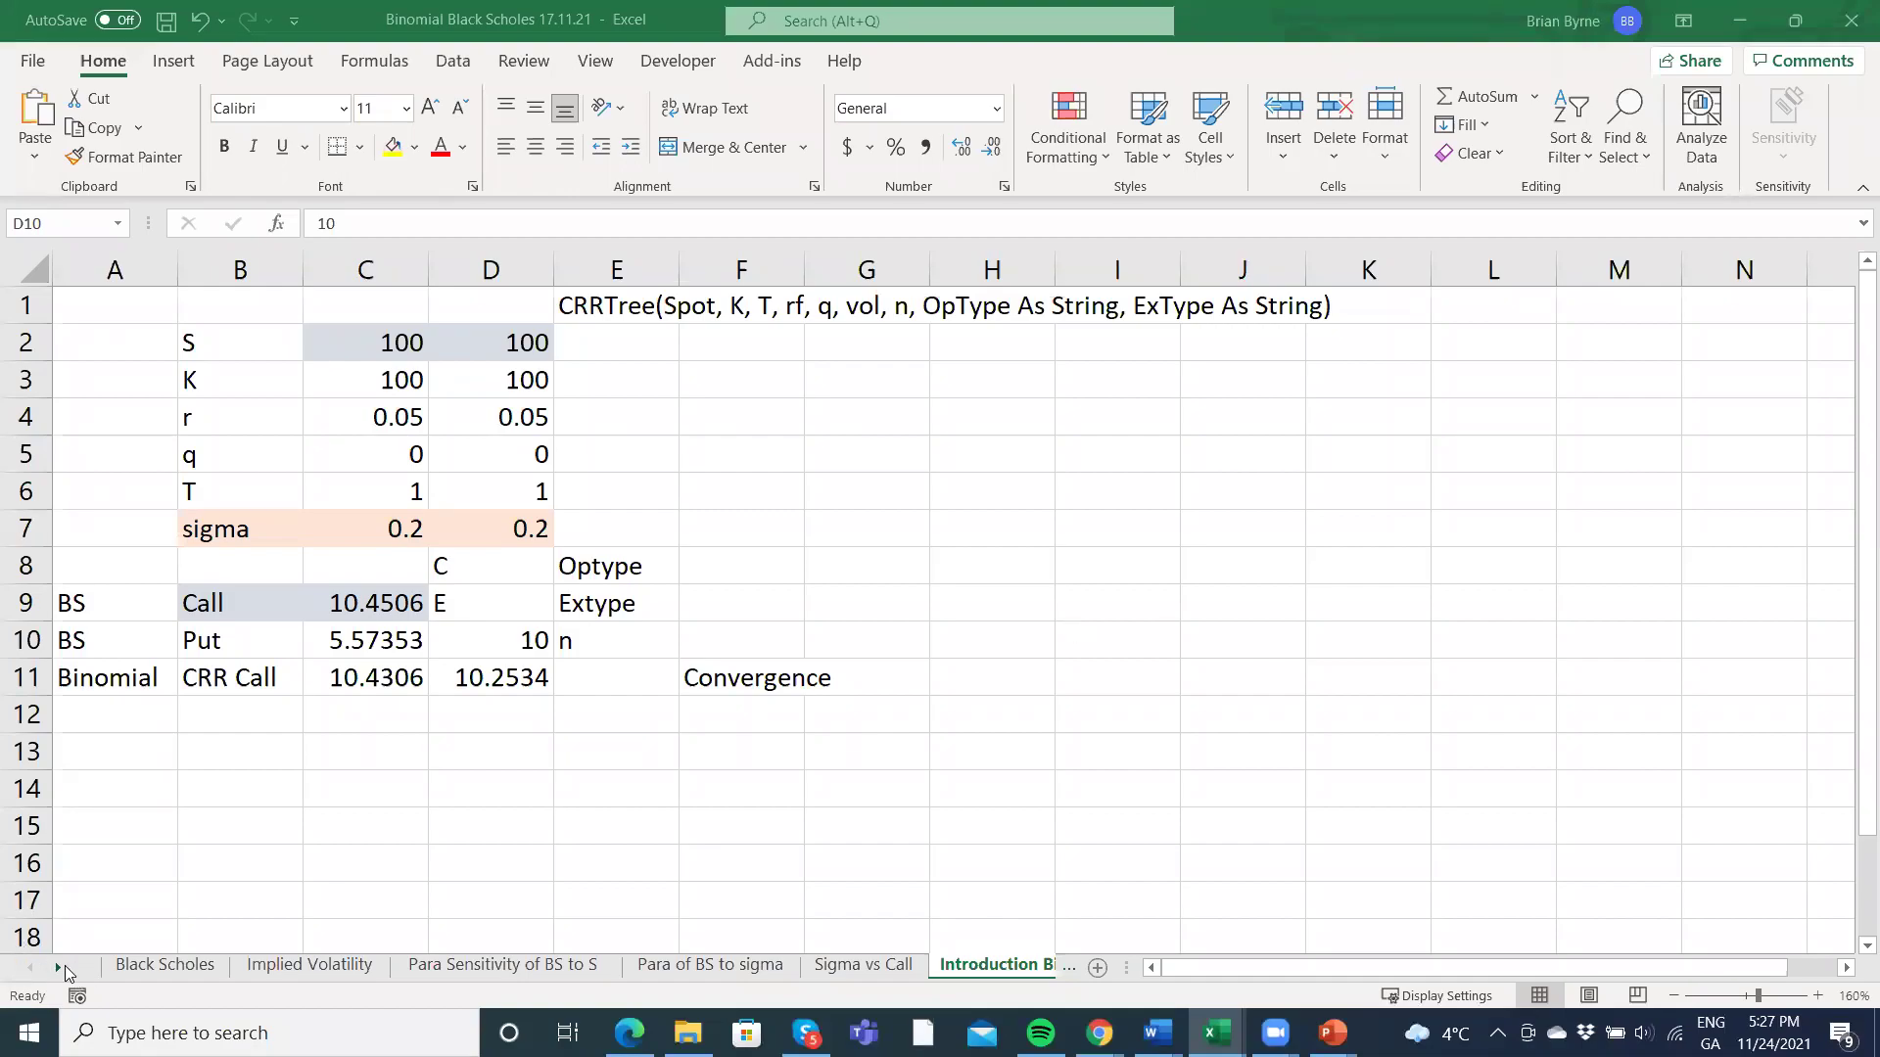
Tour the Black Scholes, Implied Volatility, both Para sensitivity, Sigma vs Call and Introduction Binomial sheets.
click(125, 972)
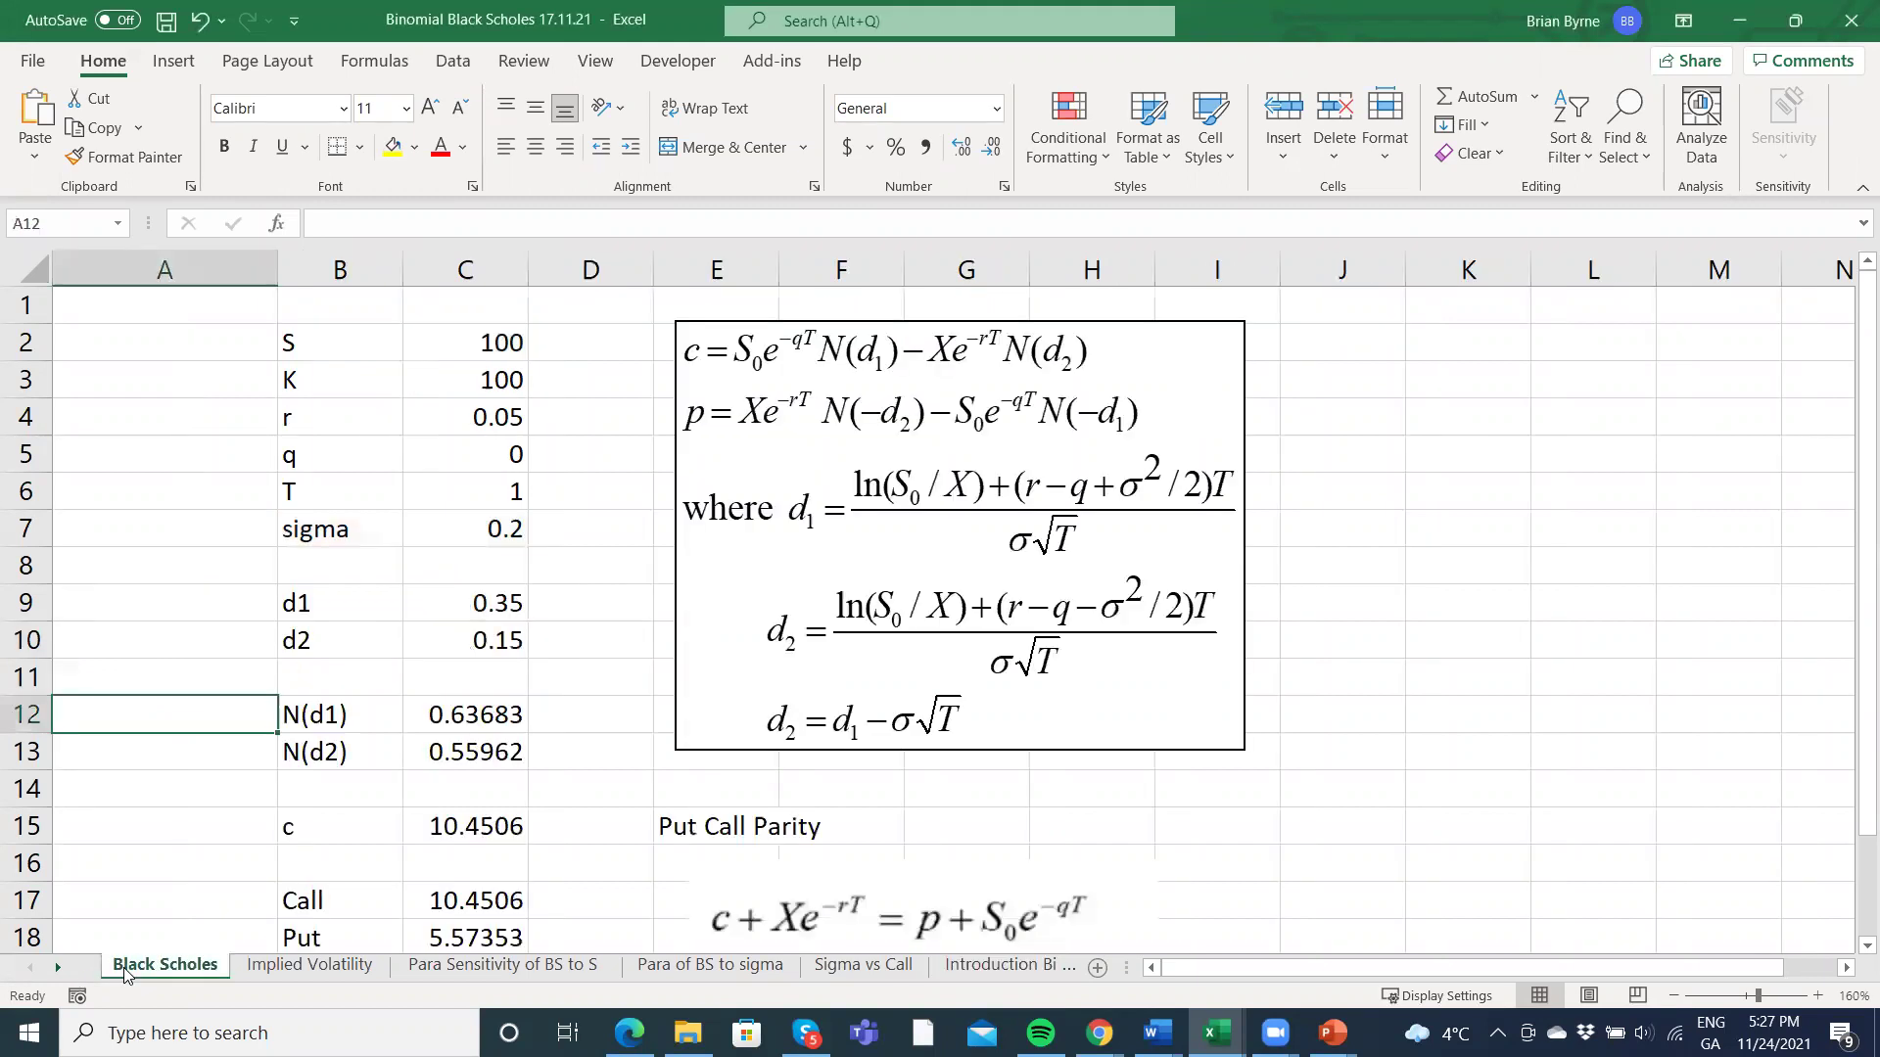
click(325, 970)
click(454, 970)
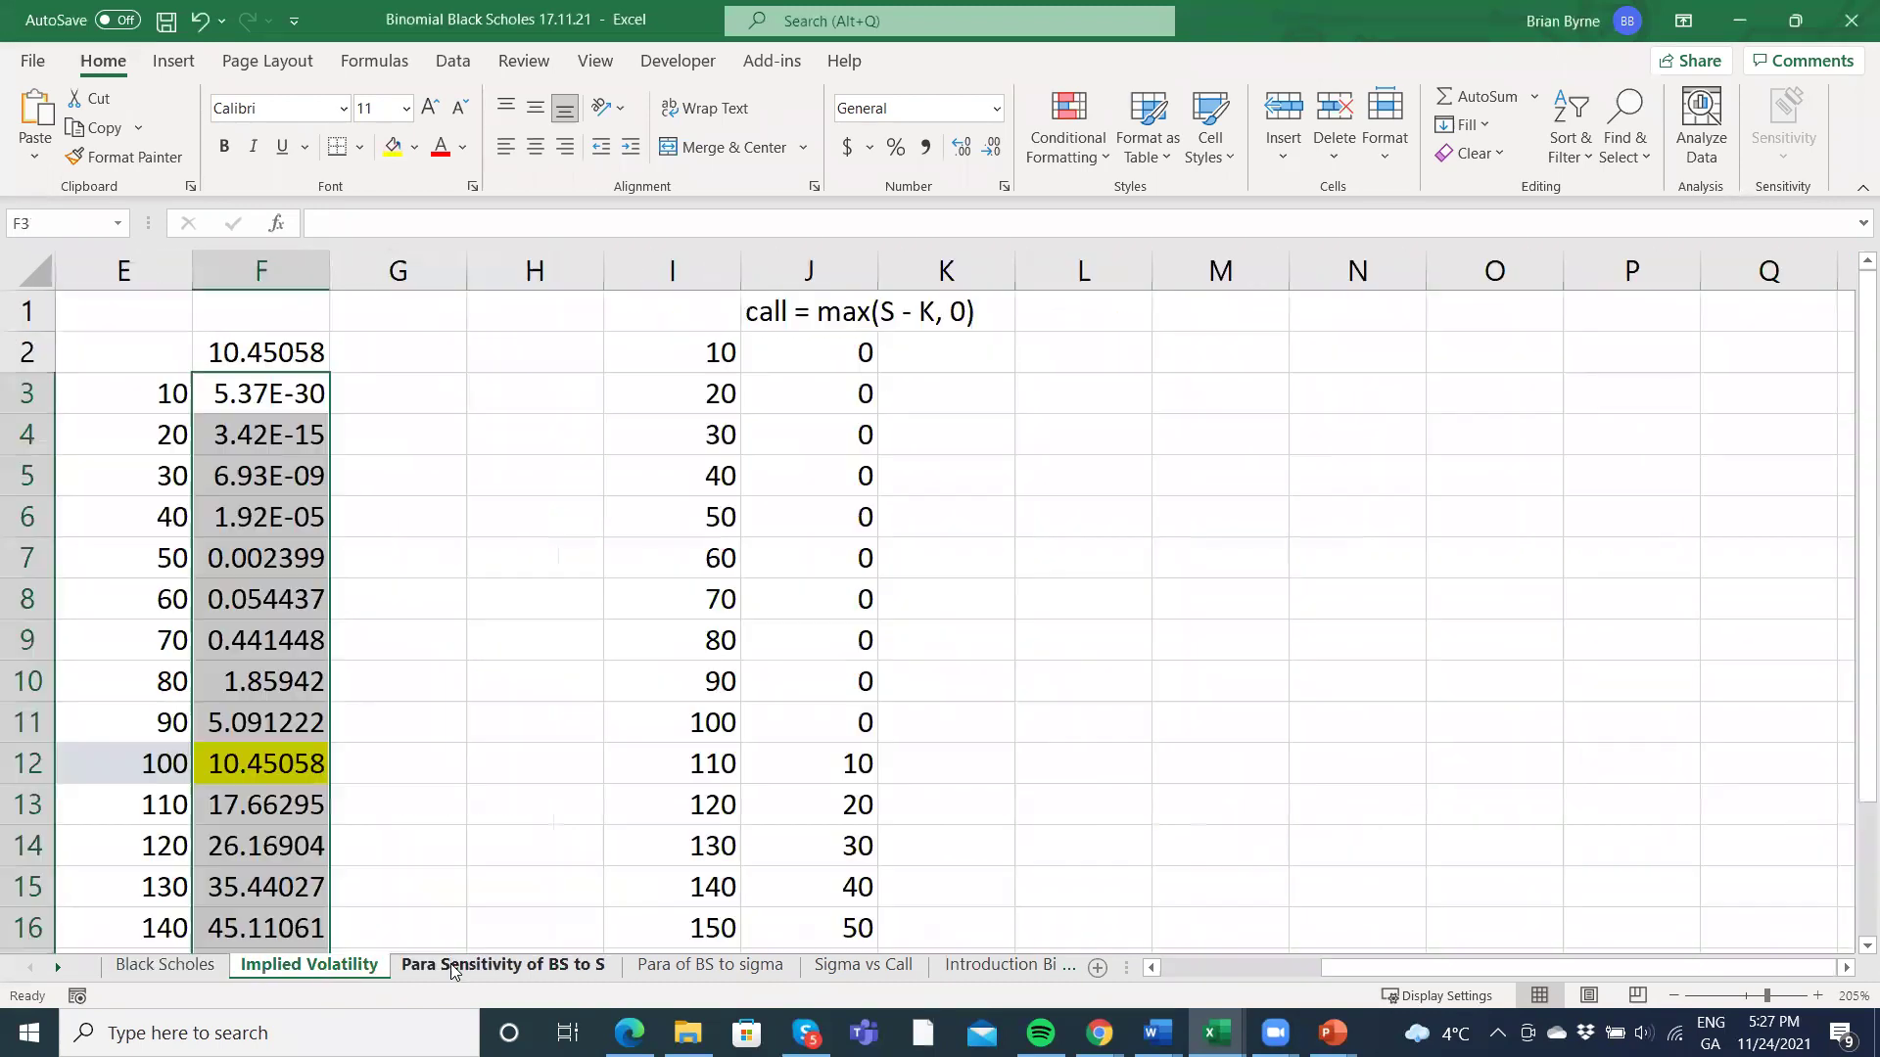
click(685, 969)
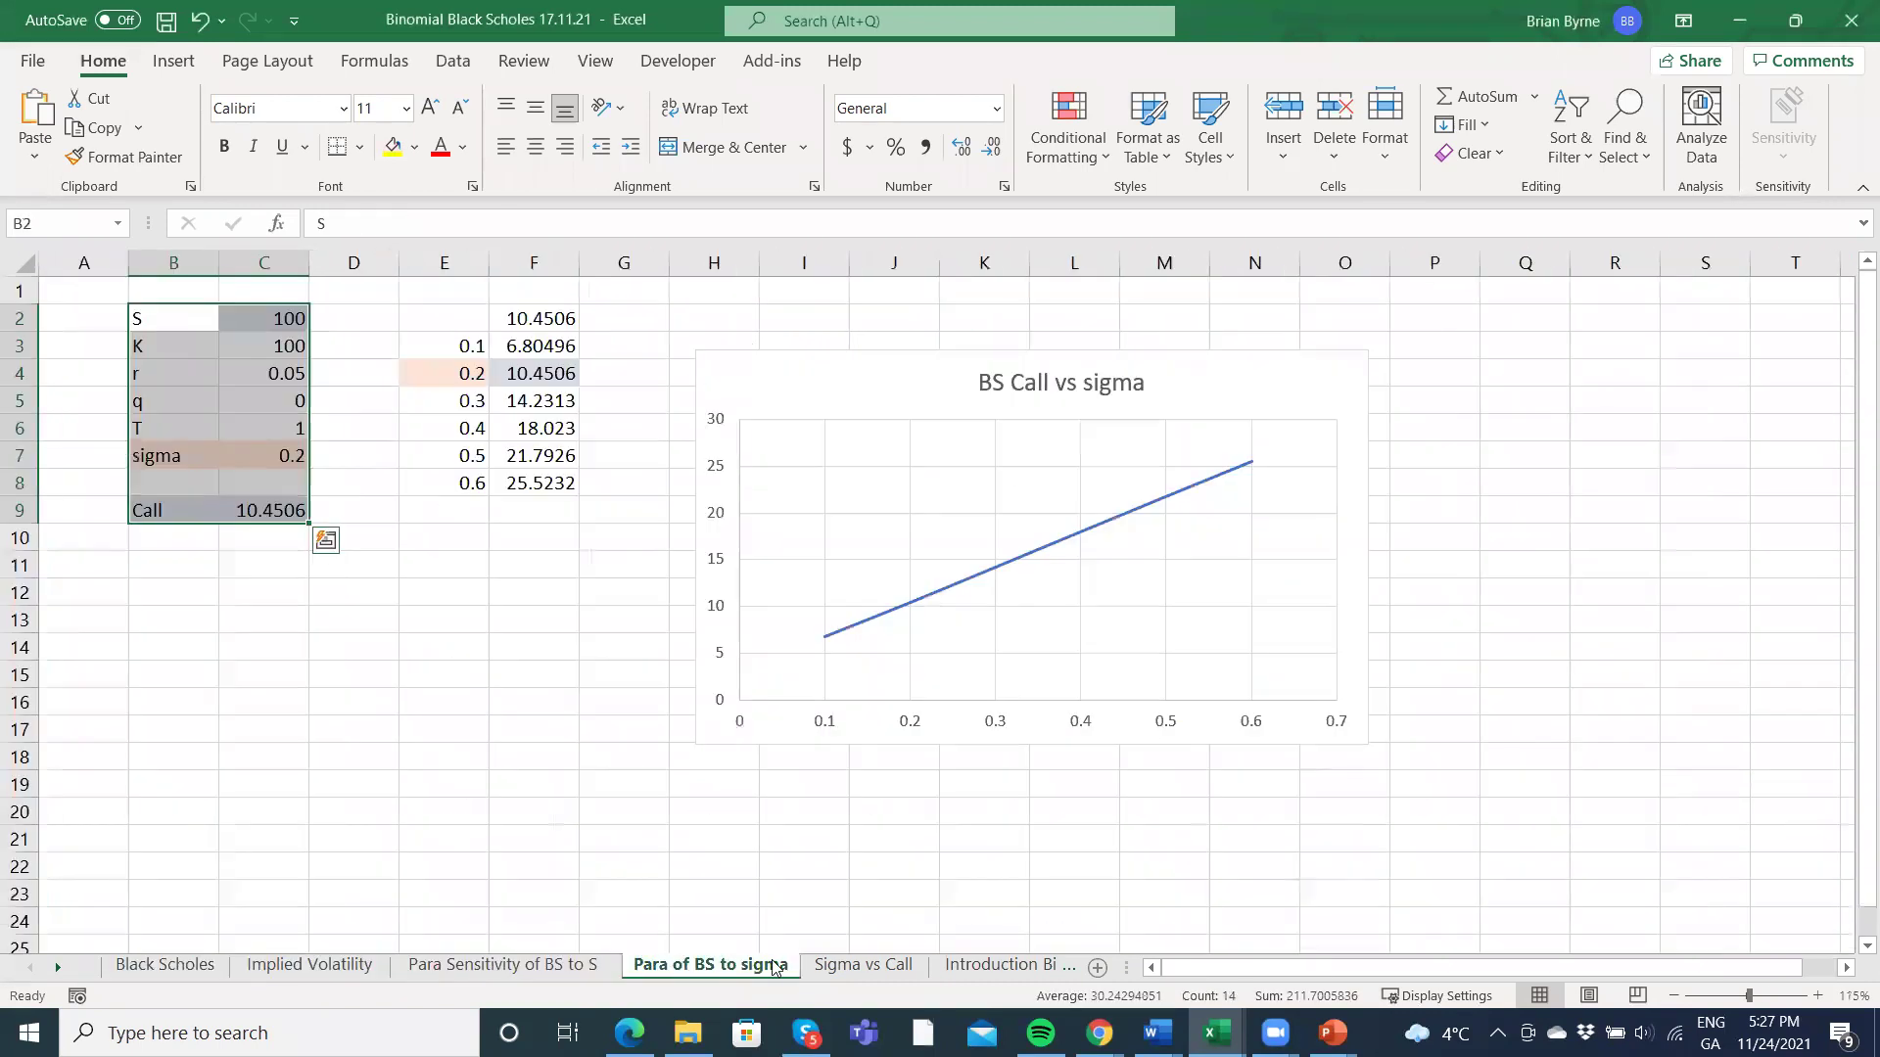
click(852, 970)
click(969, 969)
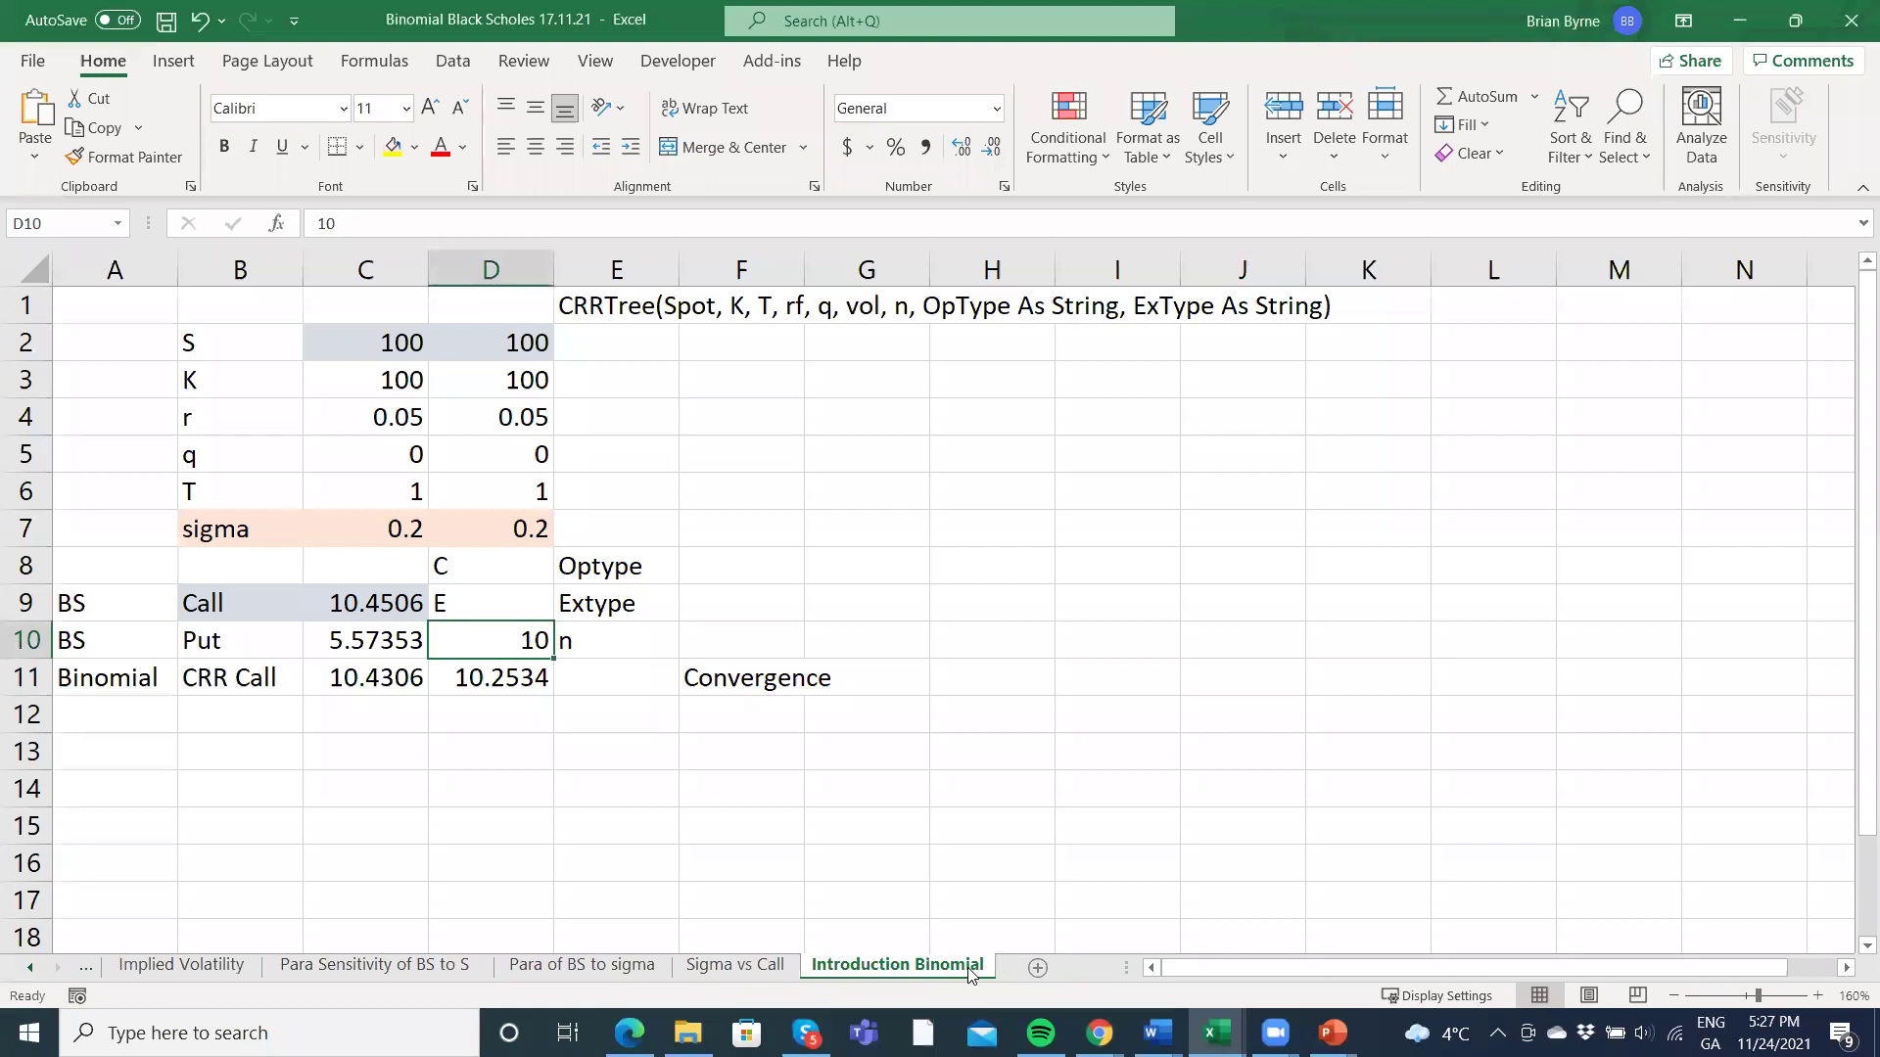
Revisit Black Scholes, Implied Volatility and the two Para sheets, ending on Black Scholes.
click(84, 968)
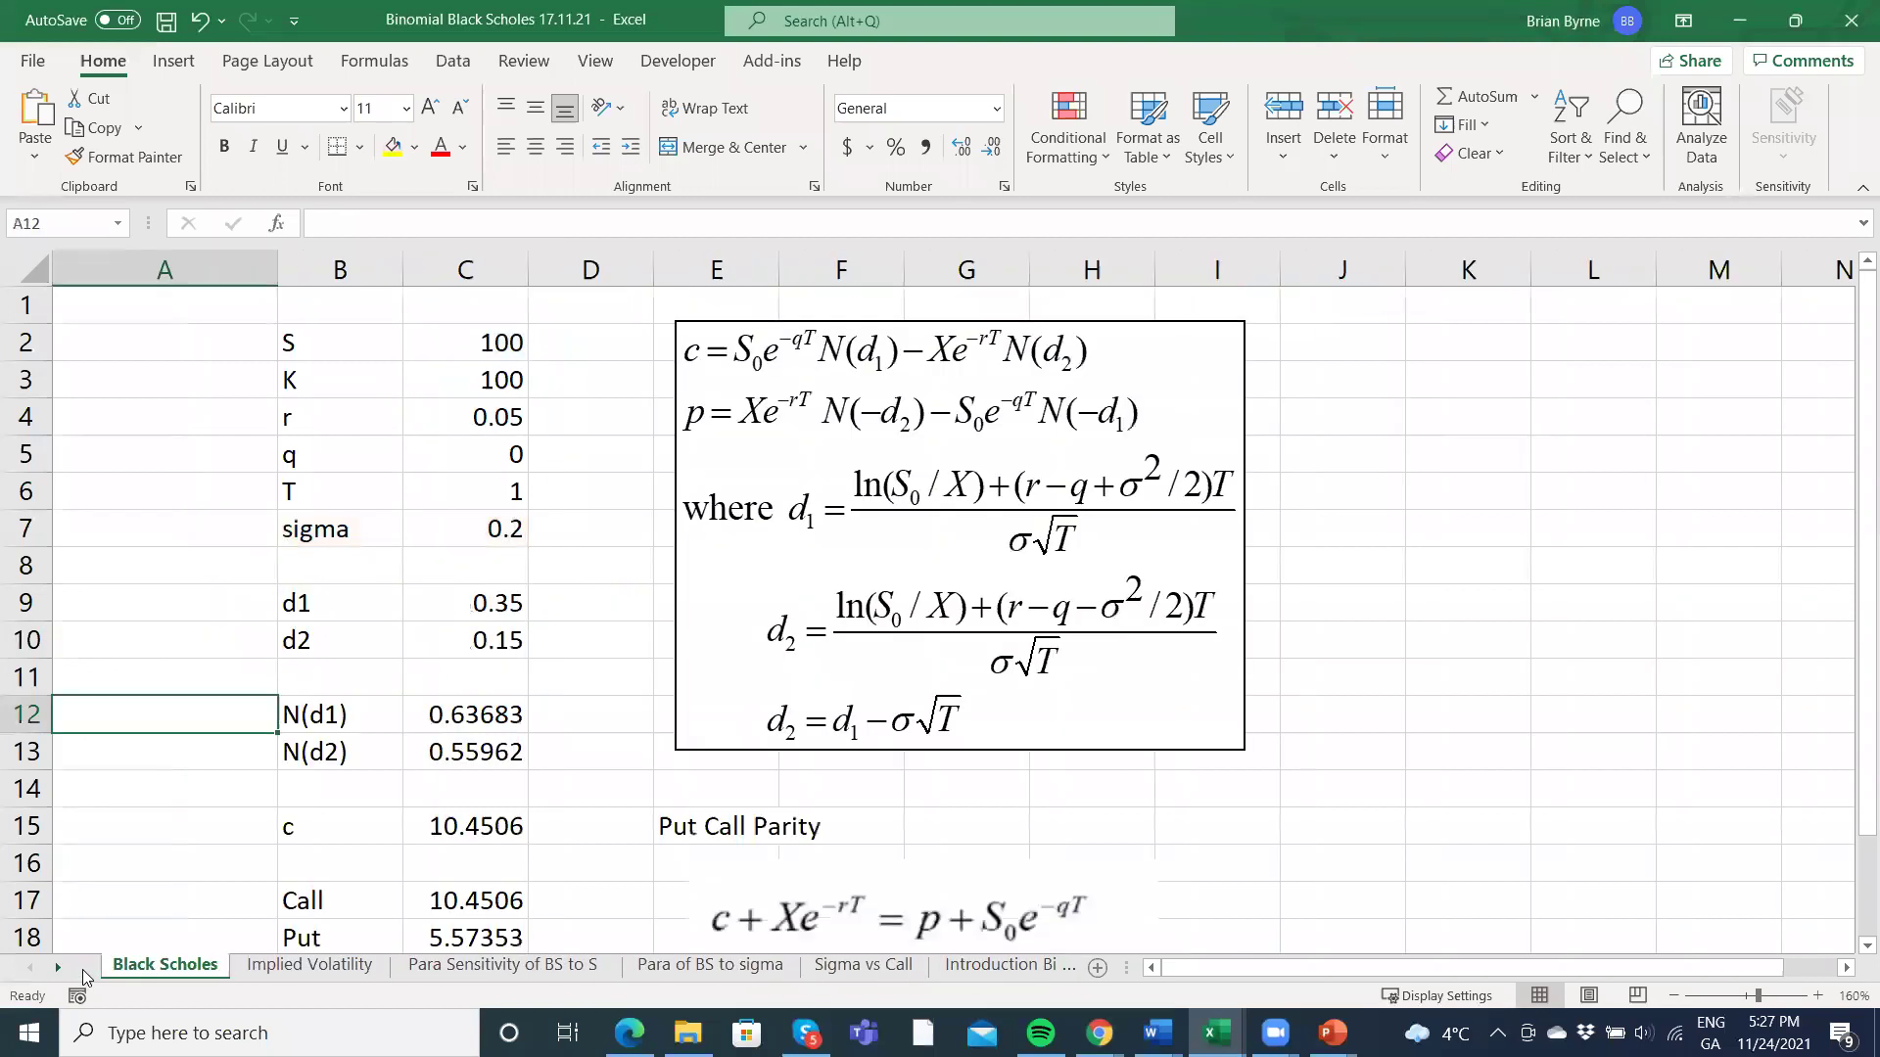
click(309, 967)
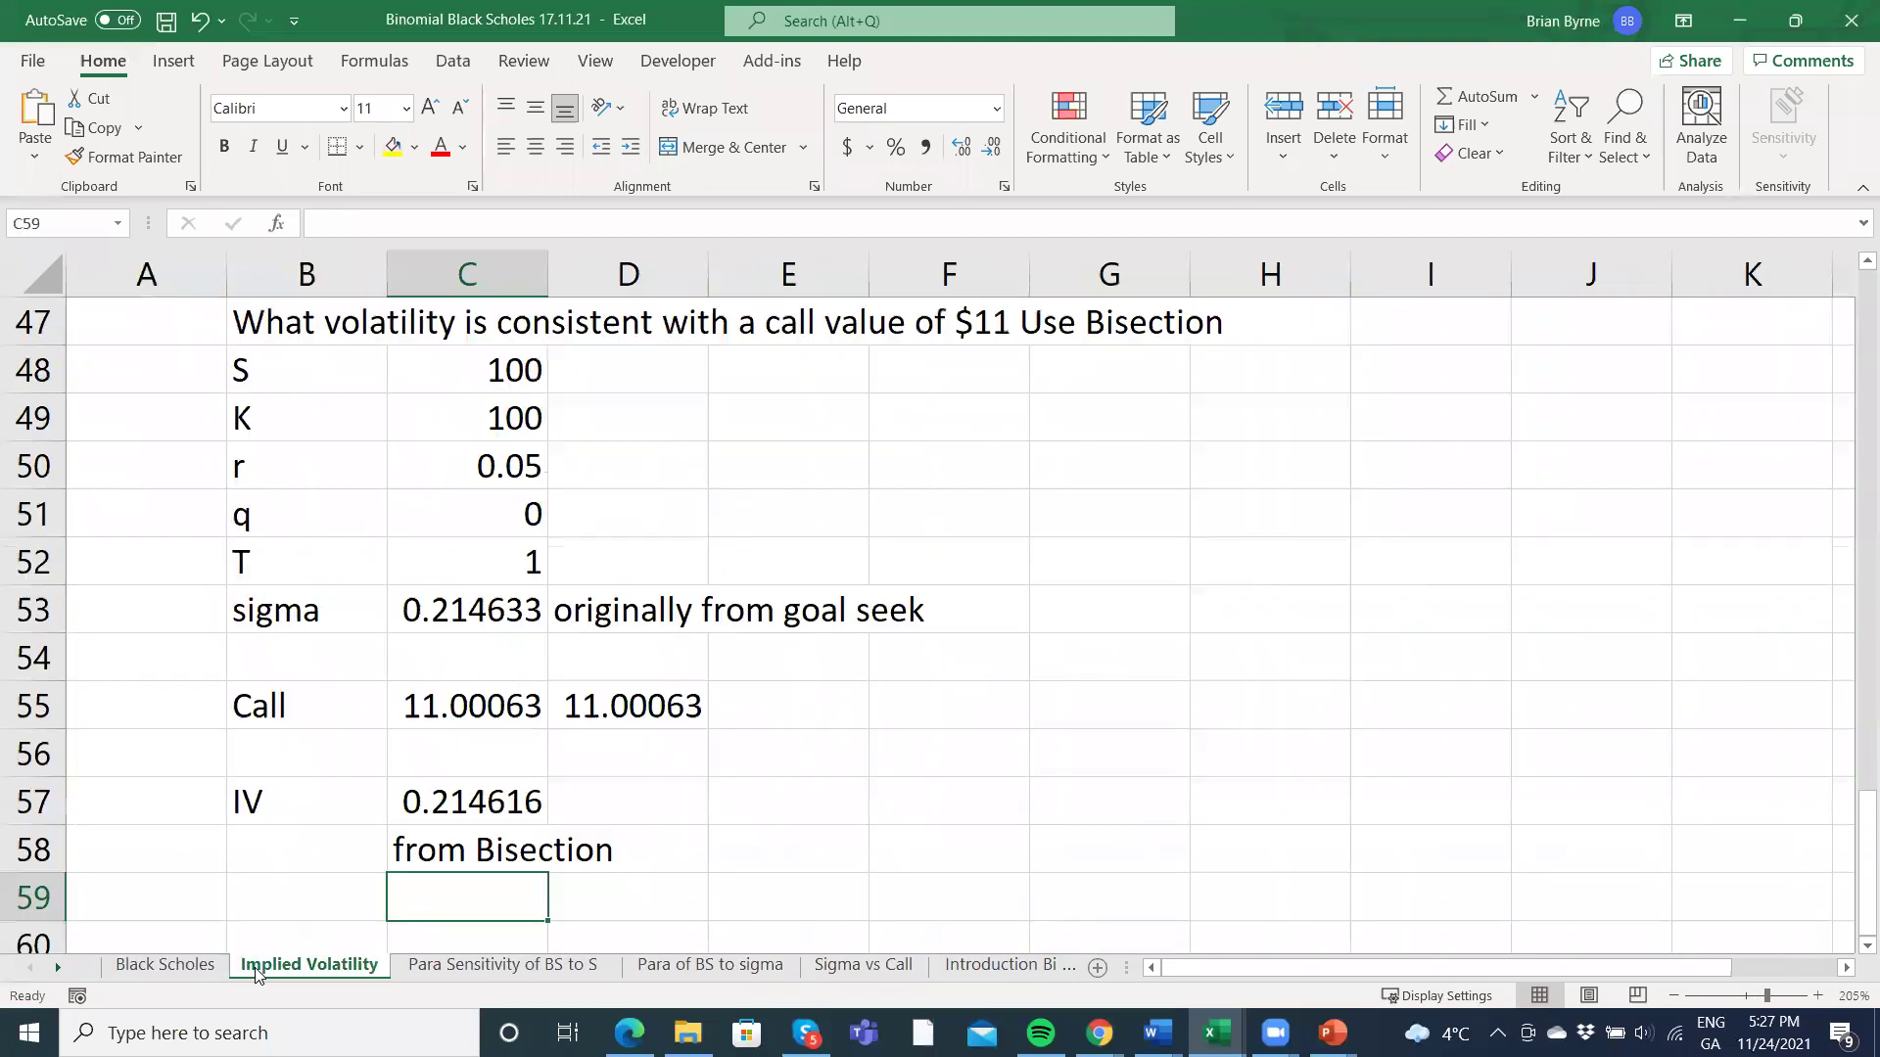
click(433, 966)
click(705, 967)
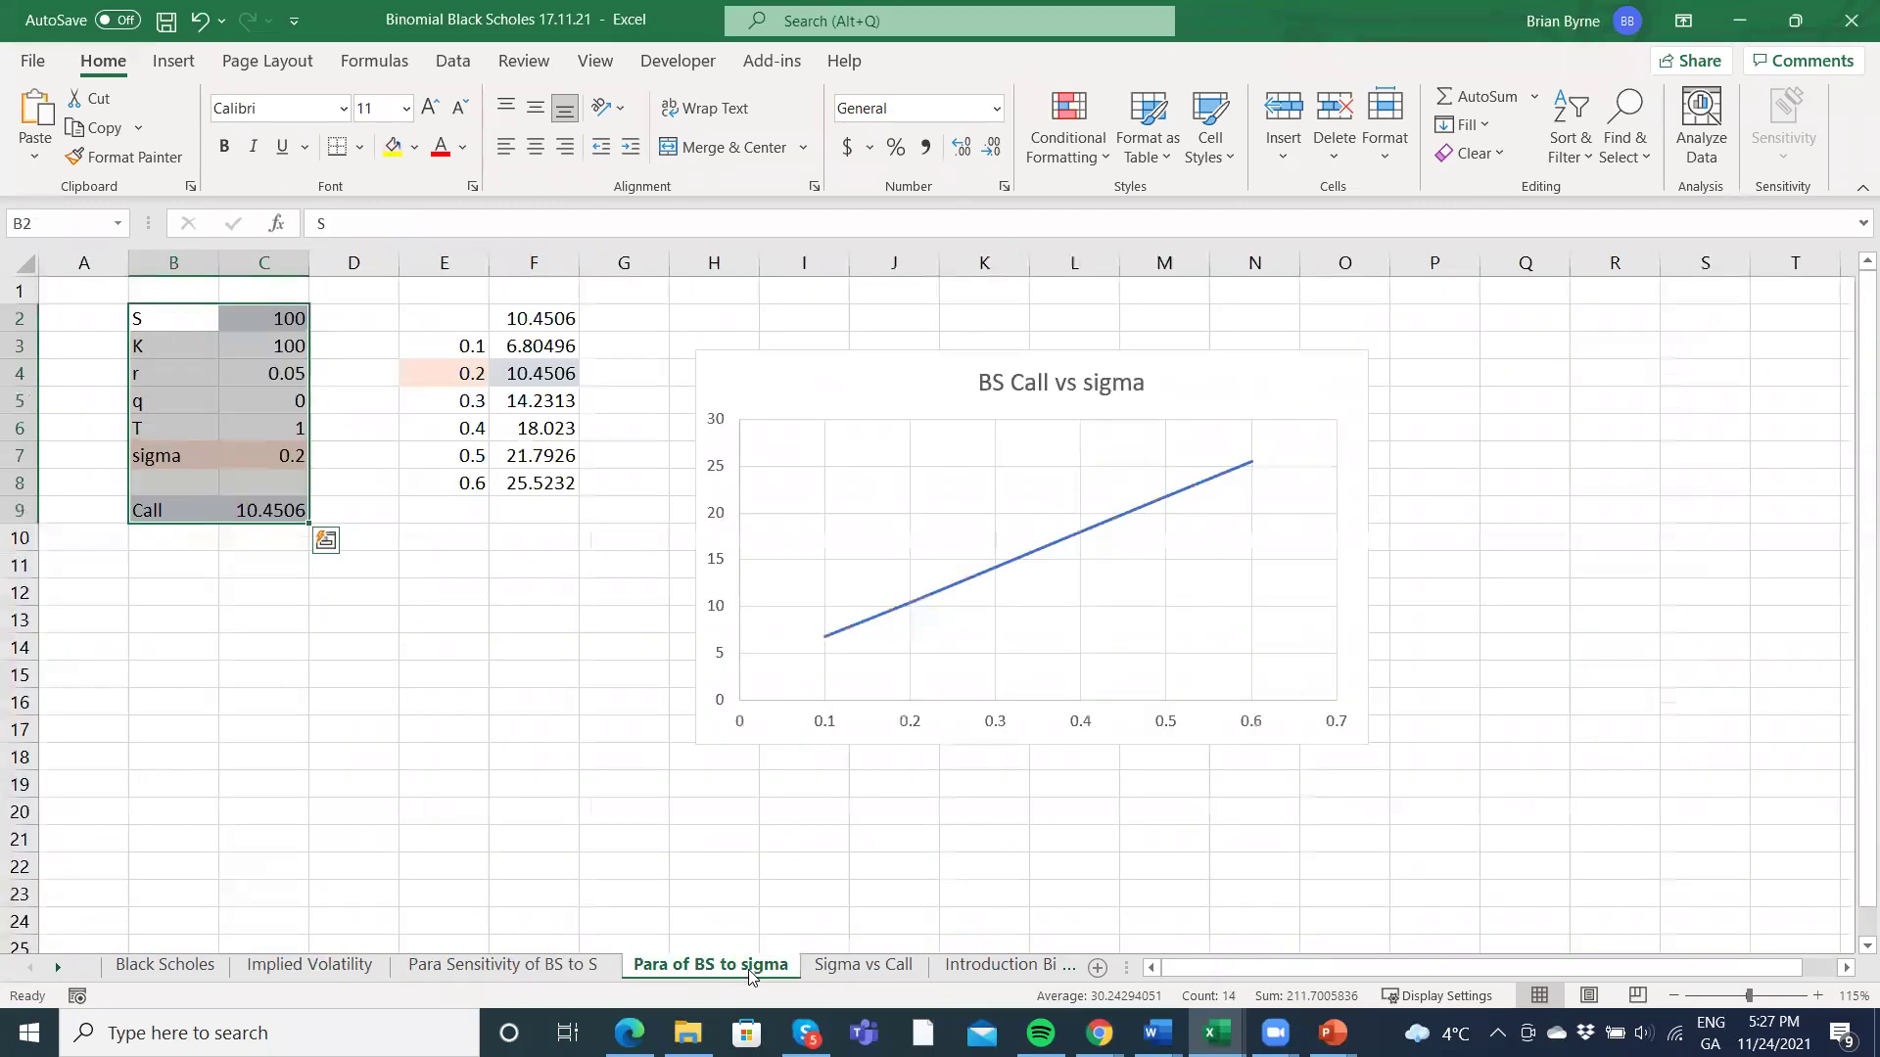
click(153, 965)
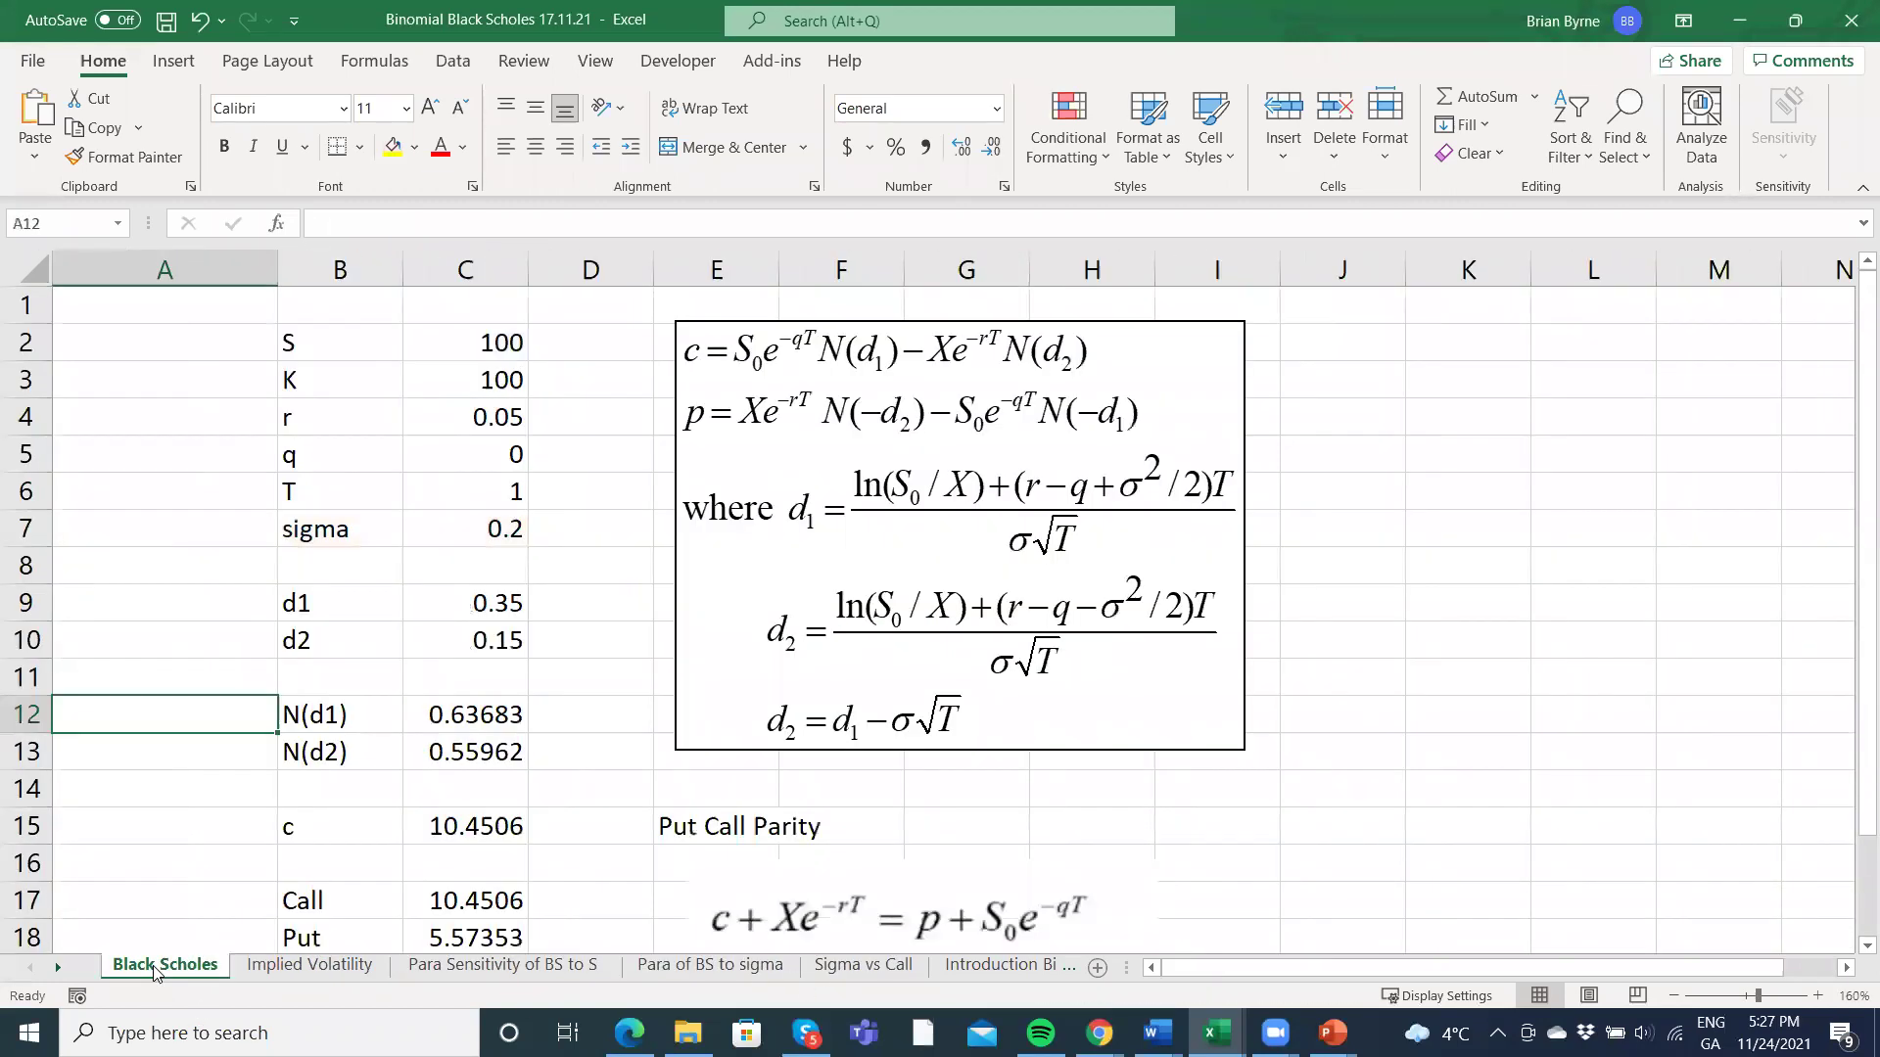
Insert a blank worksheet before Black Scholes and rename it 'Menu'.
right_click(161, 969)
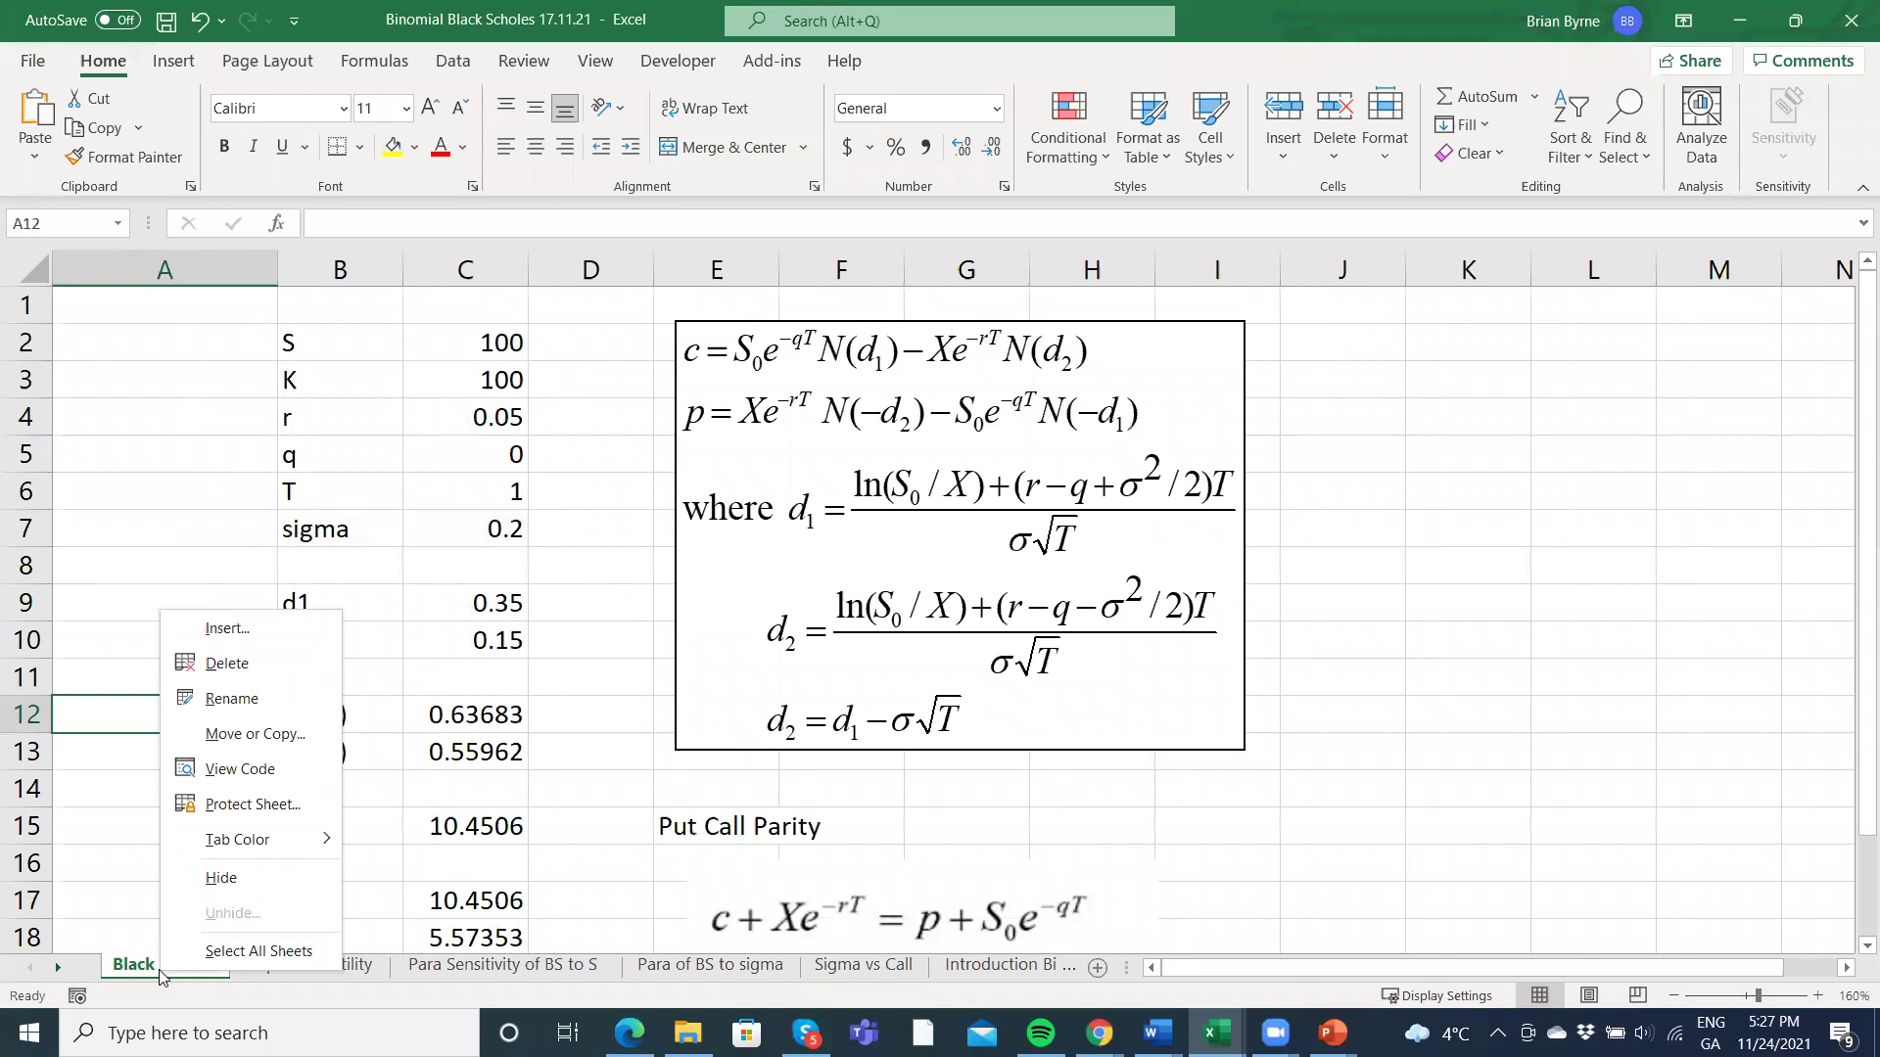
click(227, 630)
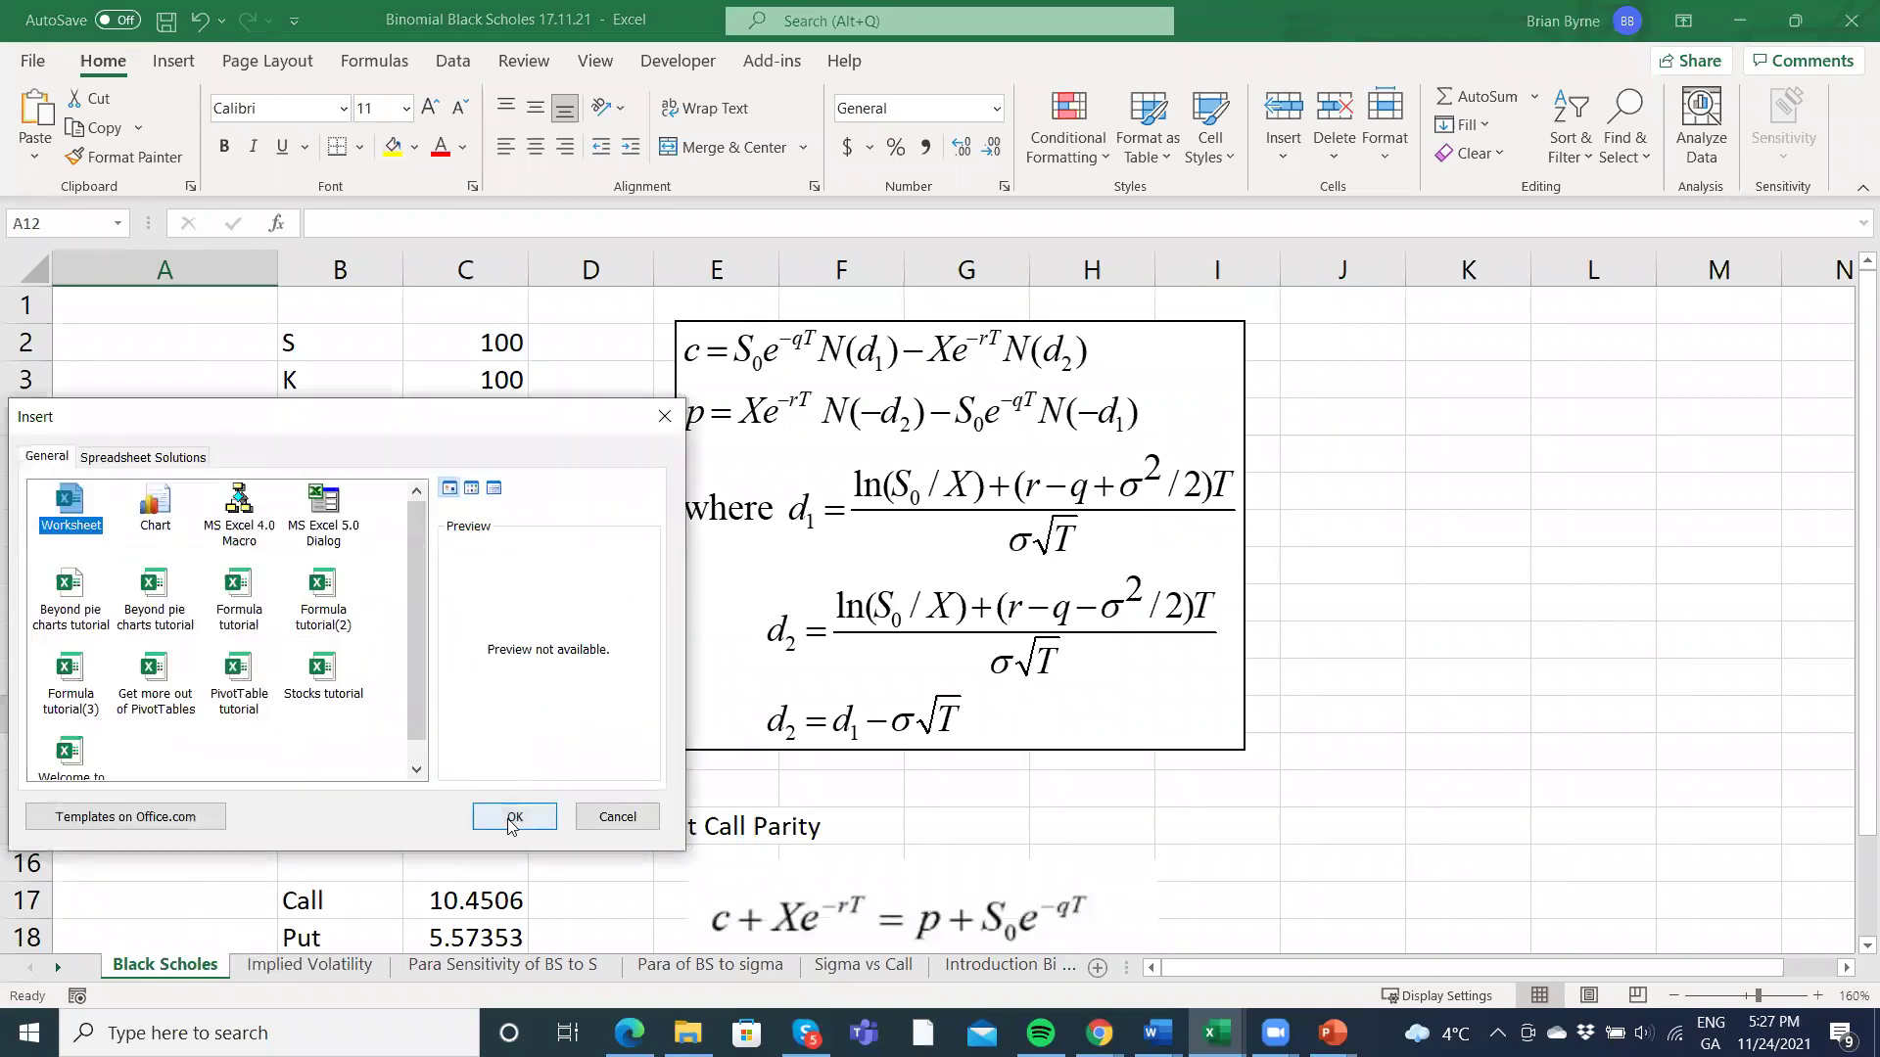
click(514, 817)
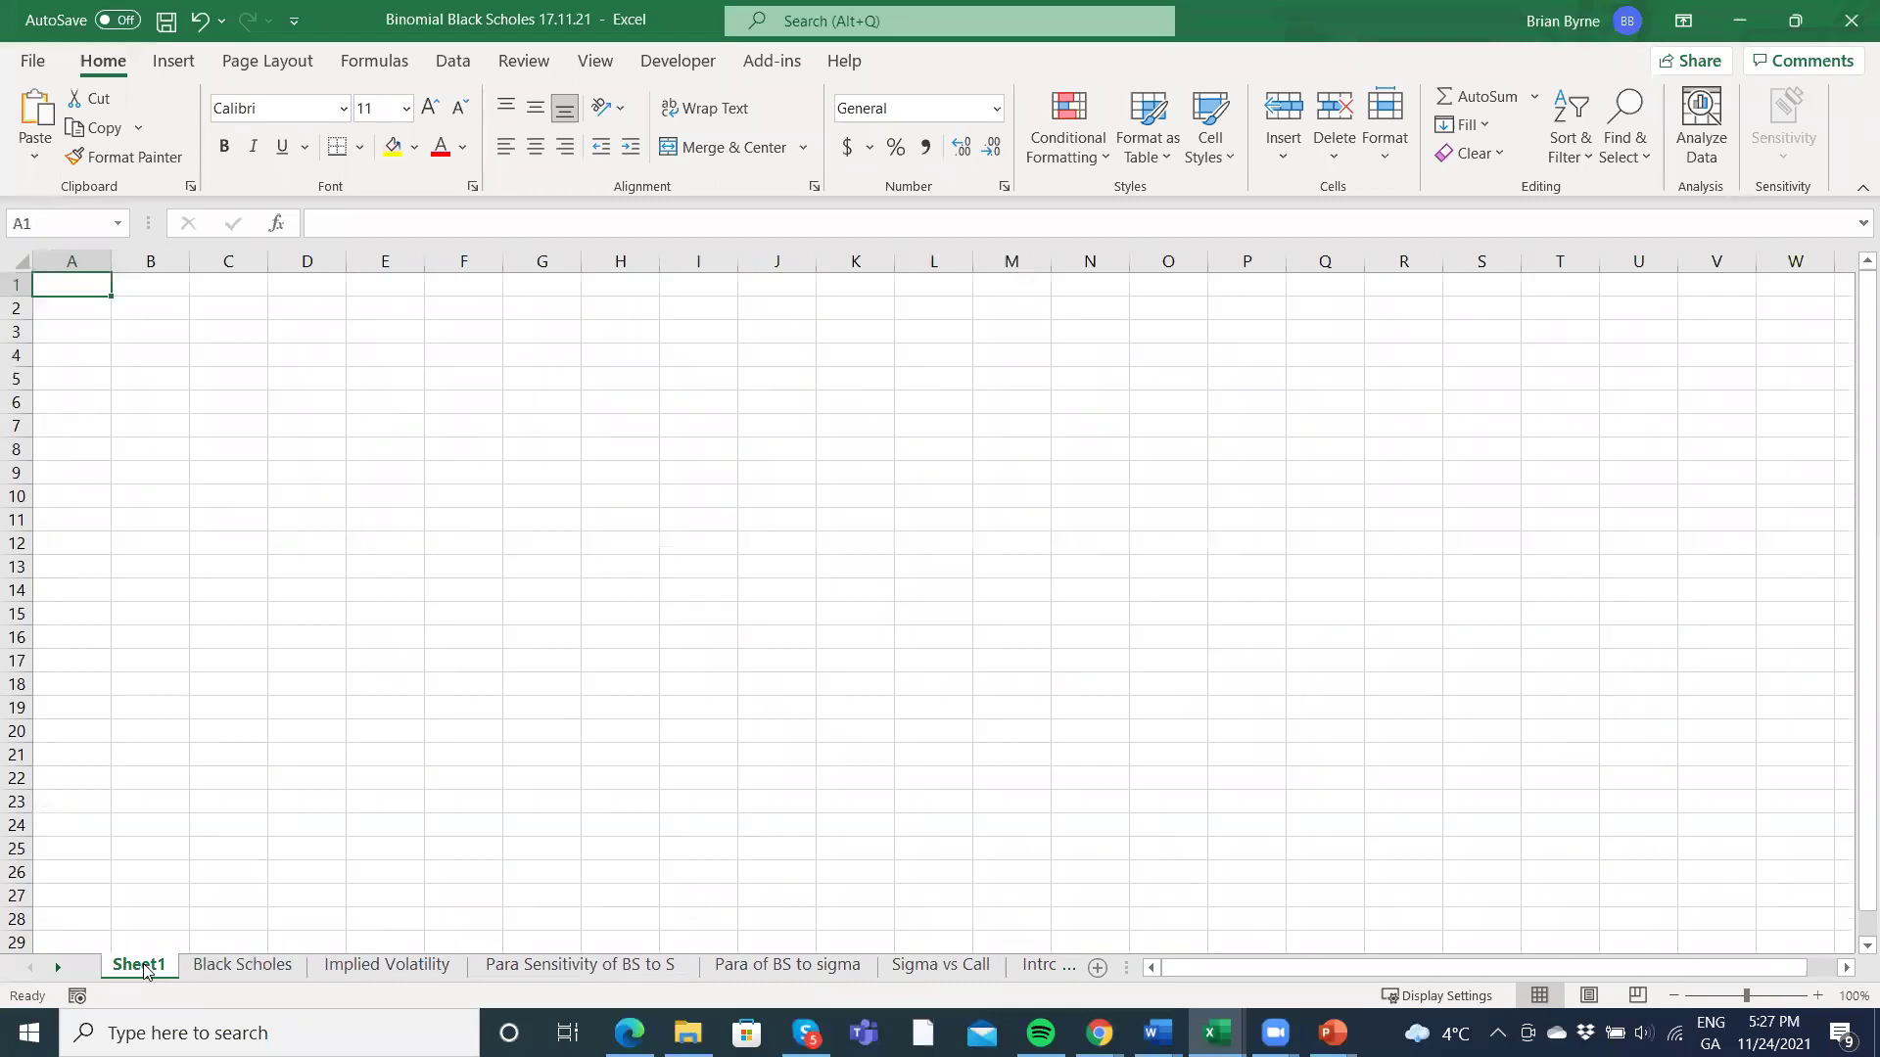
double_click(143, 967)
text(Menu)
click(385, 495)
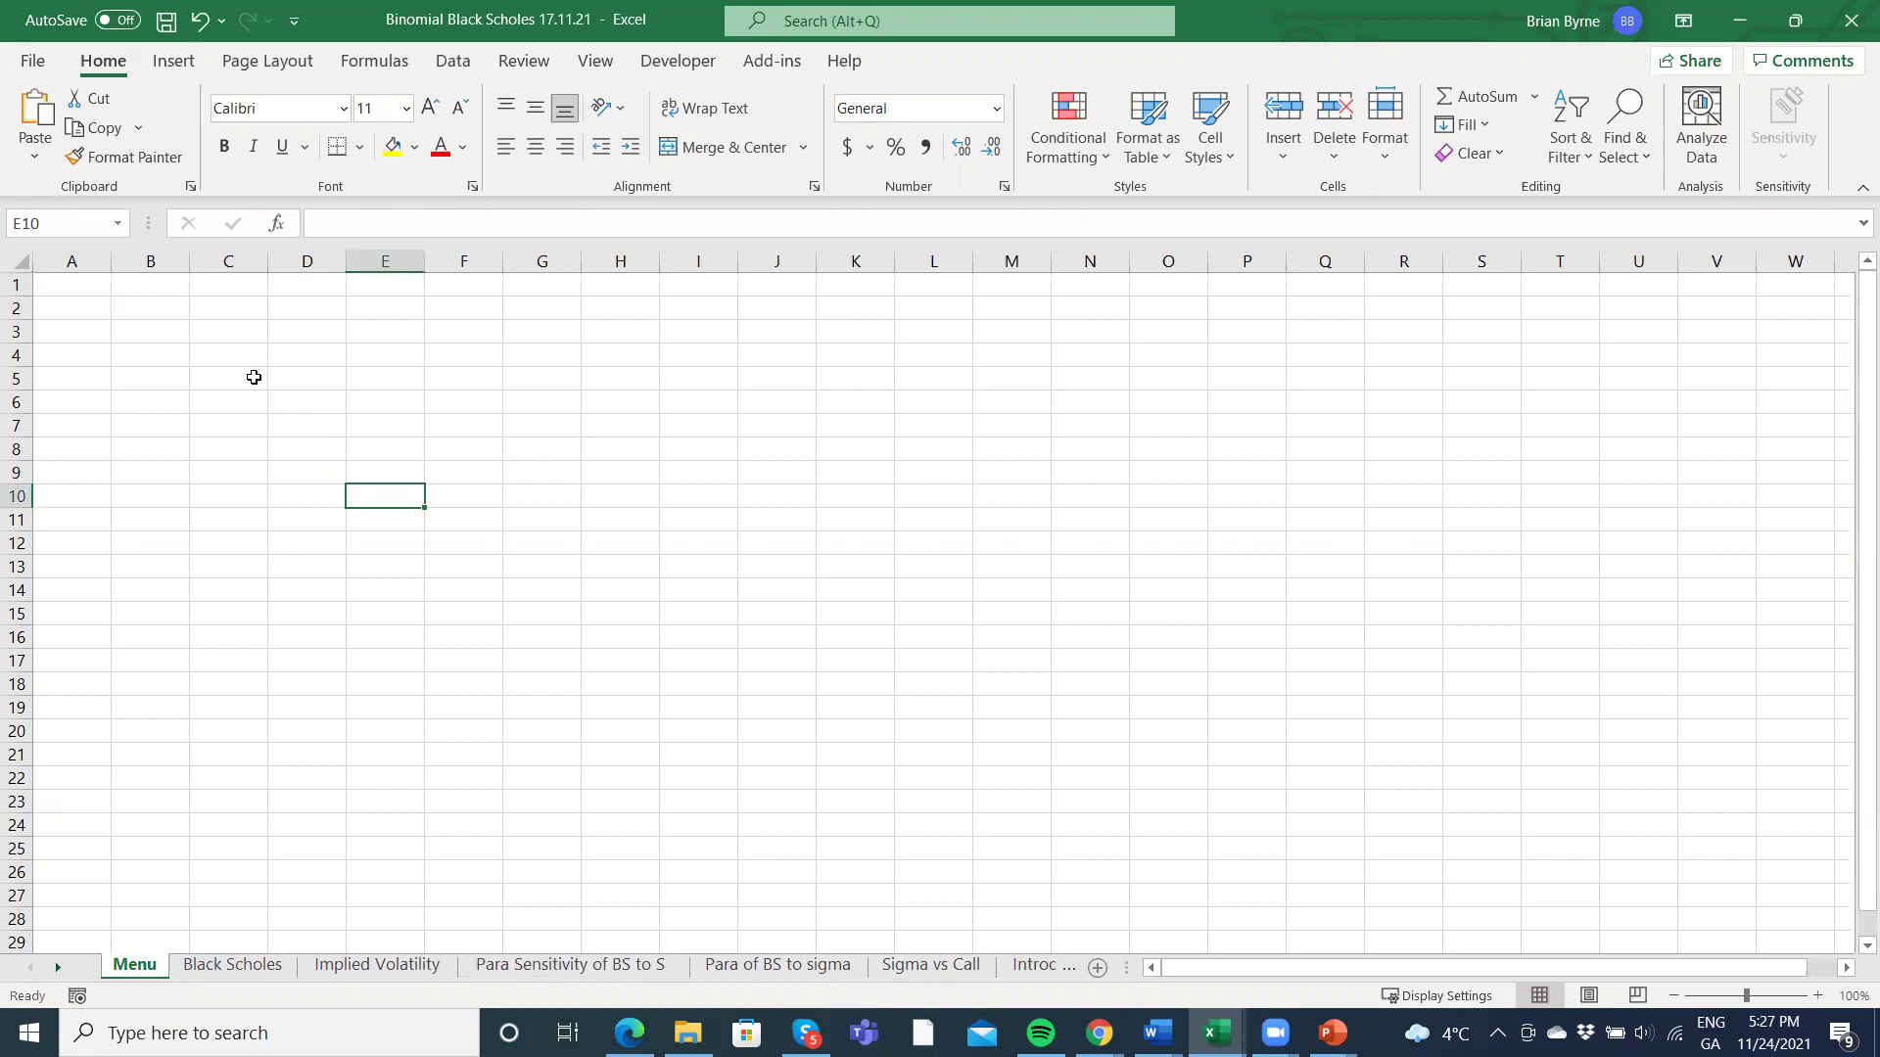
click(156, 307)
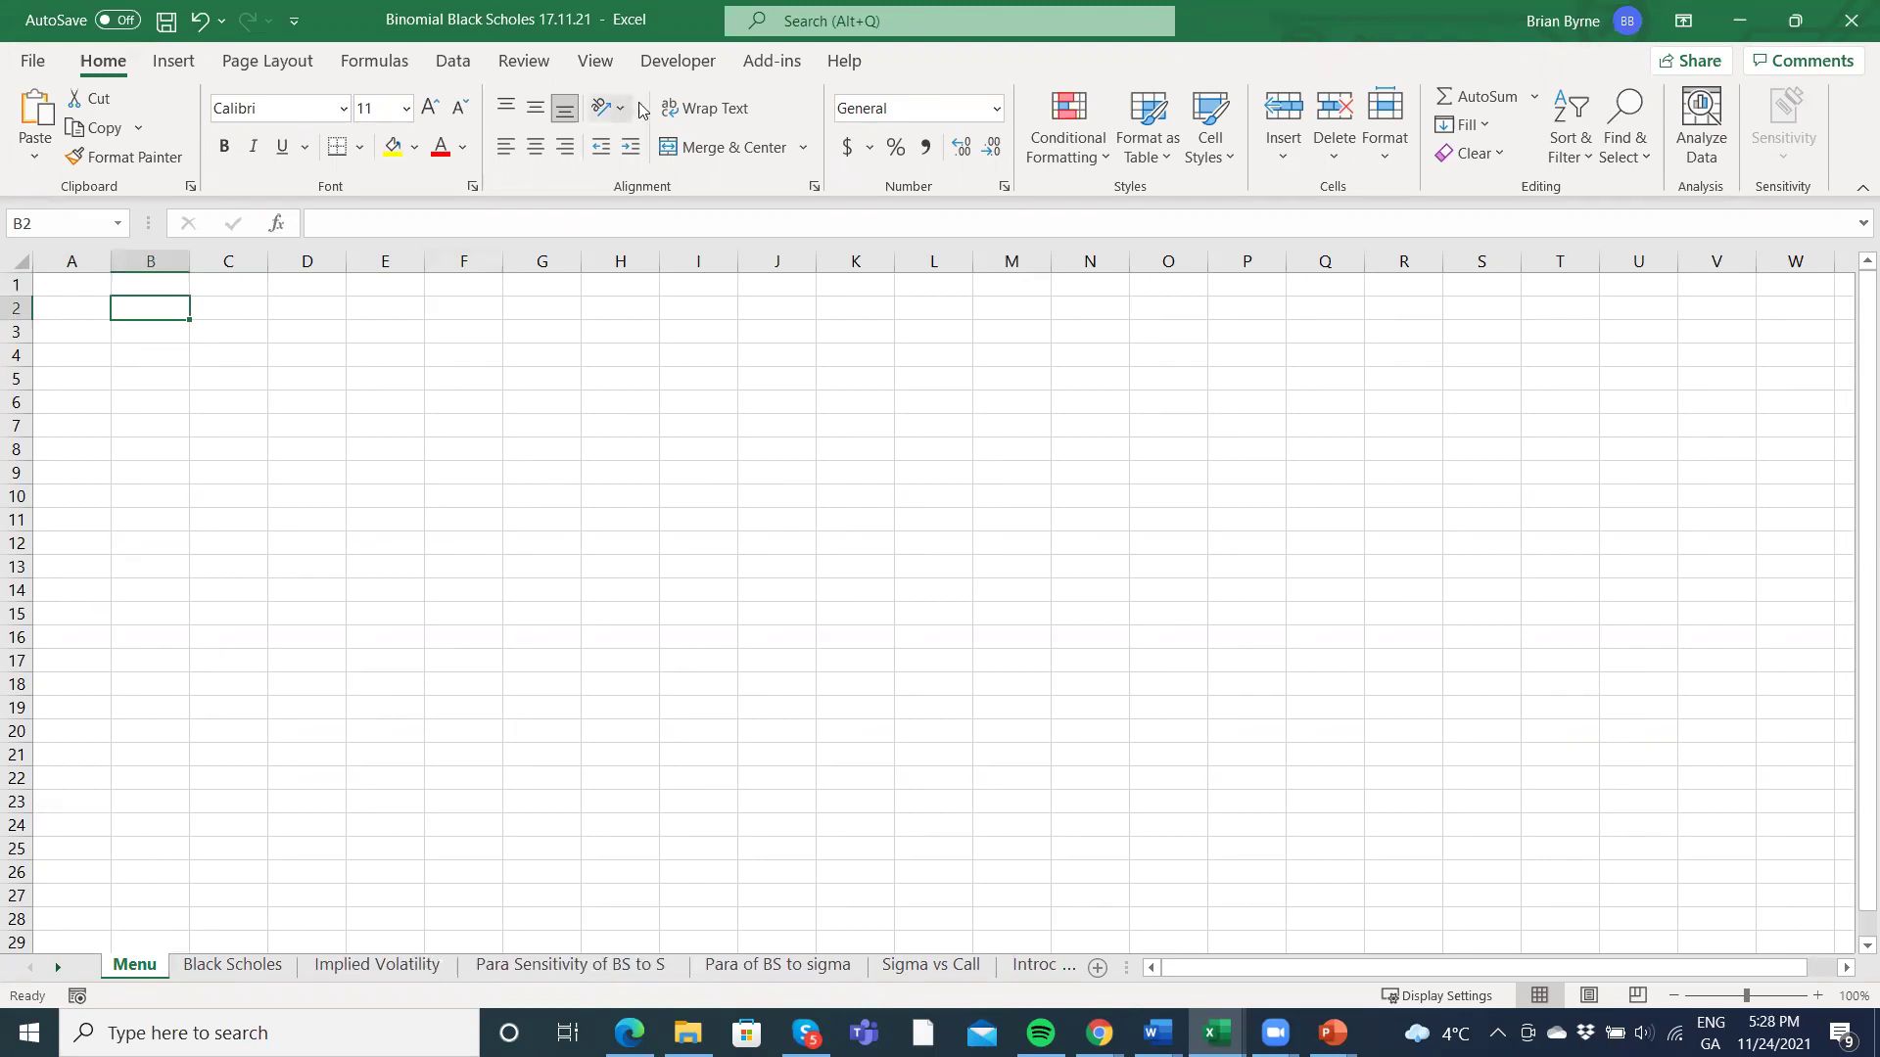
click(675, 65)
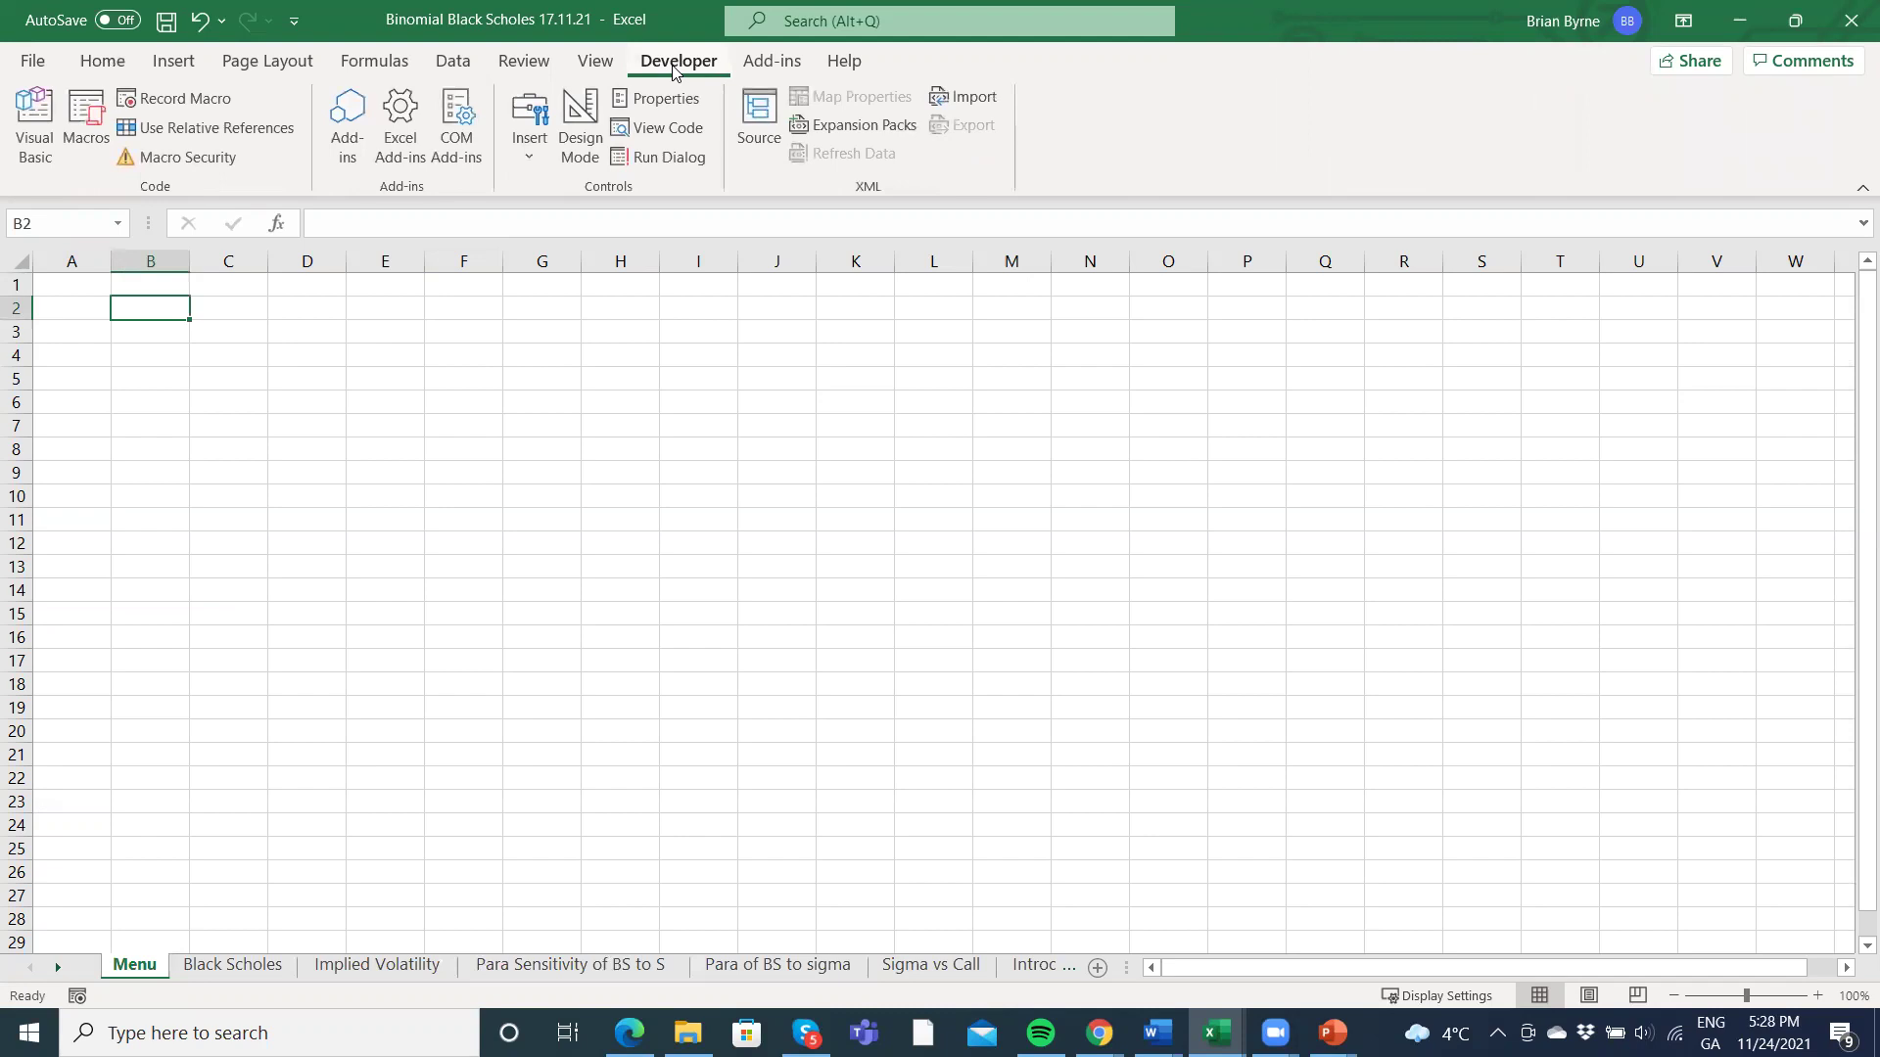
click(34, 62)
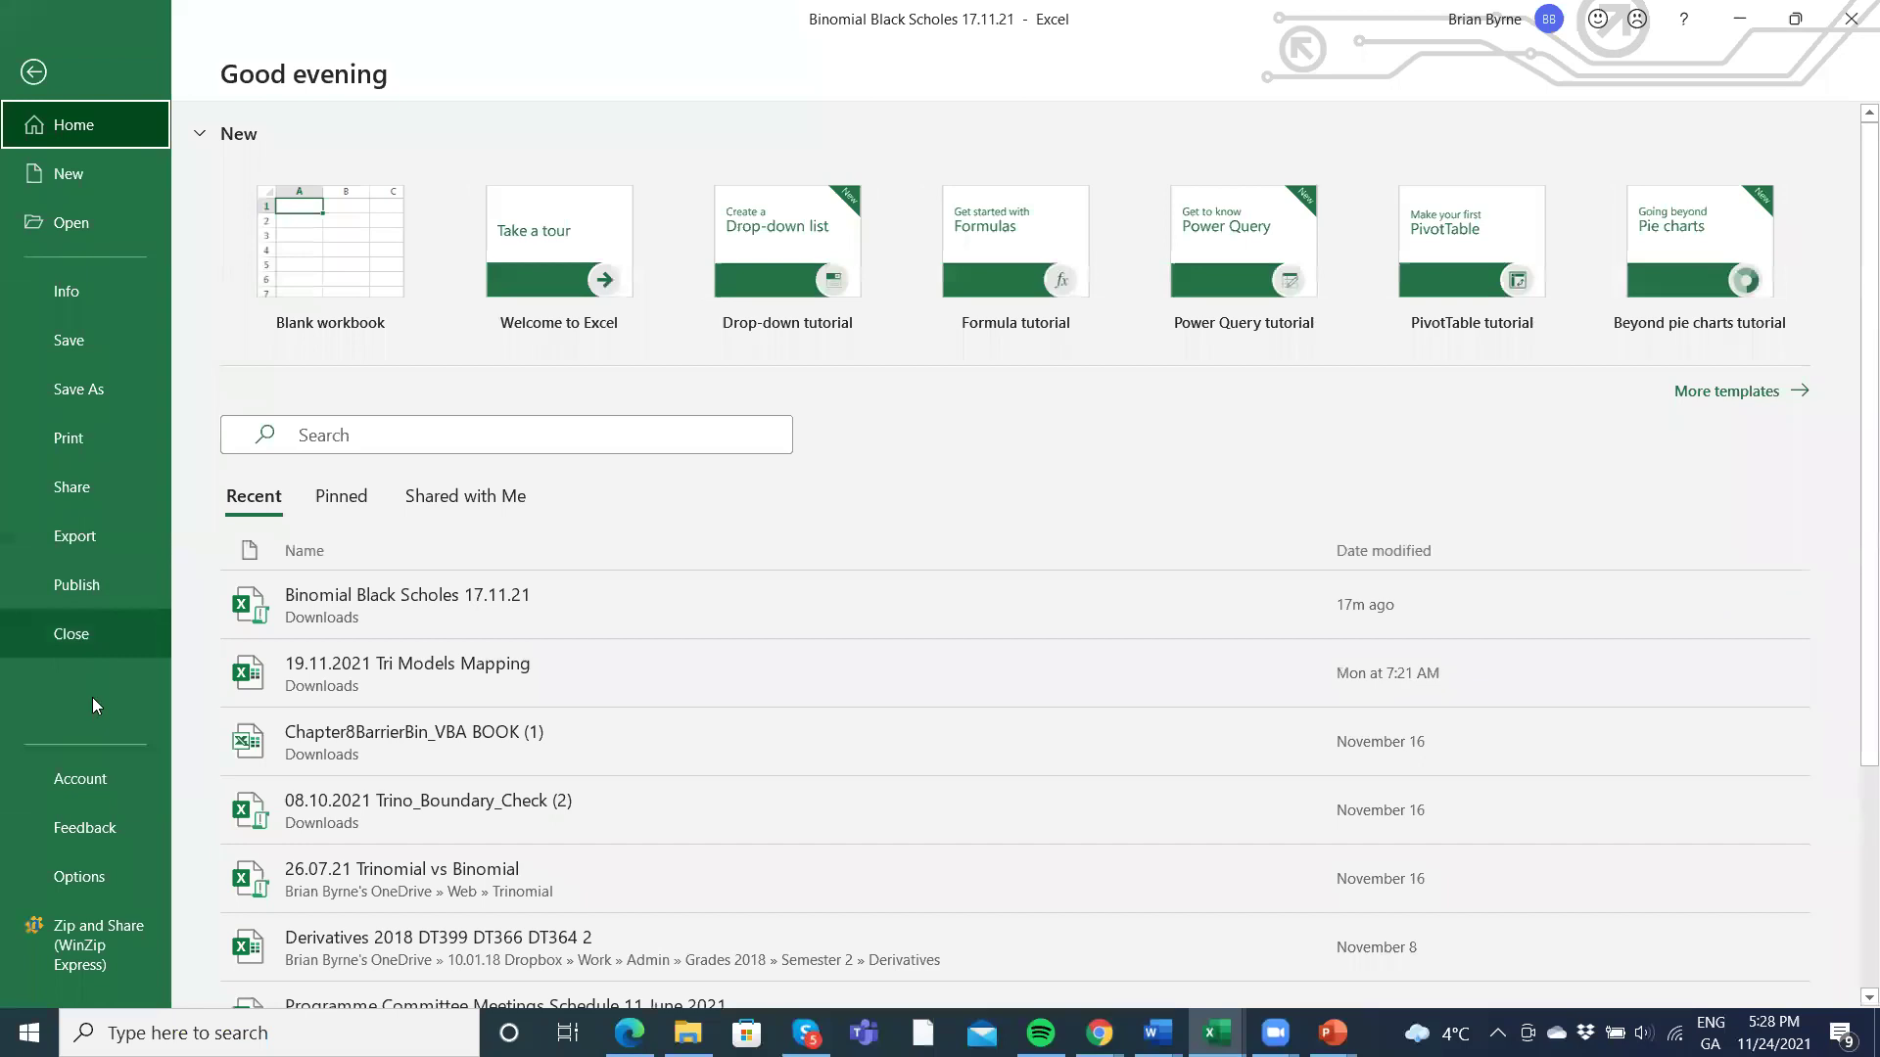
click(86, 876)
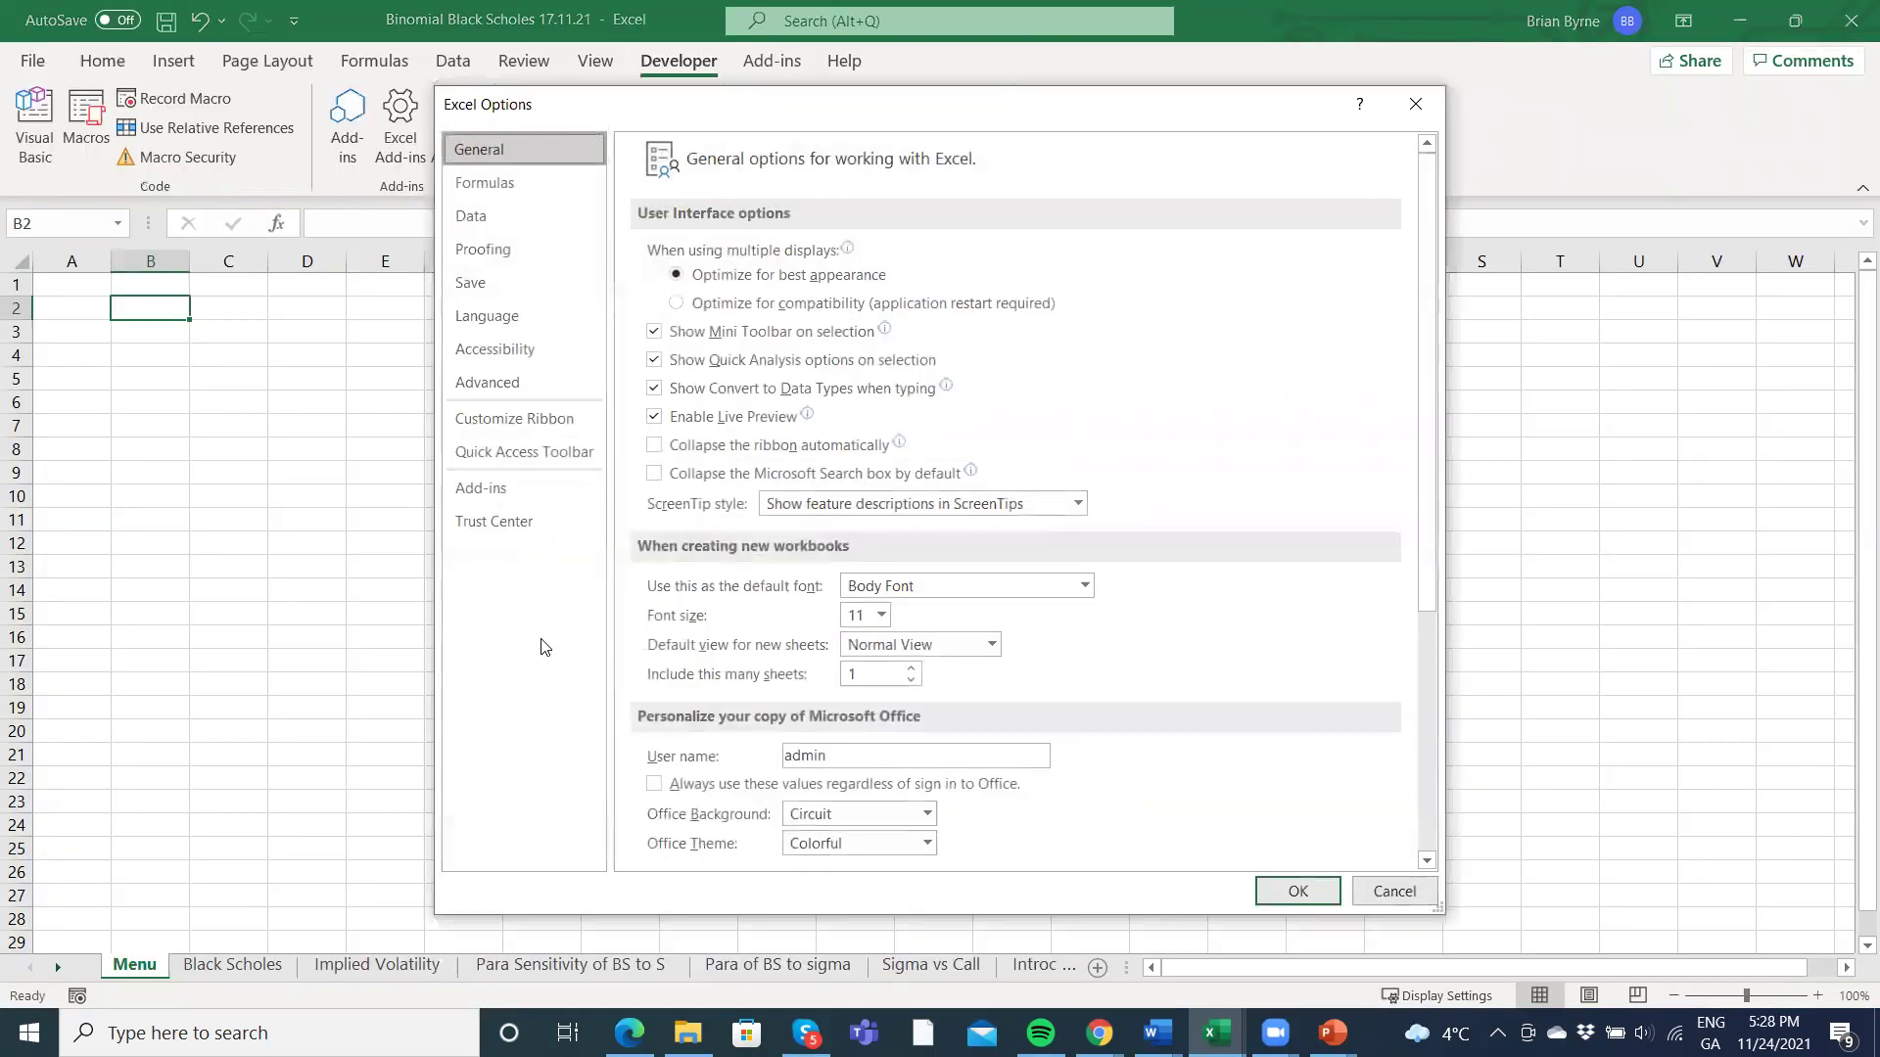
click(497, 428)
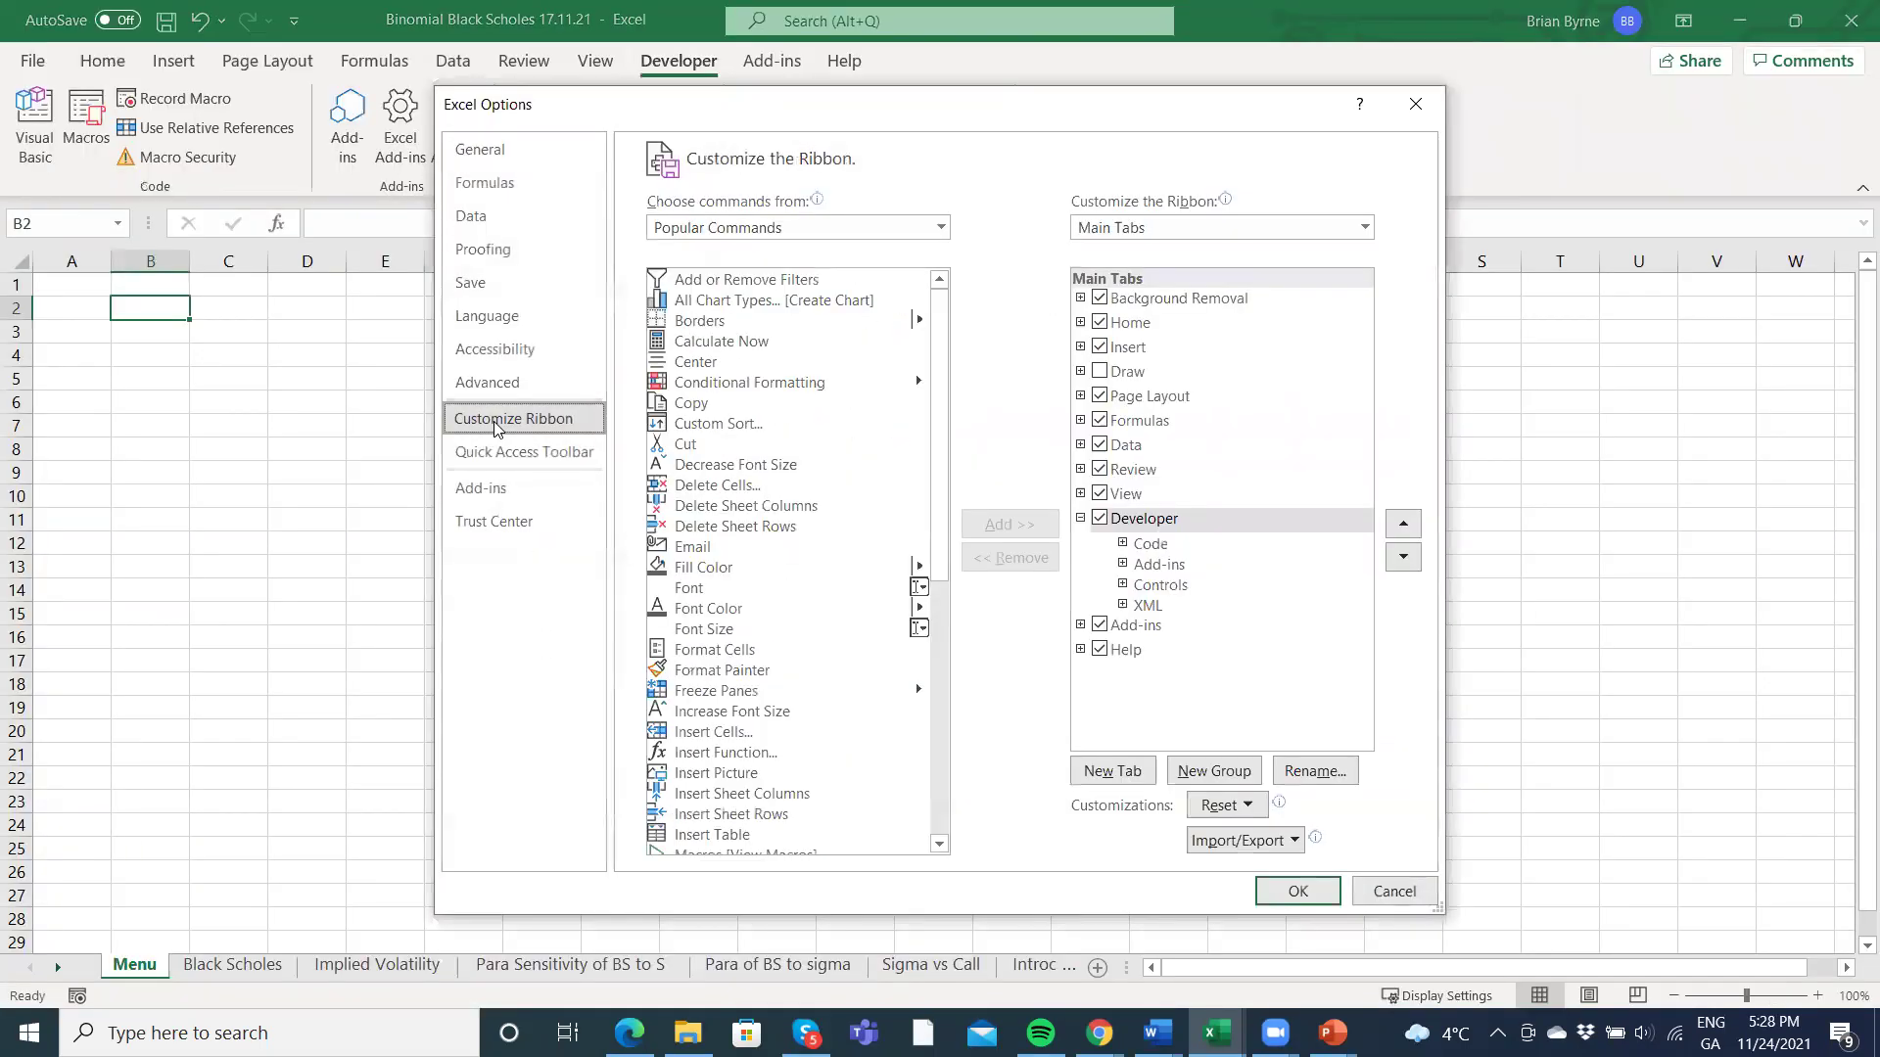
click(1104, 527)
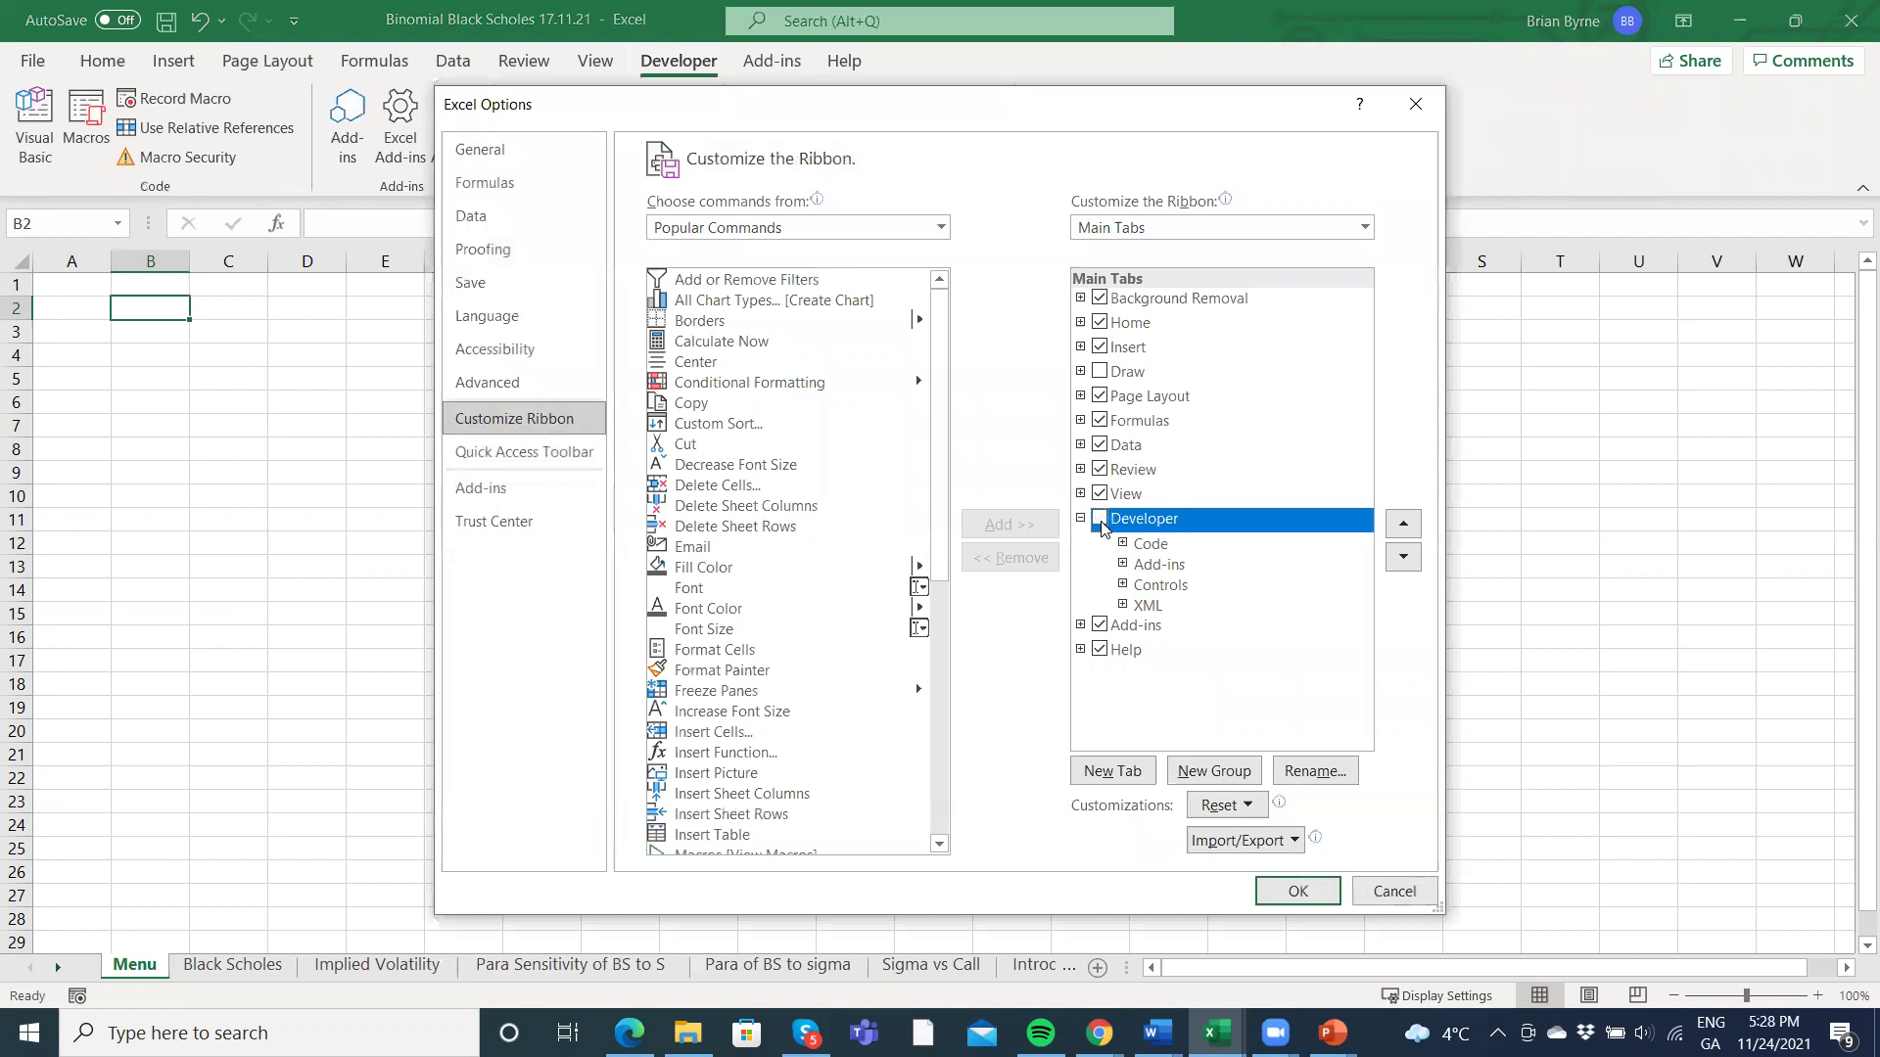
click(1298, 891)
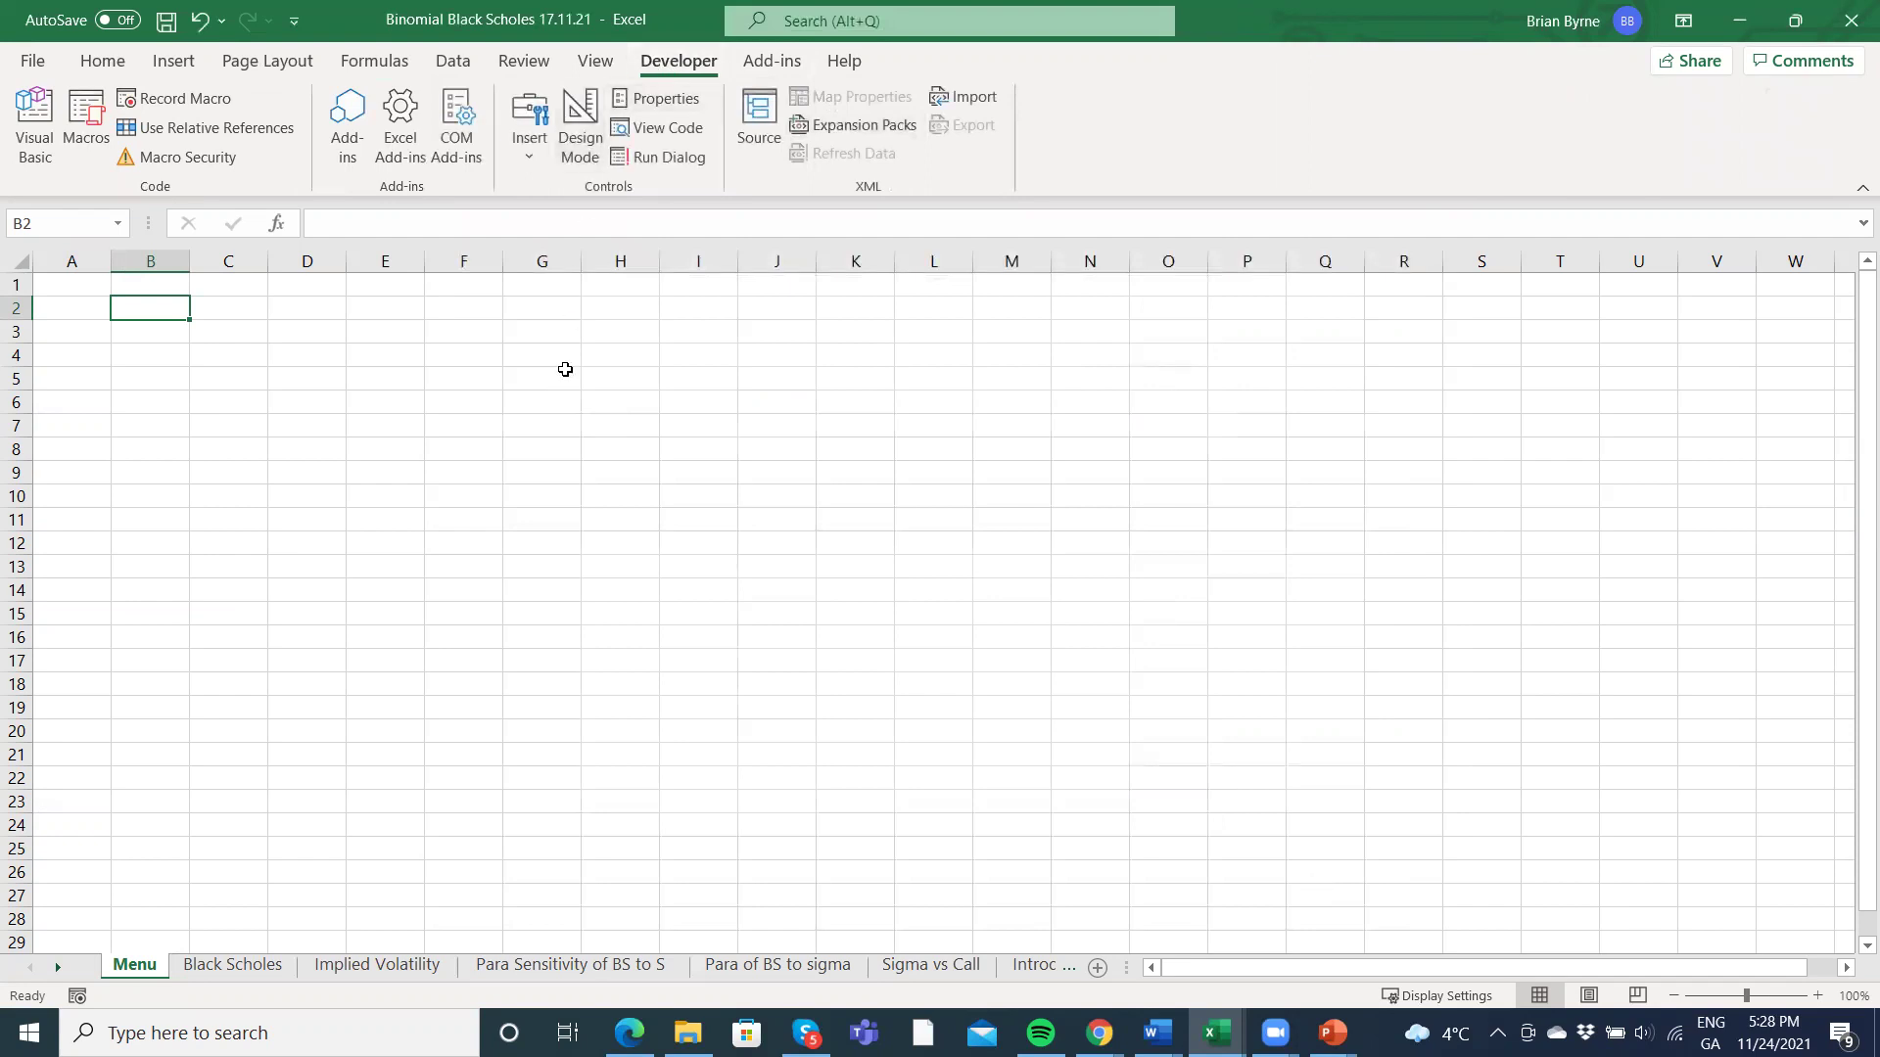
Draw a form-control push button at B2 with no macro and resize it across B2:C2.
click(531, 164)
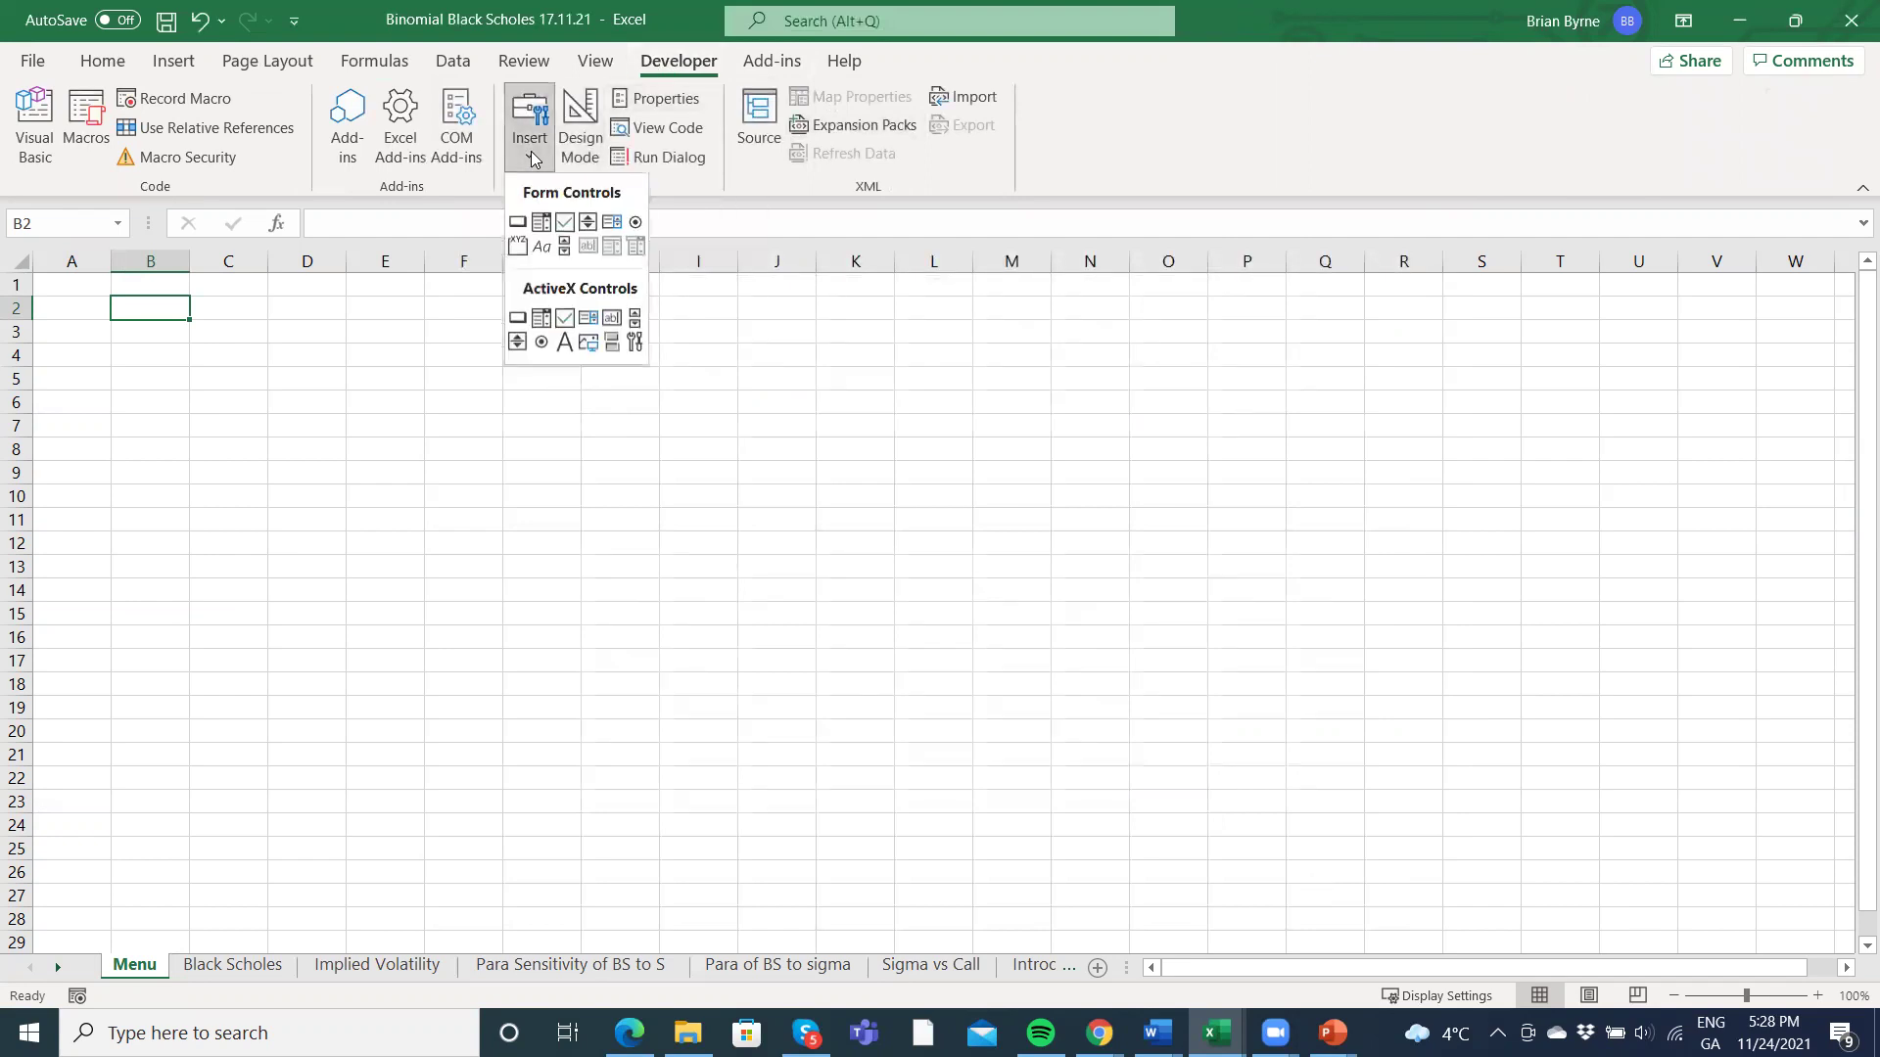
click(517, 225)
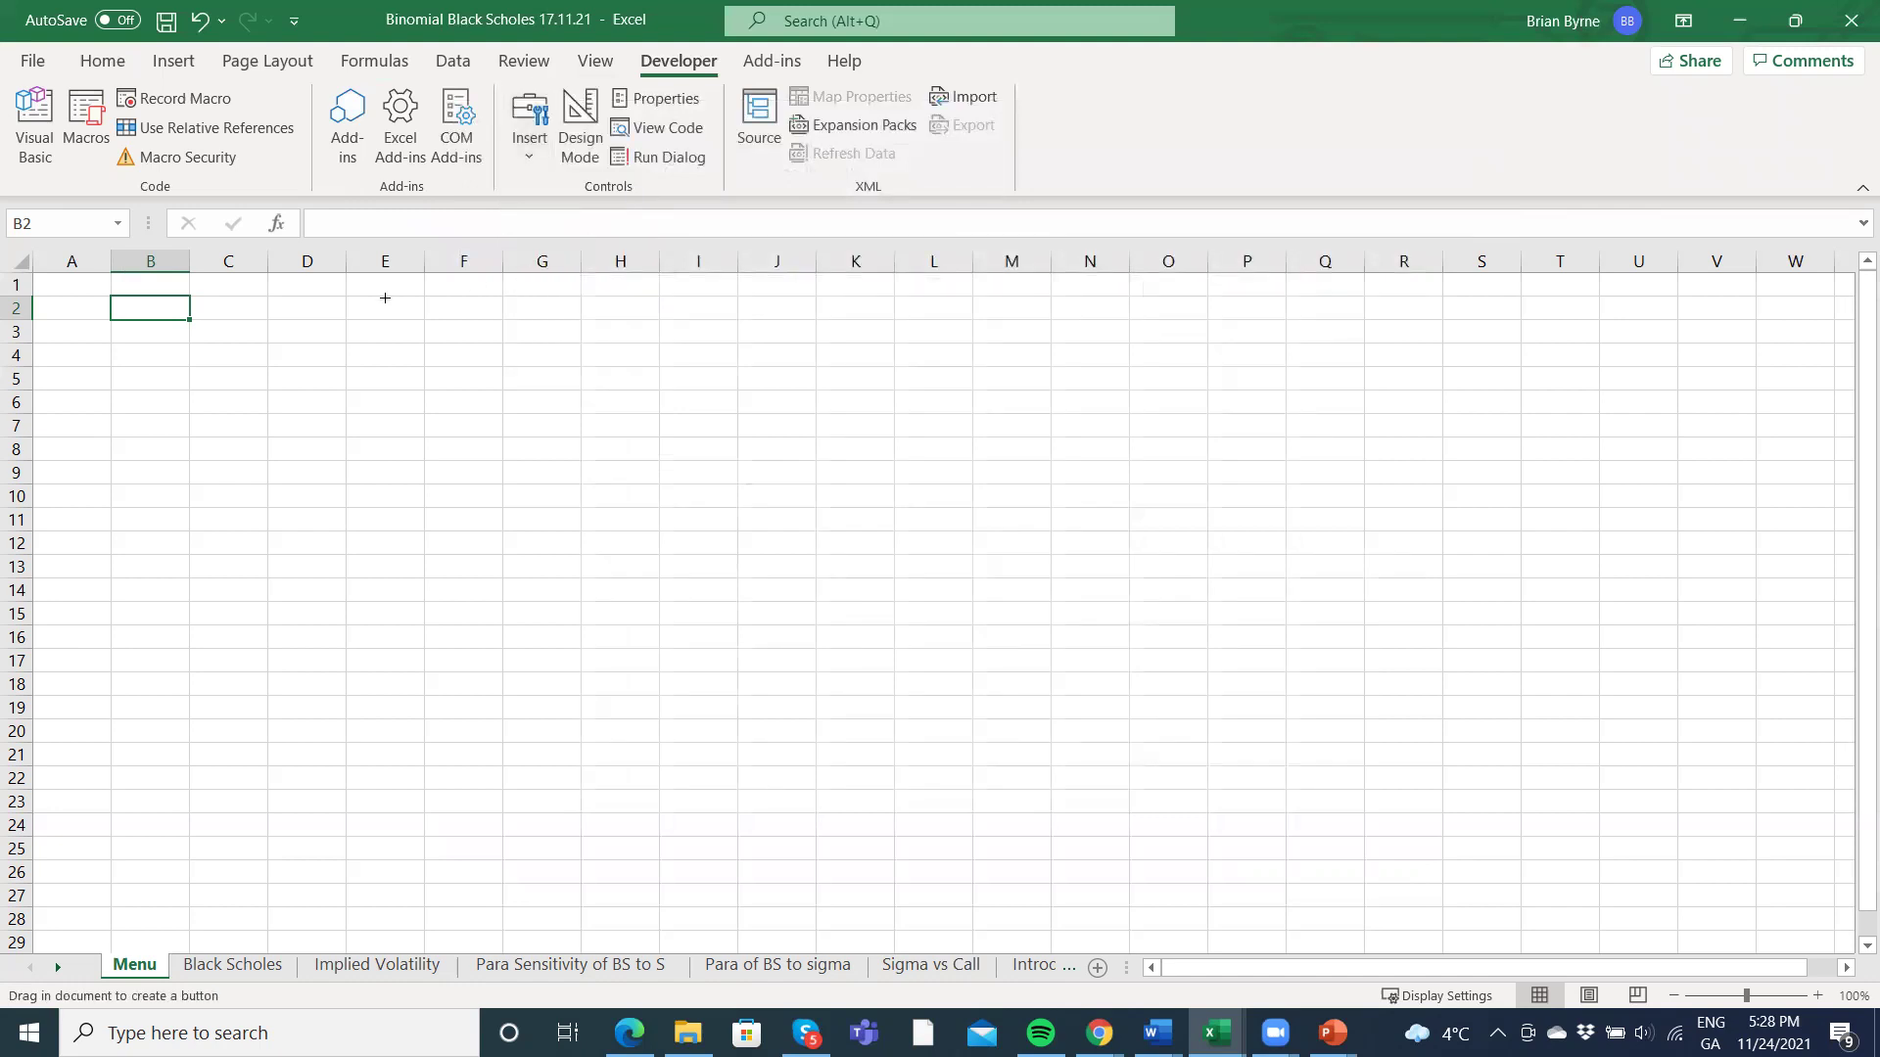
click(129, 301)
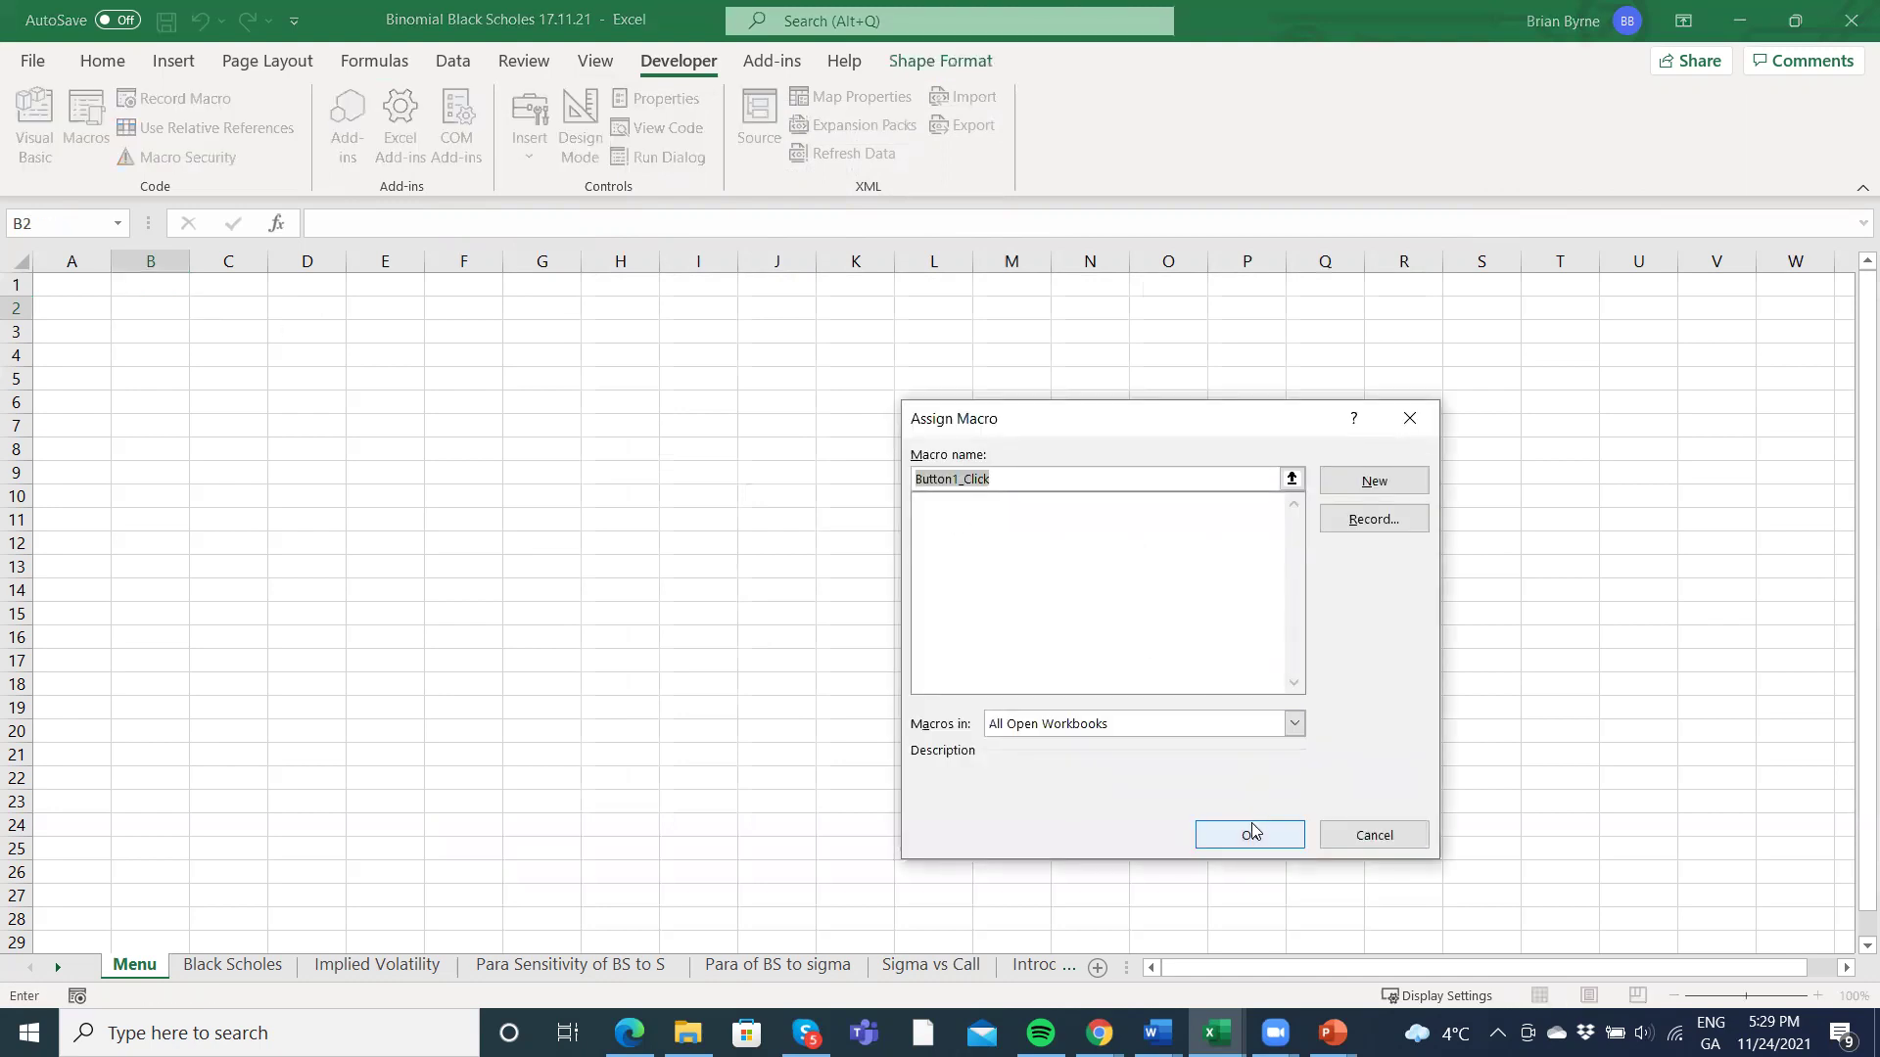
click(1250, 835)
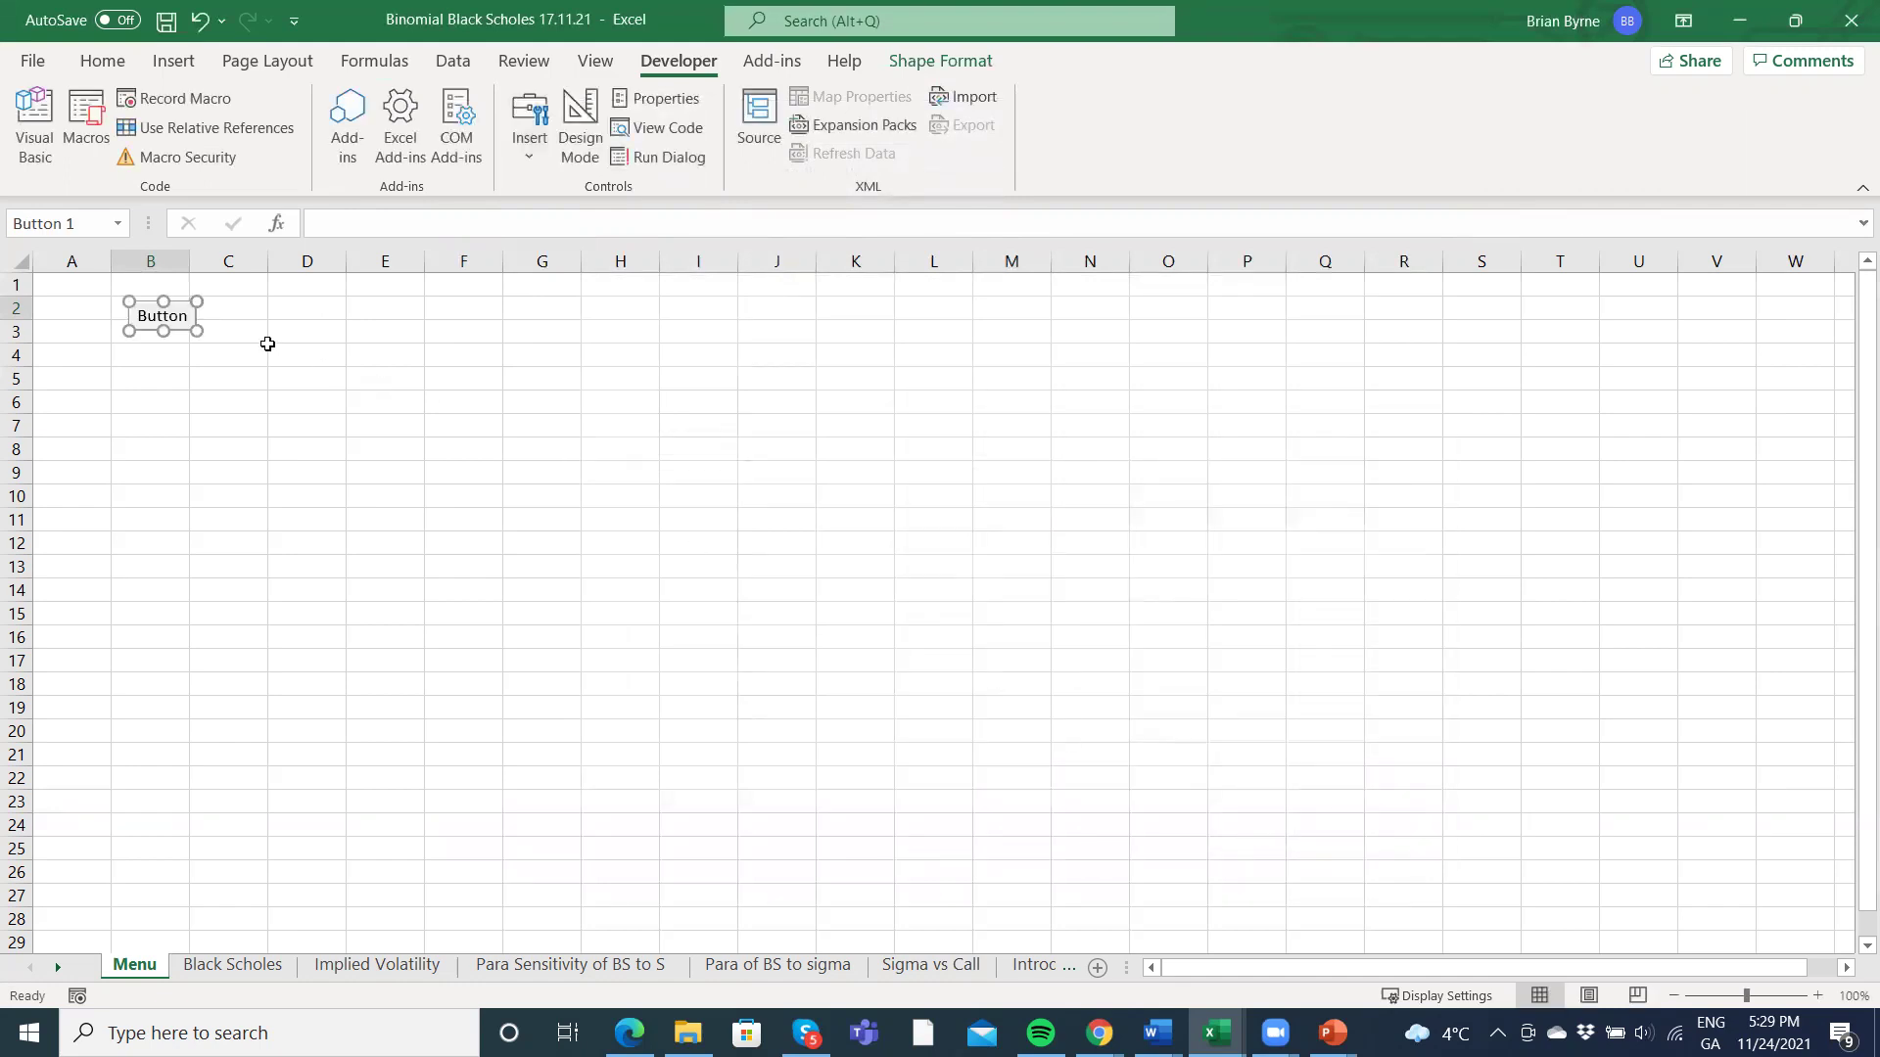
drag(199, 331, 263, 336)
drag(121, 298, 115, 300)
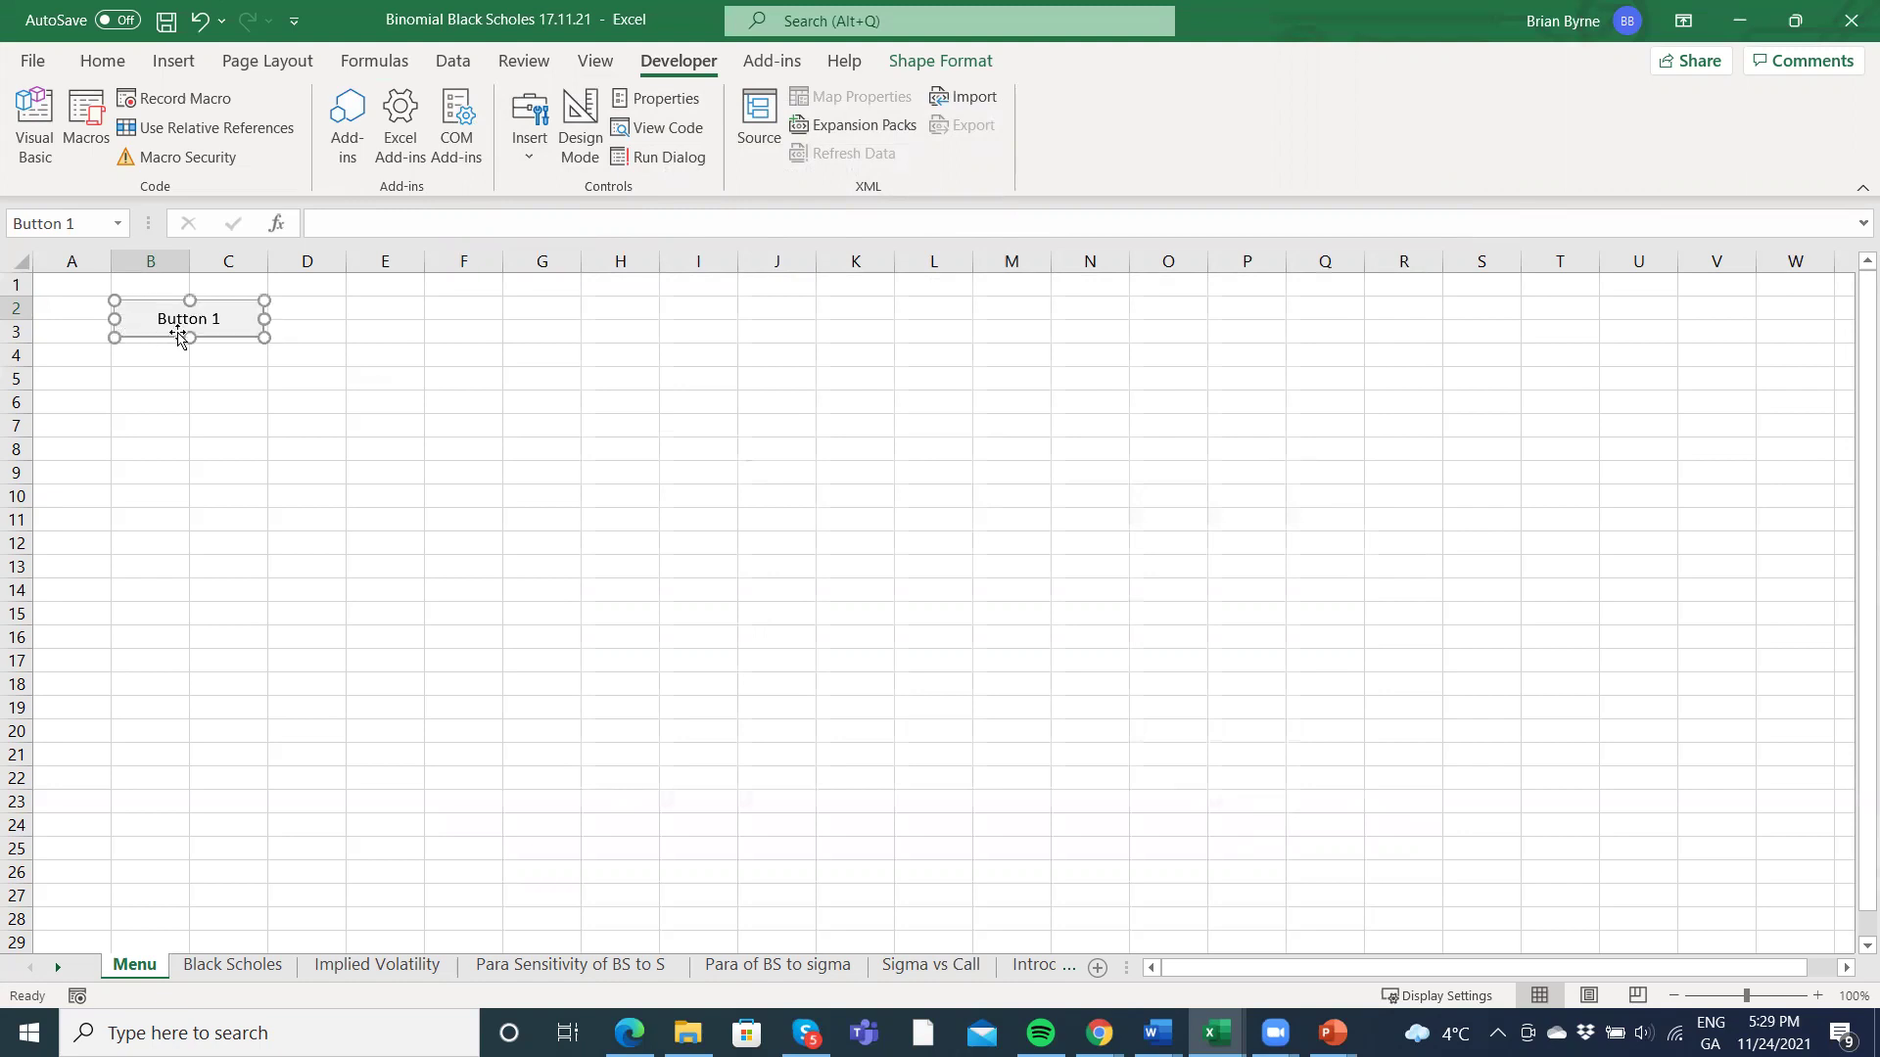
drag(188, 338, 187, 339)
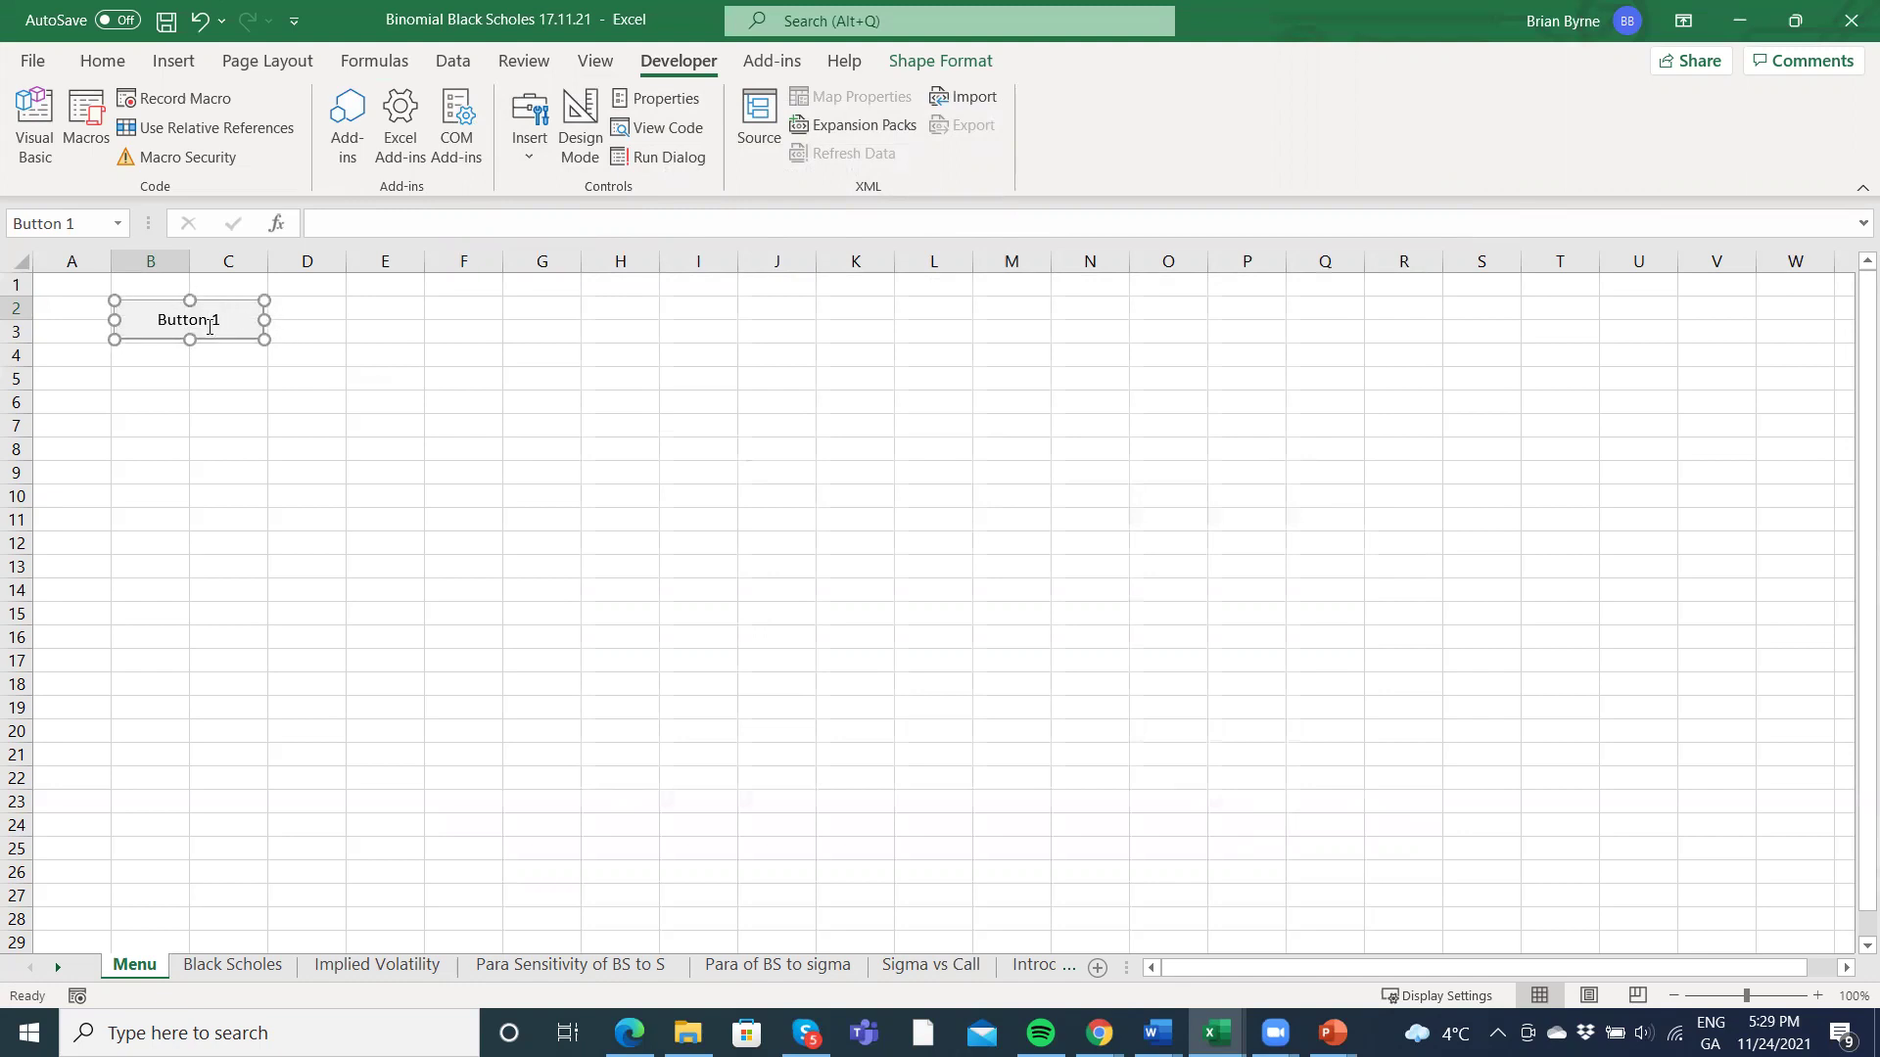
Deselect Button 1, press it, and dismiss the missing-macro error.
click(277, 406)
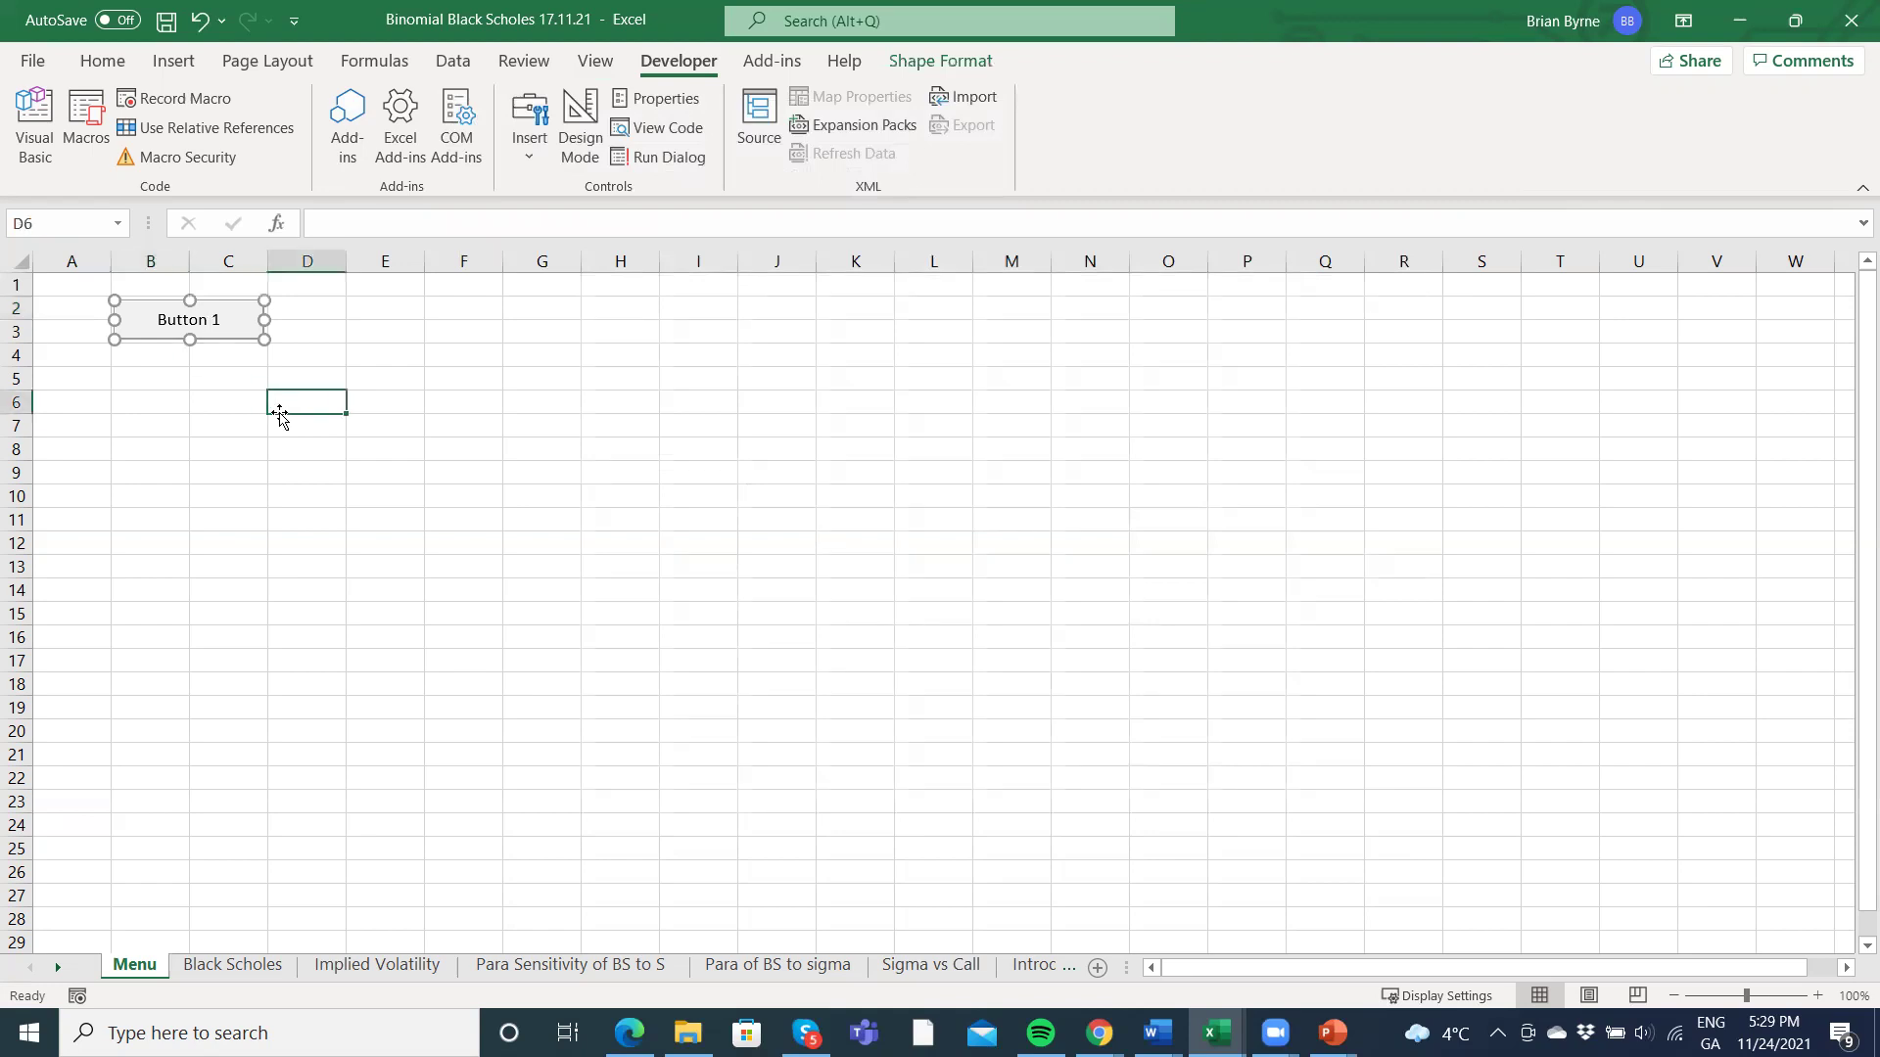
click(211, 340)
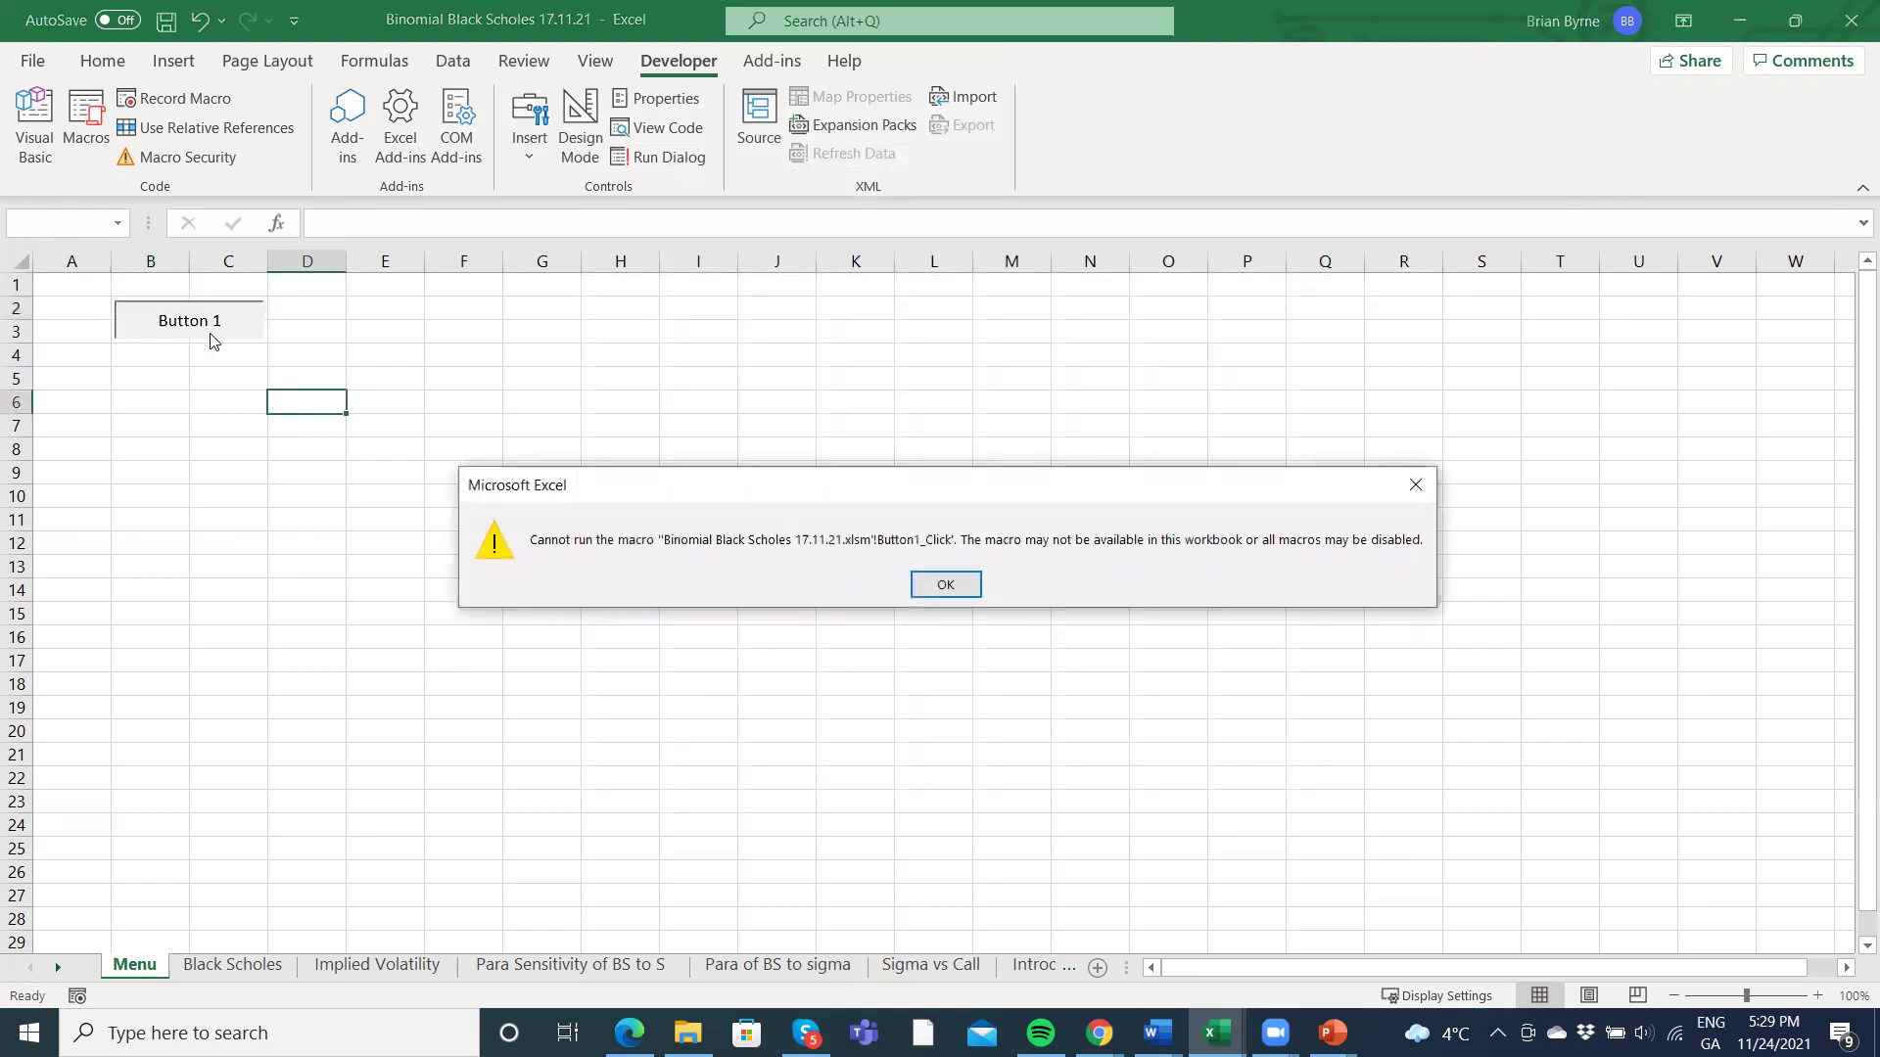
click(945, 584)
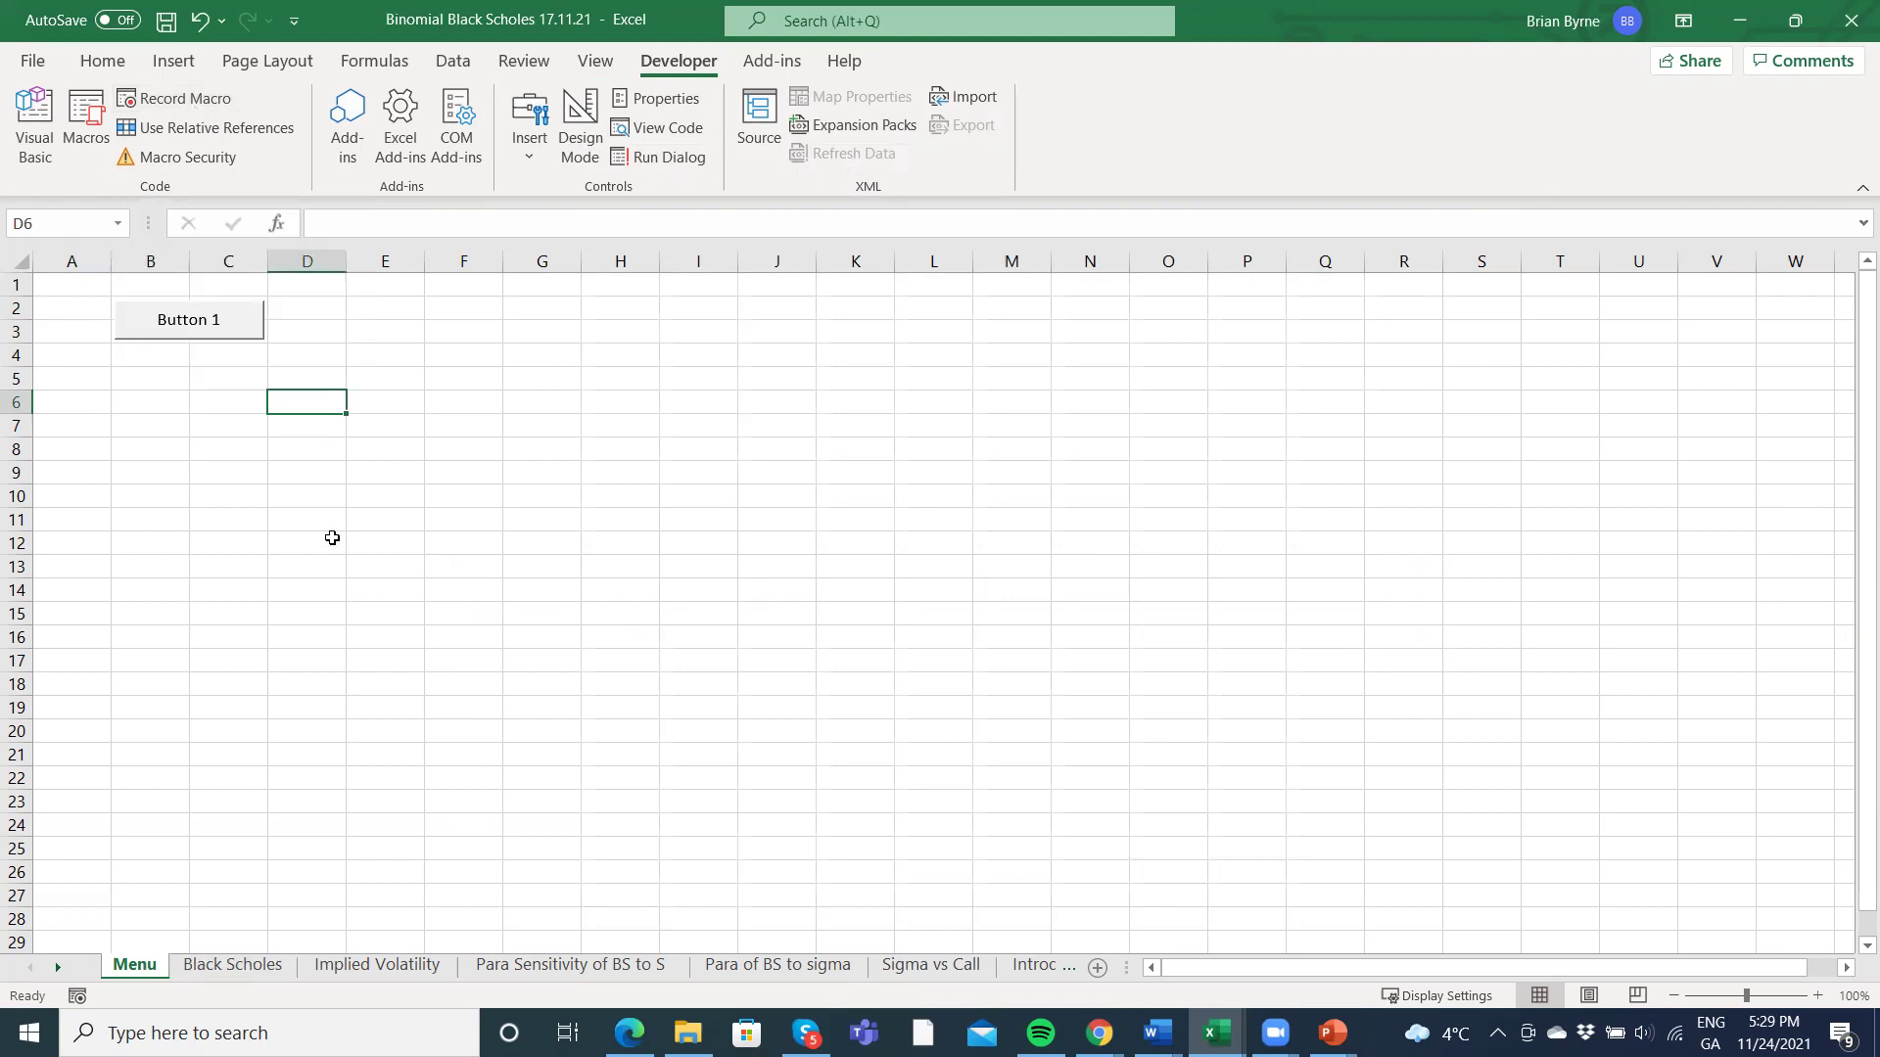
Record Macro1 selecting A1 on Menu, switching to Black Scholes, and selecting A1 there.
click(186, 101)
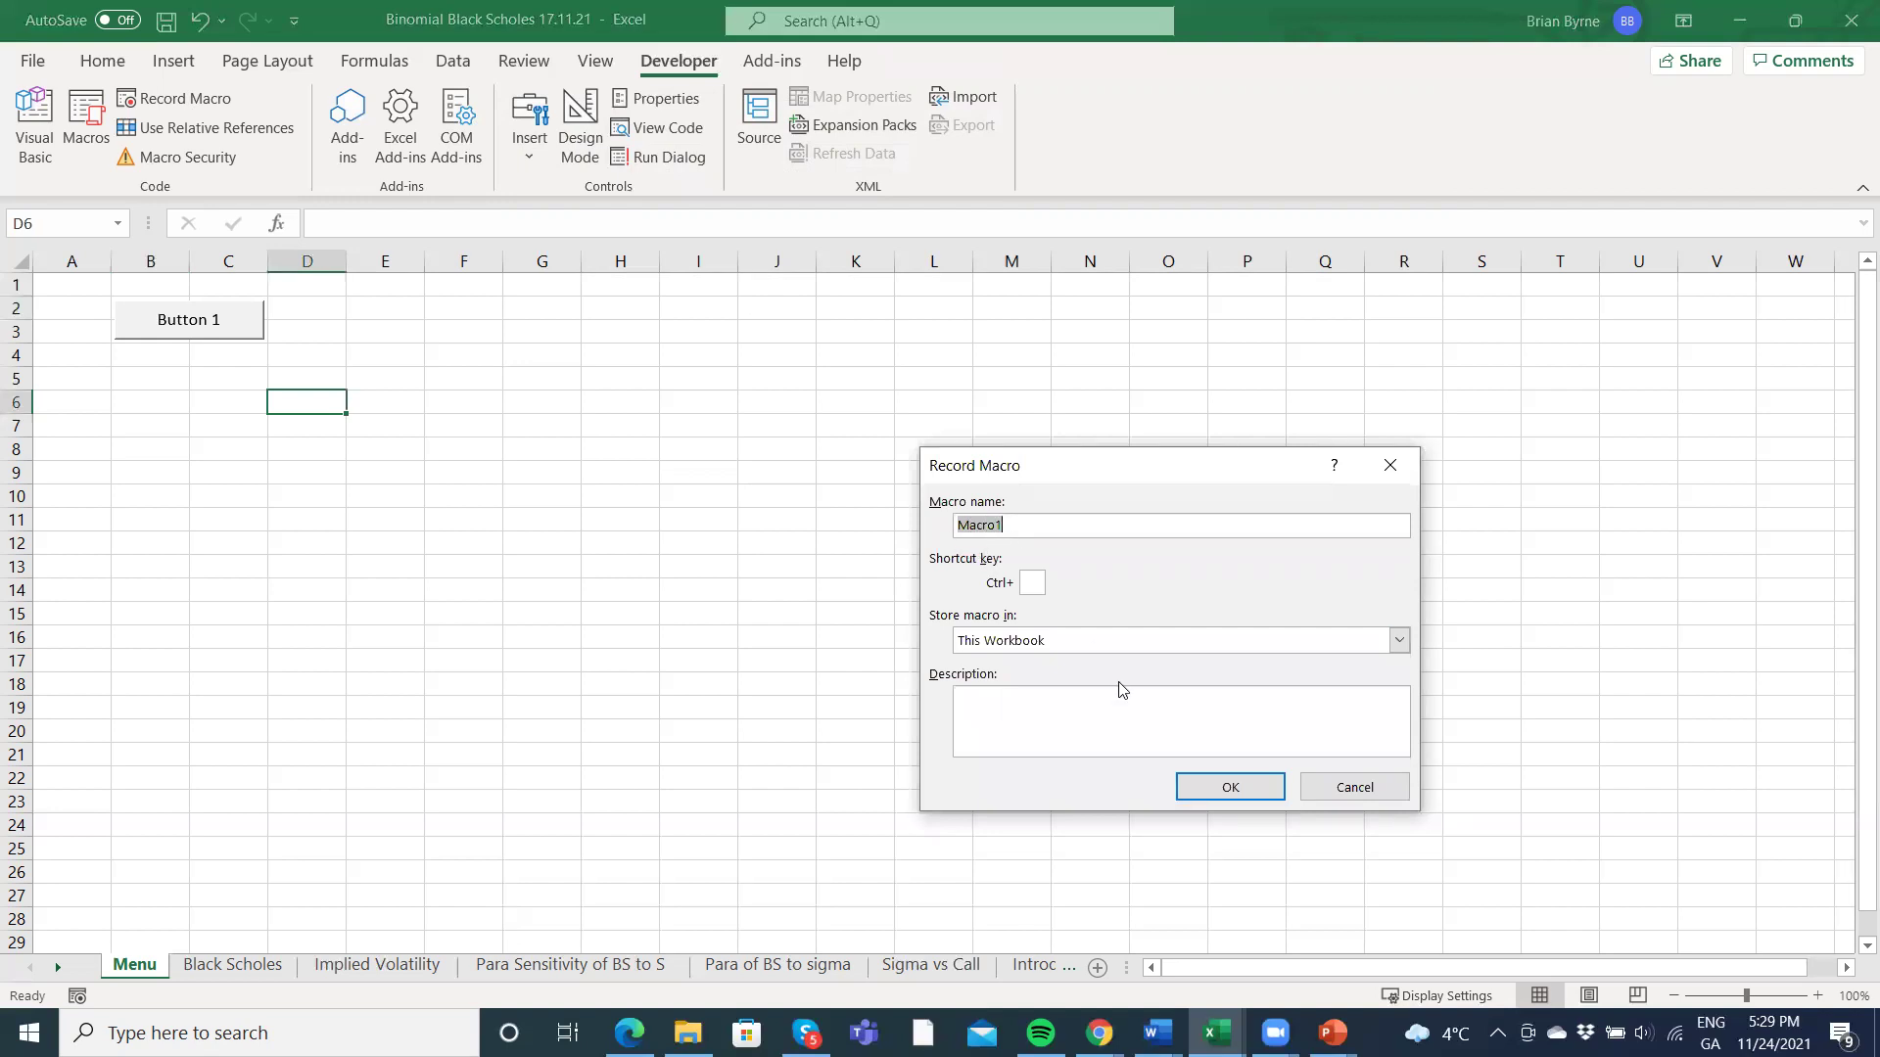
click(1249, 795)
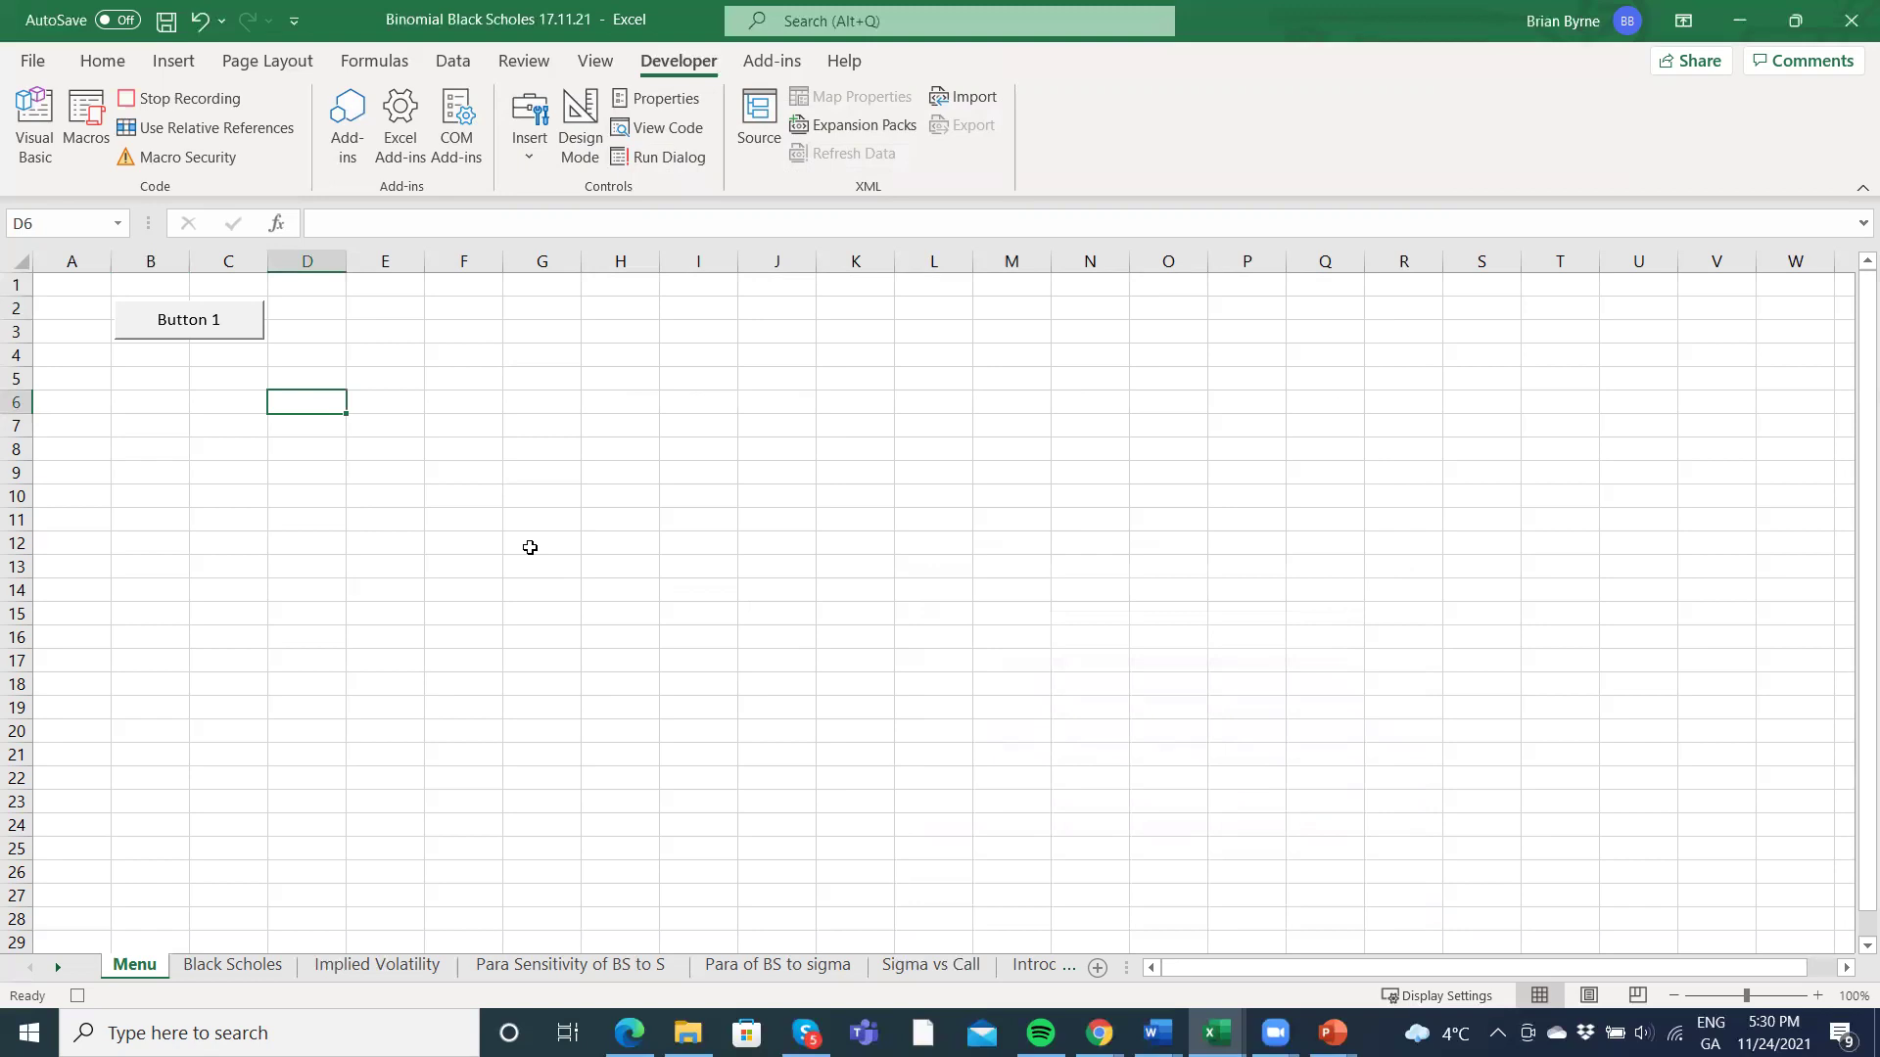
click(85, 289)
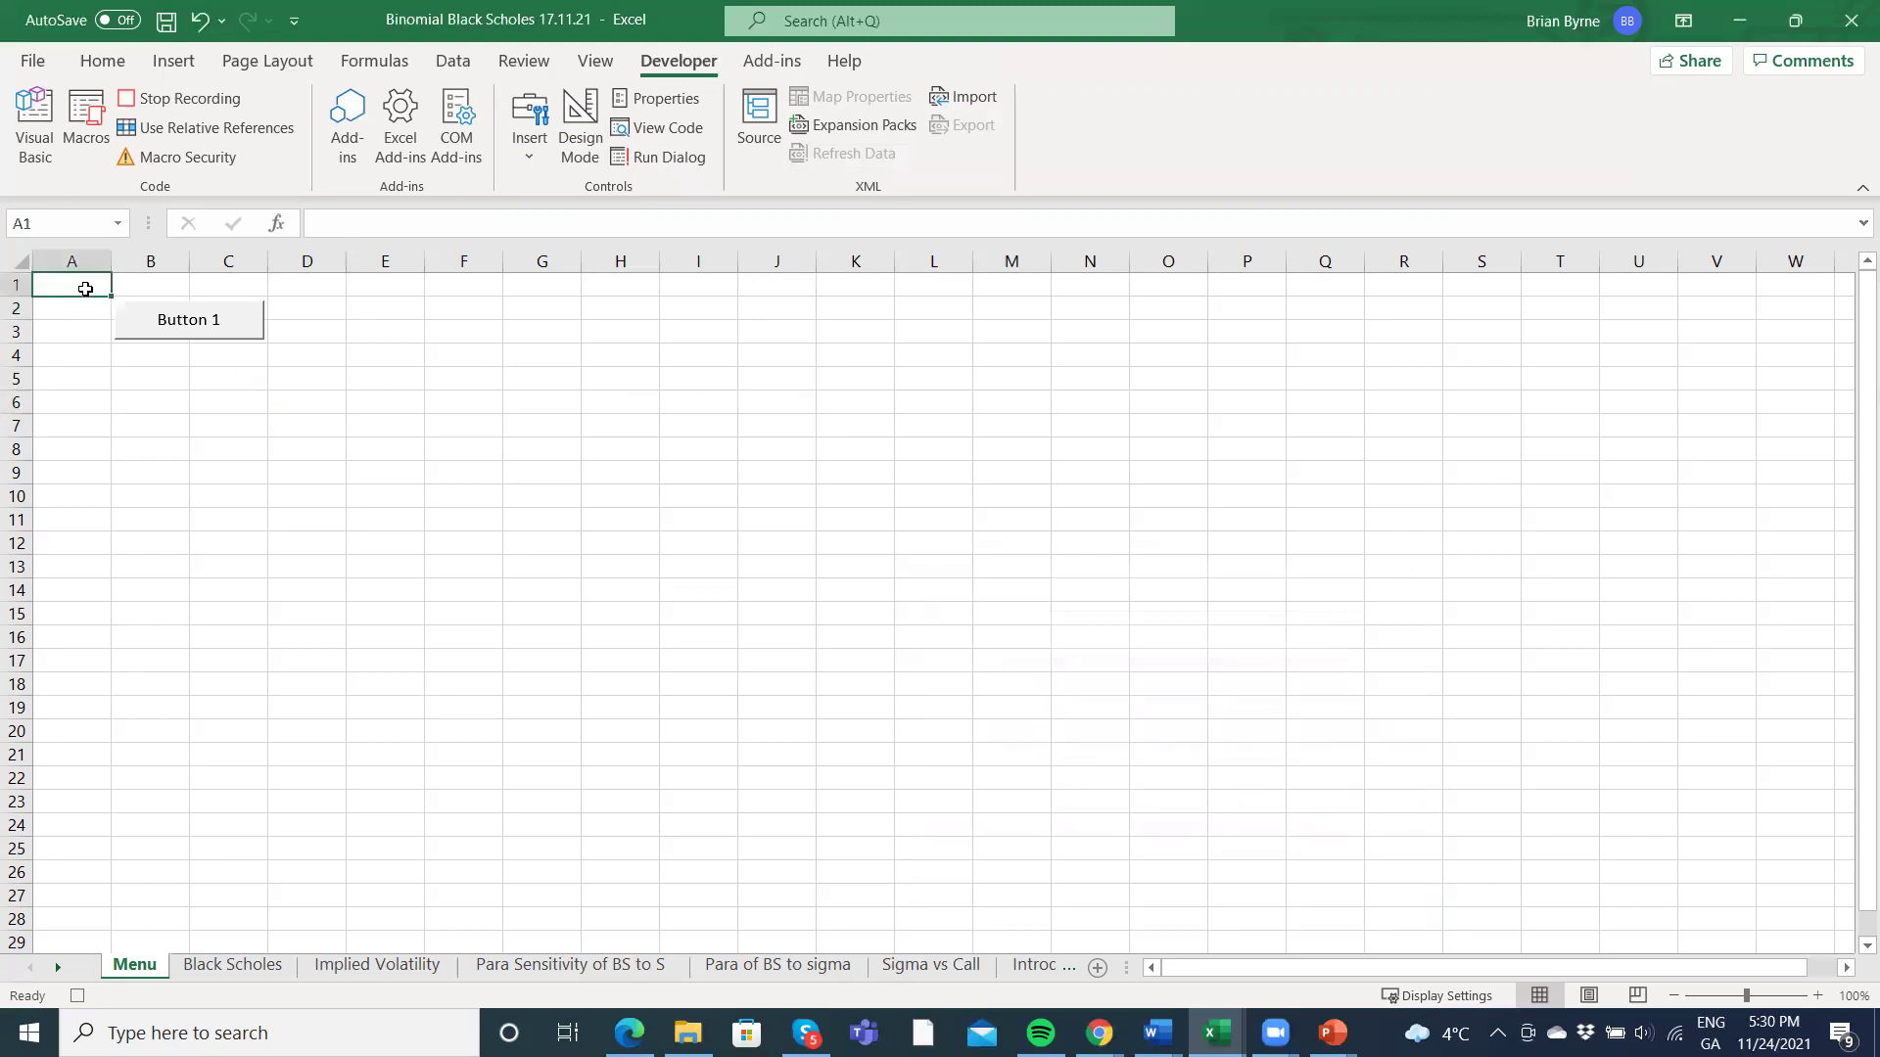
click(234, 966)
click(140, 312)
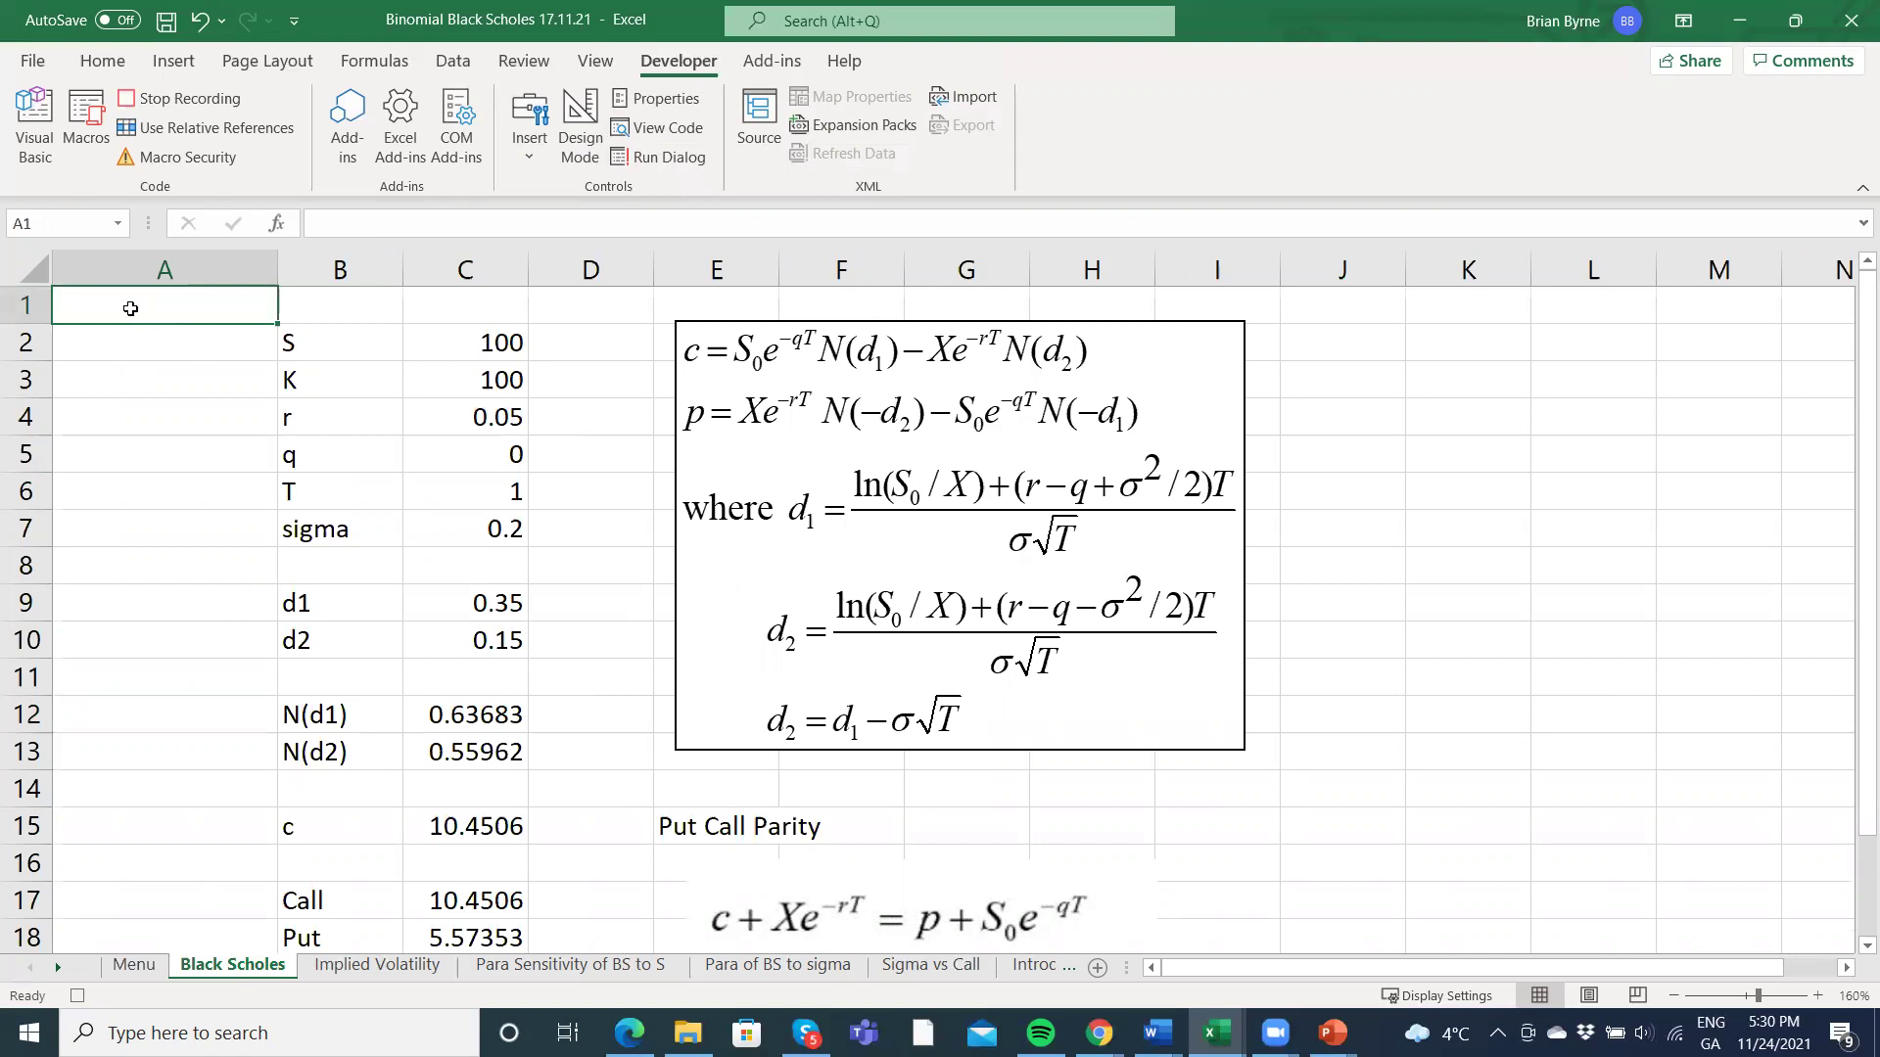
click(177, 101)
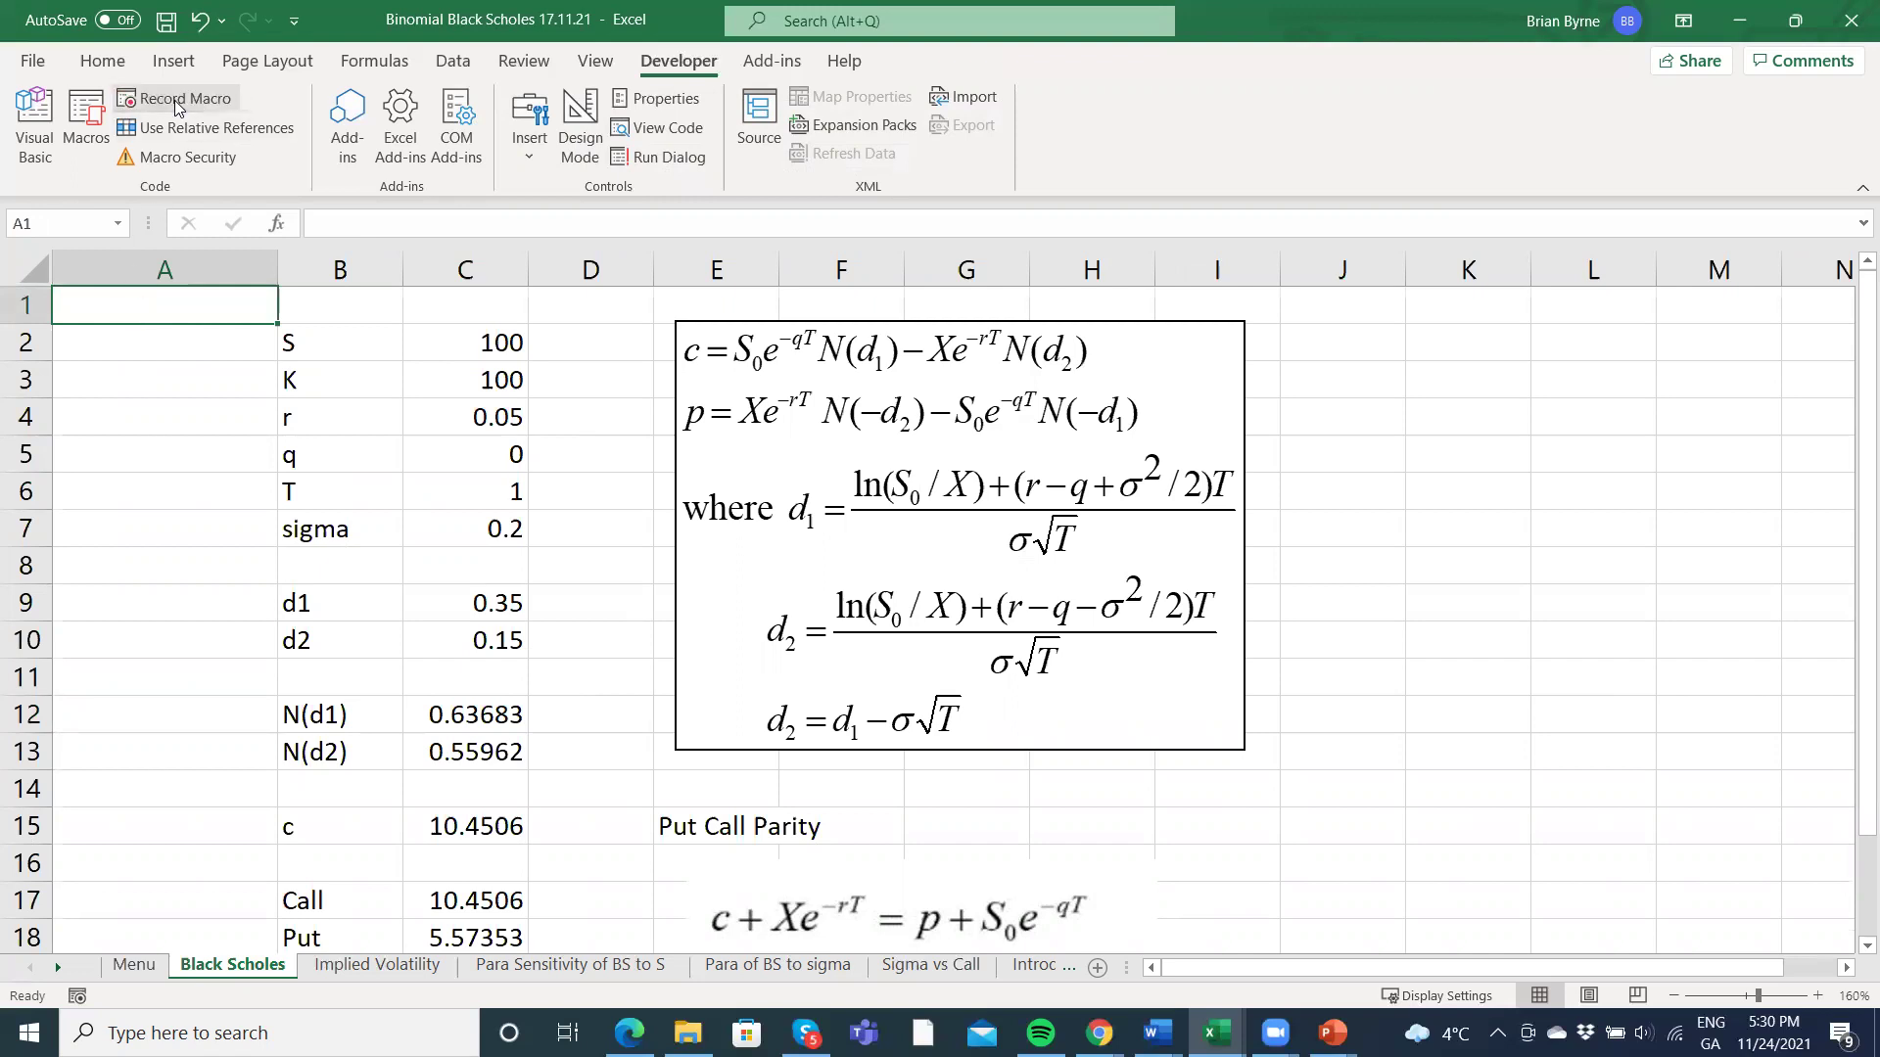
Back on the Menu sheet, press Button 1 and dismiss the macro error.
click(142, 967)
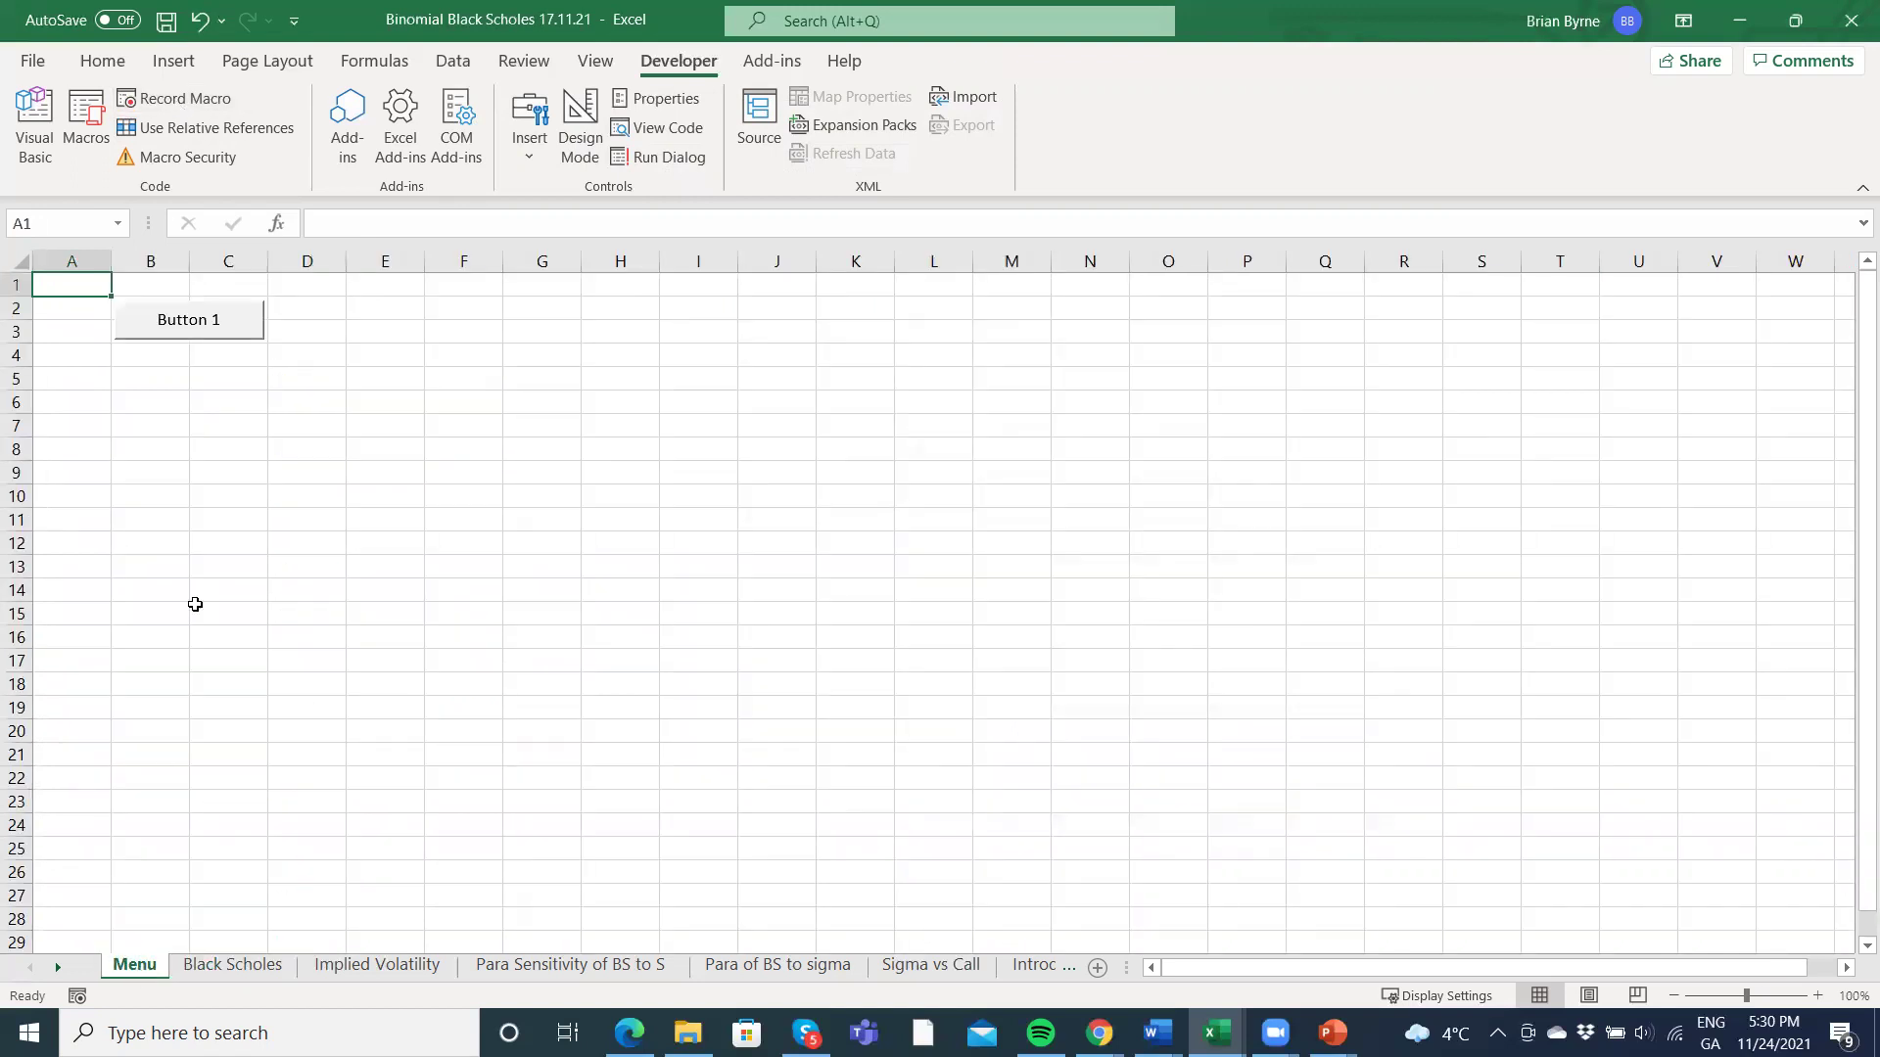
click(209, 340)
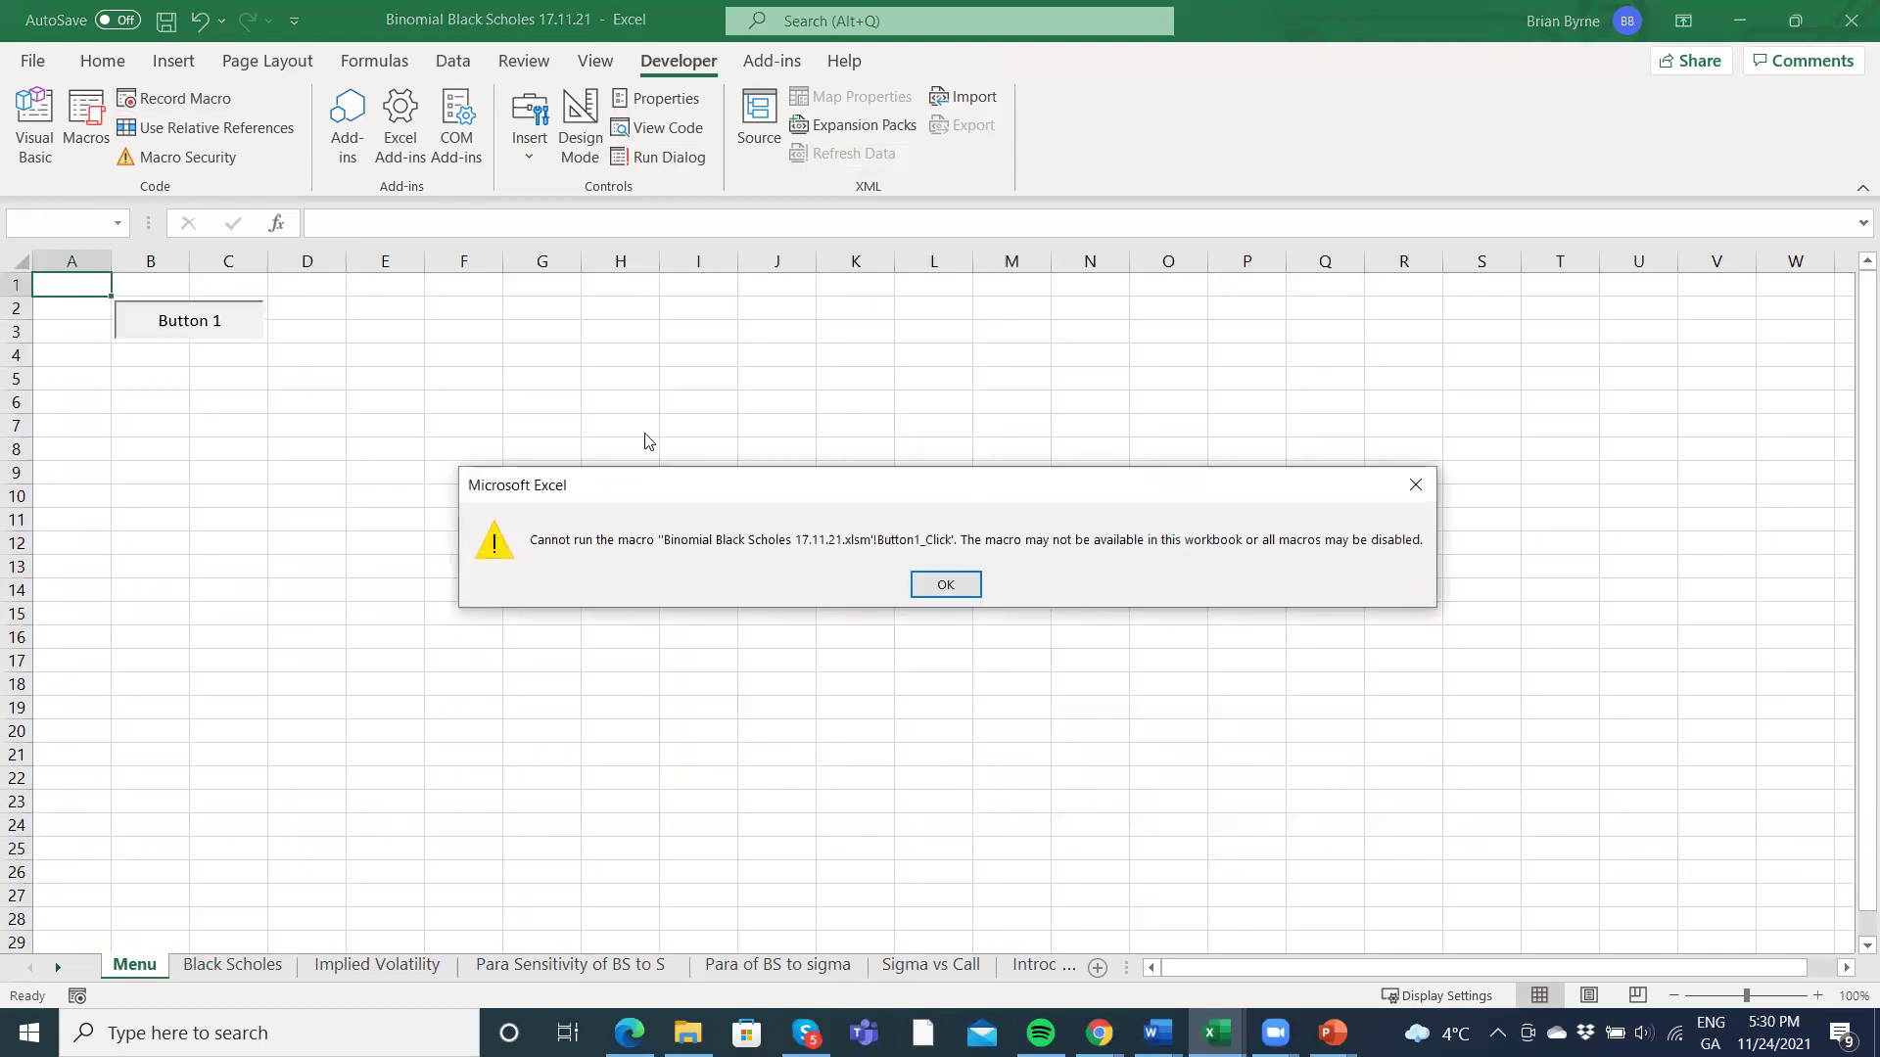
click(946, 584)
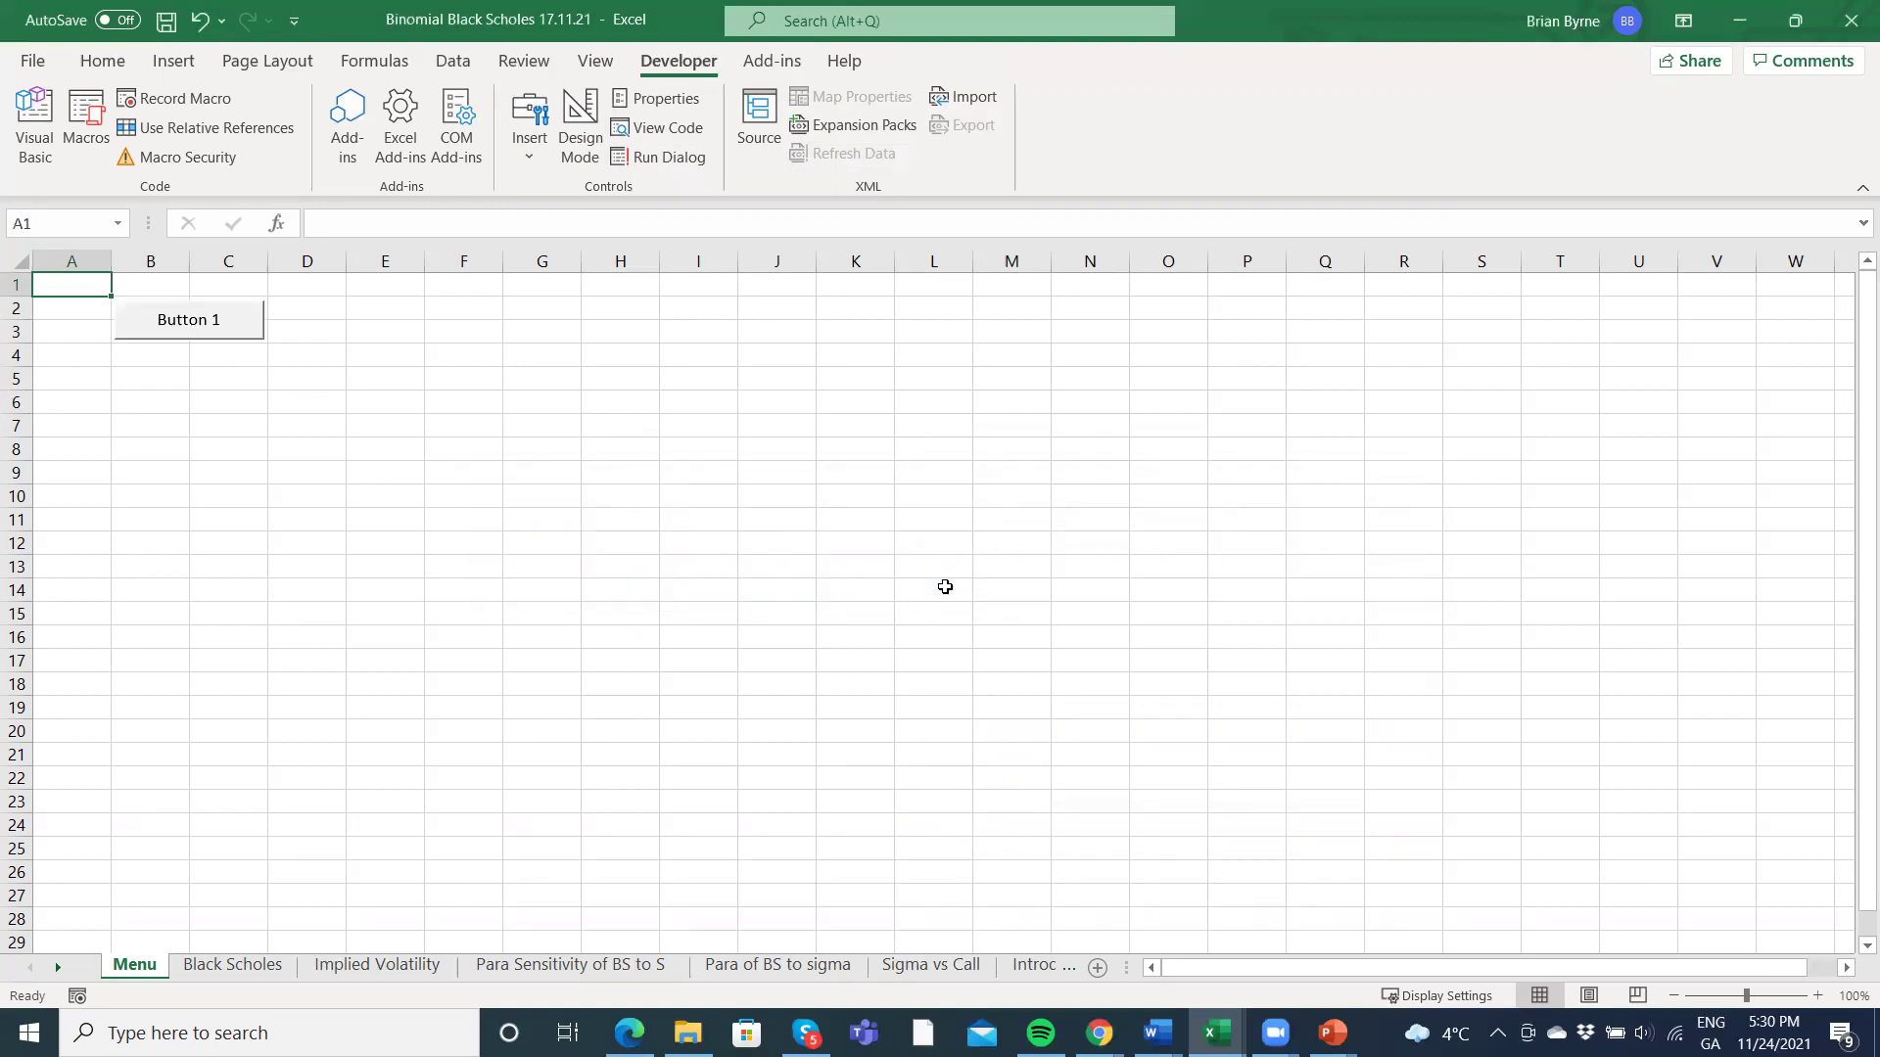
click(271, 426)
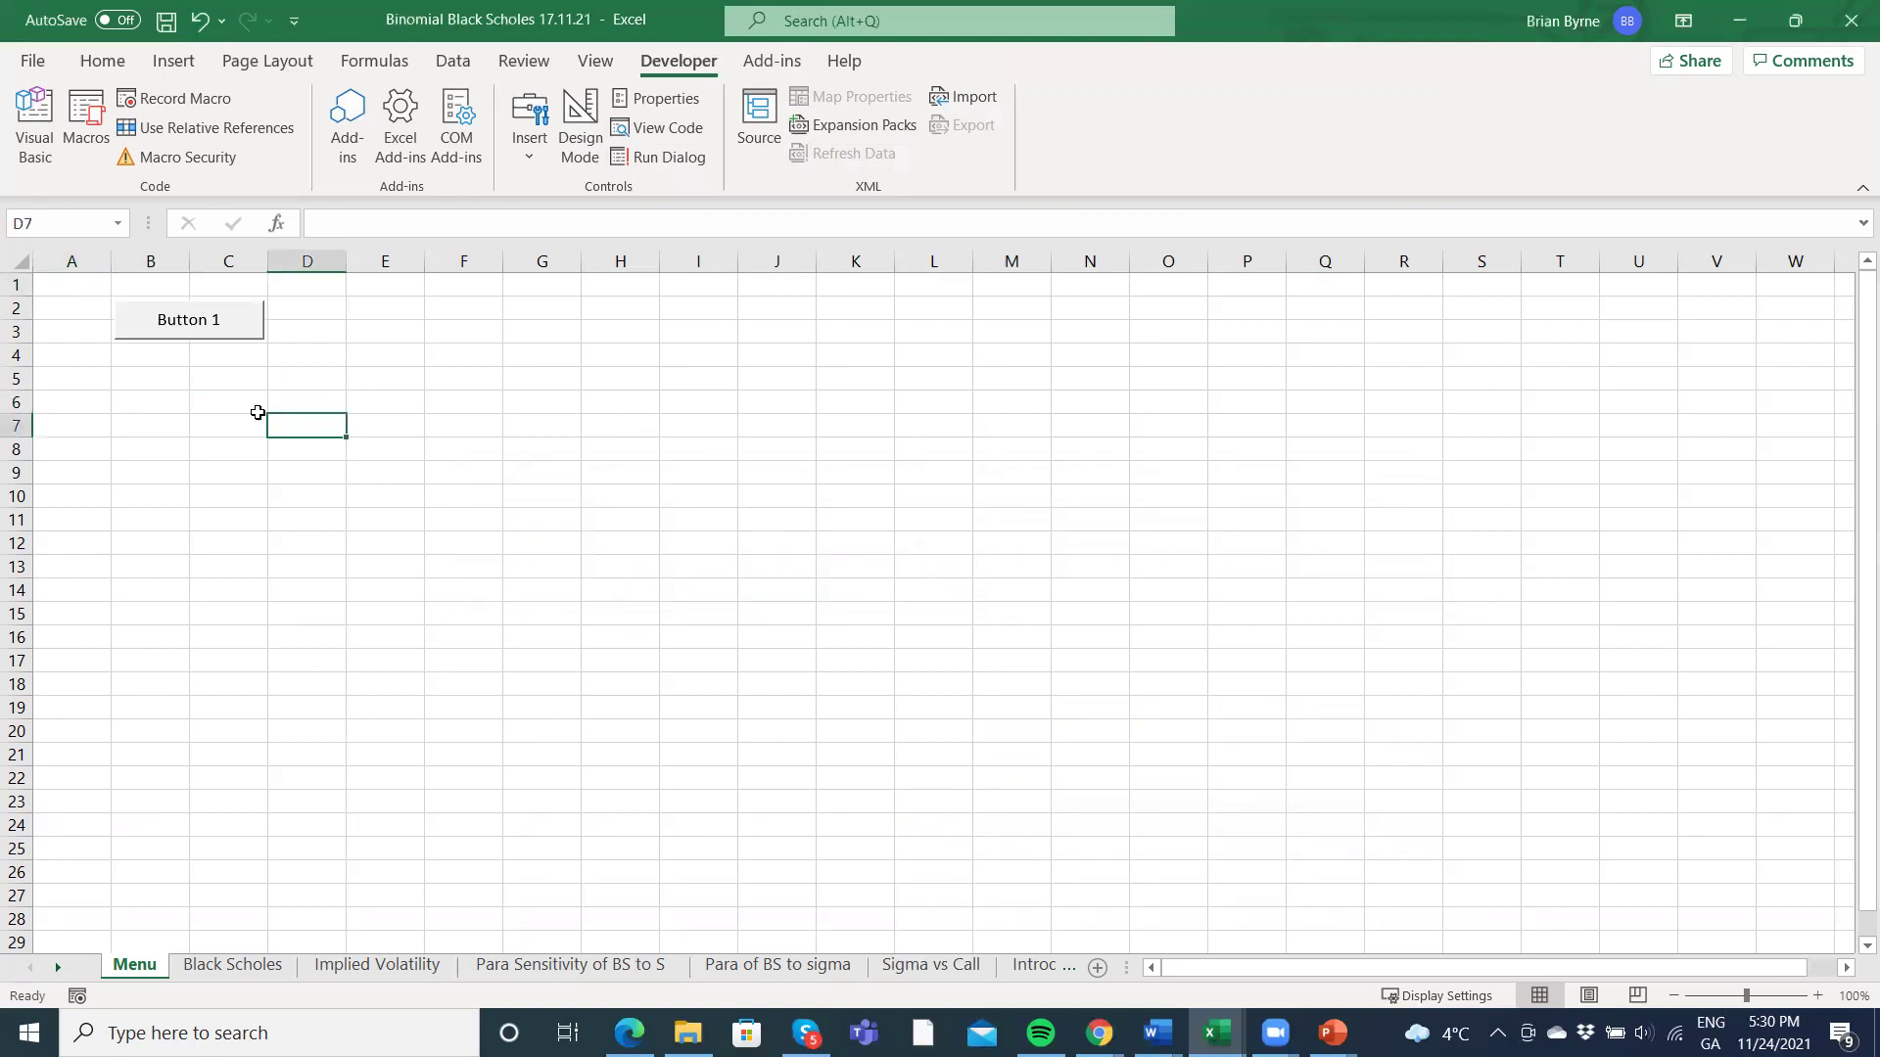
Open Button 1's Assign Macro dialog and select Macro1.
right_click(204, 339)
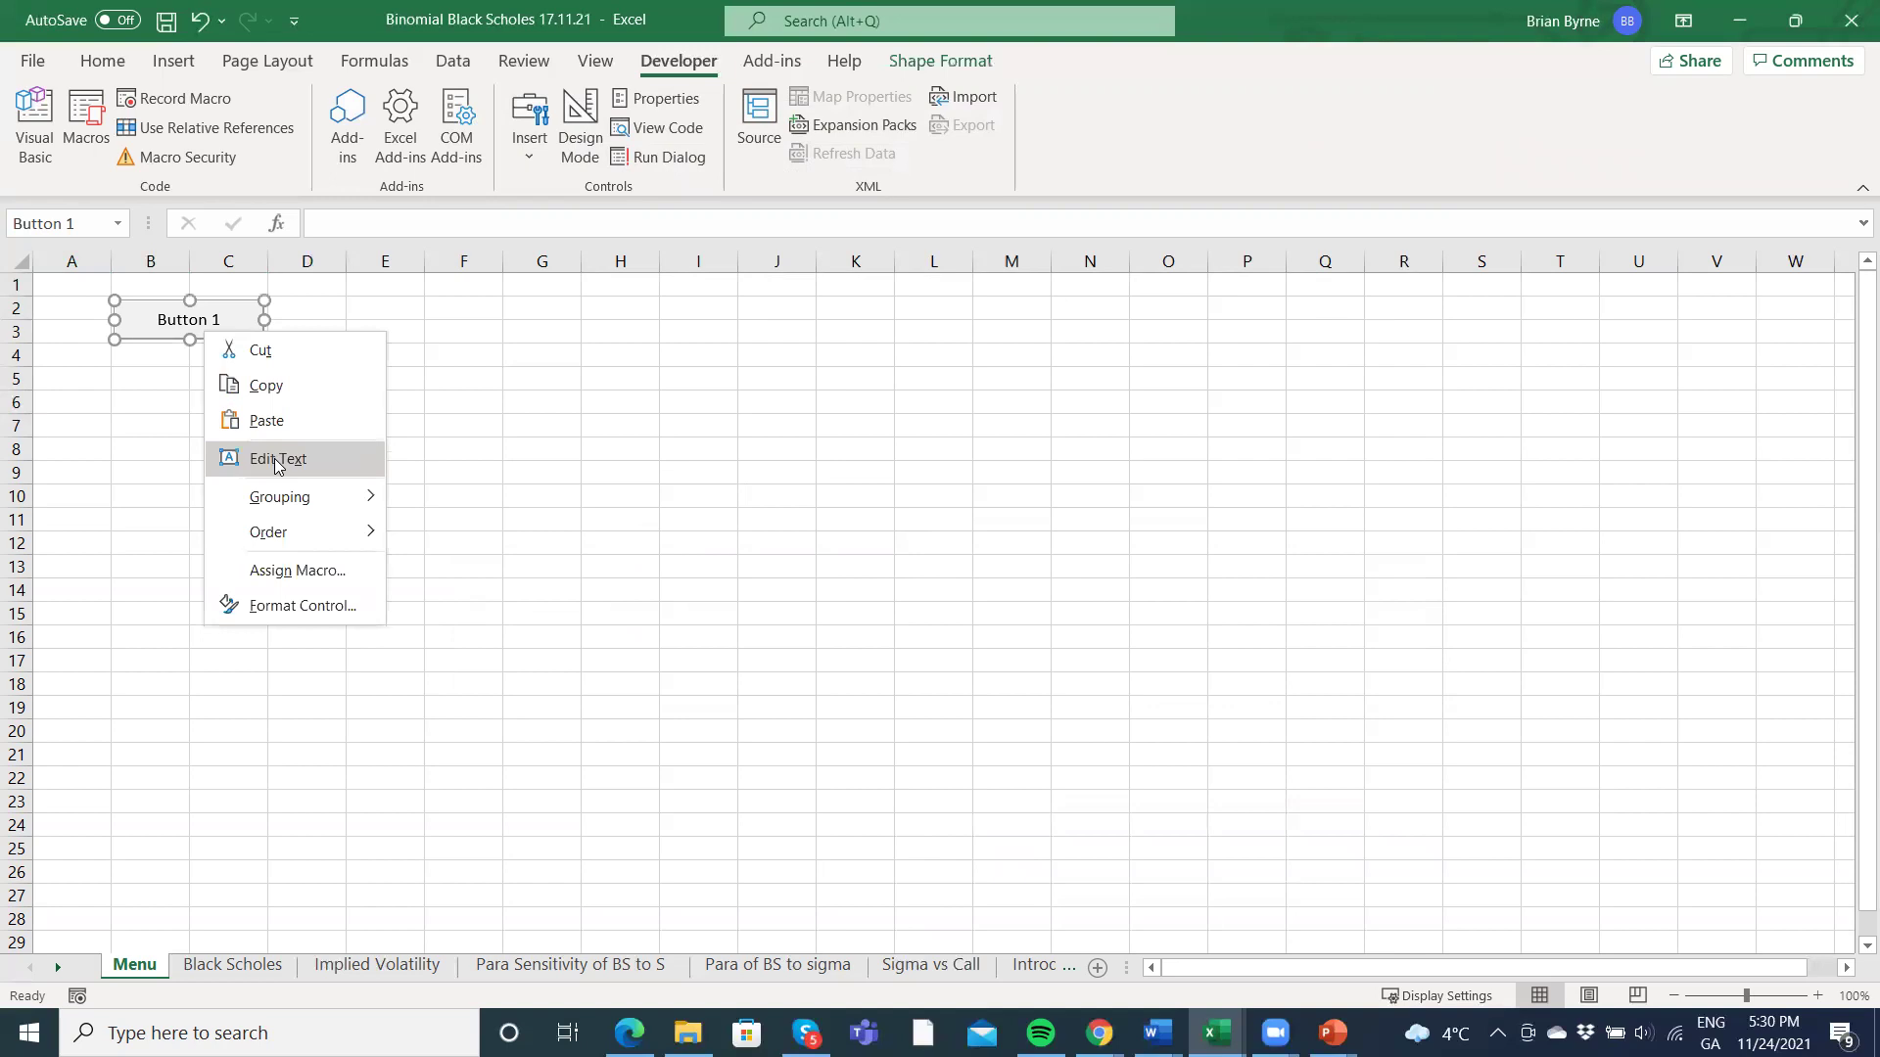
click(297, 570)
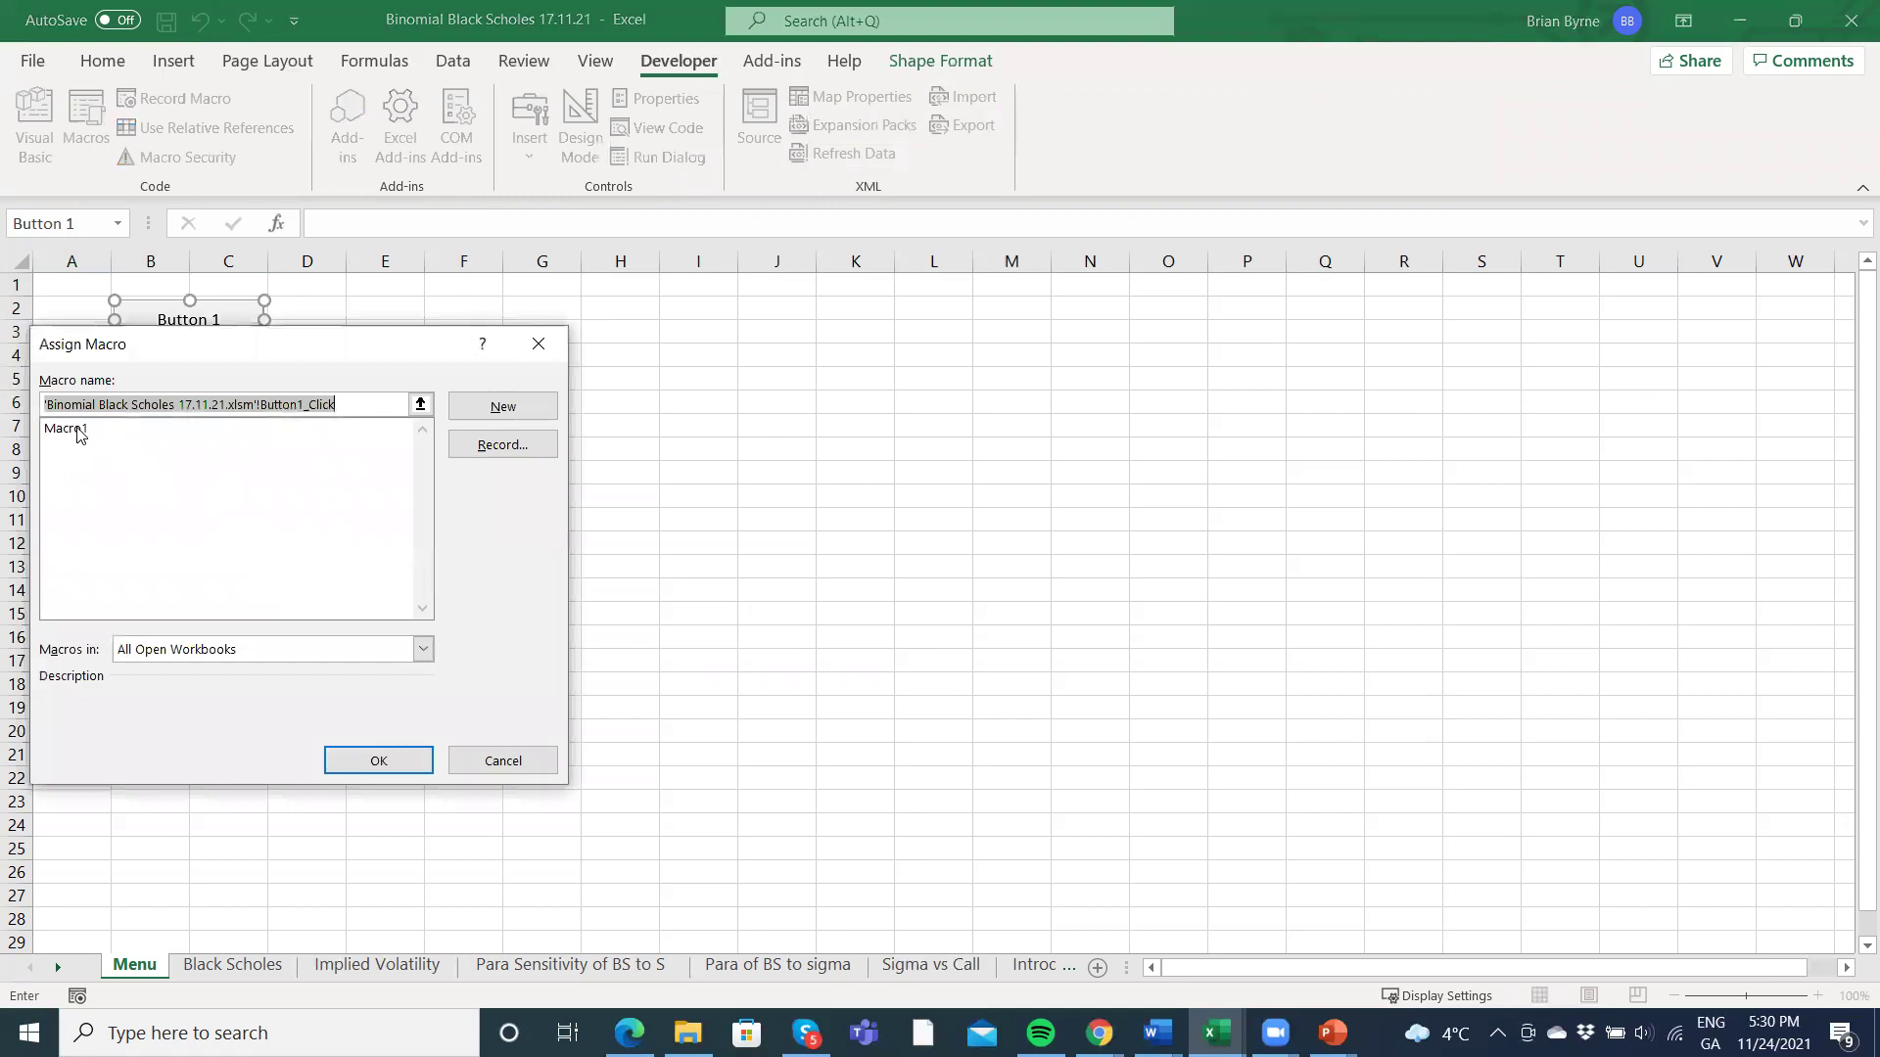
click(81, 430)
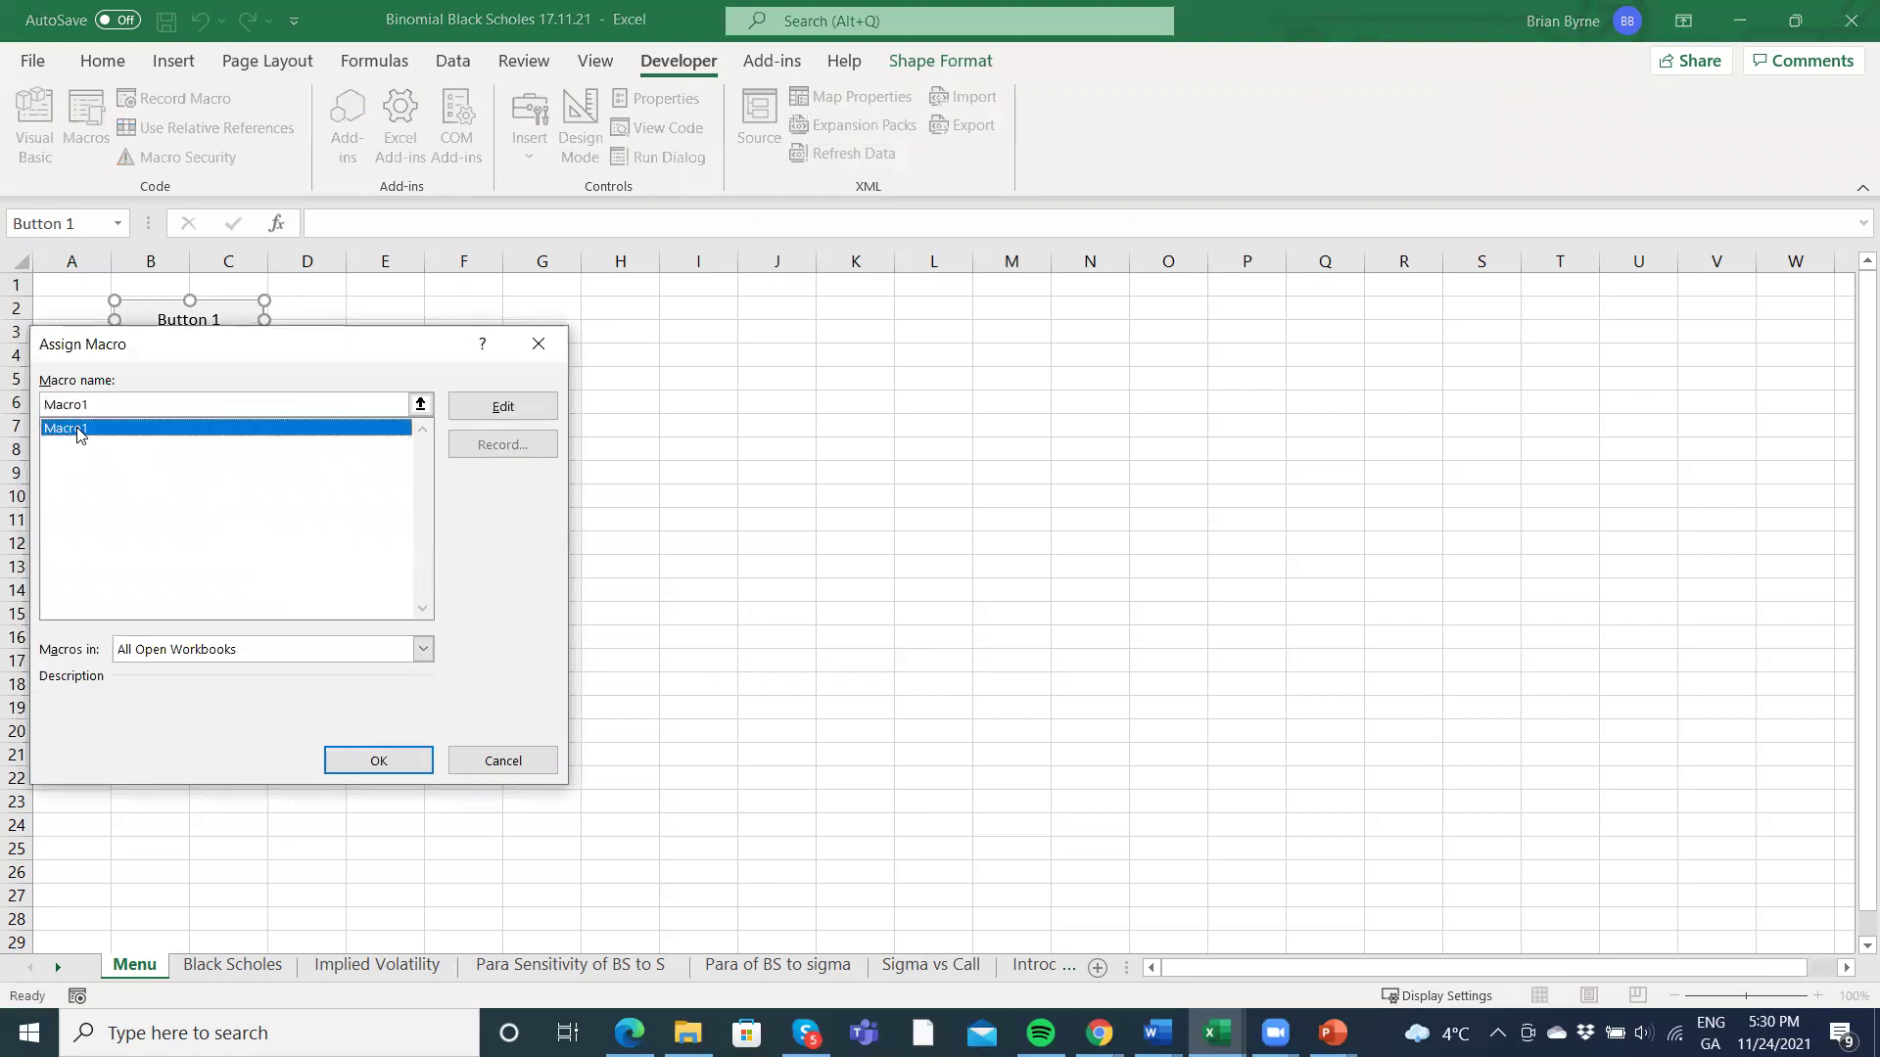
Confirm Macro1 on Button 1 and test it twice, returning to Menu each time.
click(376, 758)
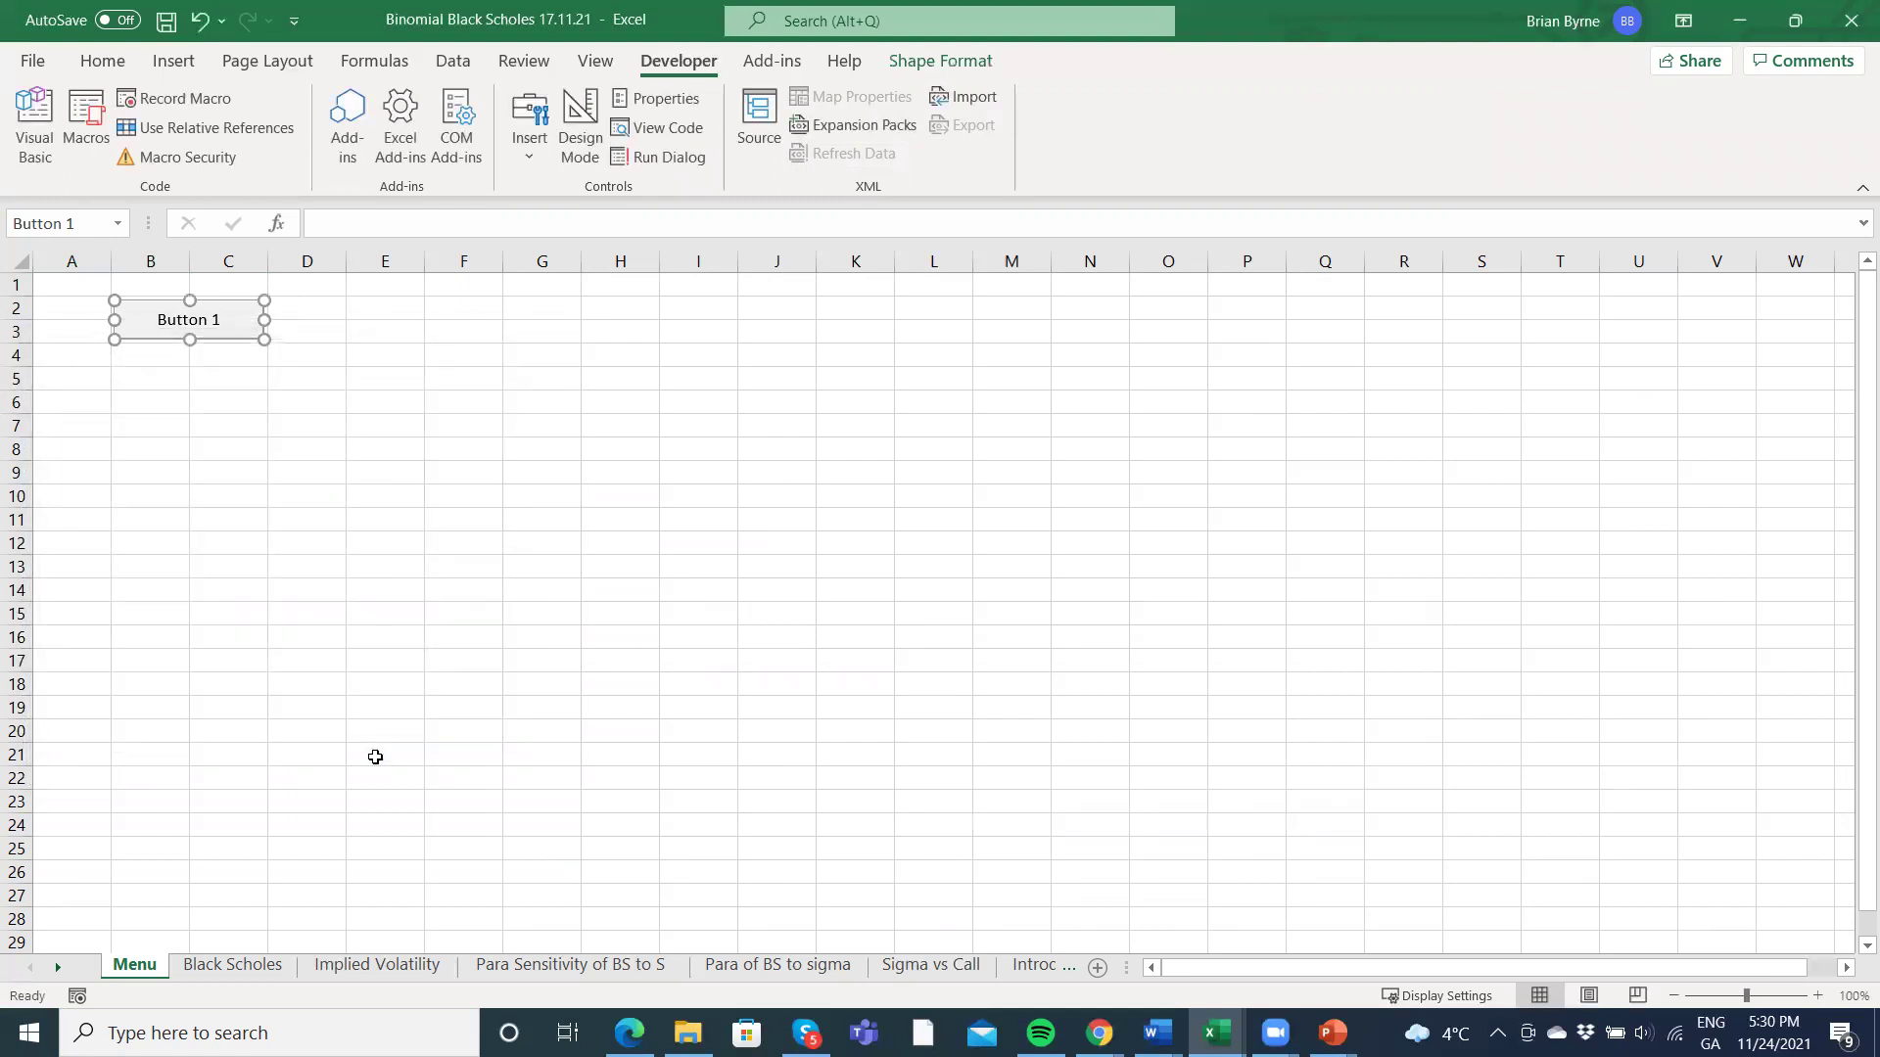
click(375, 757)
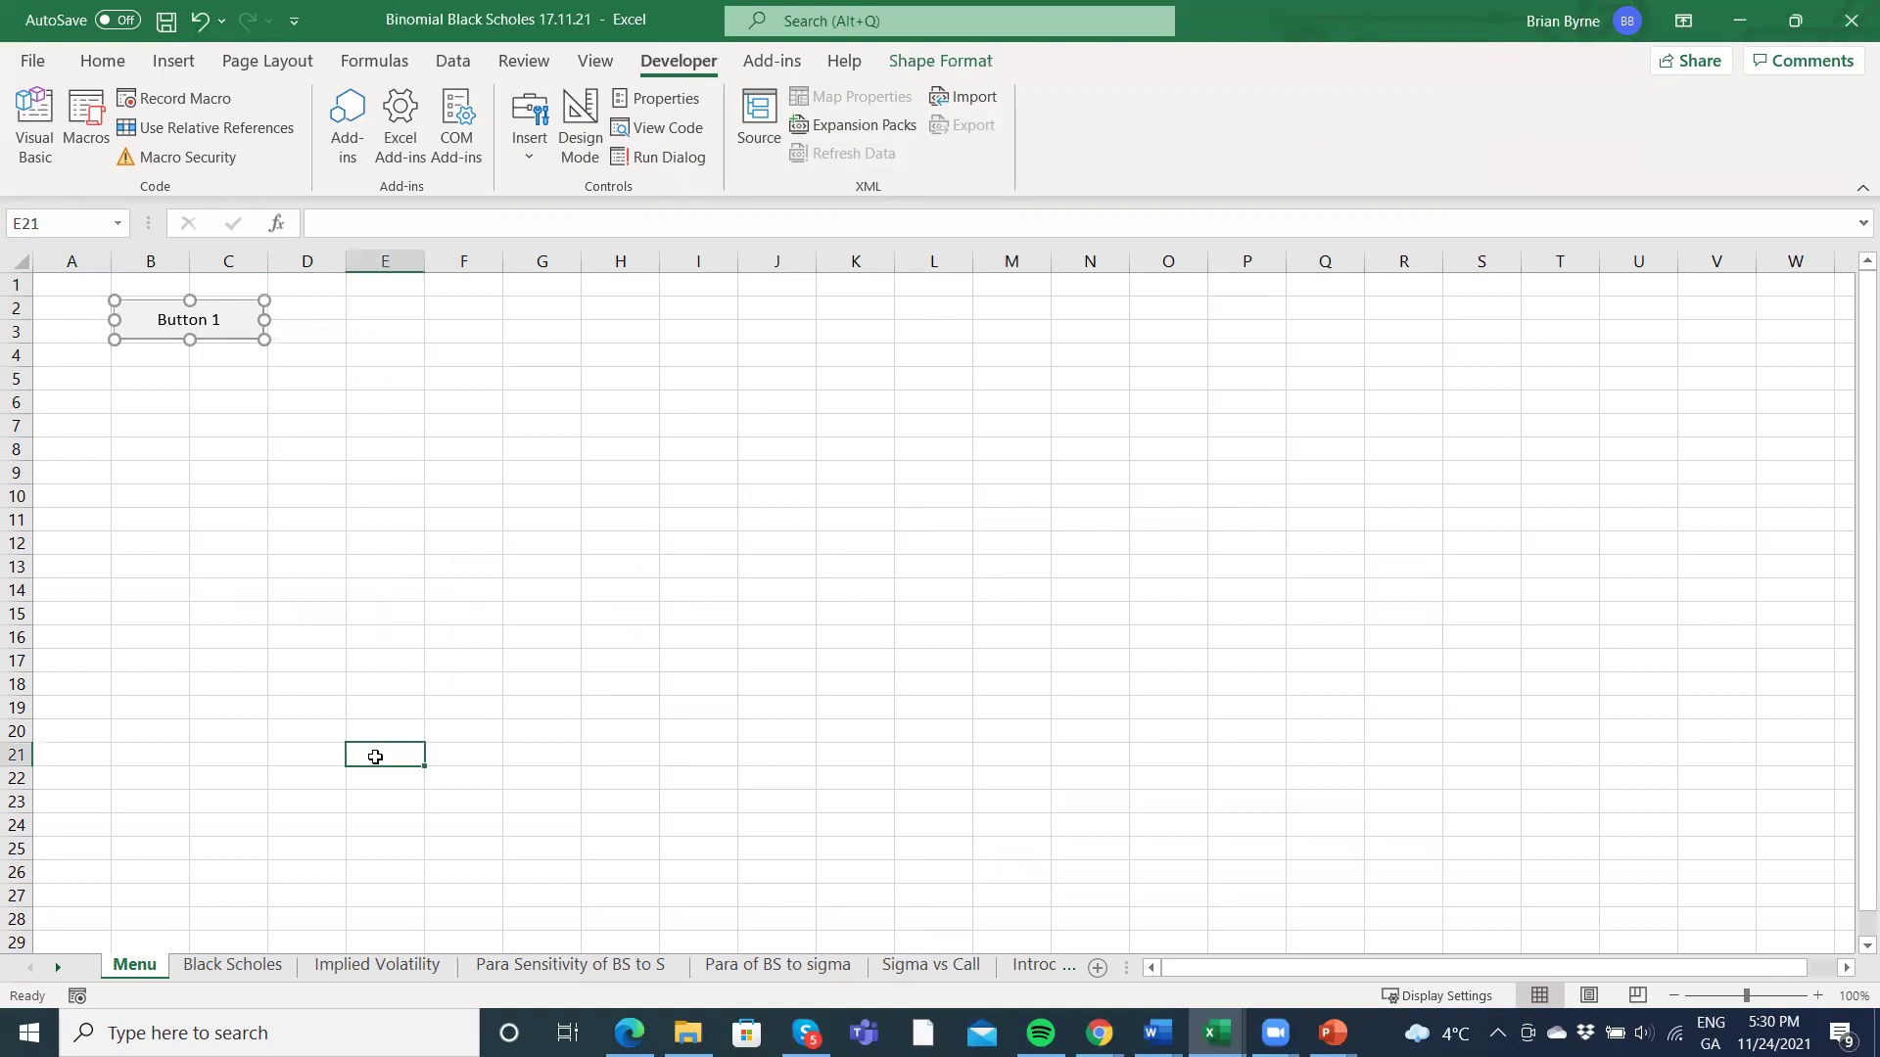
click(180, 332)
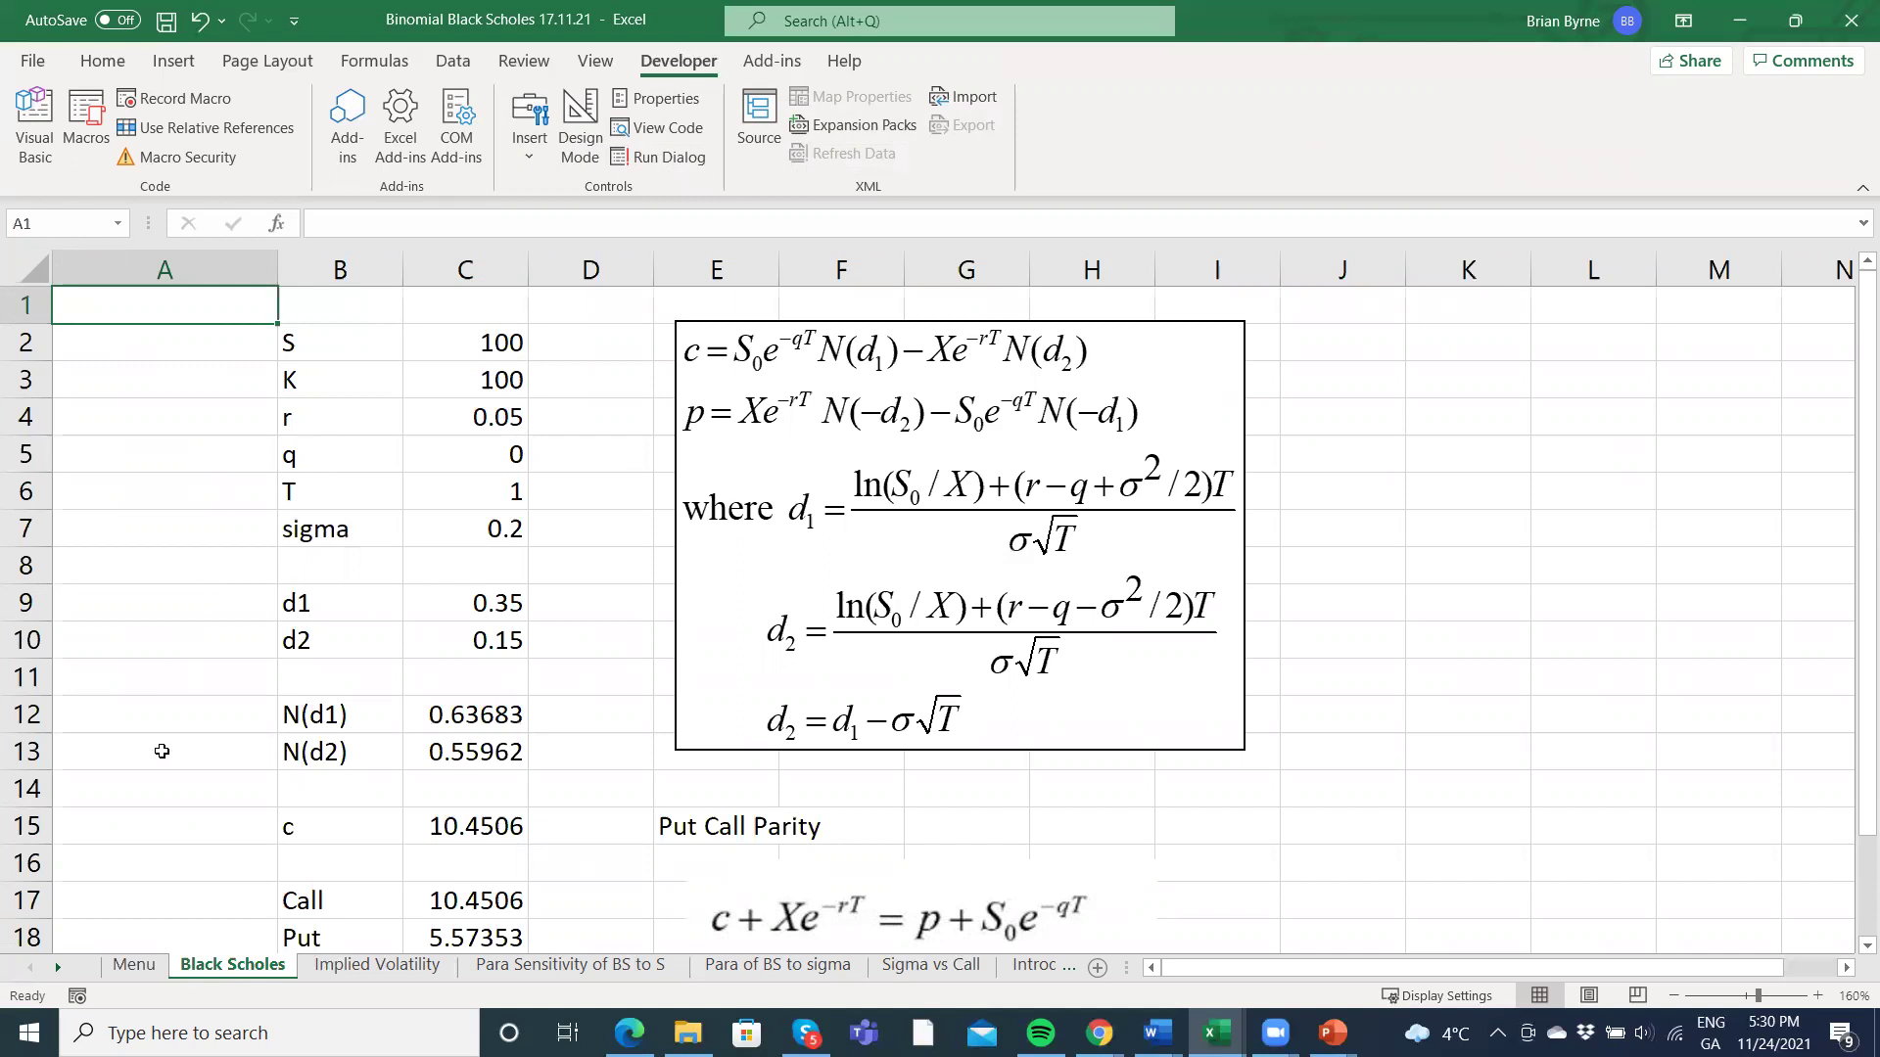
click(135, 967)
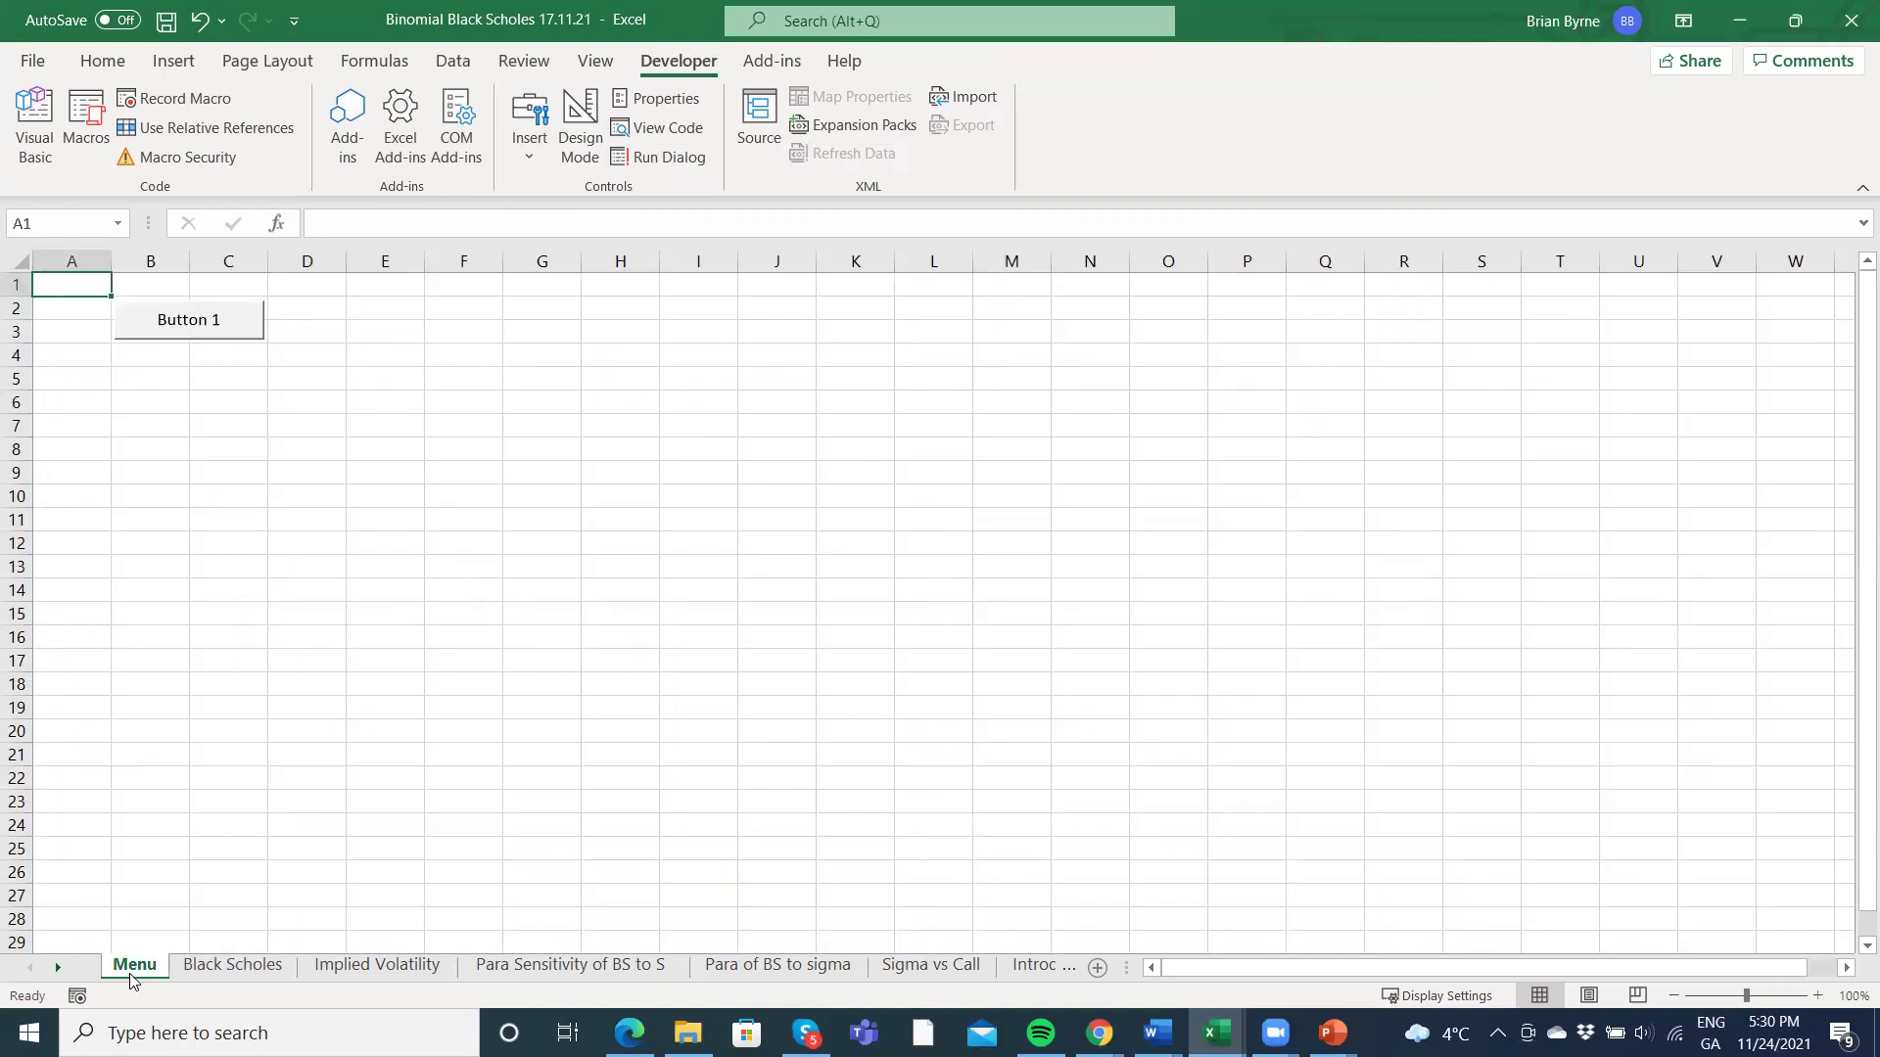
click(176, 333)
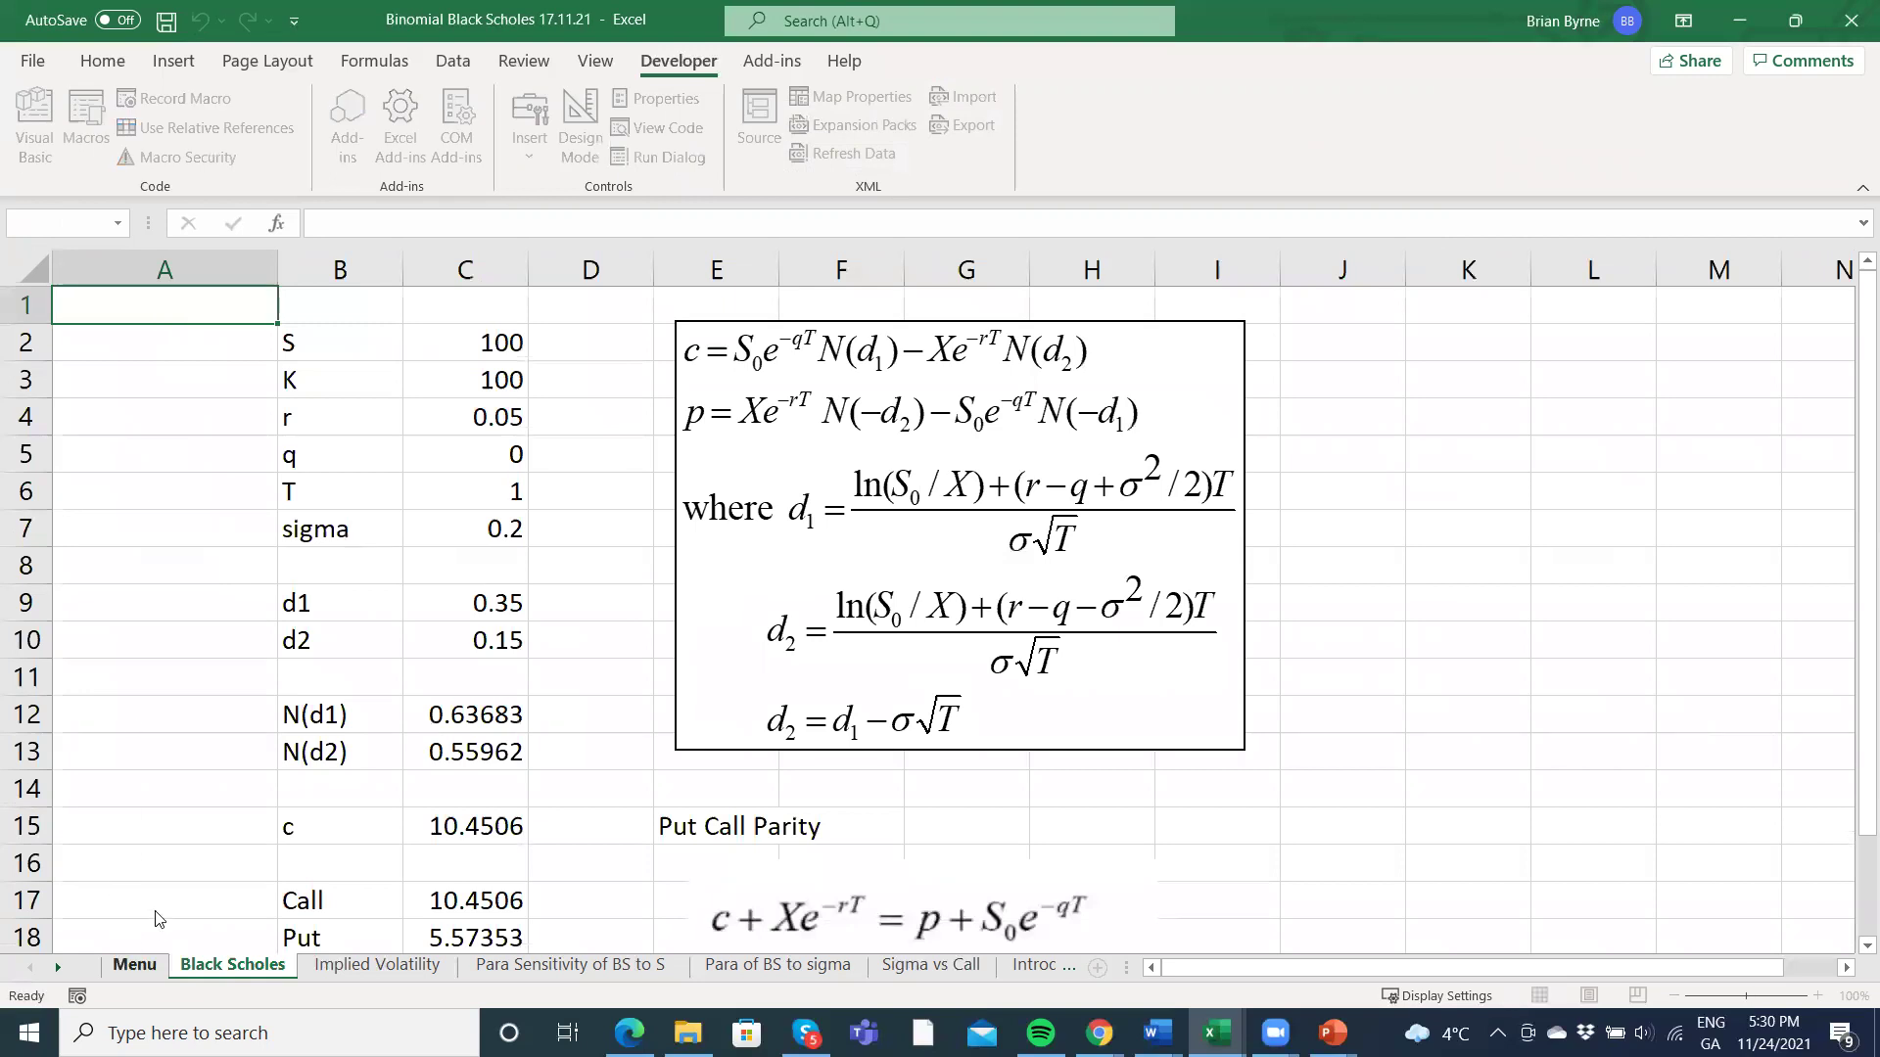
click(134, 965)
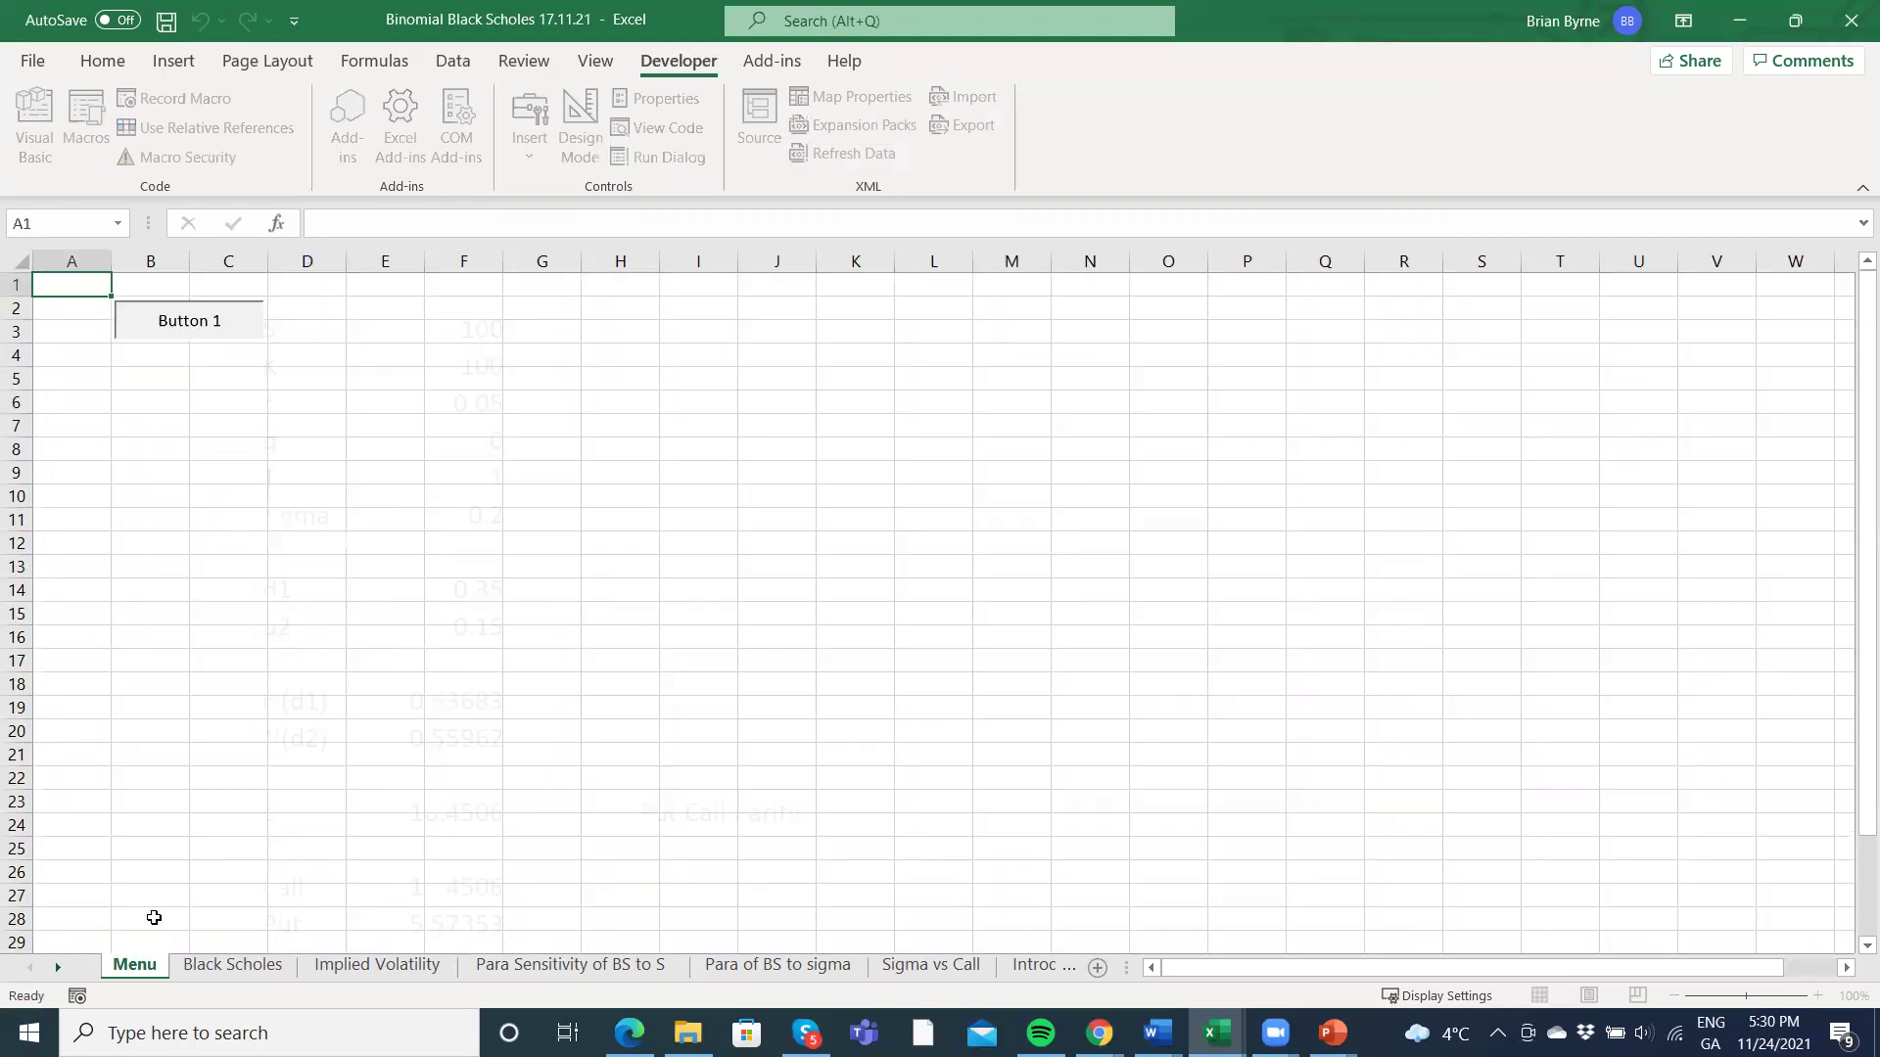
Replace Button 1's caption with 'Black Scholes'.
right_click(209, 329)
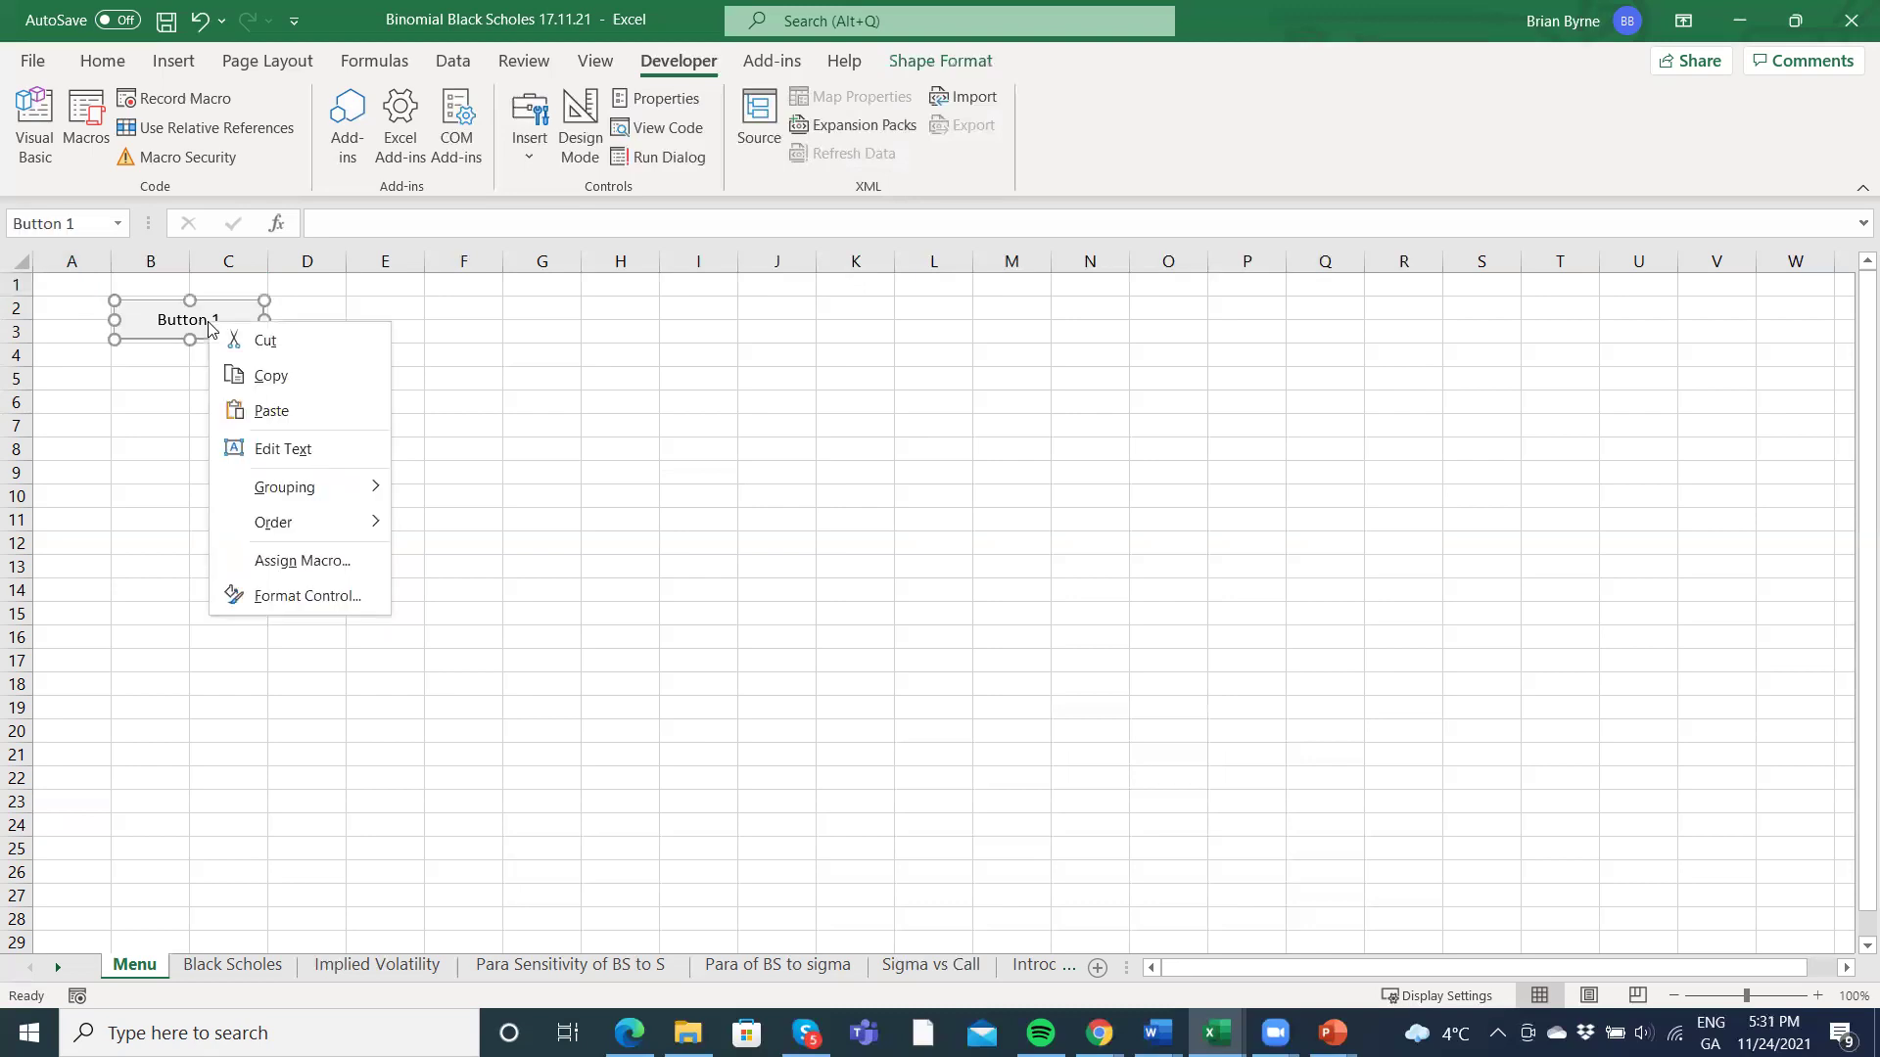
click(292, 451)
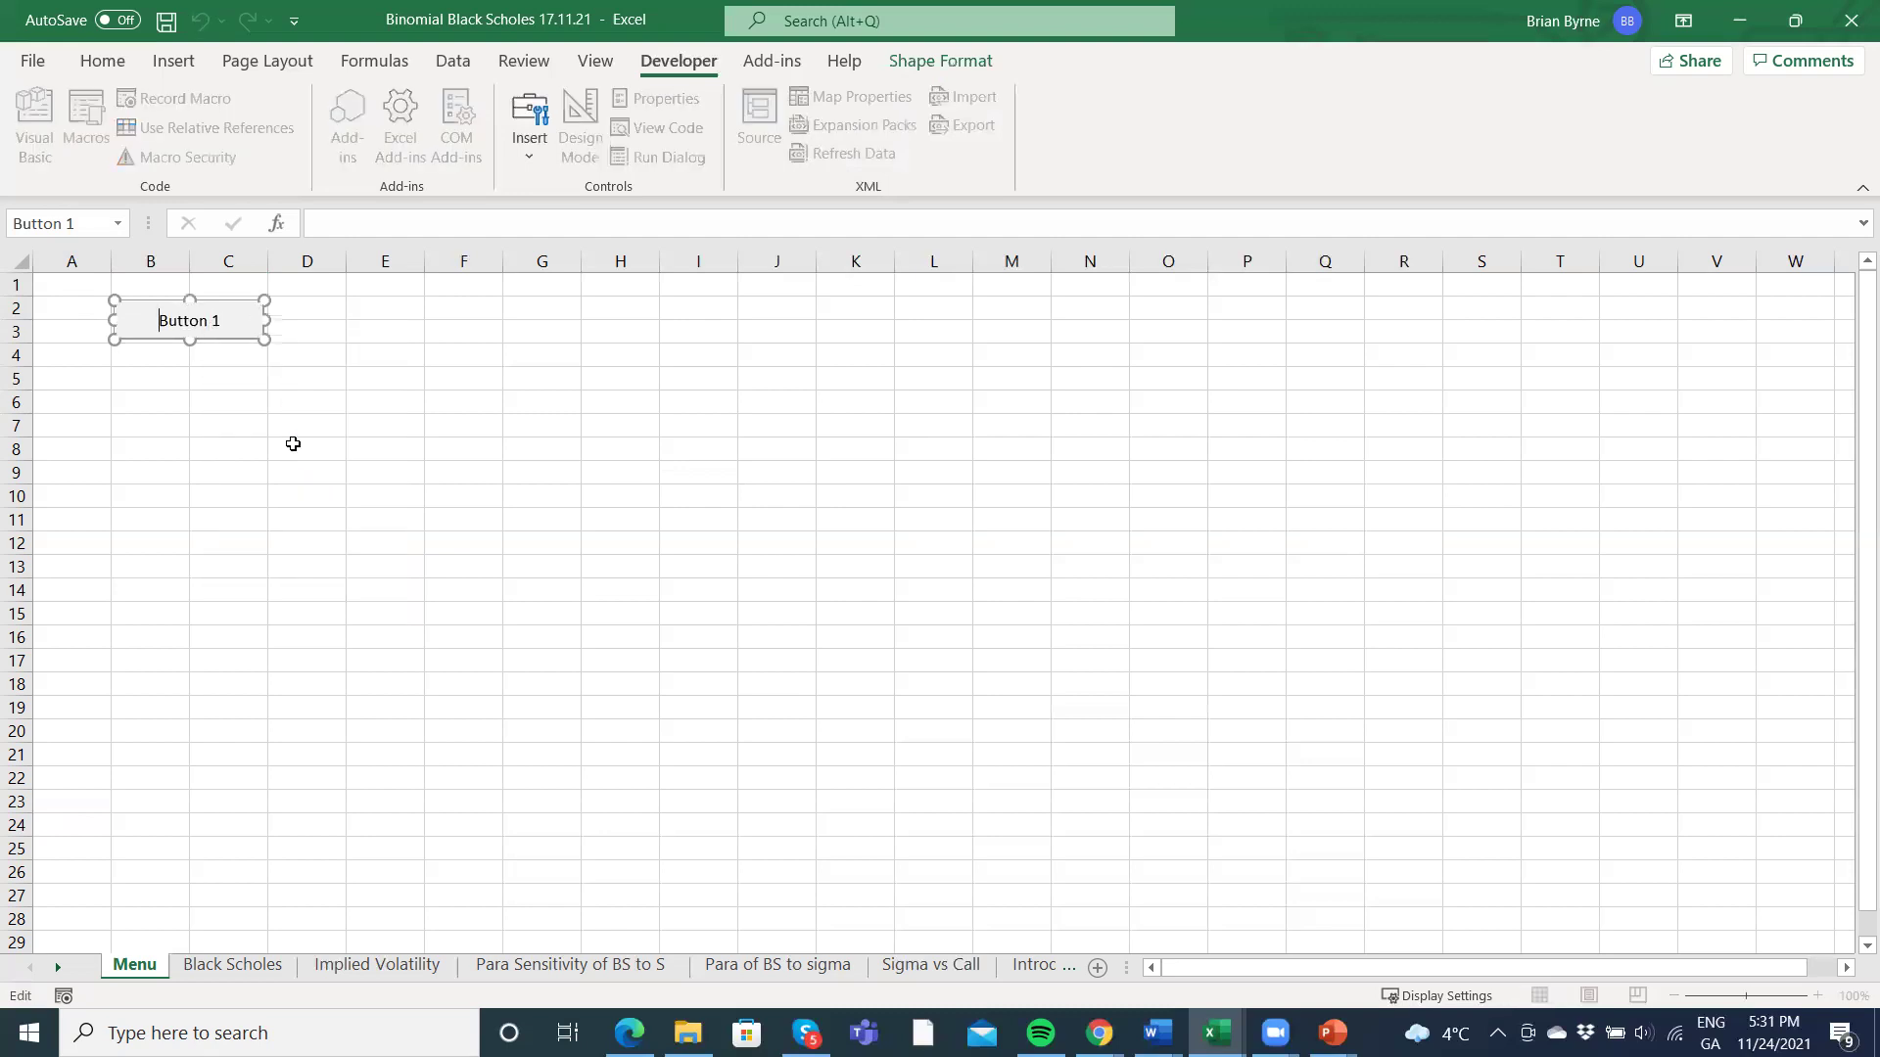
key(Delete)
key(Delete)
key(Delete)
key(Delete)
key(Delete)
key(Delete)
key(Delete)
text(Black Scholes)
click(228, 520)
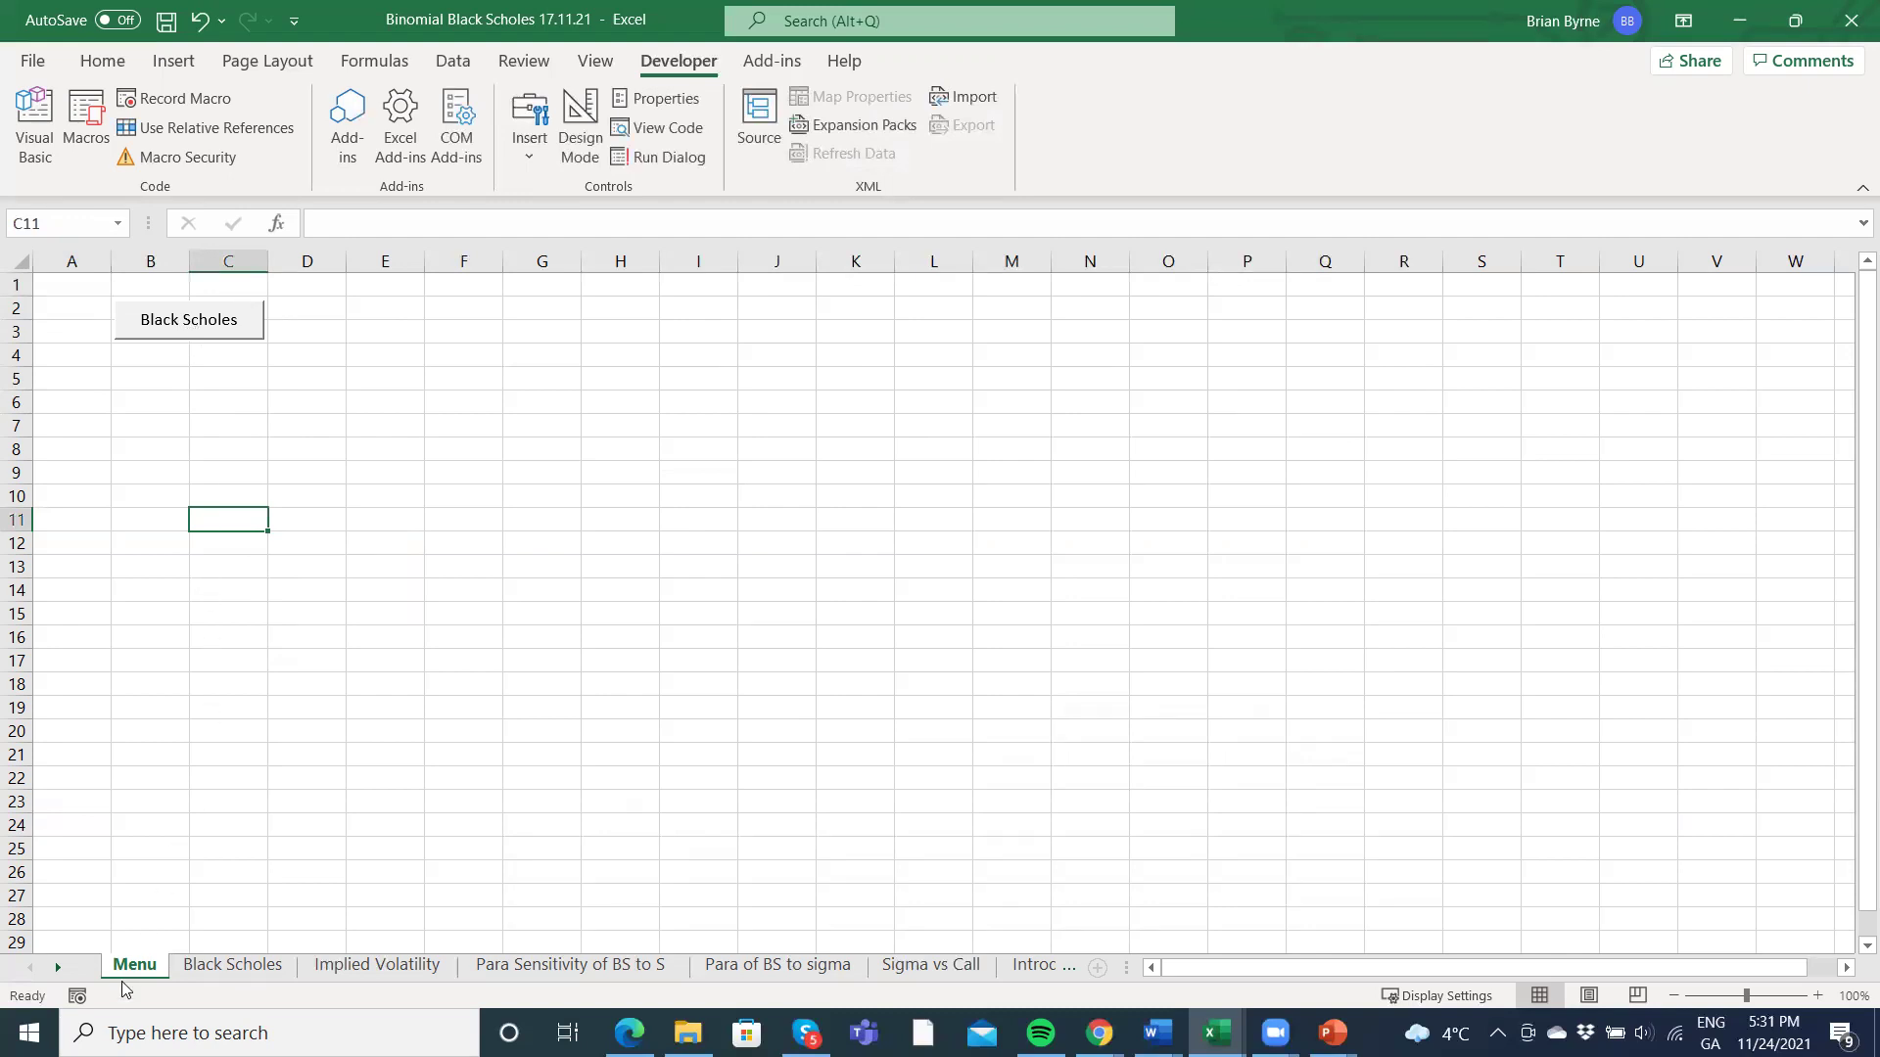
On the Black Scholes sheet, insert a new empty column A and row 1.
click(197, 330)
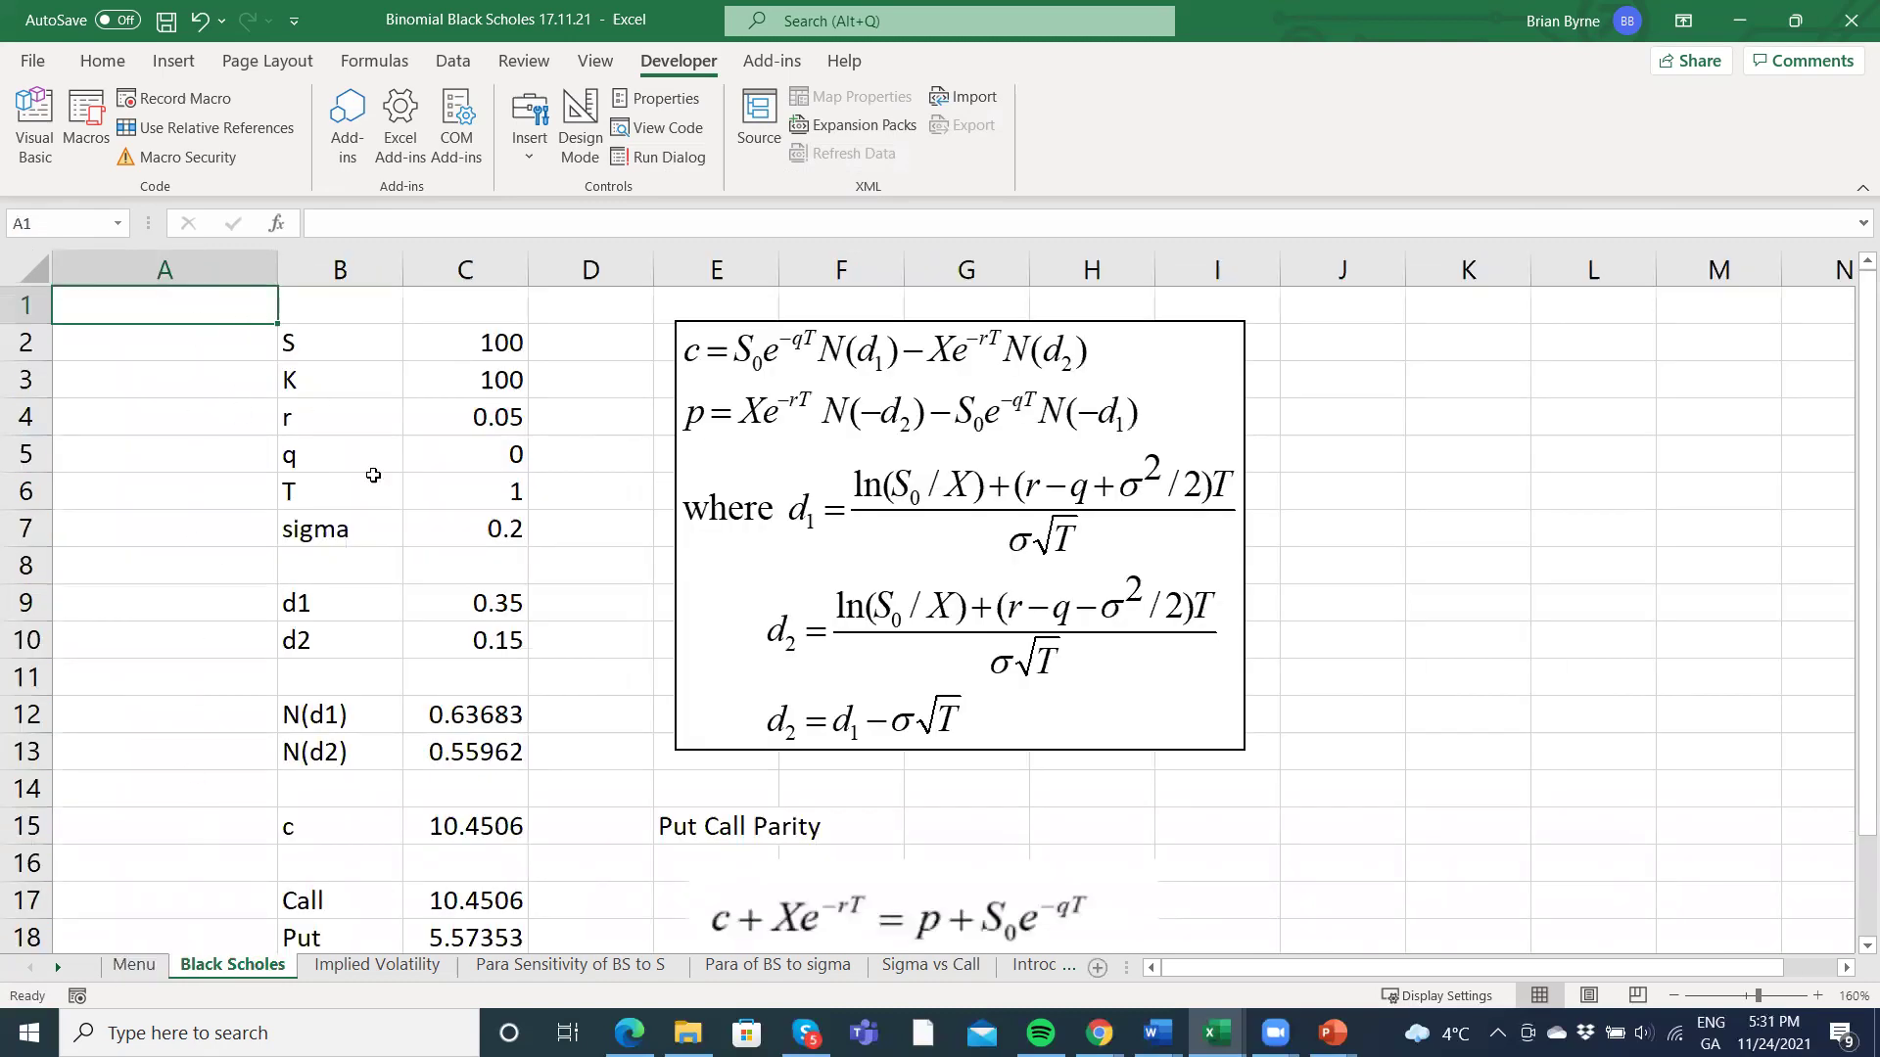
click(137, 269)
right_click(137, 268)
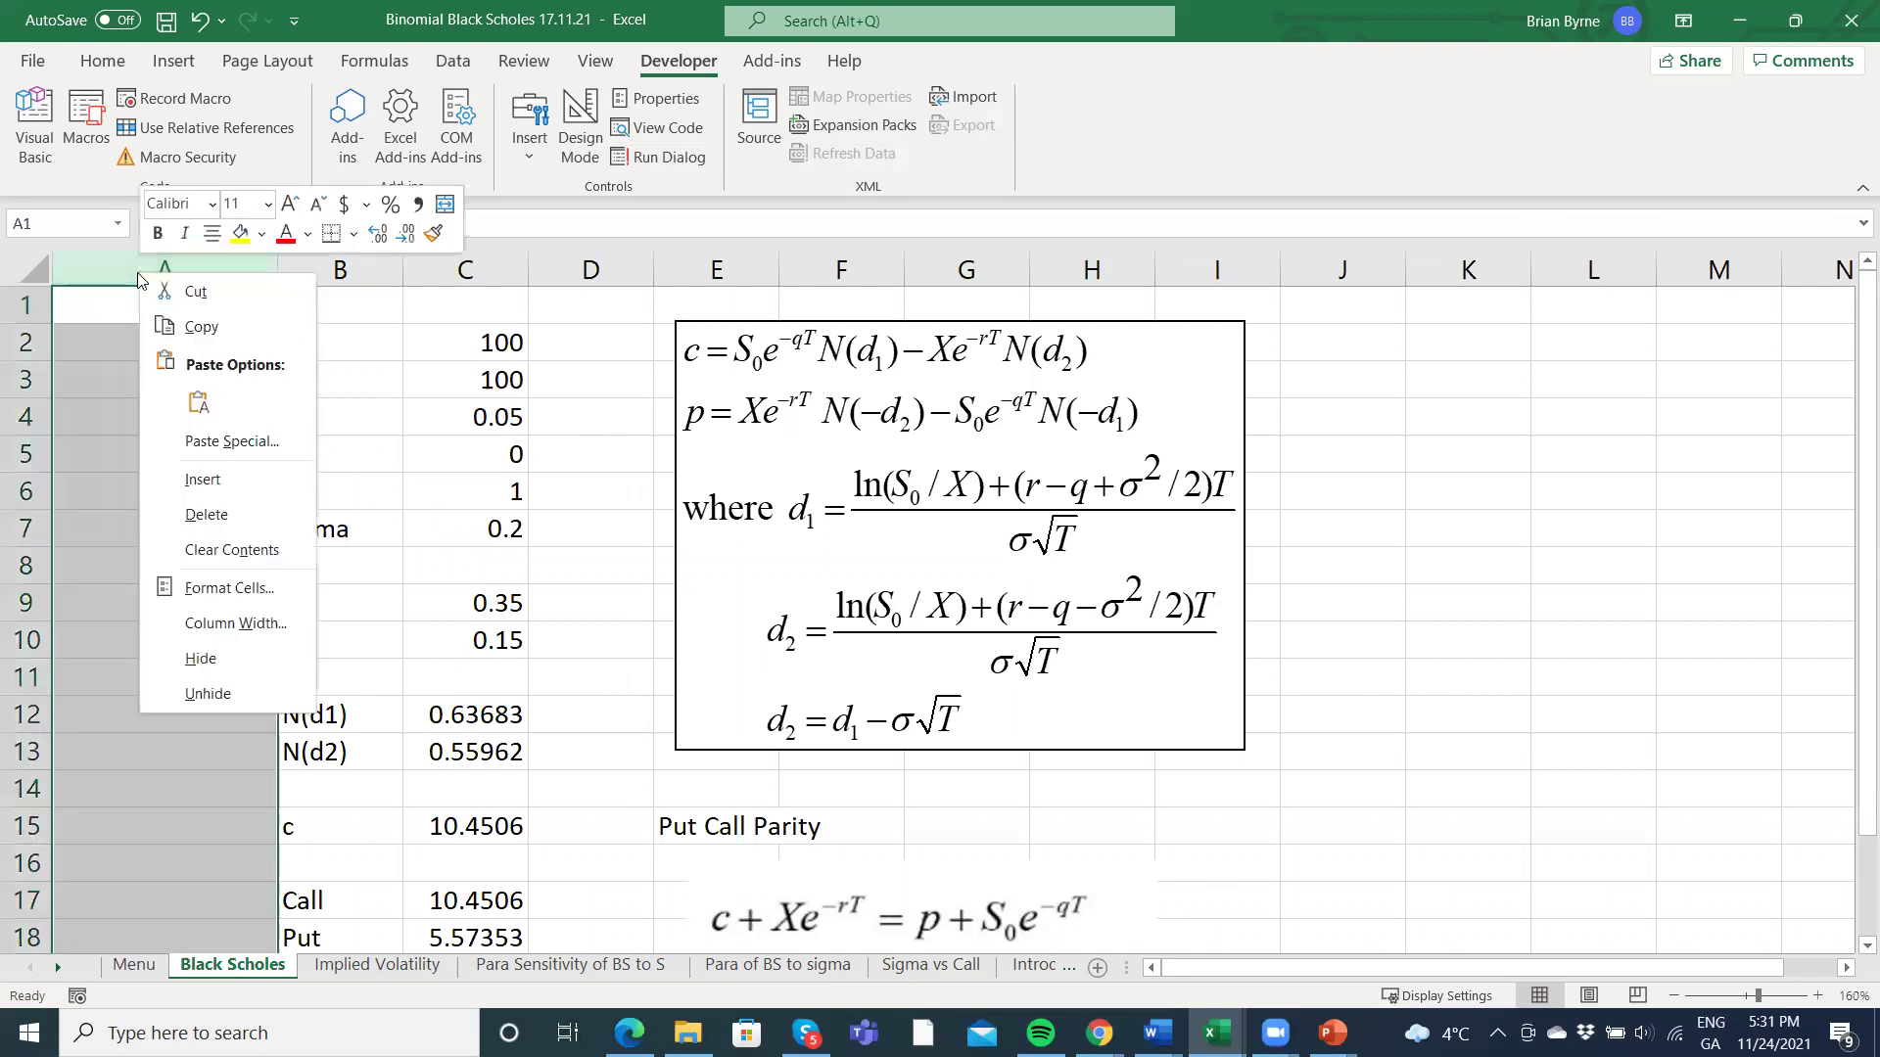
click(218, 477)
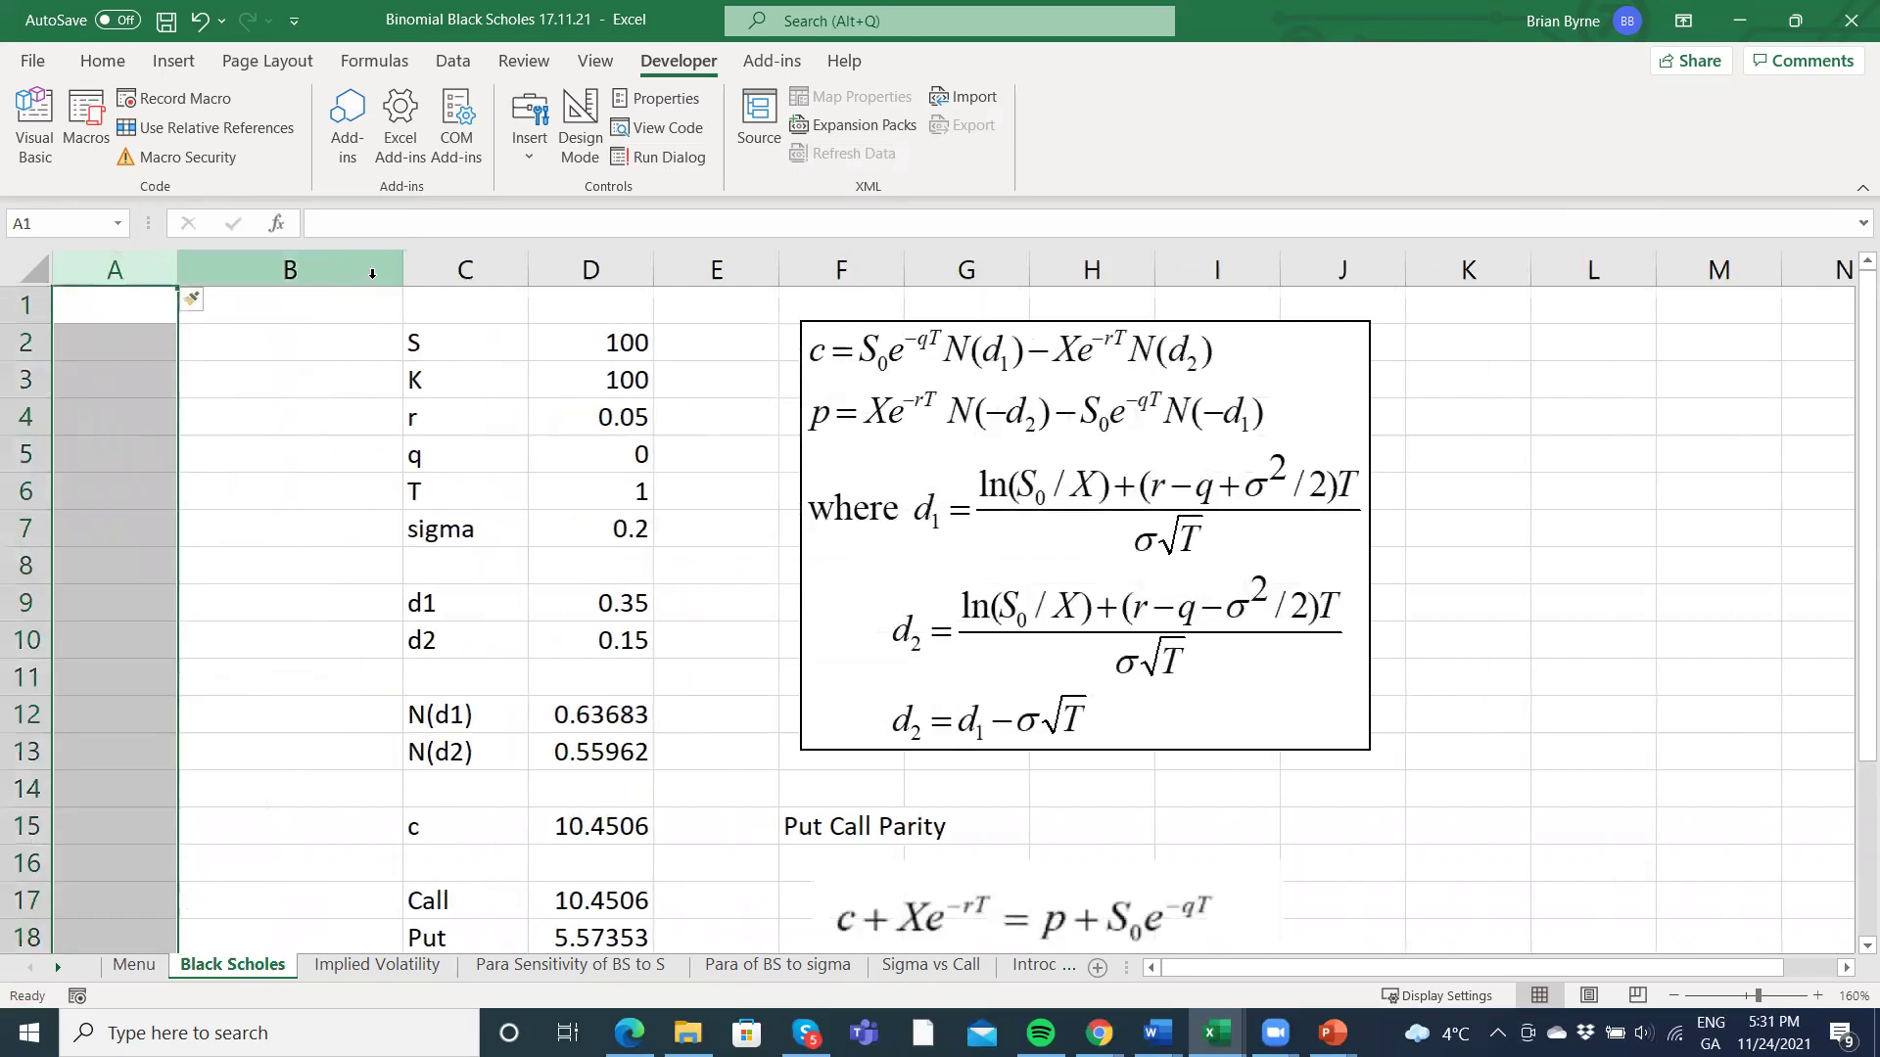
click(32, 305)
right_click(38, 311)
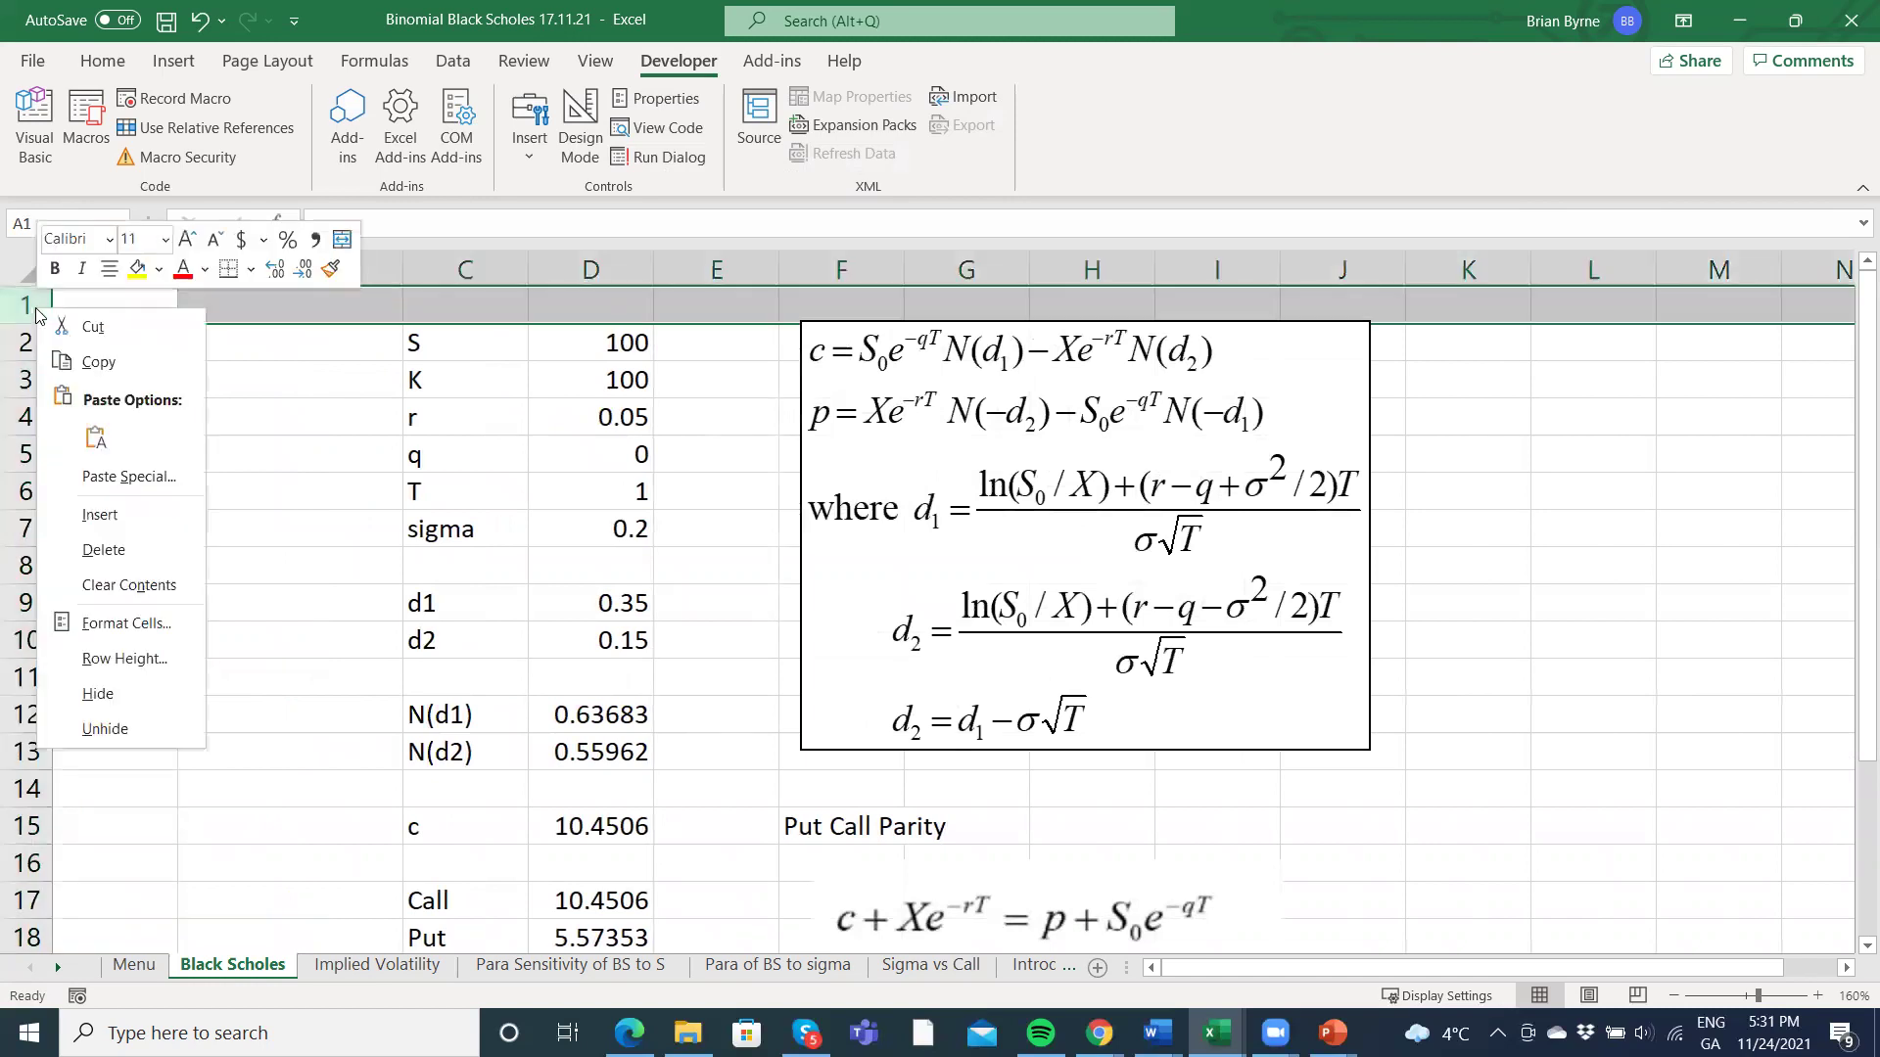
click(116, 527)
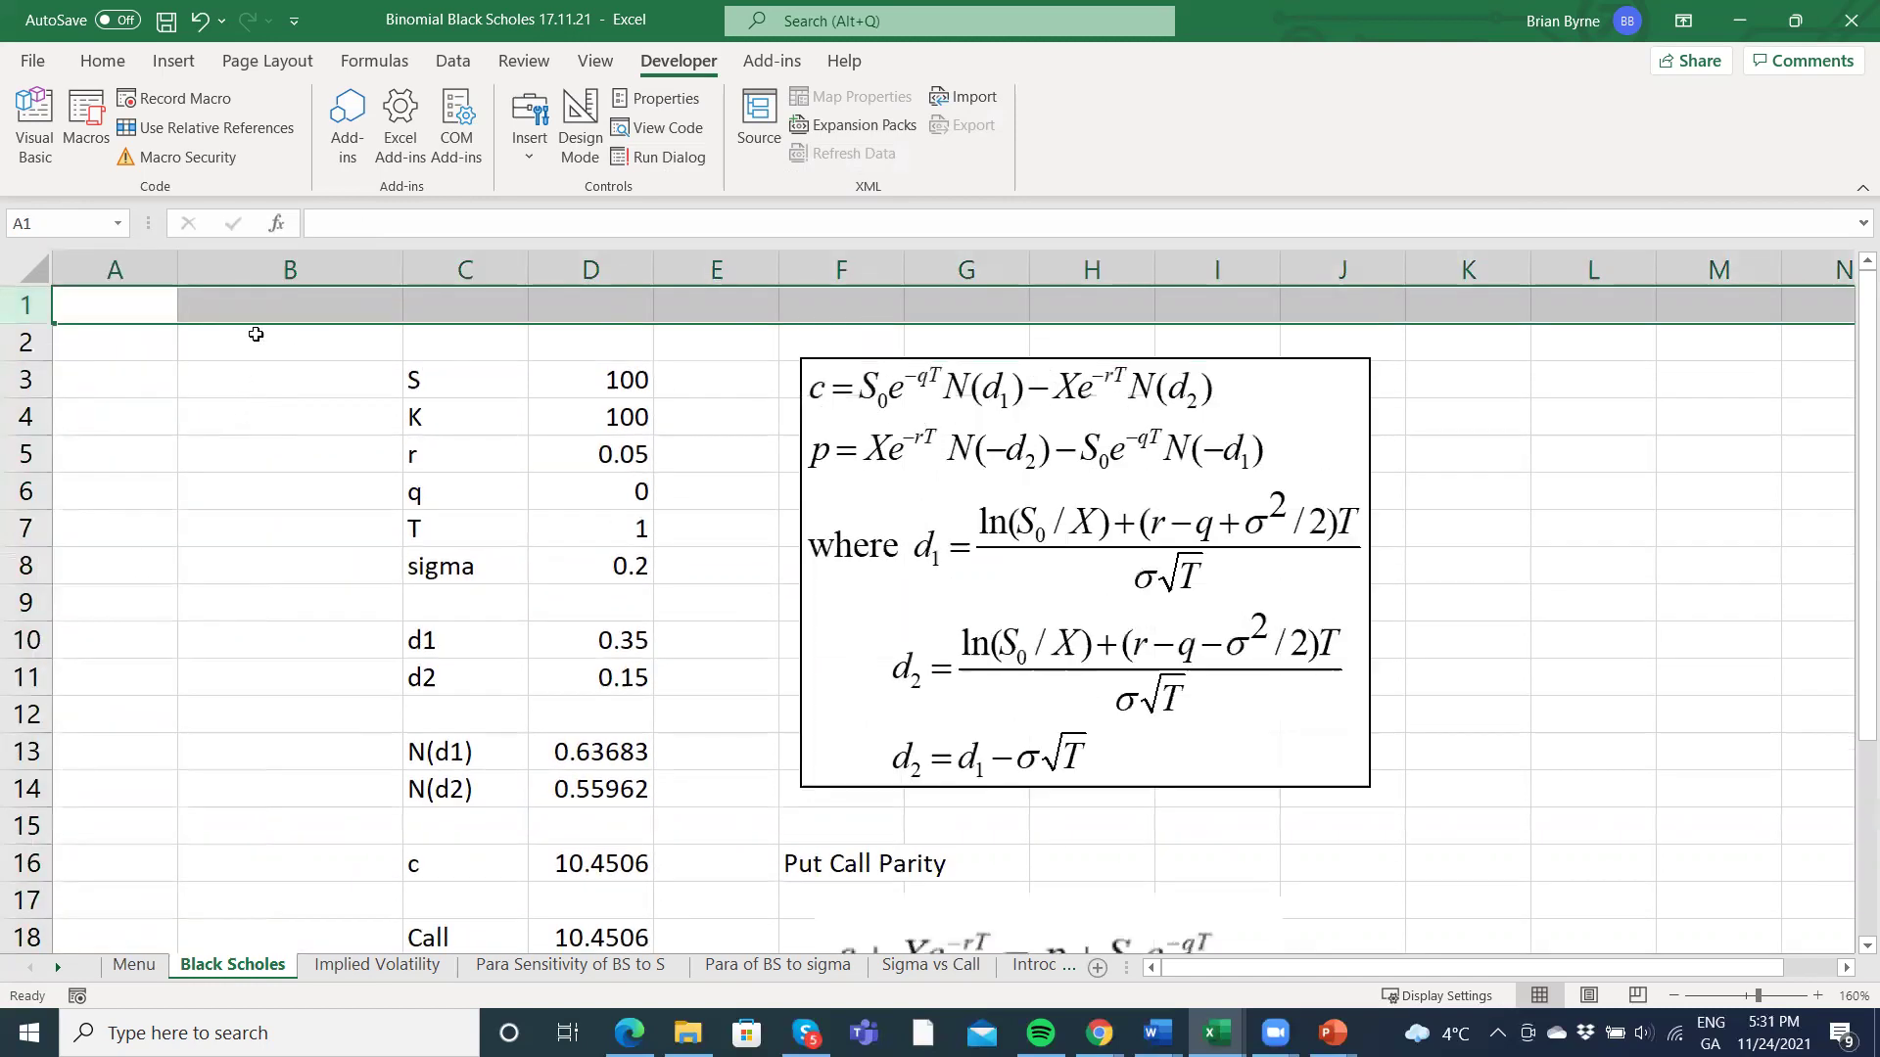
Narrow column B to about 9.56, check the Menu sheet, and return to Black Scholes.
click(319, 272)
drag(402, 272, 316, 284)
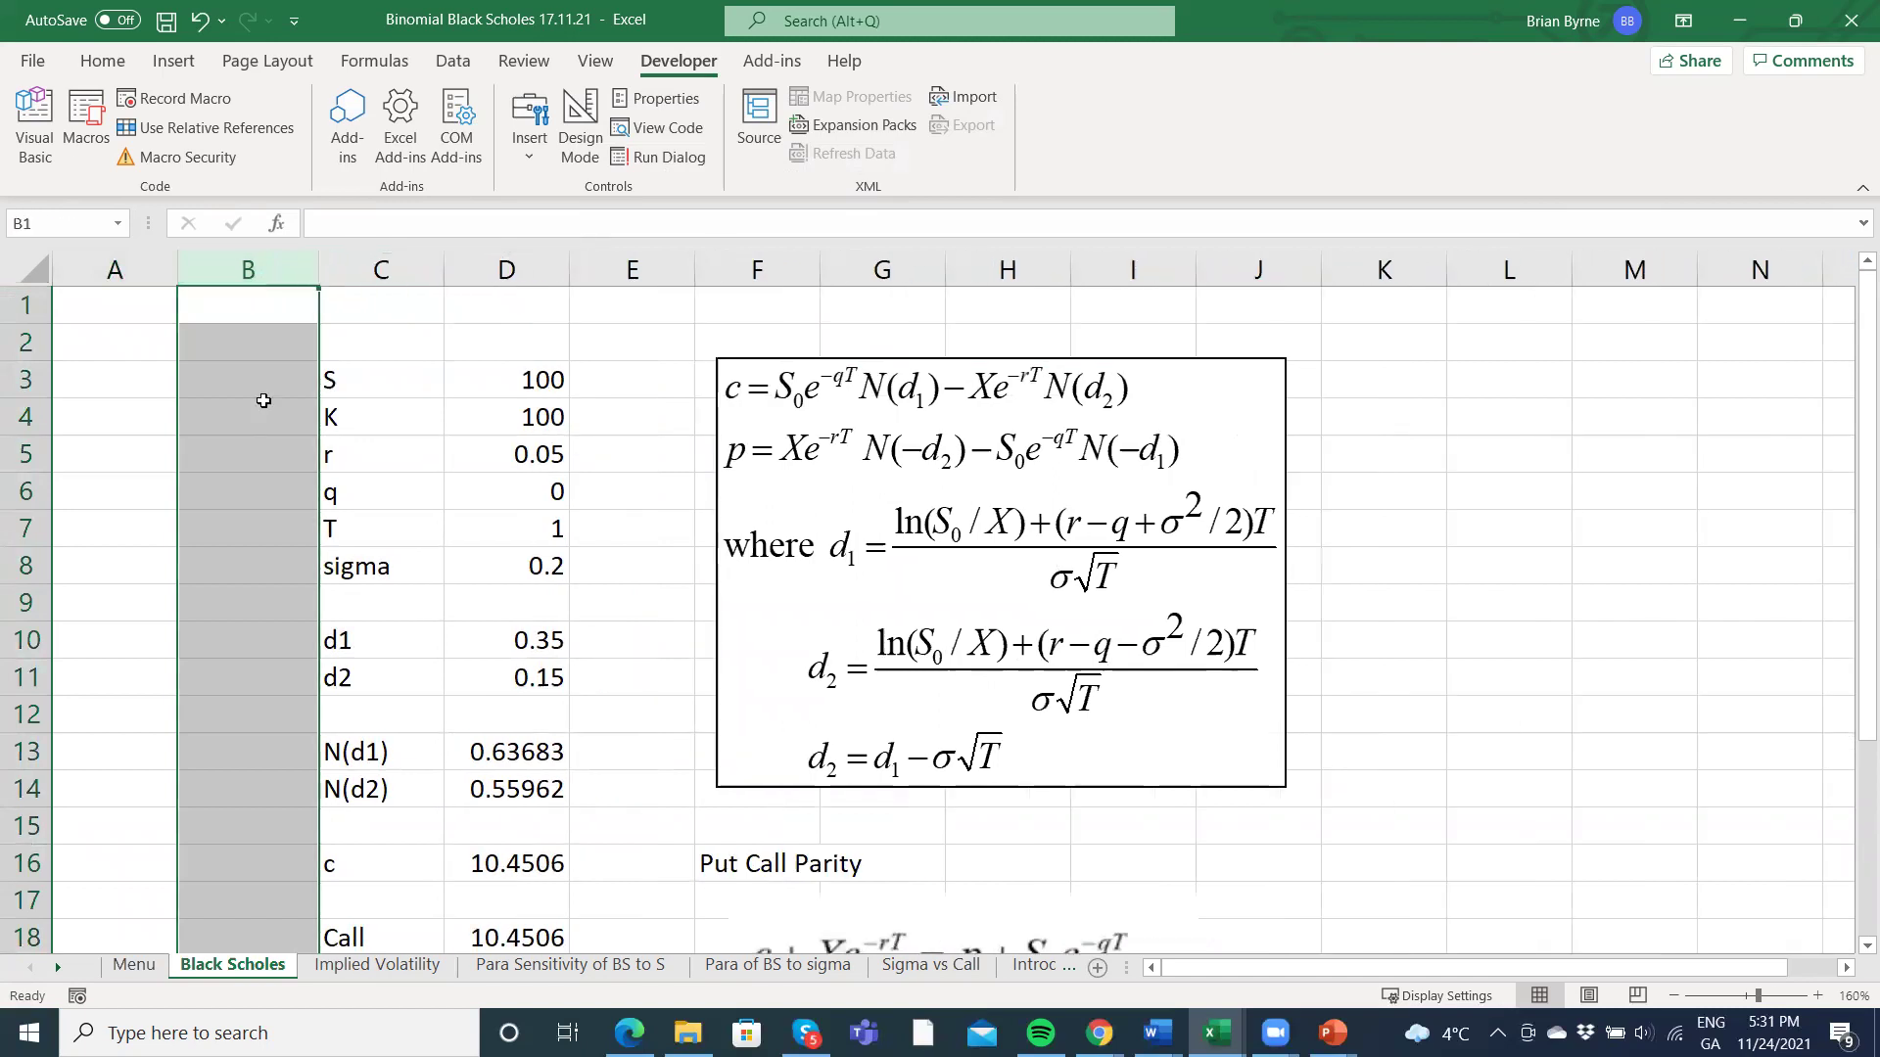
click(134, 965)
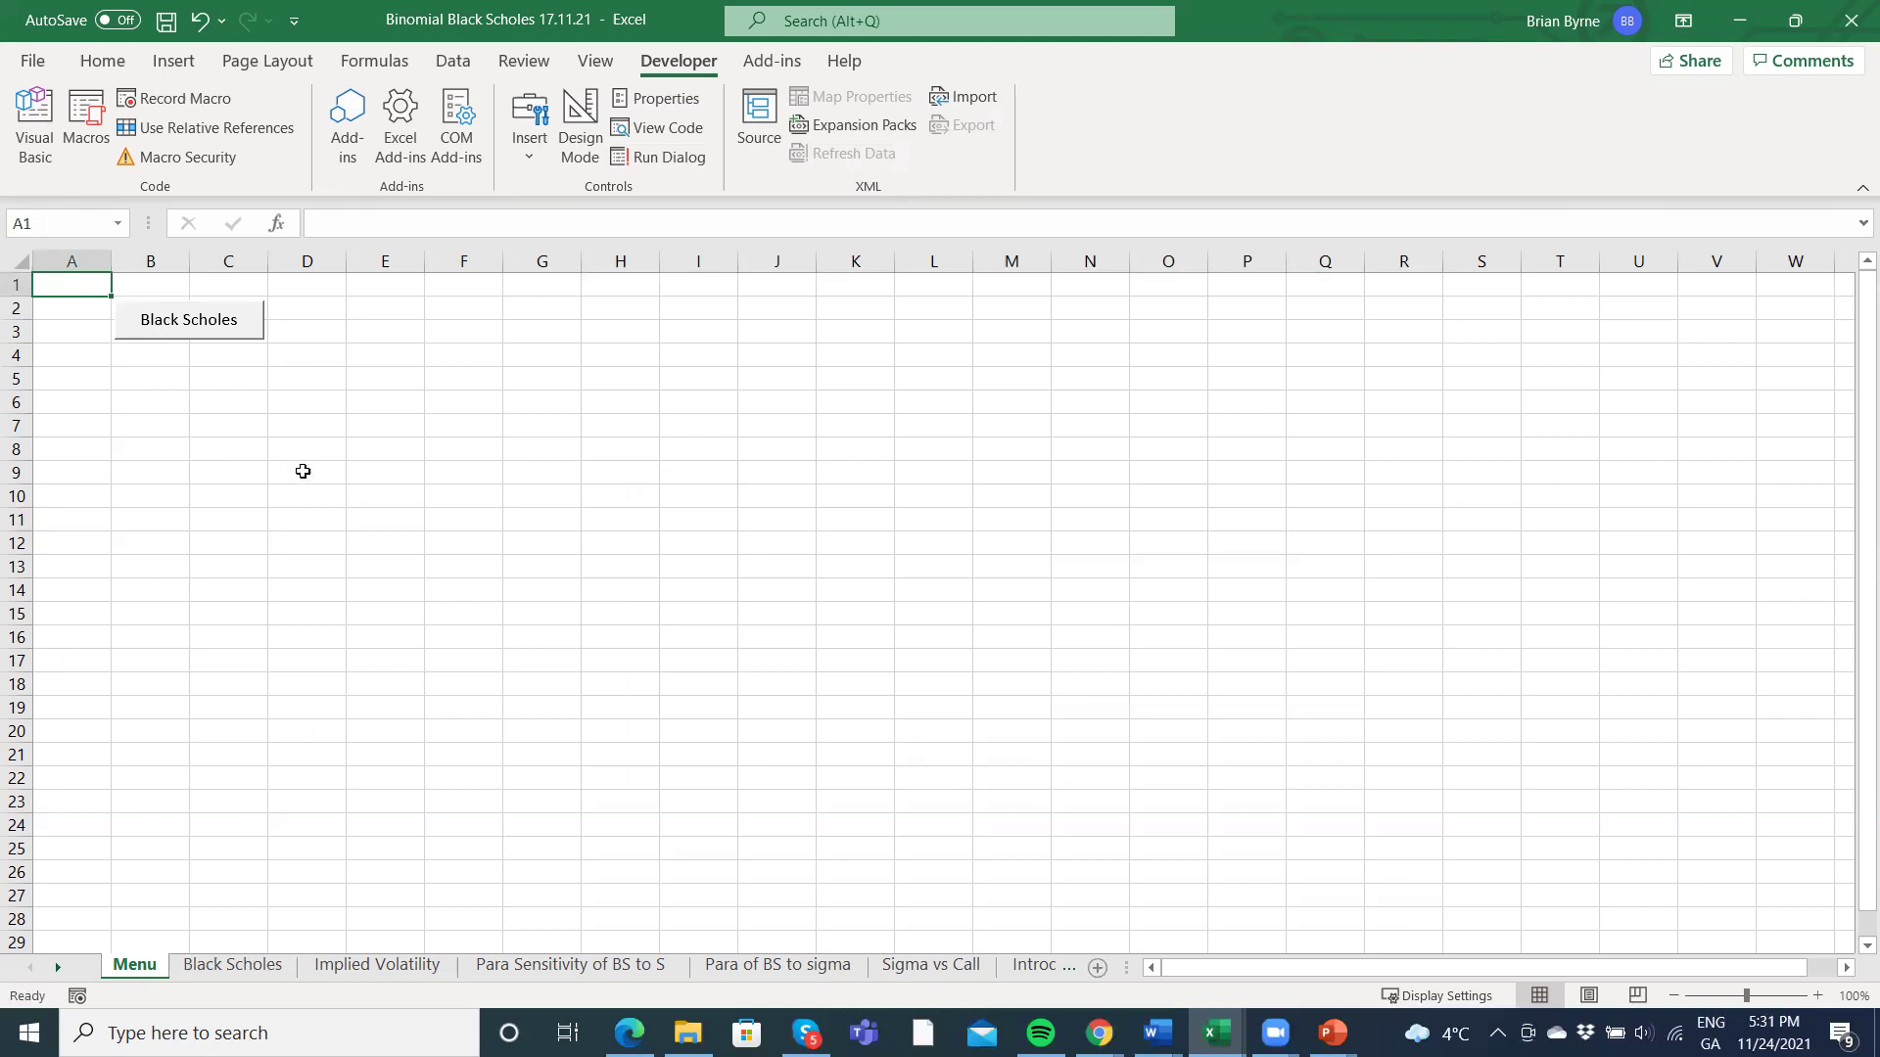
scroll(302, 471, up, 5)
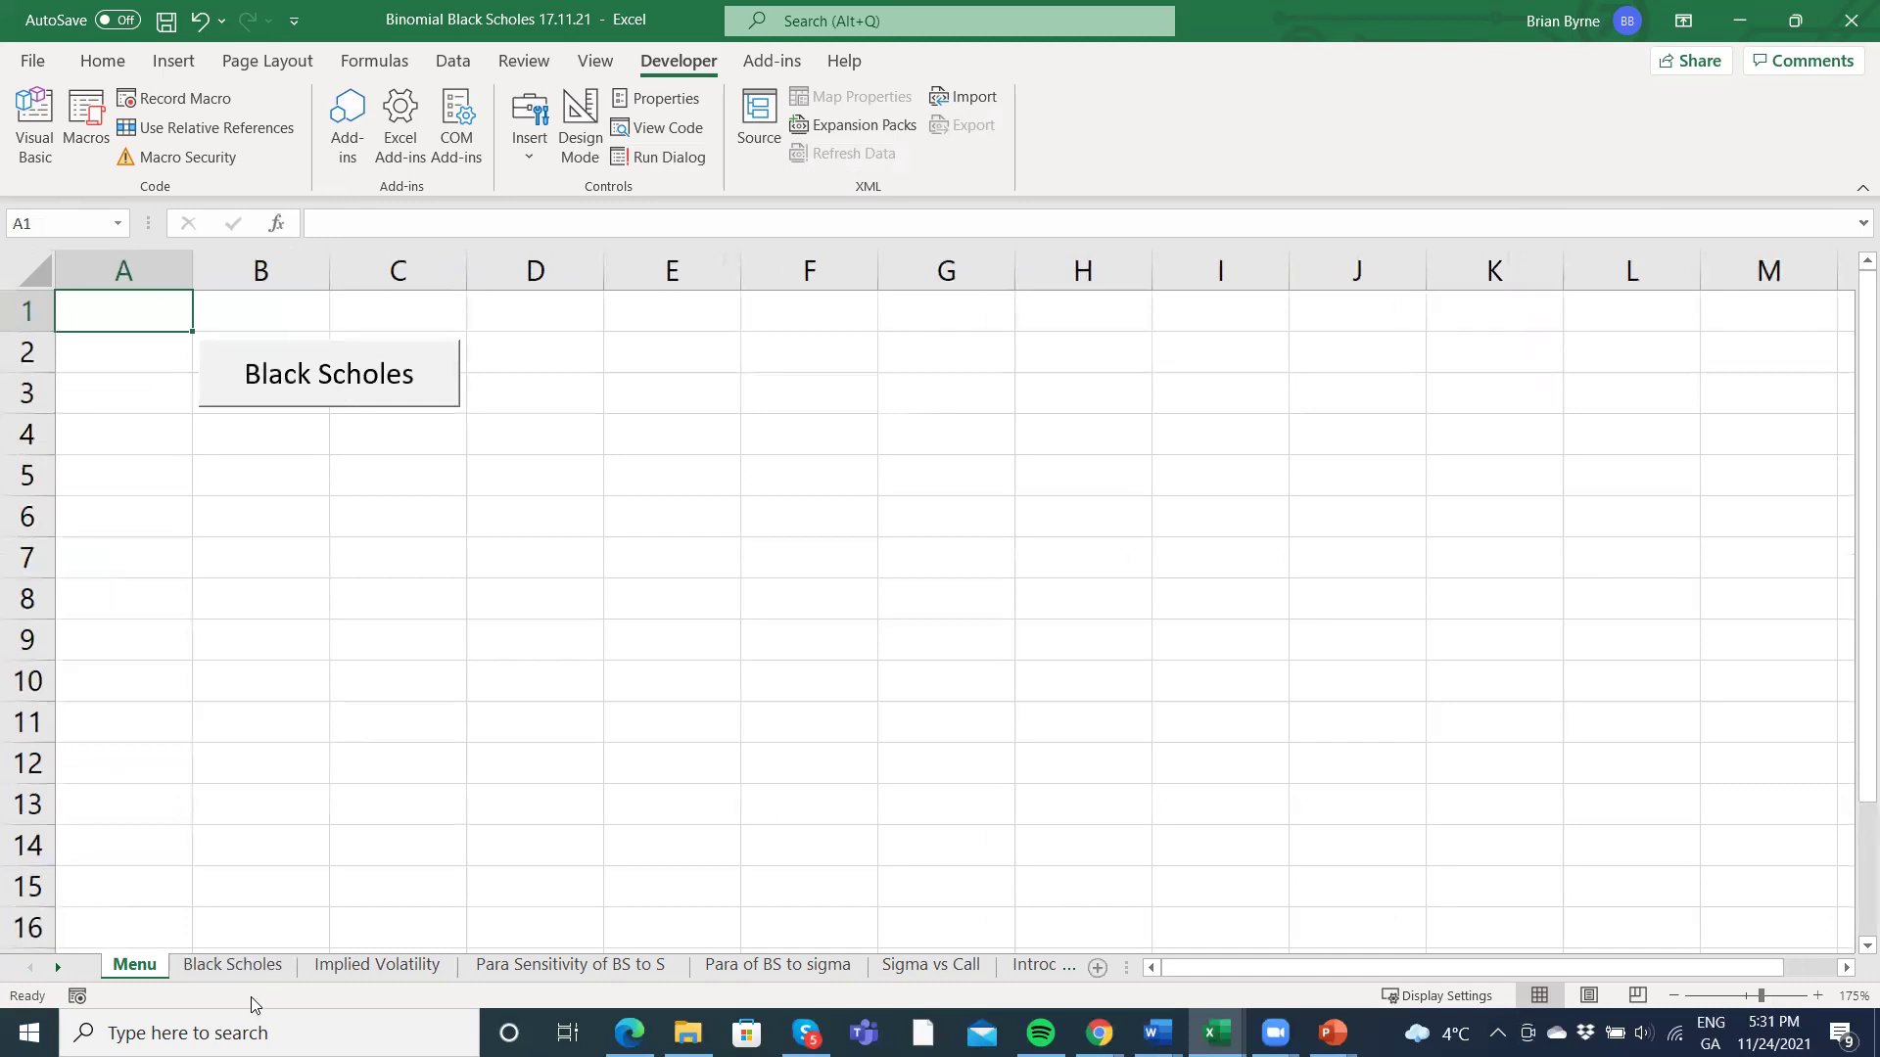
click(235, 967)
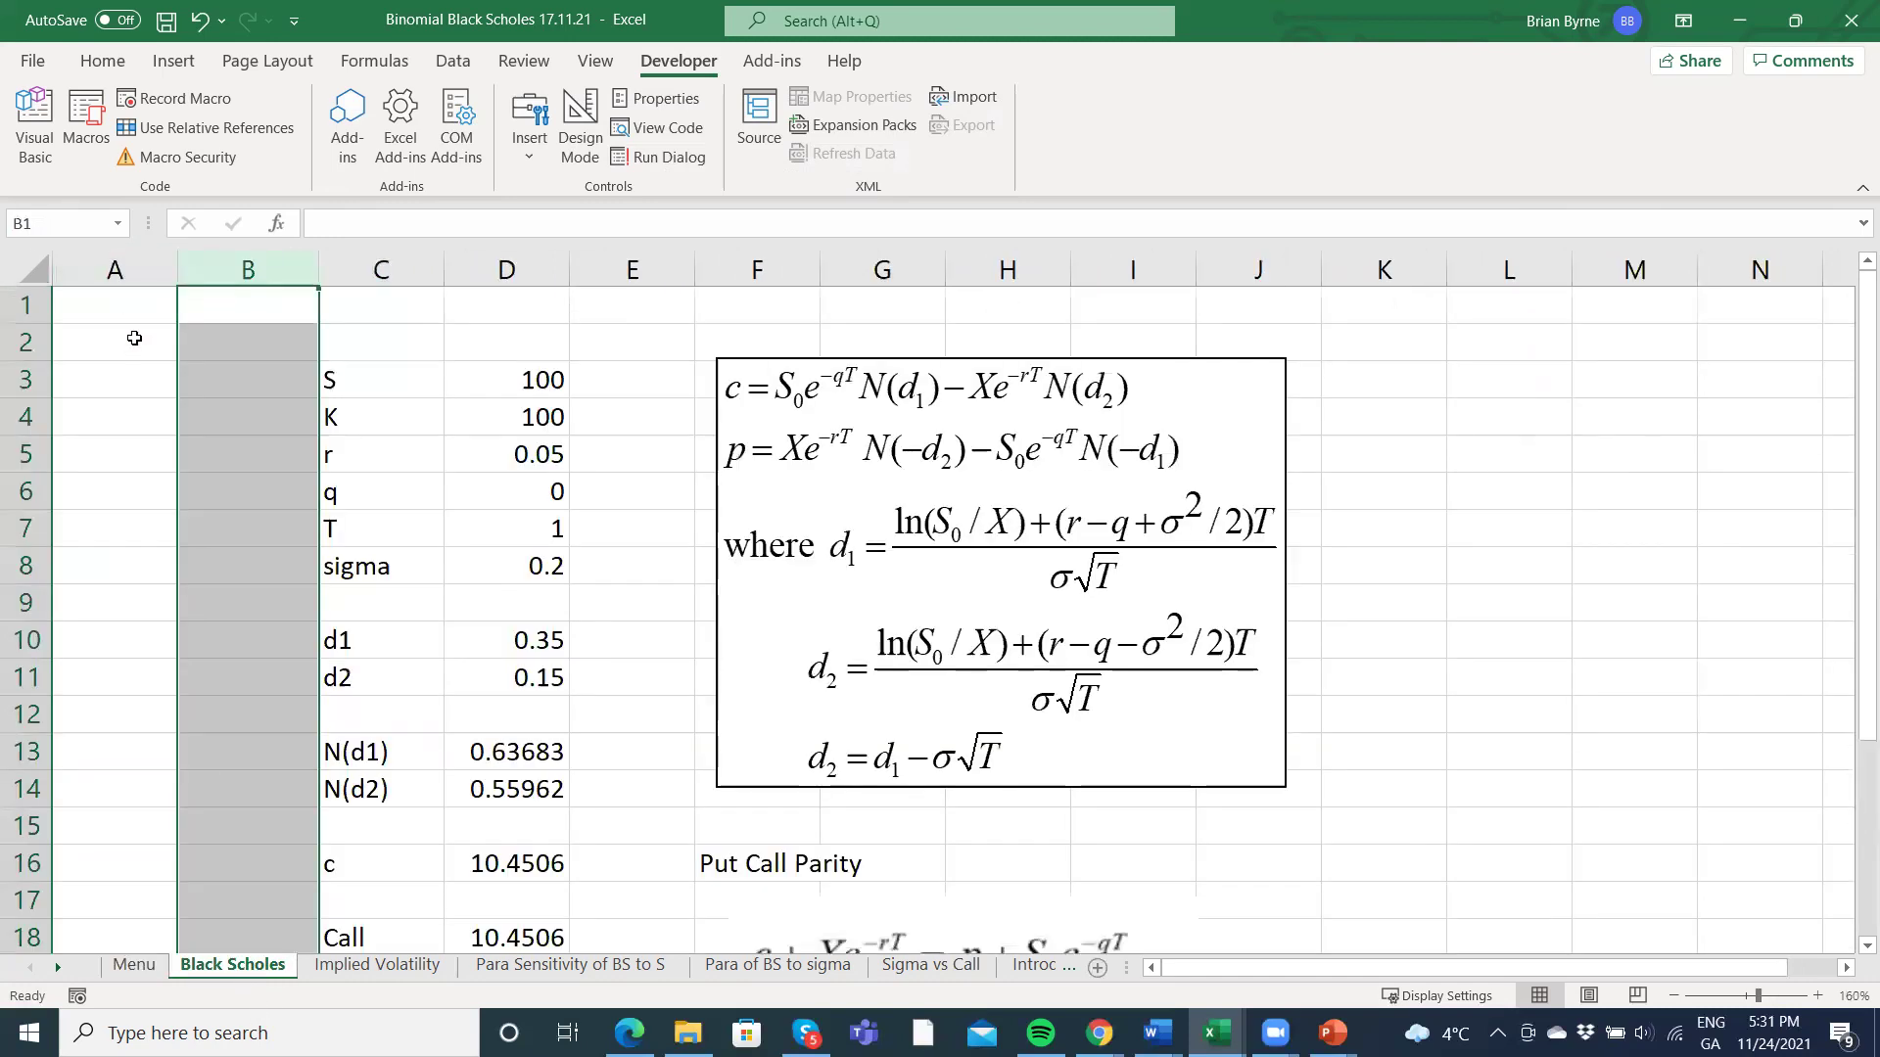
Add a push button at A1 on Black Scholes with no macro and stretch it over A1:B2.
click(134, 318)
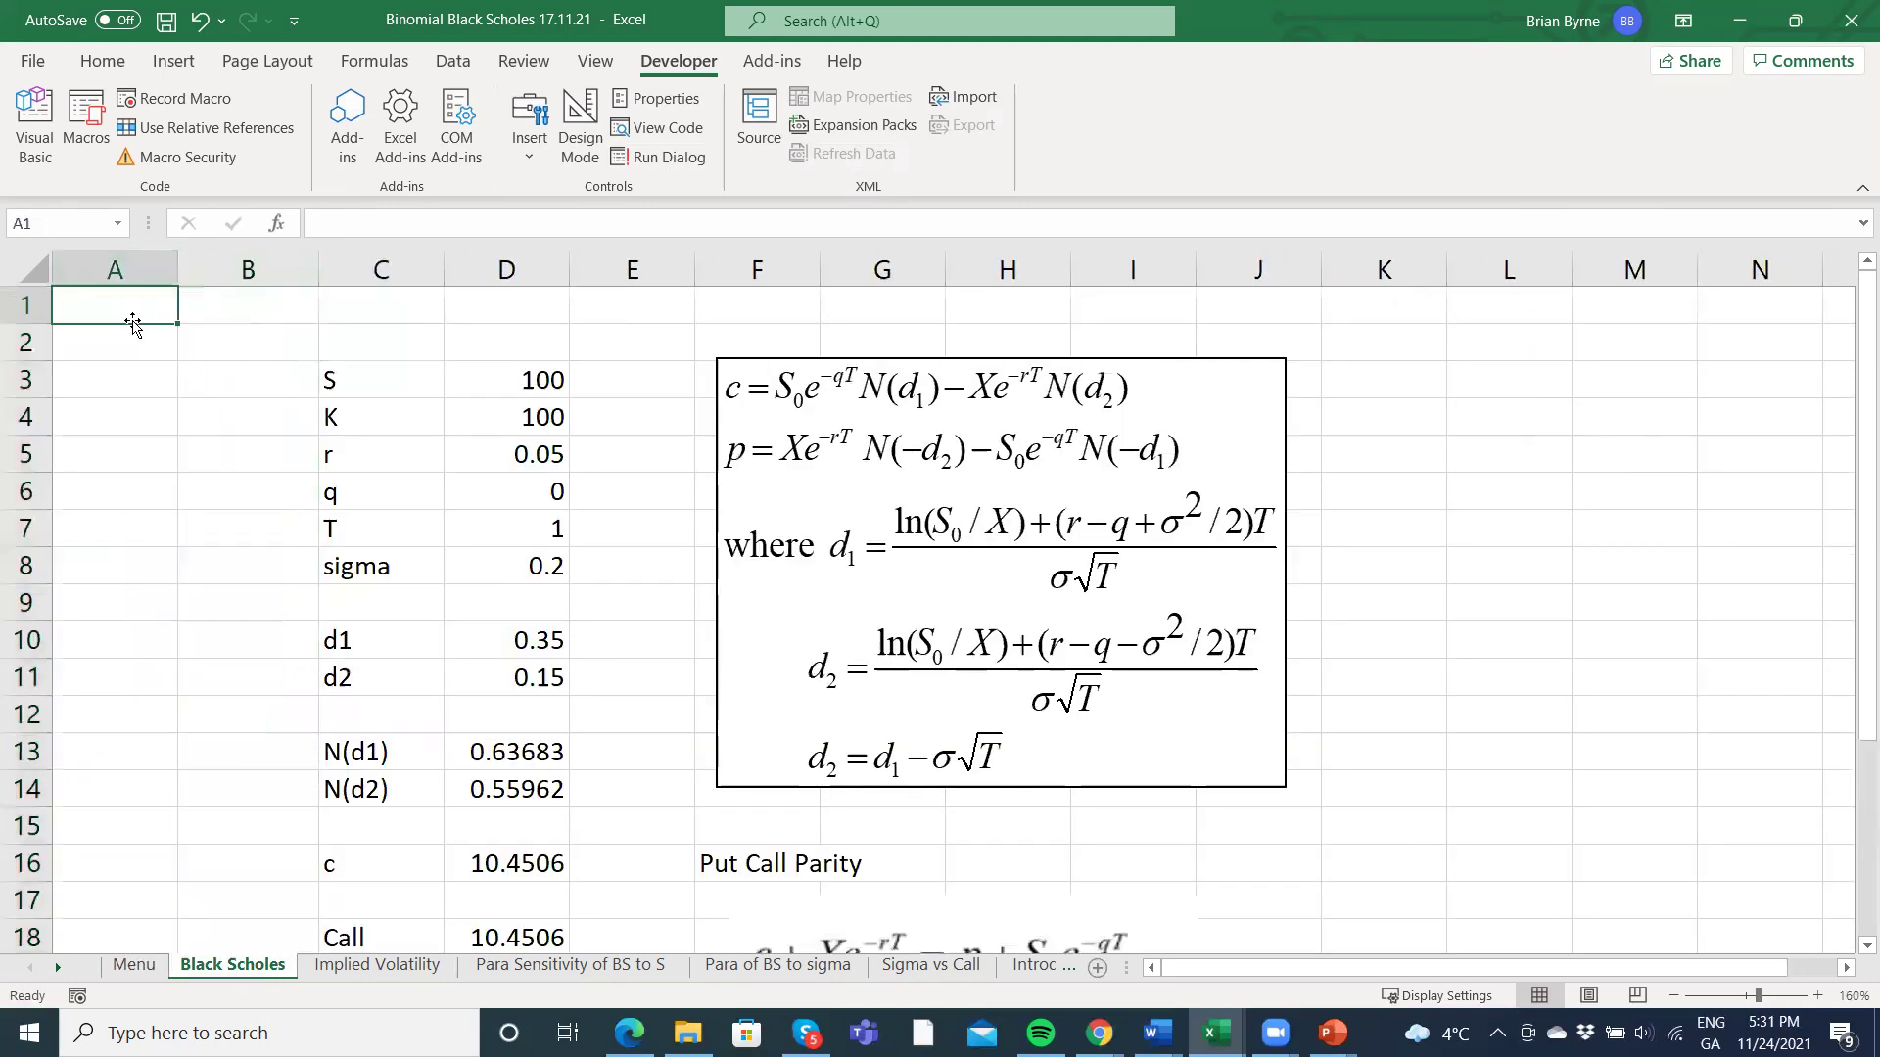
click(526, 142)
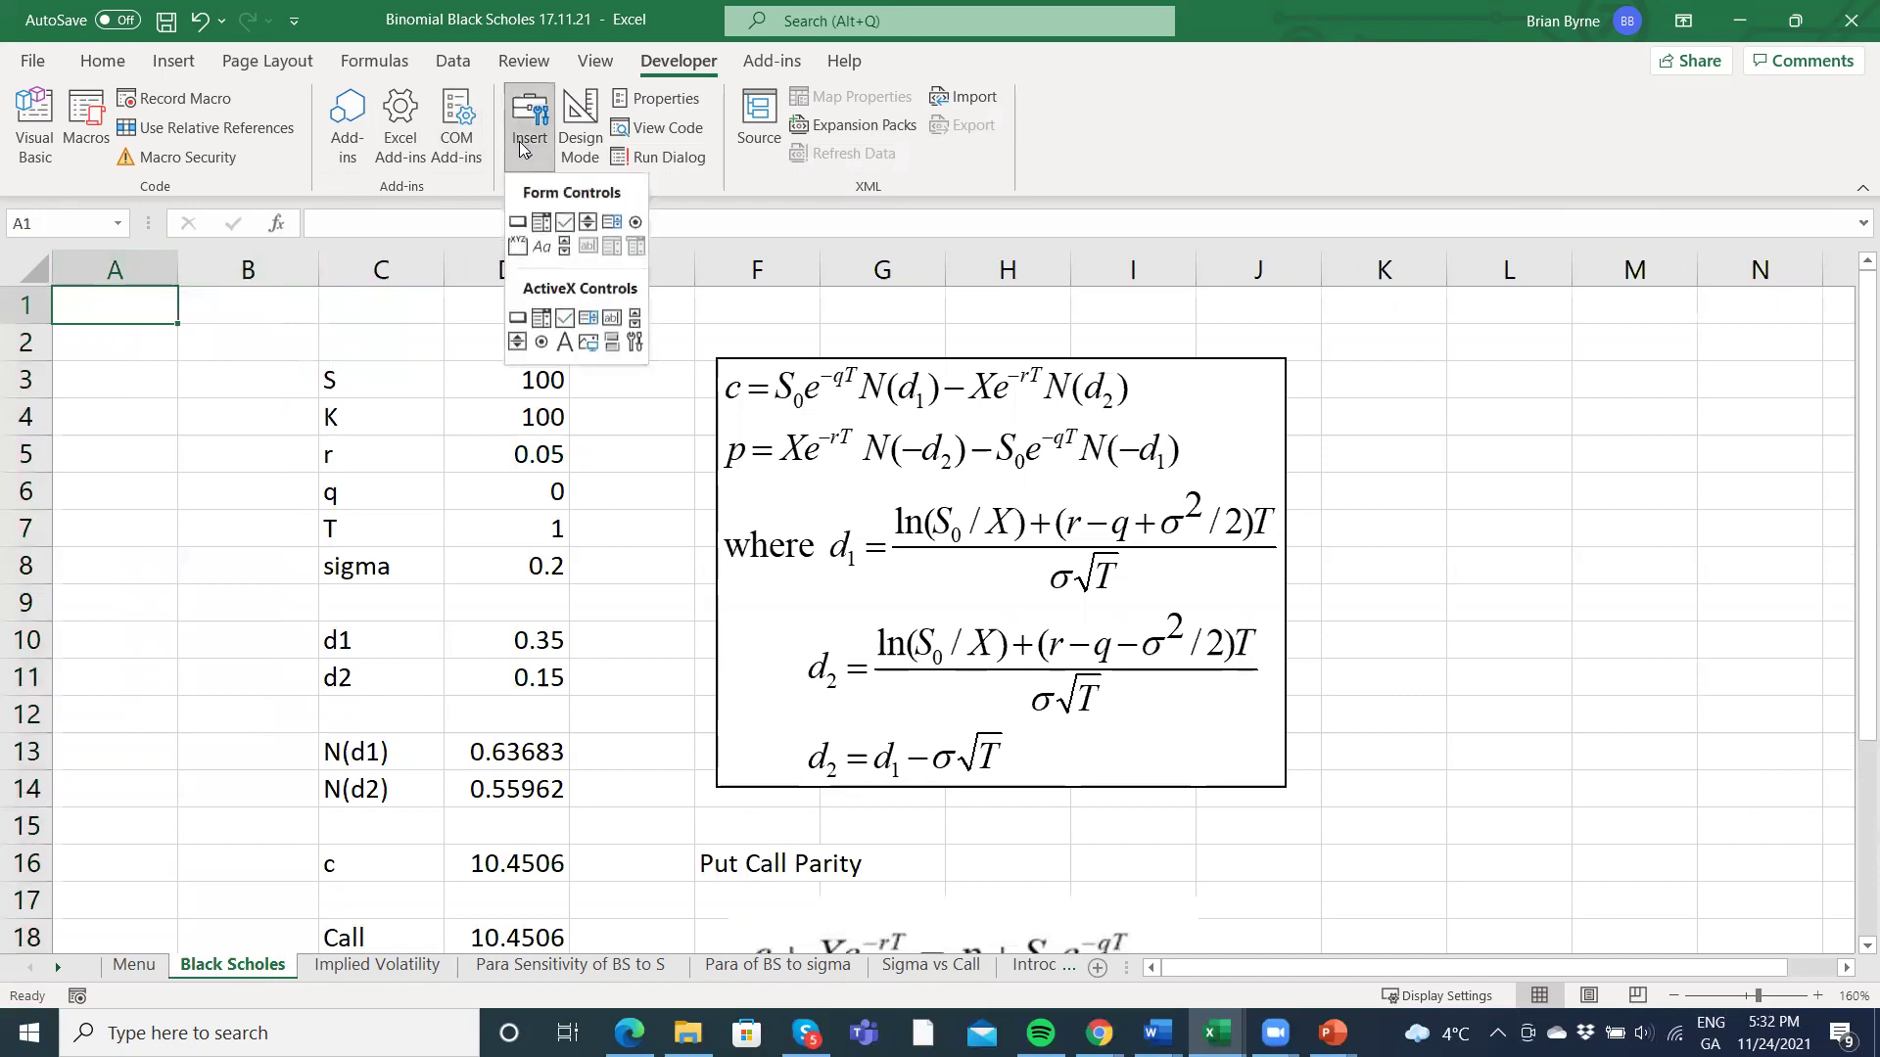
click(511, 217)
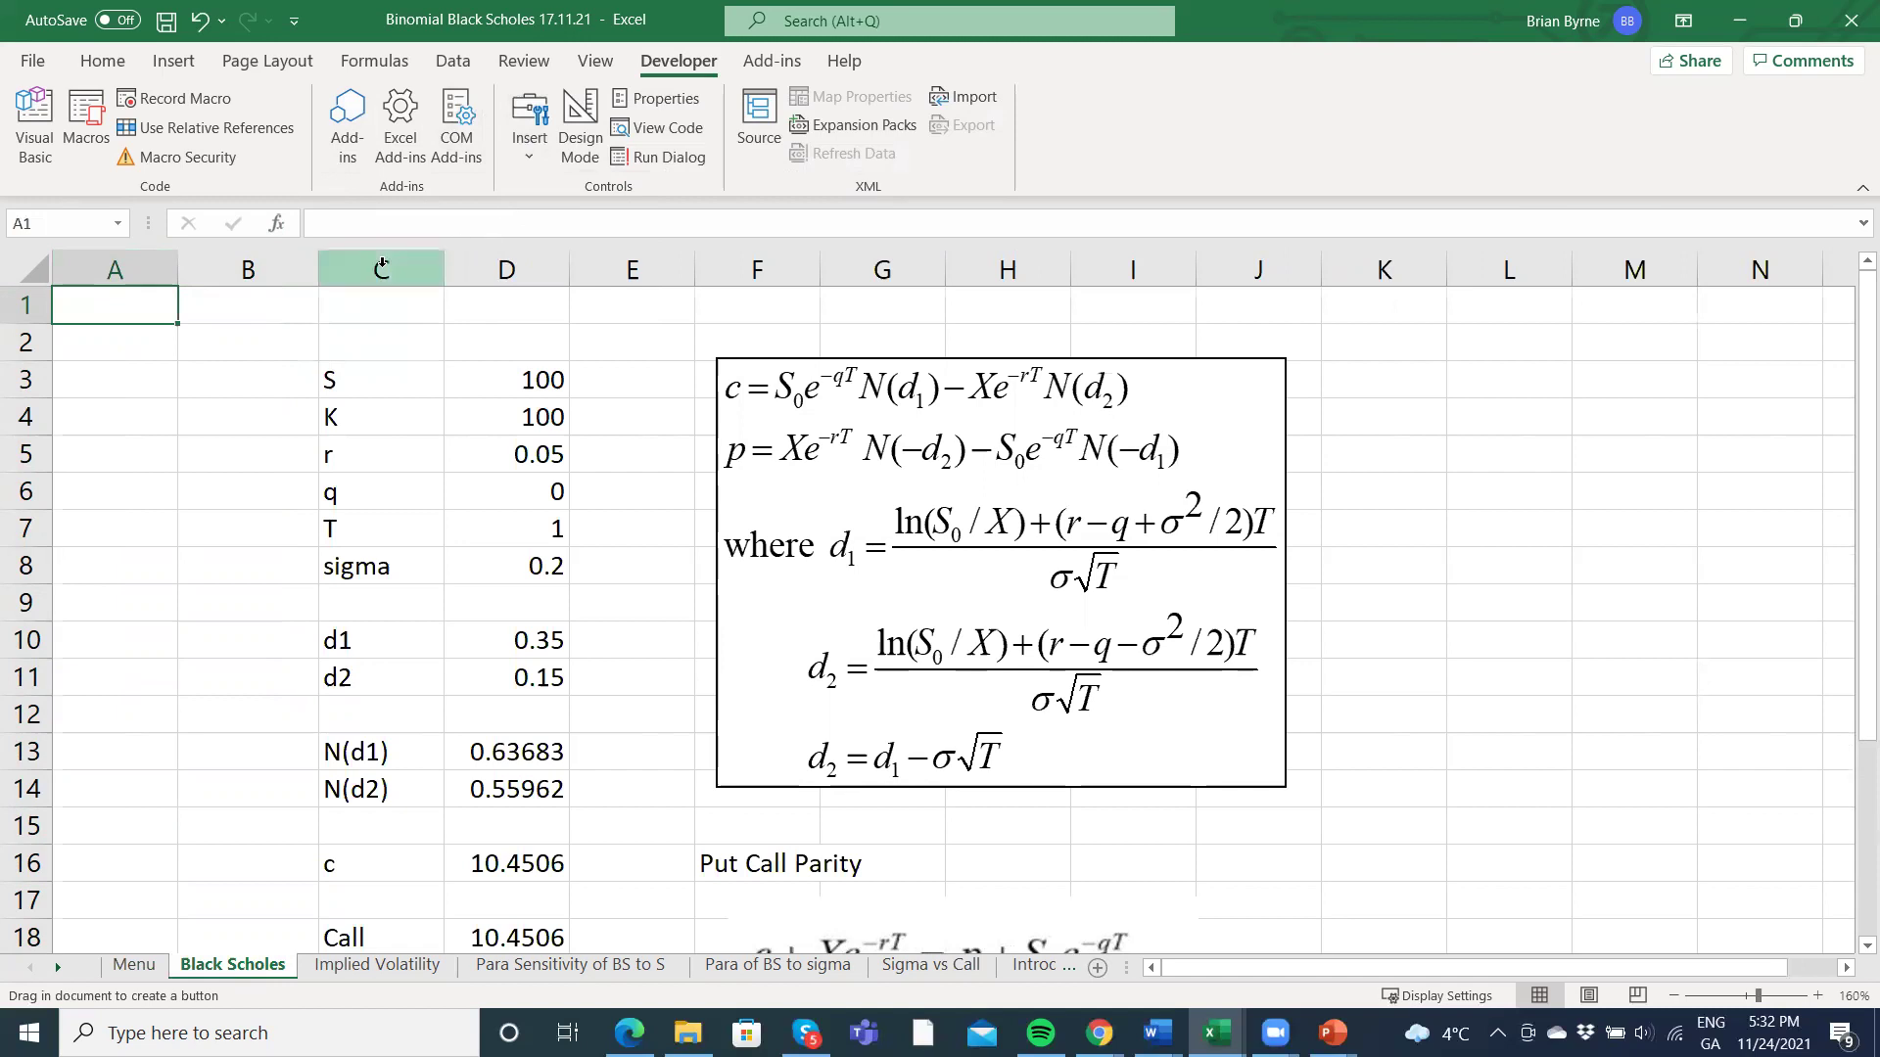
click(91, 303)
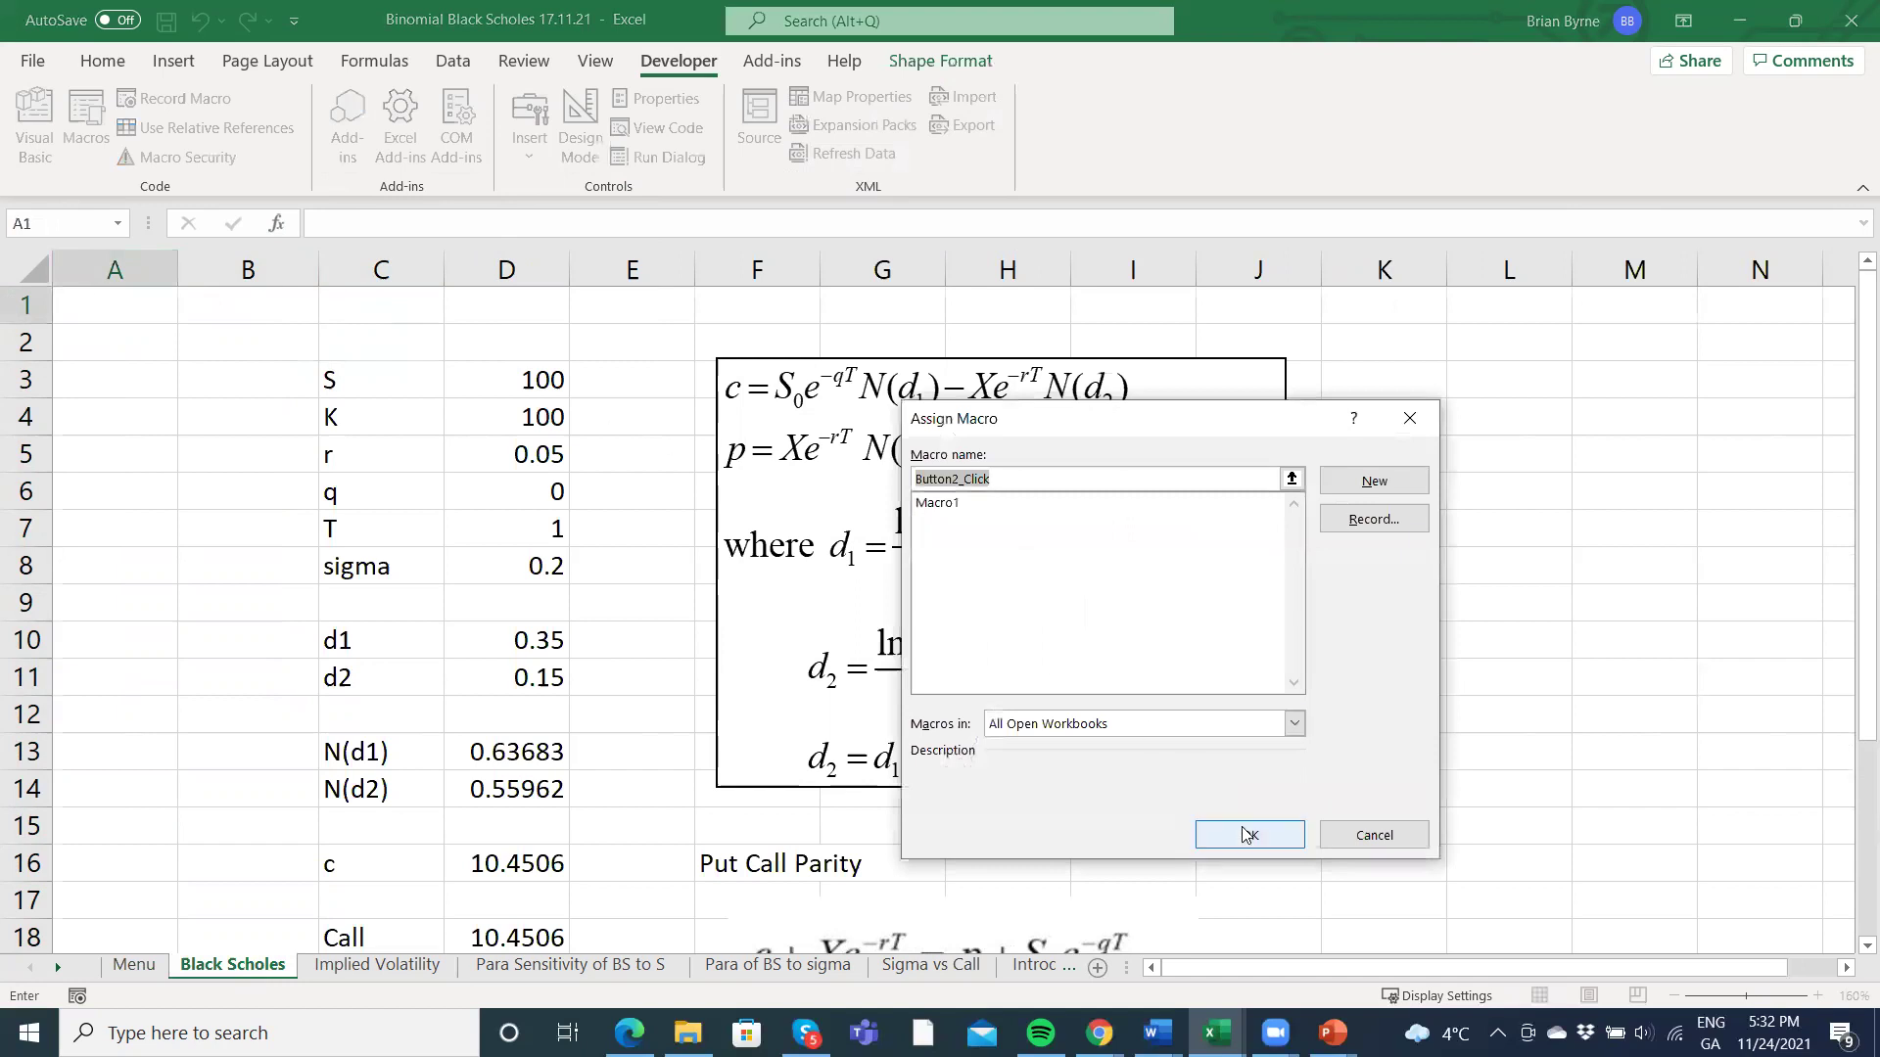
click(1247, 836)
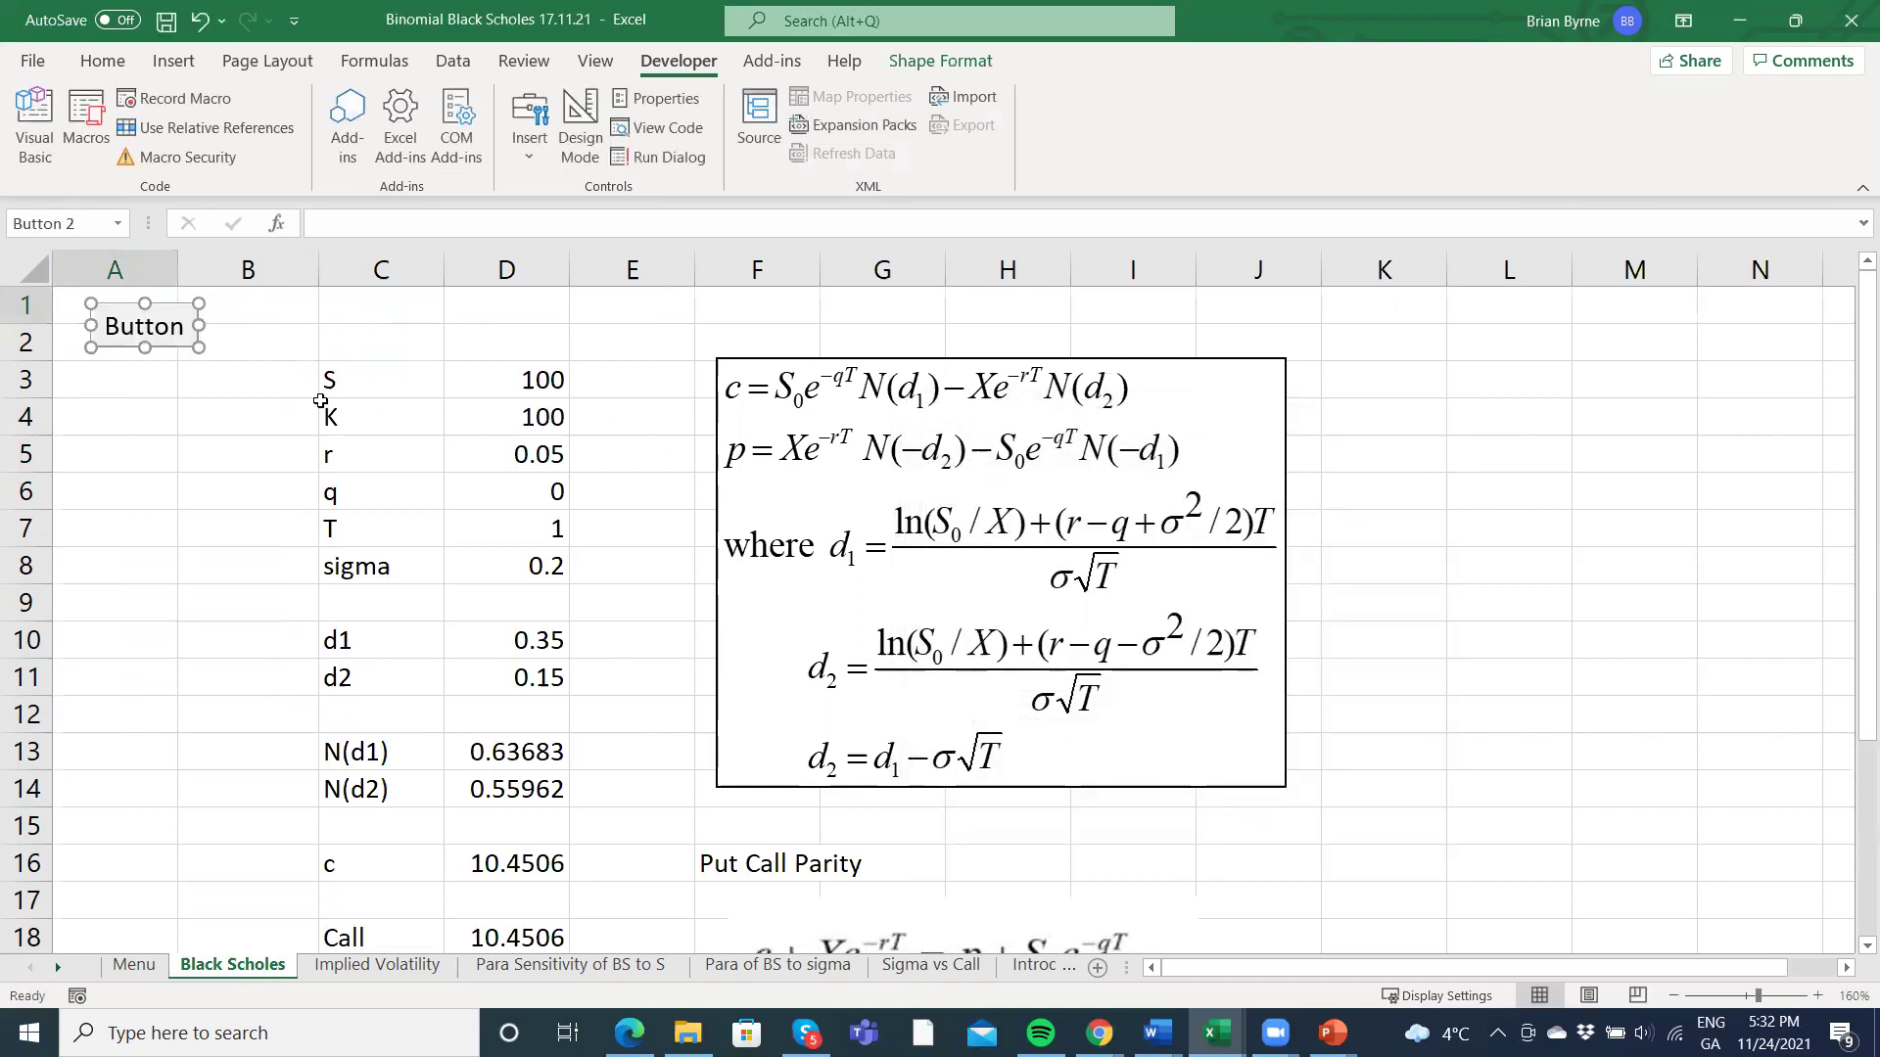
drag(198, 346, 312, 356)
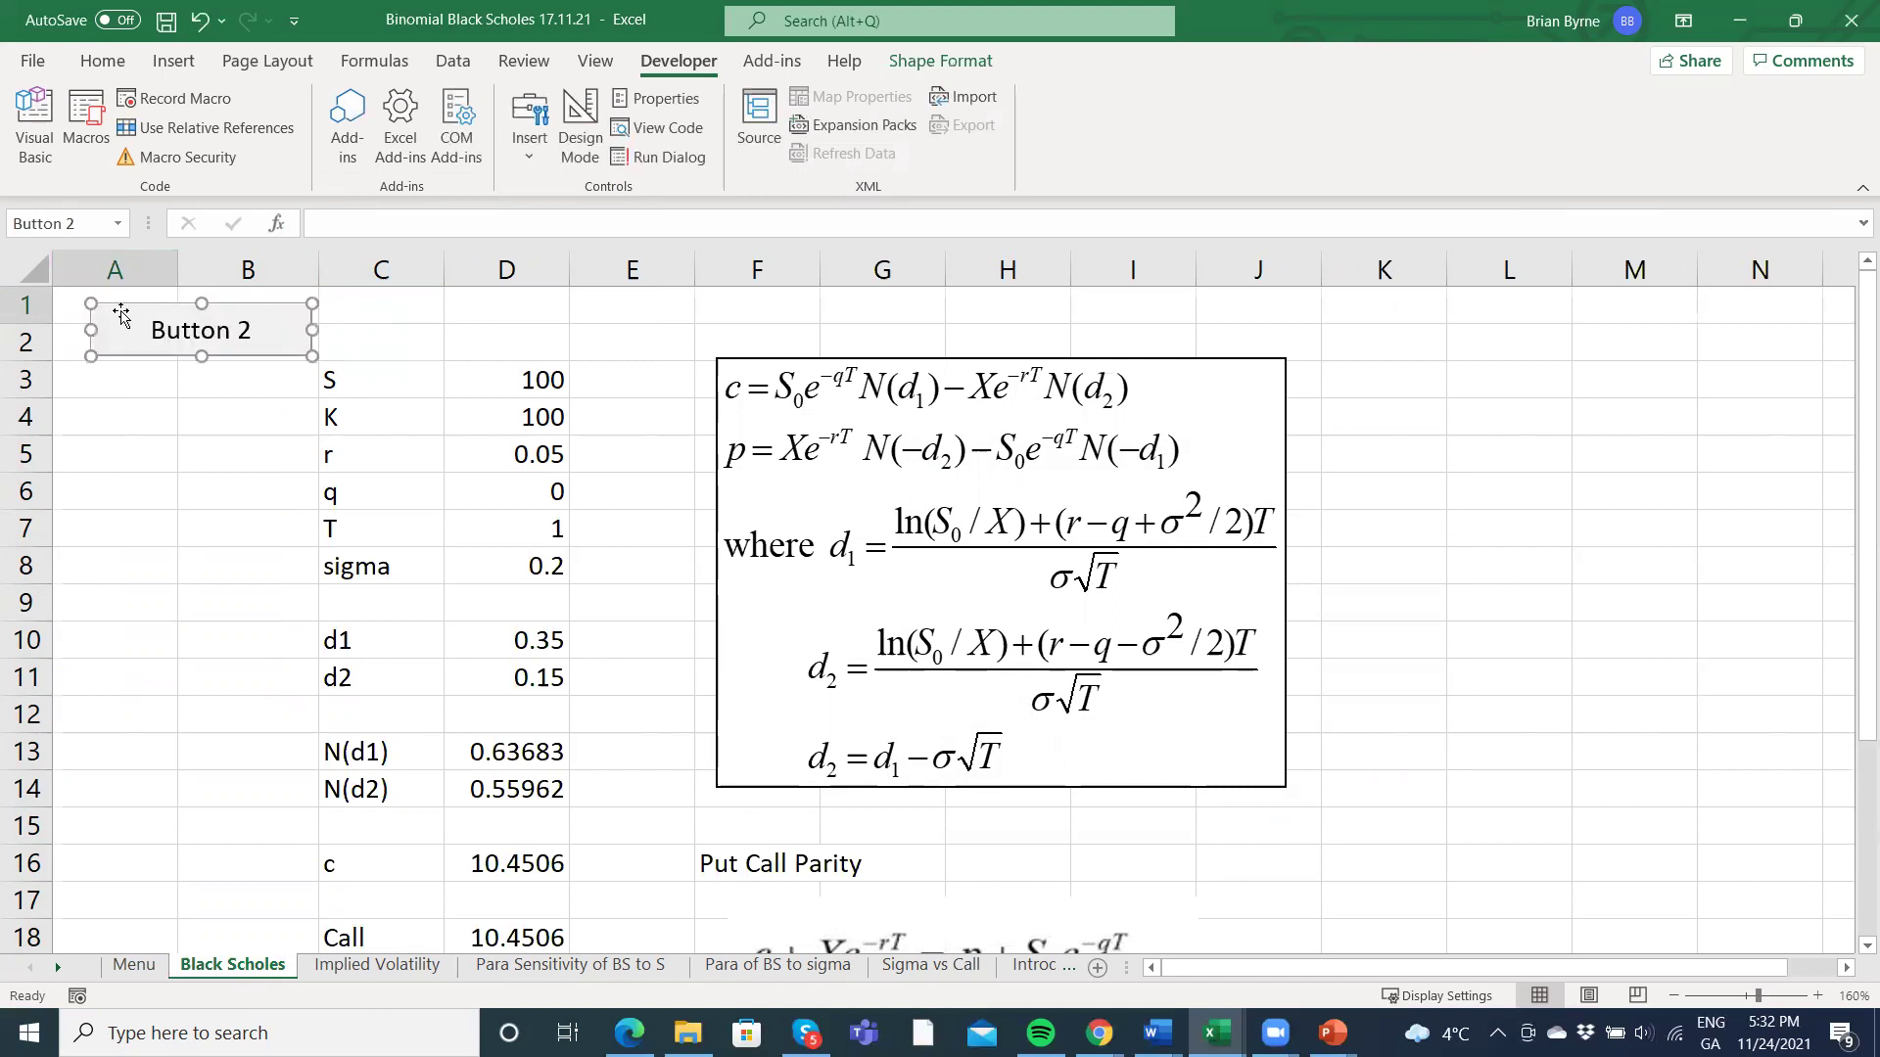
drag(90, 303, 57, 291)
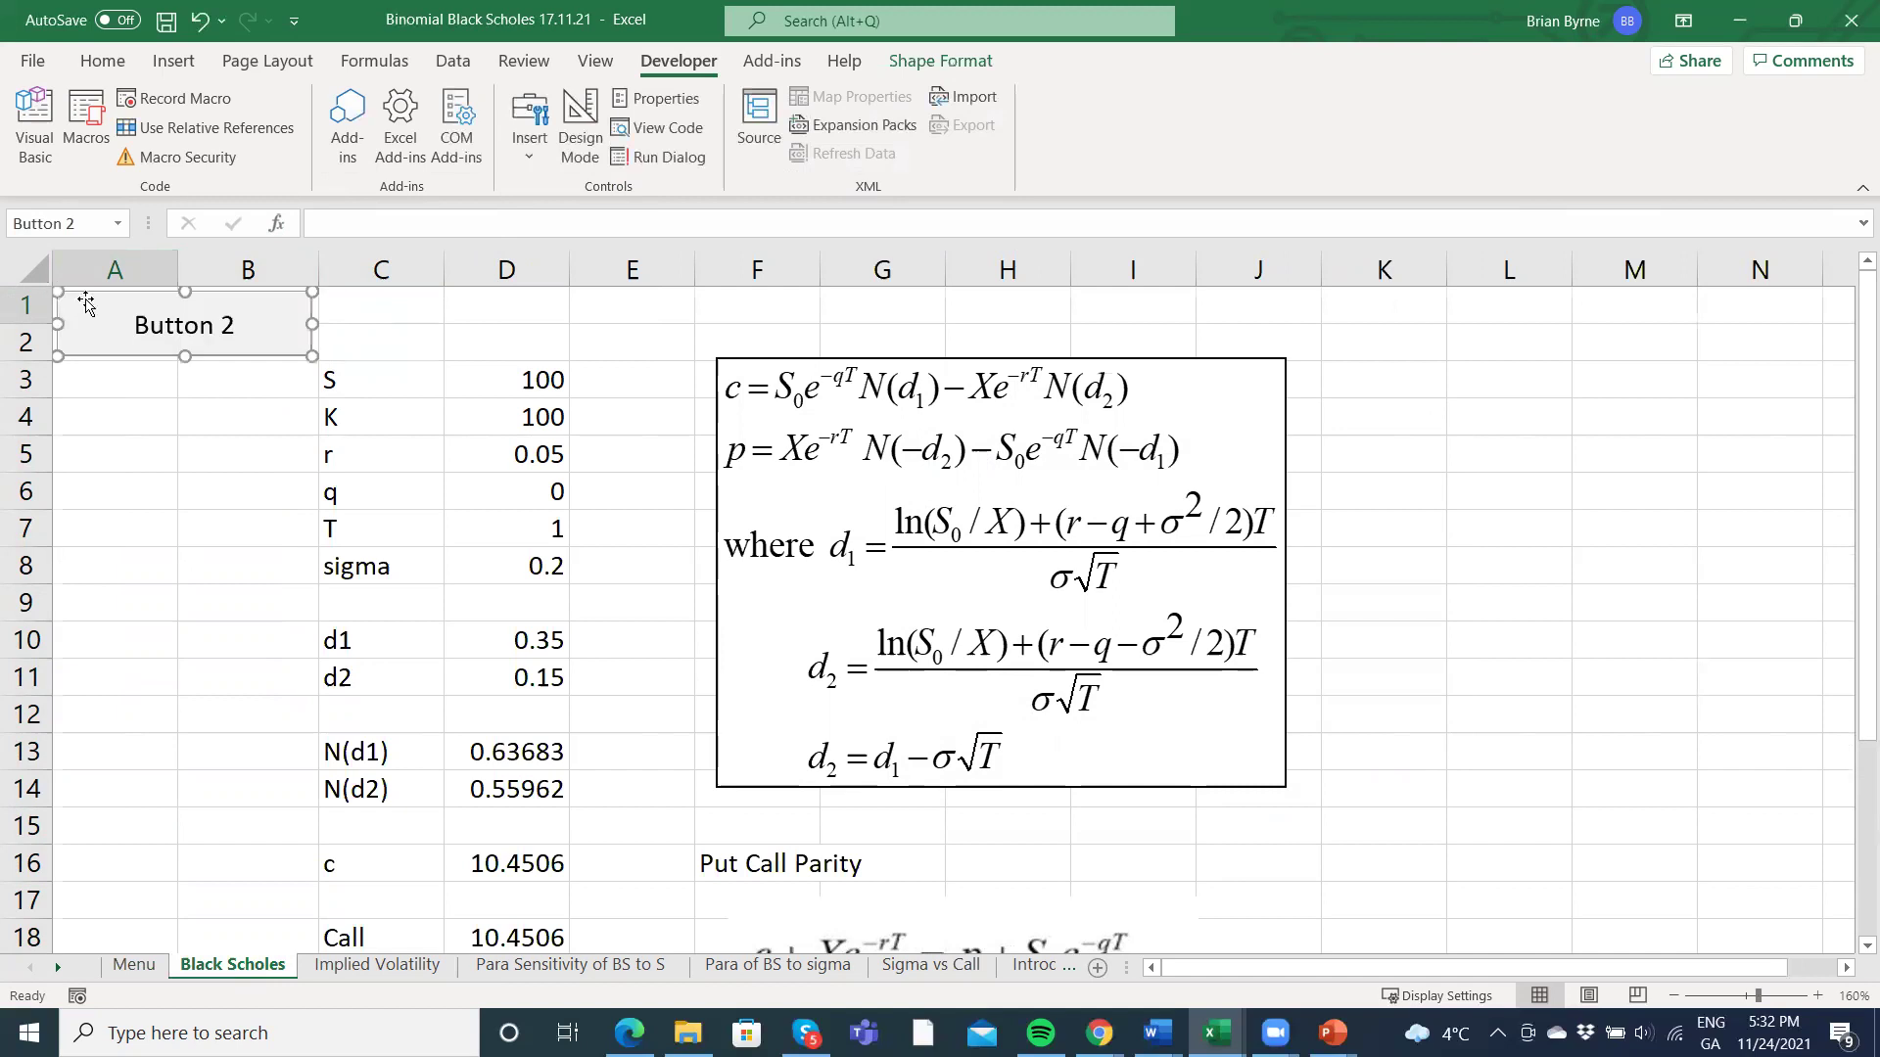
Replace the new button's 'Button 2' caption with 'Home'.
click(180, 333)
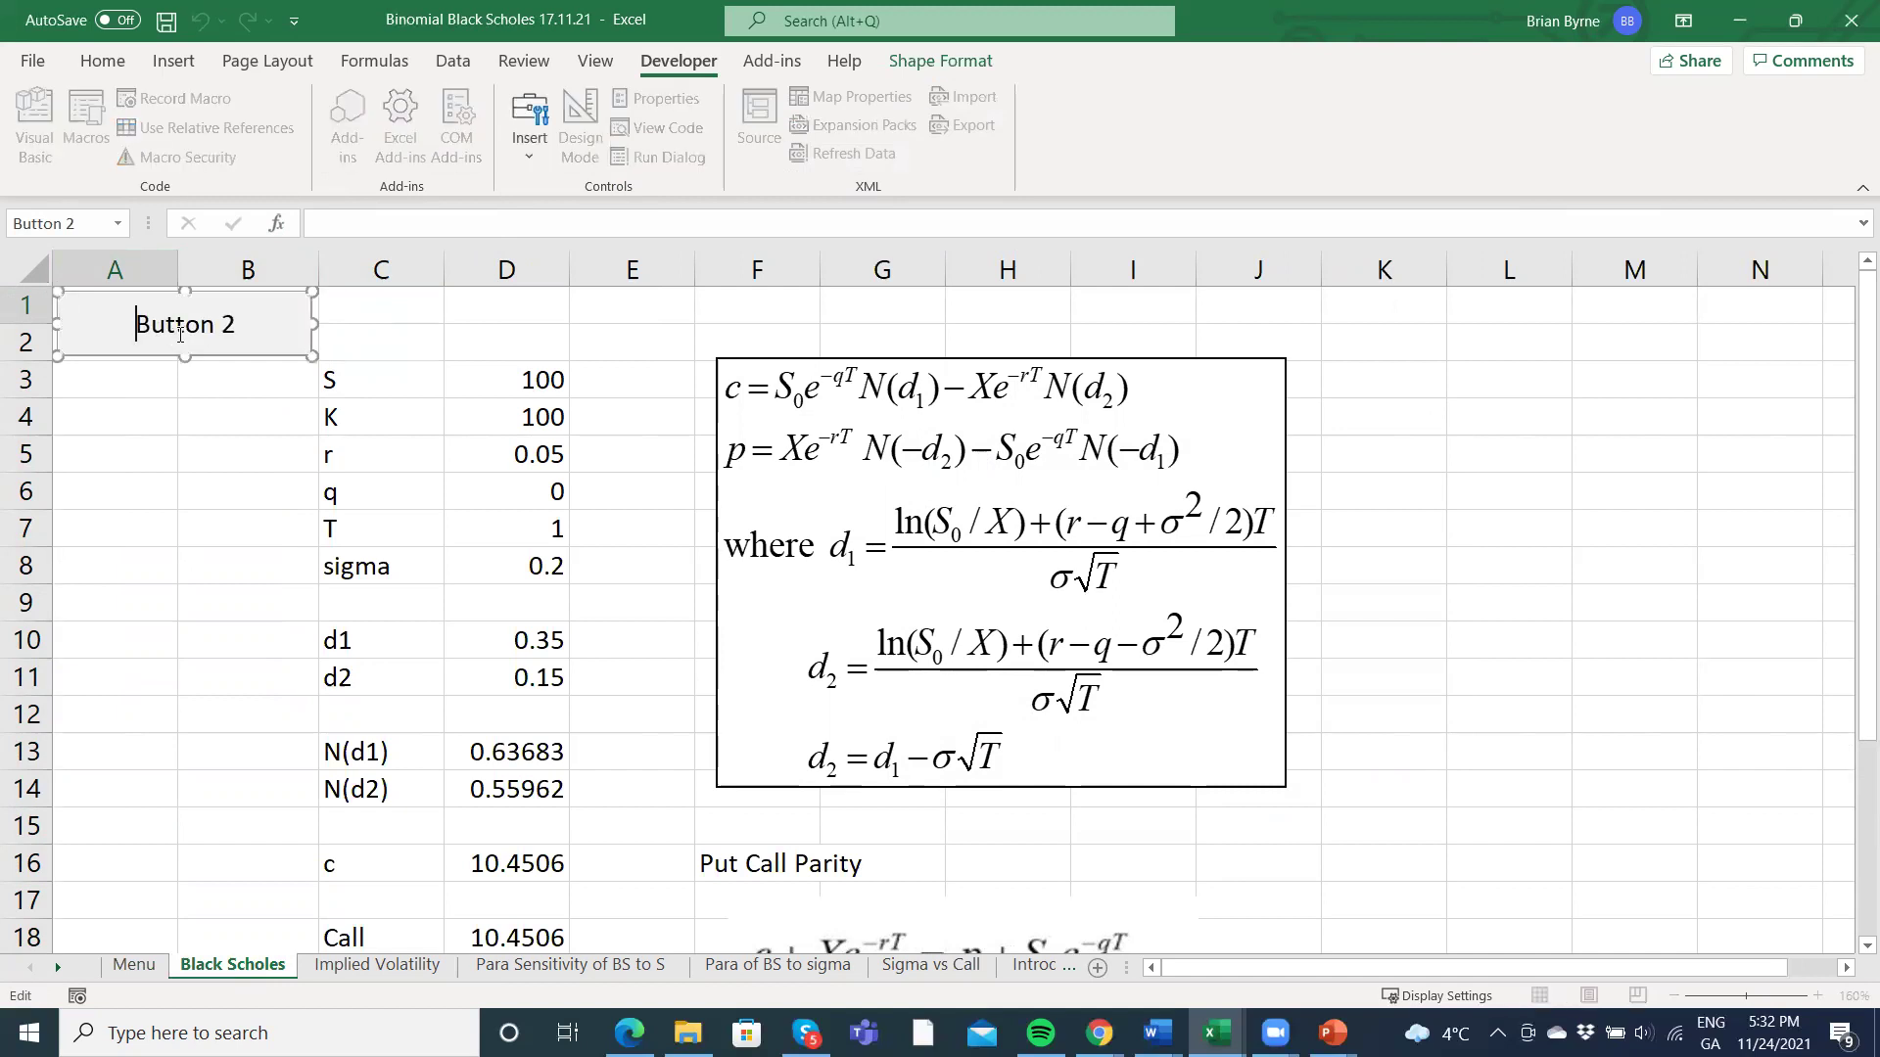
key(Delete)
key(Delete)
key(Delete)
key(Delete)
key(Delete)
key(Delete)
key(Delete)
text(Home)
click(231, 453)
Try the Home button and dismiss the macro error it raises.
click(202, 333)
click(935, 586)
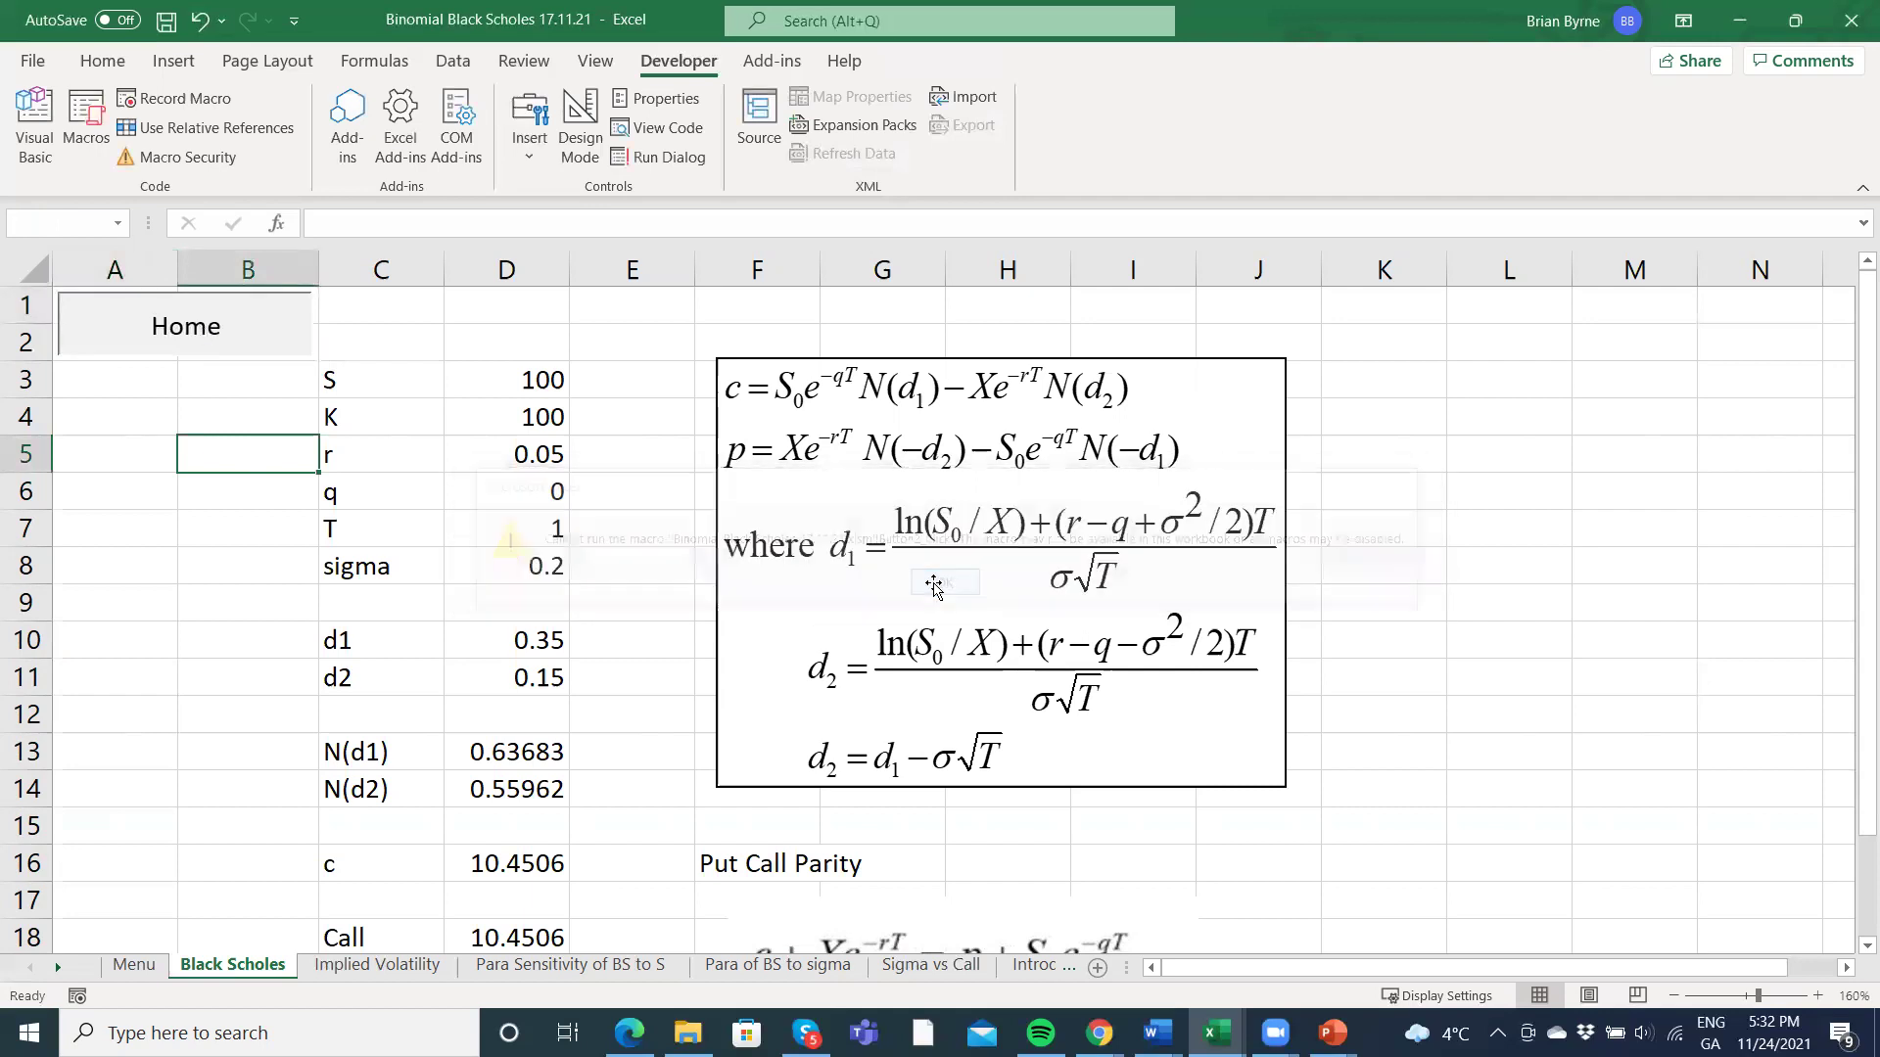
click(168, 572)
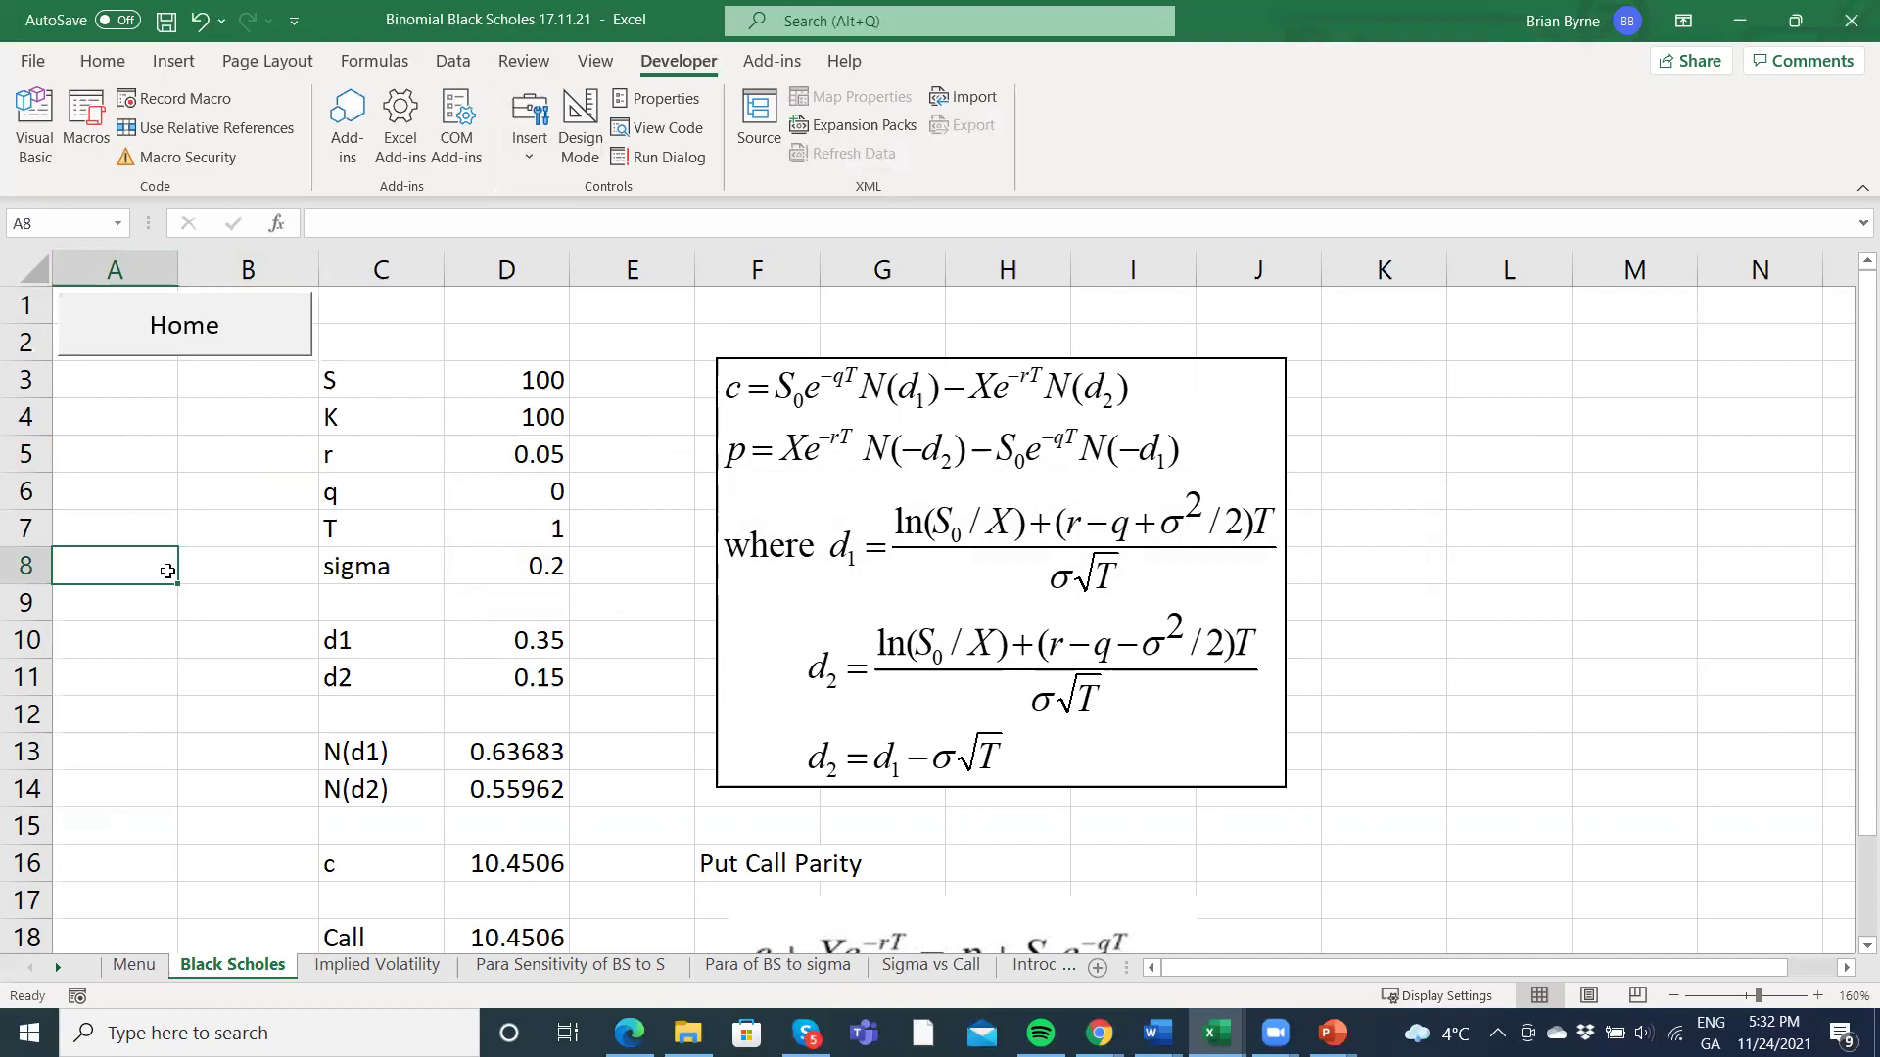
Record Macro2 going to the Menu sheet's cell A1, then return to Black Scholes.
click(193, 102)
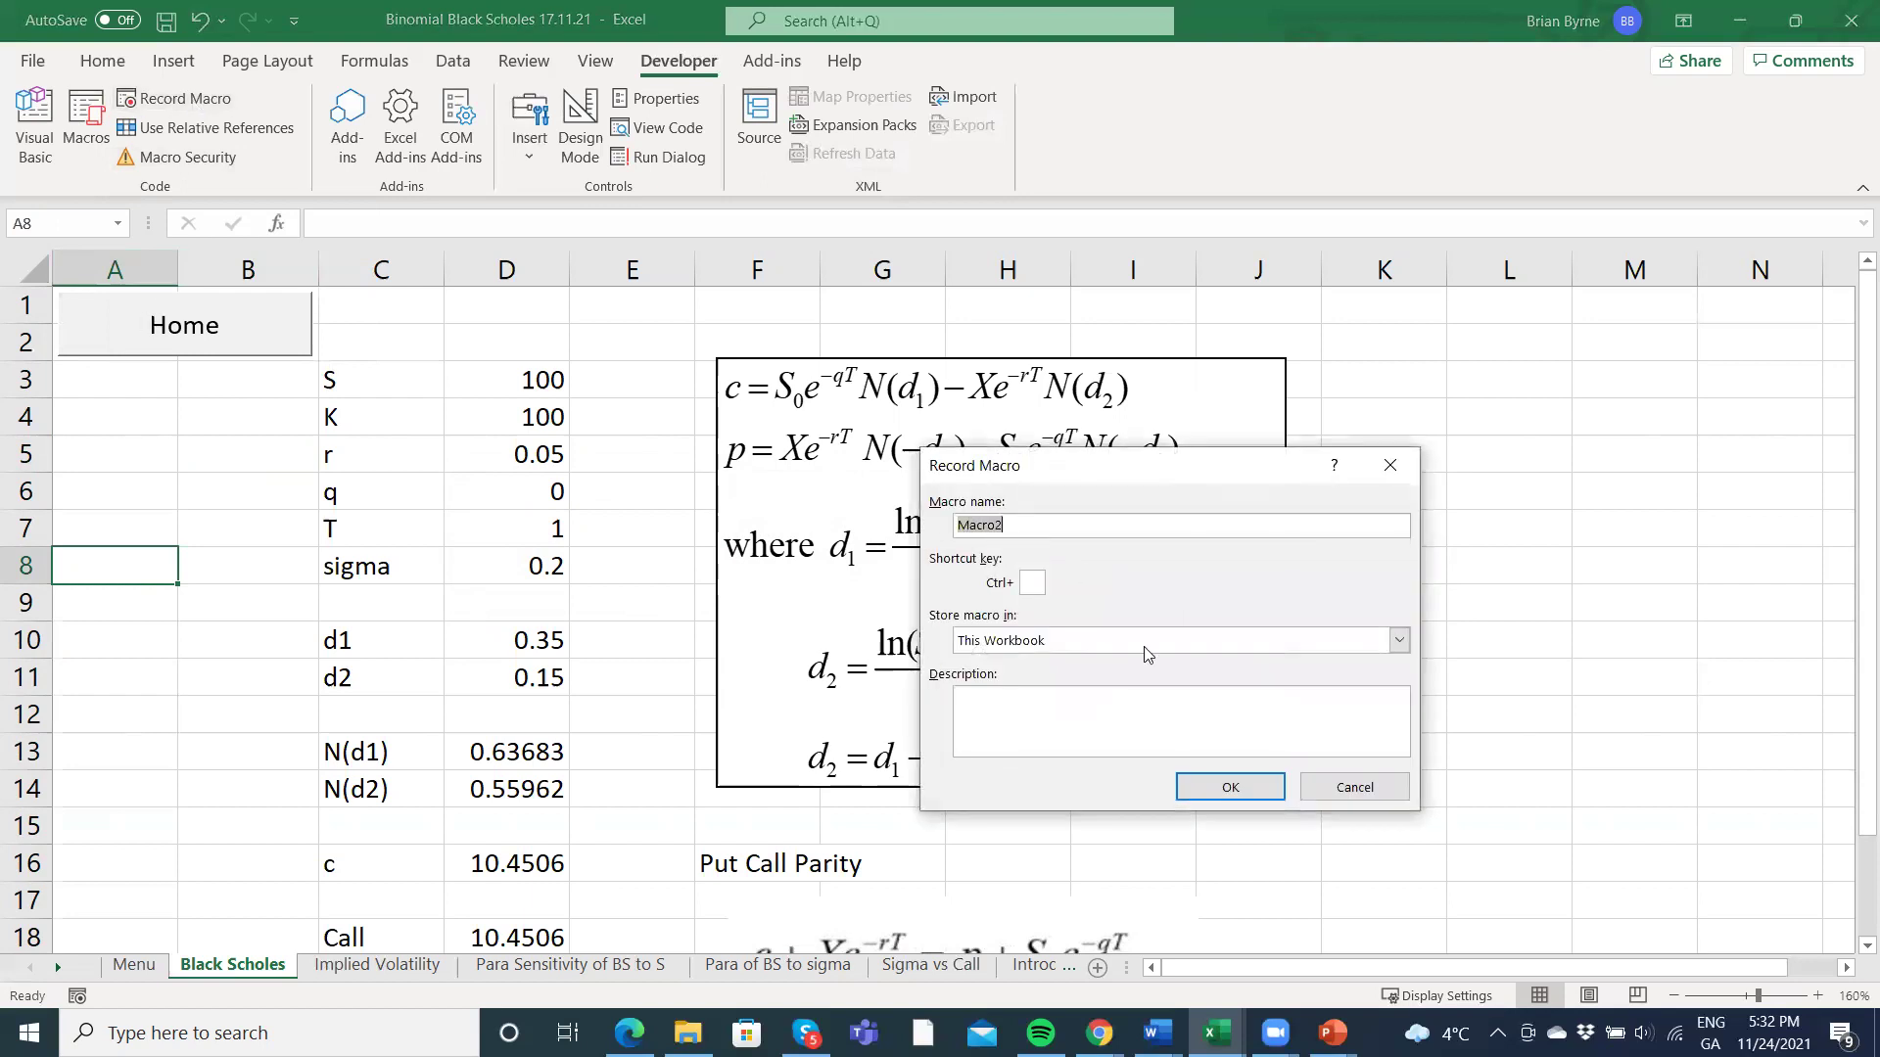
click(1247, 795)
click(140, 409)
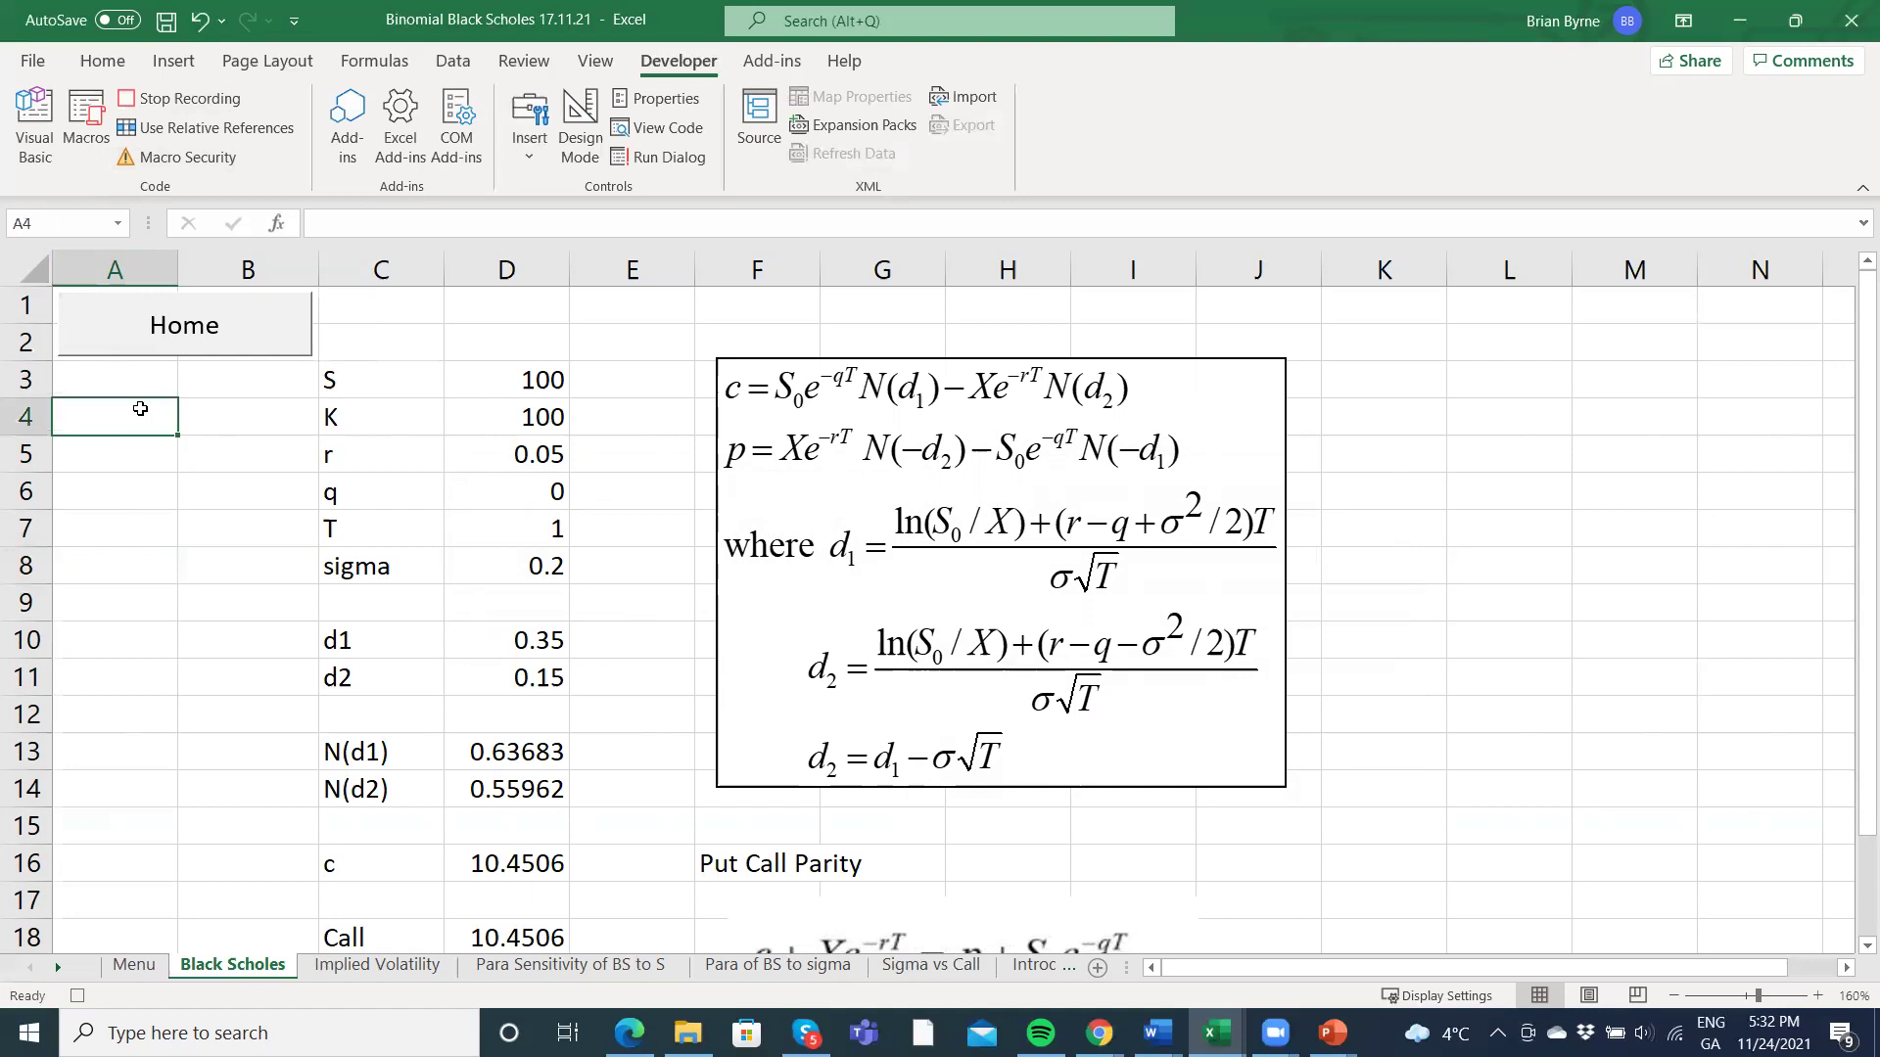
click(135, 968)
click(121, 351)
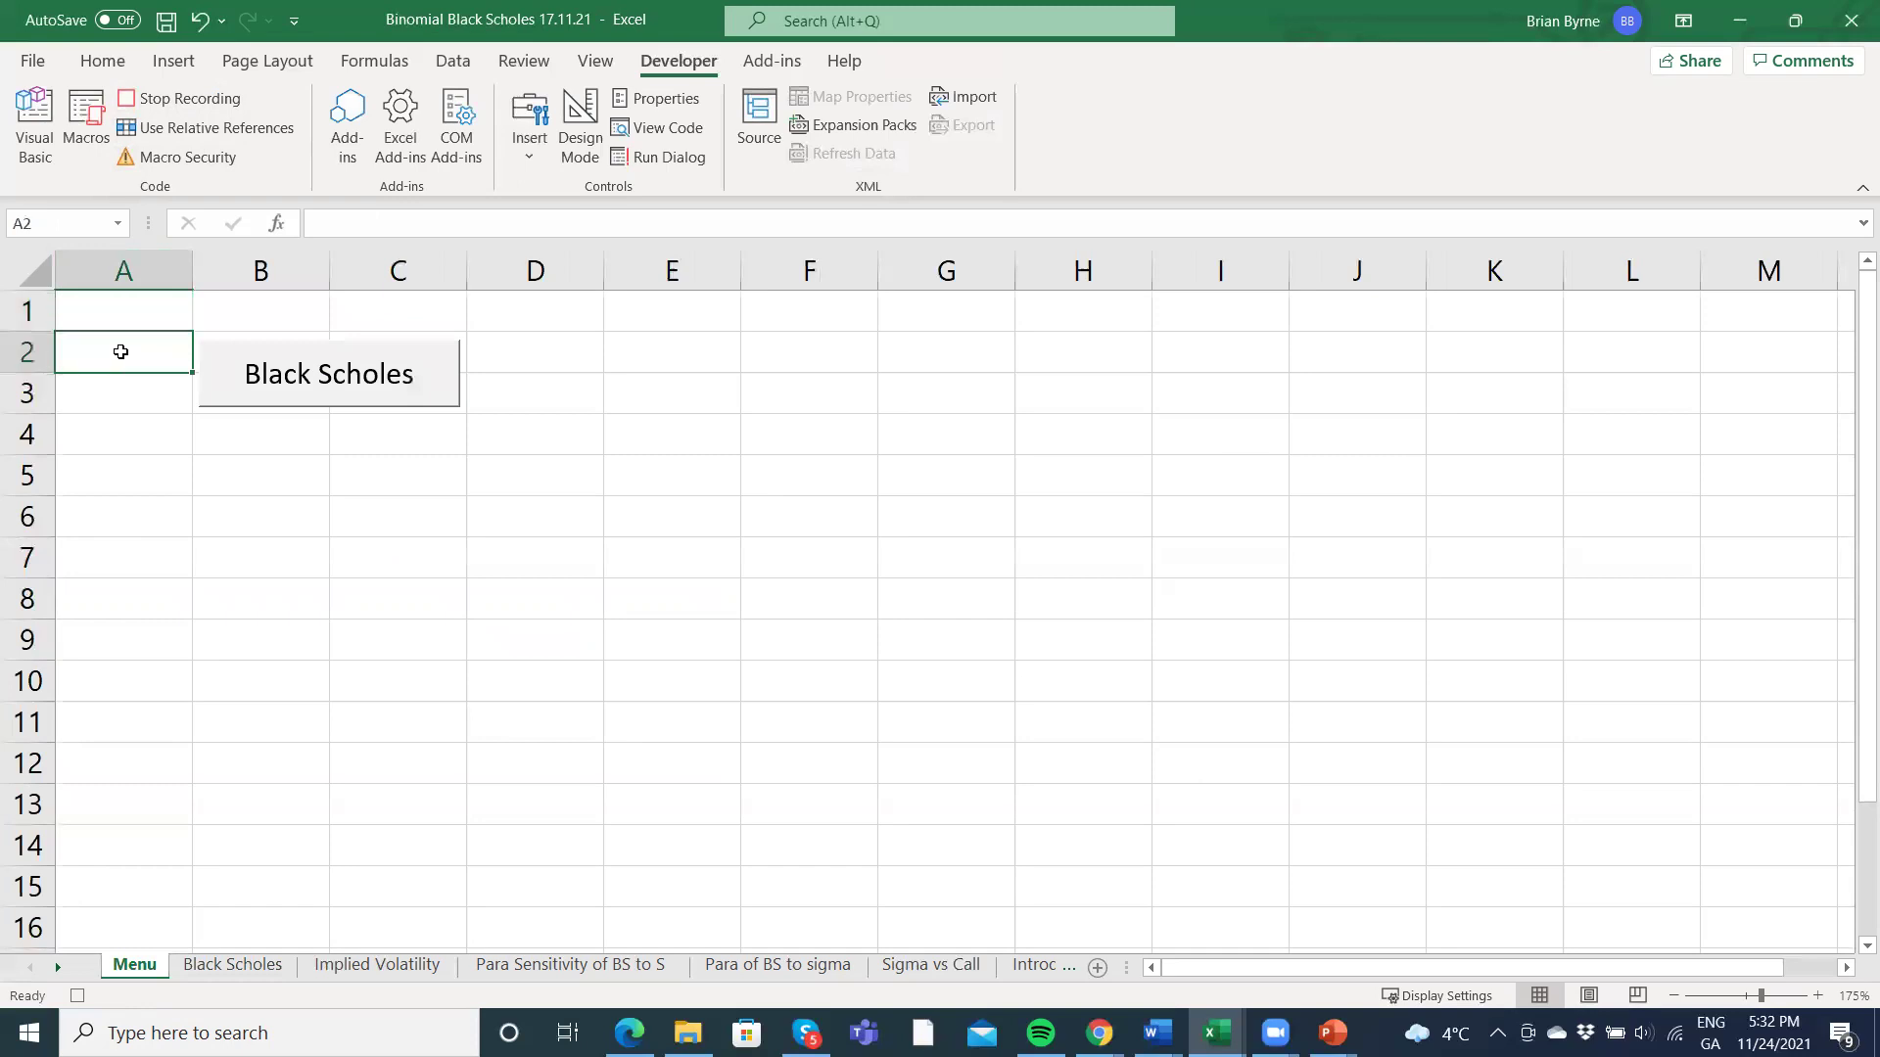
click(119, 313)
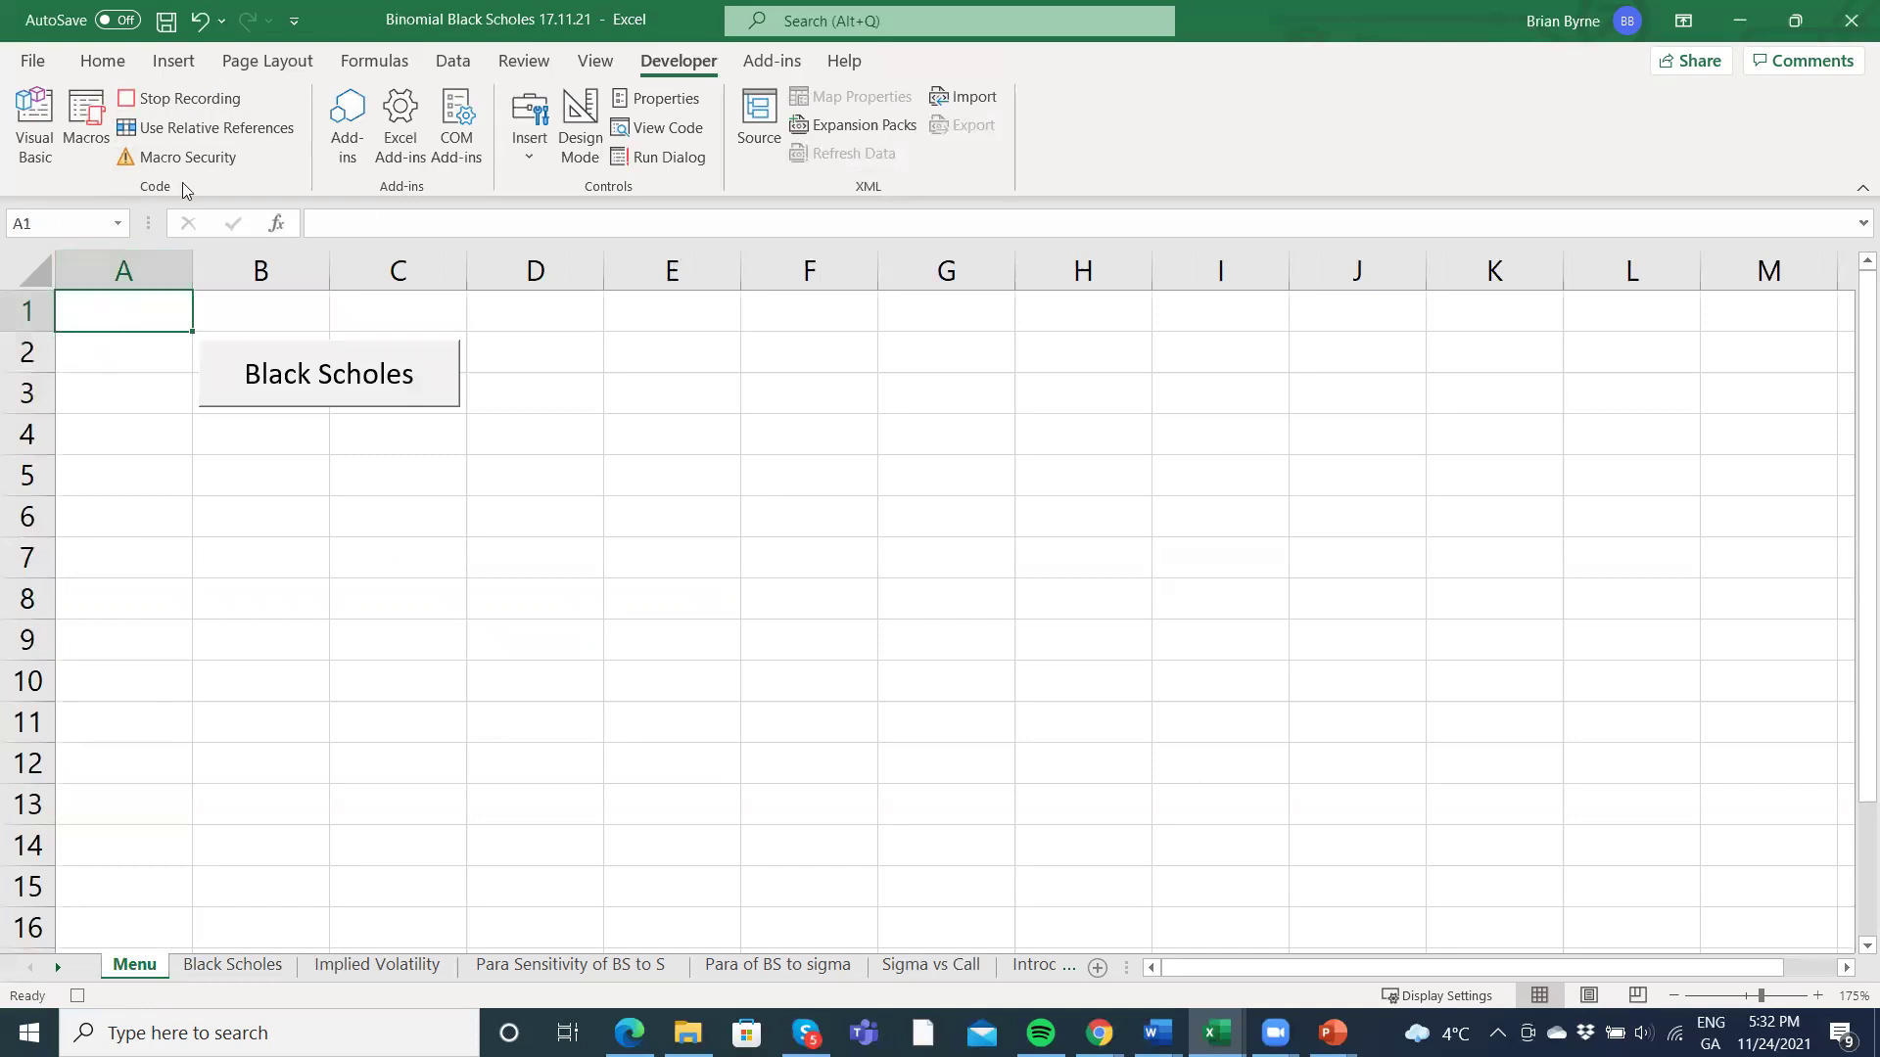
click(166, 101)
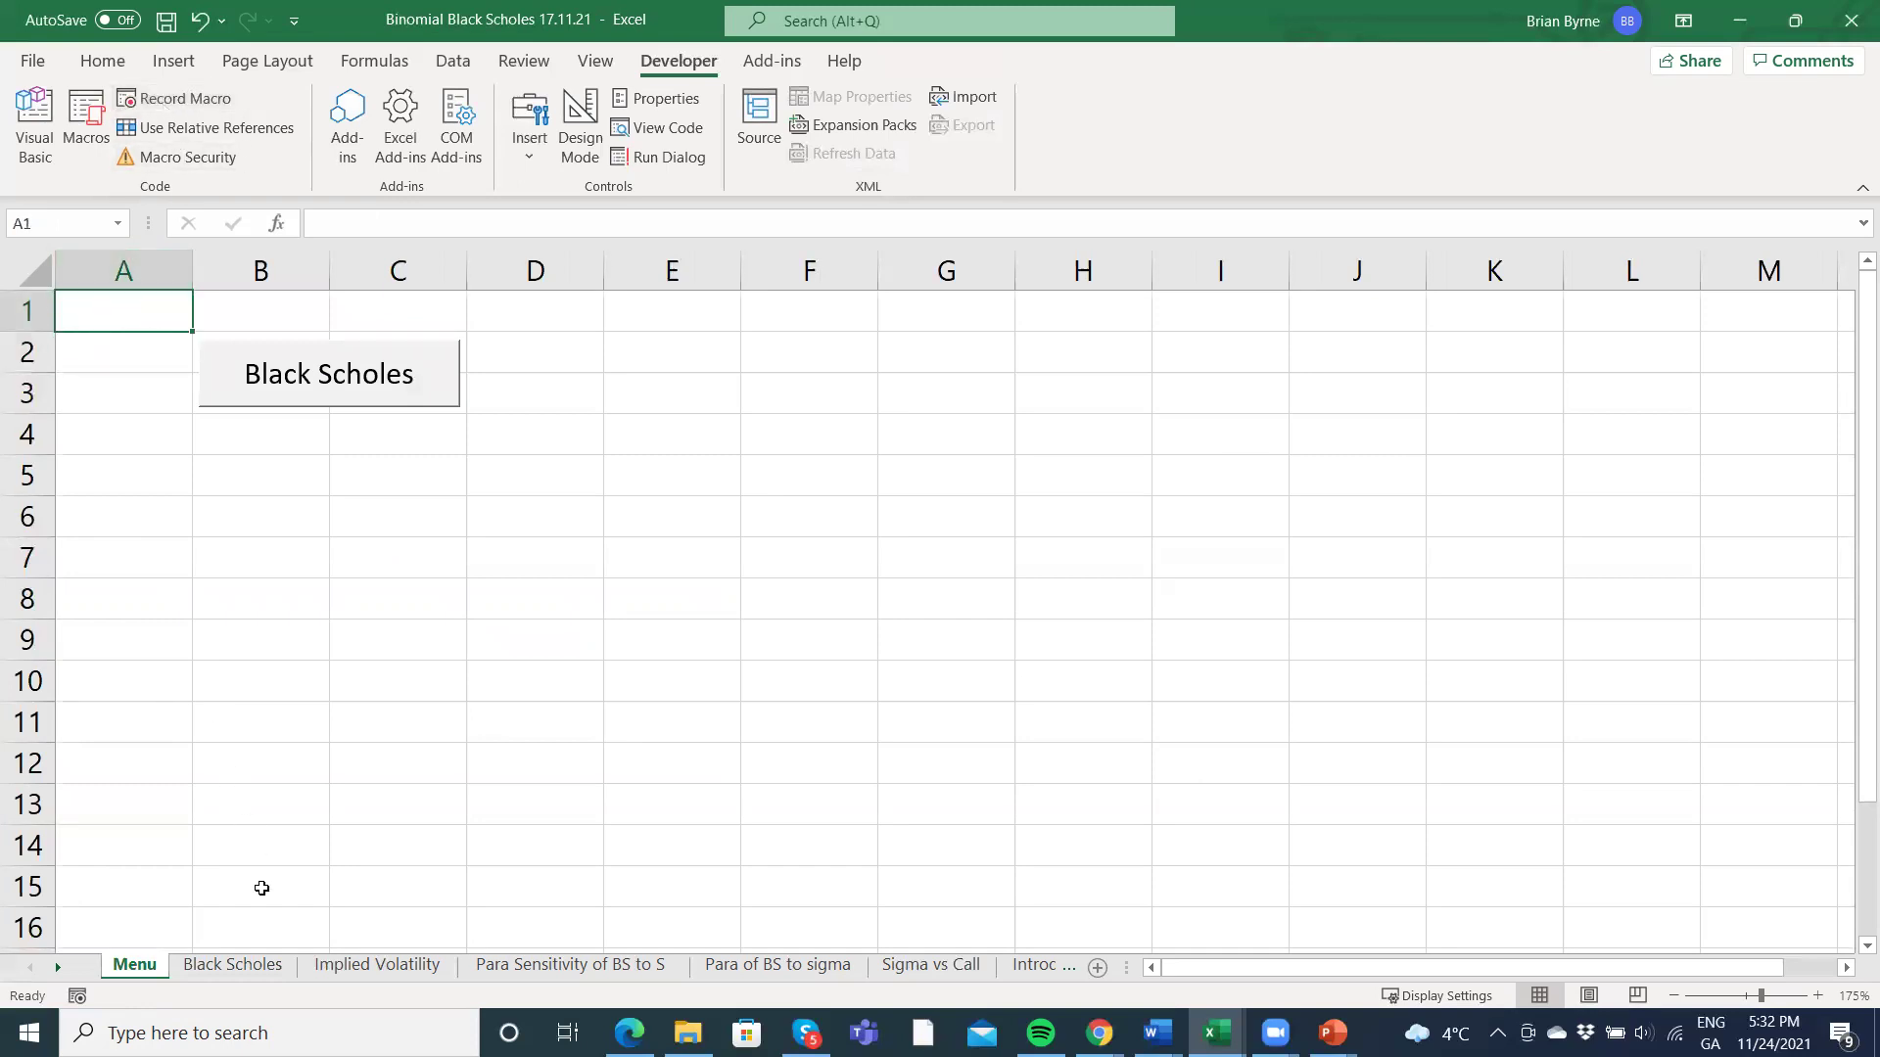
click(262, 964)
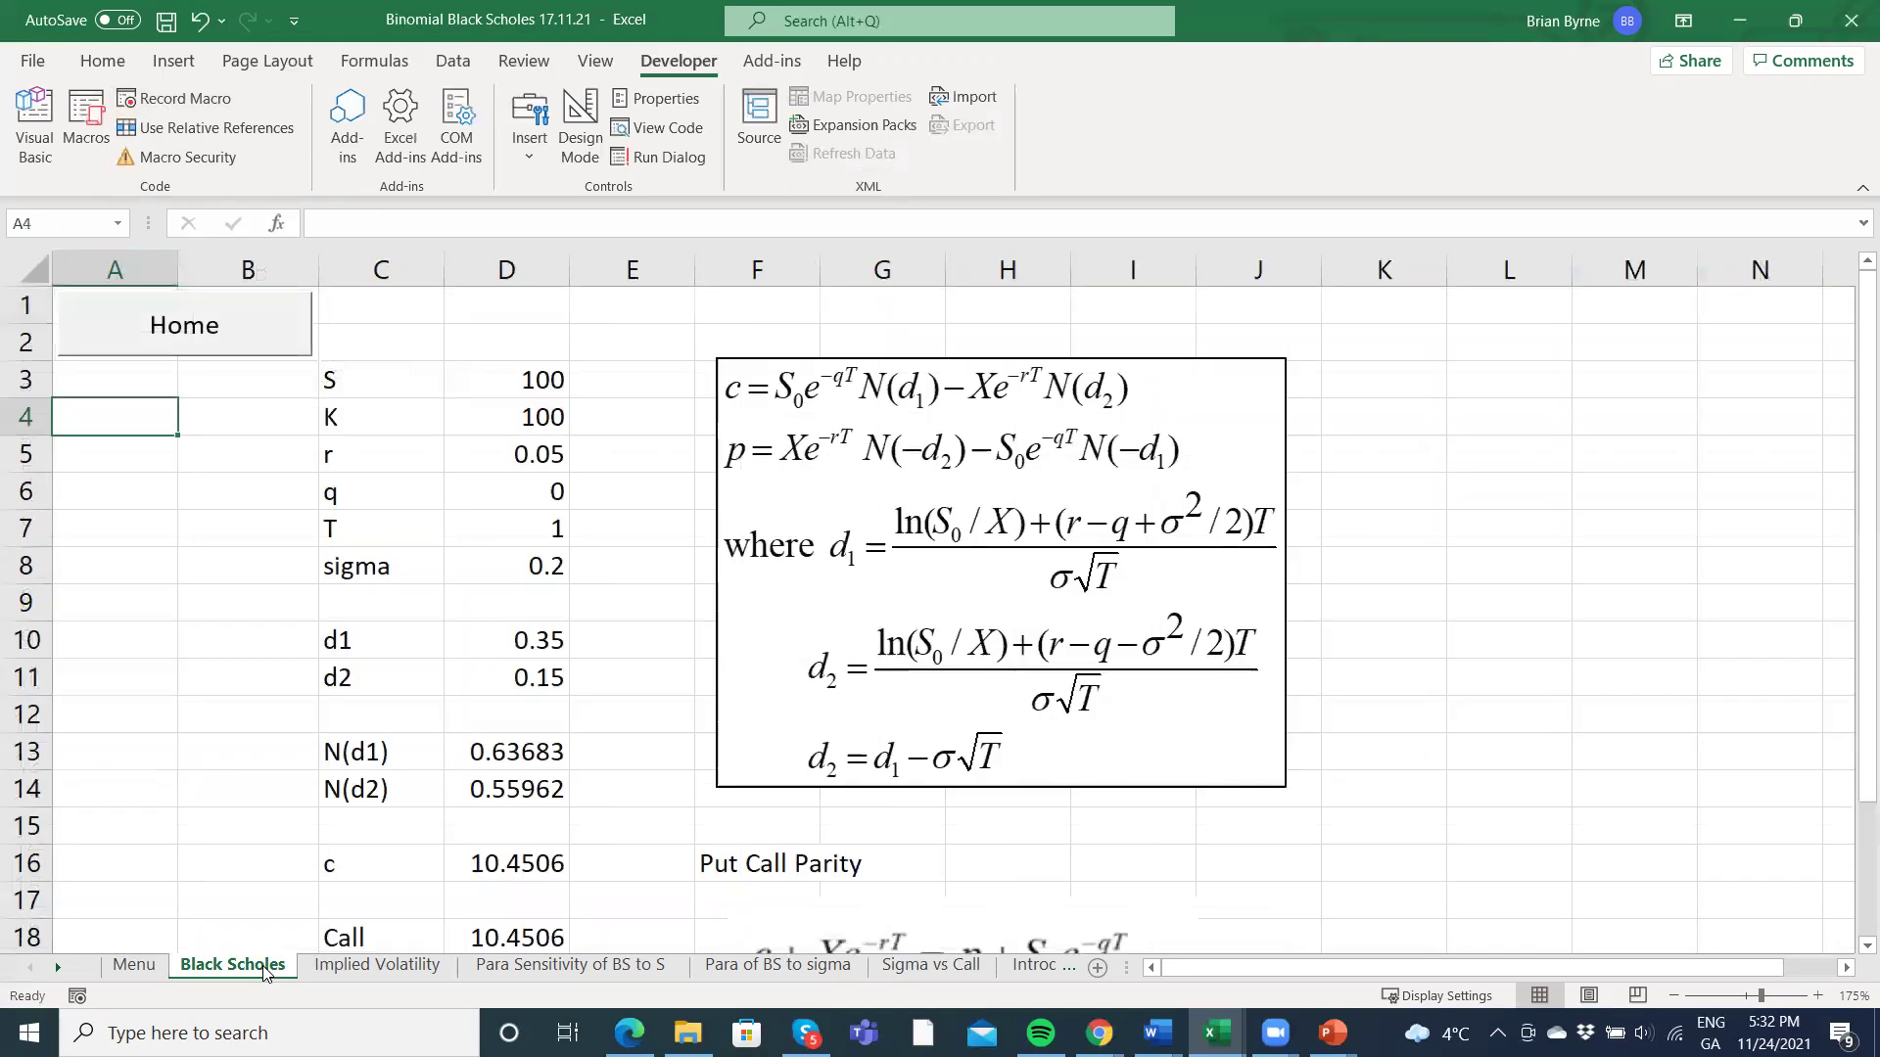
Assign Macro2 to the Home button on the Black Scholes sheet.
right_click(198, 338)
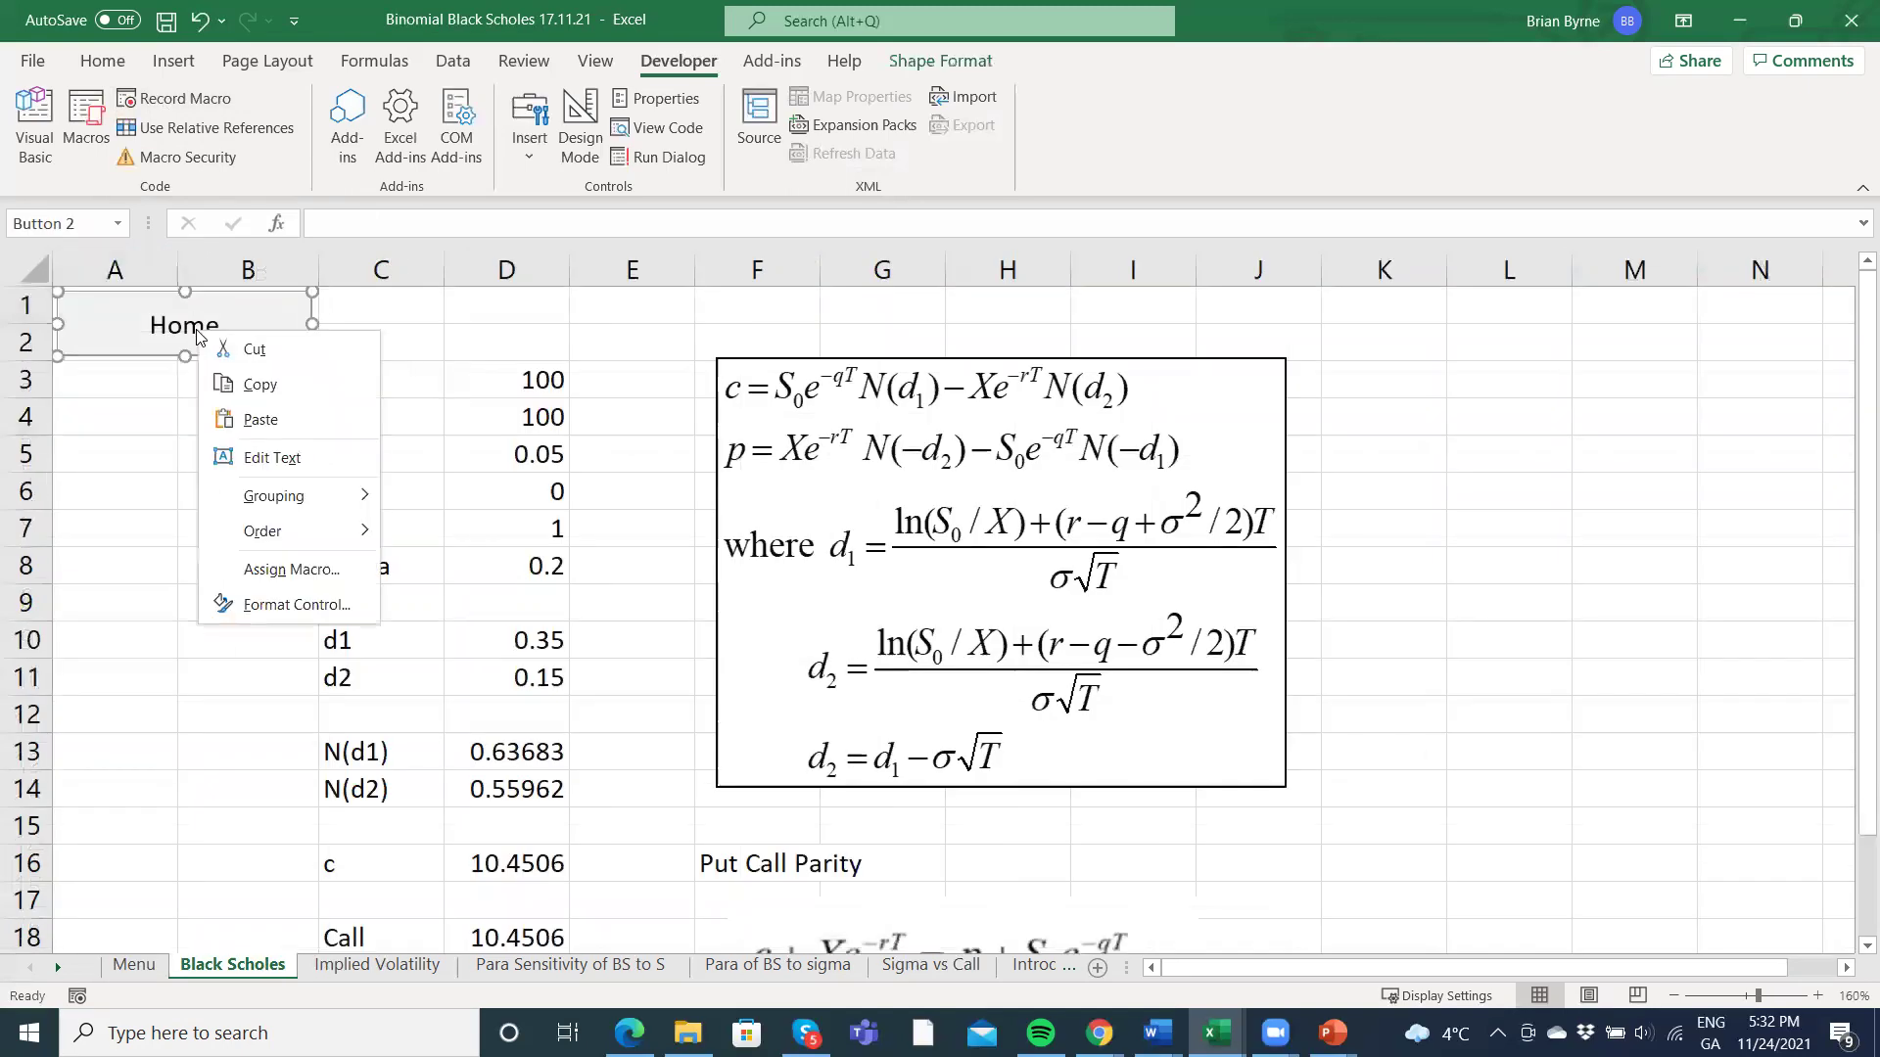
click(295, 458)
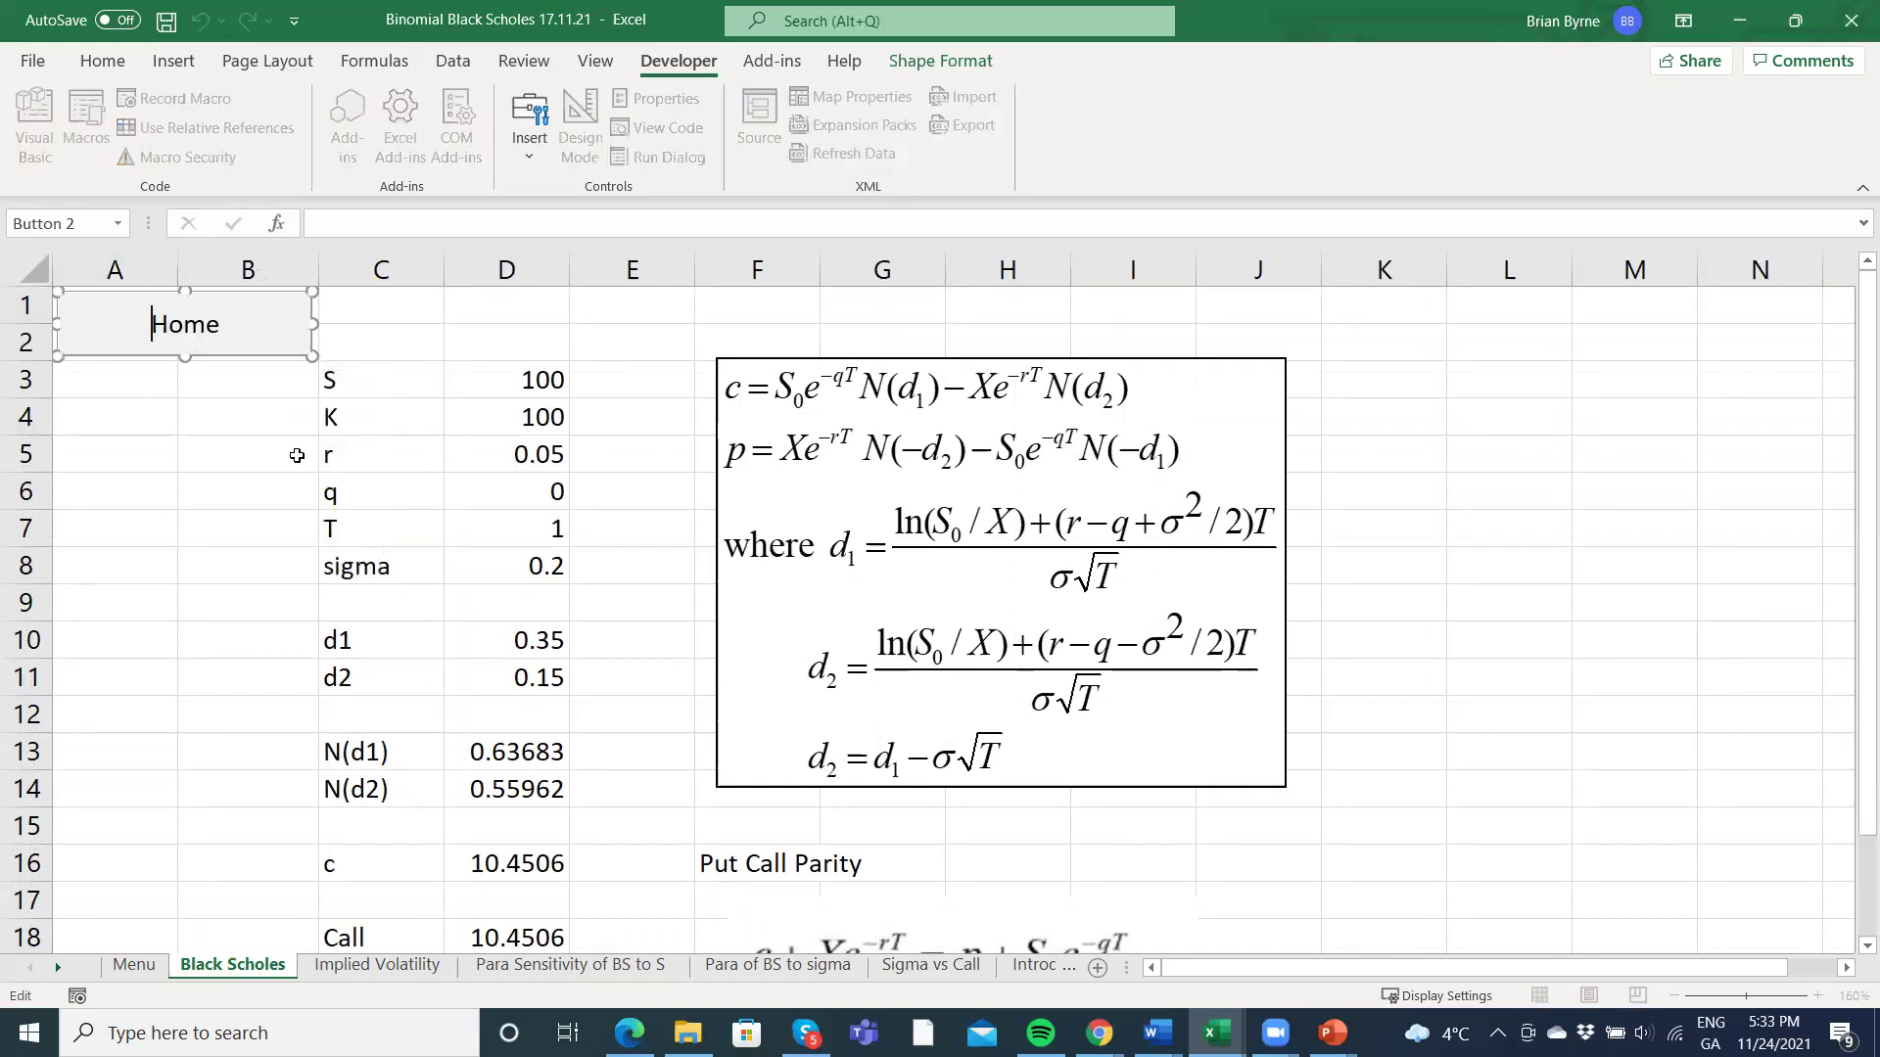
right_click(210, 342)
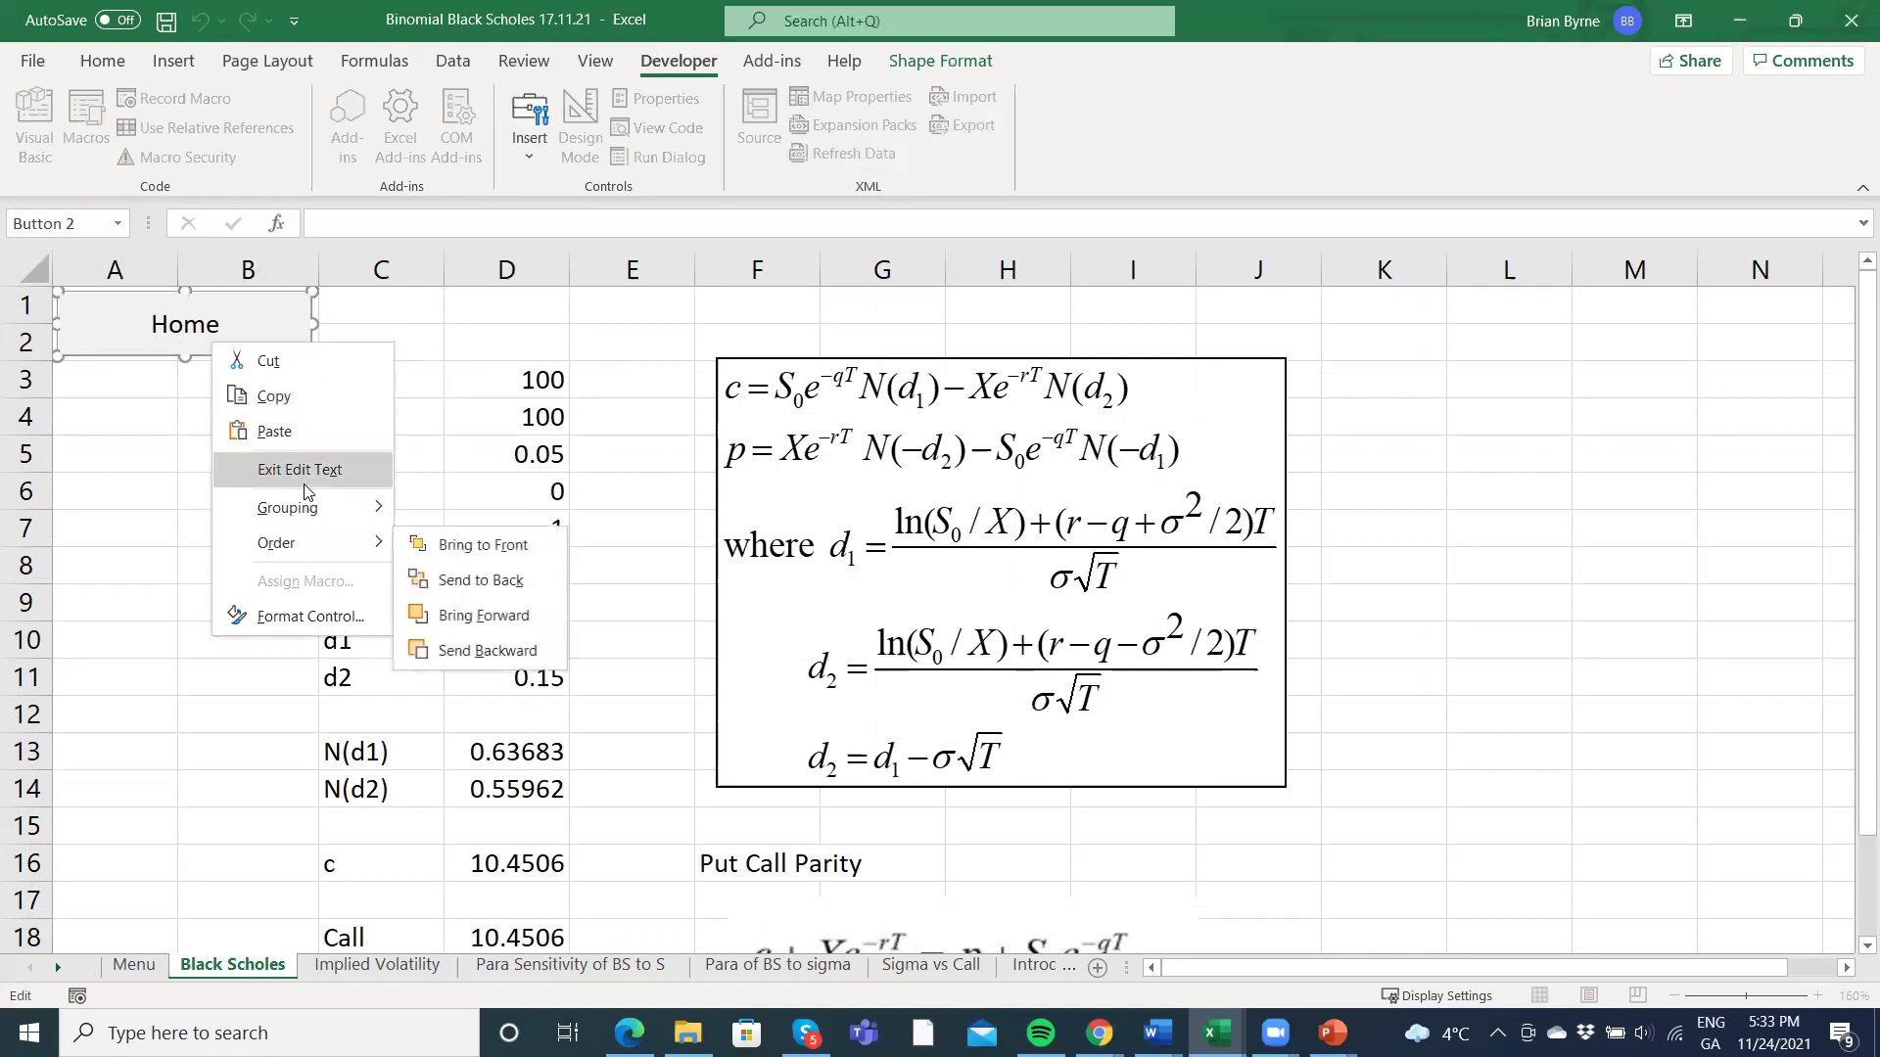
click(154, 321)
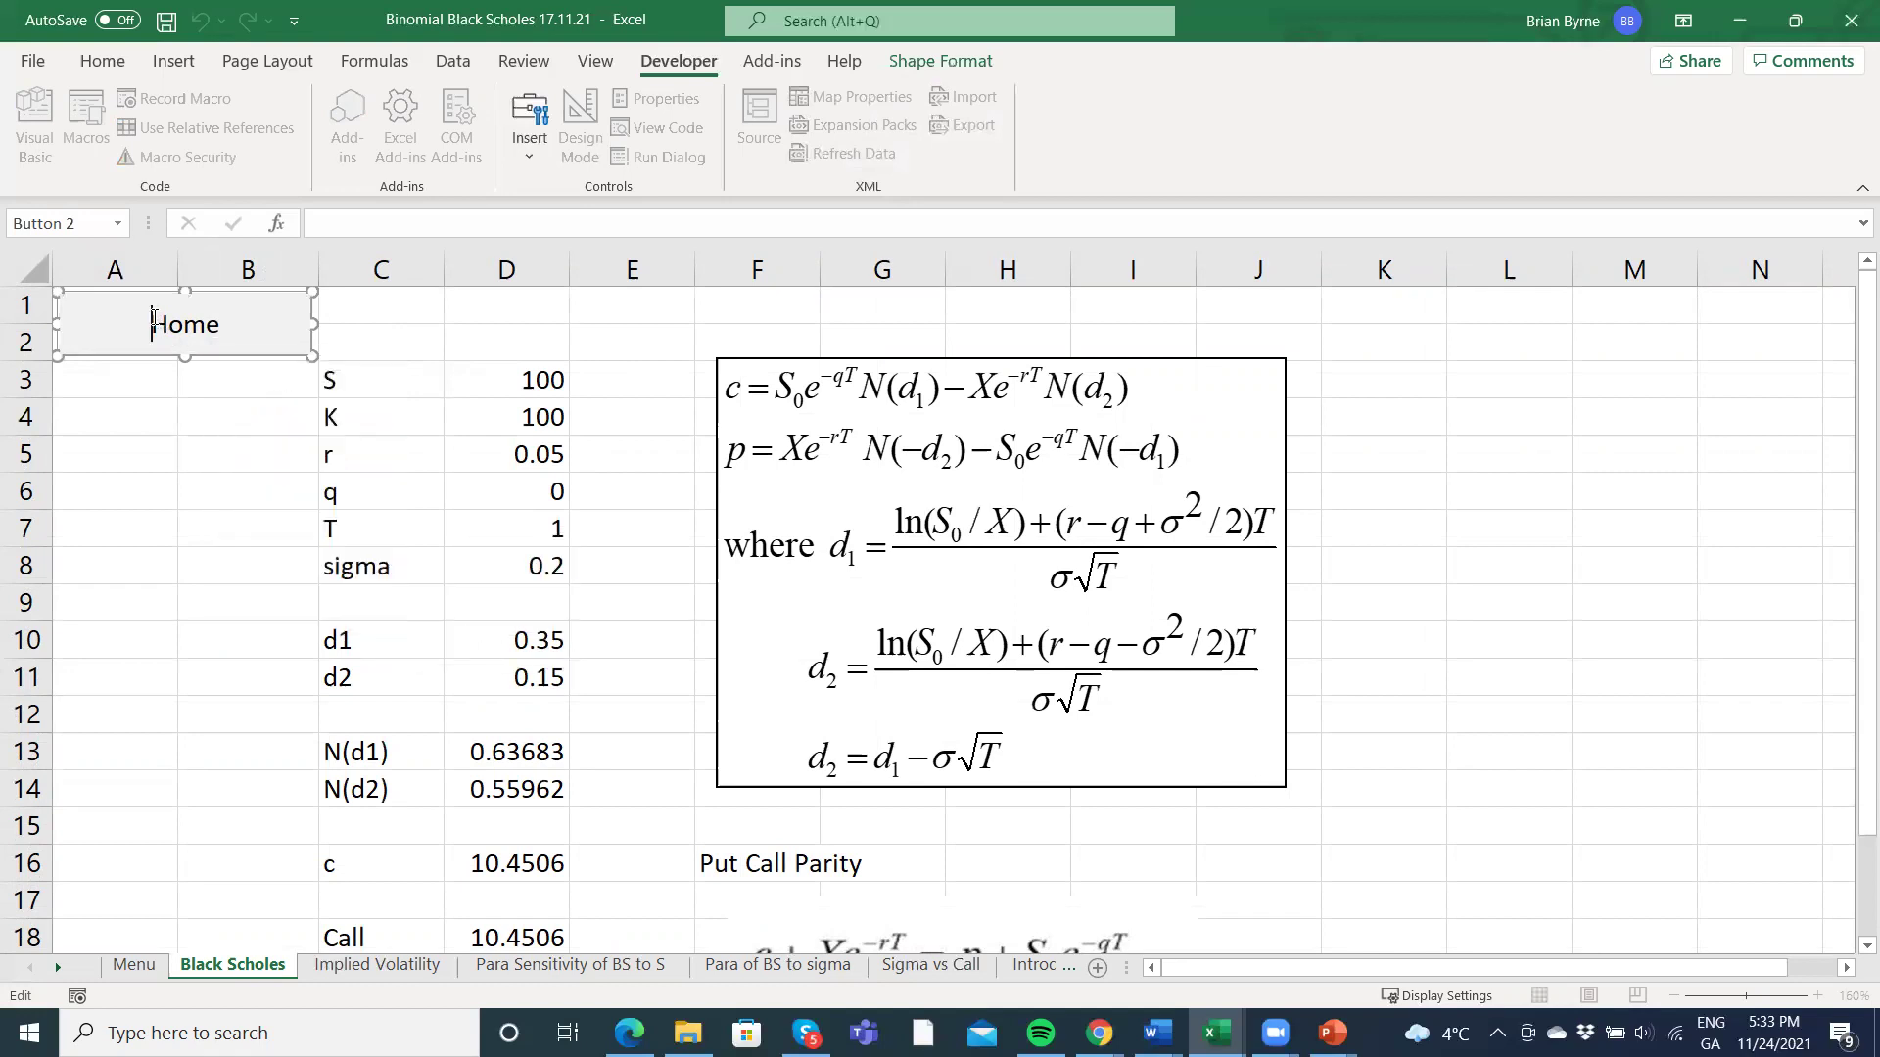
right_click(153, 319)
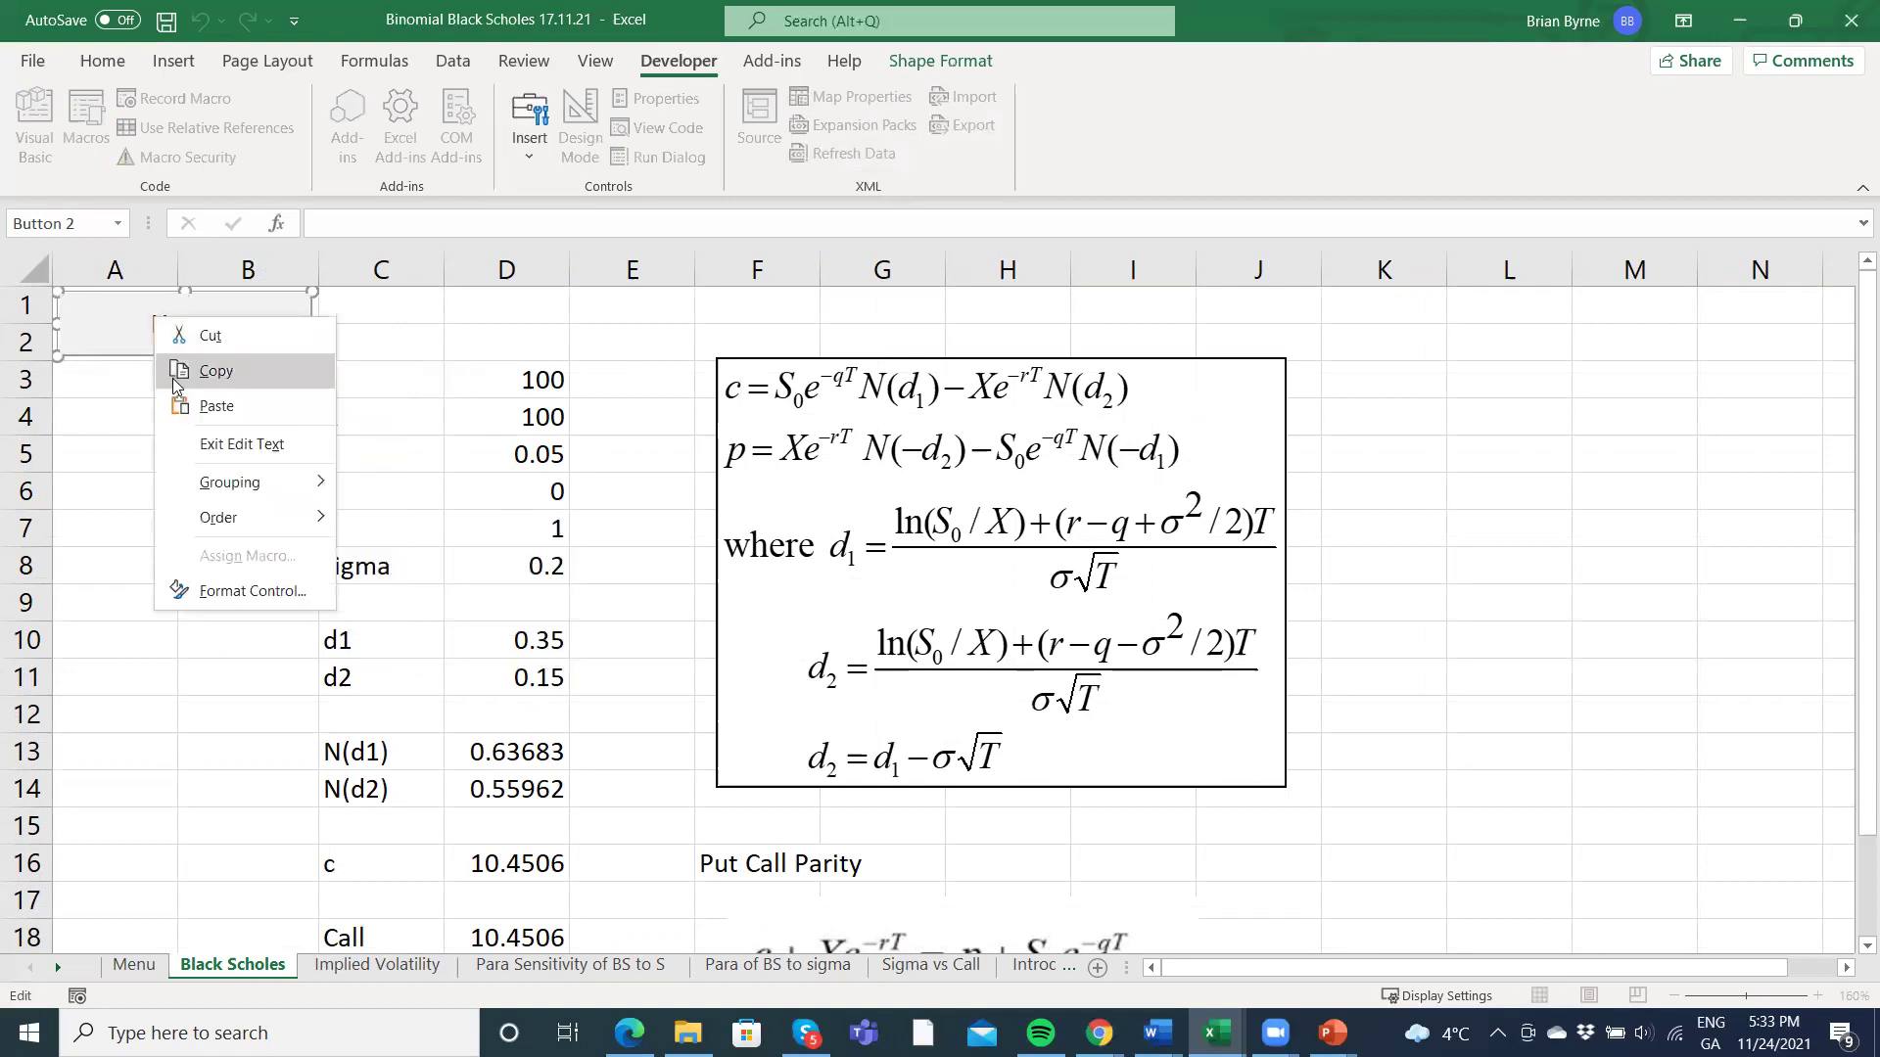
key(Escape)
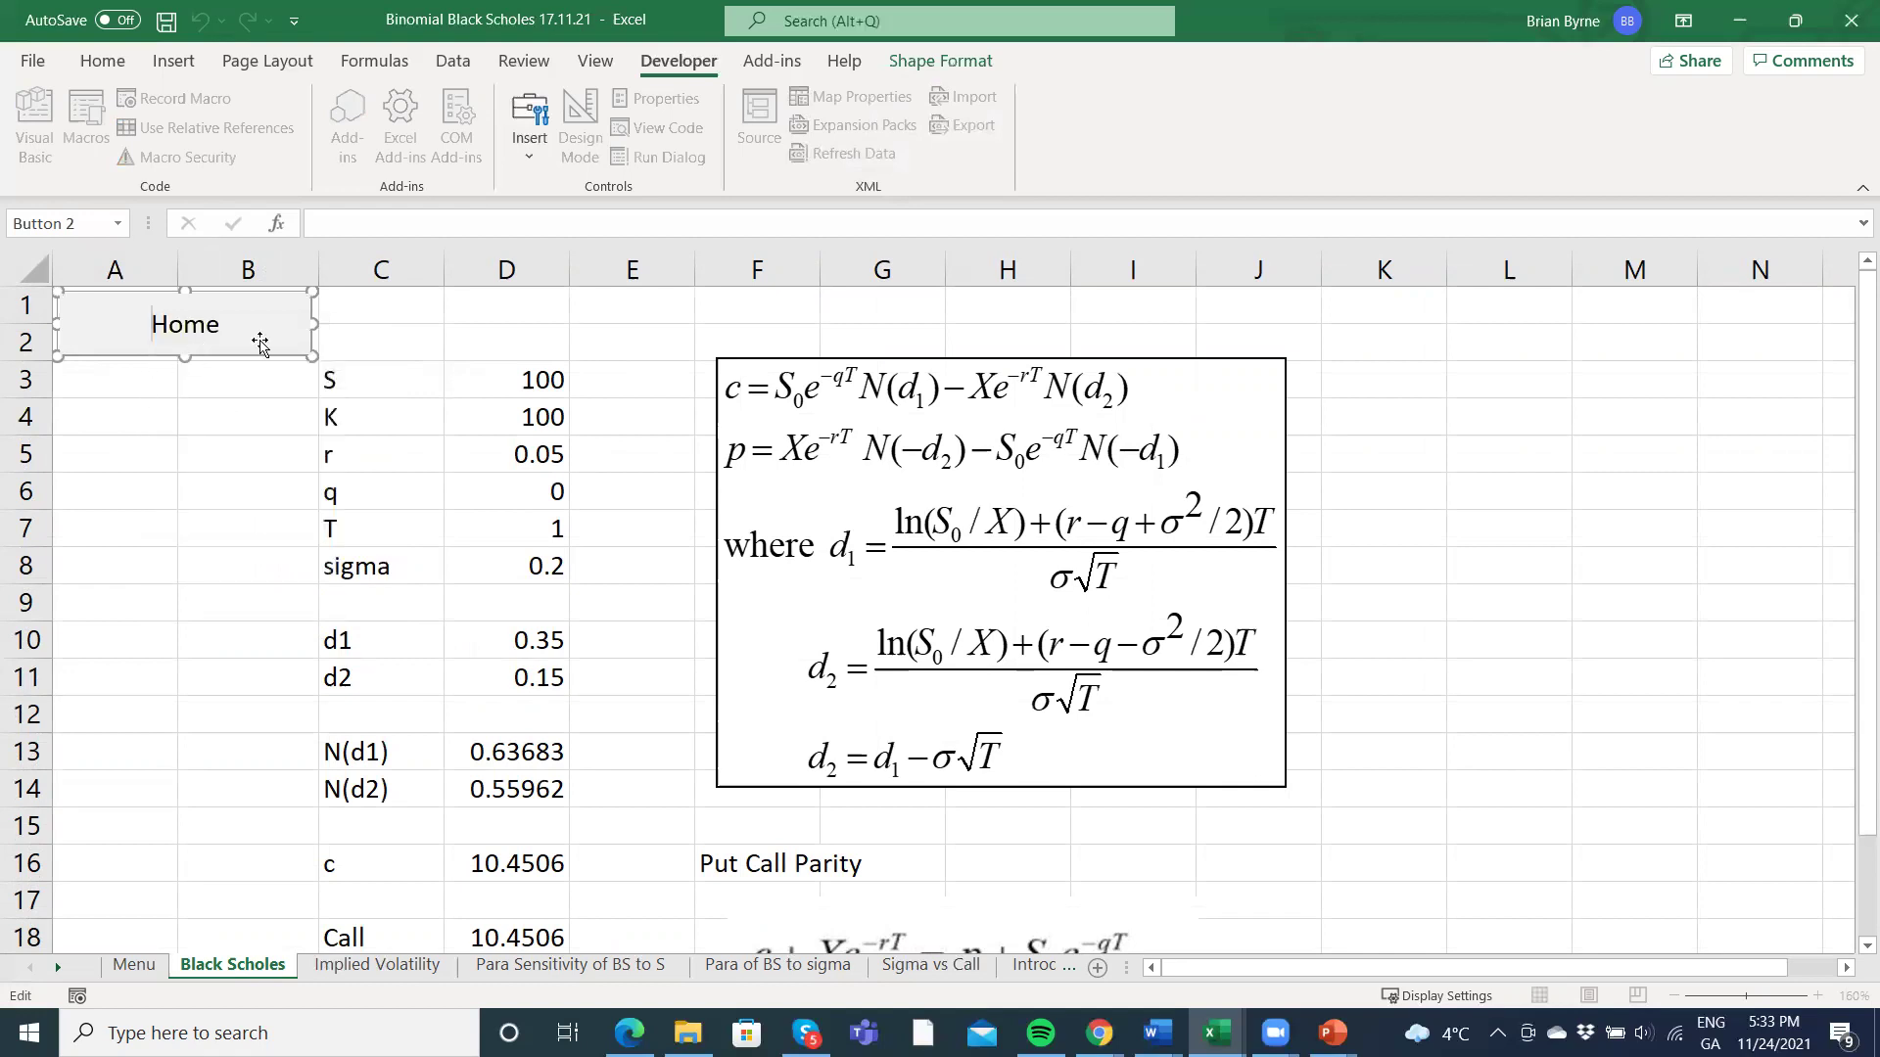
click(233, 503)
right_click(233, 342)
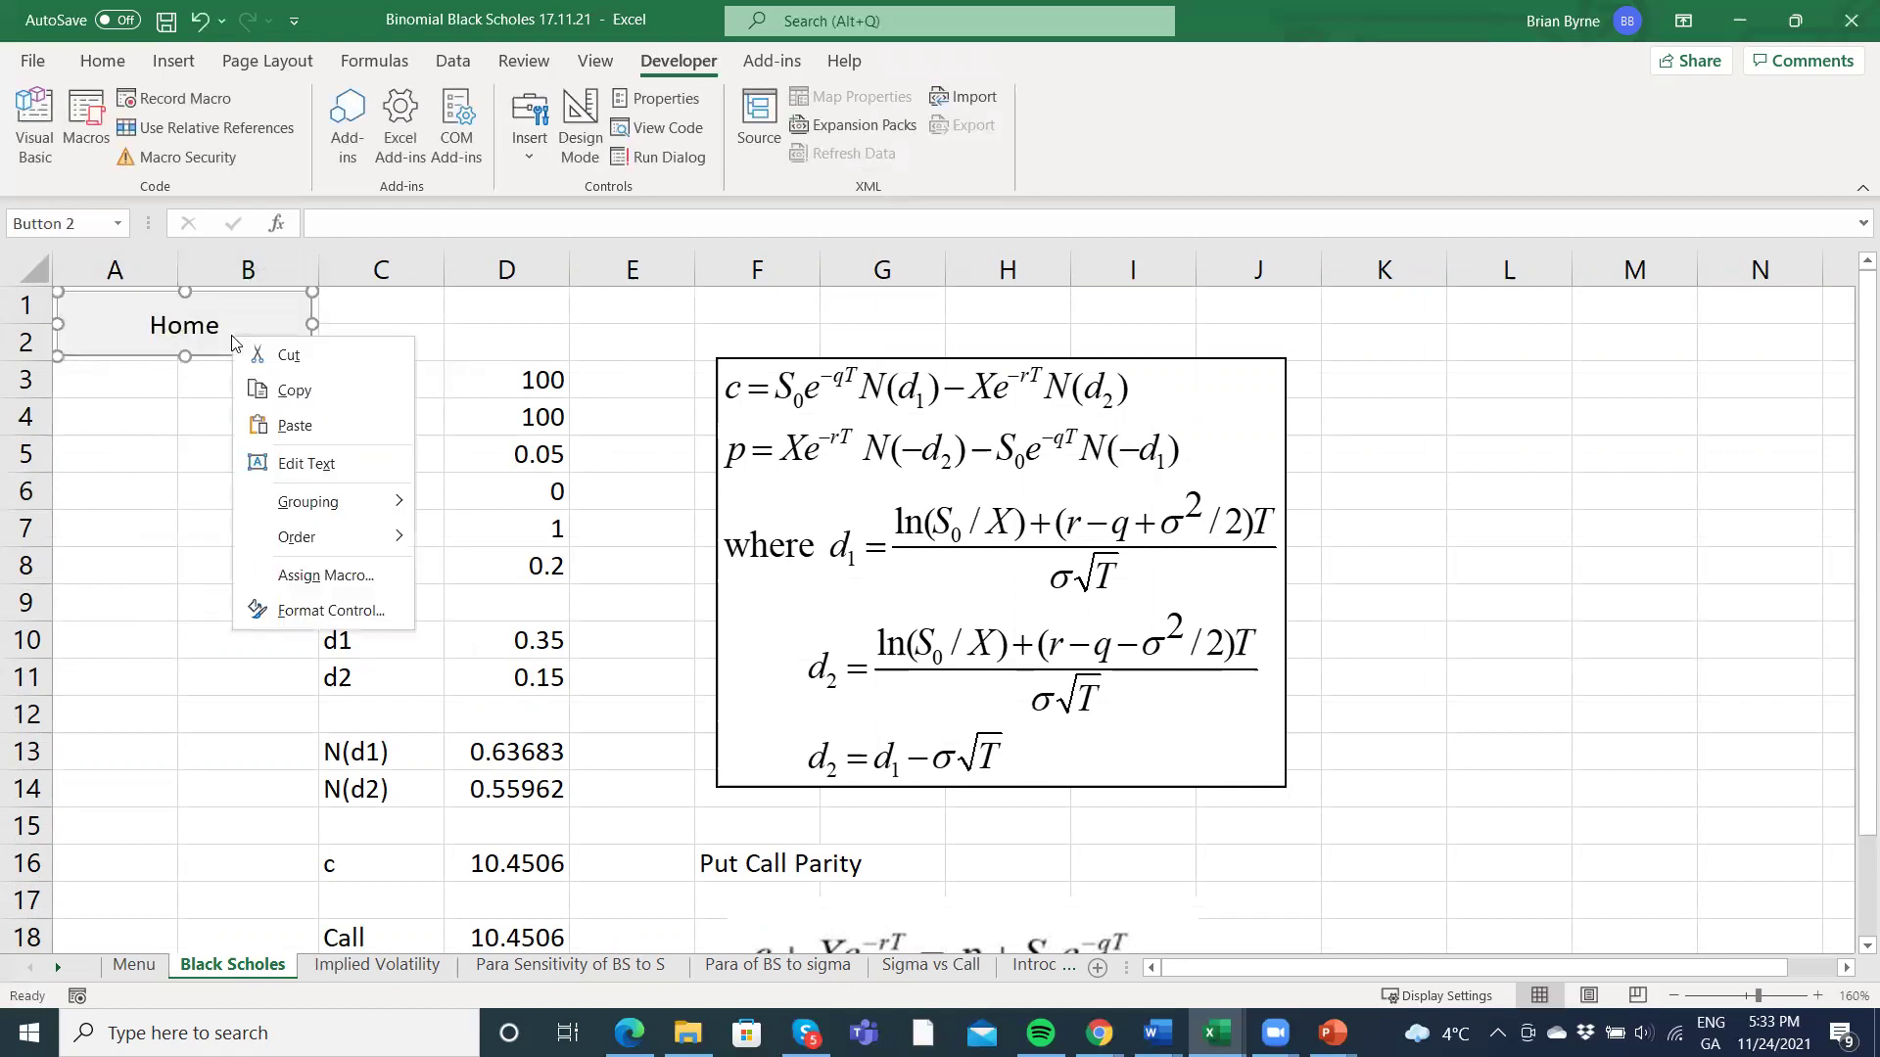
click(326, 576)
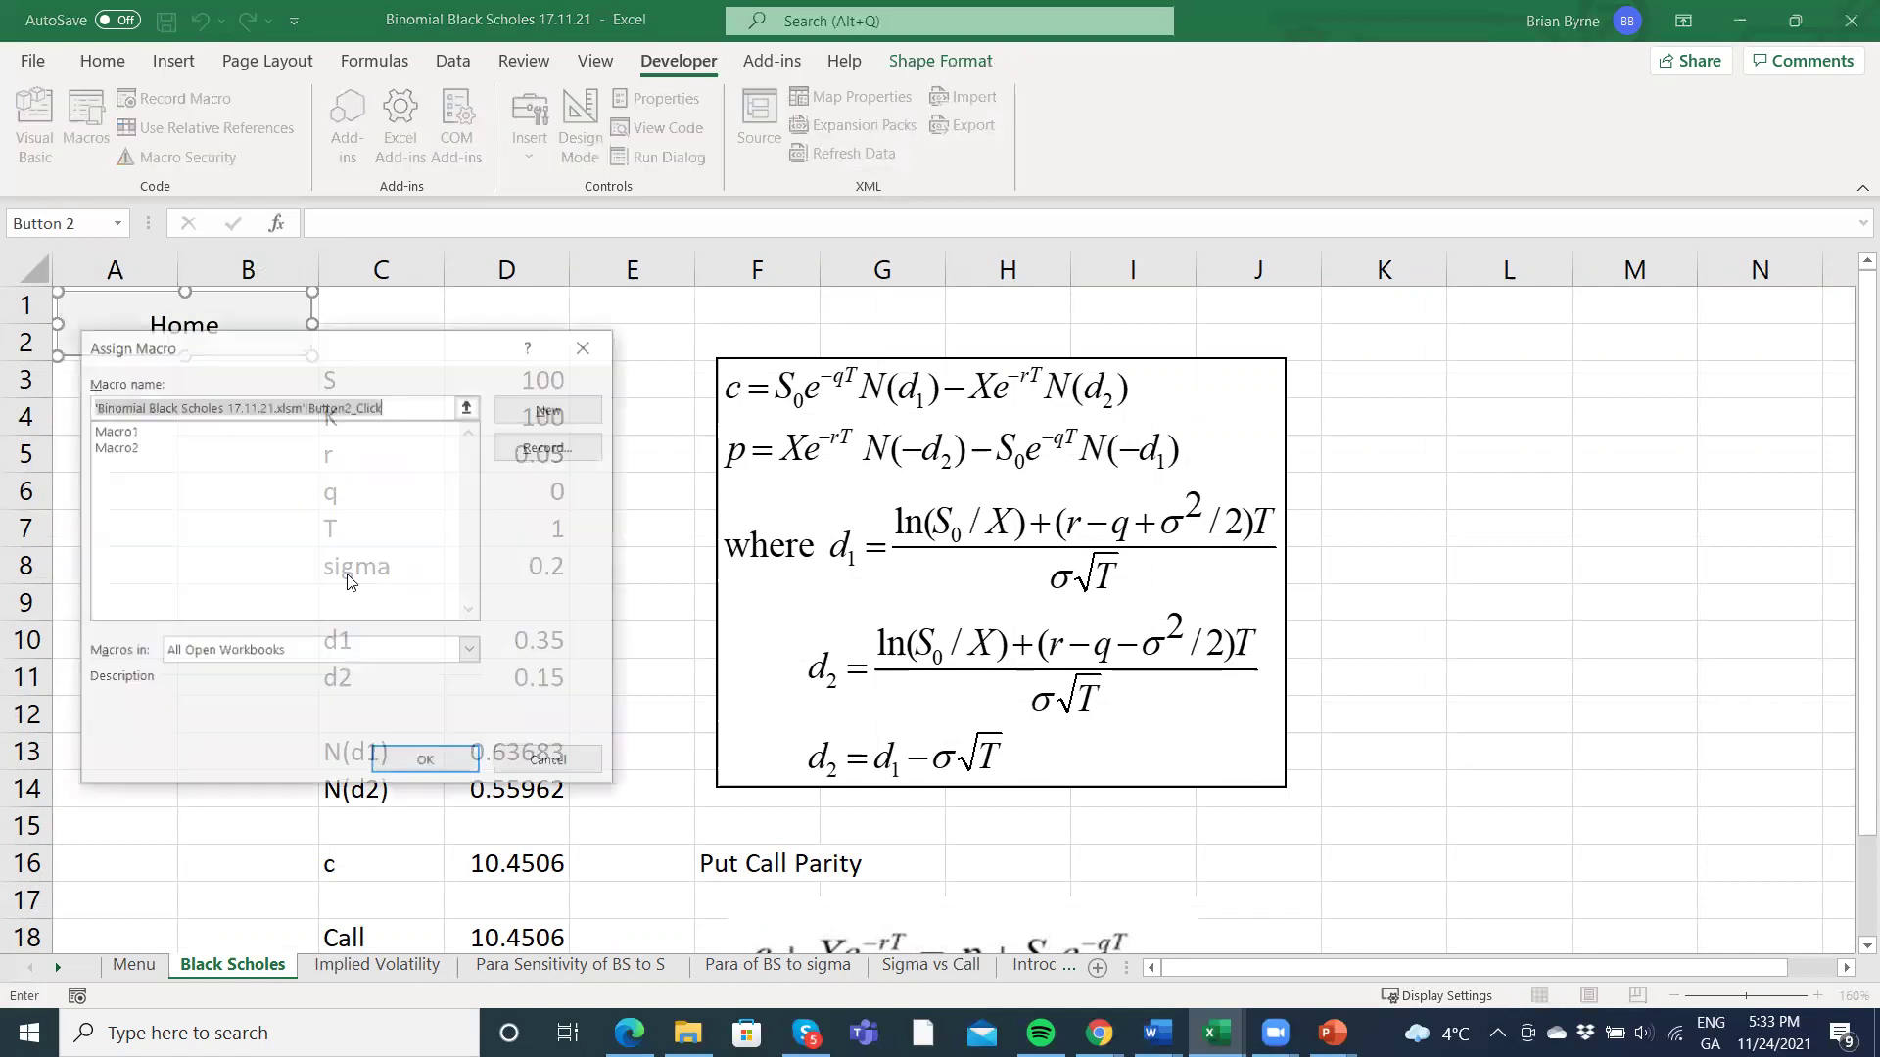
click(145, 449)
click(434, 768)
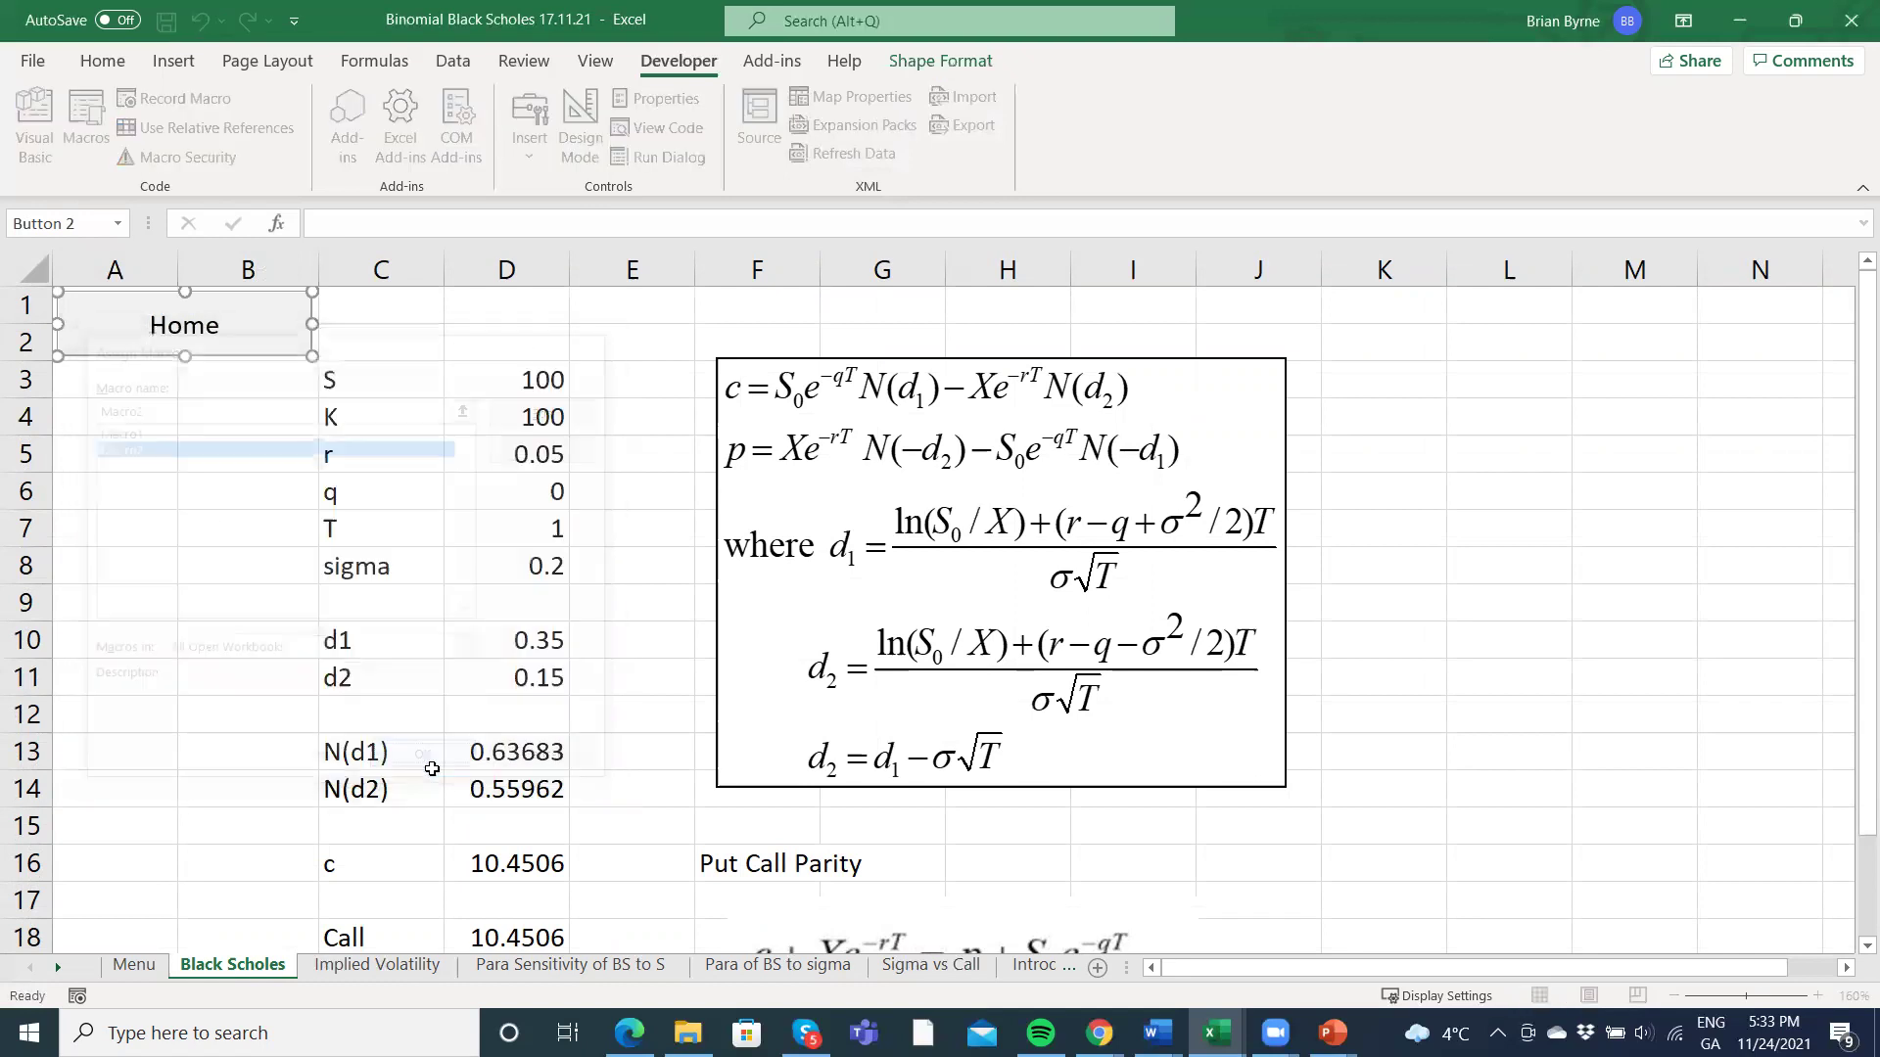
click(172, 617)
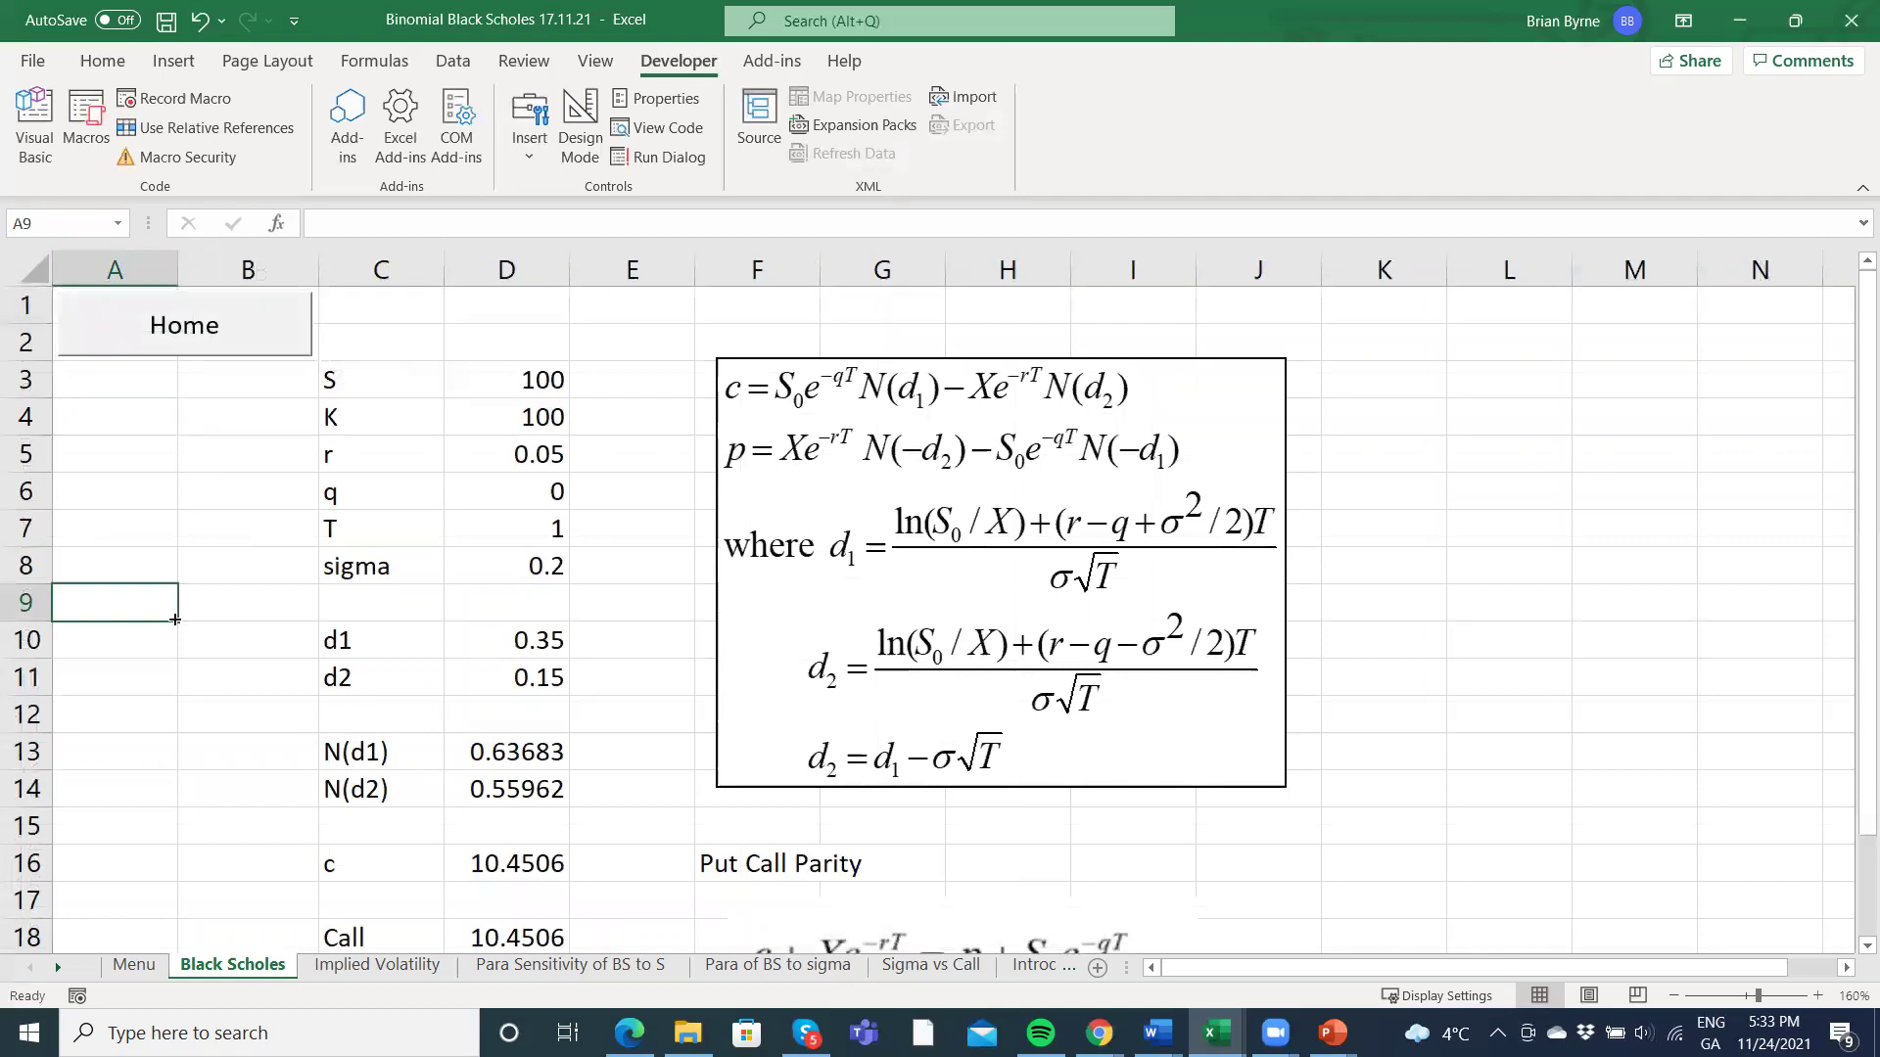
Test Home jumping to Menu, then visit Implied Volatility and return to Menu.
click(174, 345)
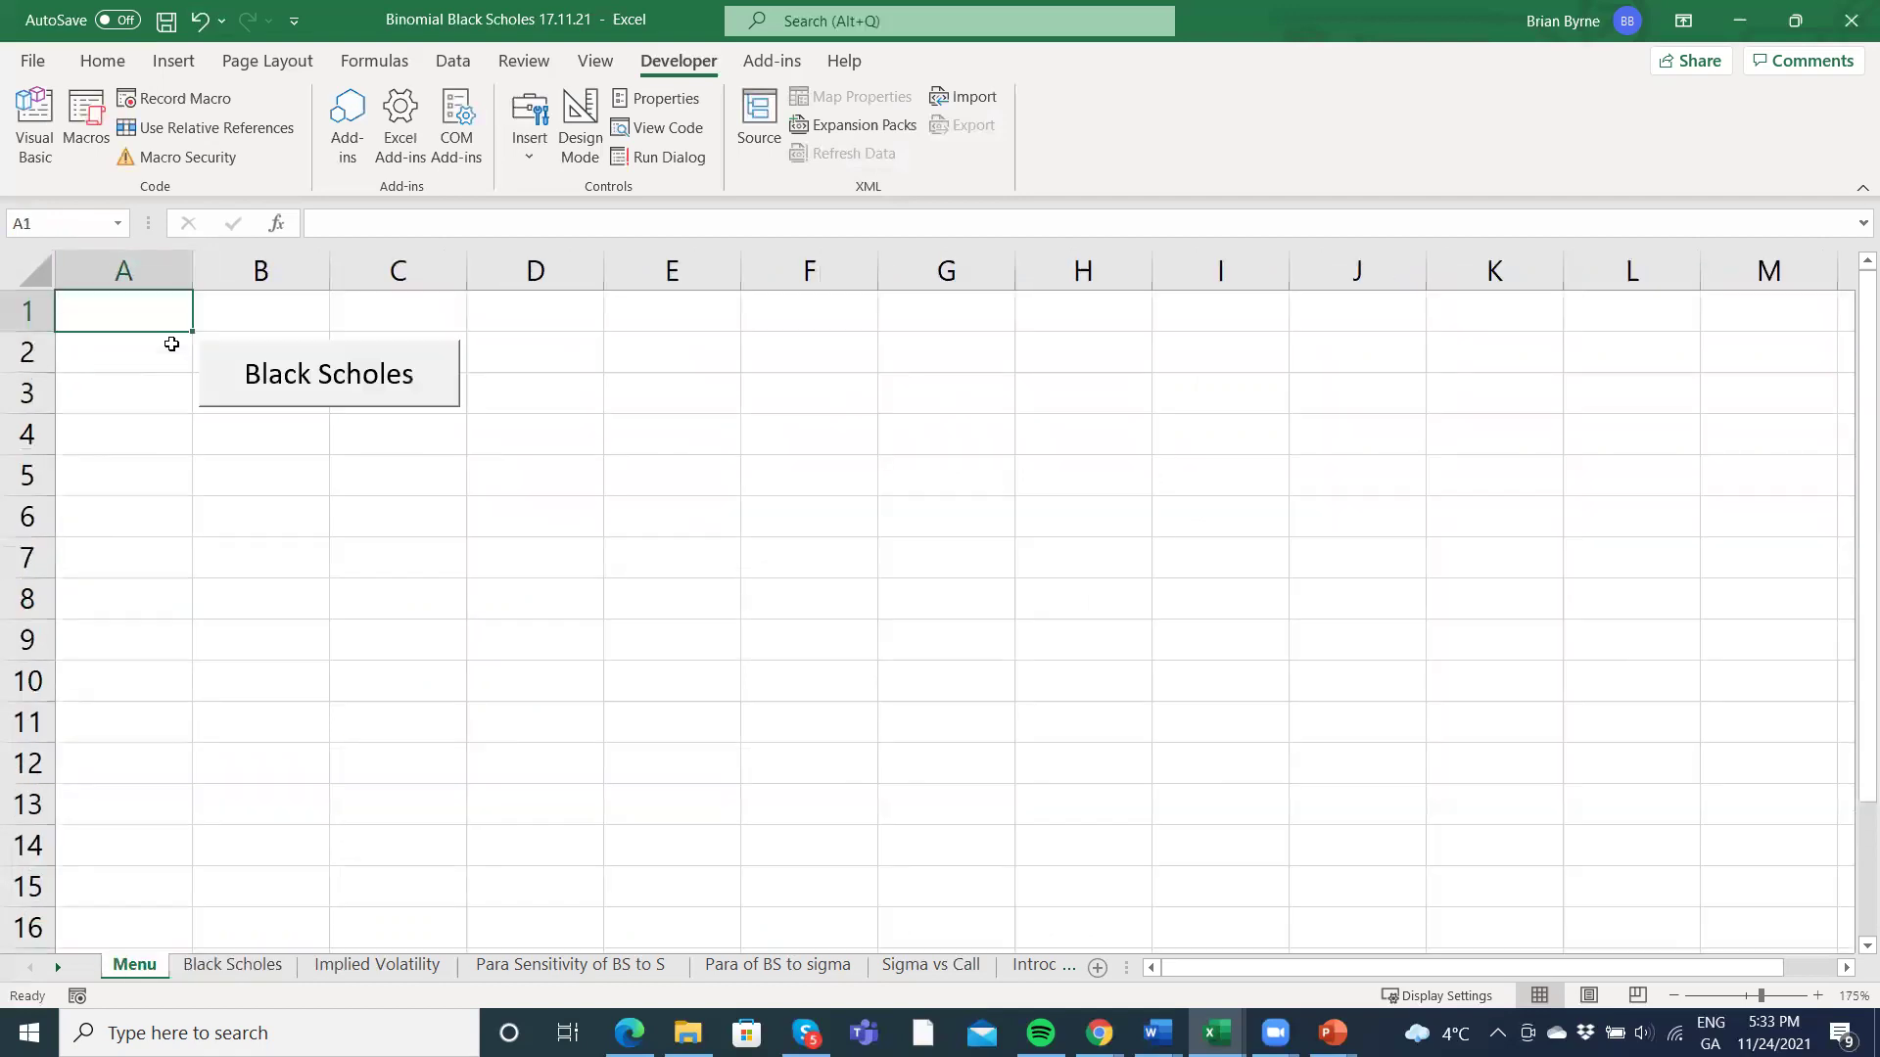
click(381, 968)
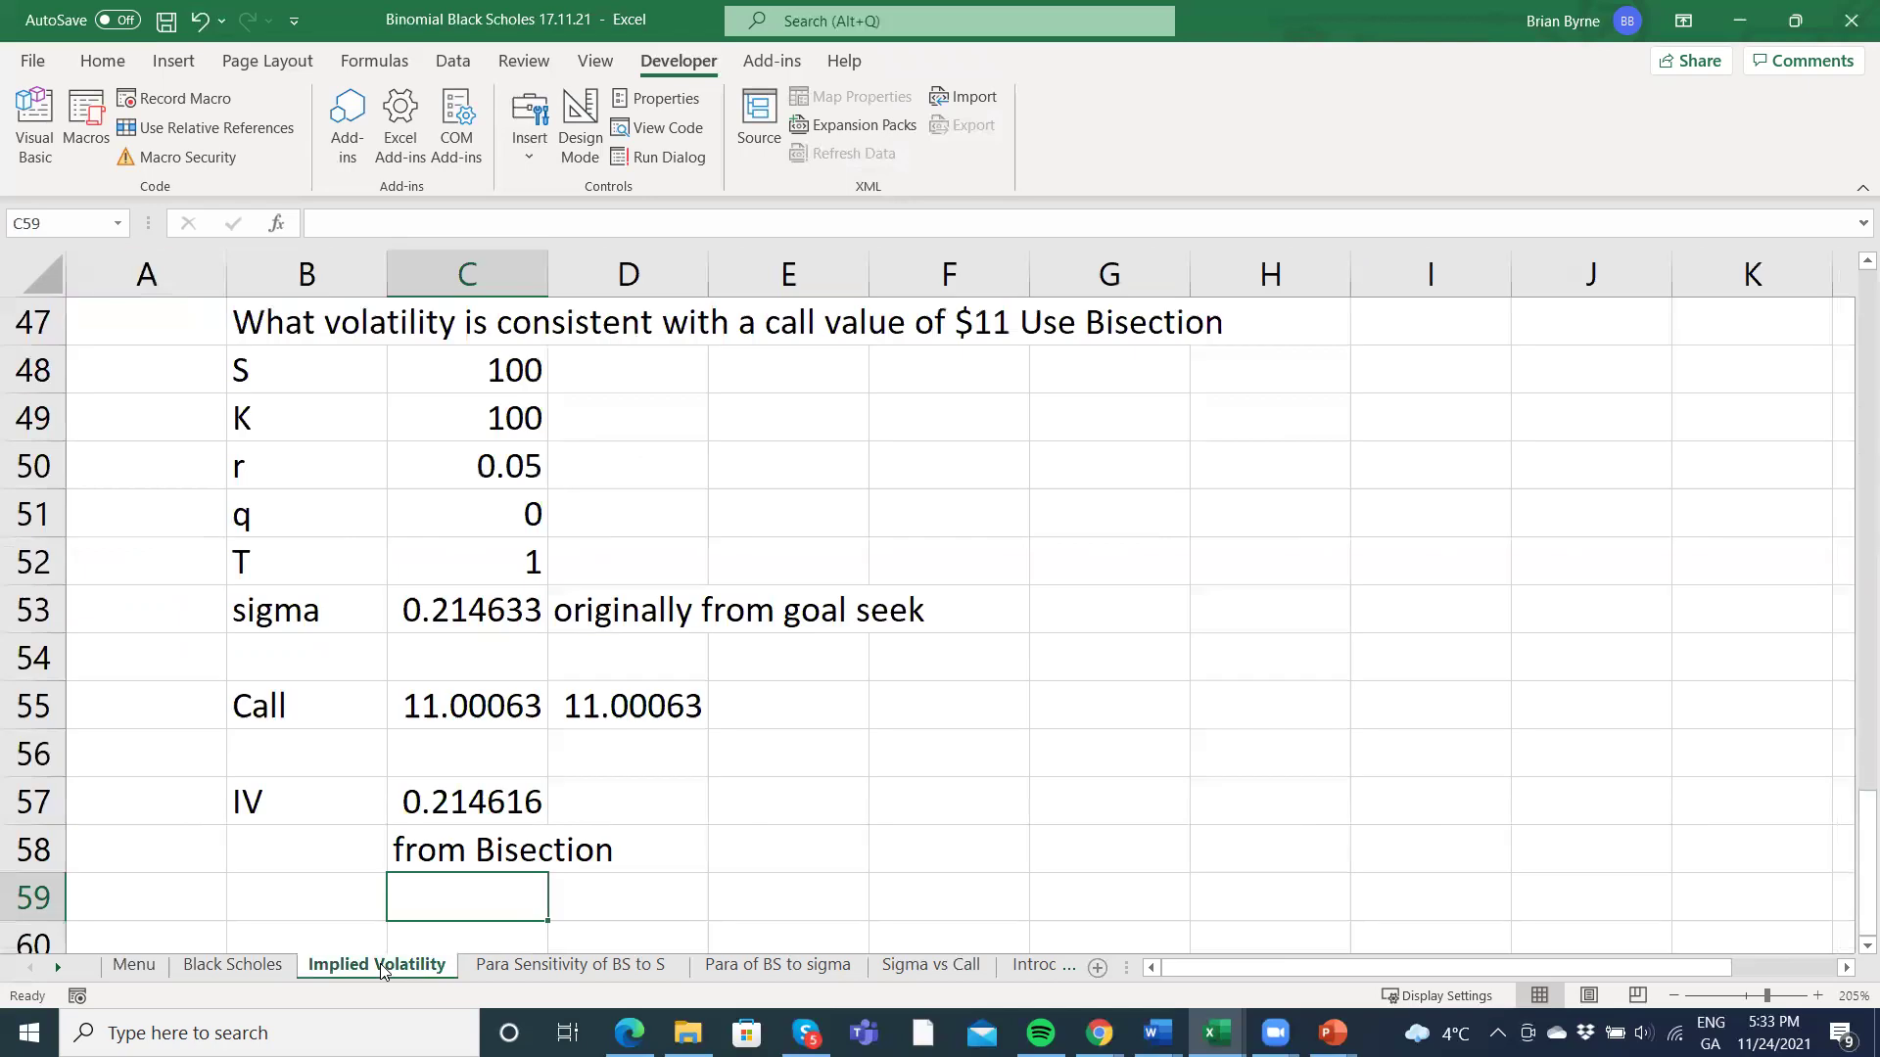
click(146, 969)
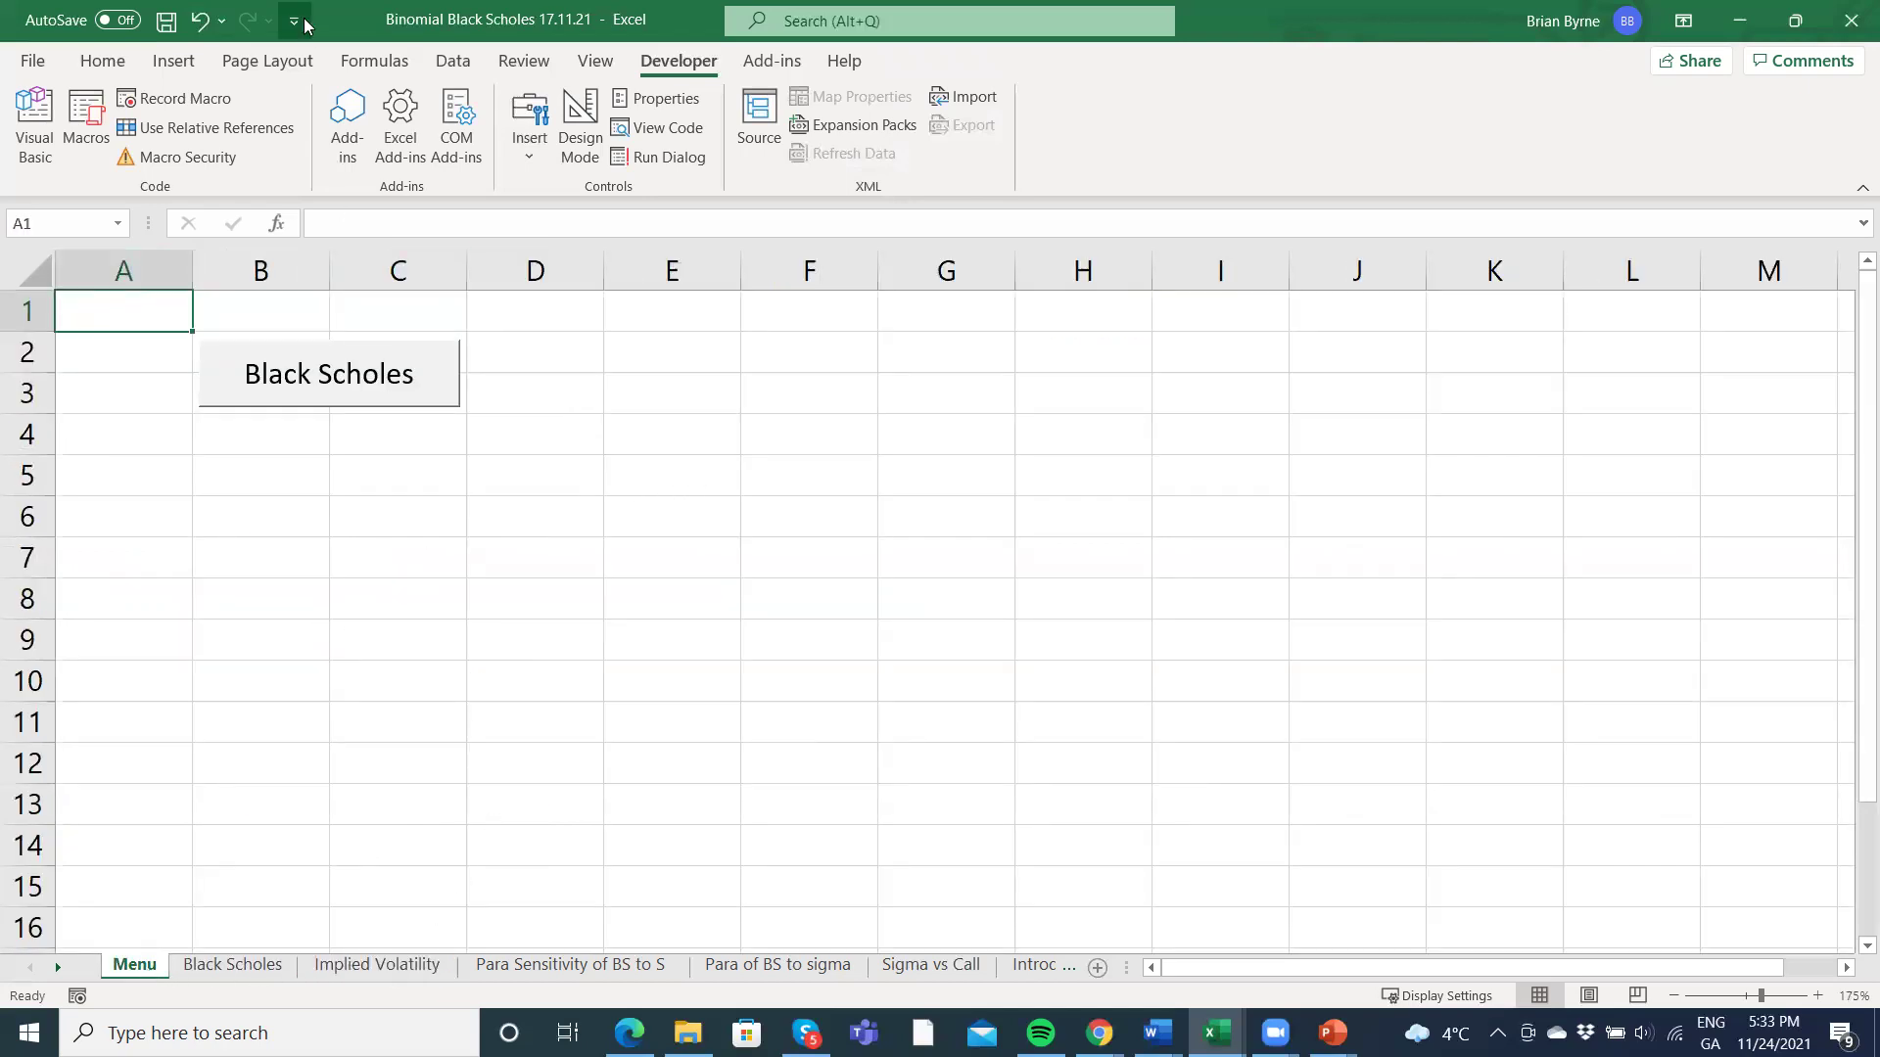
Insert a second form-control button on the Menu sheet and enlarge it.
click(535, 147)
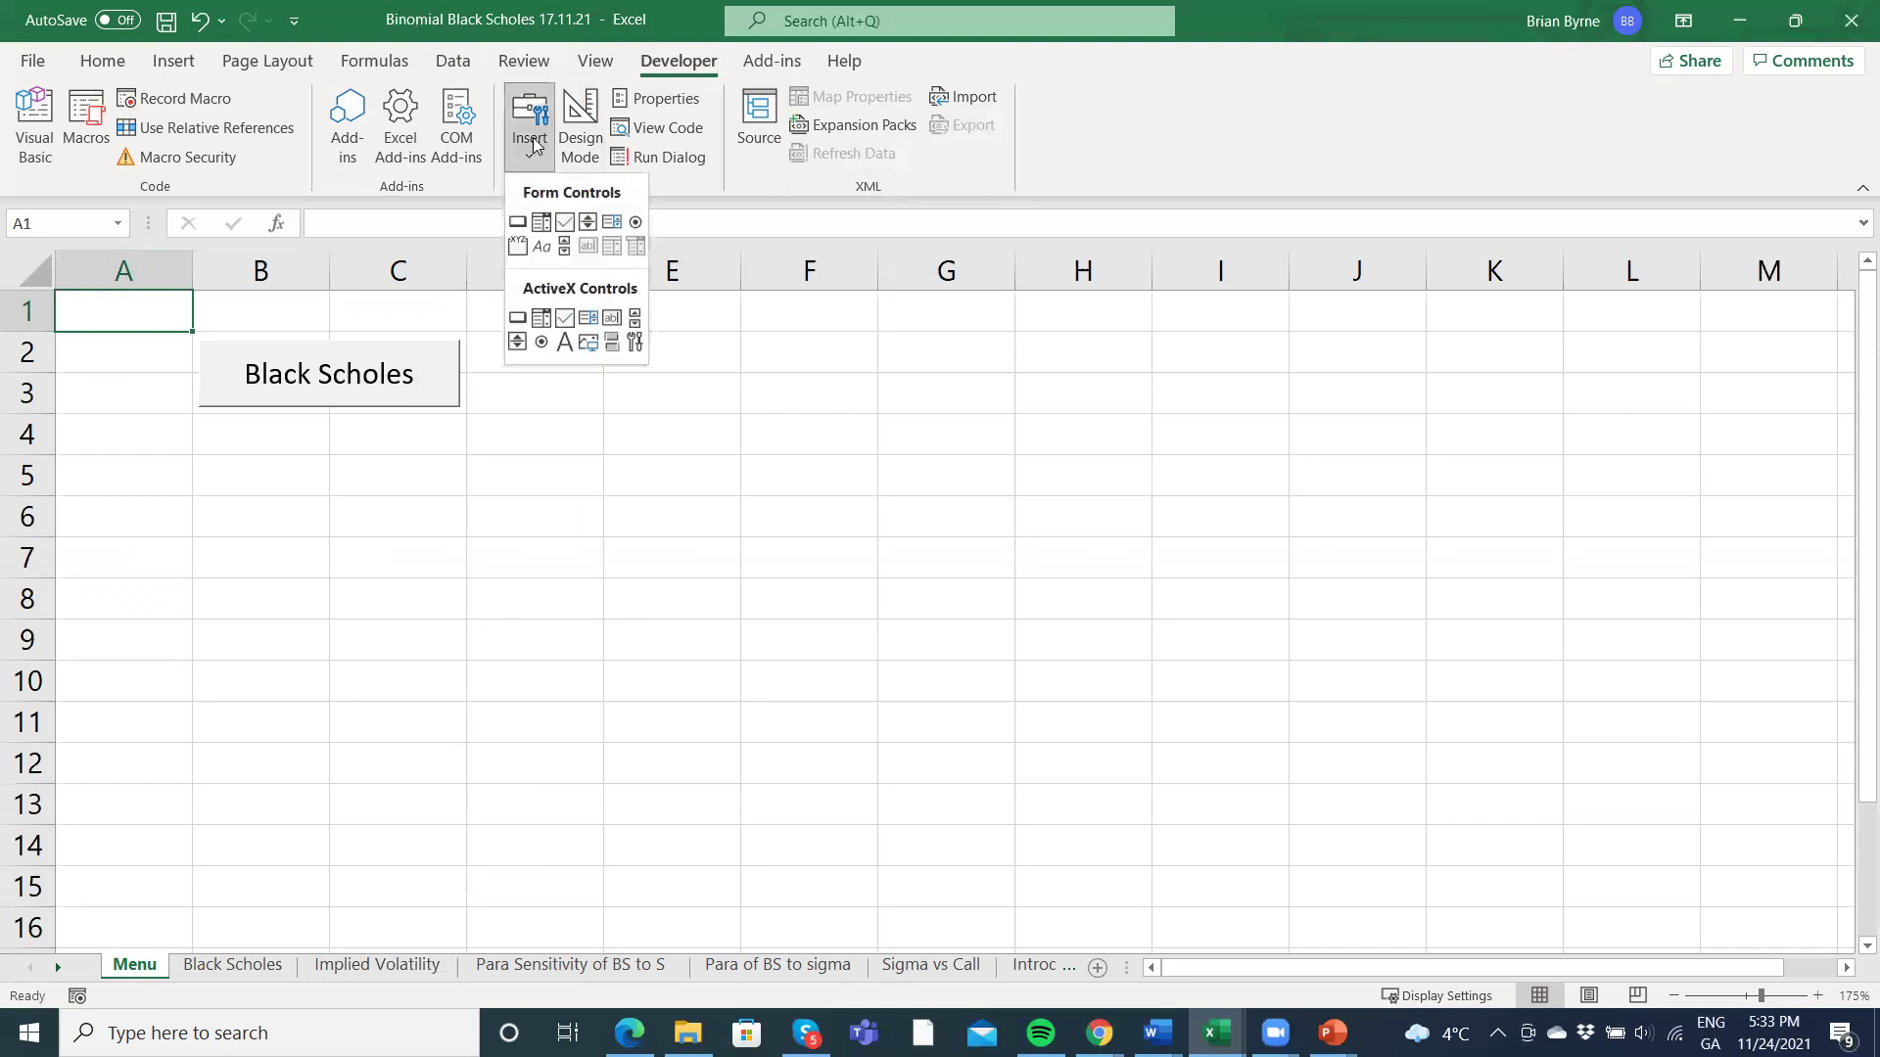
click(518, 223)
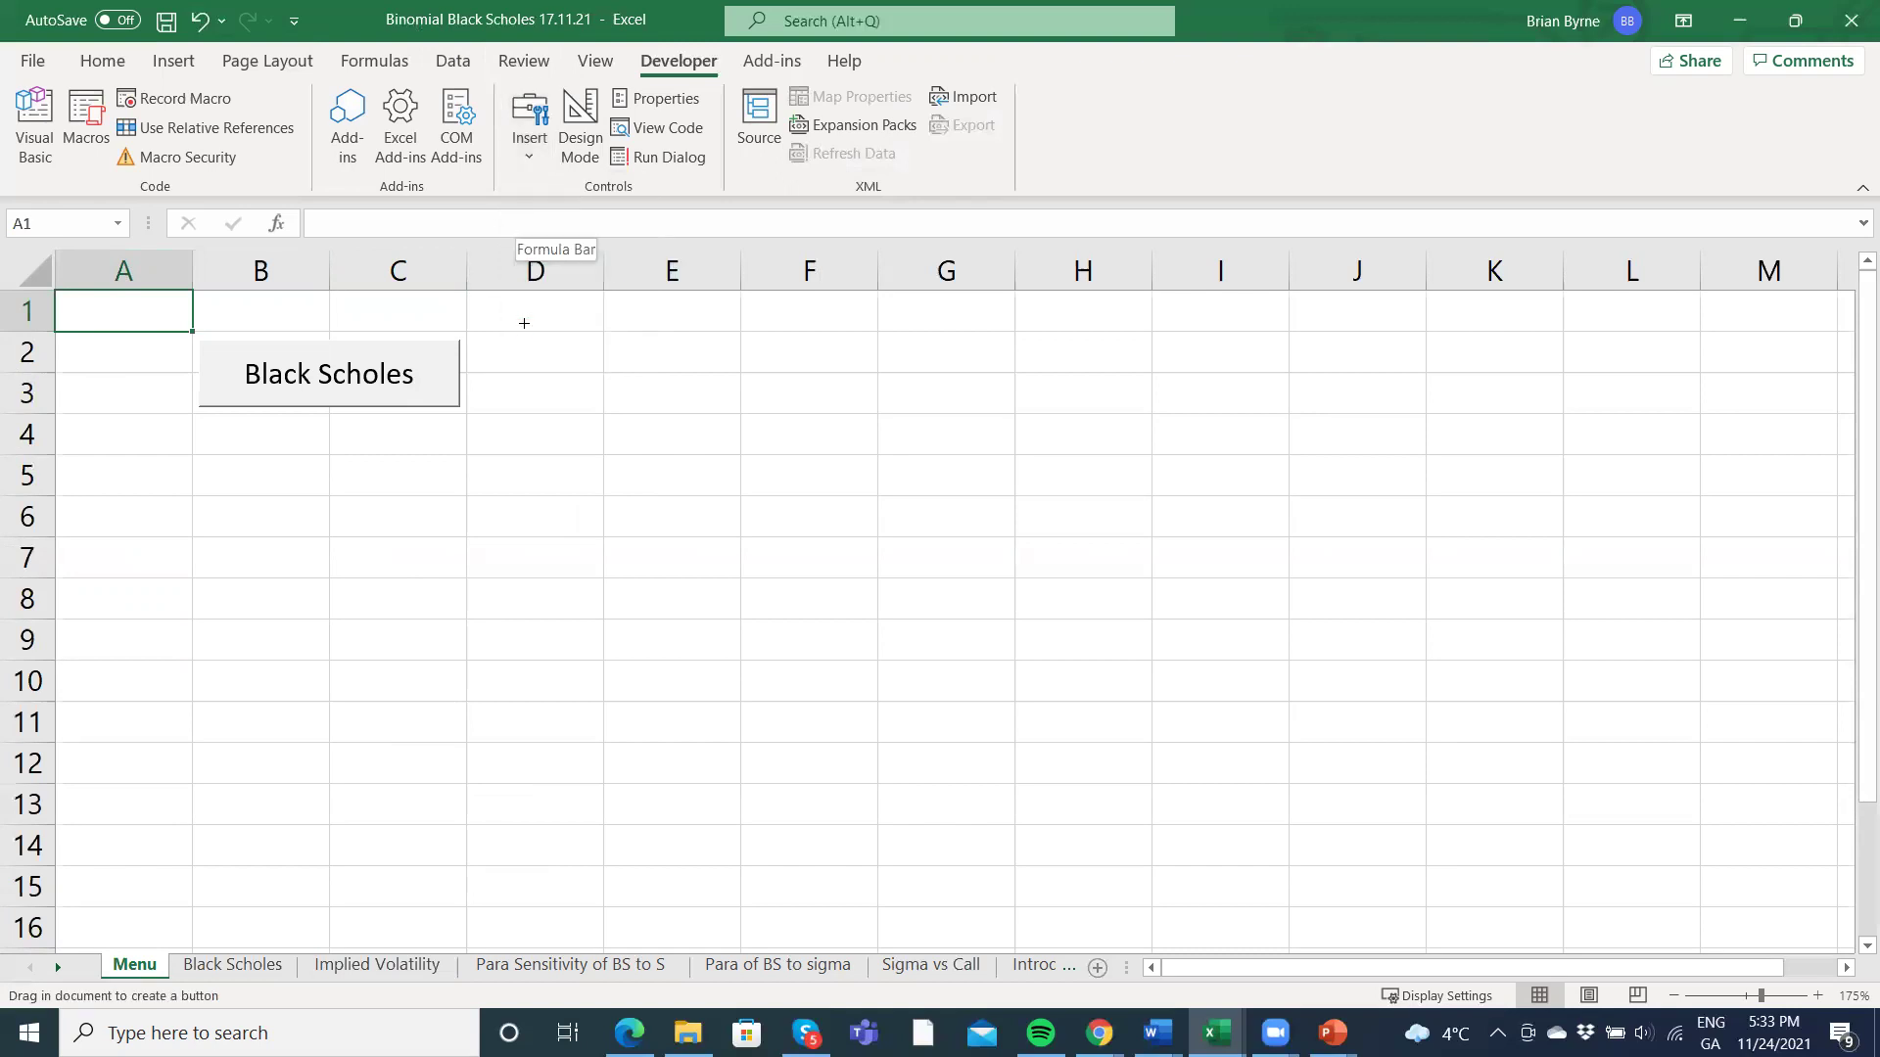
click(498, 345)
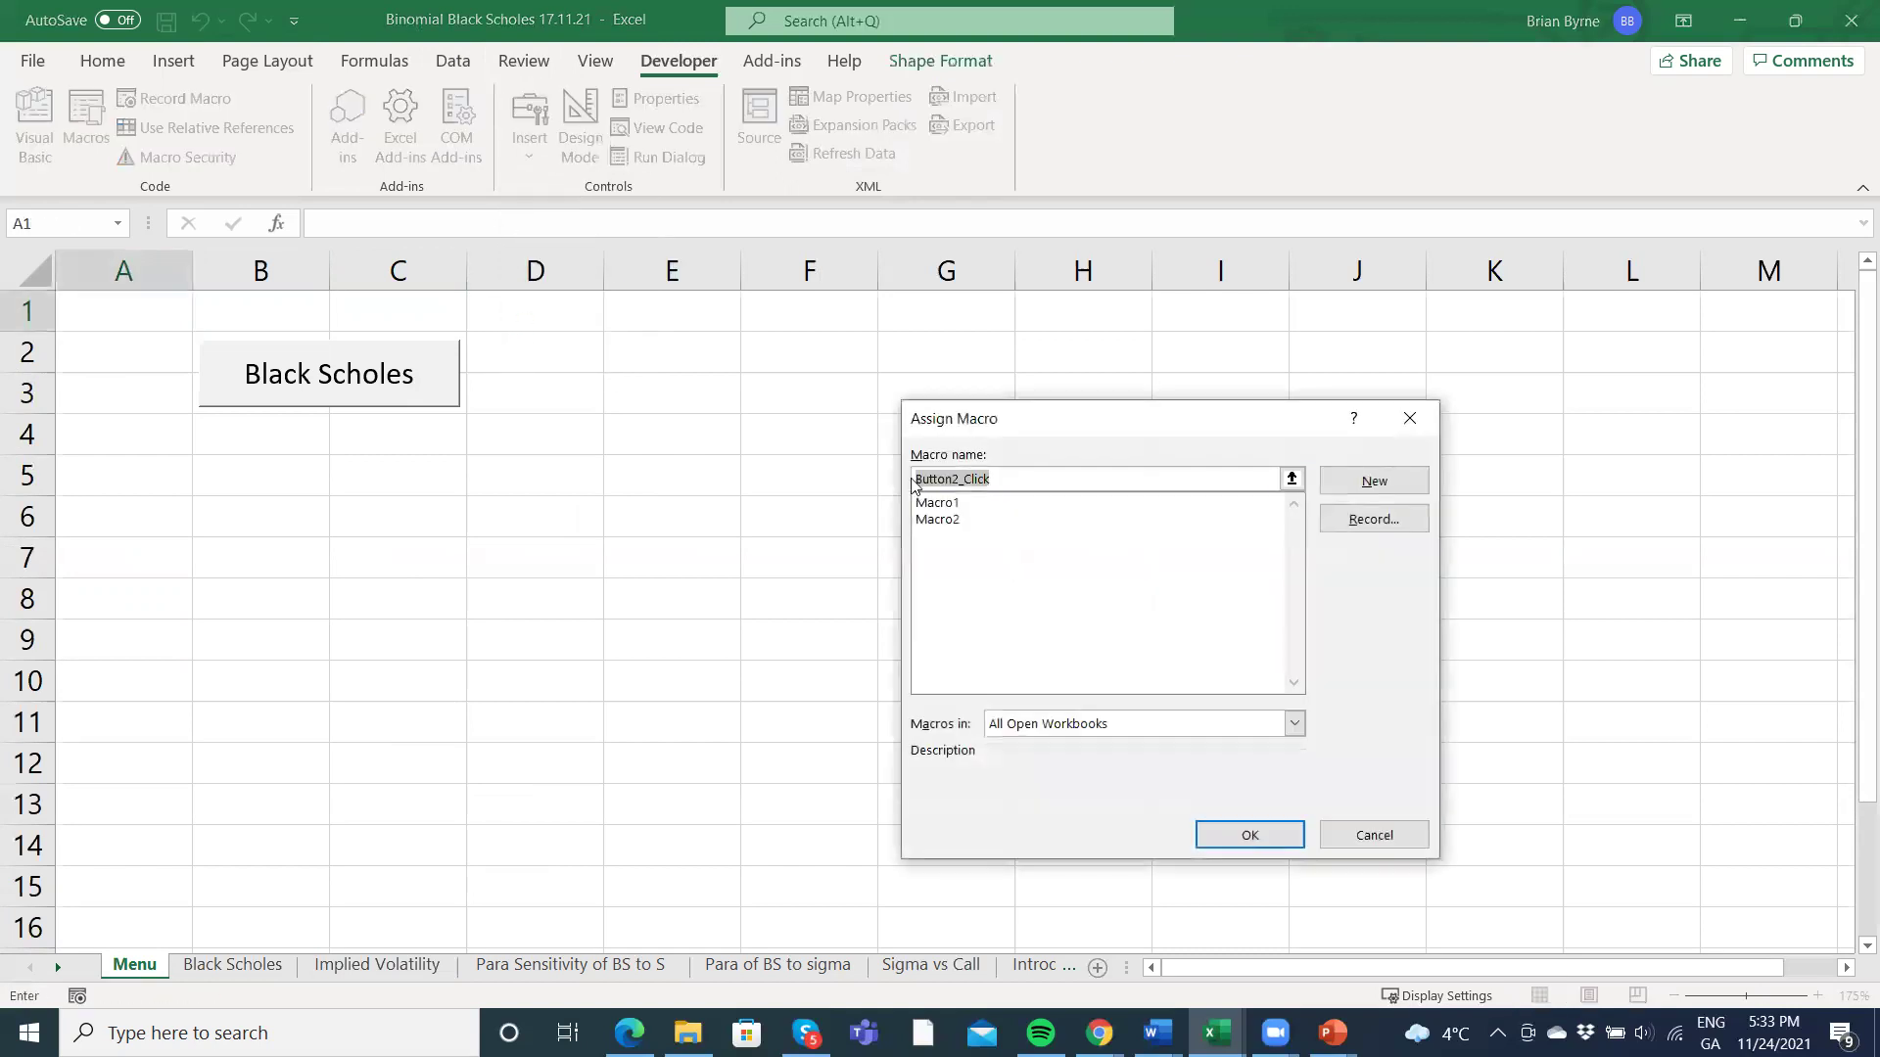
click(1250, 834)
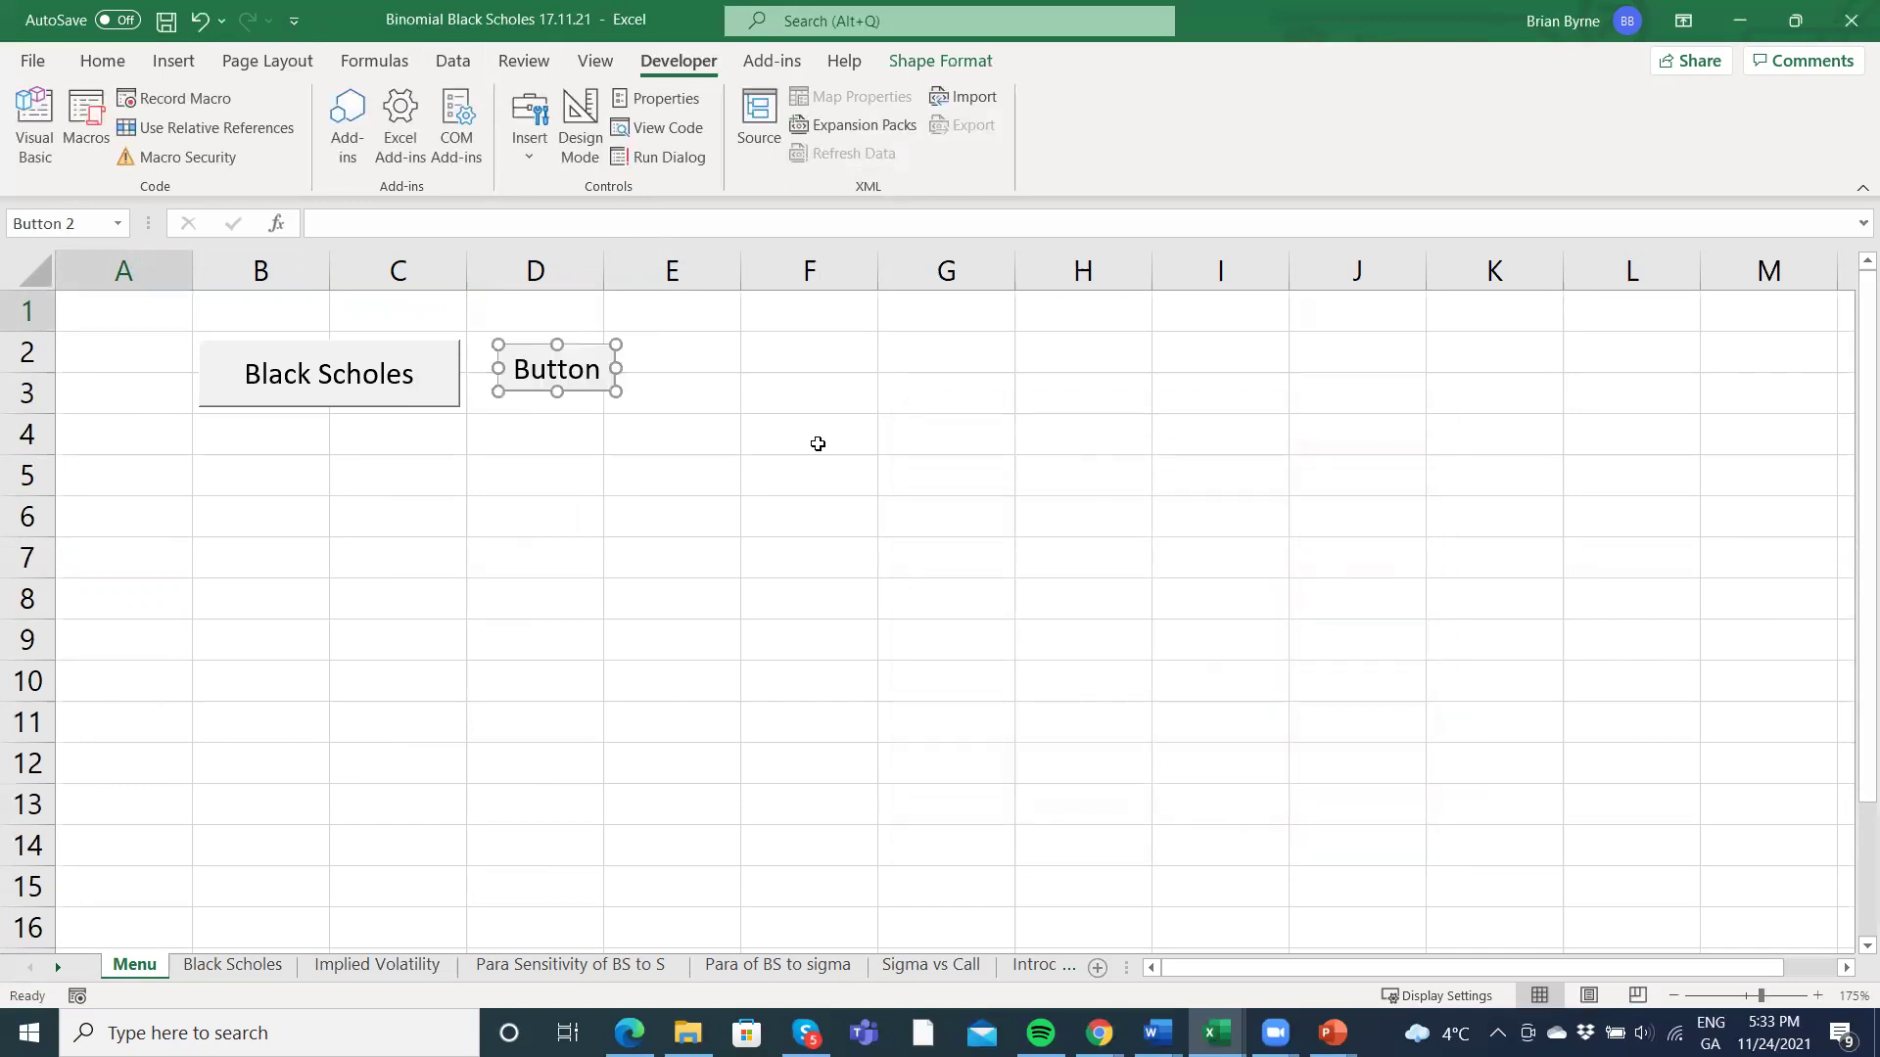
drag(618, 391, 737, 407)
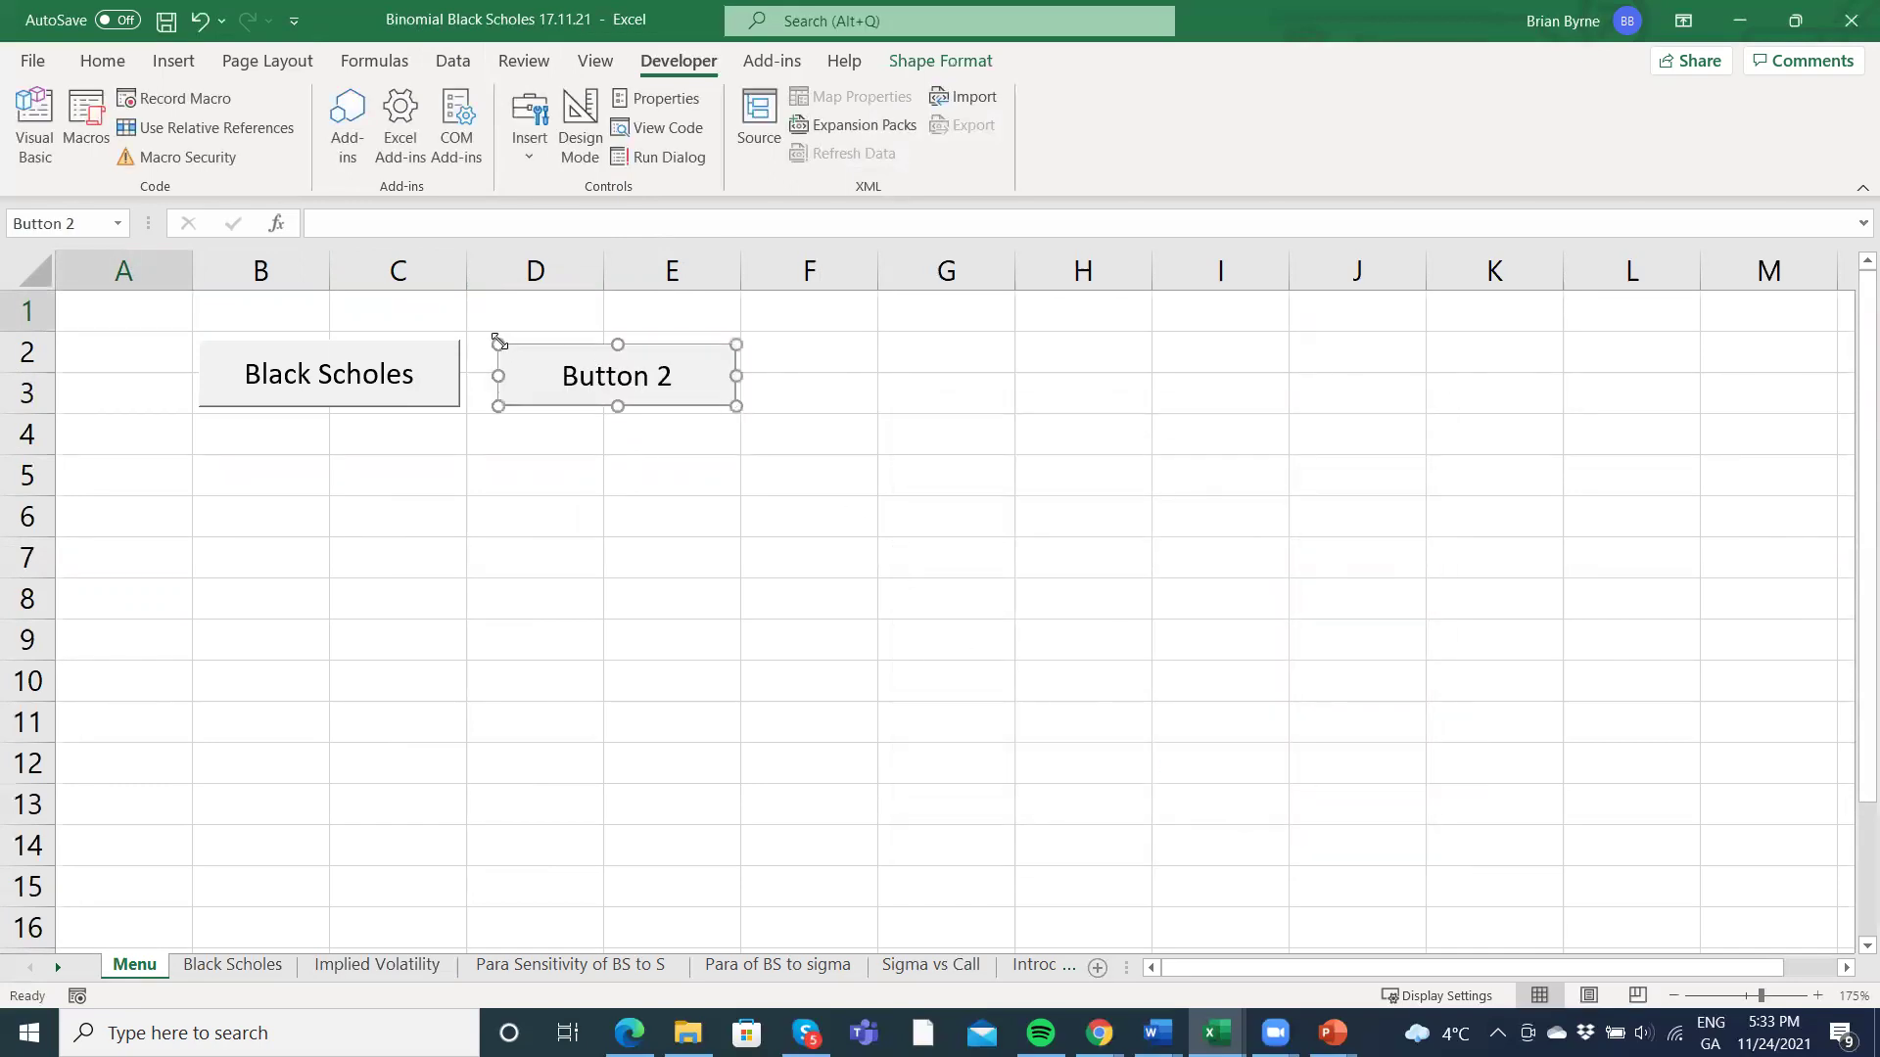
drag(498, 344, 472, 338)
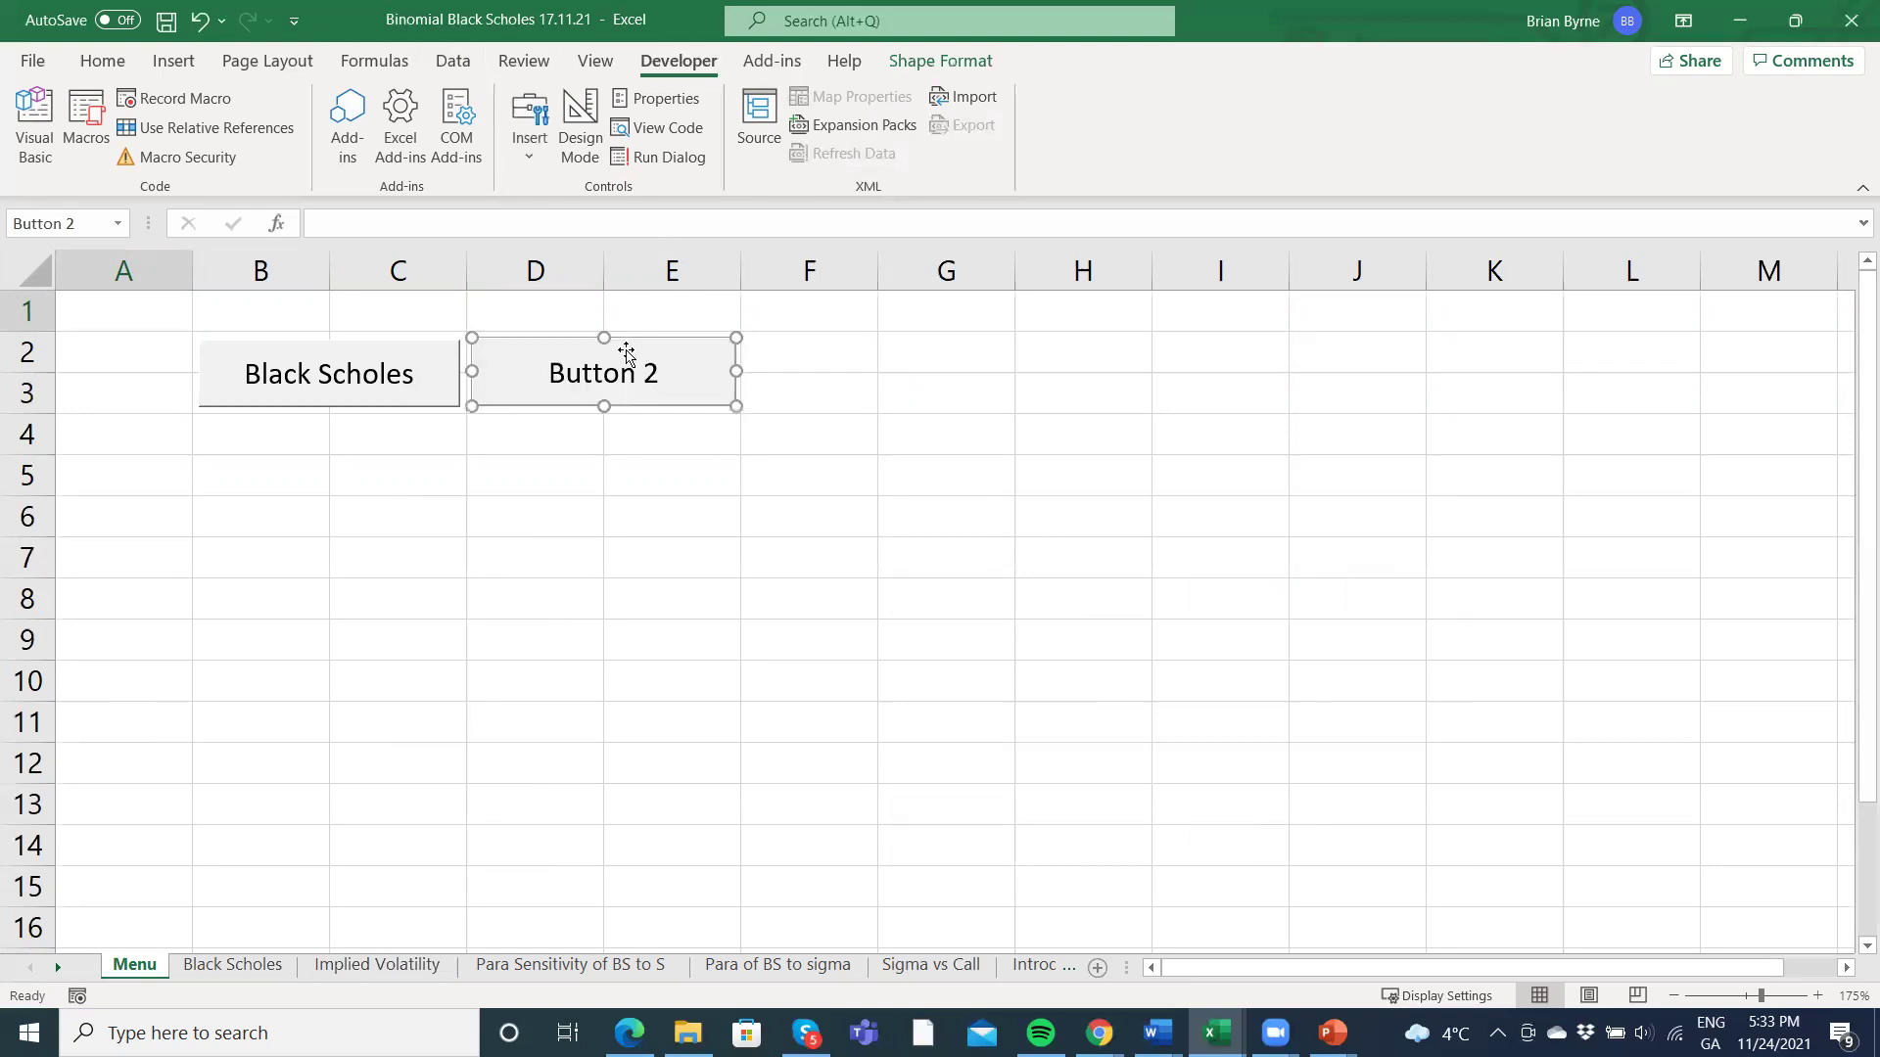
click(674, 505)
Replace the Button 2 caption with 'Implied Volatility'.
right_click(622, 380)
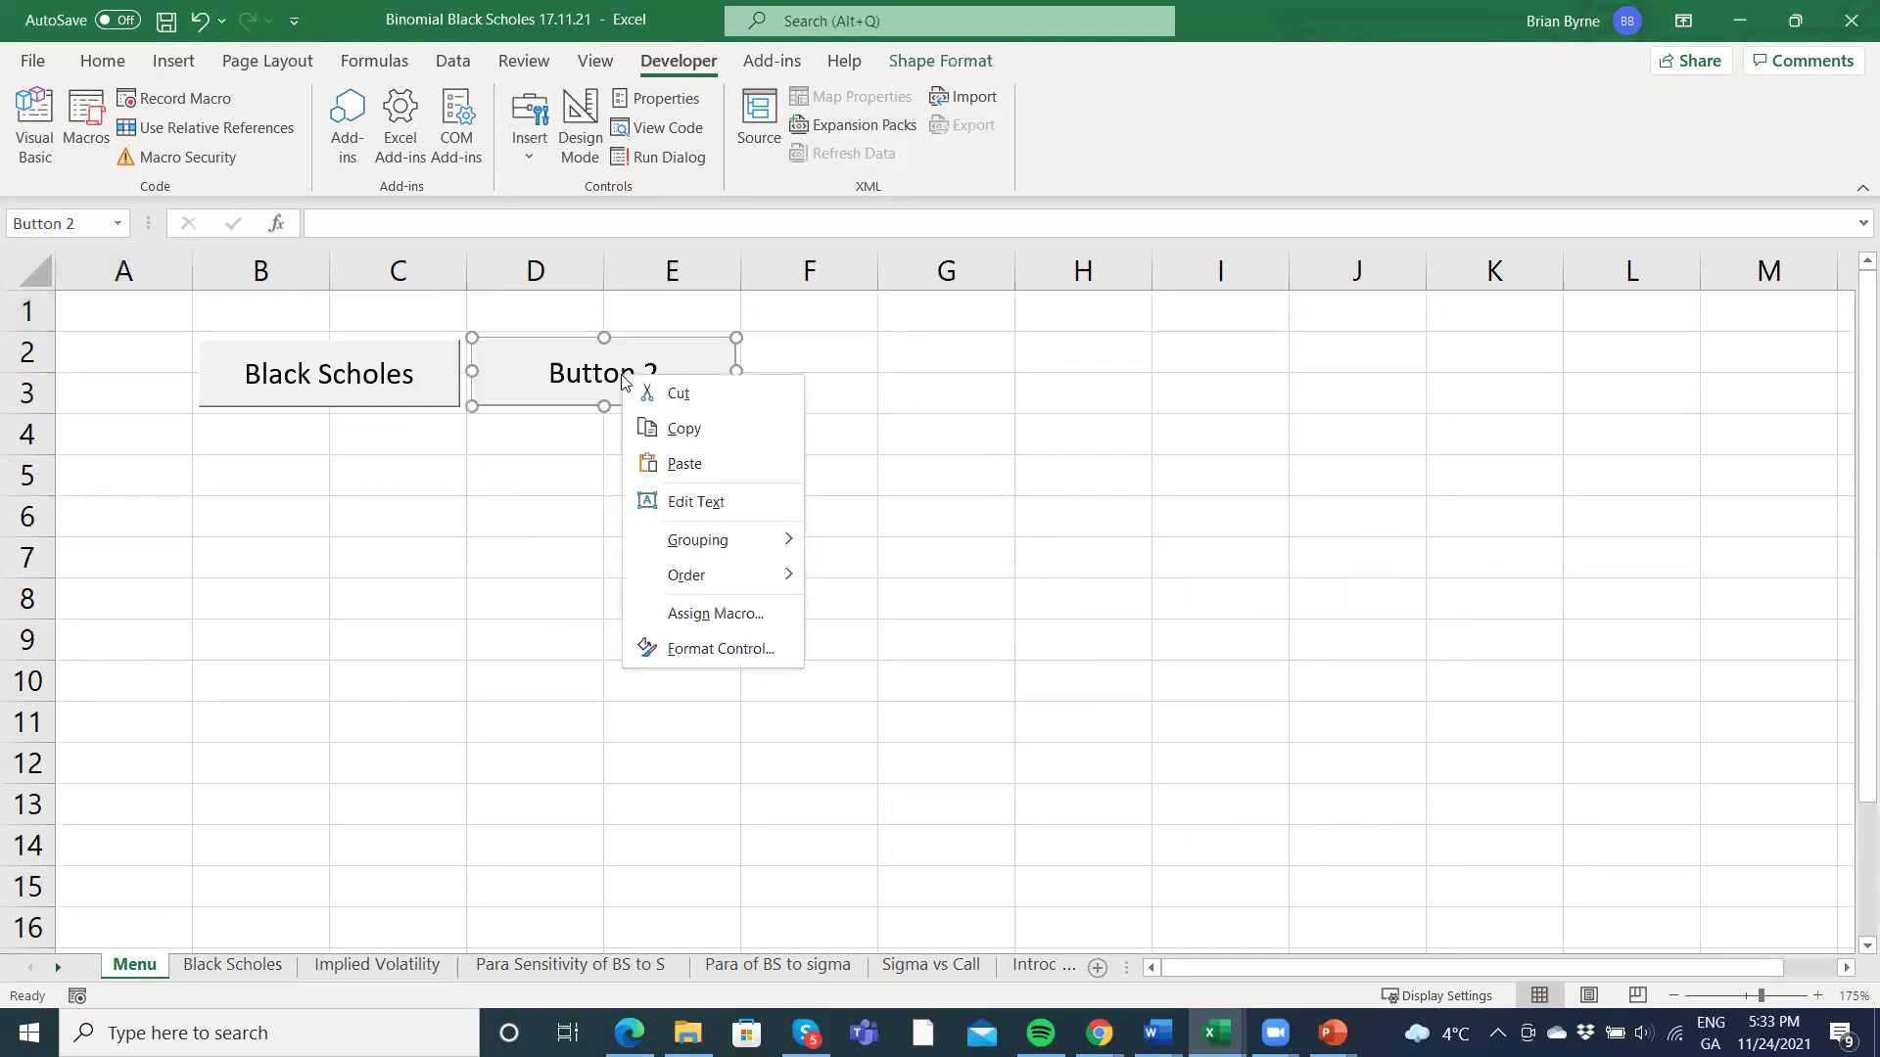
click(723, 504)
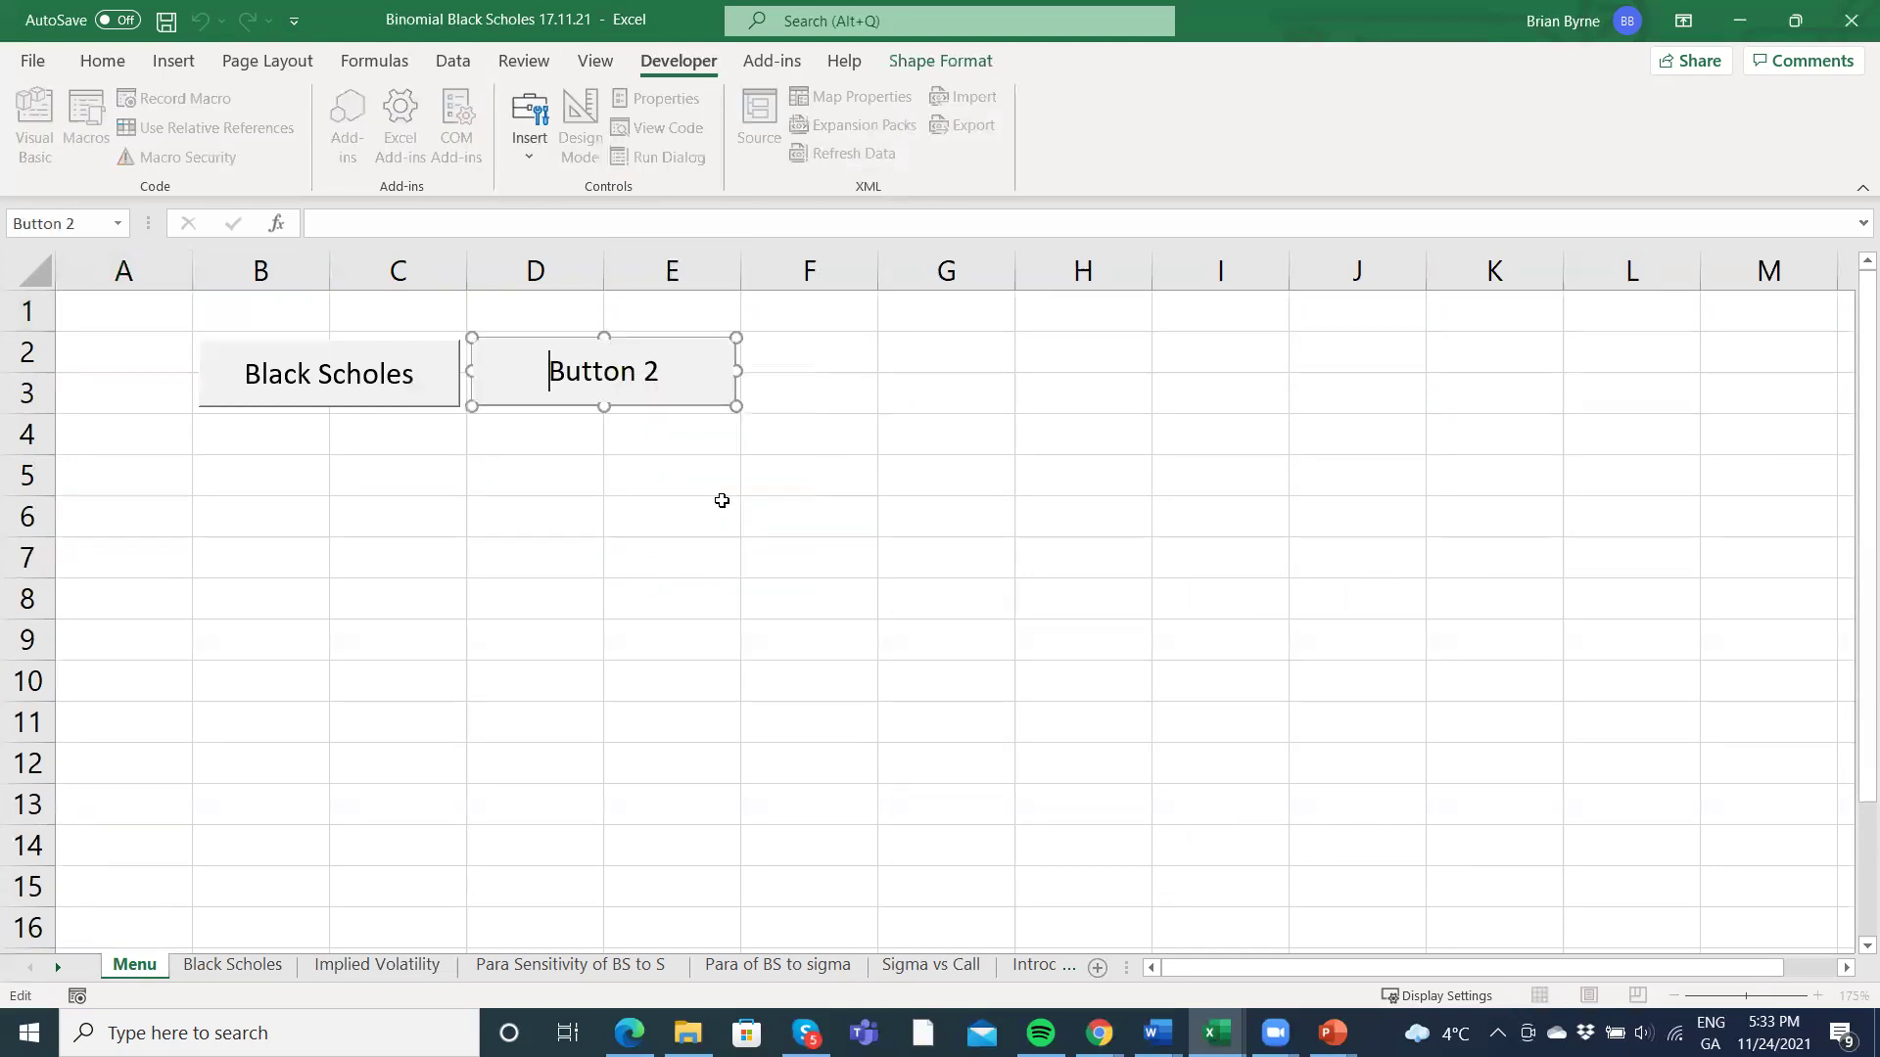
key(Delete)
key(Delete)
key(Delete)
key(Delete)
key(Delete)
key(Delete)
key(Delete)
key(Delete)
text(Implied)
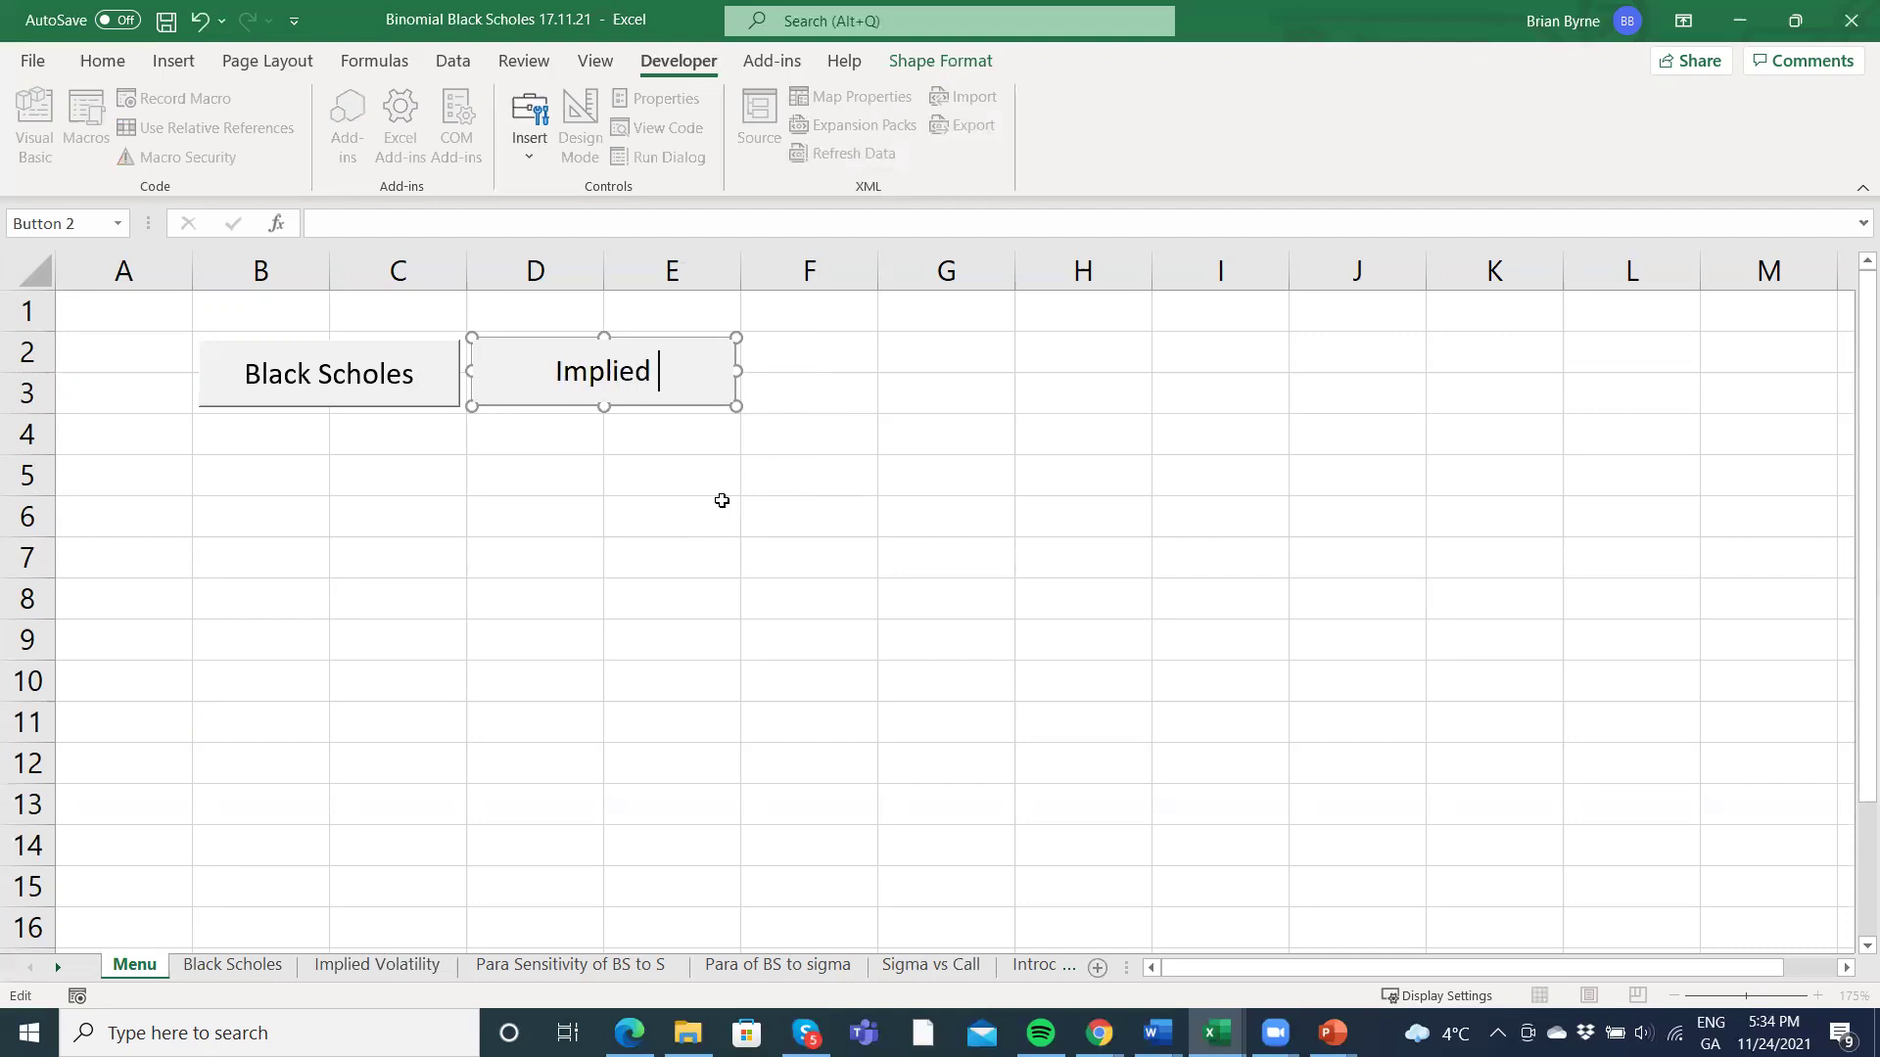
text(Vol)
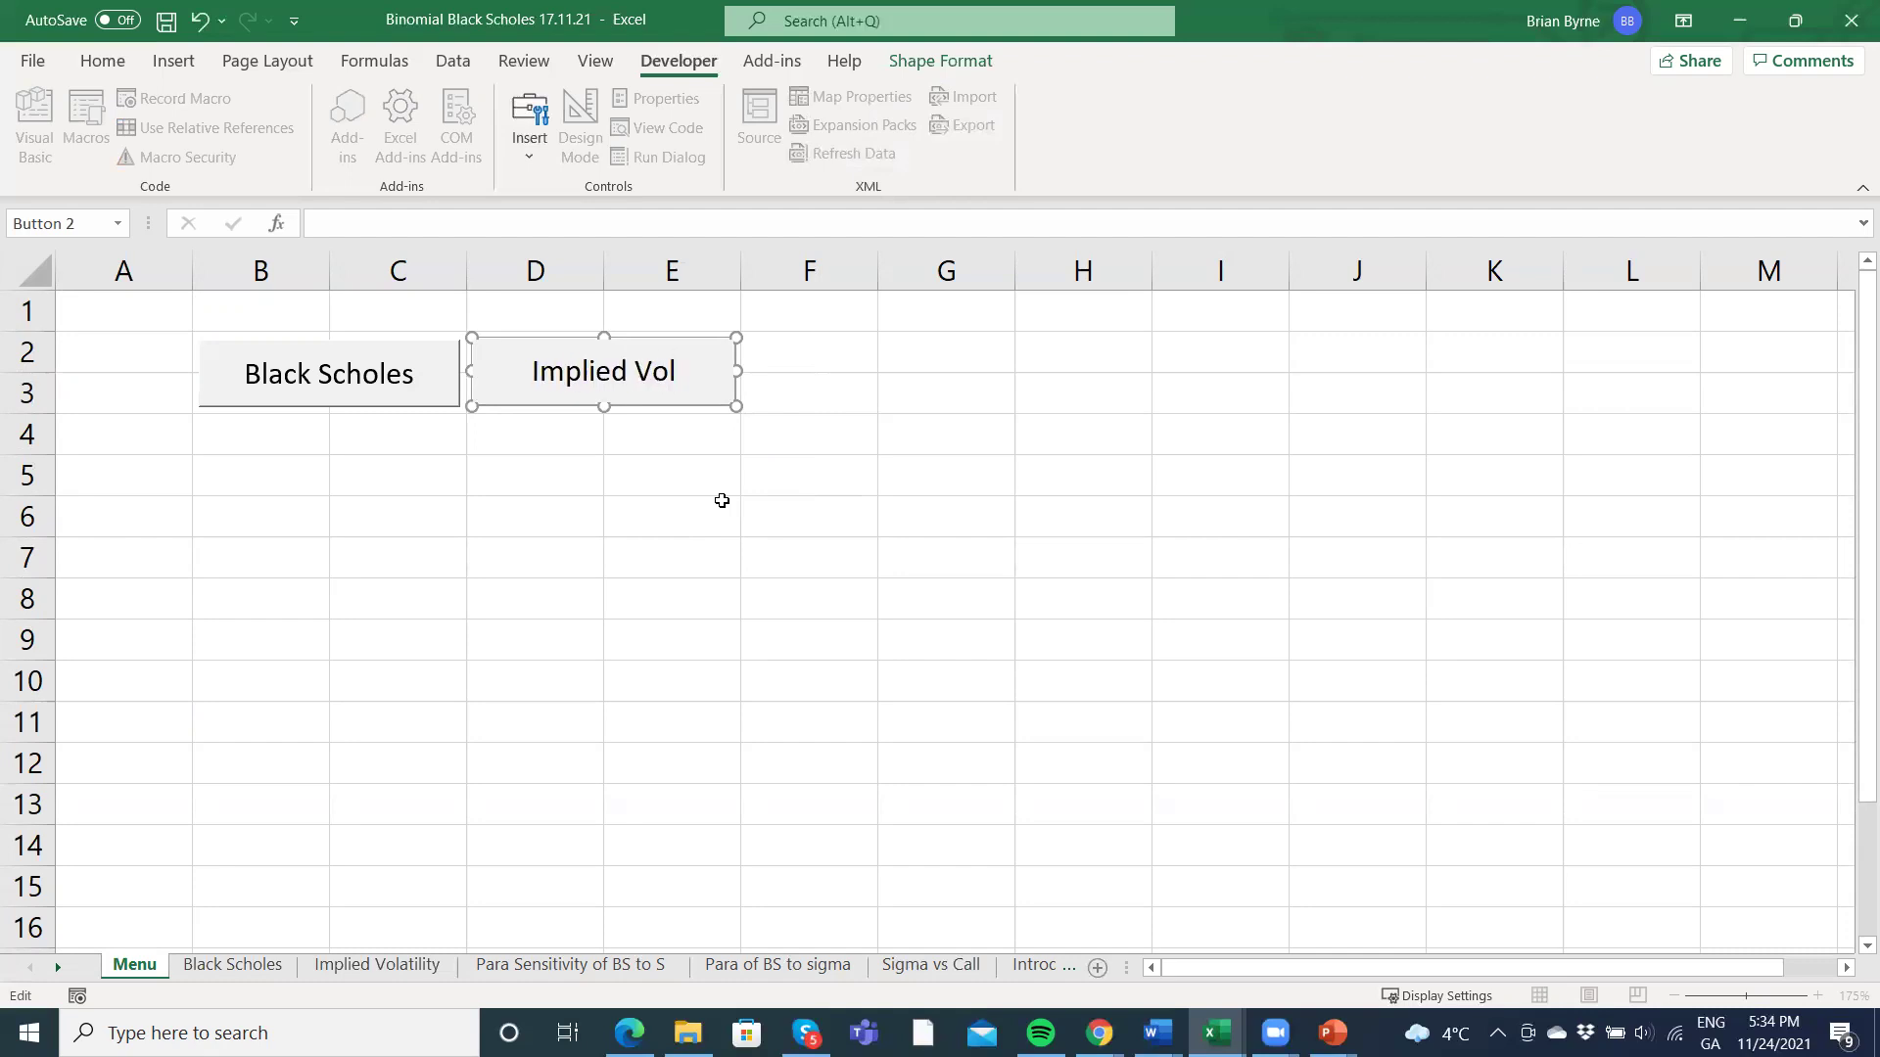
text(atility)
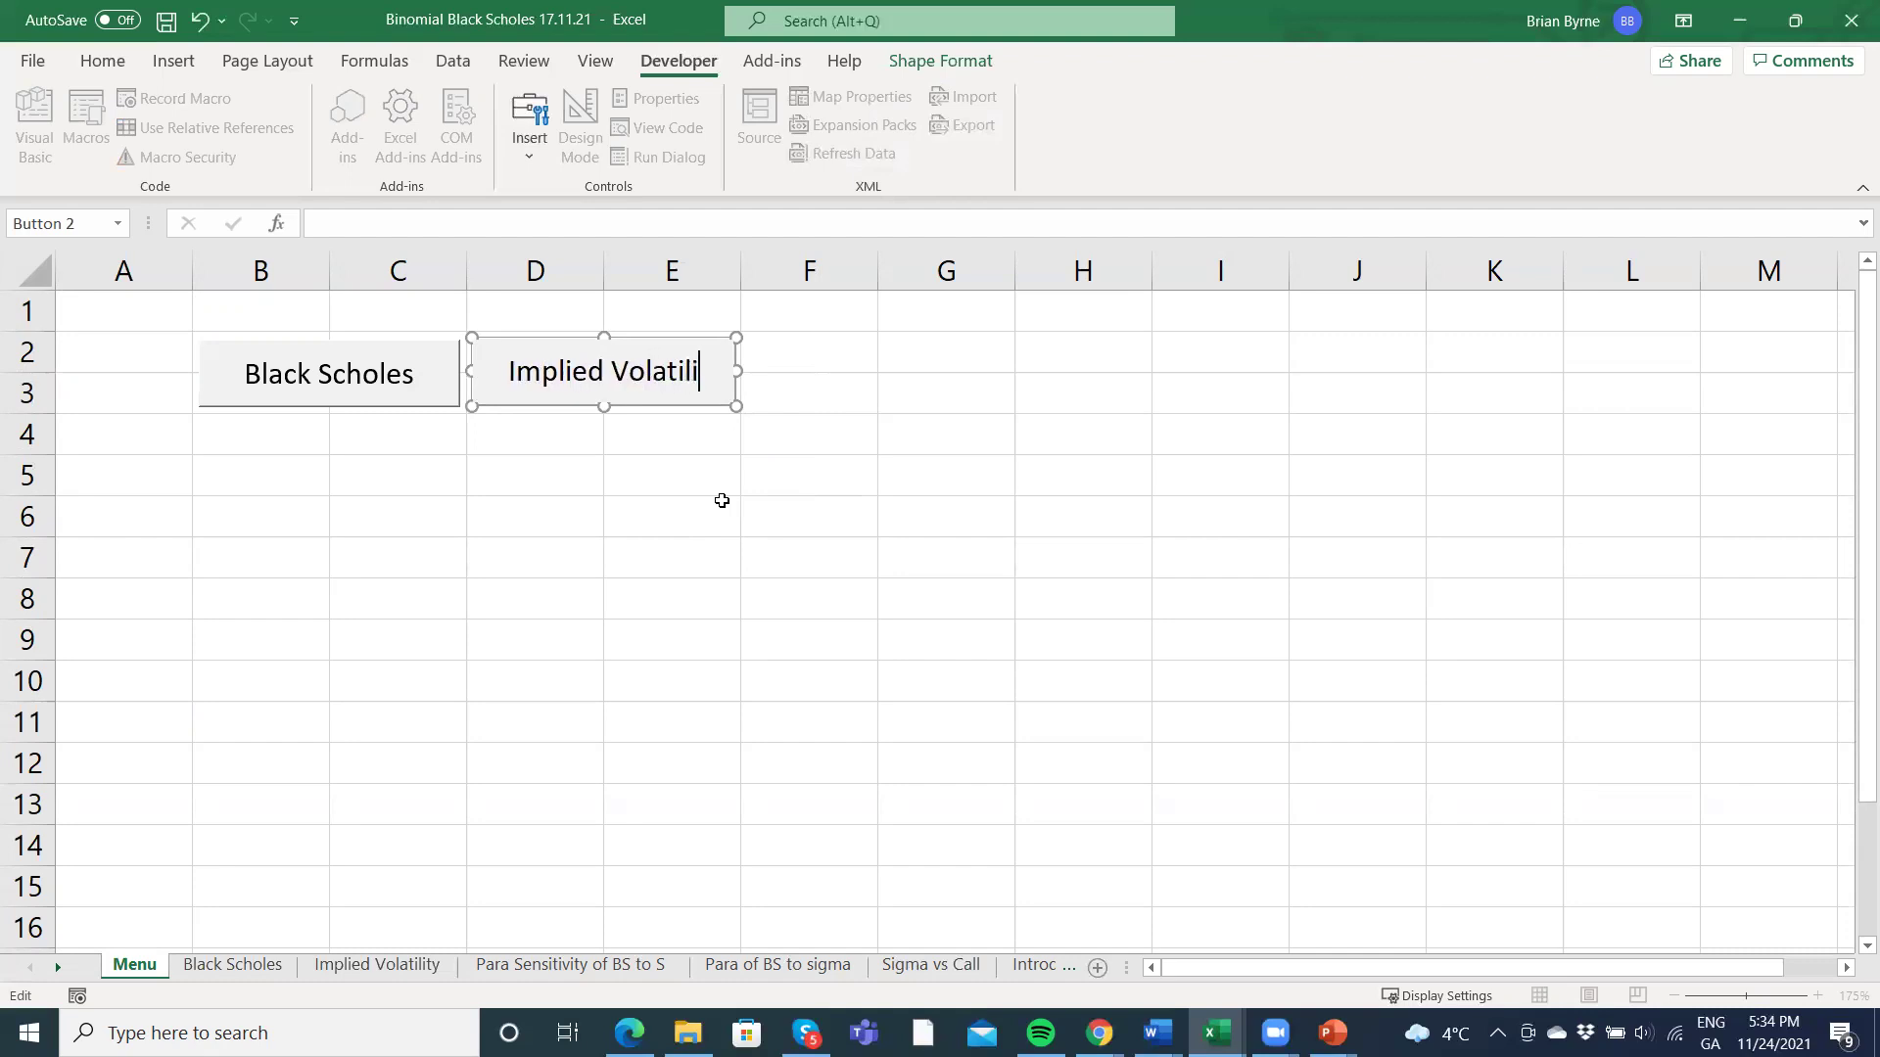
Finish the caption and test the button, dismissing the missing-macro error.
click(655, 540)
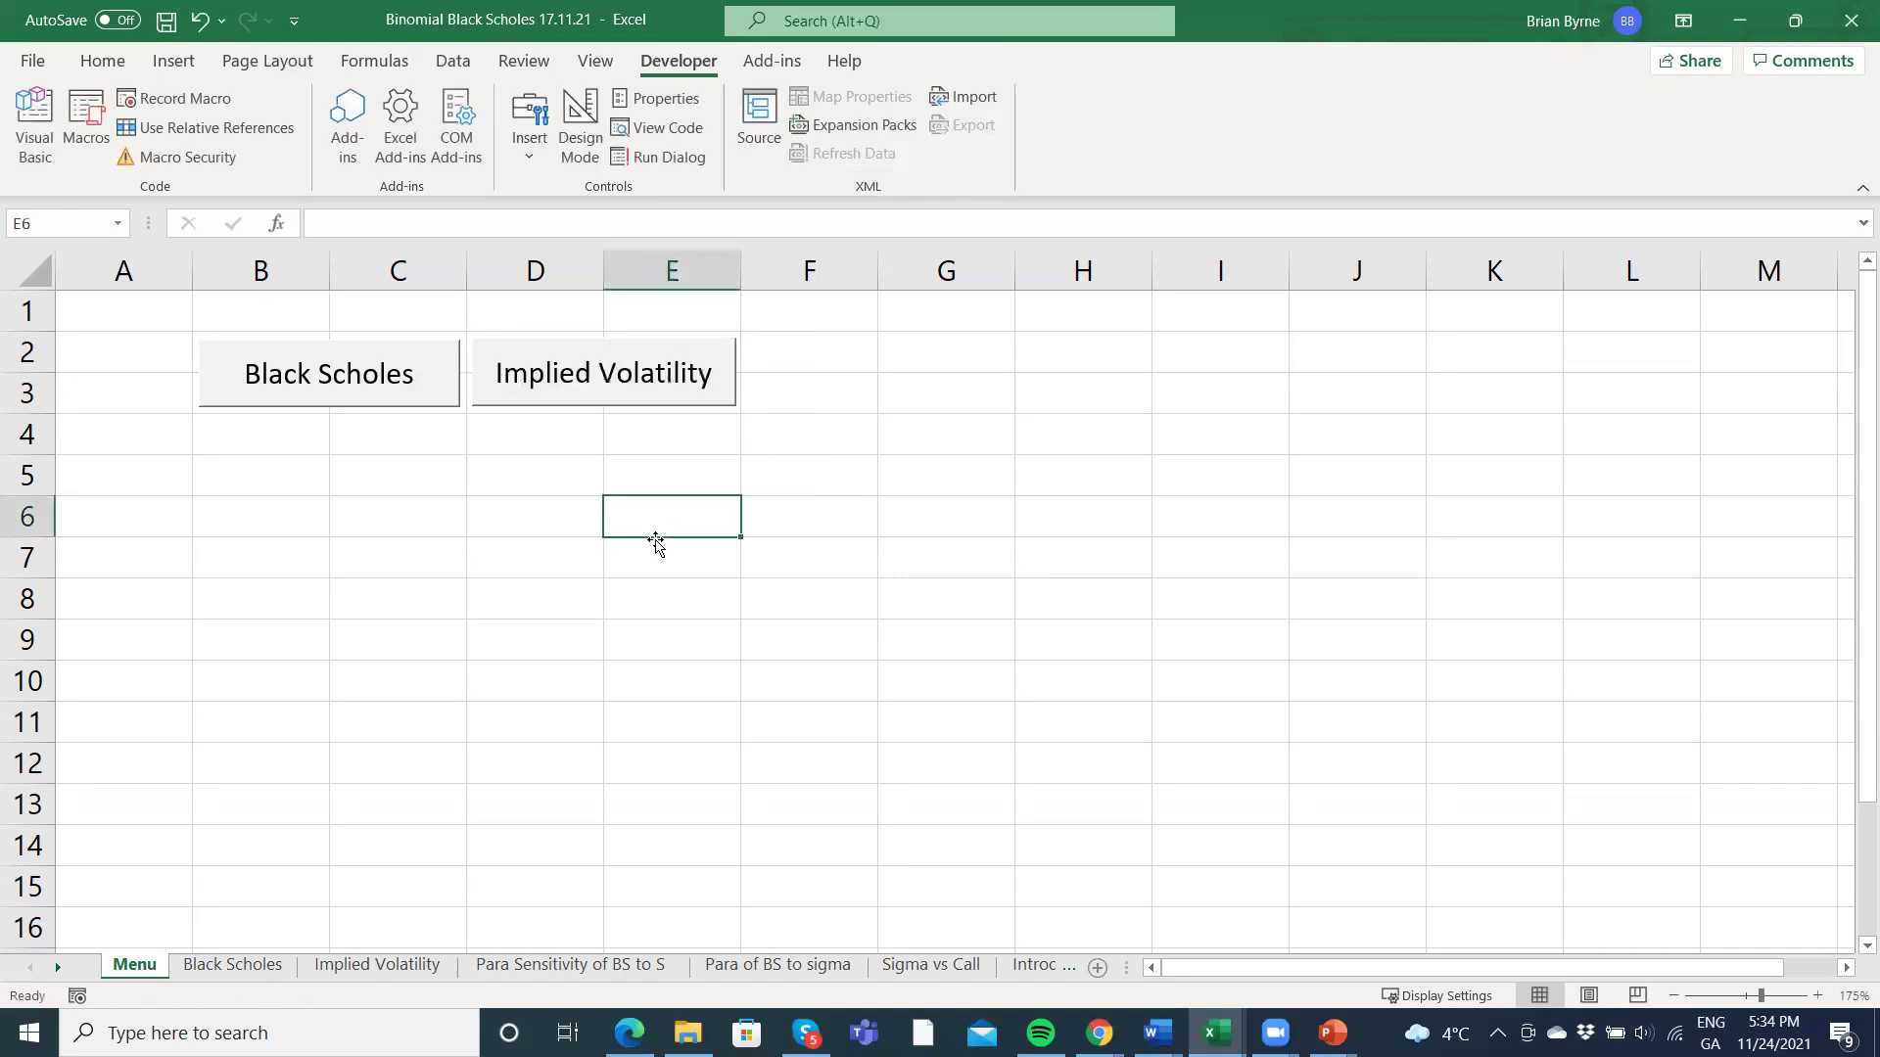
click(623, 650)
click(562, 392)
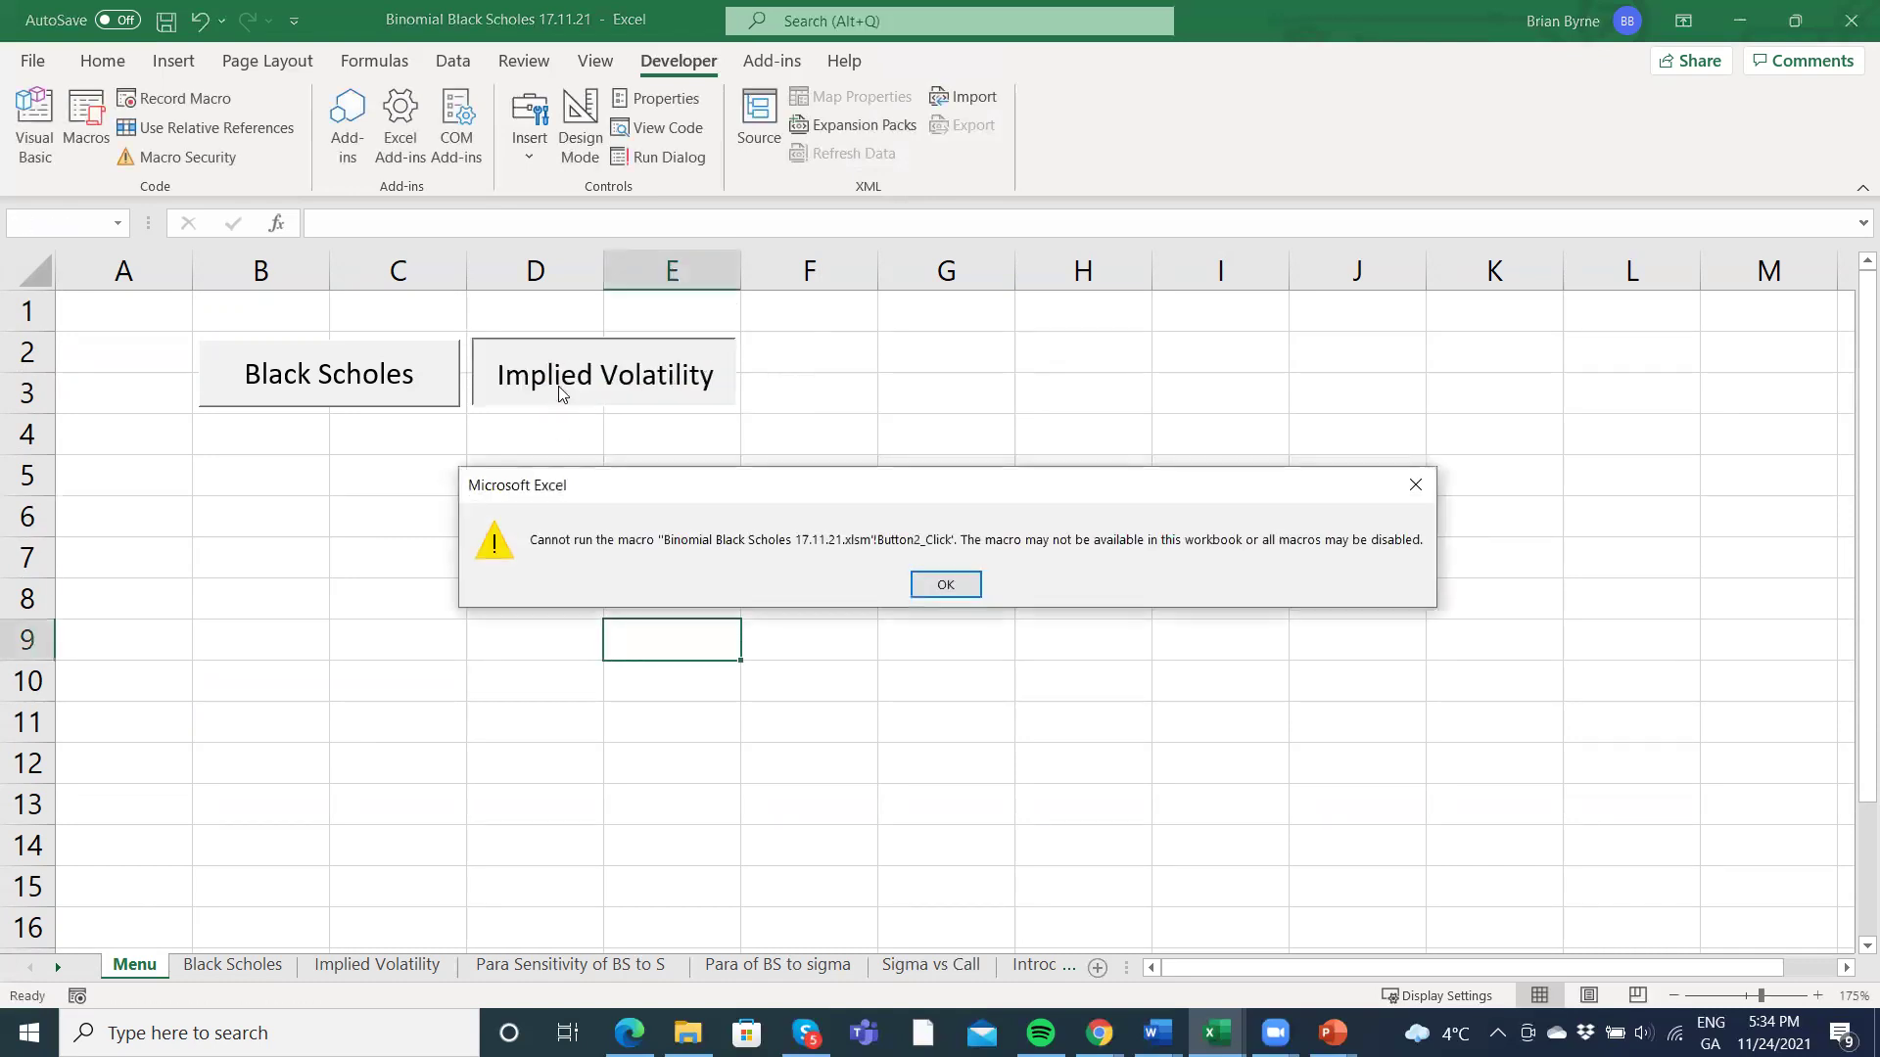
click(955, 586)
click(560, 579)
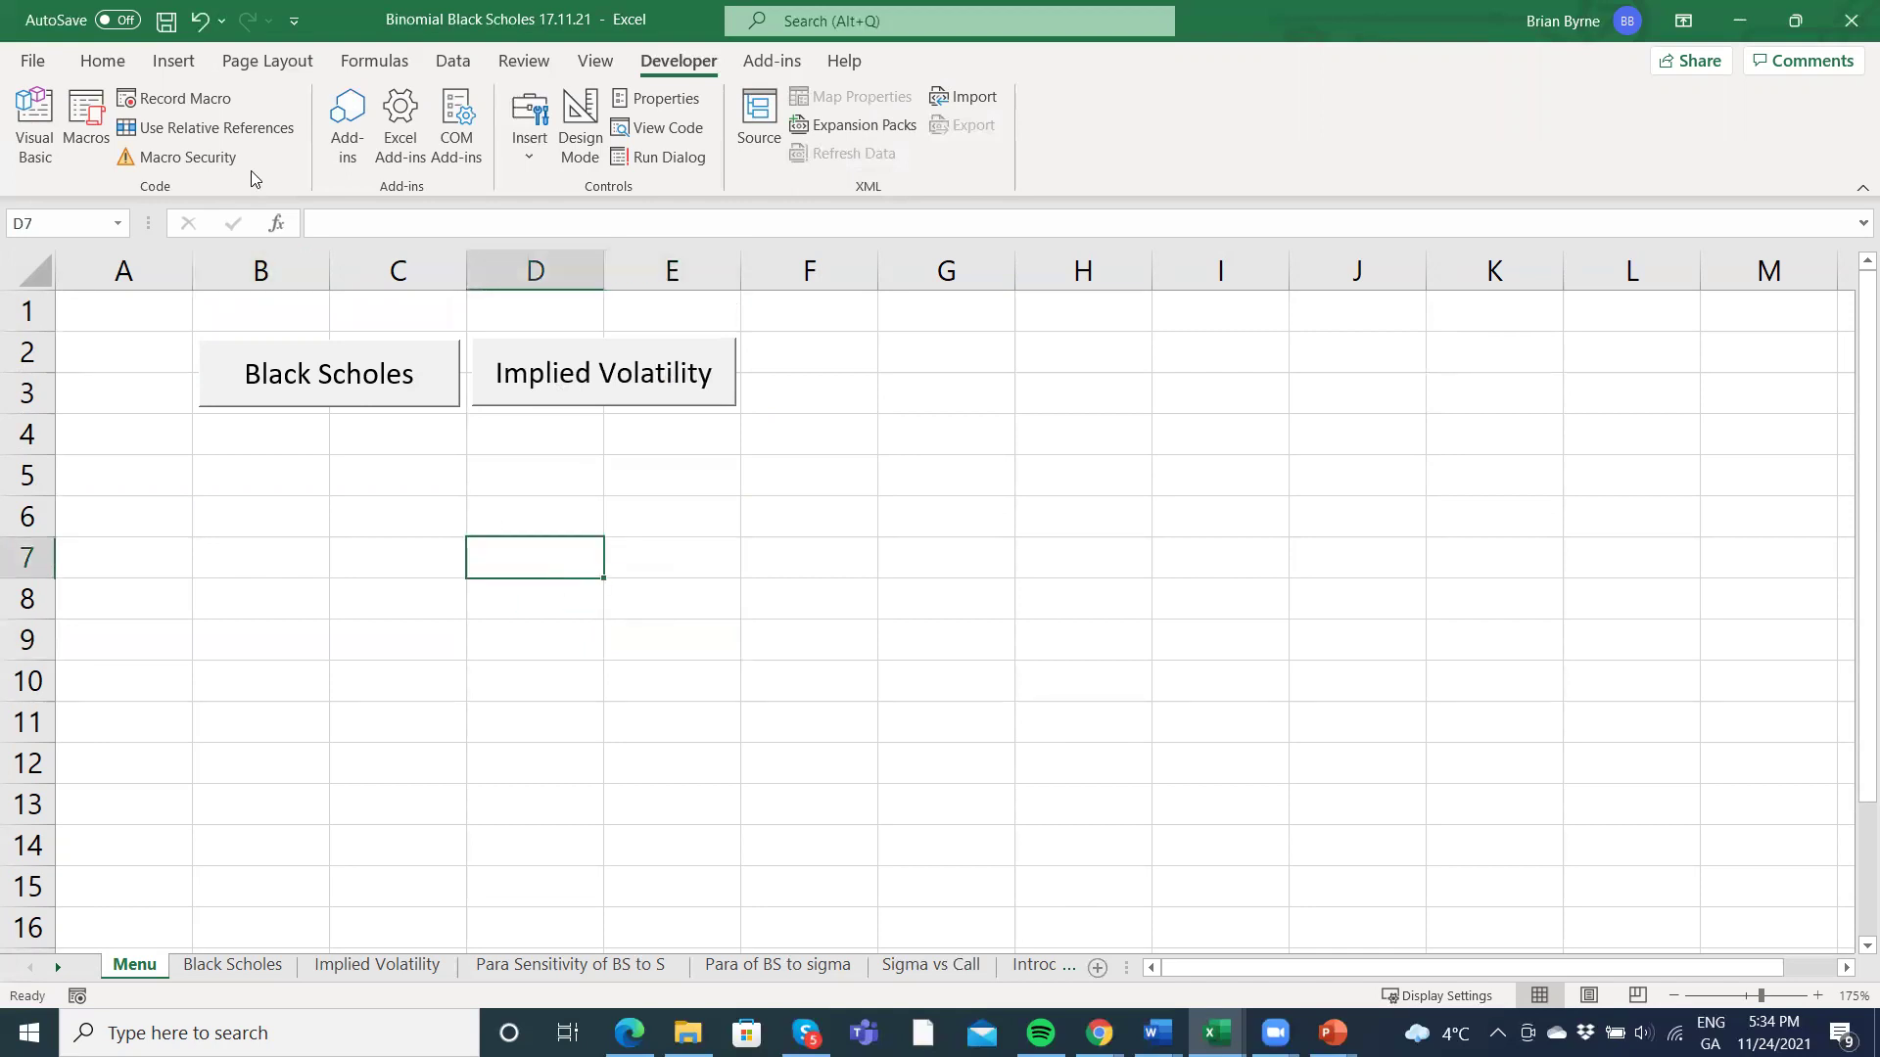
Start recording Macro3: select Menu A1, then Implied Volatility sheet cell A1.
click(172, 100)
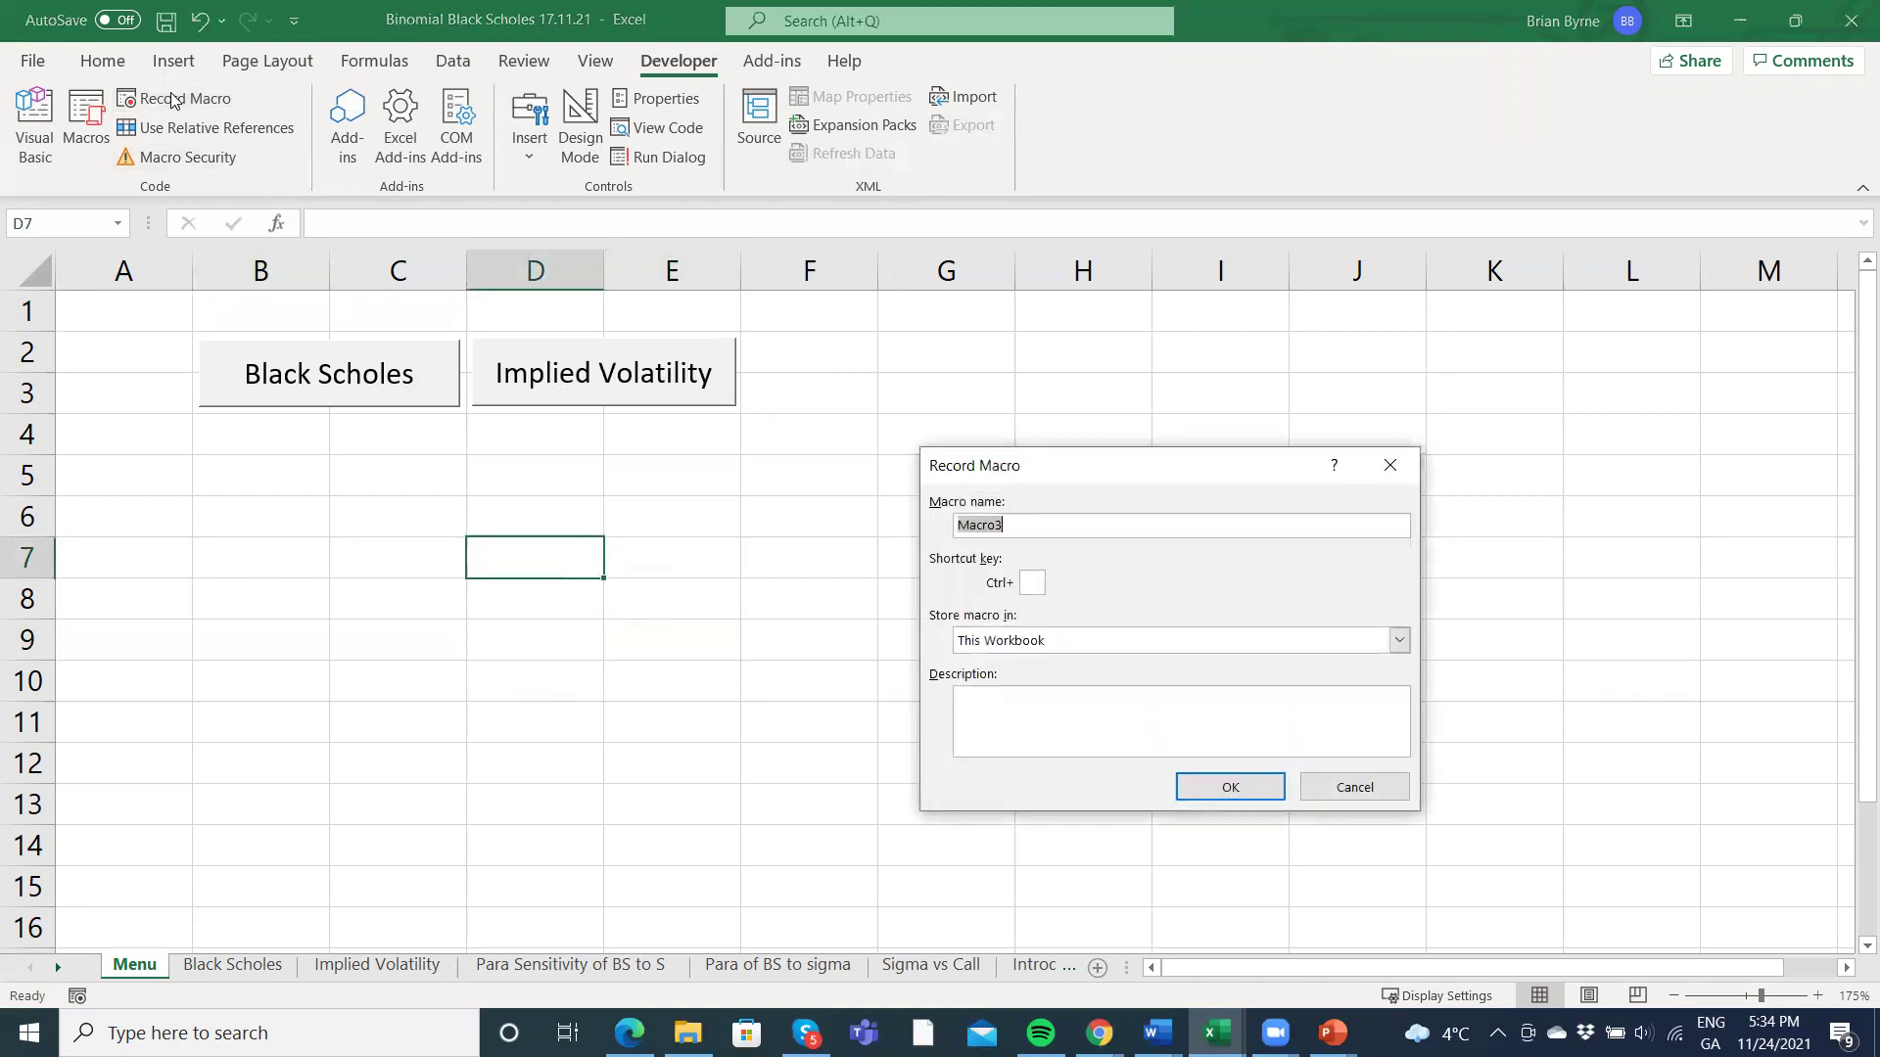
click(1230, 788)
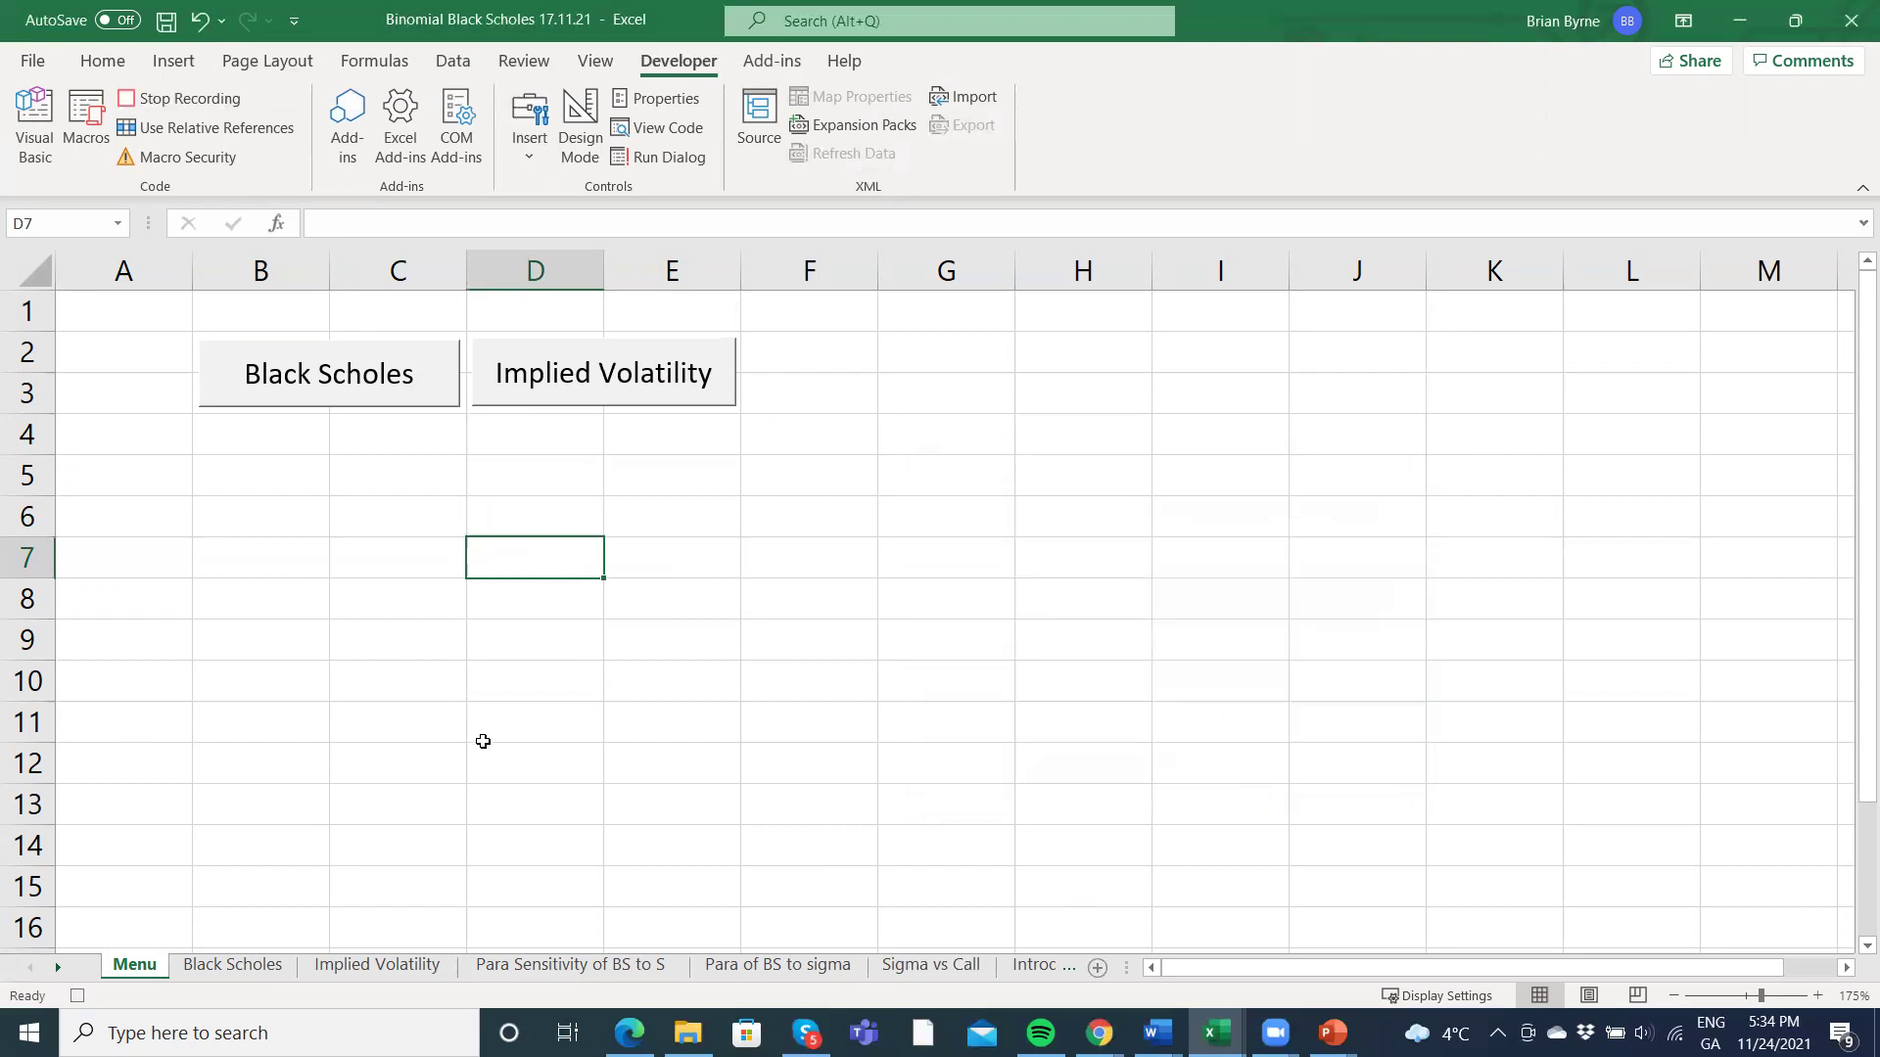
click(483, 743)
click(107, 324)
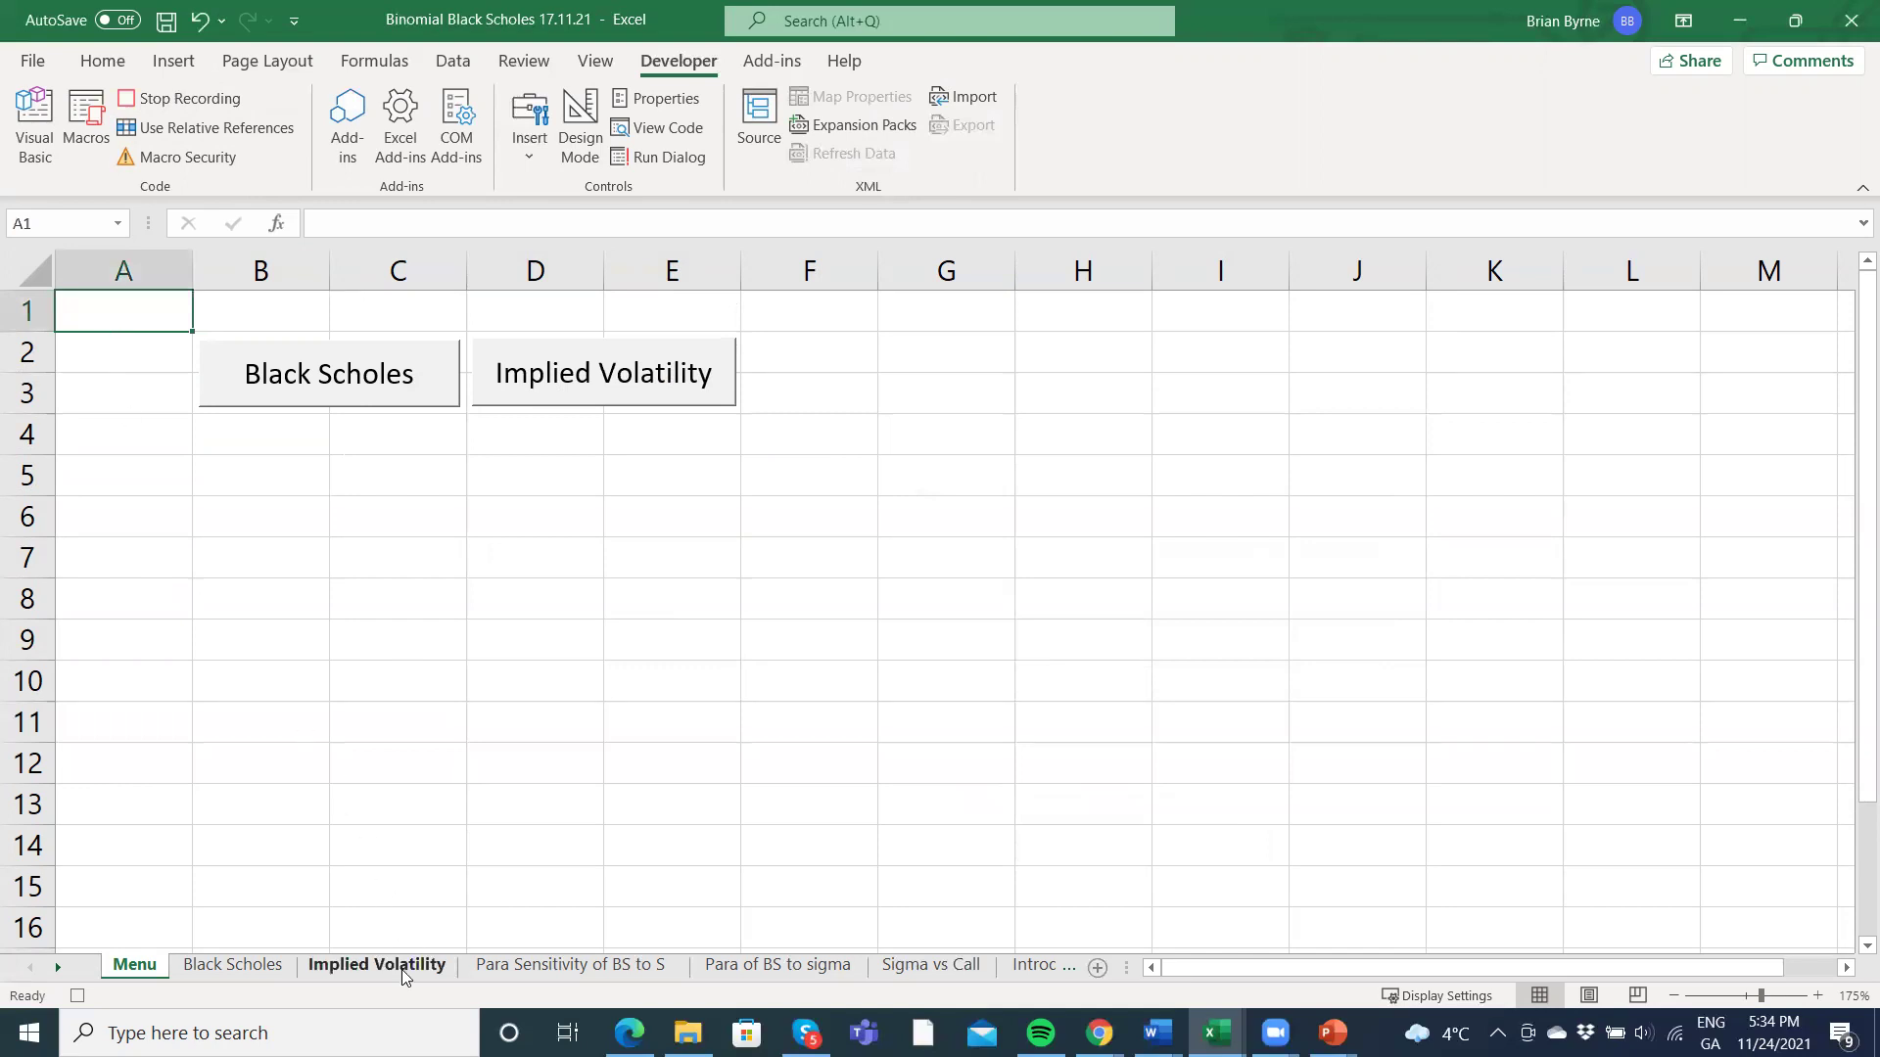
click(377, 965)
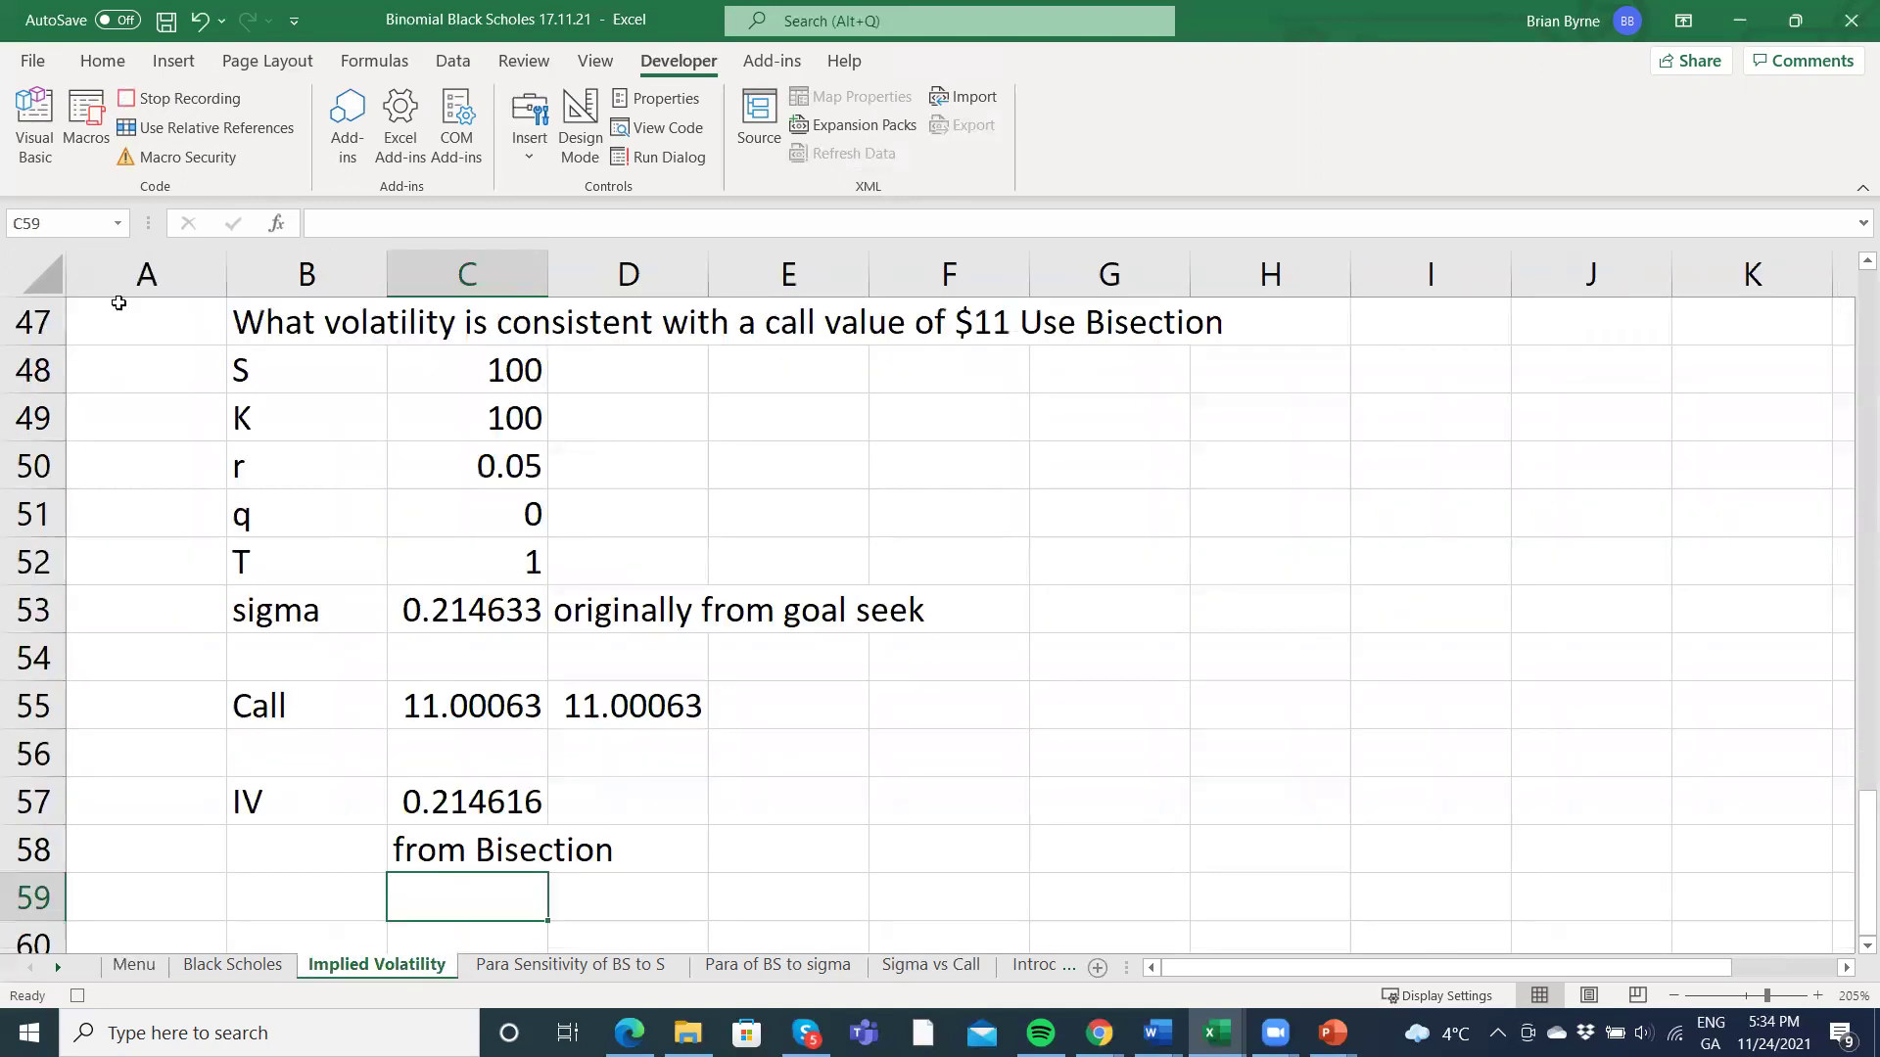
scroll(142, 418, up, 15)
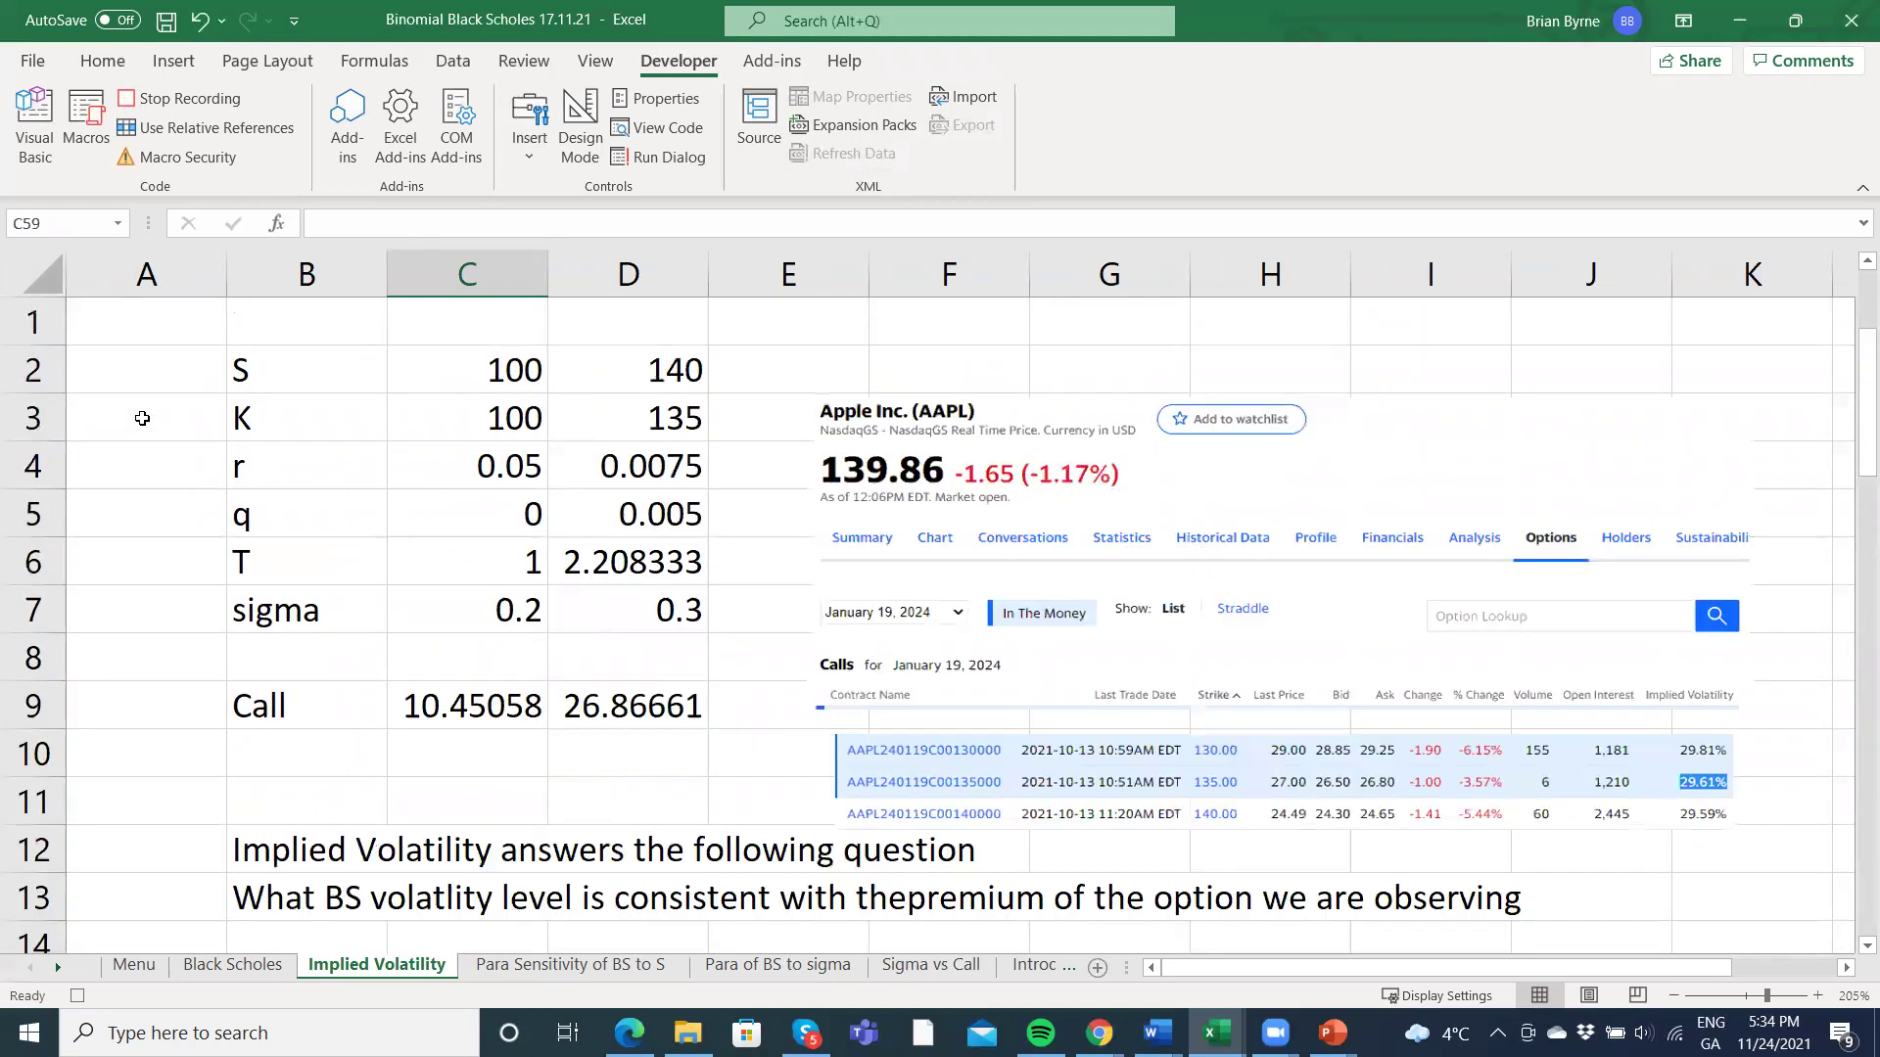
click(126, 336)
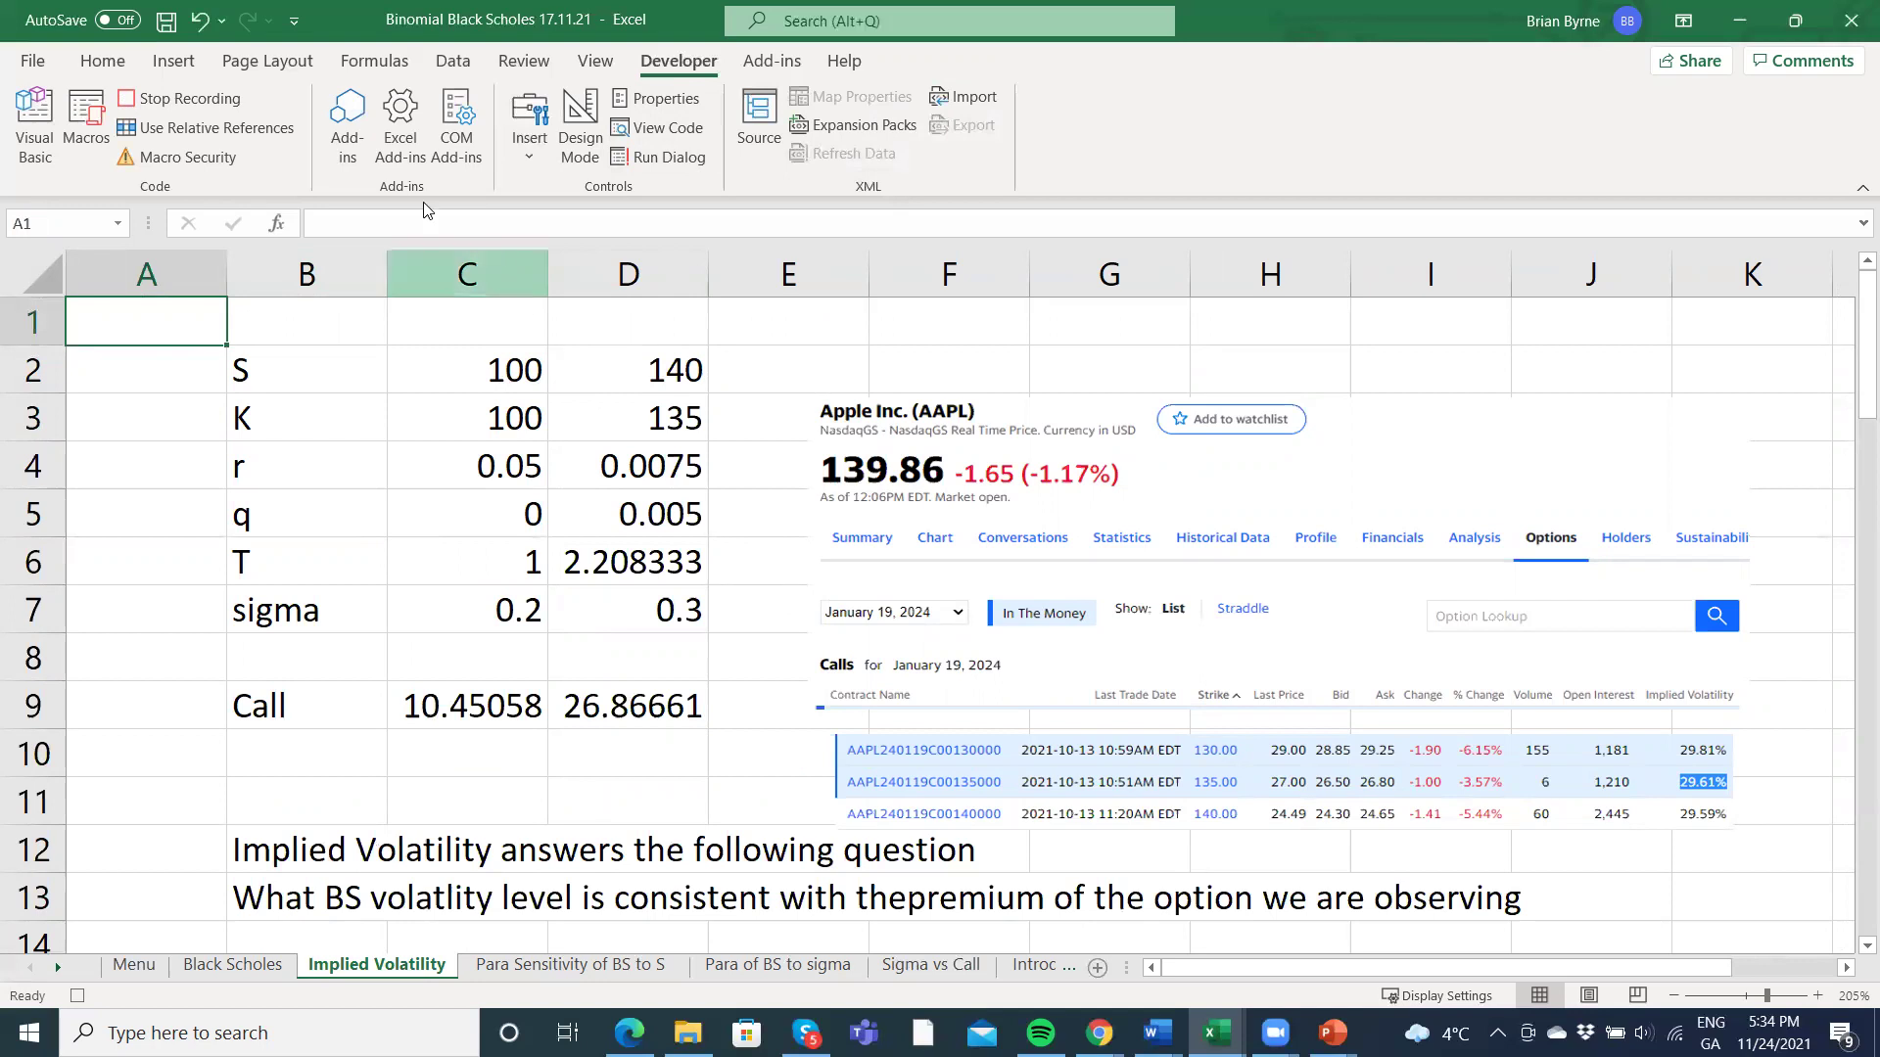
Stop recording Macro3, return to Menu, and dismiss the button's macro error.
click(186, 98)
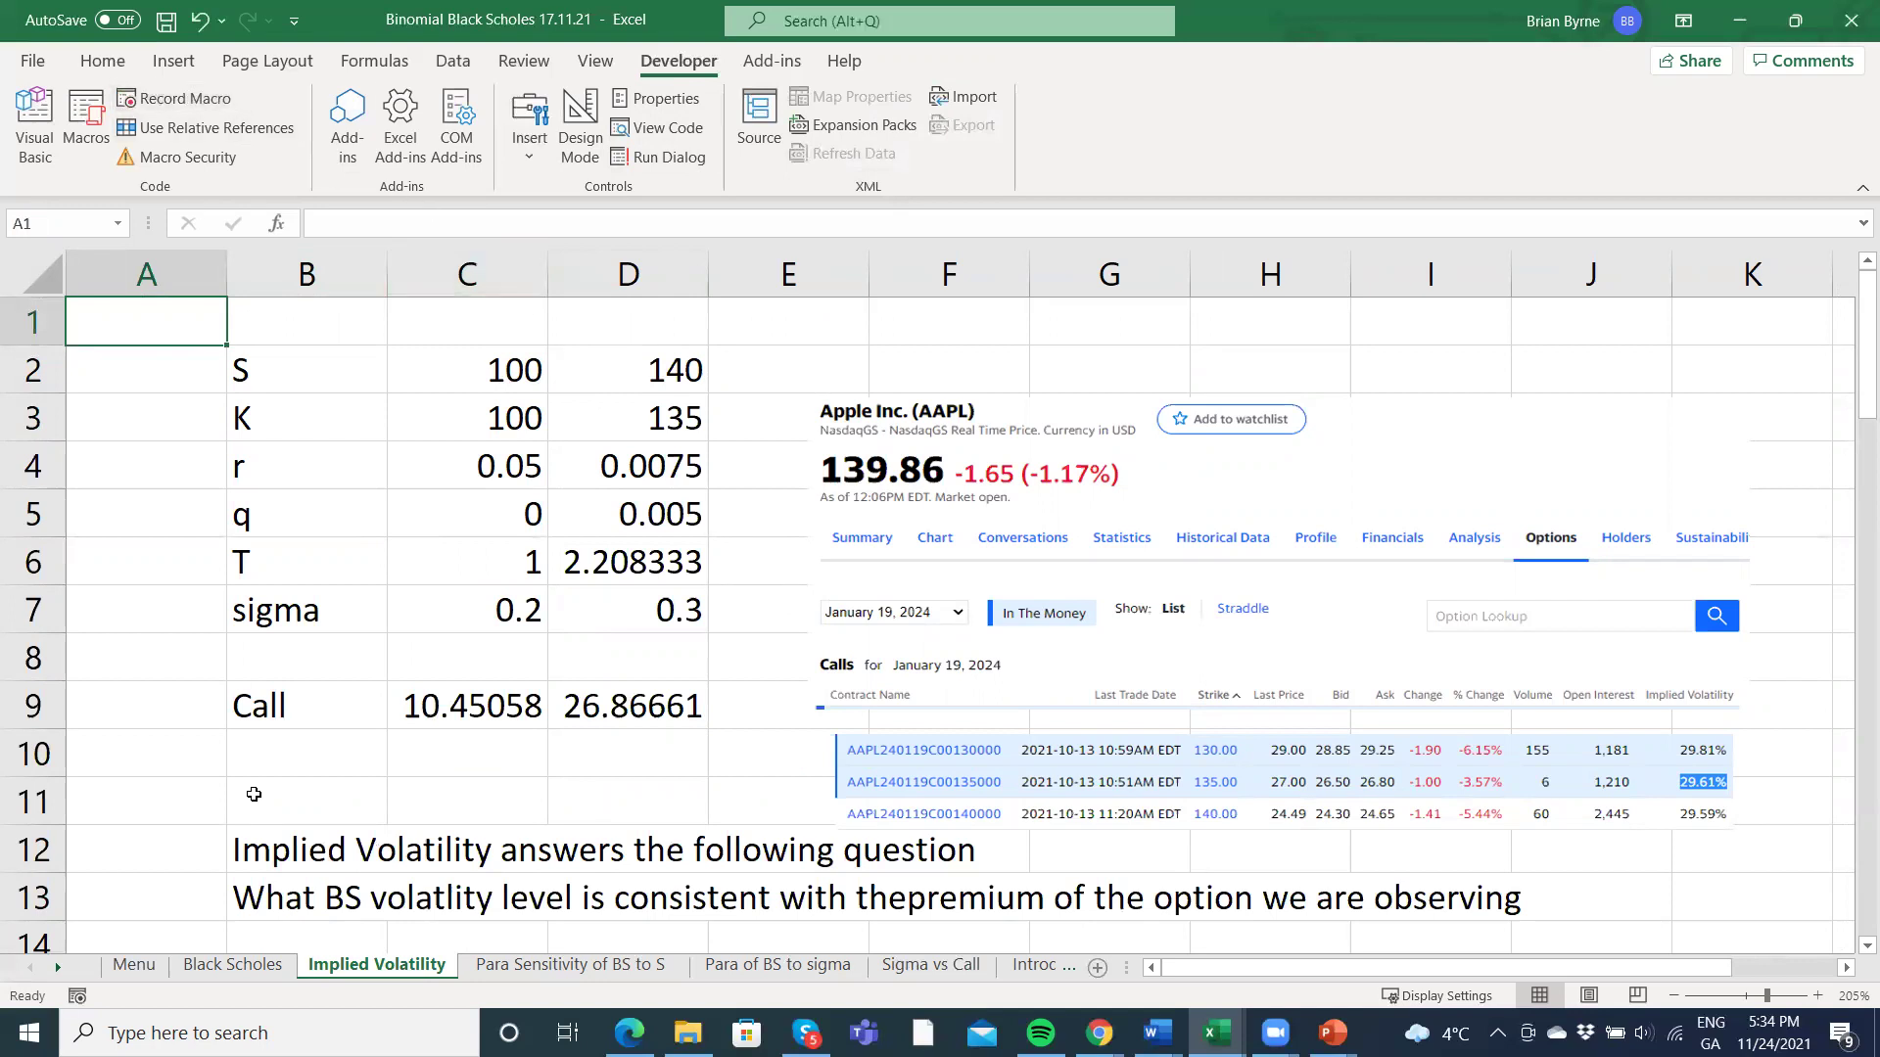
click(125, 969)
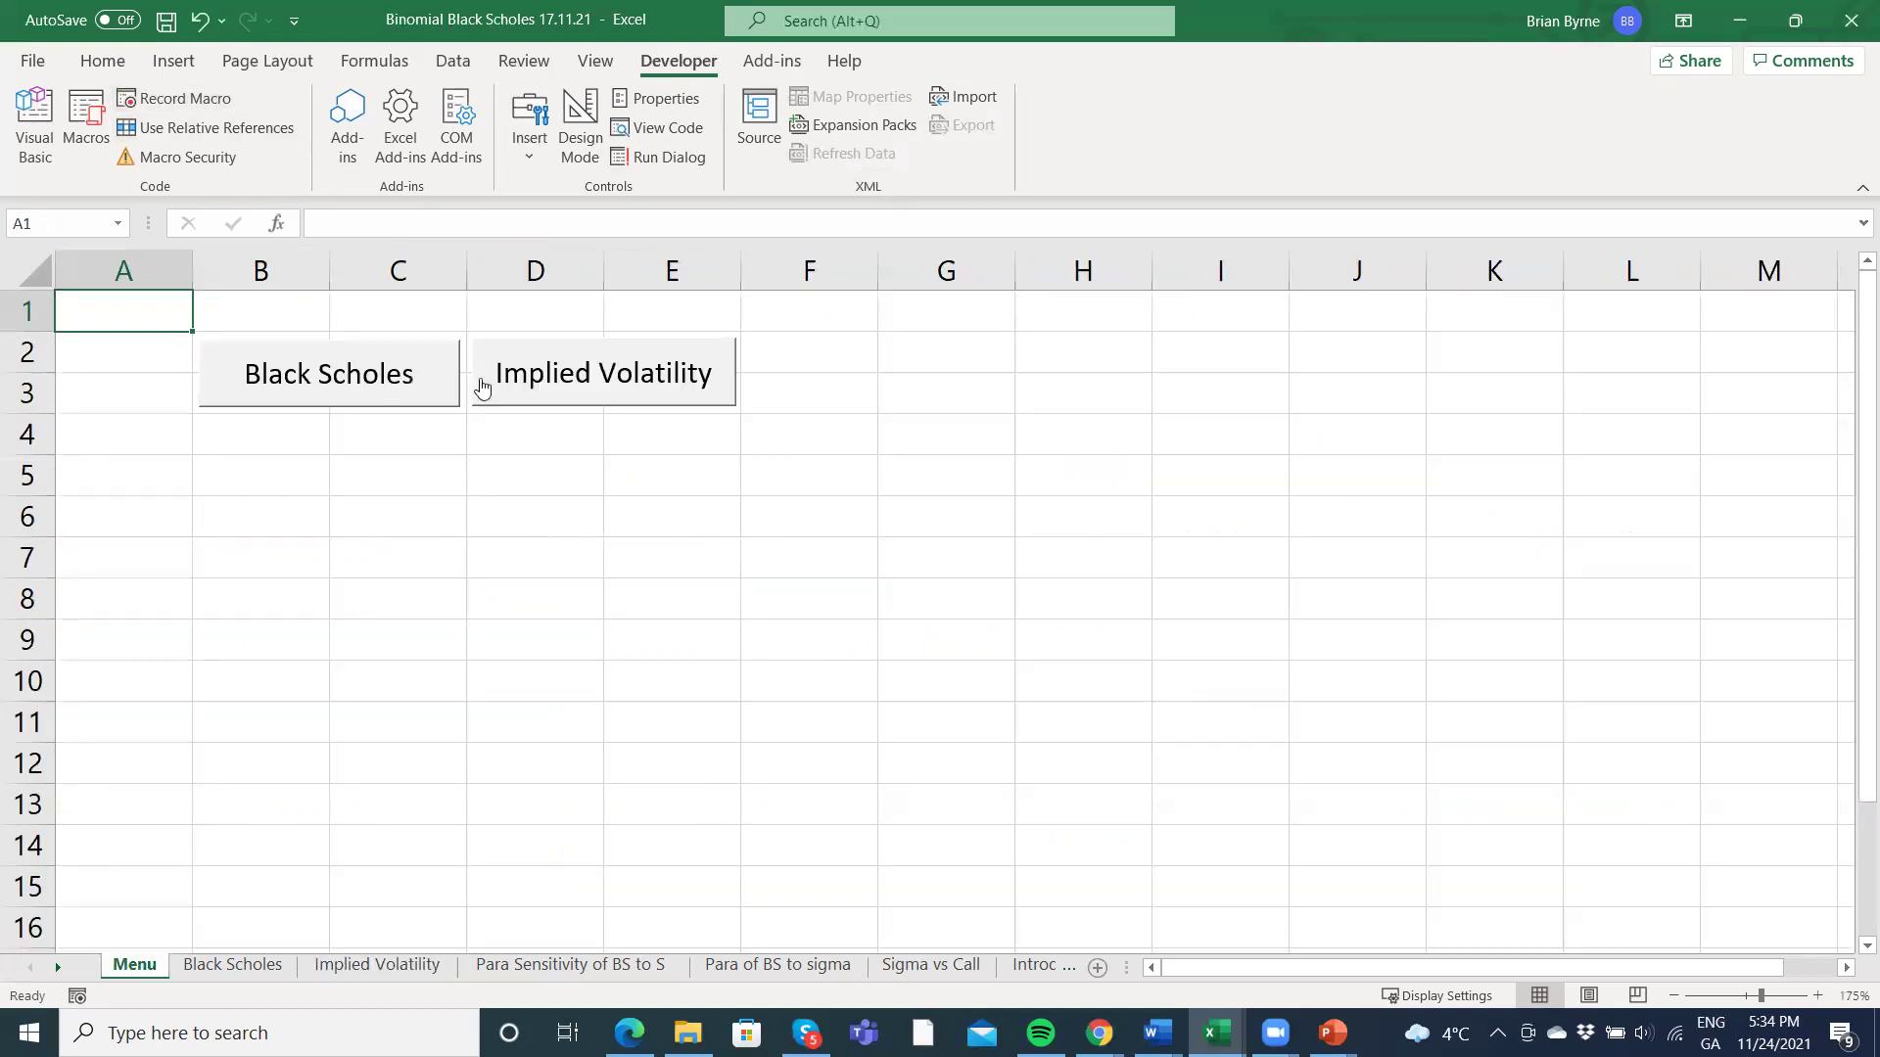
click(557, 387)
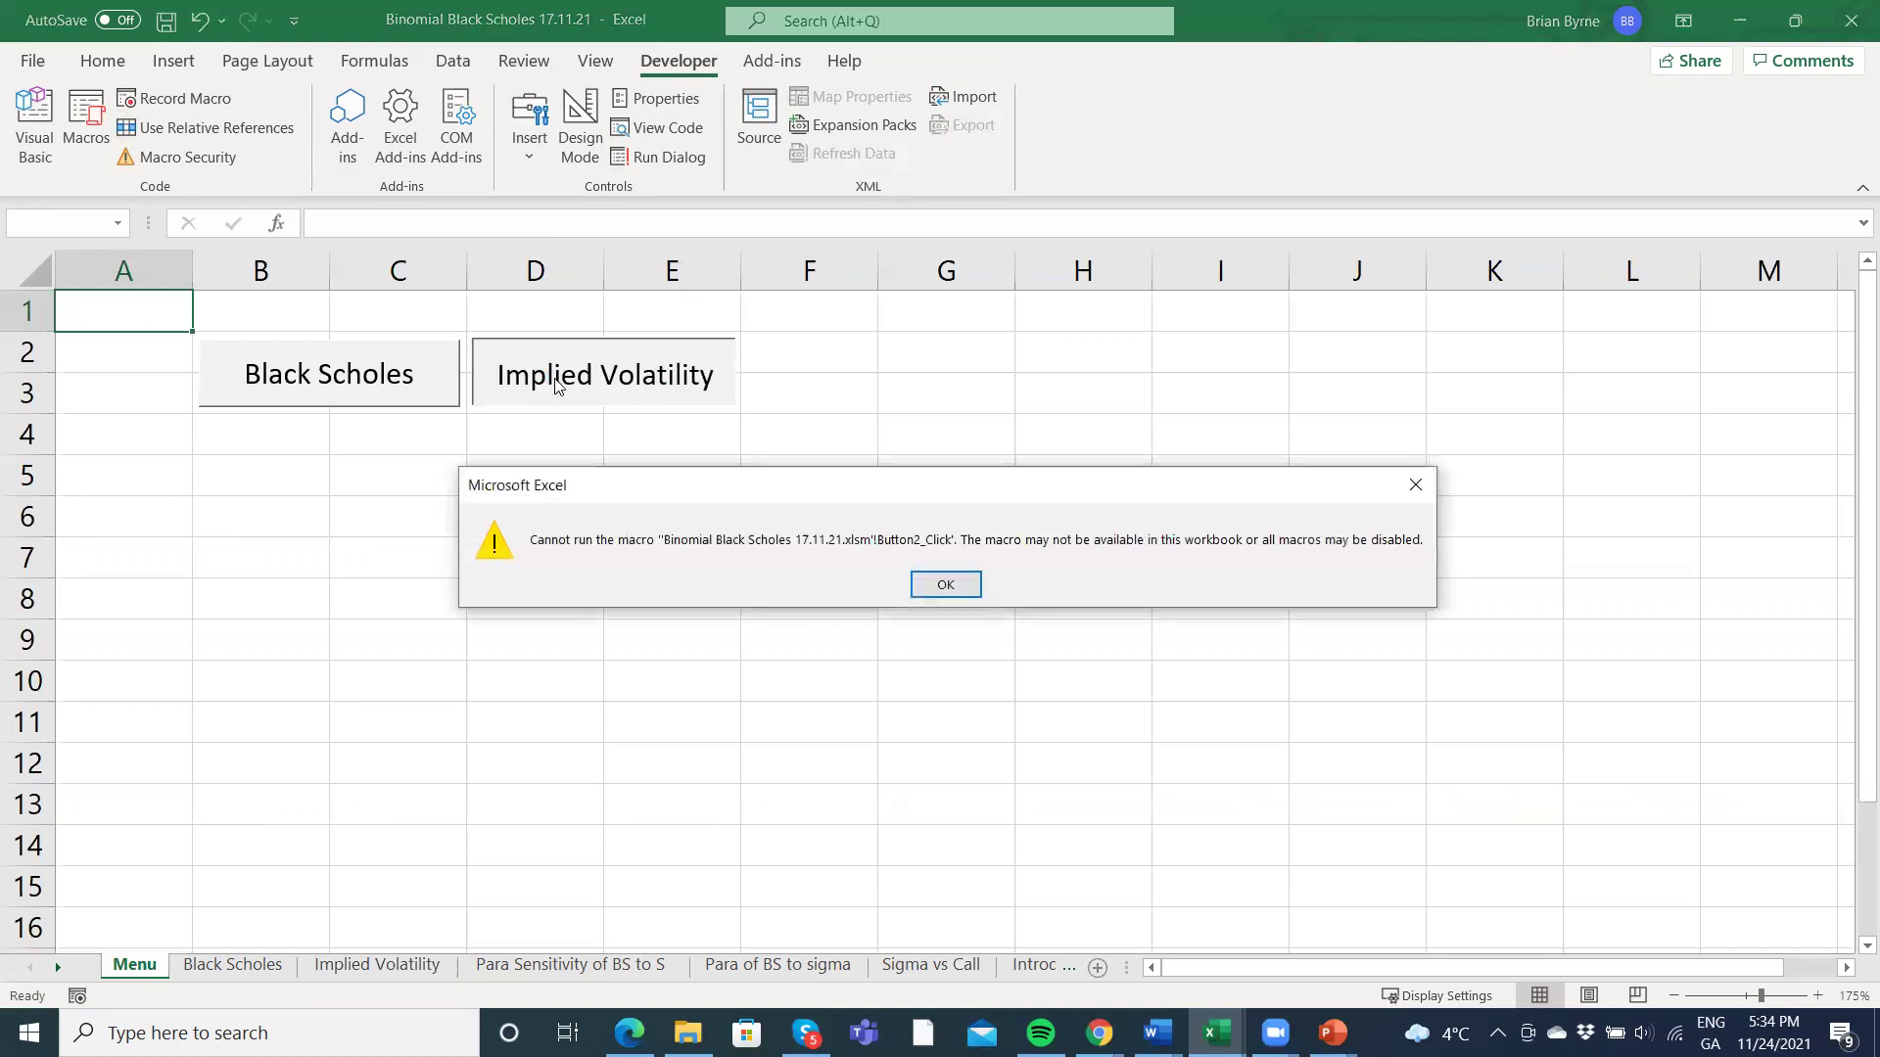
click(955, 589)
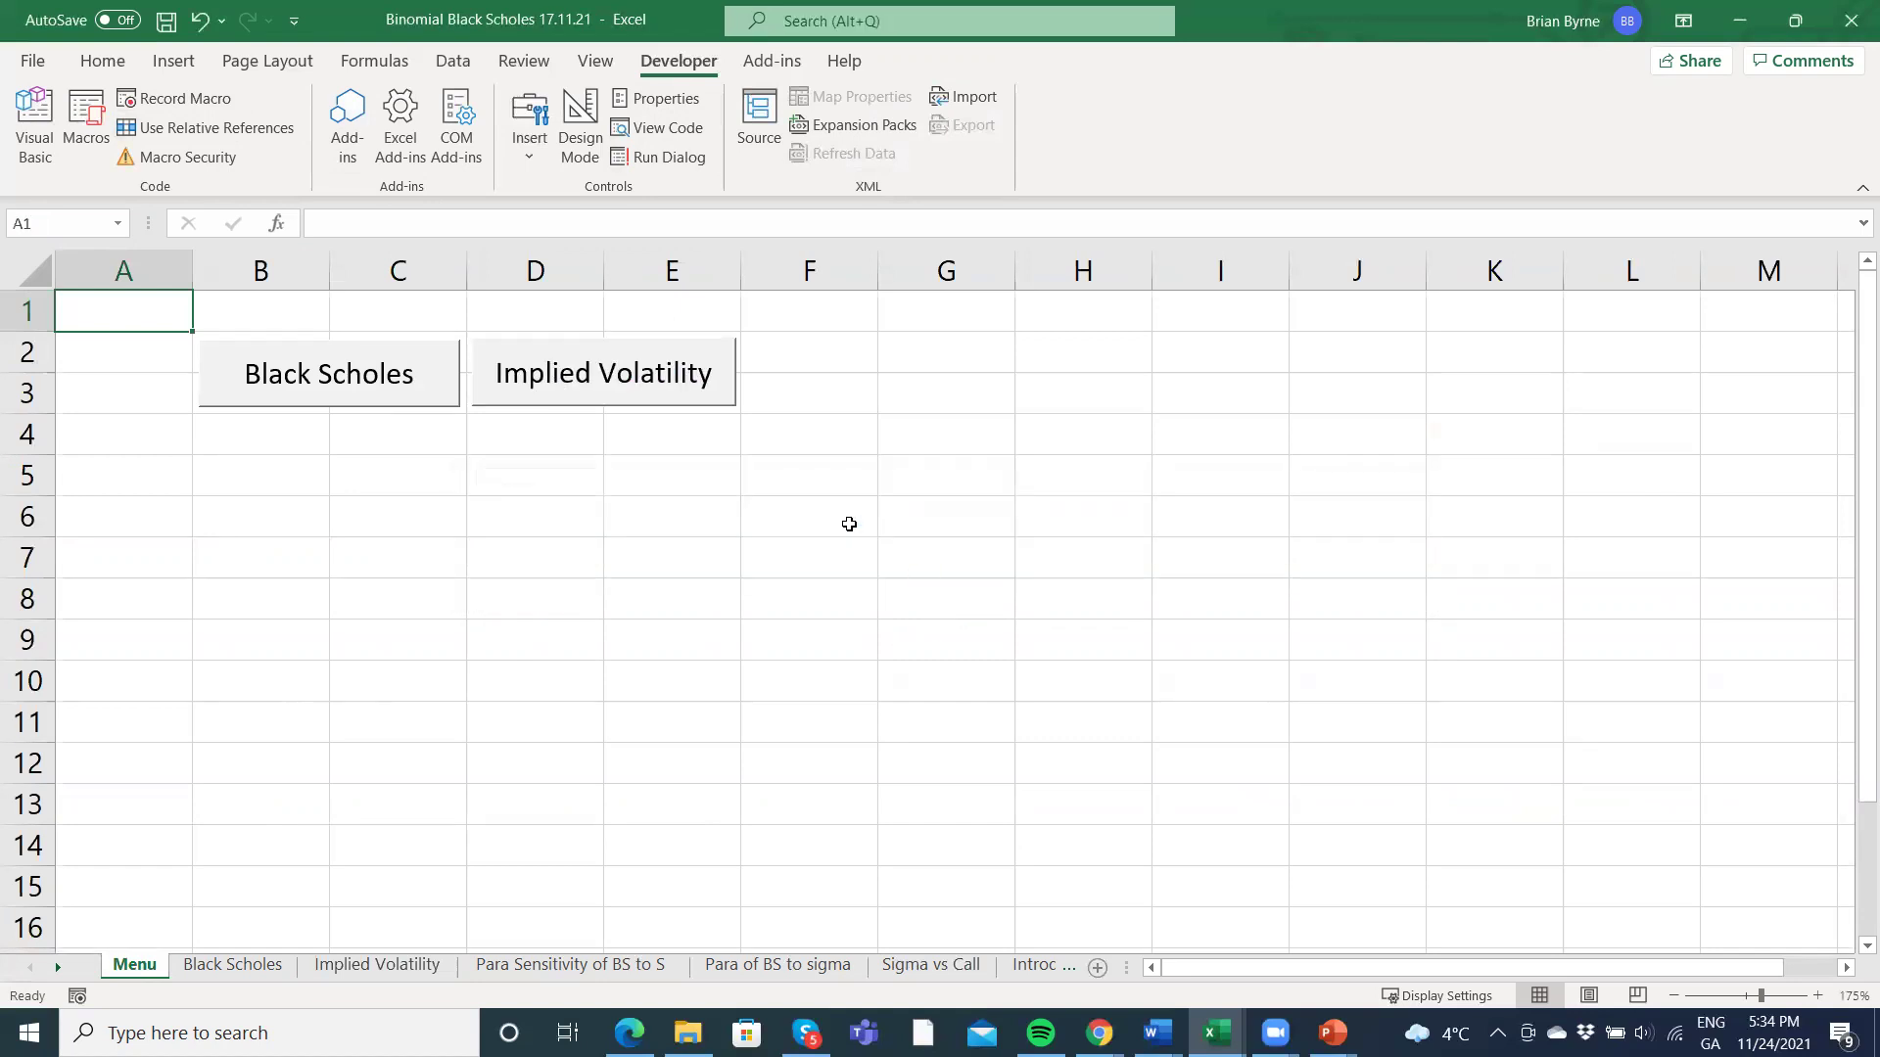
Assign Macro3 to the Implied Volatility button on the Menu sheet.
right_click(656, 382)
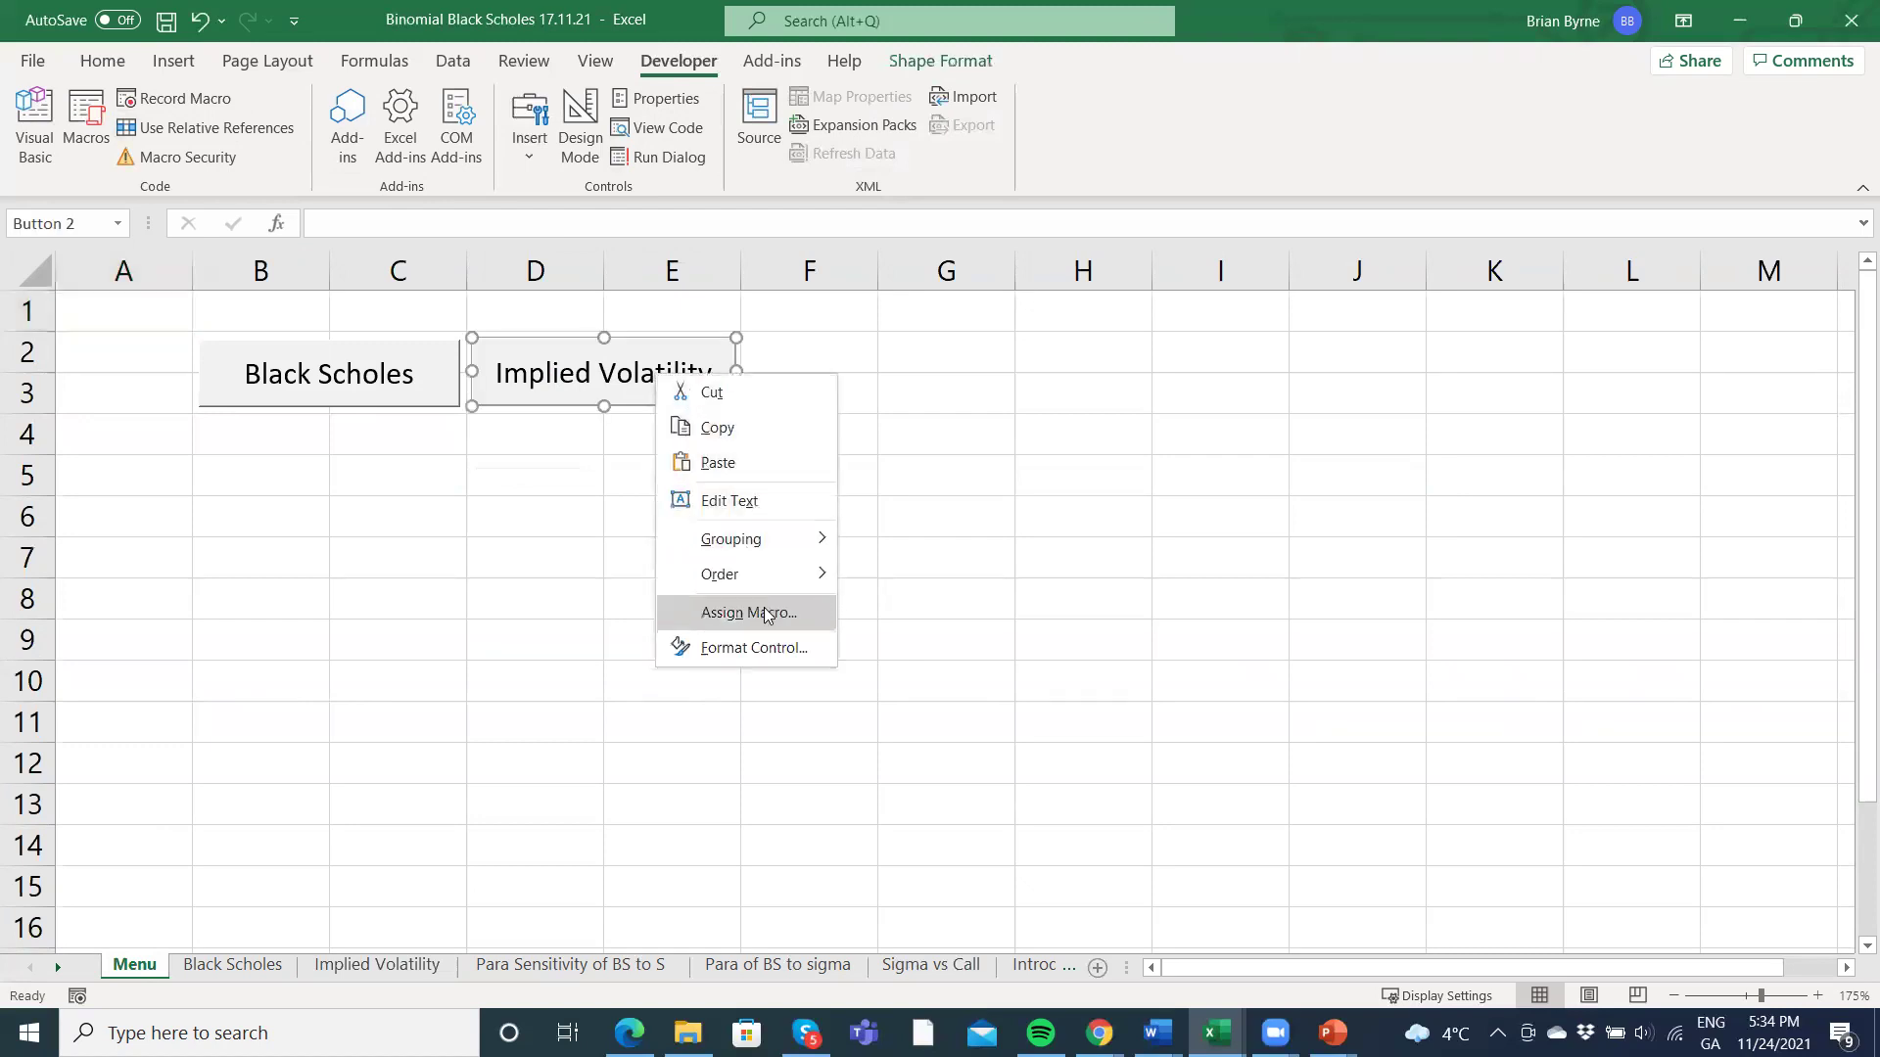
click(759, 609)
click(601, 496)
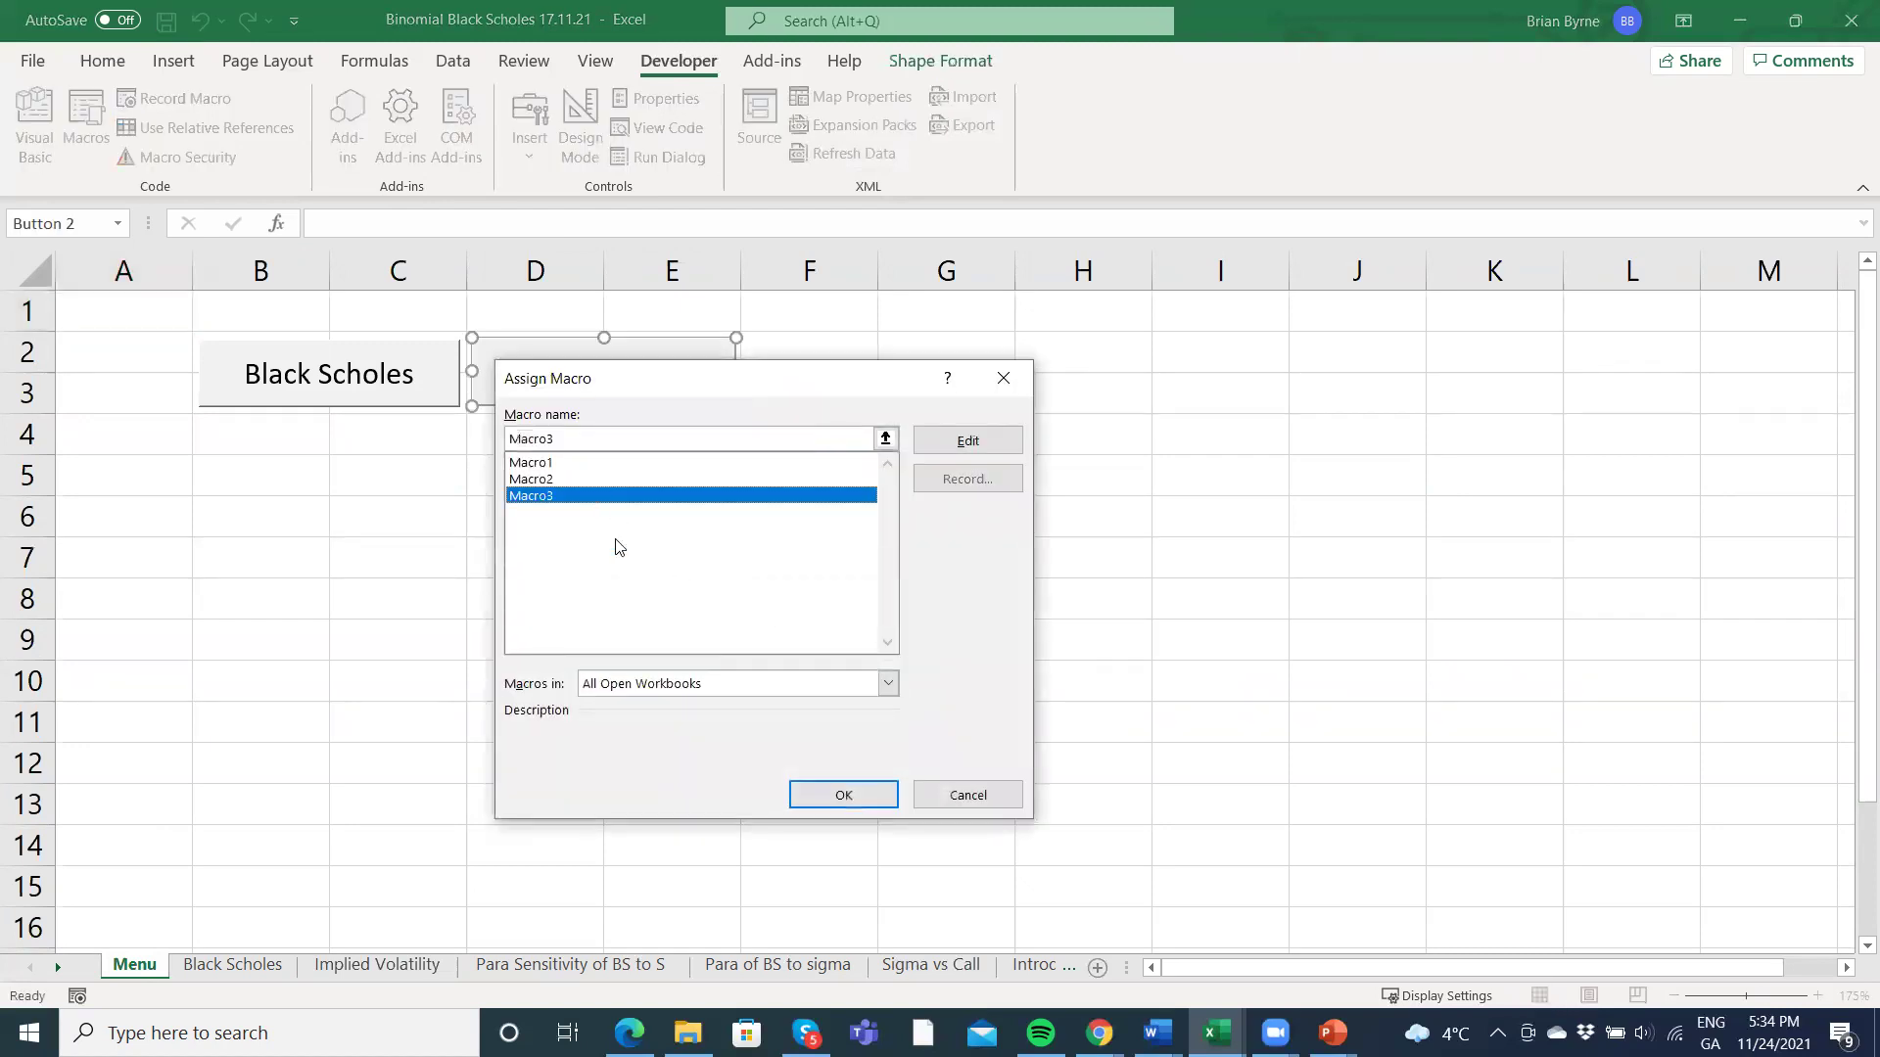
click(841, 794)
click(549, 642)
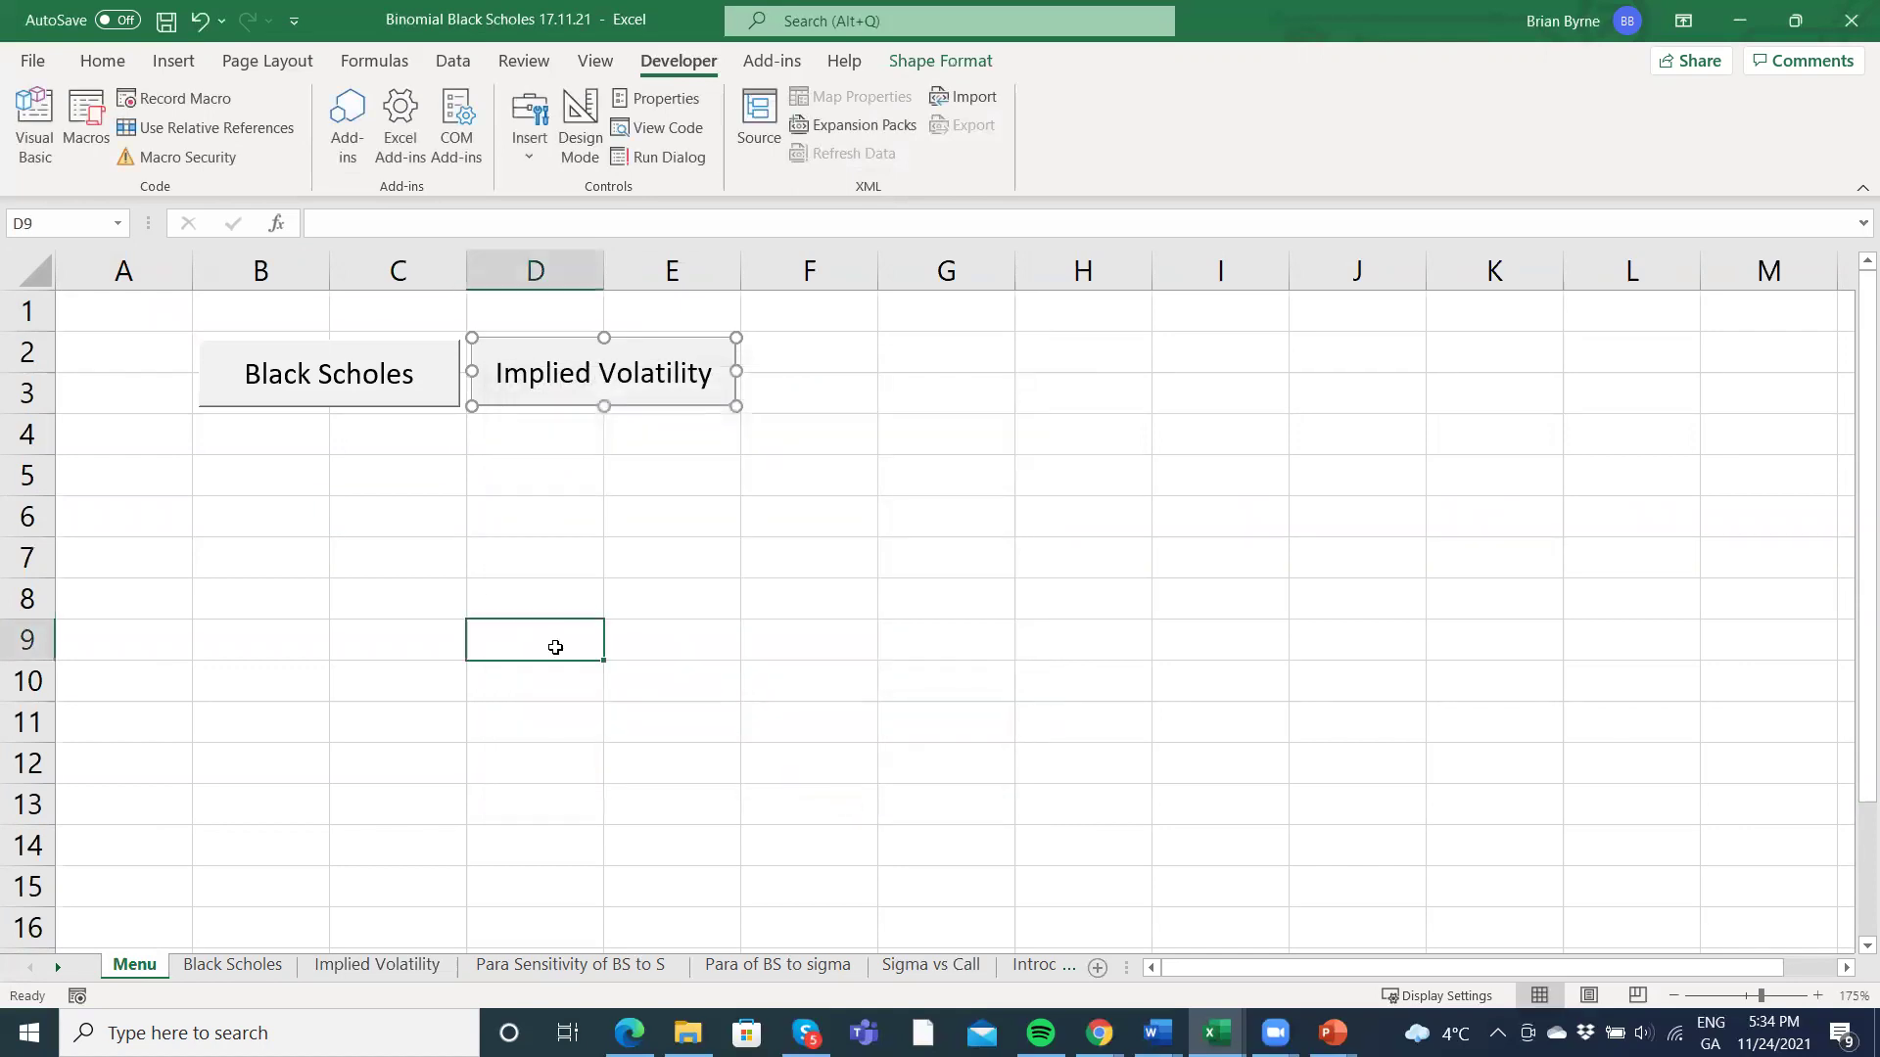
Check navigation: Black Scholes, Home back to Menu, then Implied Volatility.
click(371, 391)
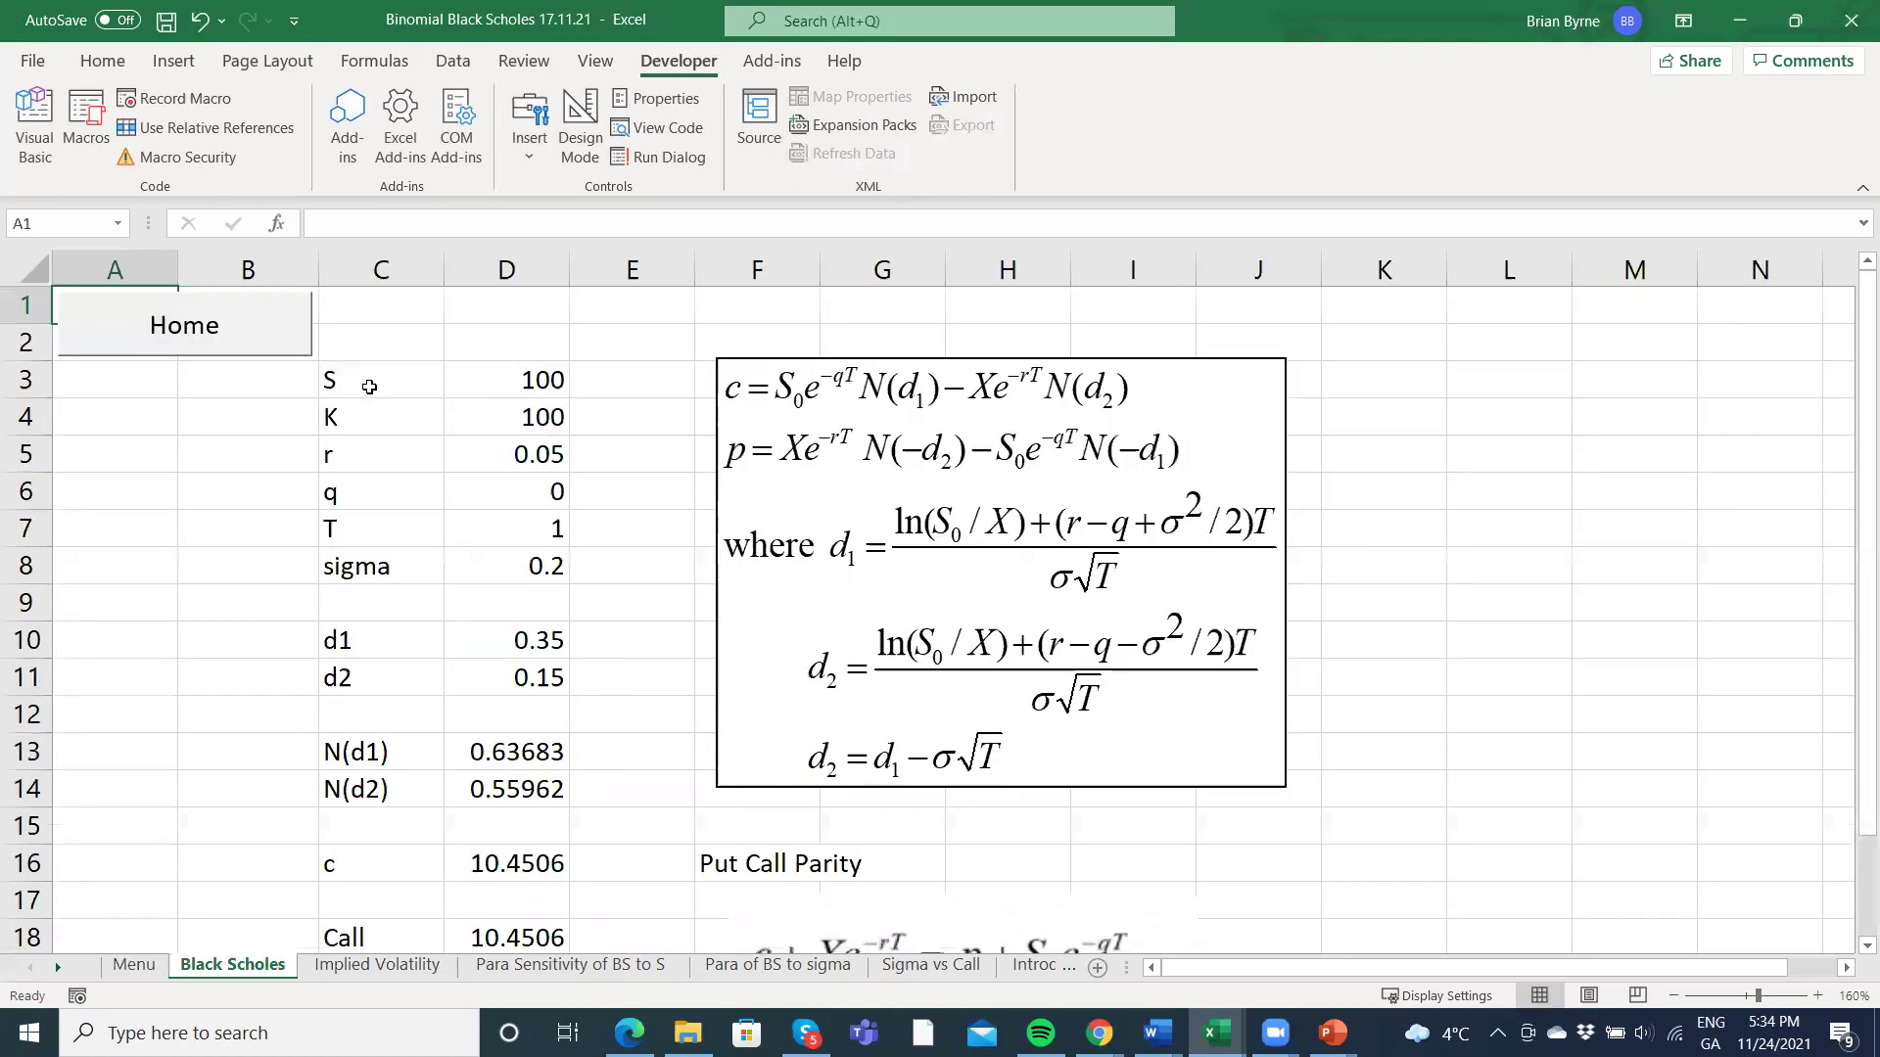
click(269, 341)
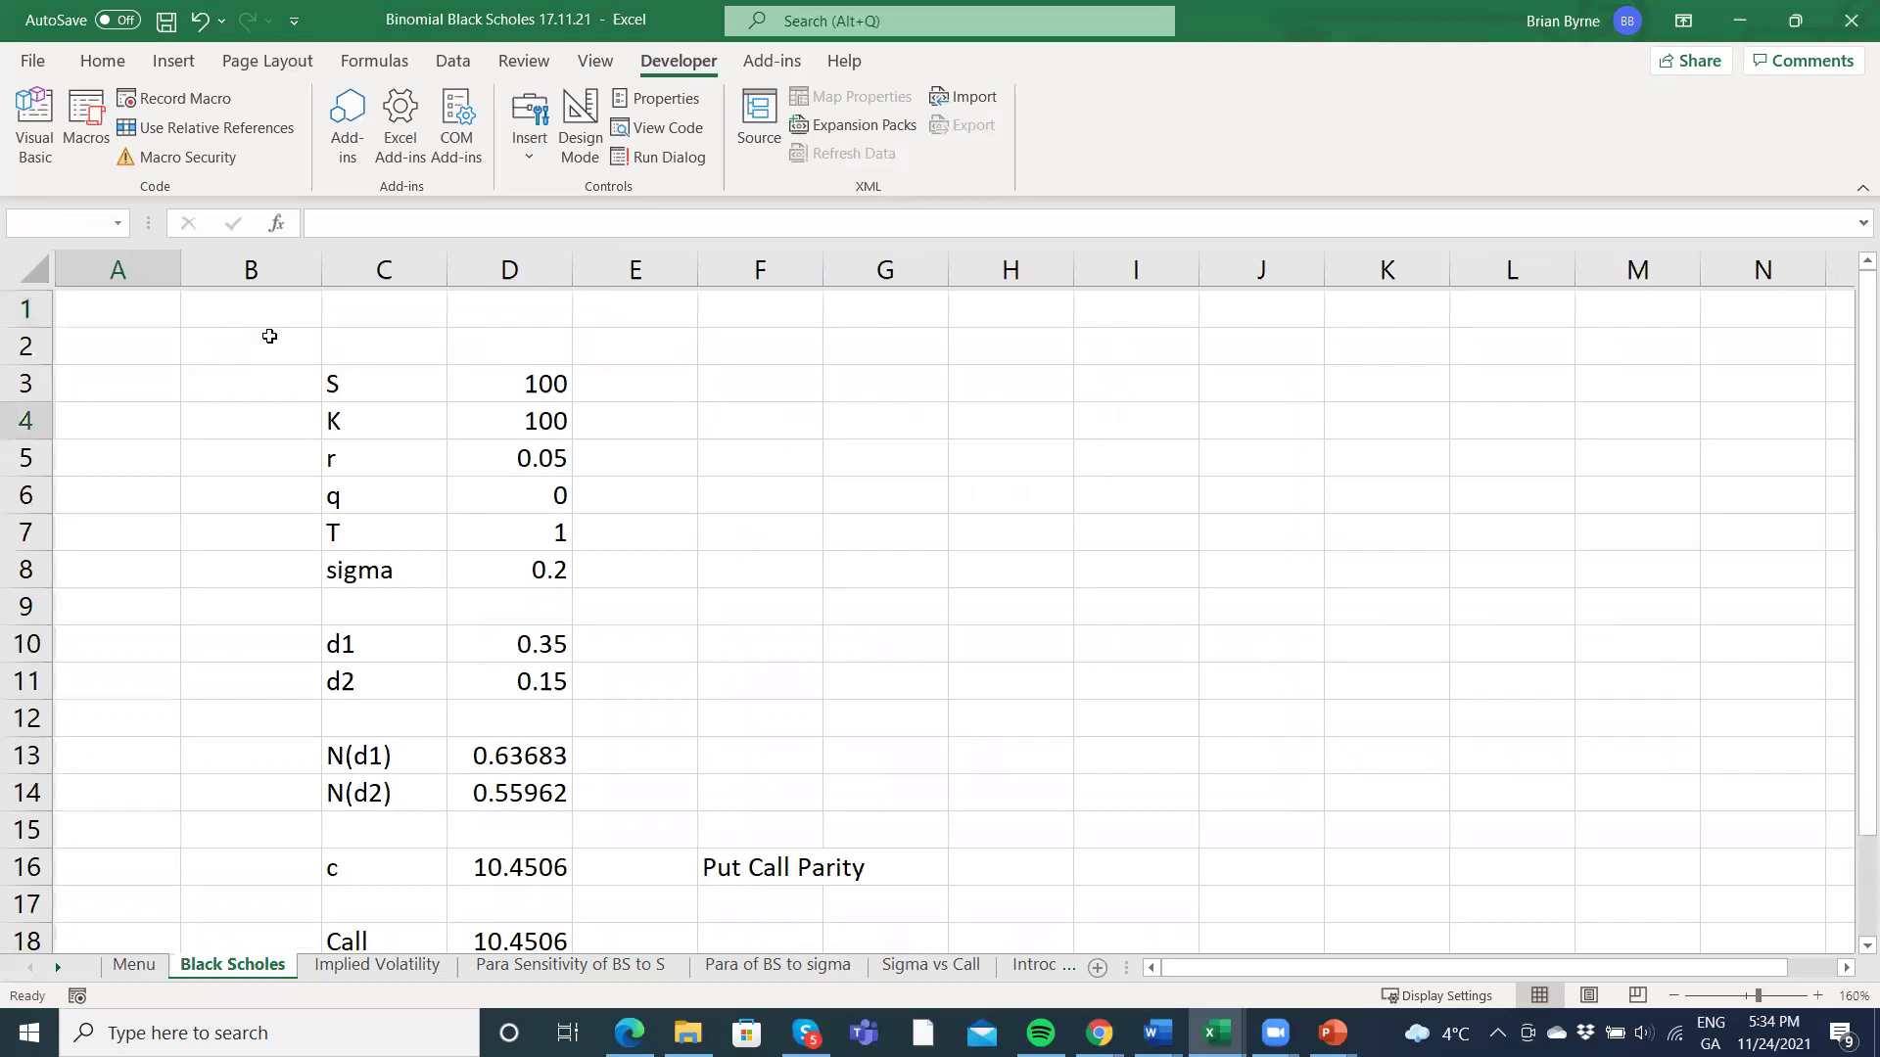
click(554, 395)
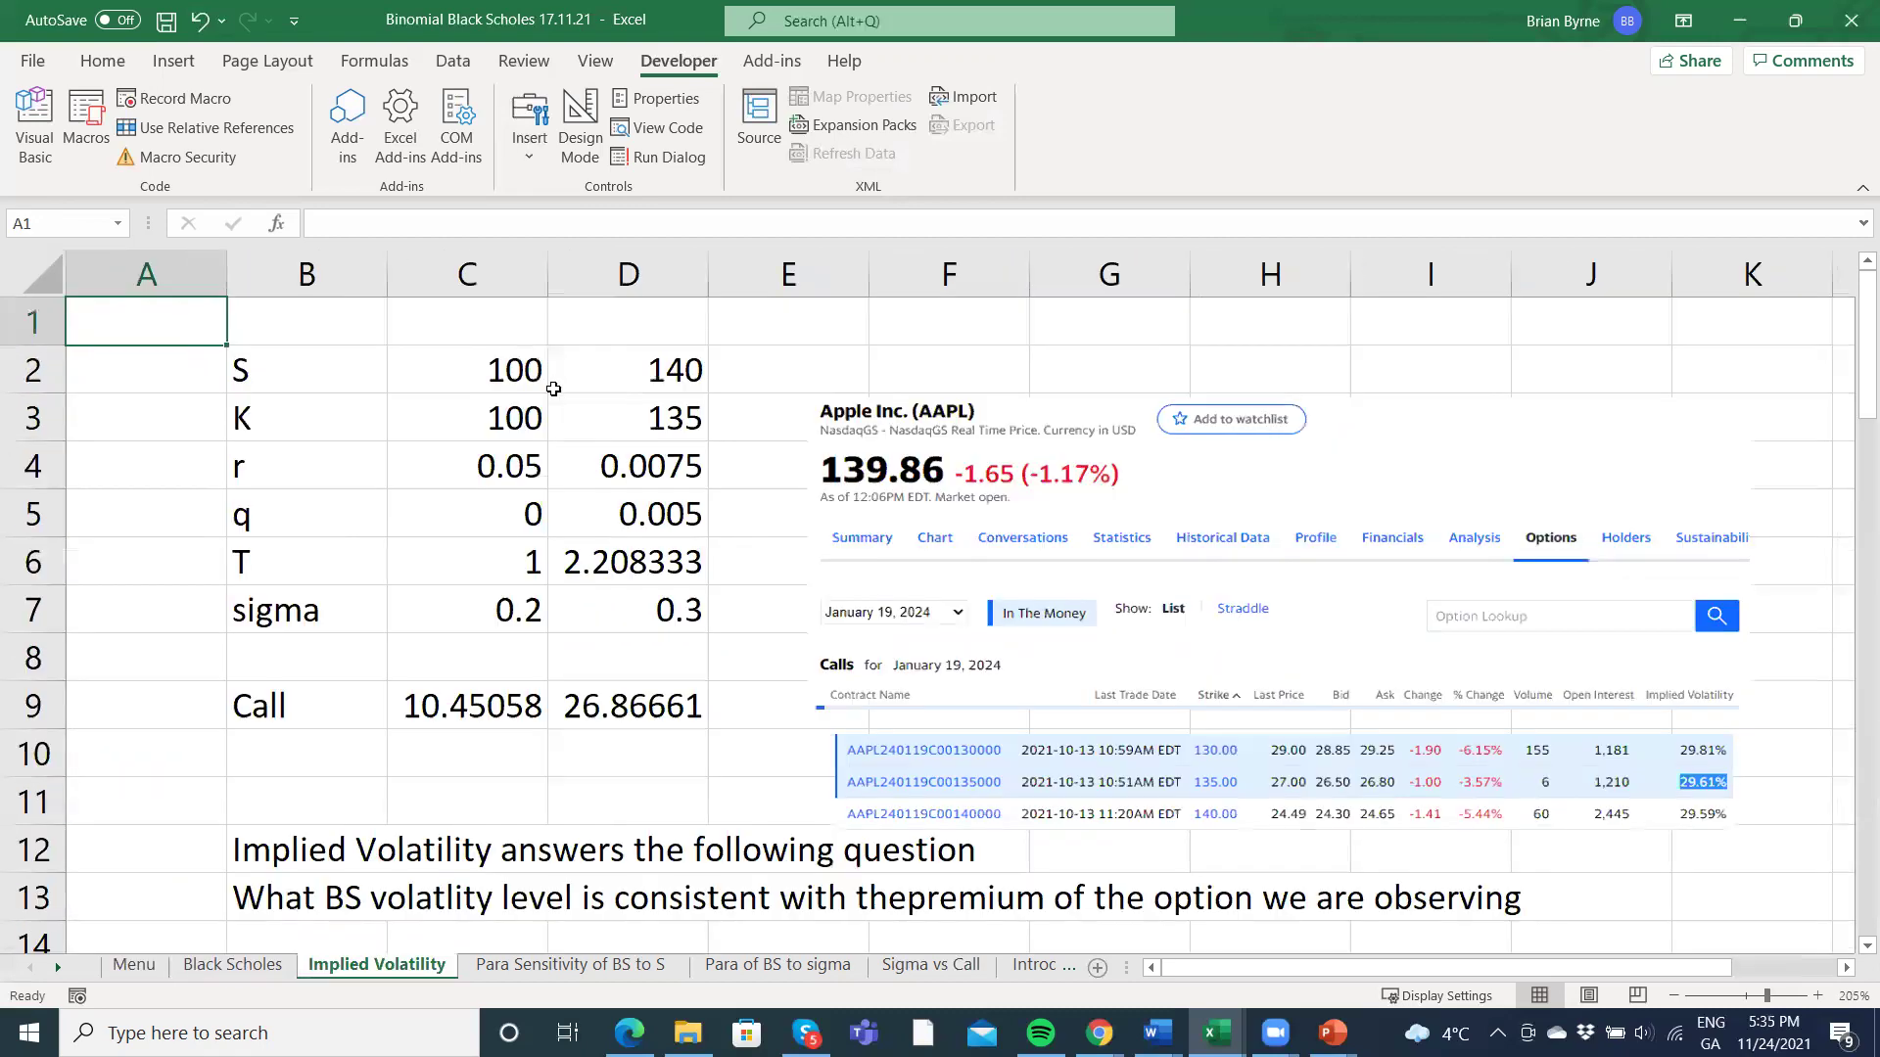
Scroll through the Implied Volatility sheet, then select column A and open its menu.
scroll(796, 748, down, 15)
scroll(796, 747, down, 1)
scroll(796, 747, up, 8)
scroll(796, 747, down, 3)
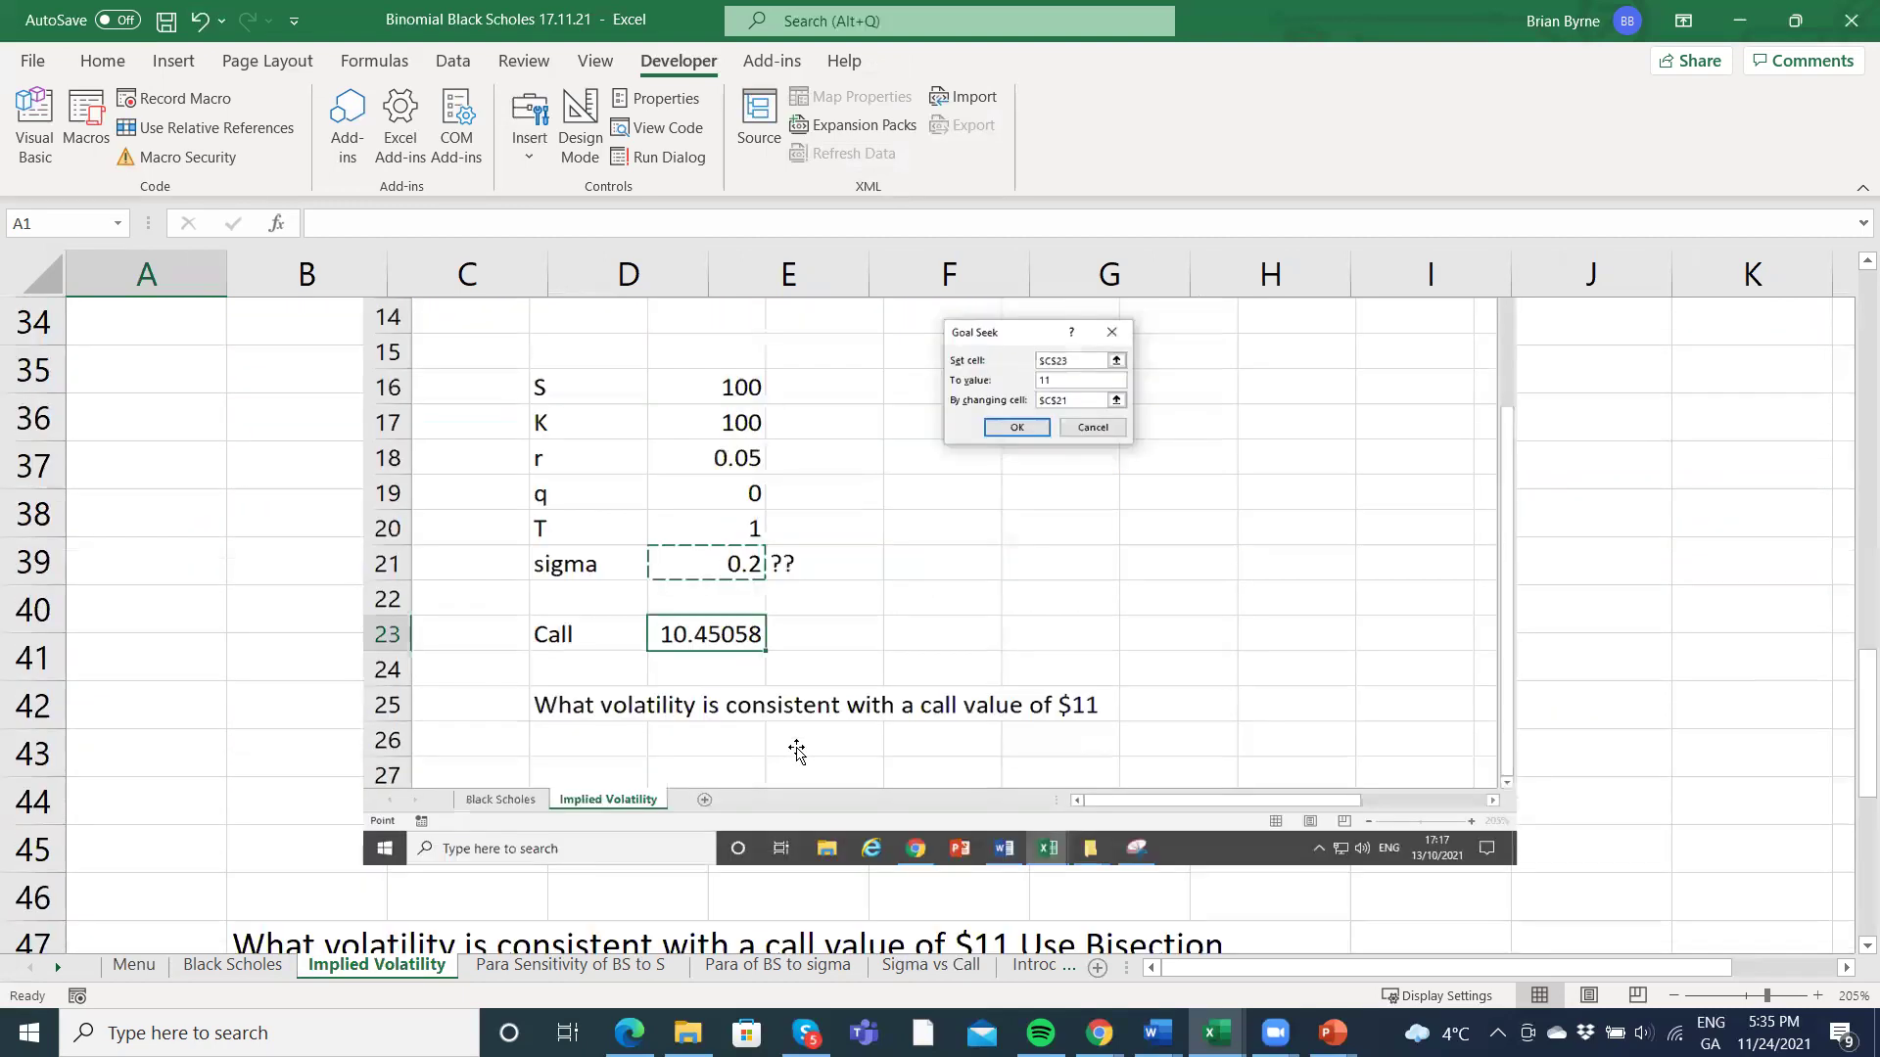
scroll(796, 747, up, 1)
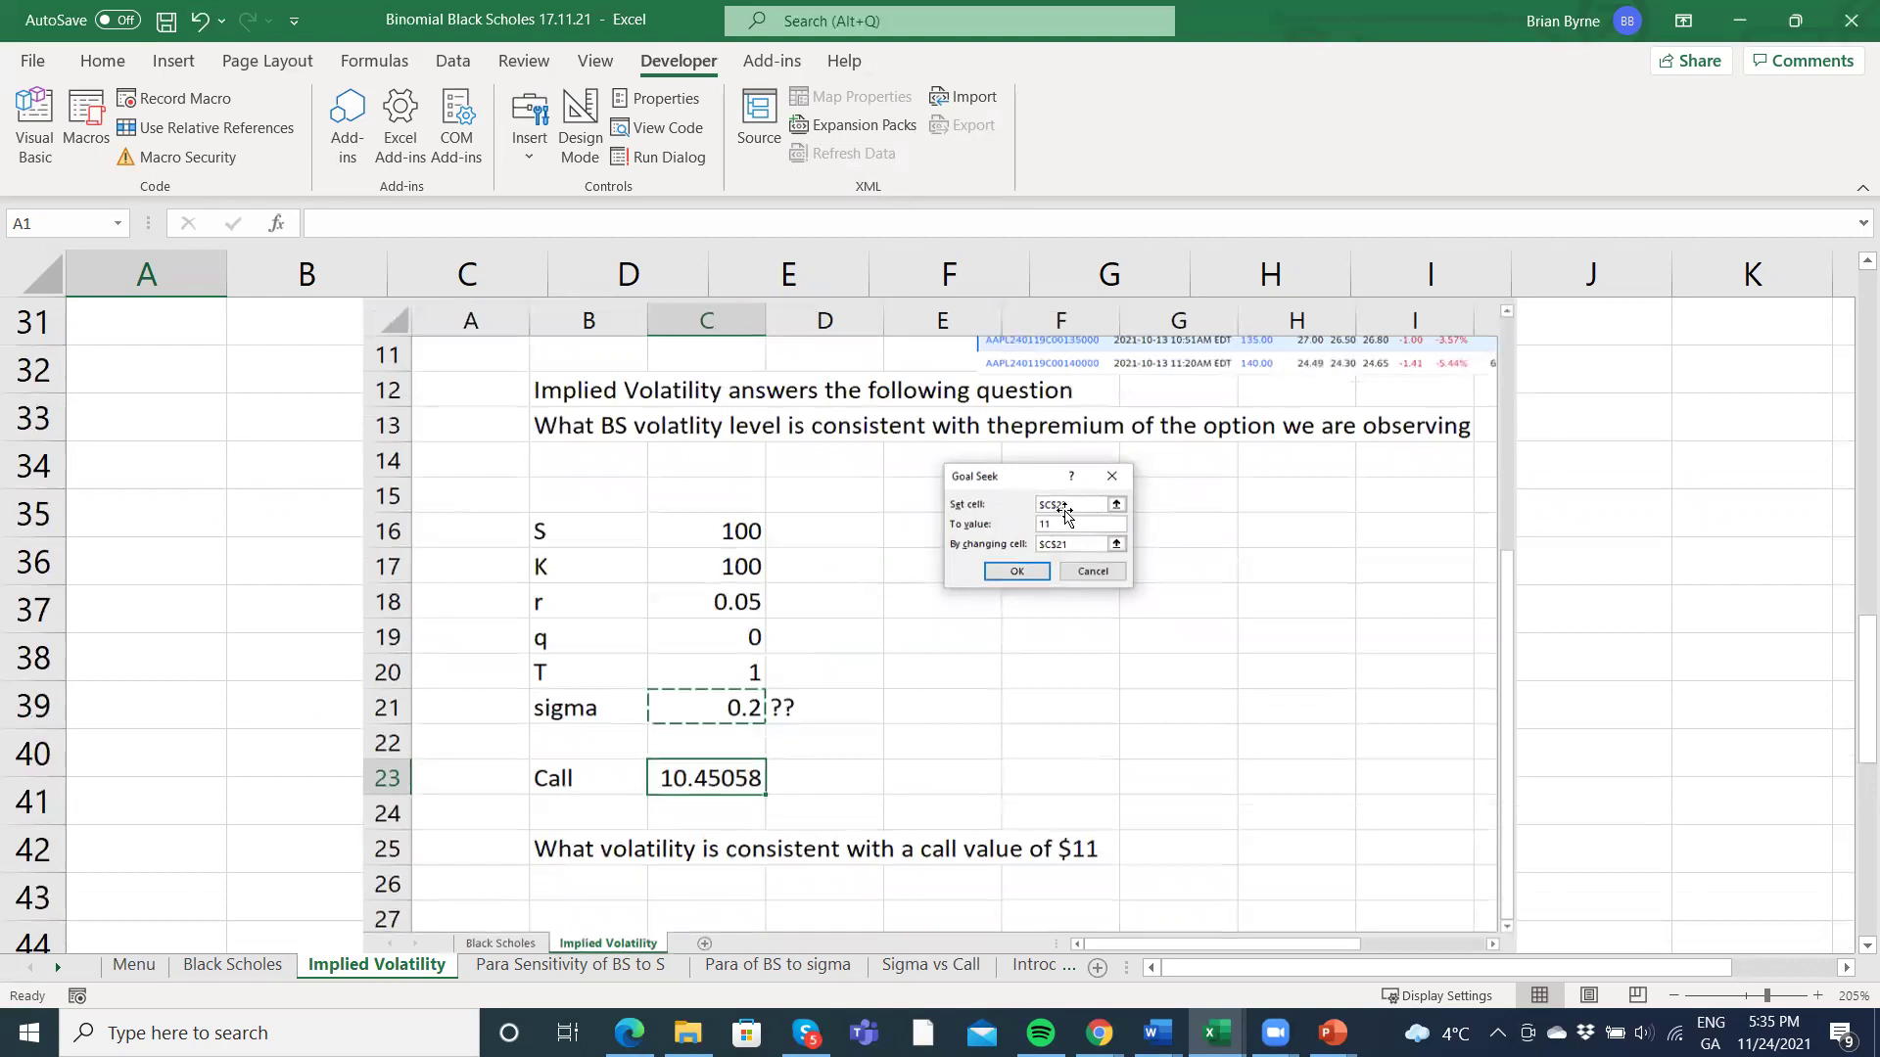
scroll(1097, 510, up, 1)
scroll(1096, 509, down, 1)
scroll(1096, 509, up, 10)
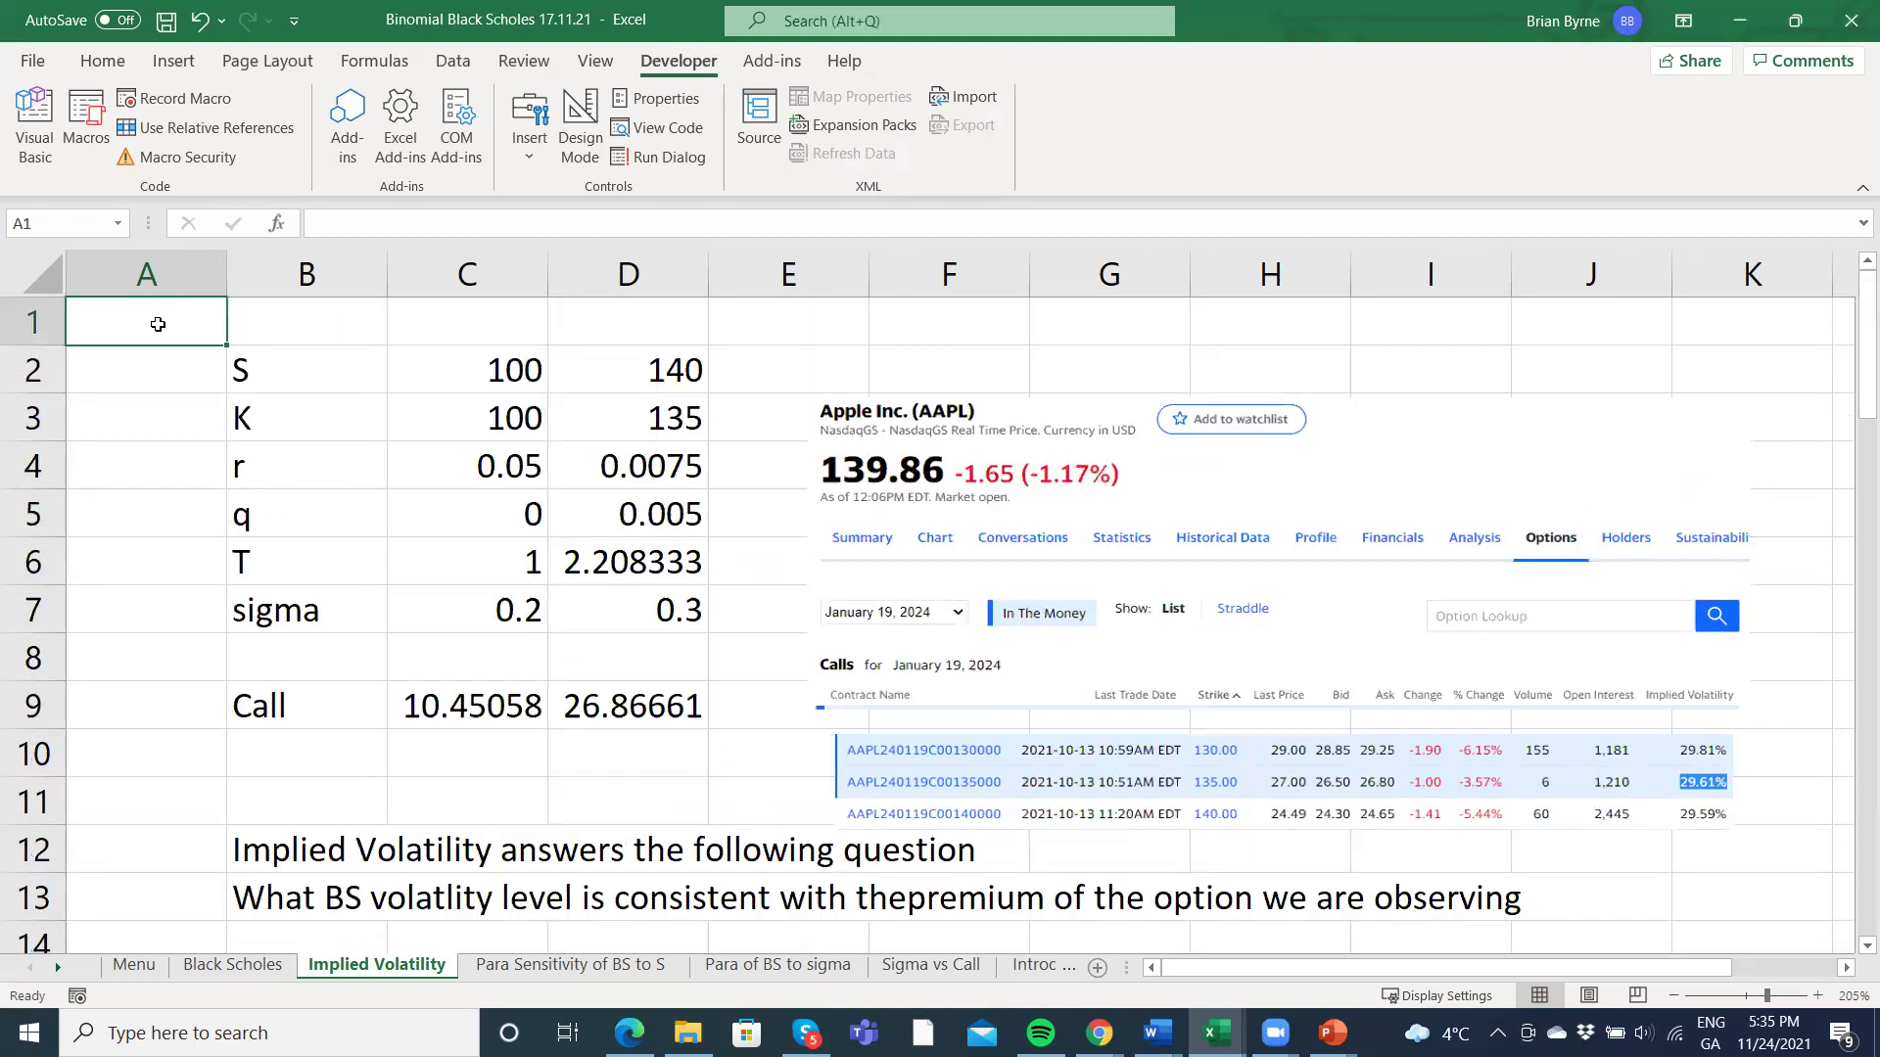
click(149, 278)
right_click(149, 280)
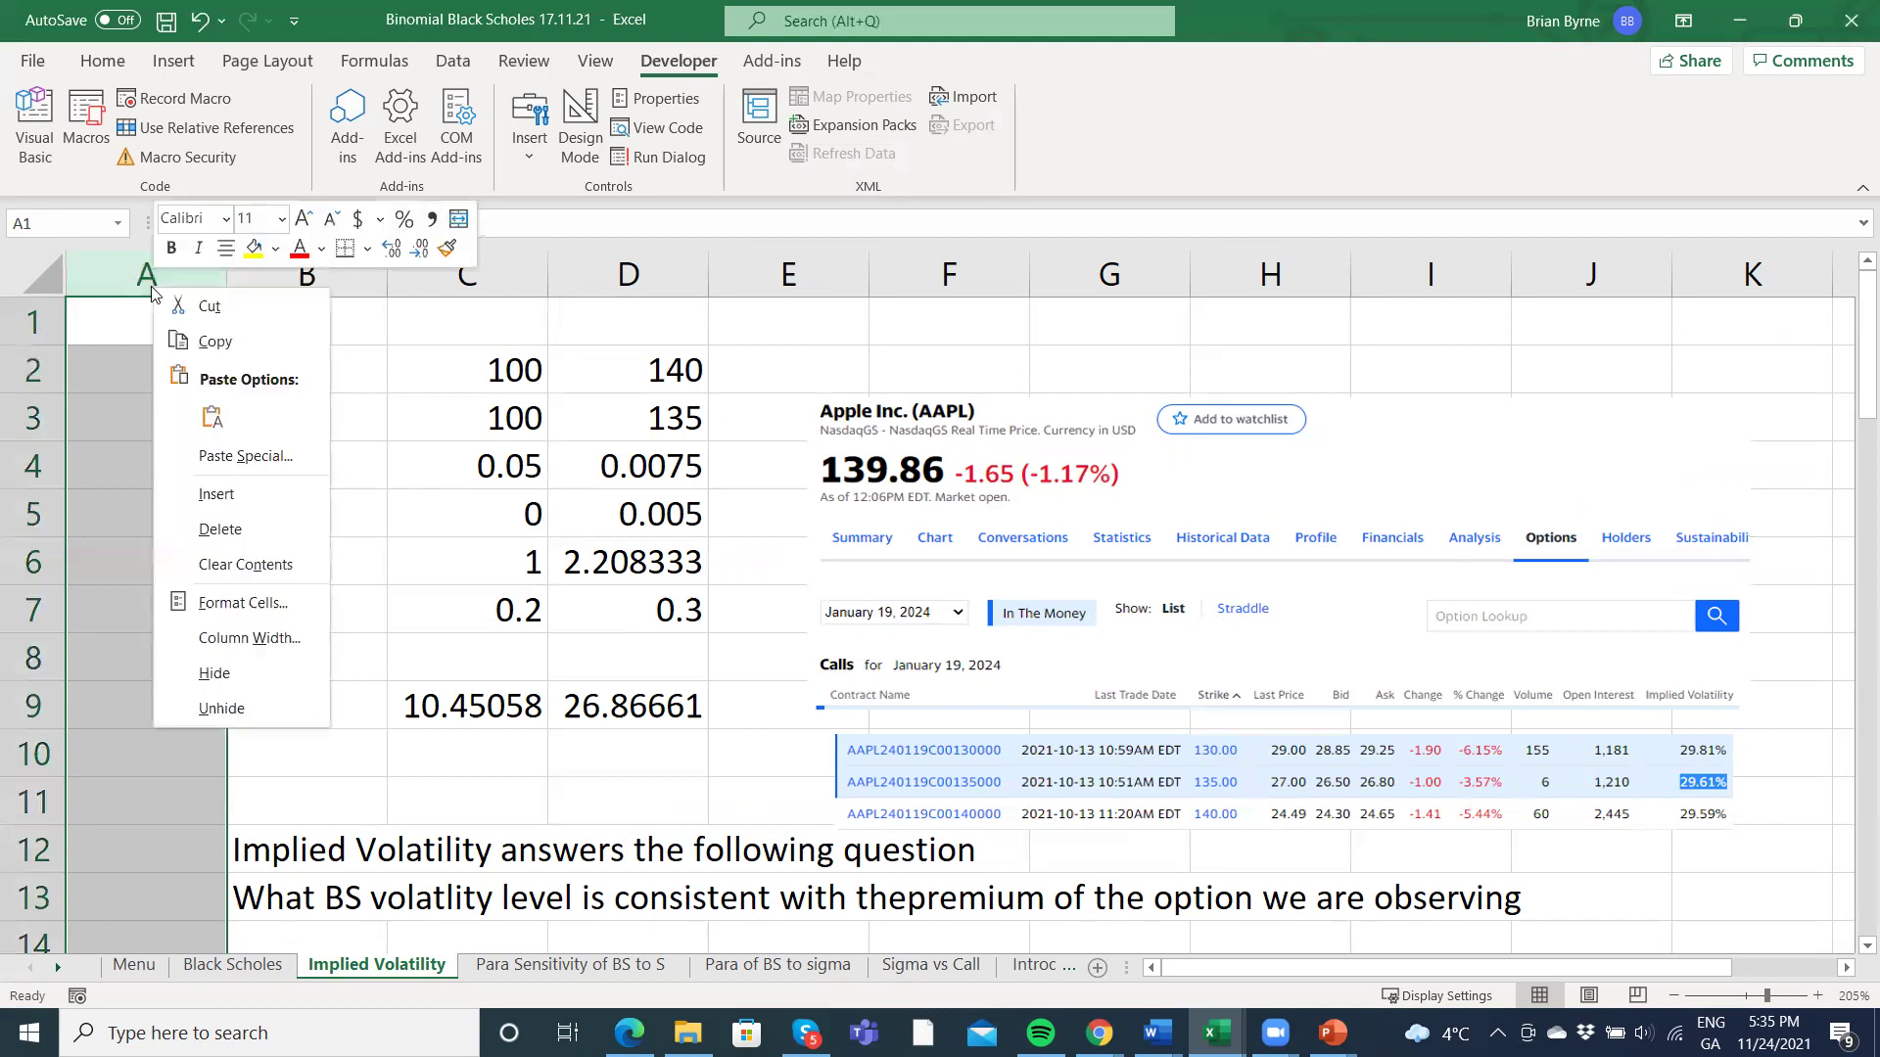
Insert a blank column A and a blank row 1 on the Implied Volatility sheet.
click(256, 483)
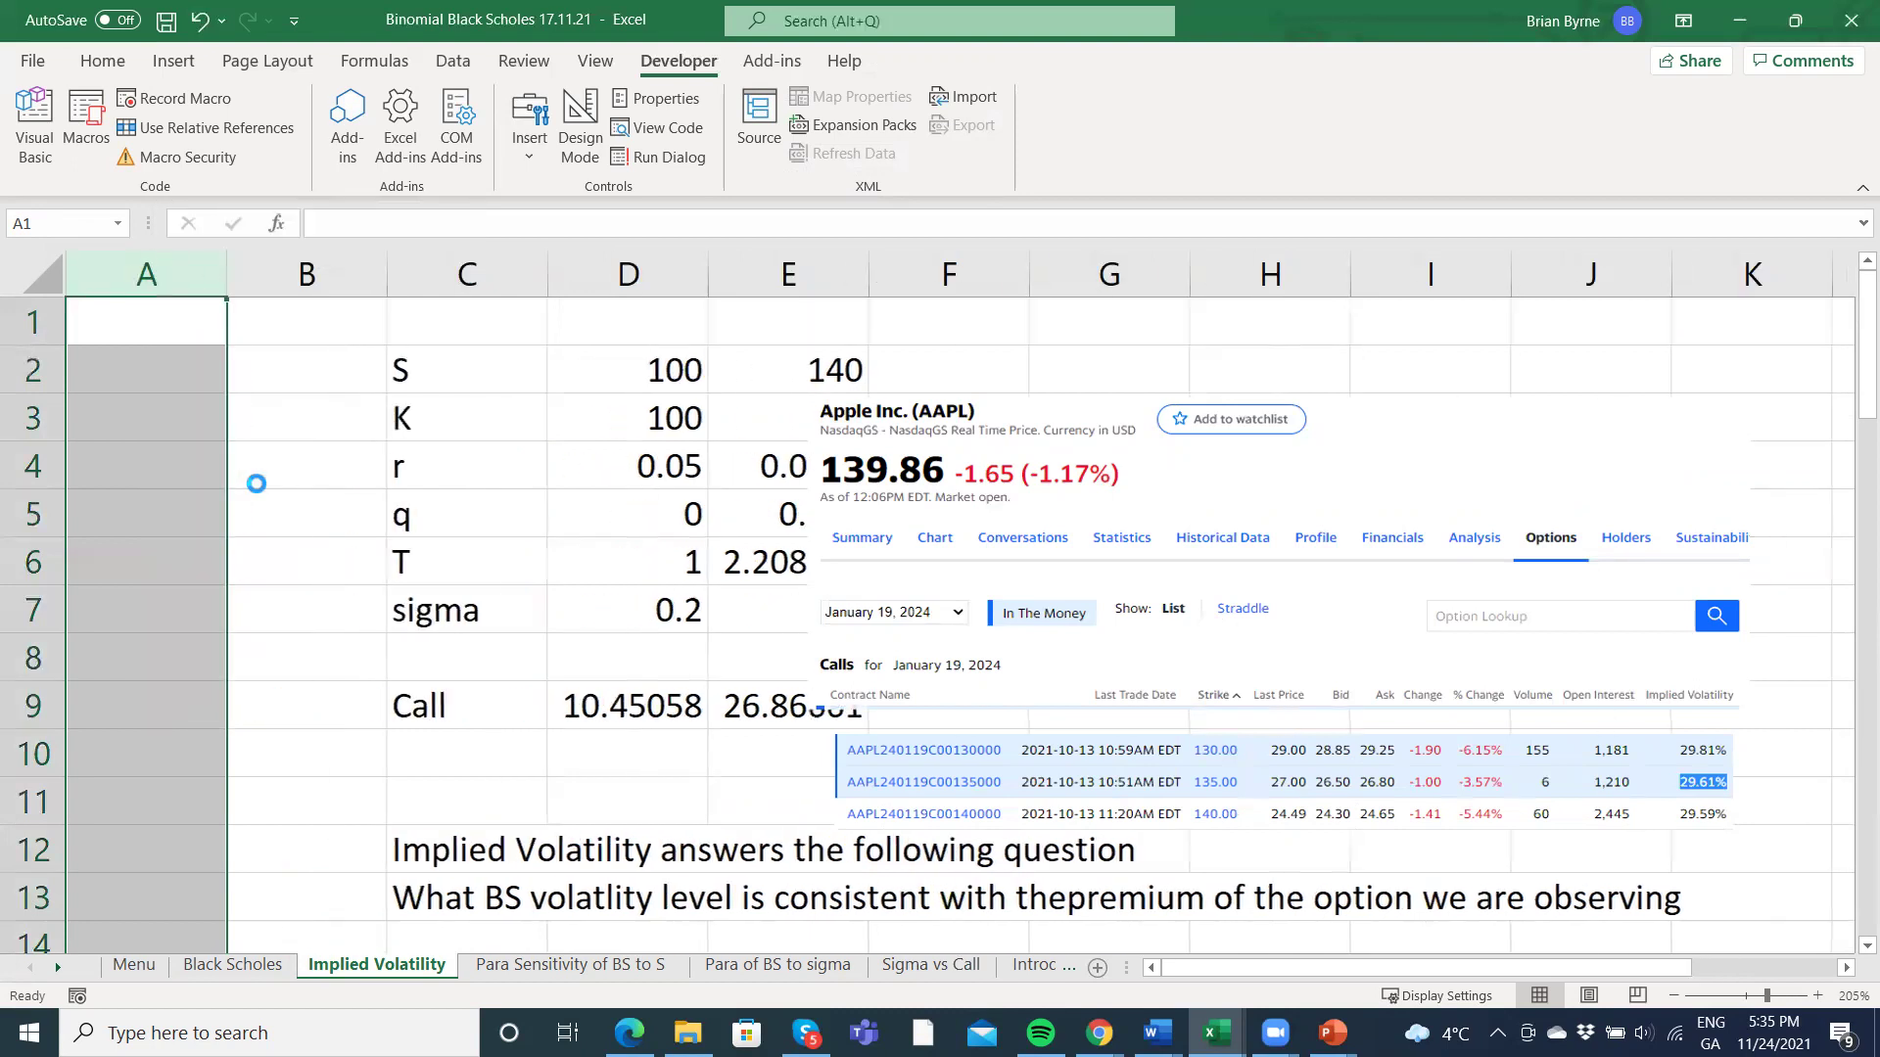
click(37, 323)
right_click(40, 326)
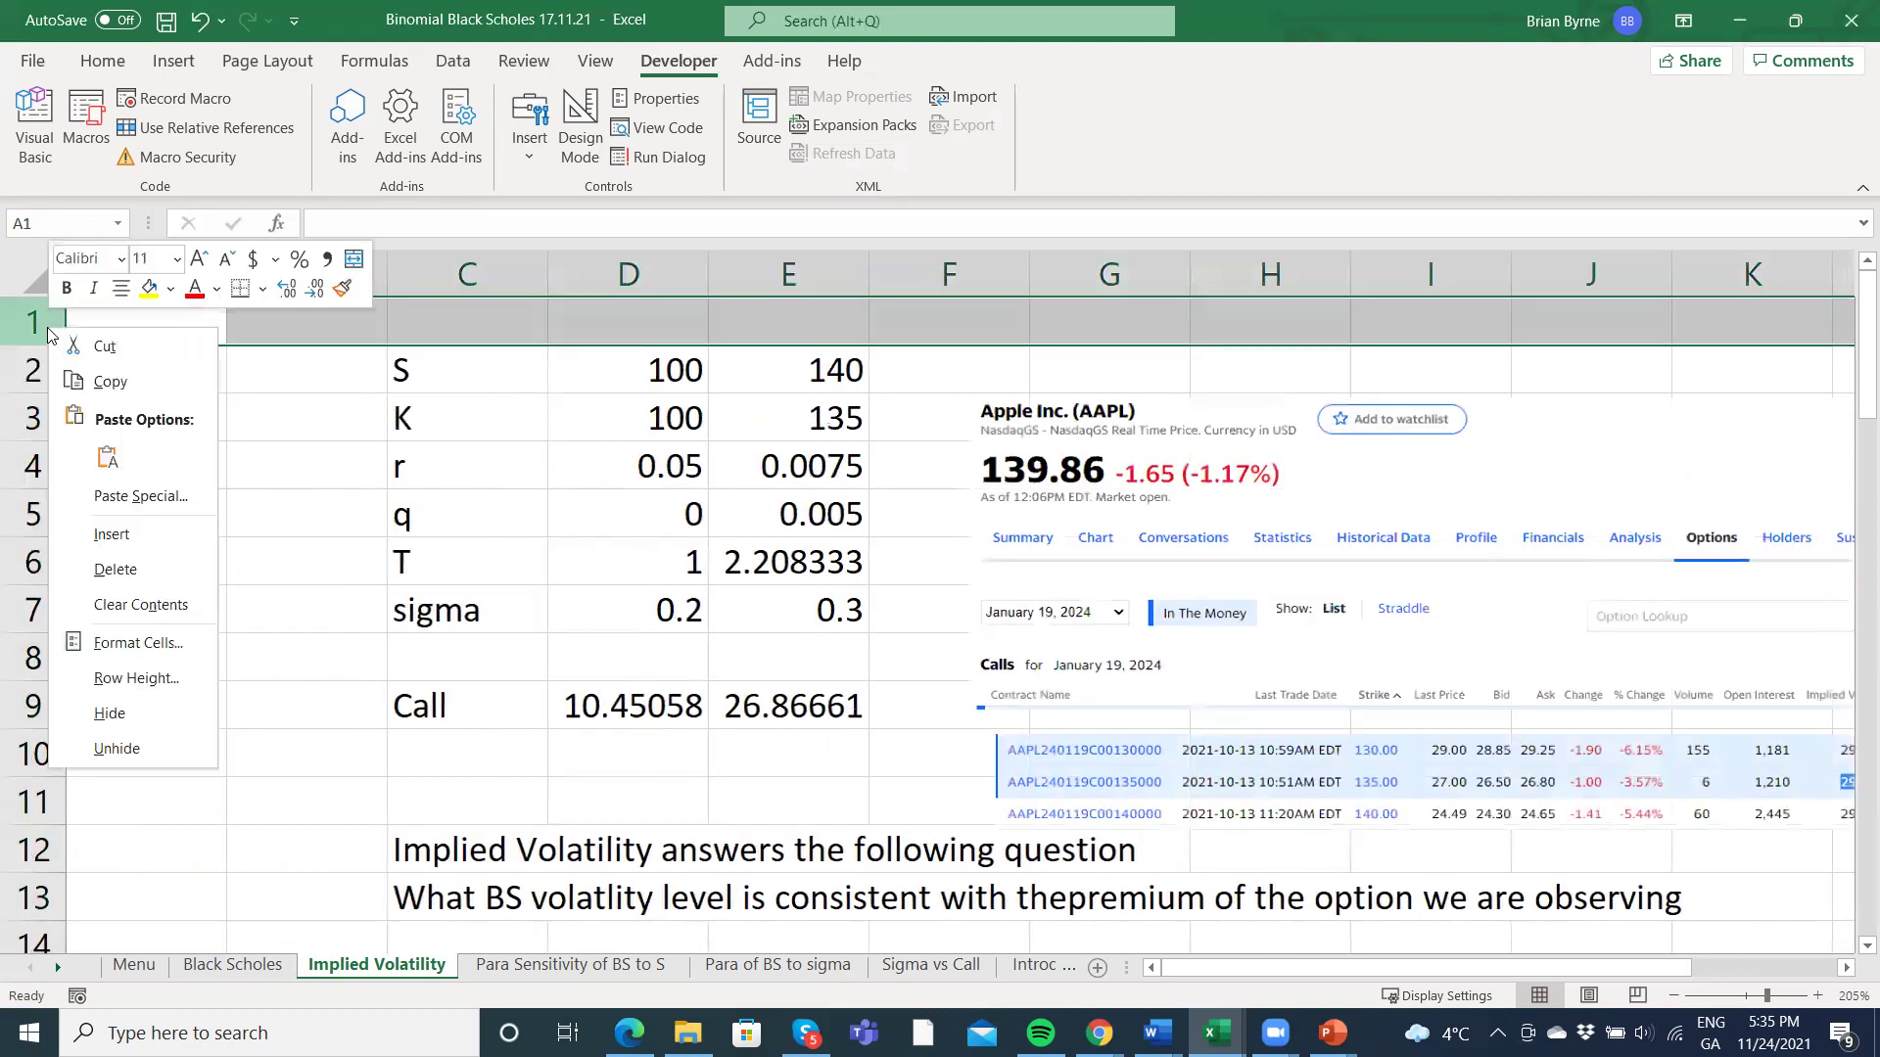
click(167, 537)
click(252, 530)
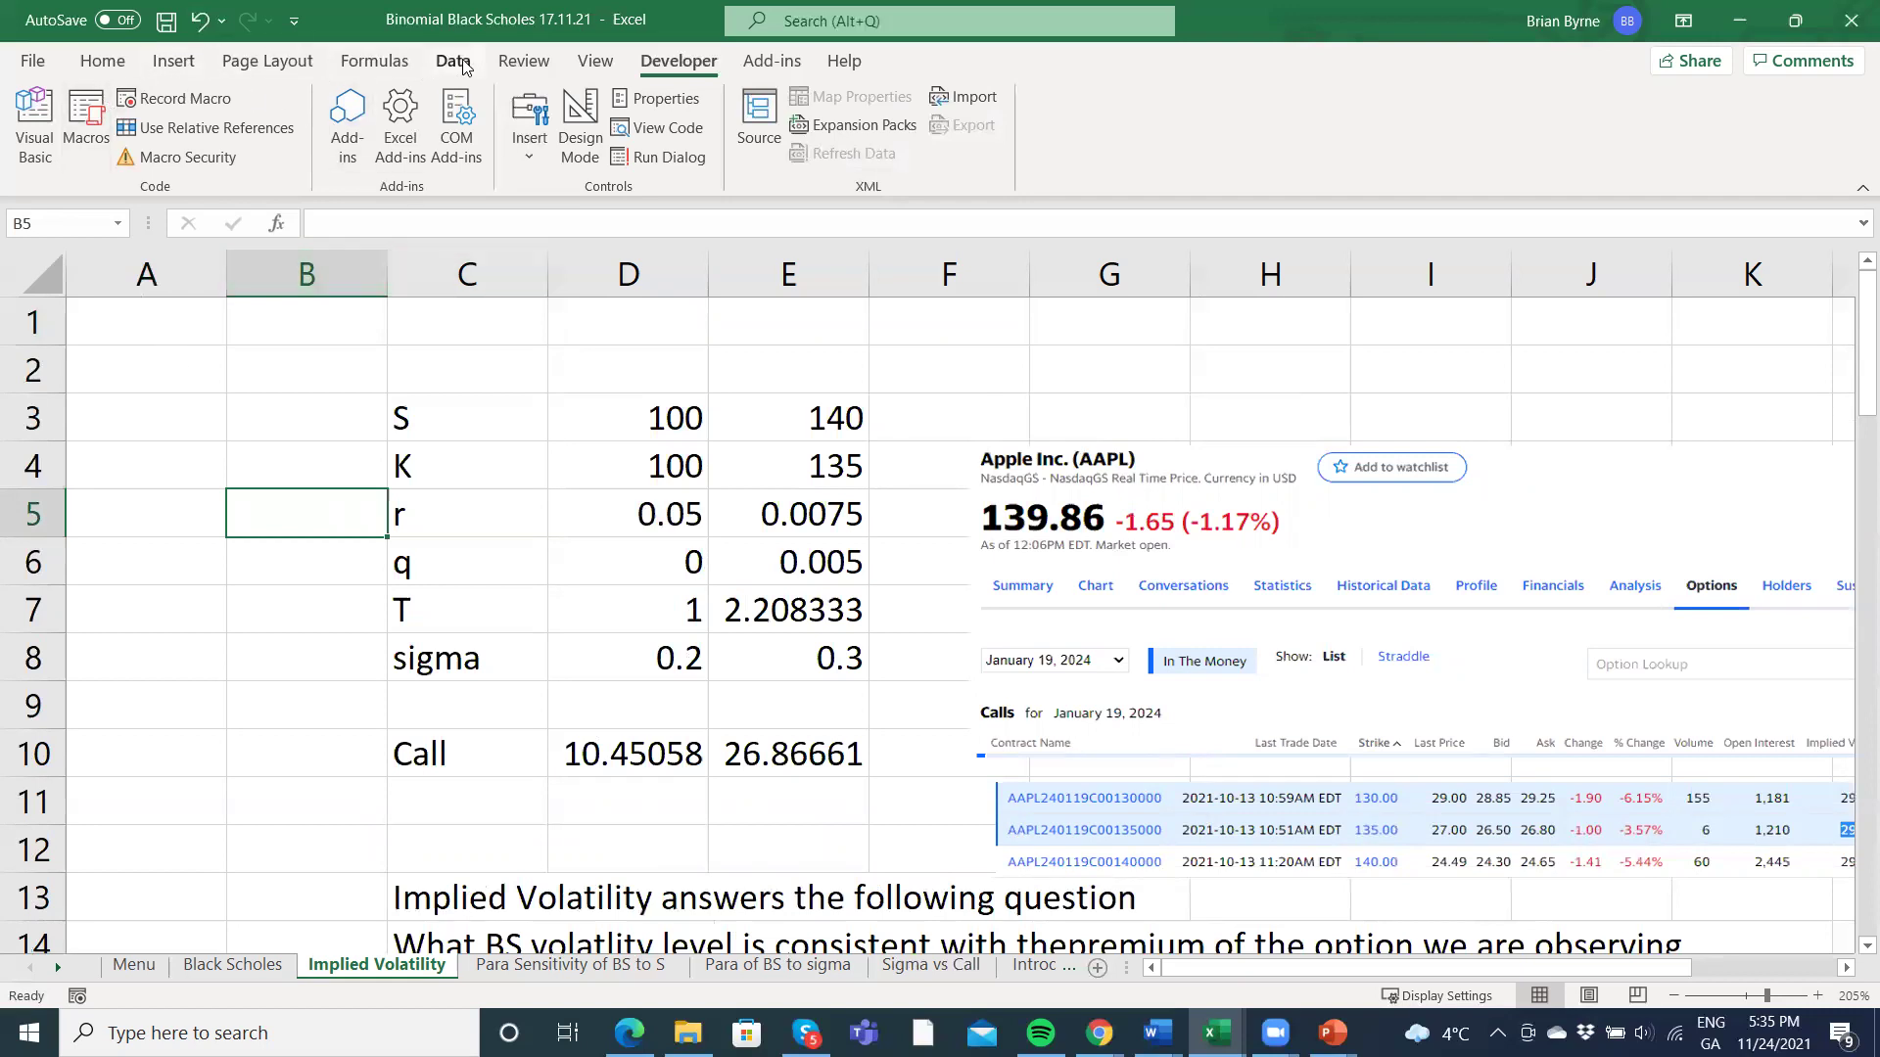
Insert a form-control button and resize it to cover cells A1:B2.
click(530, 122)
click(517, 223)
click(118, 321)
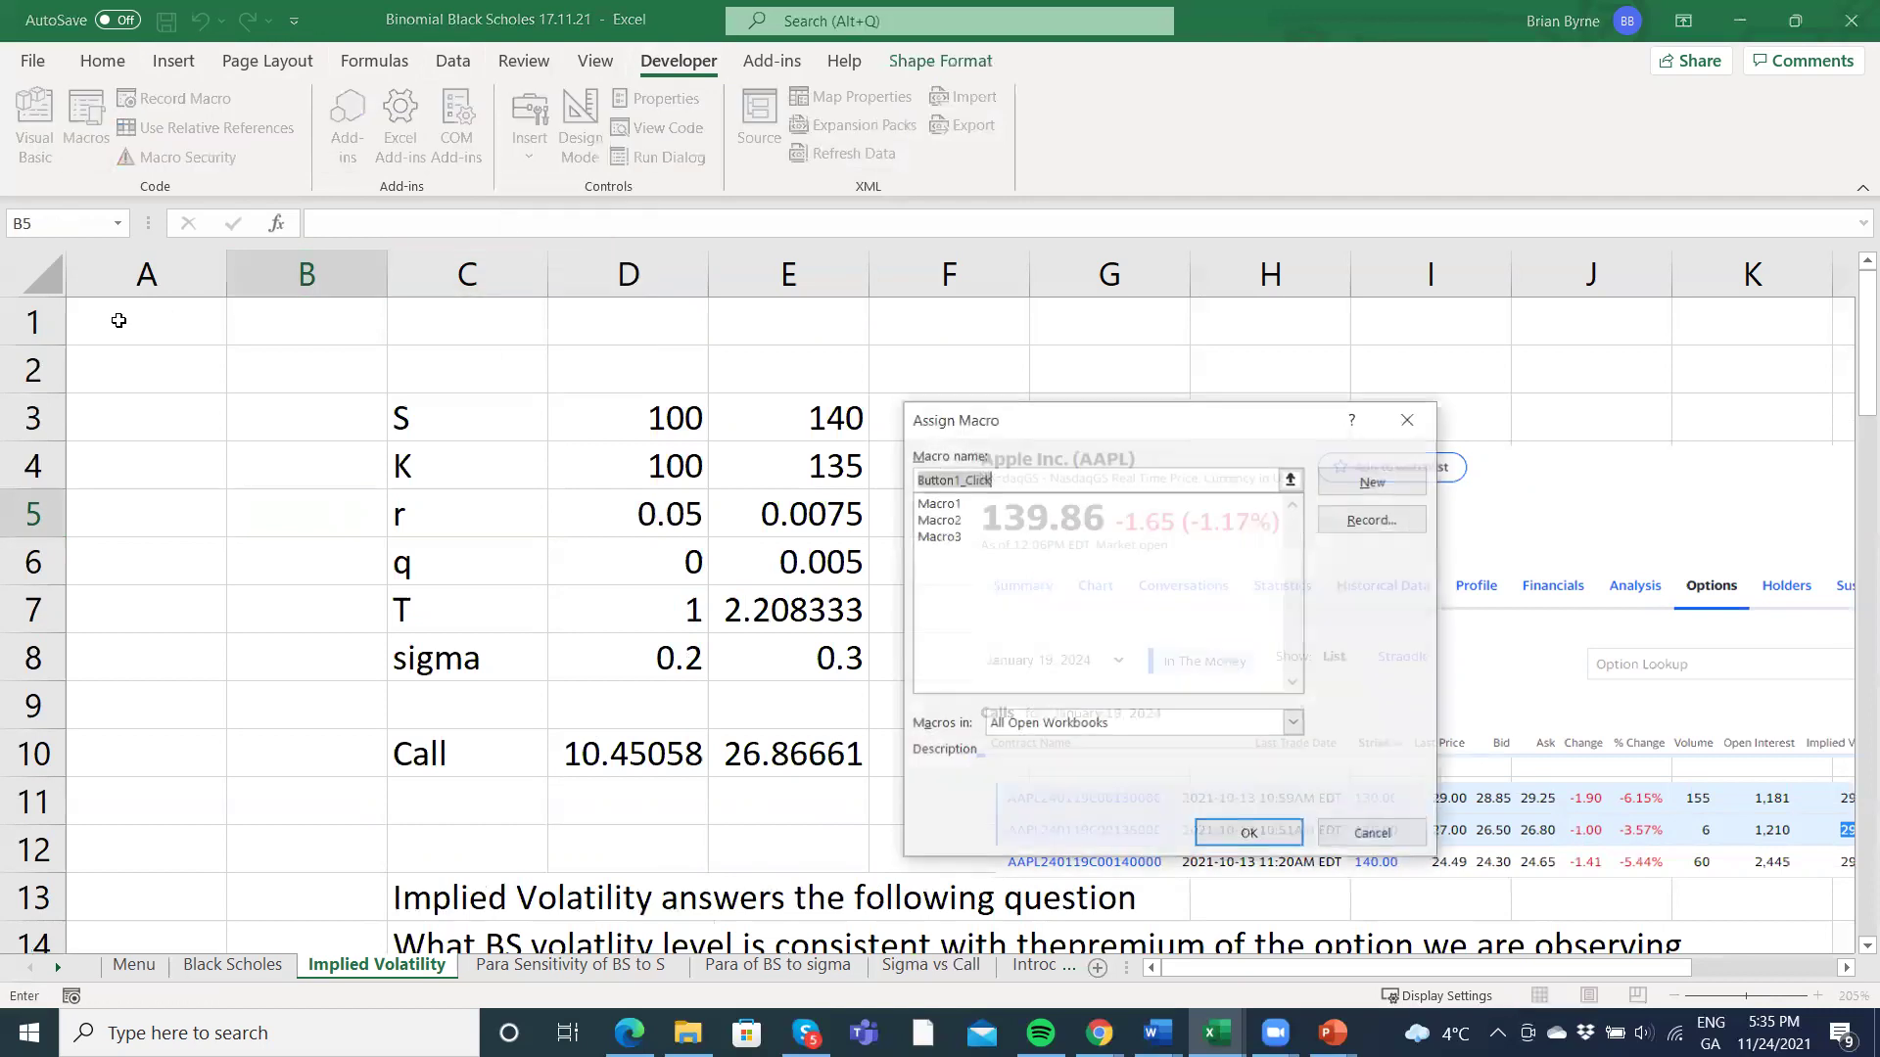
click(1234, 833)
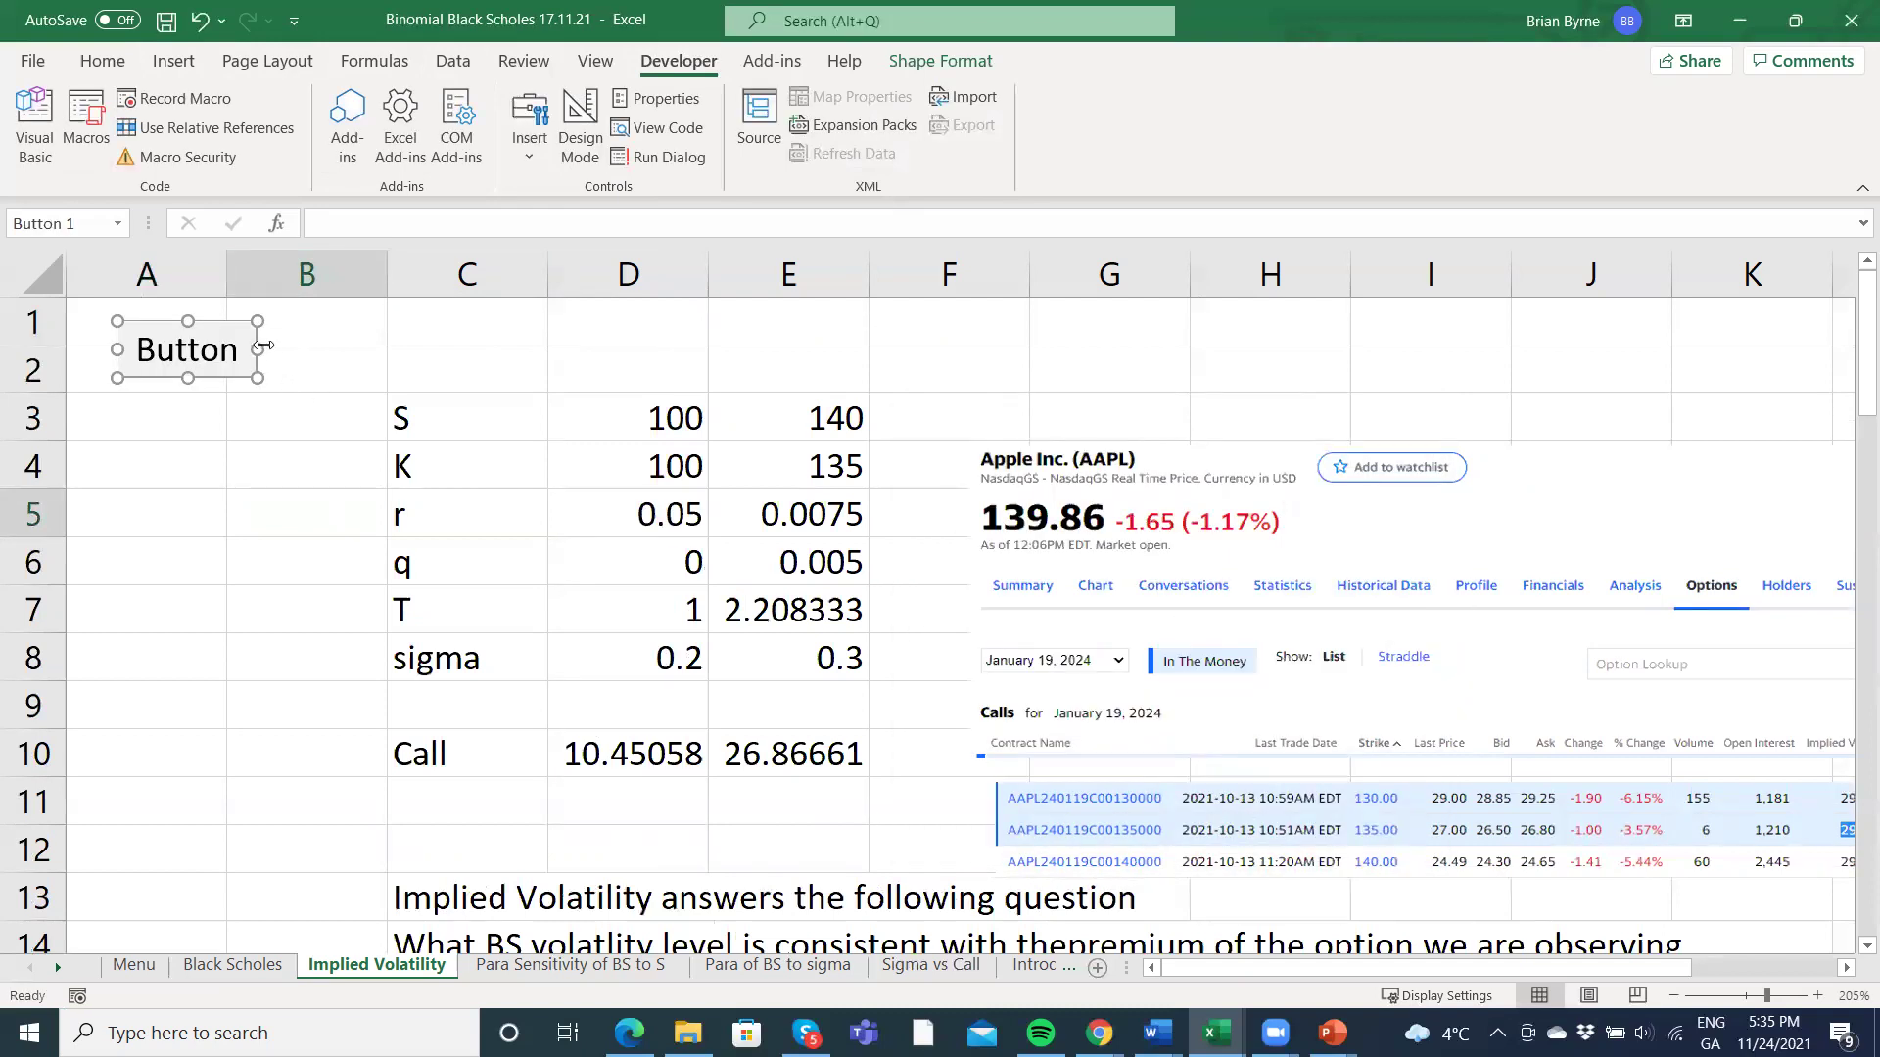
drag(262, 343, 382, 352)
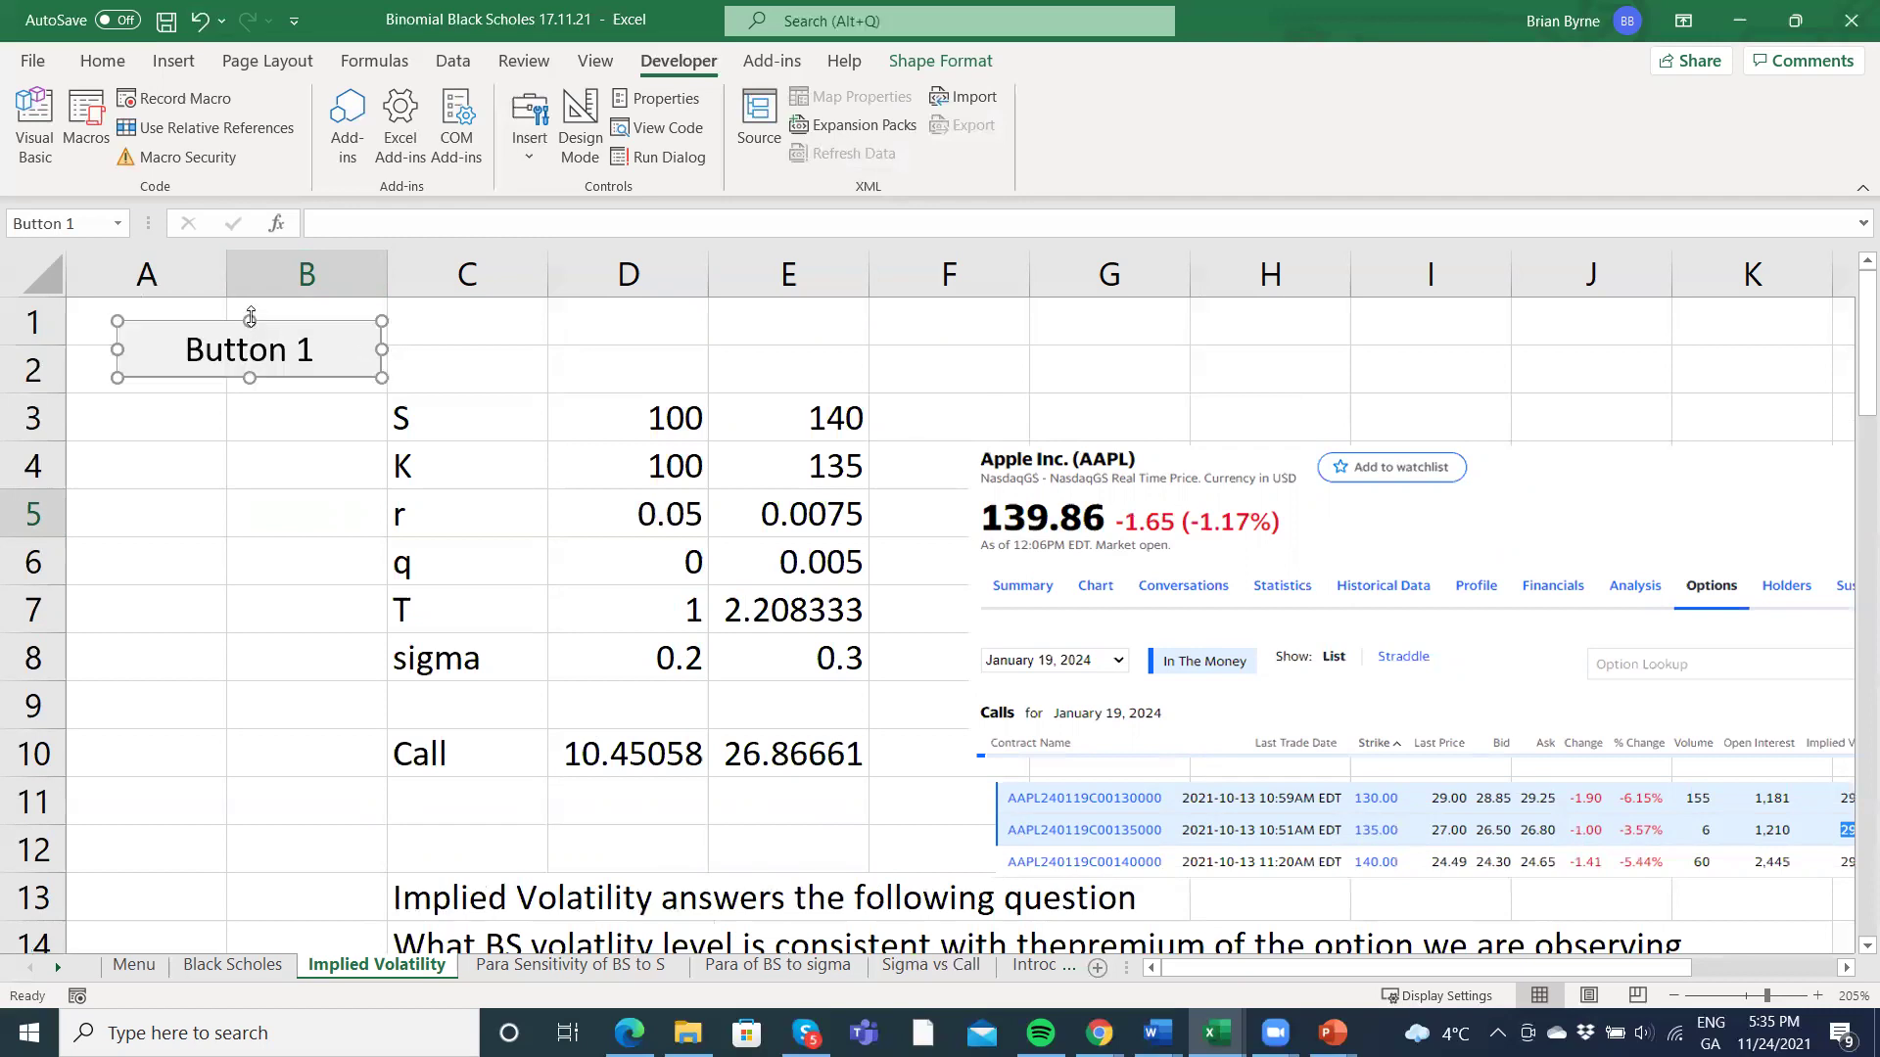
drag(251, 321, 251, 303)
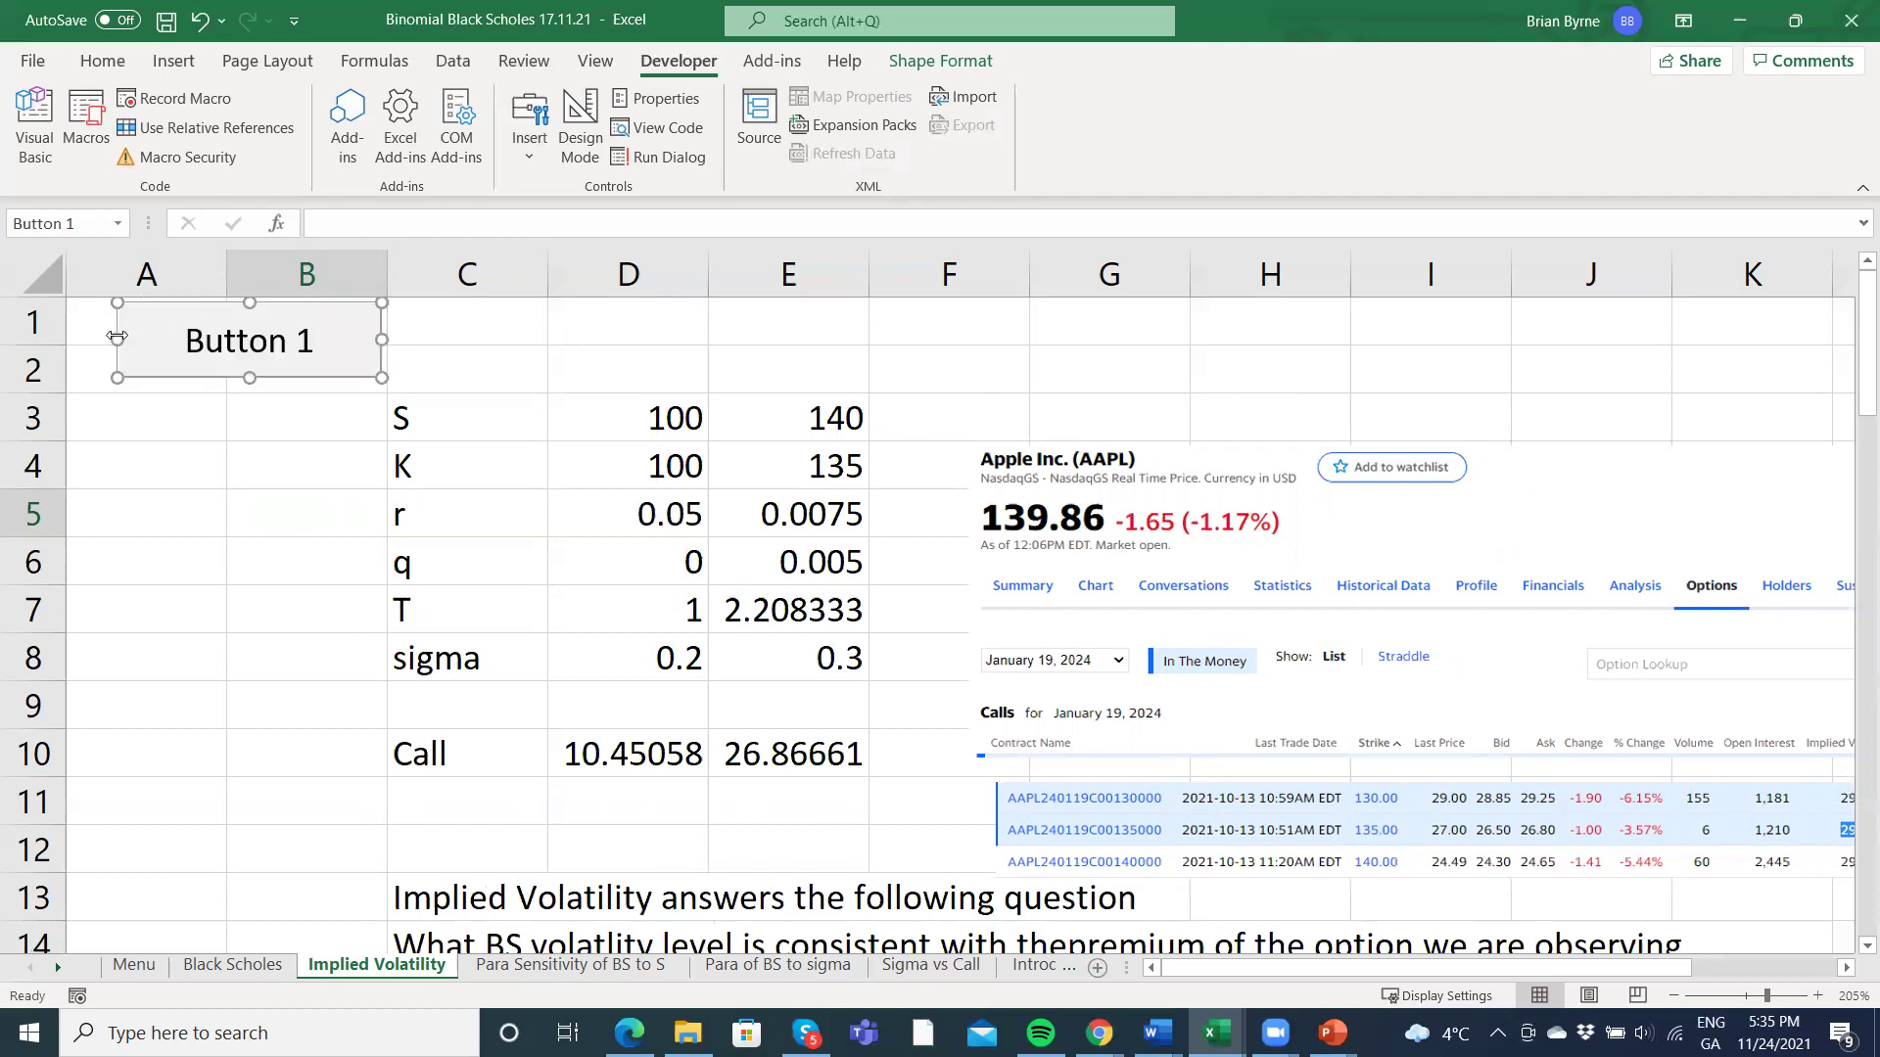
drag(108, 338, 72, 341)
drag(225, 378, 226, 388)
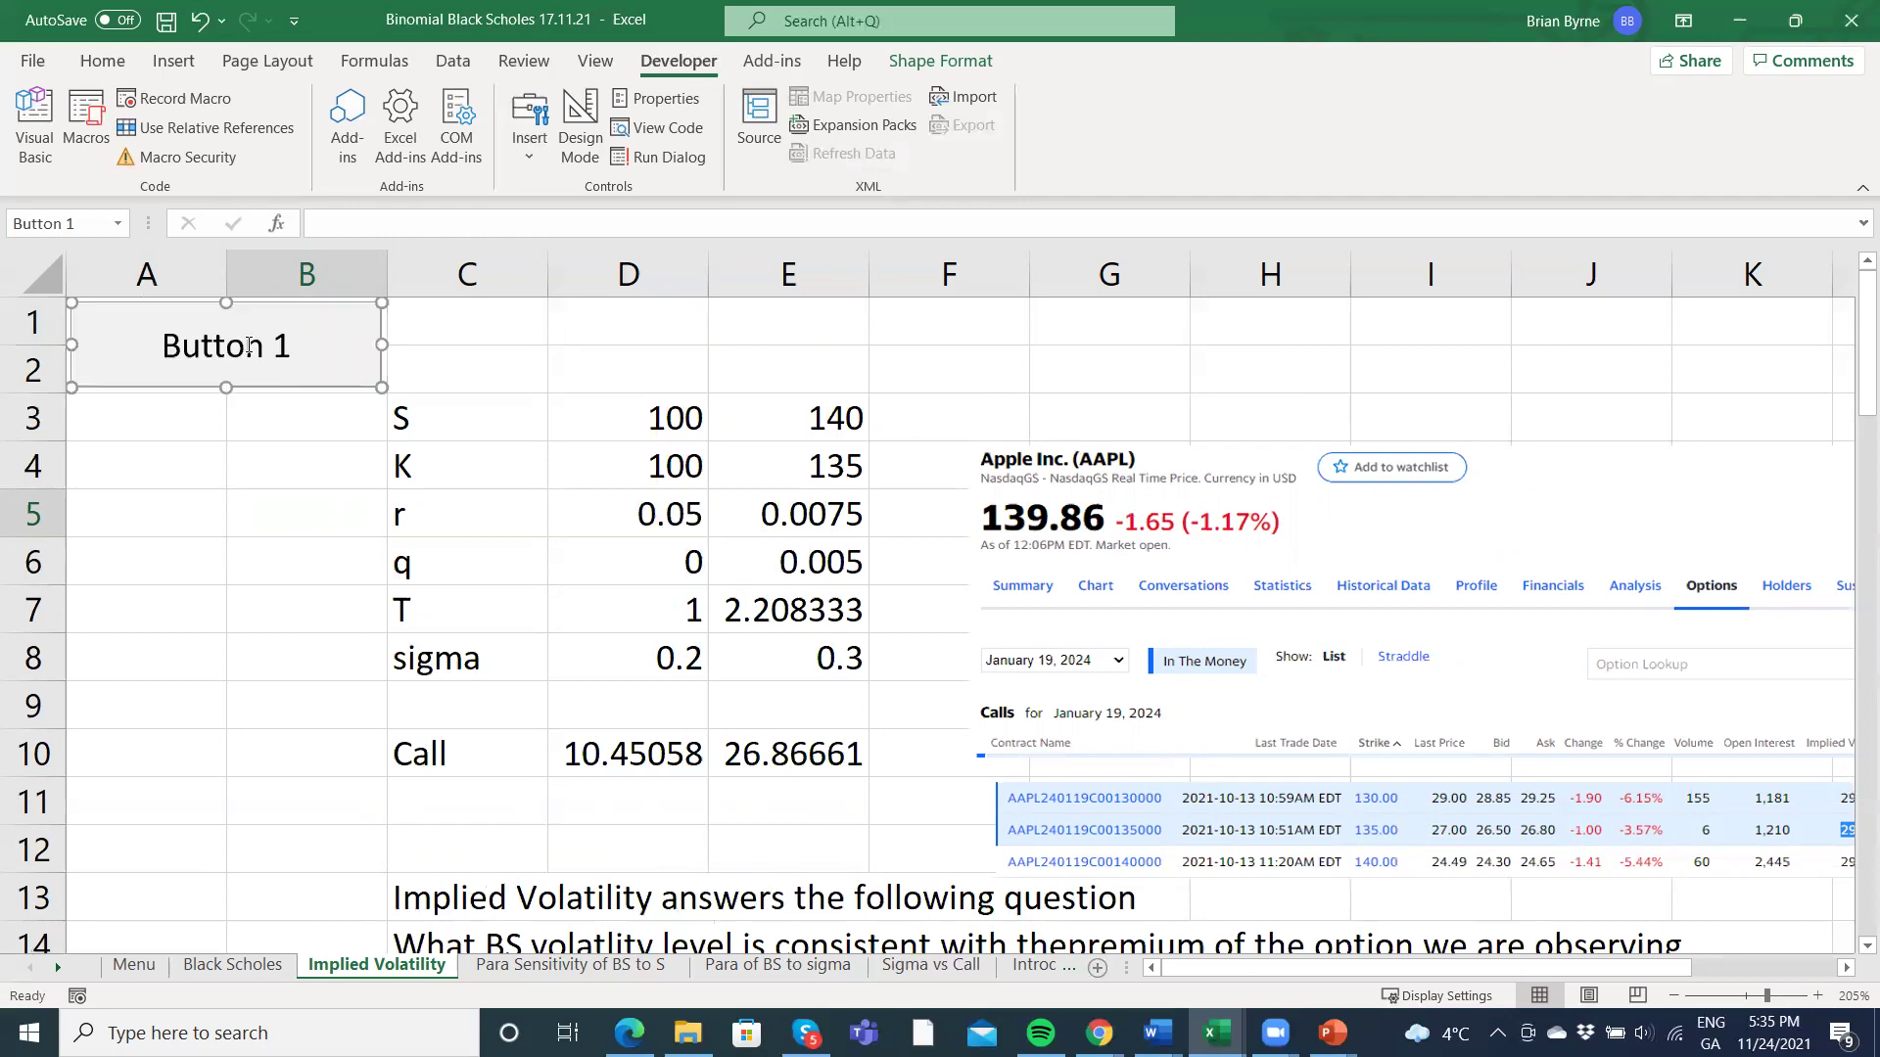
Replace the Button 1 label with 'Home'.
click(250, 345)
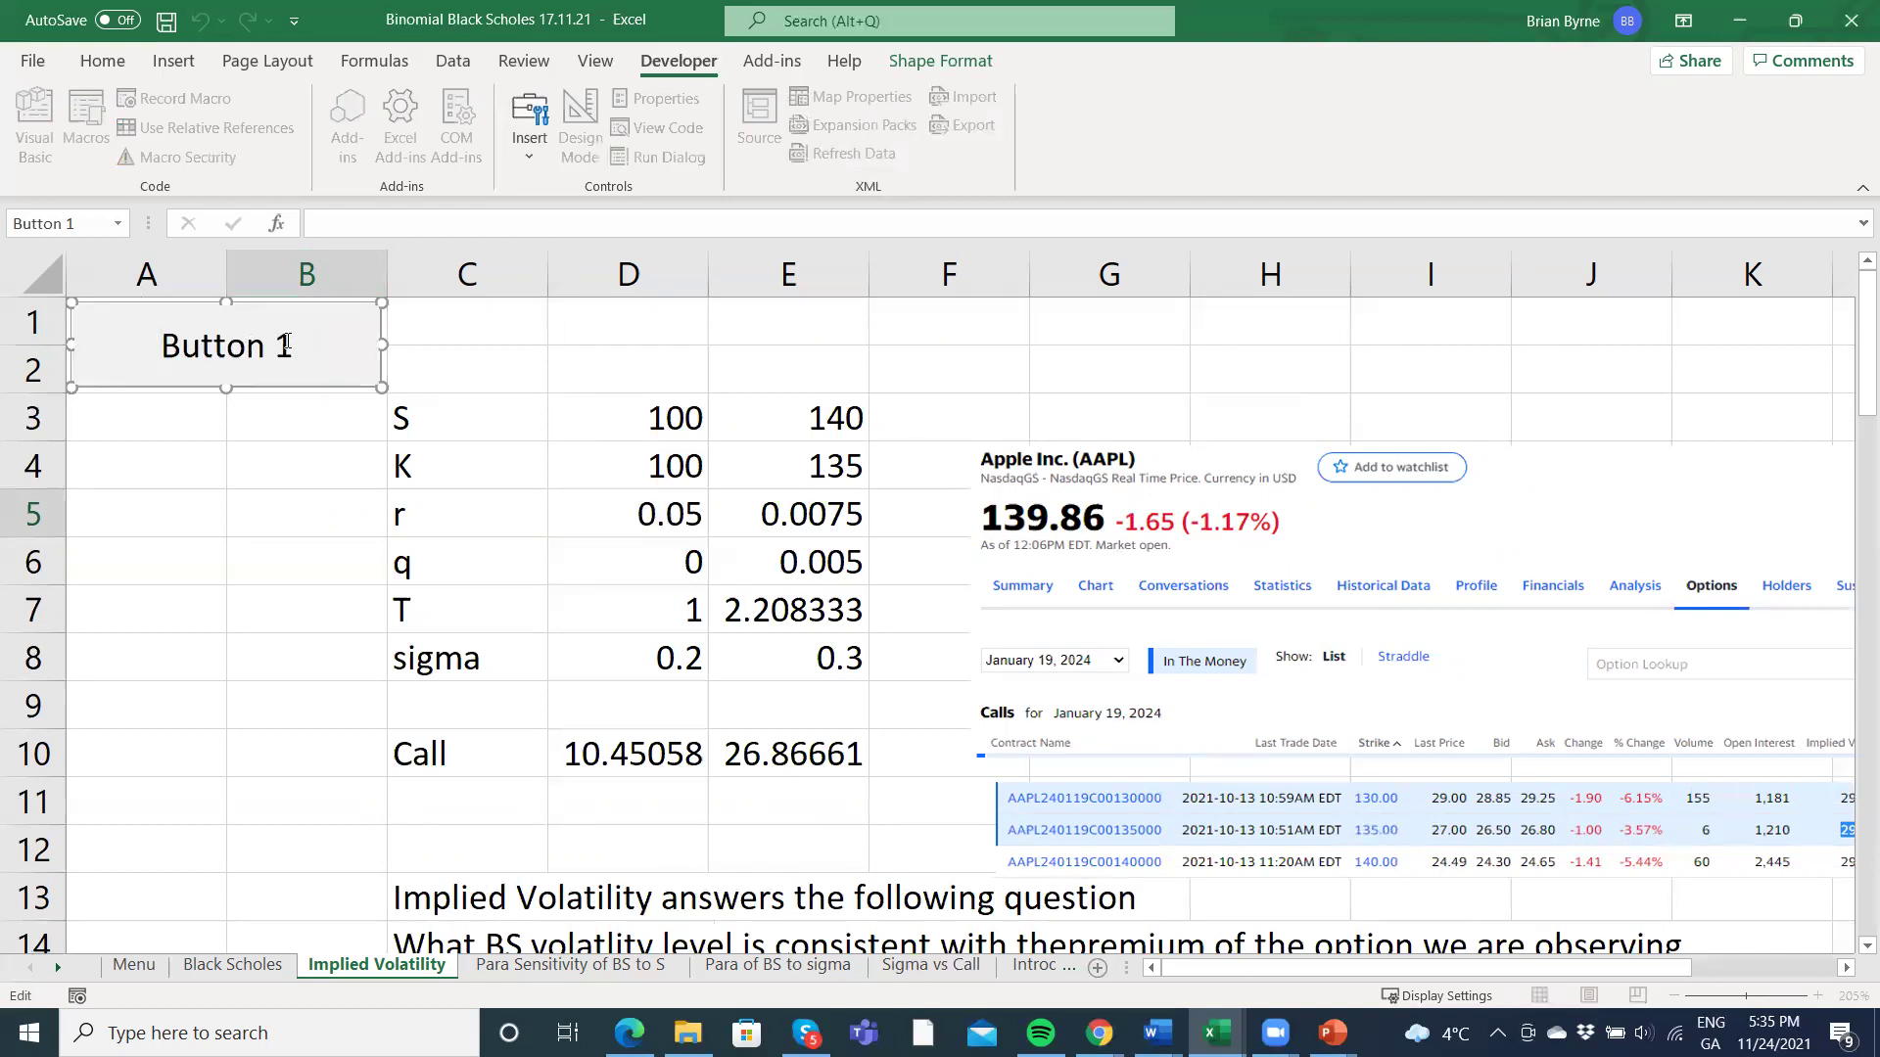
drag(287, 345, 177, 345)
triple_click(168, 345)
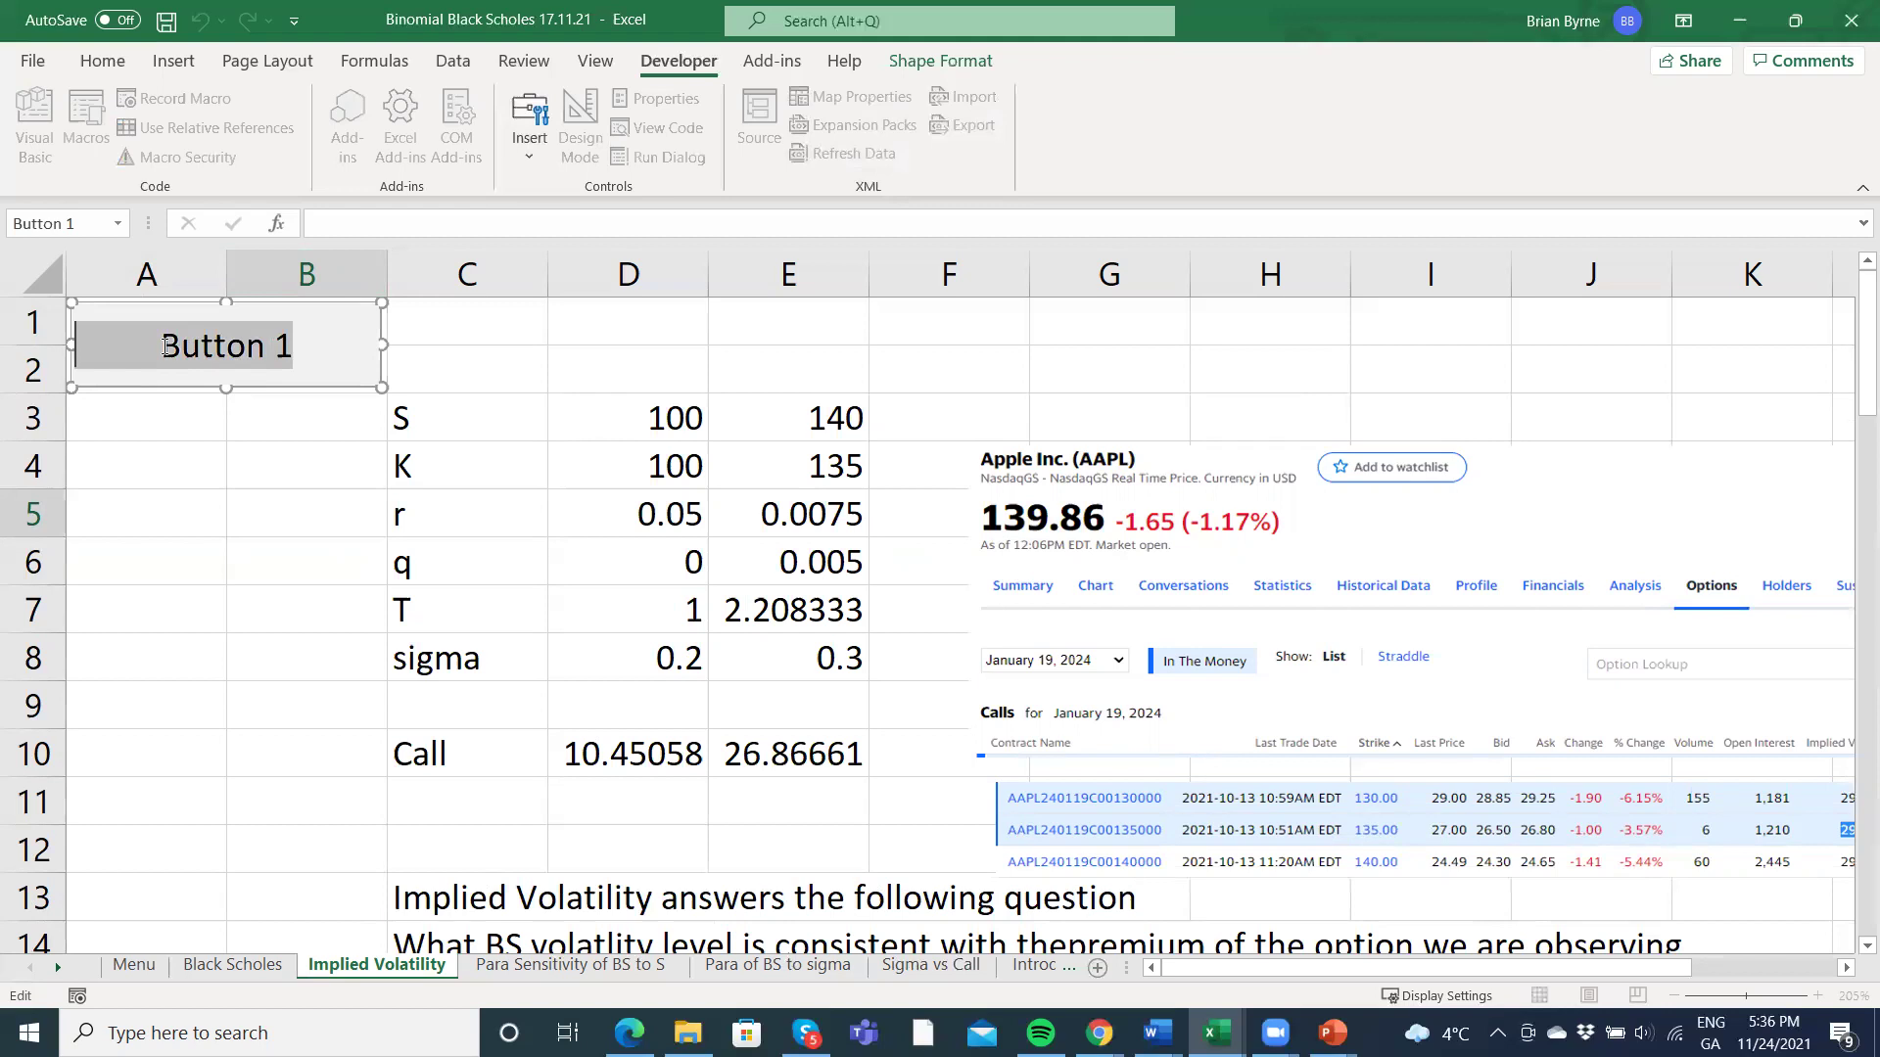
text(Home)
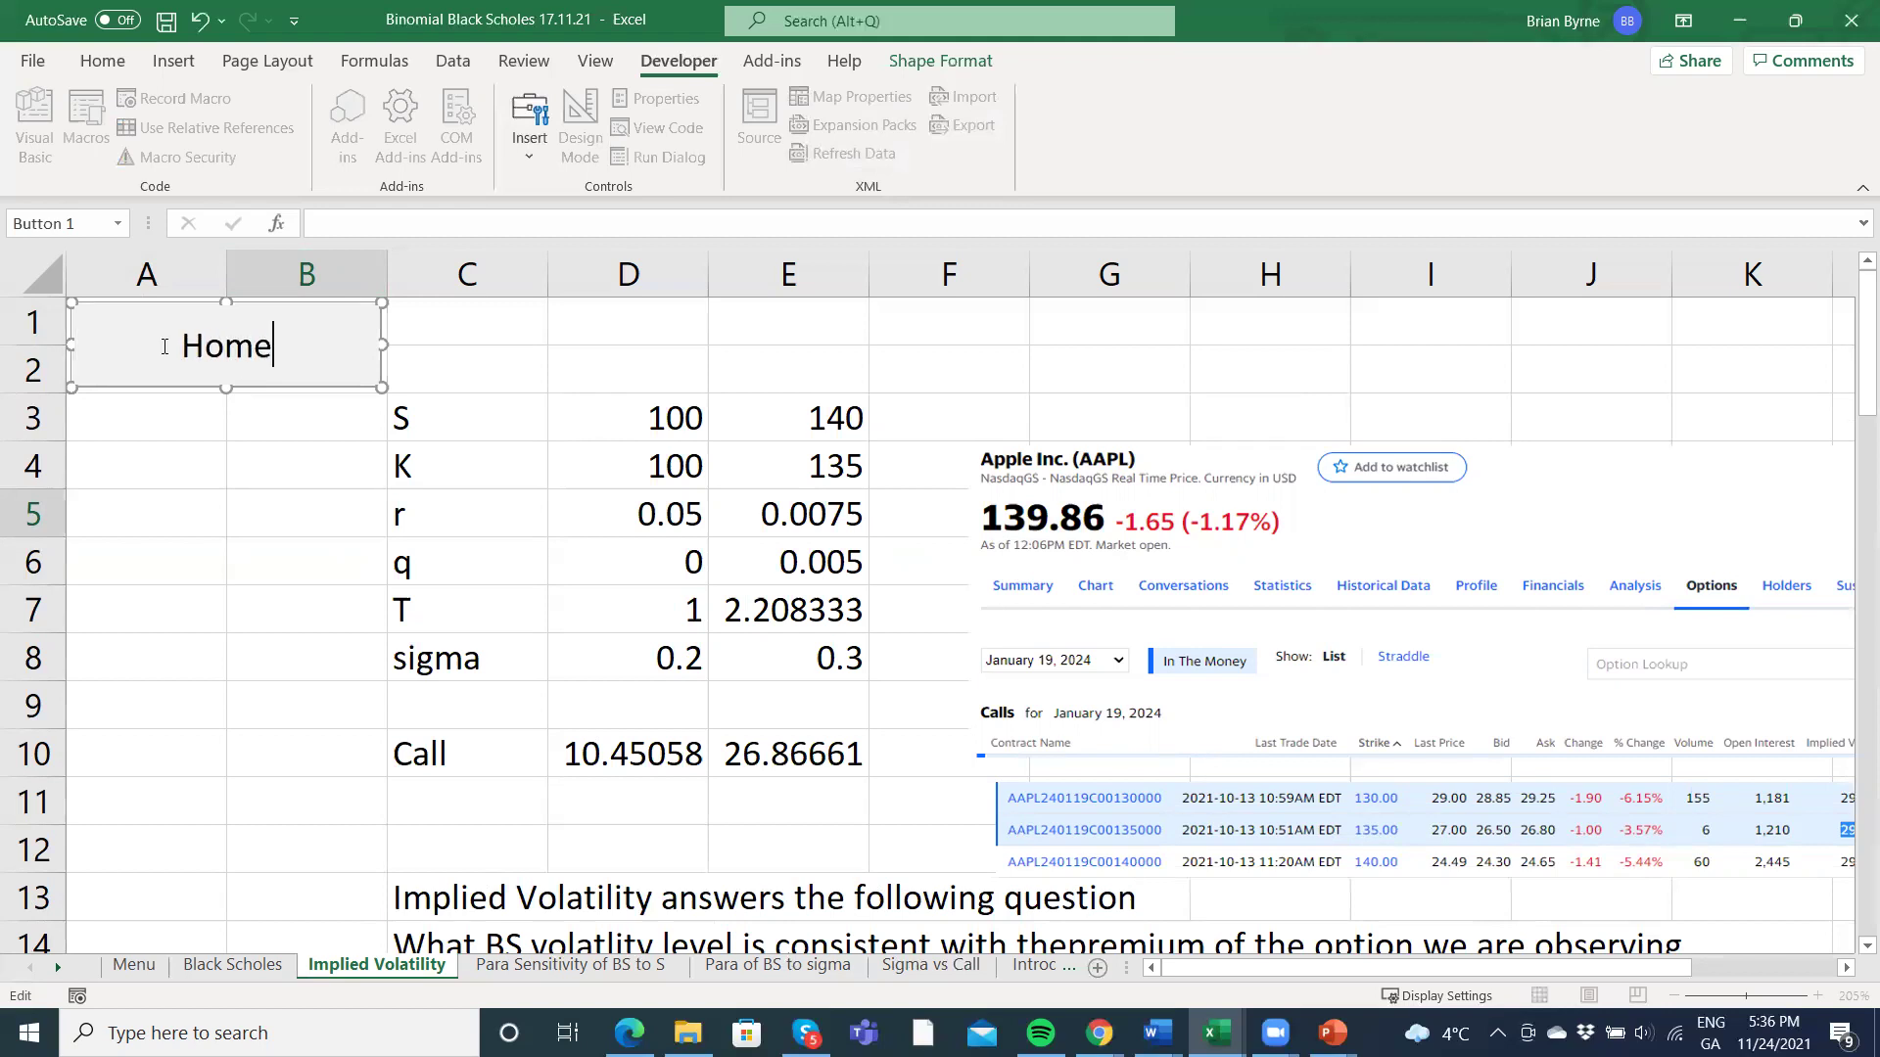
Assign Macro2 to the Implied Volatility sheet's Home button.
click(197, 530)
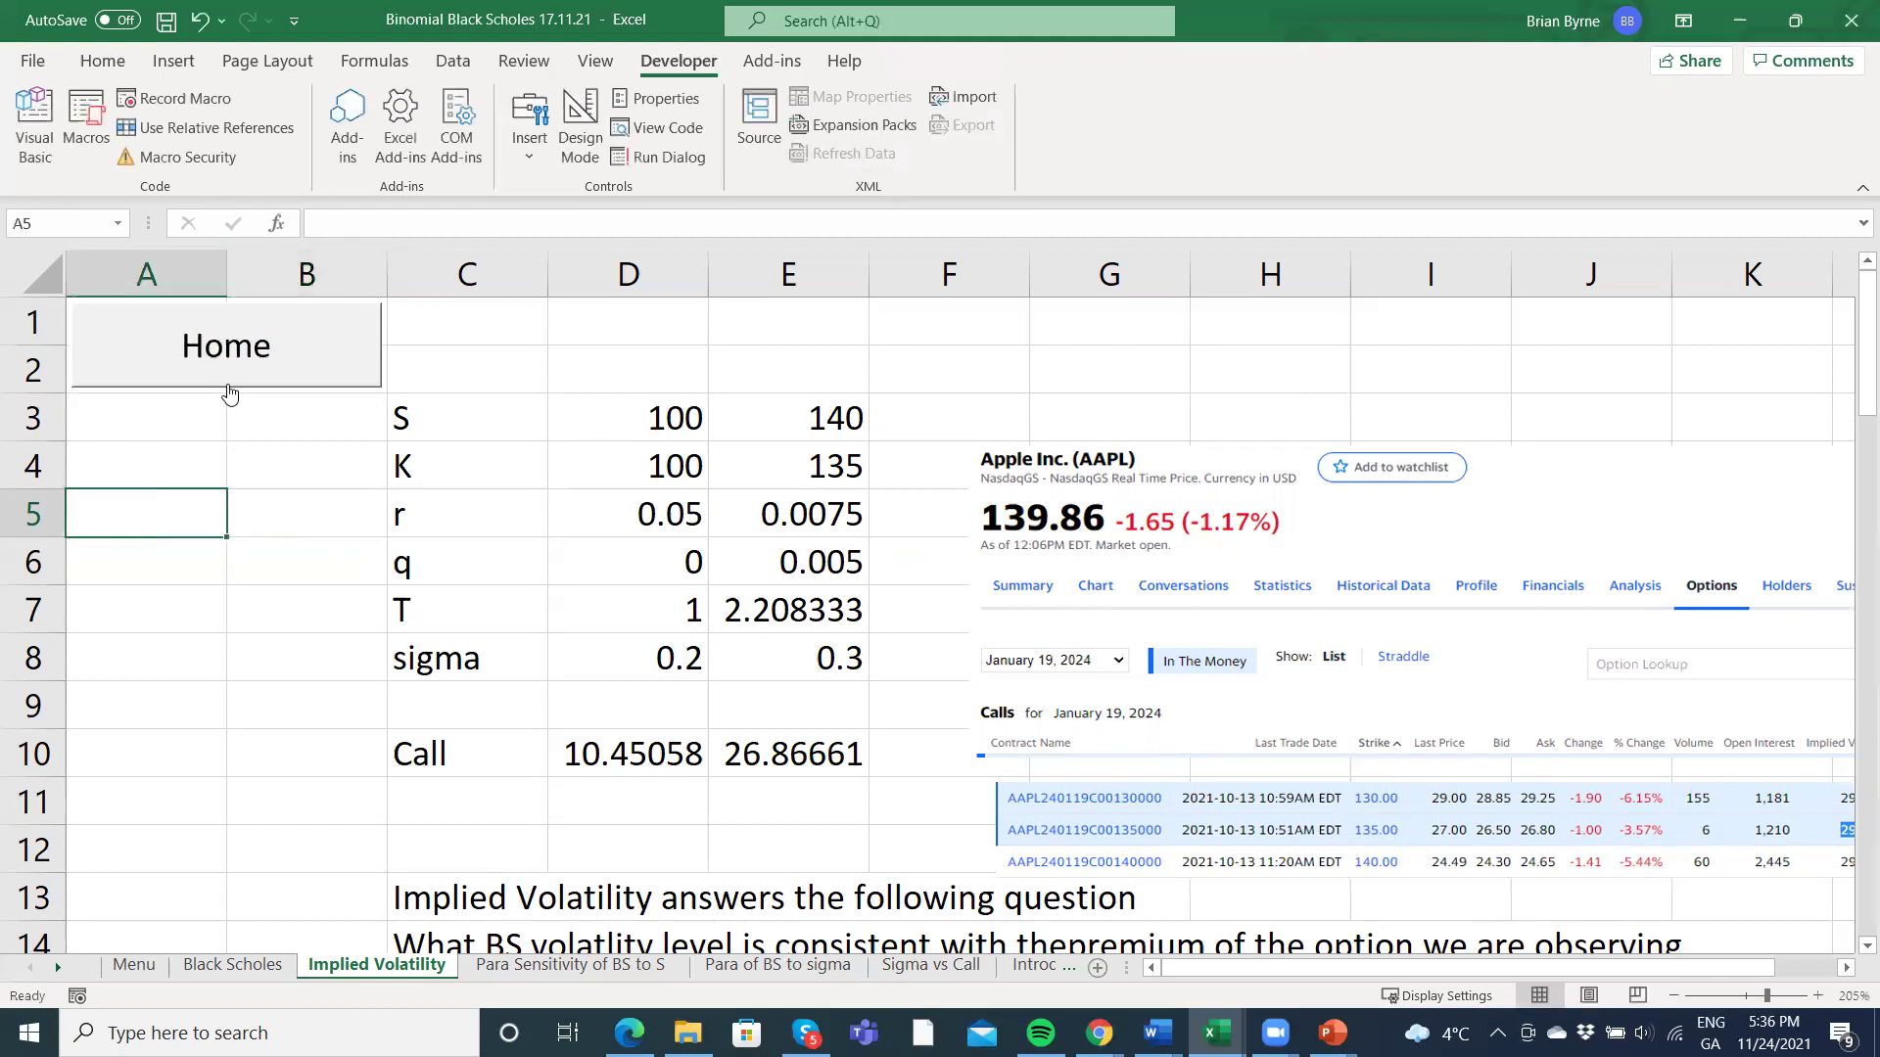
right_click(228, 385)
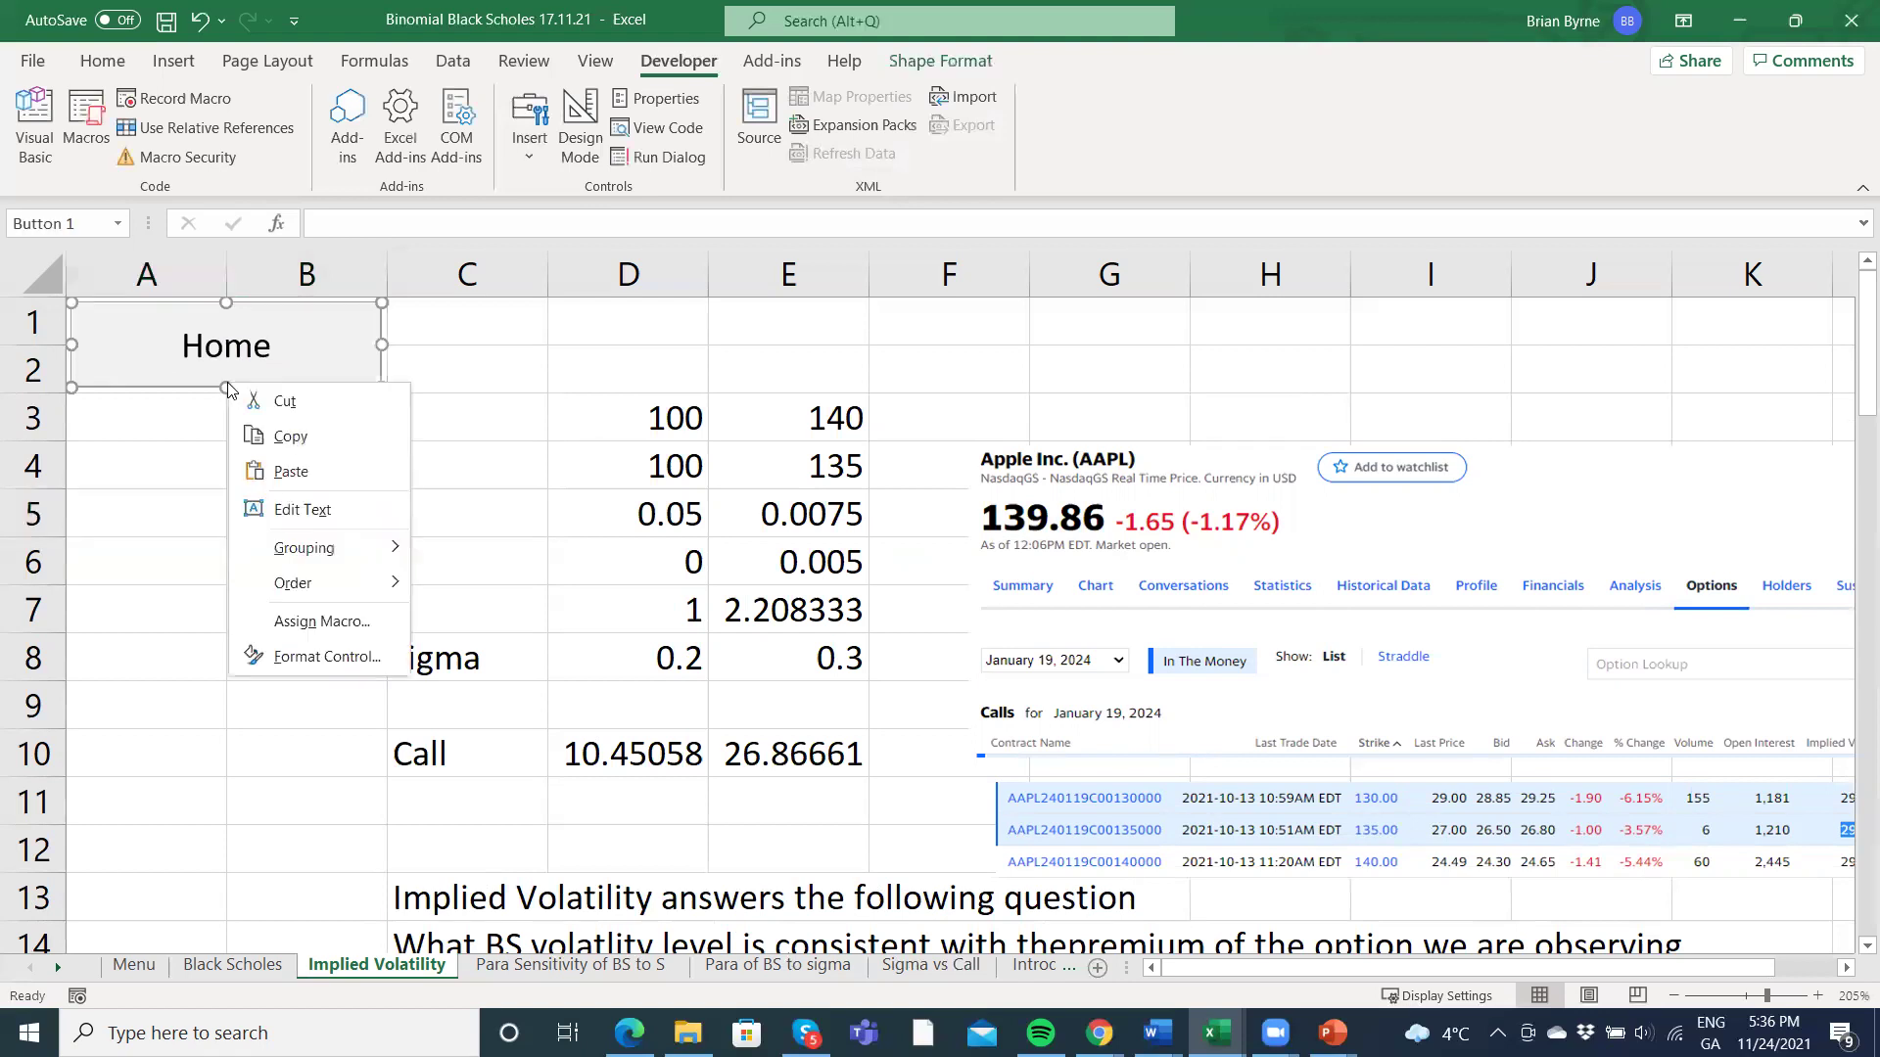
click(316, 621)
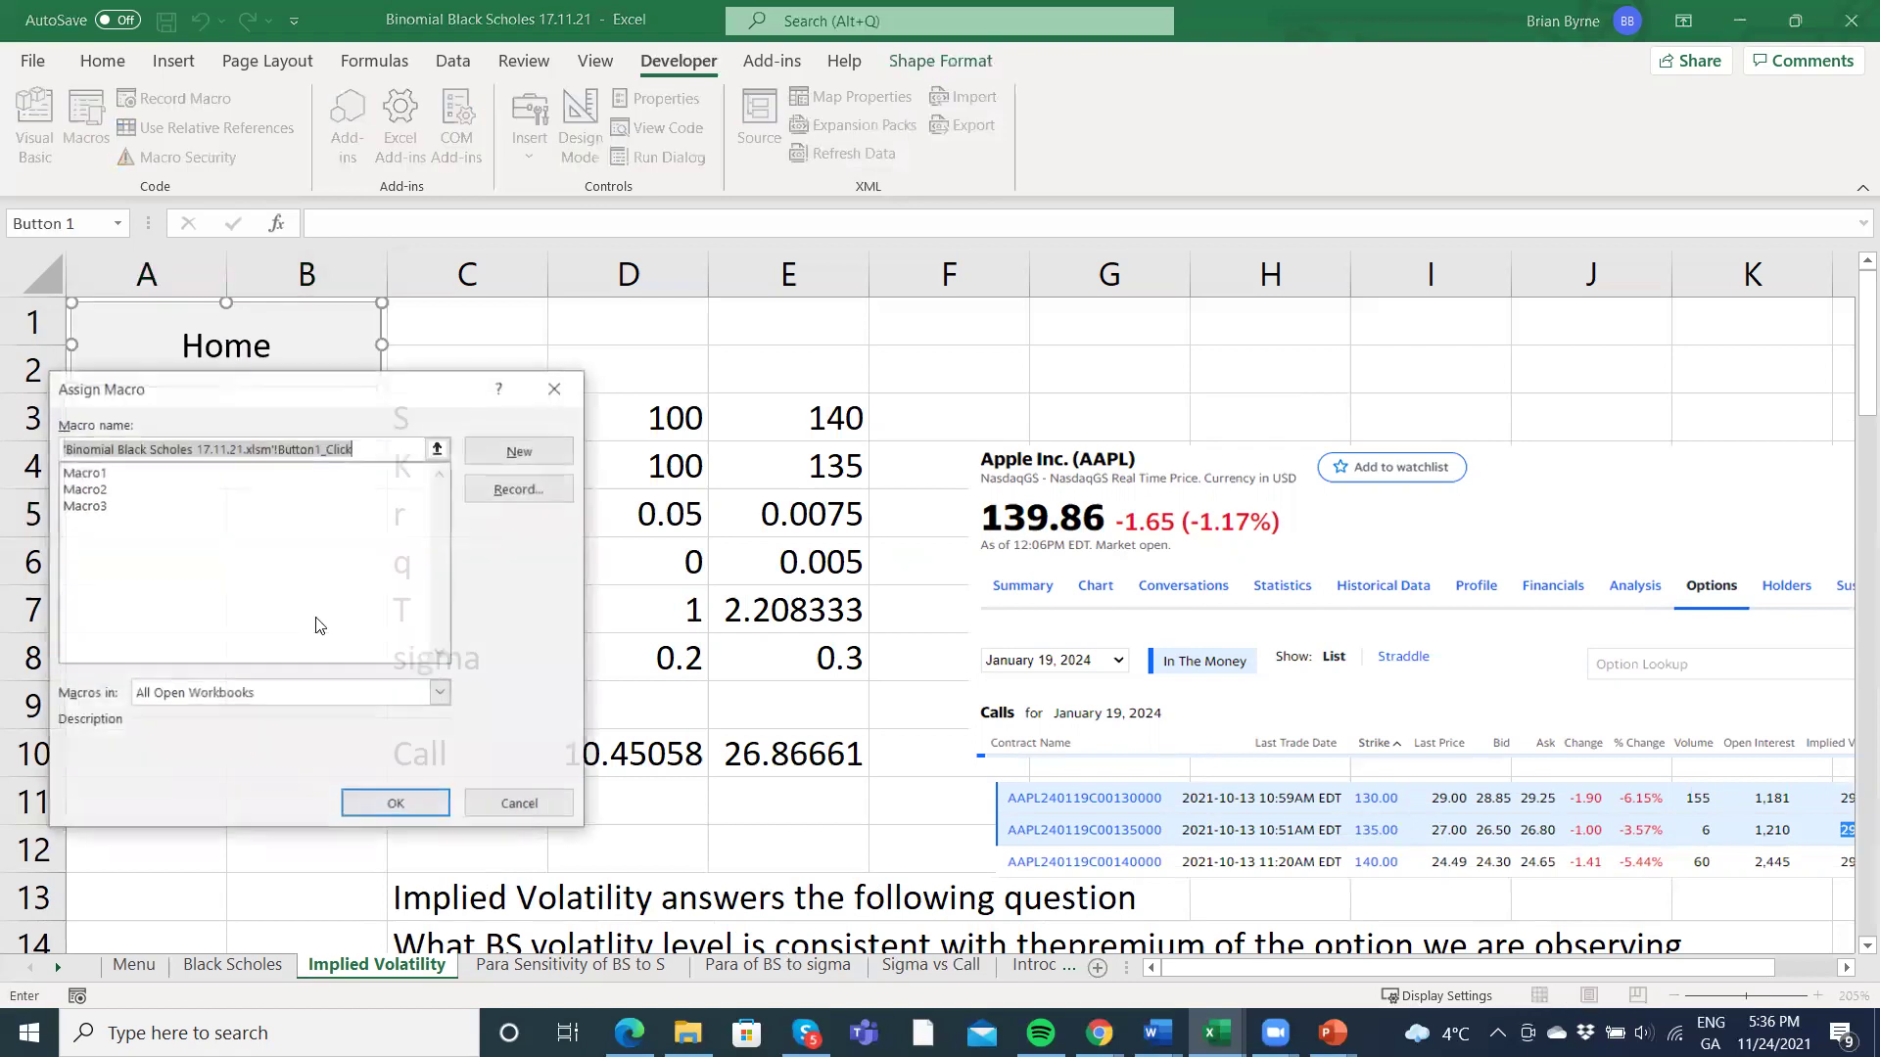
click(200, 489)
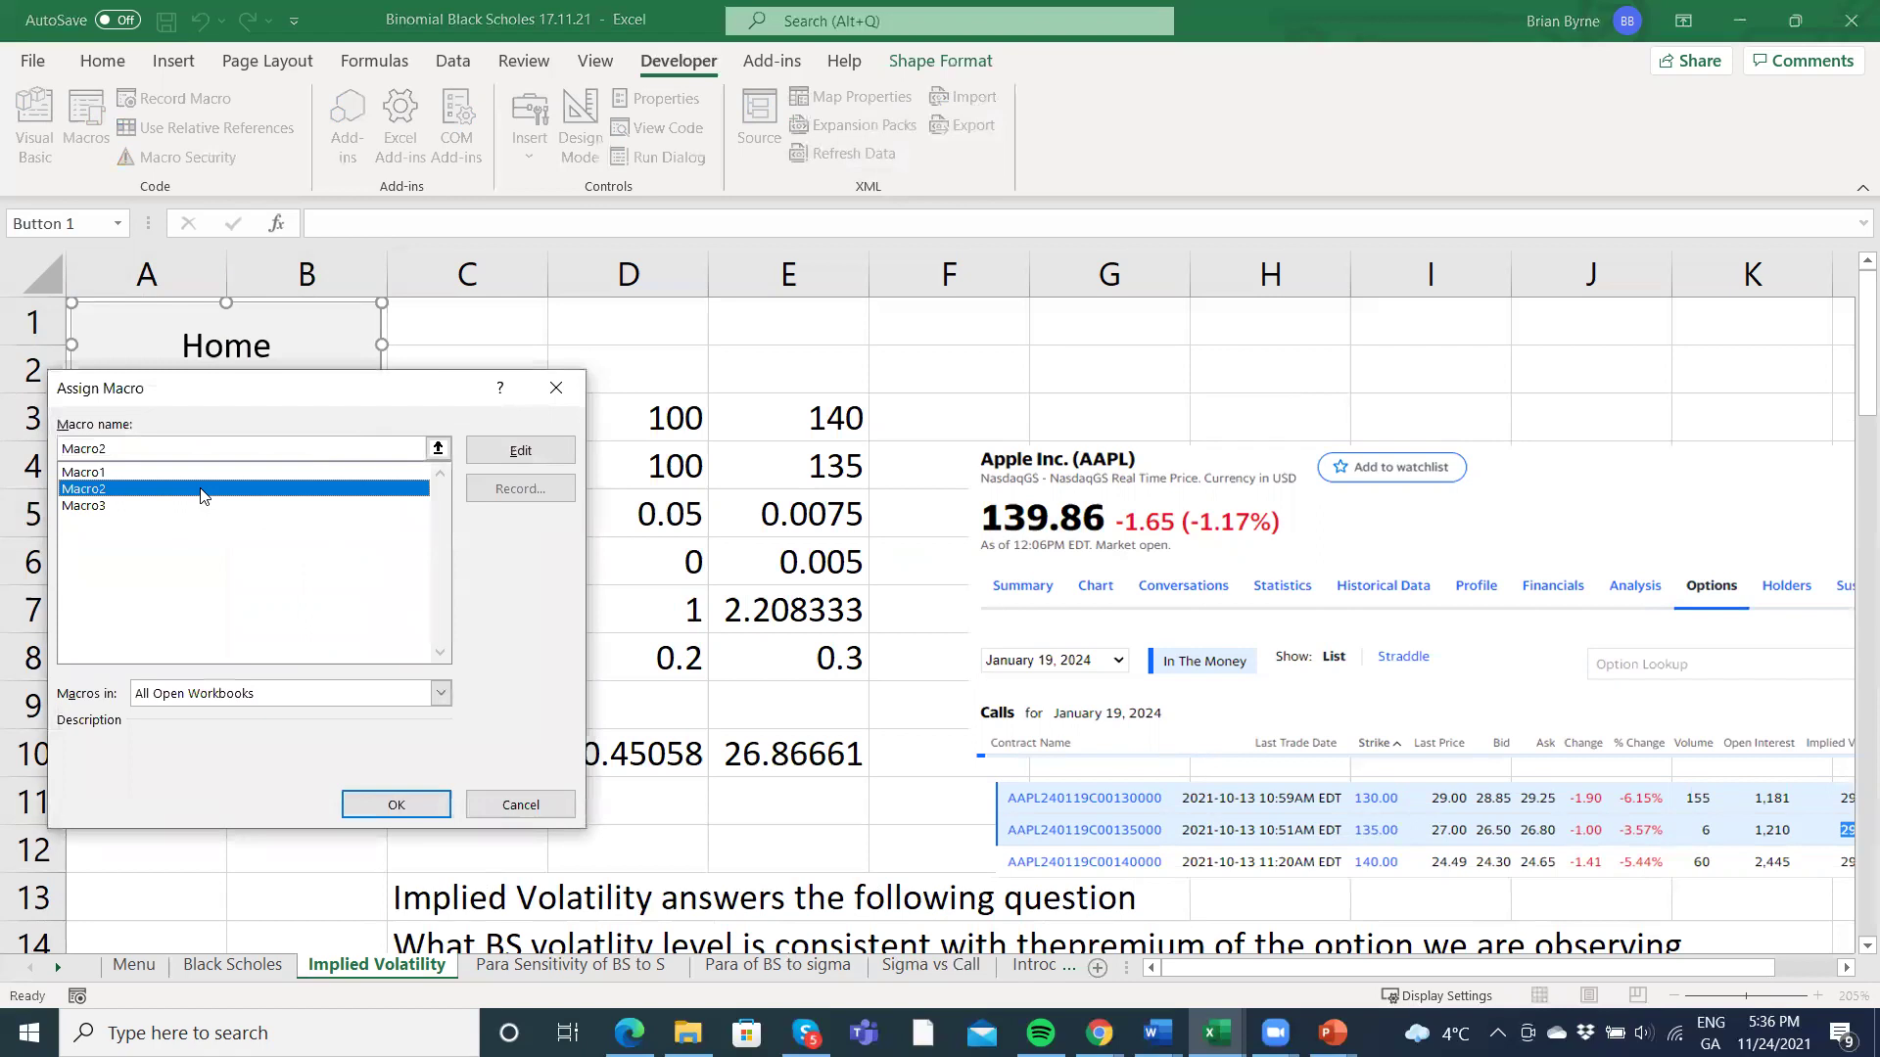
click(389, 801)
click(171, 573)
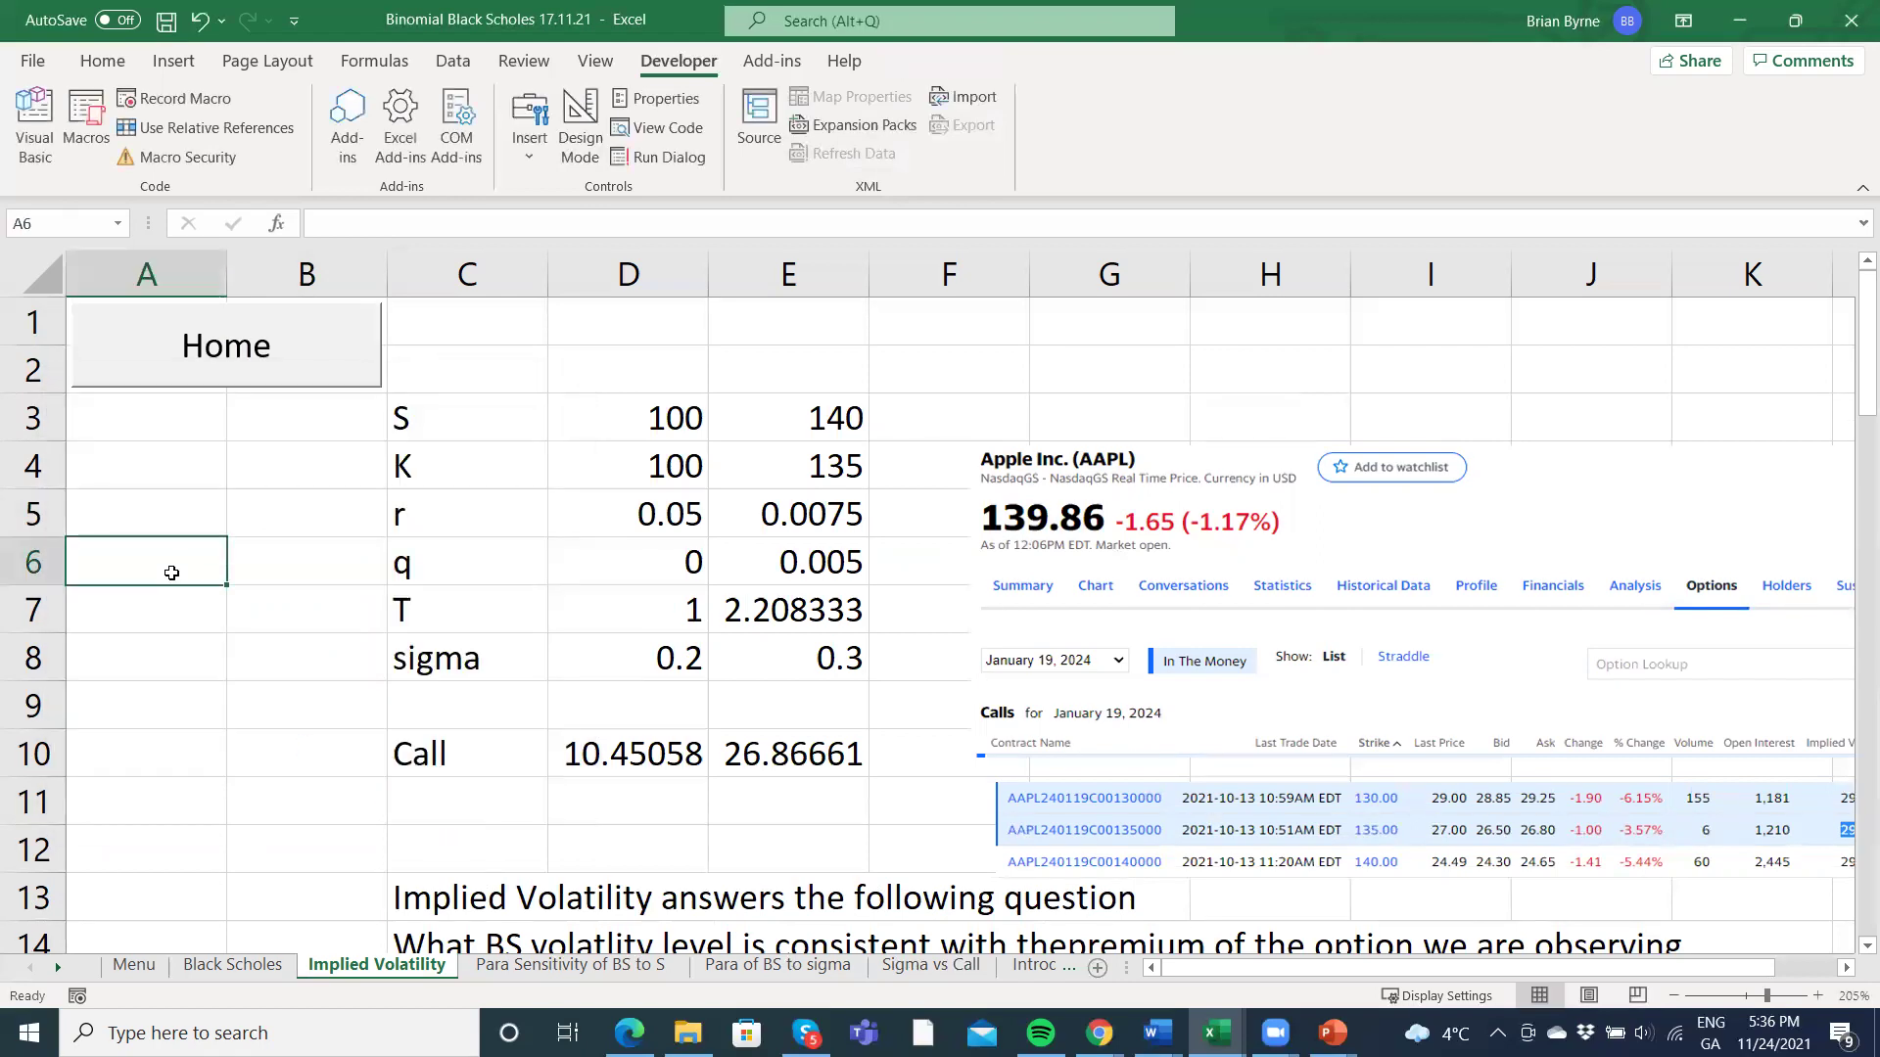
Test Home to Menu, then the Menu's Implied Volatility button back again.
click(198, 380)
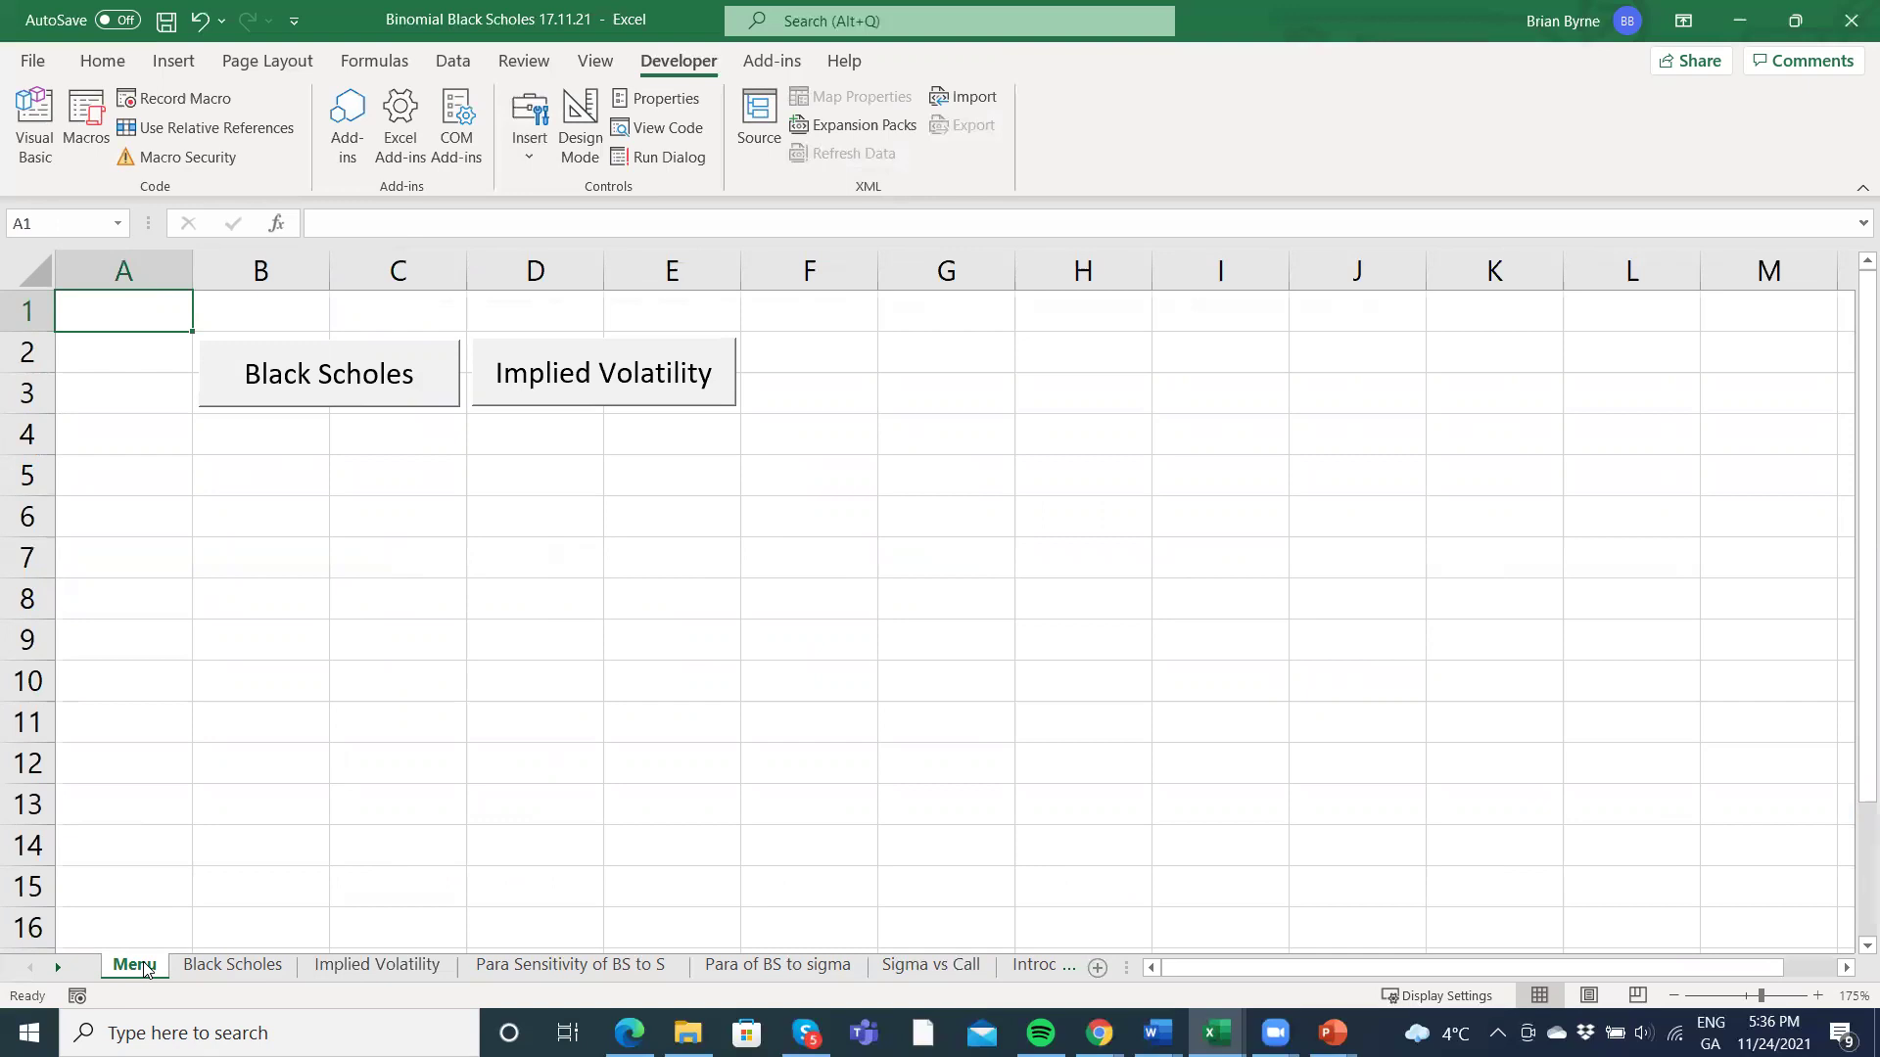
click(325, 969)
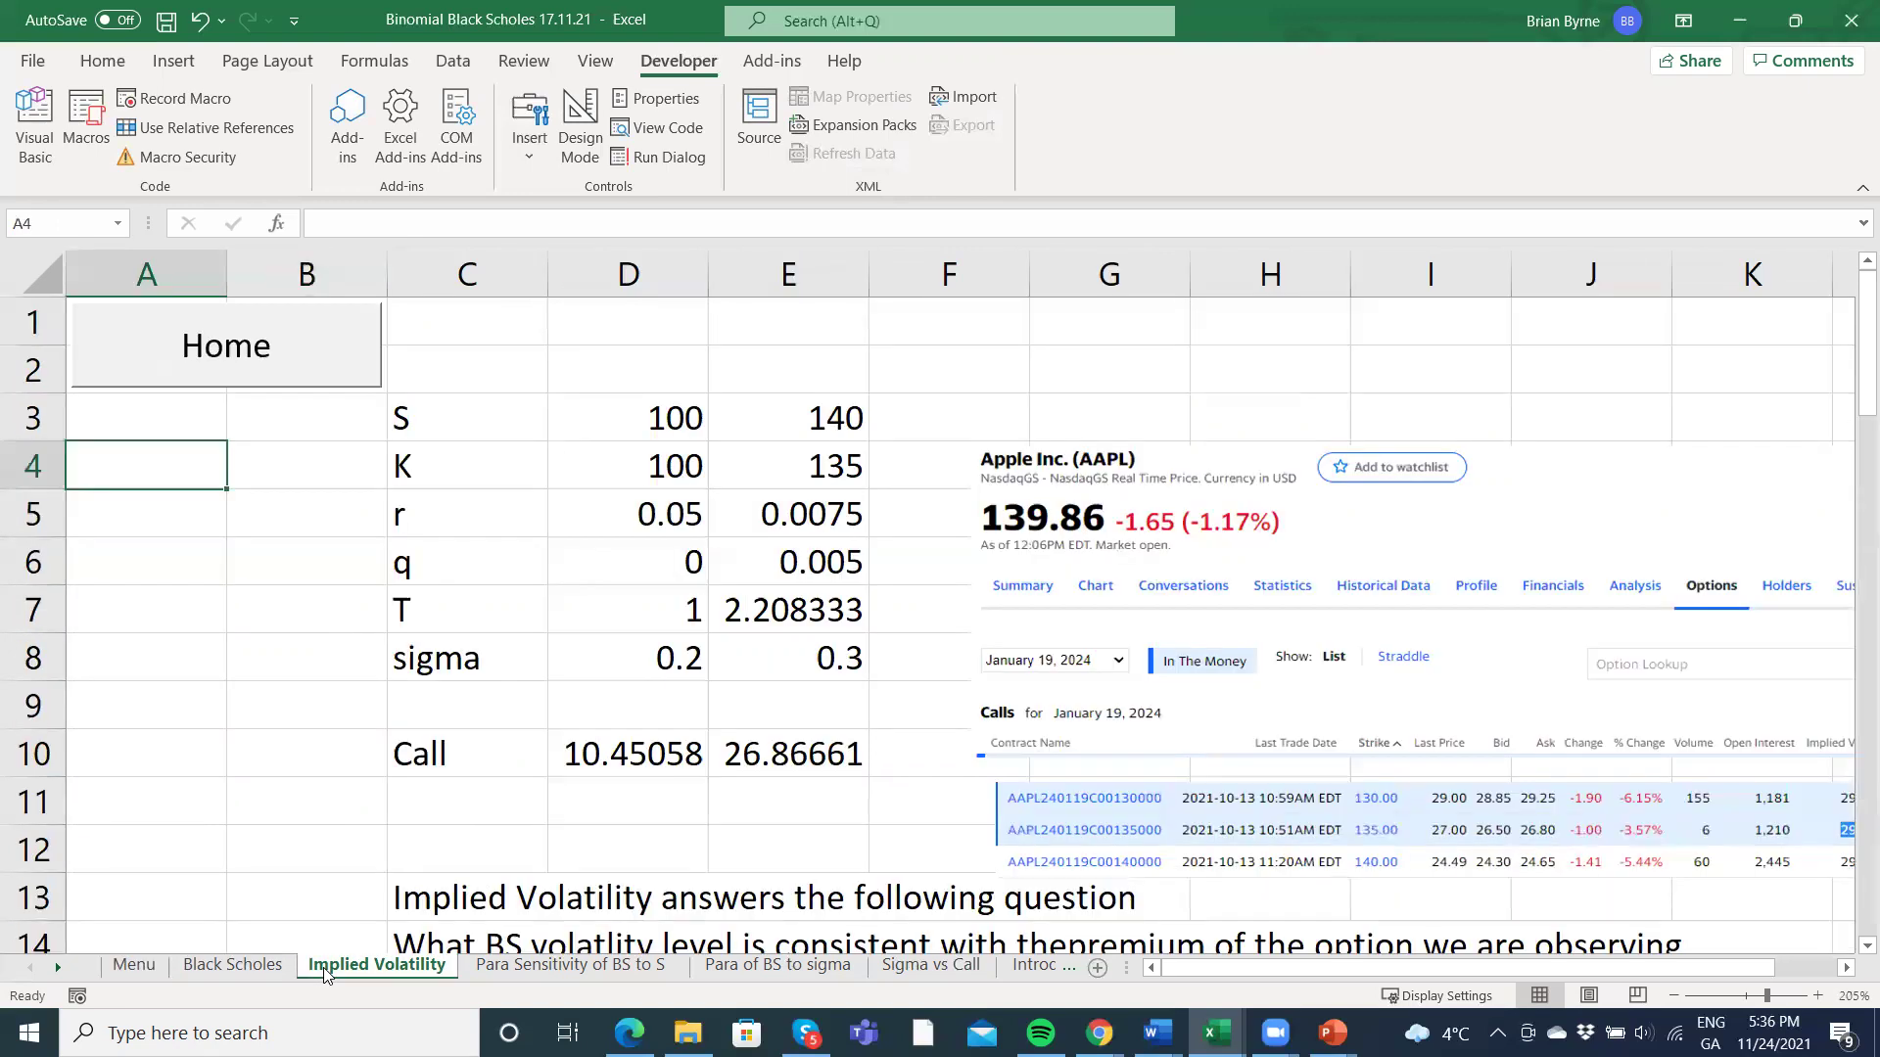
click(130, 968)
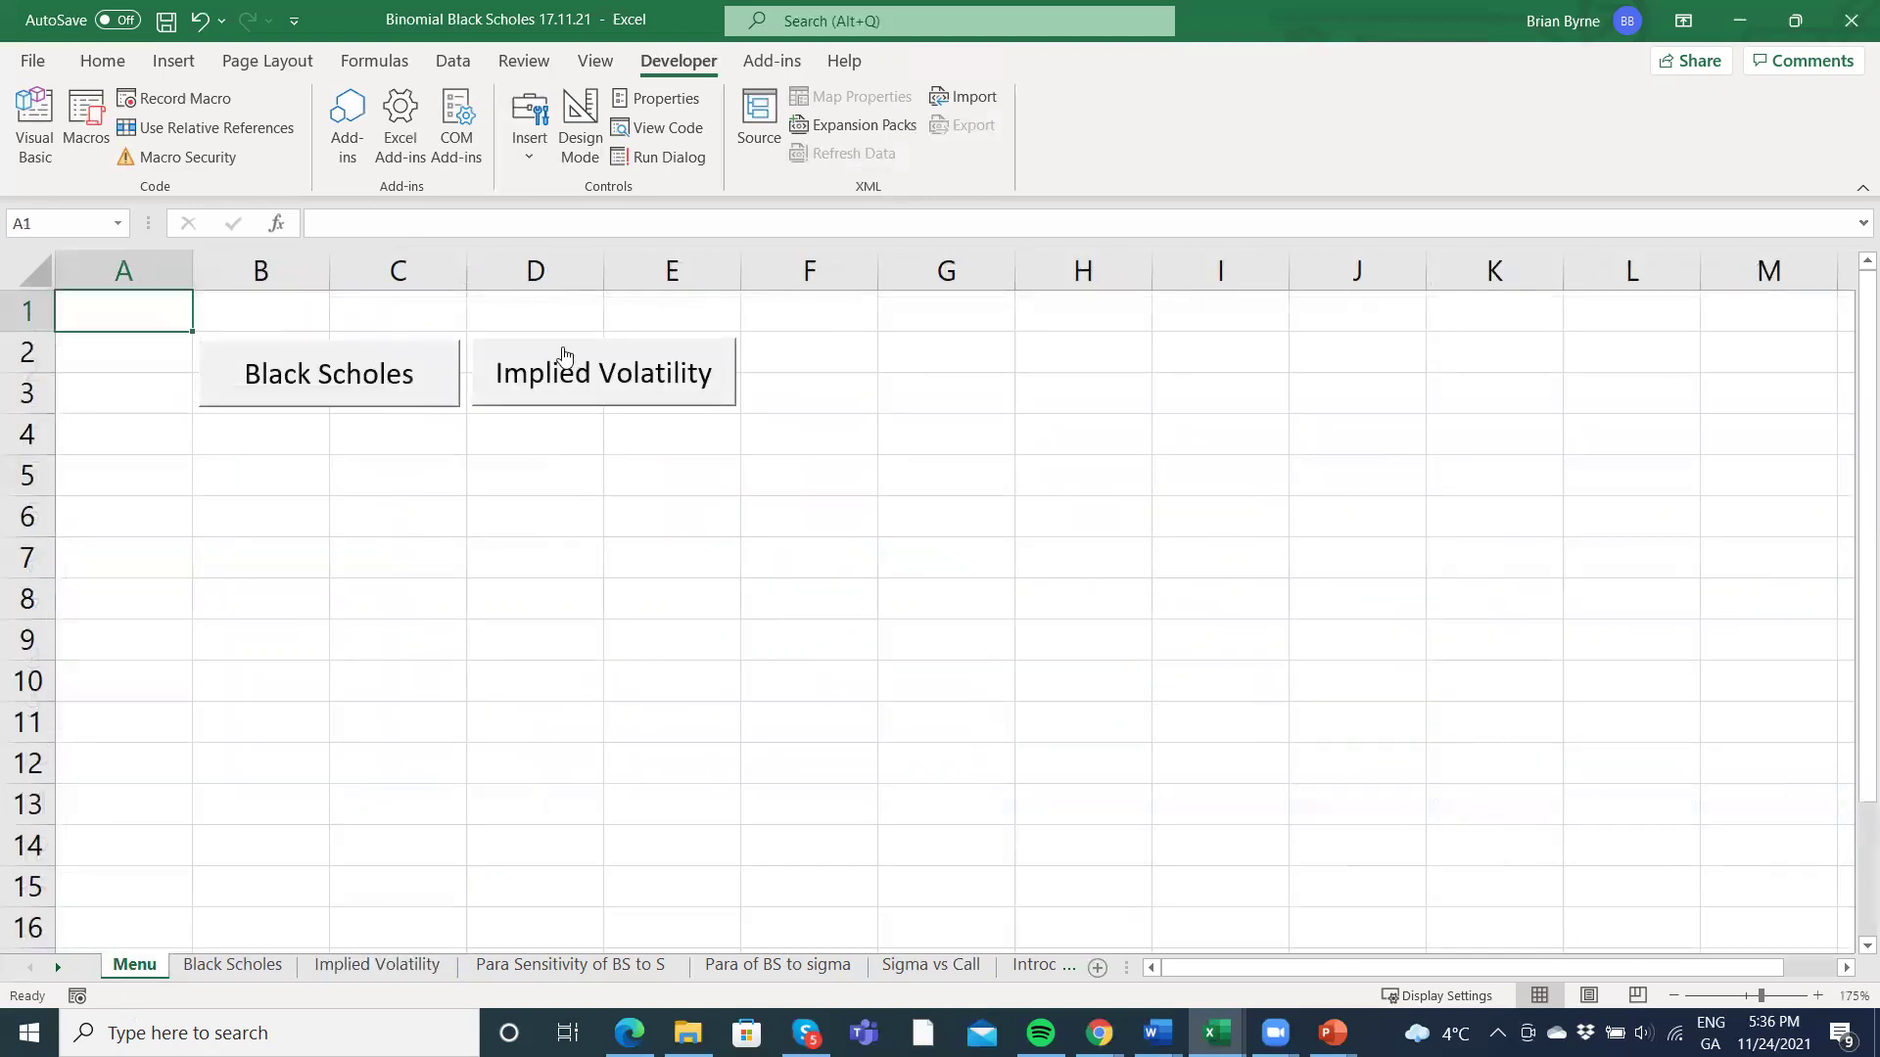
click(565, 357)
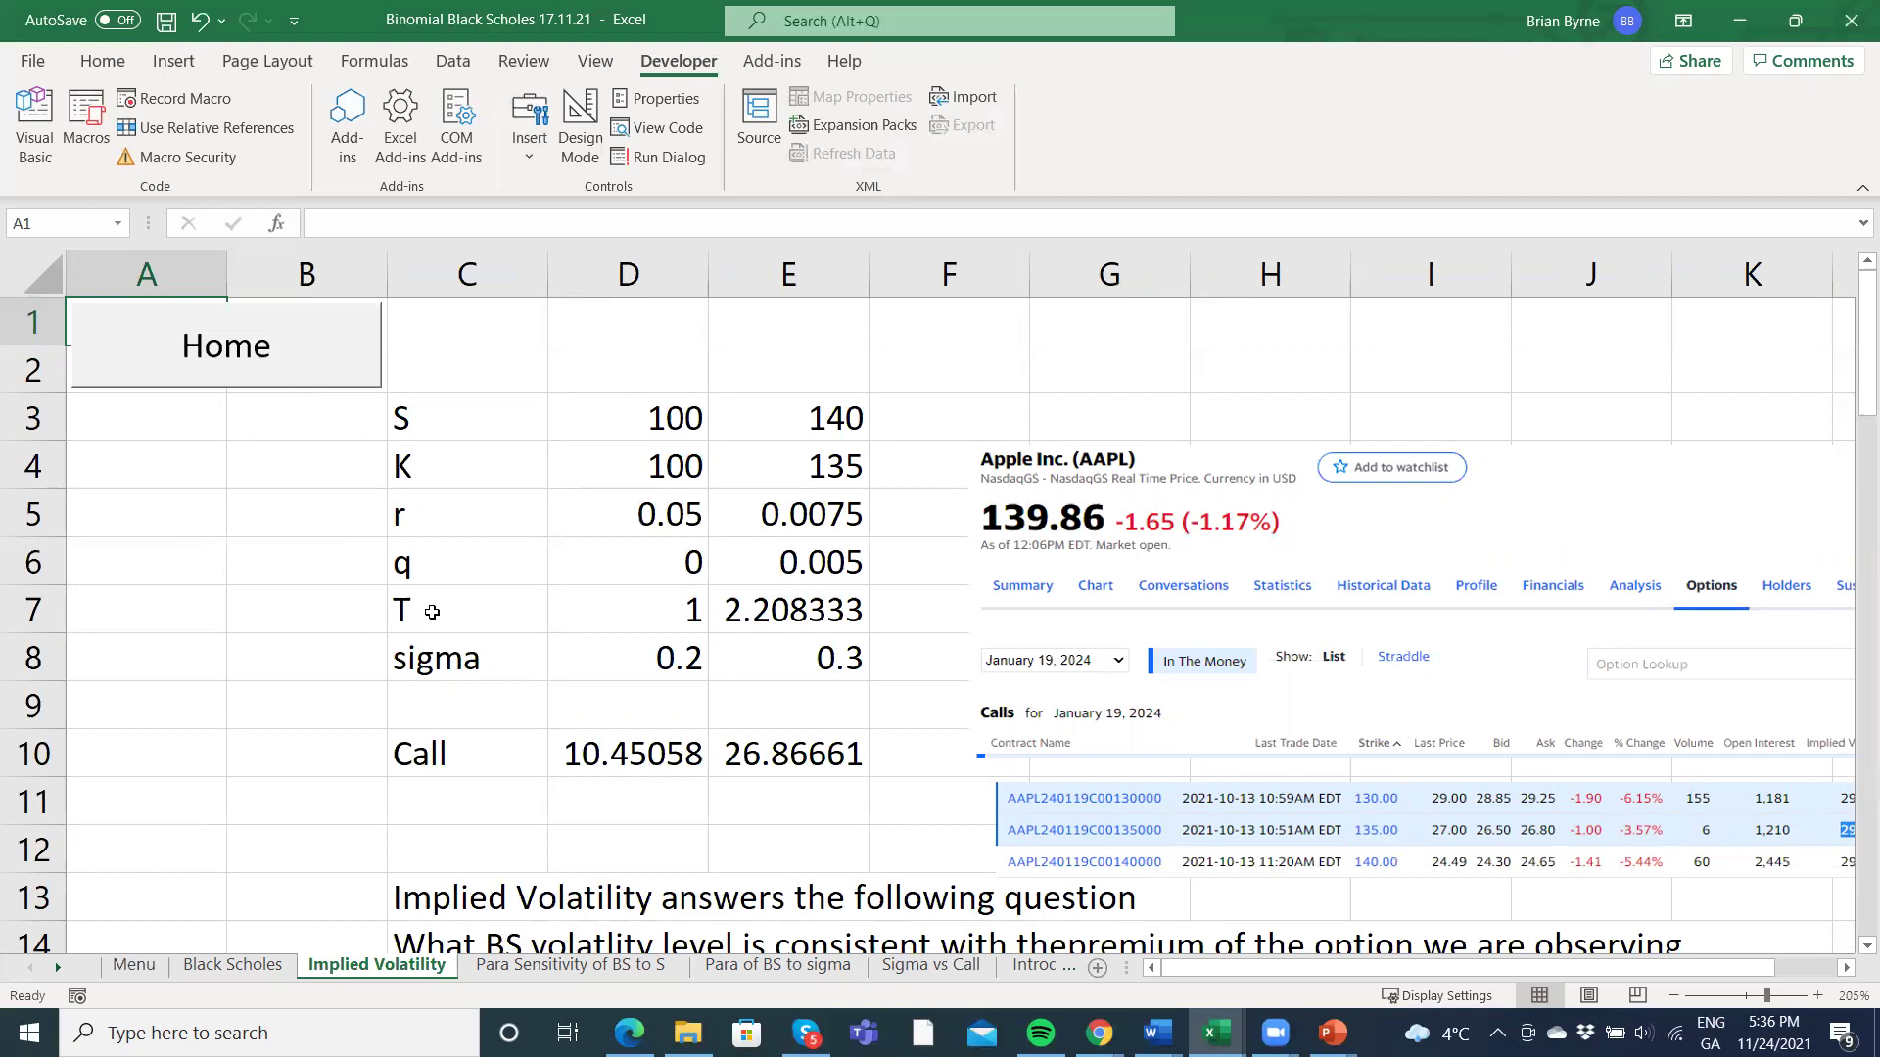
Drag the Goal Seek screenshot (Picture 3) further down the Implied Volatility sheet.
scroll(432, 612, down, 8)
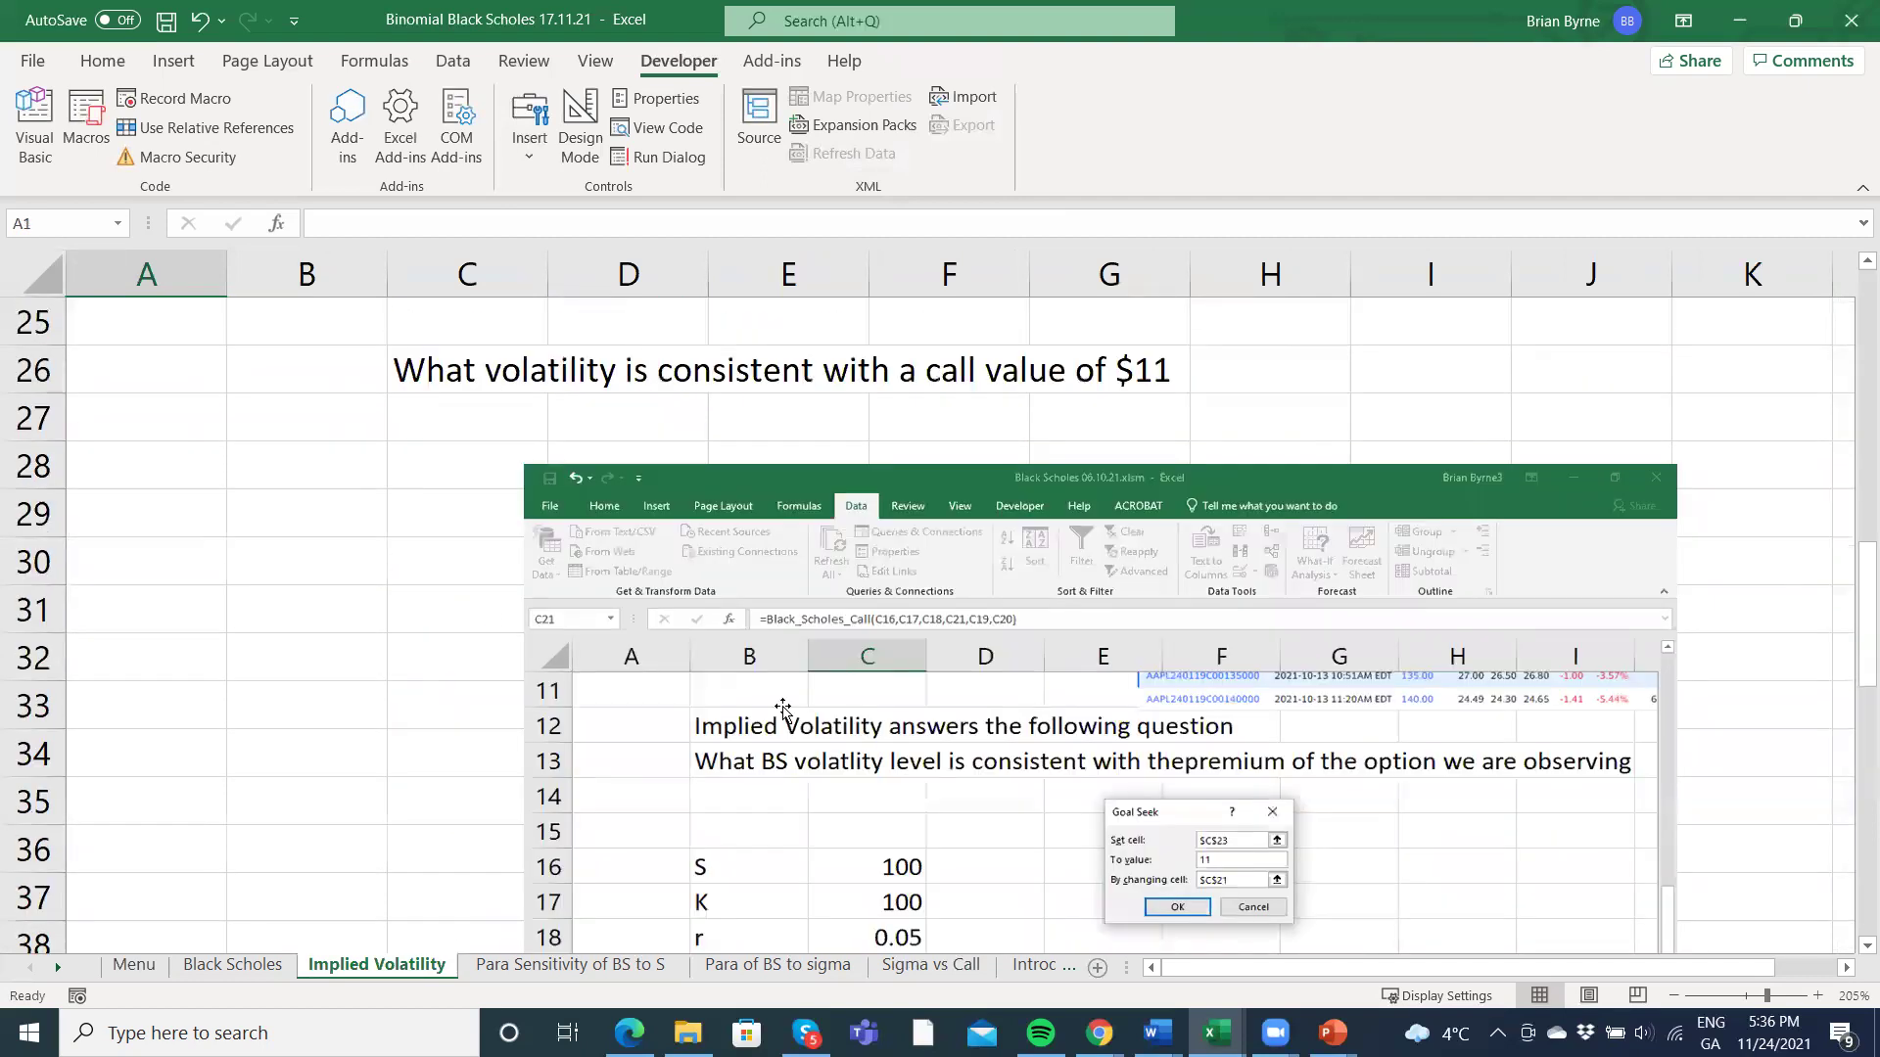
scroll(767, 698, down, 3)
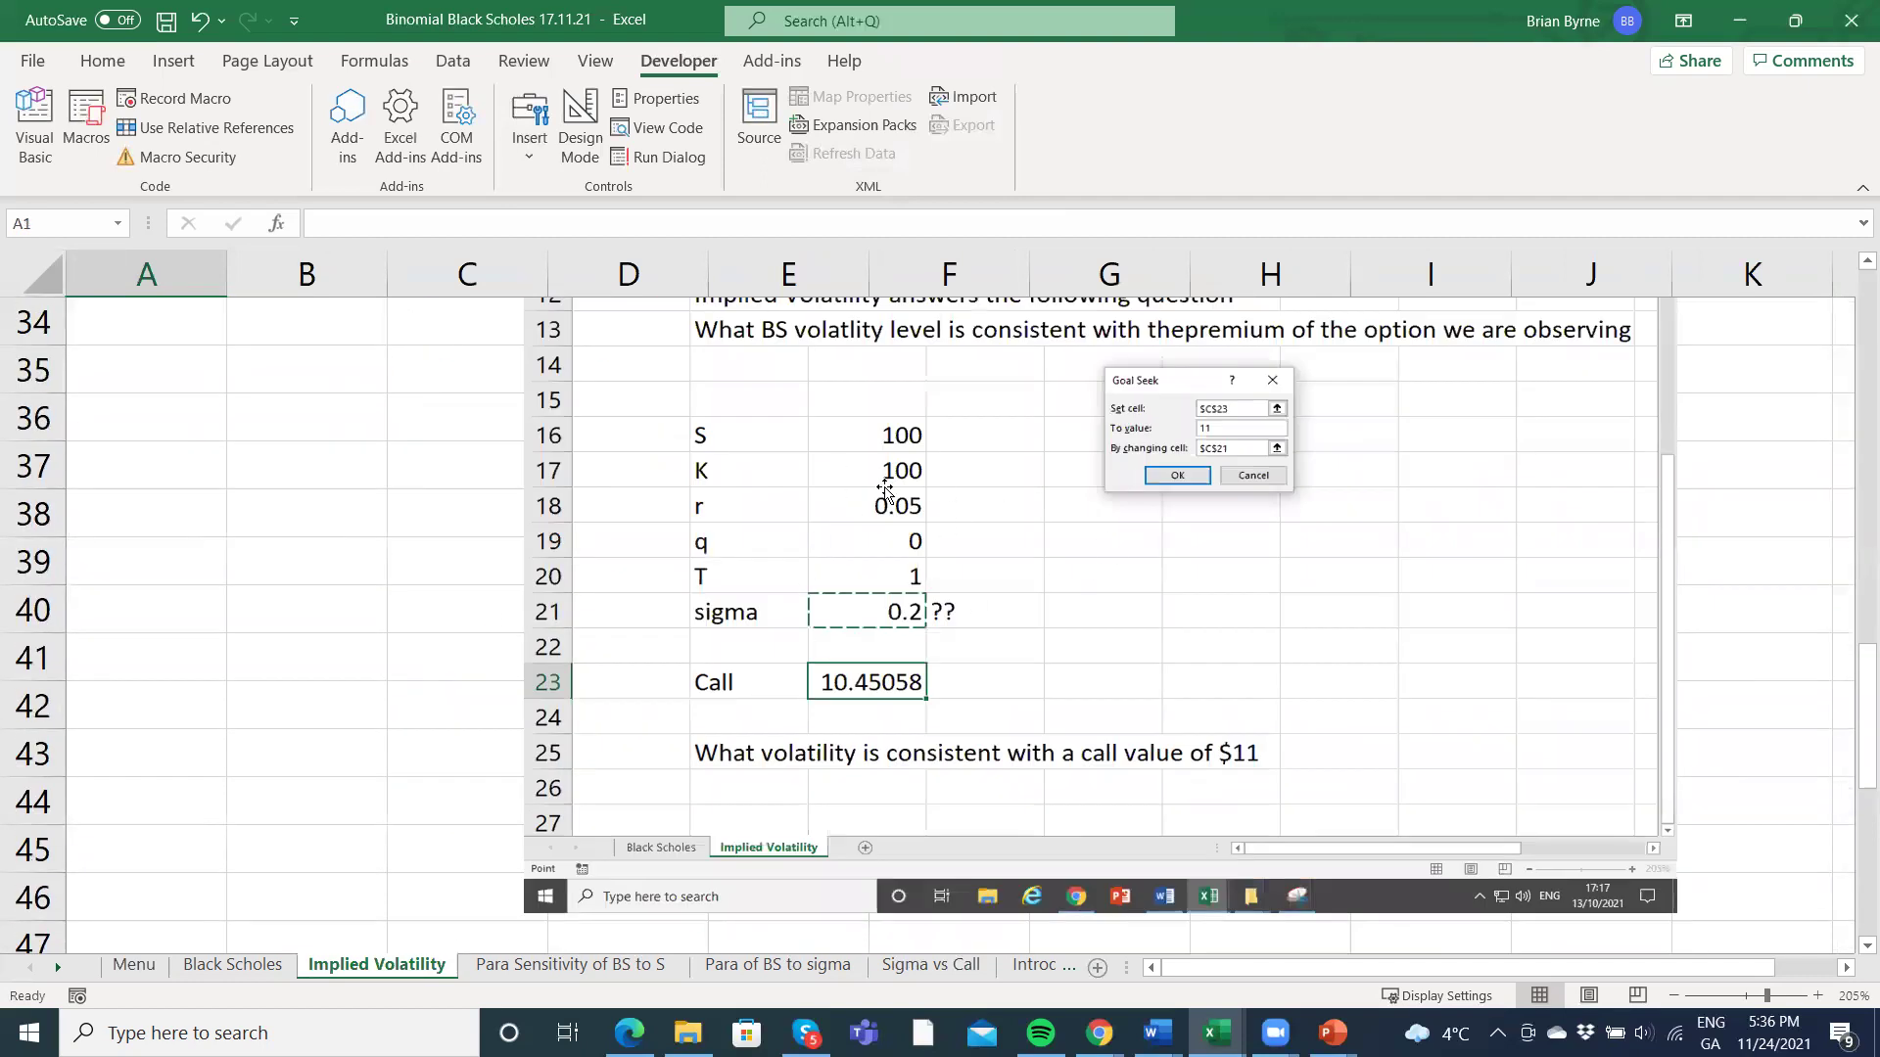
scroll(886, 505, up, 1)
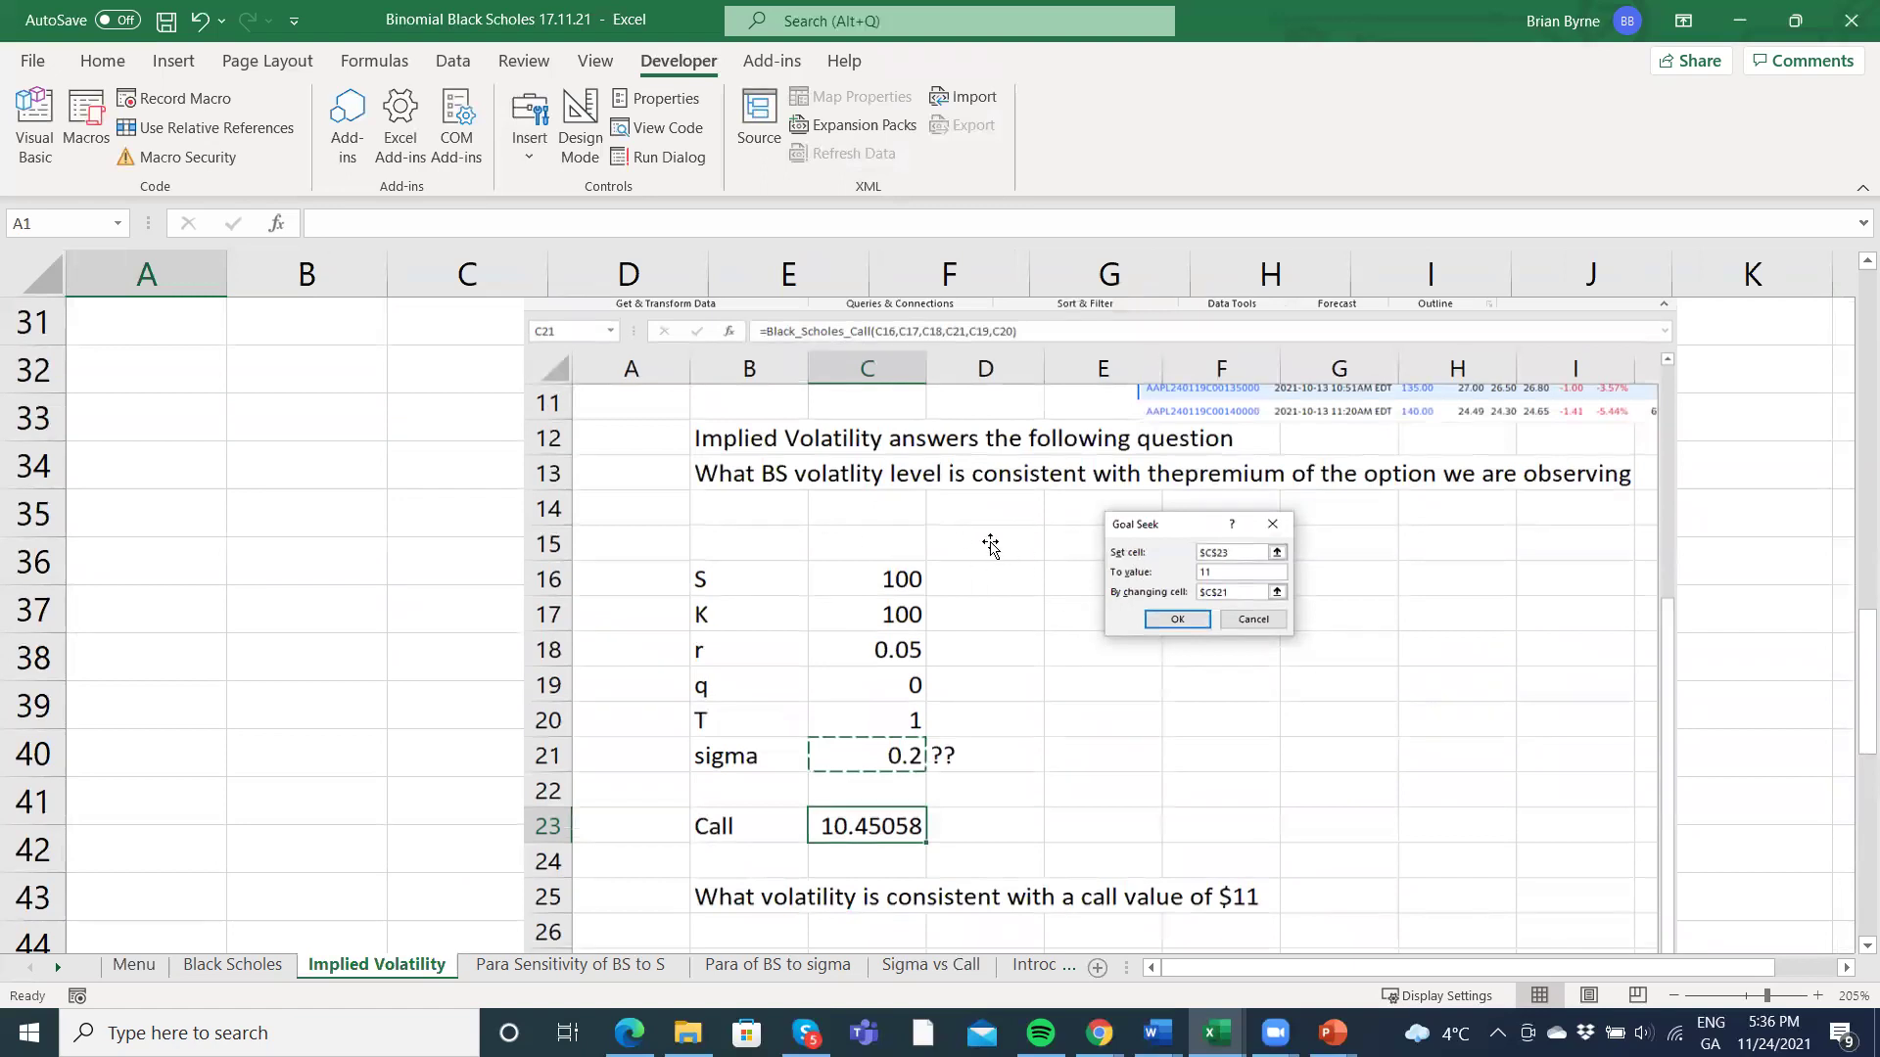
click(785, 500)
drag(786, 499, 651, 658)
scroll(260, 487, up, 10)
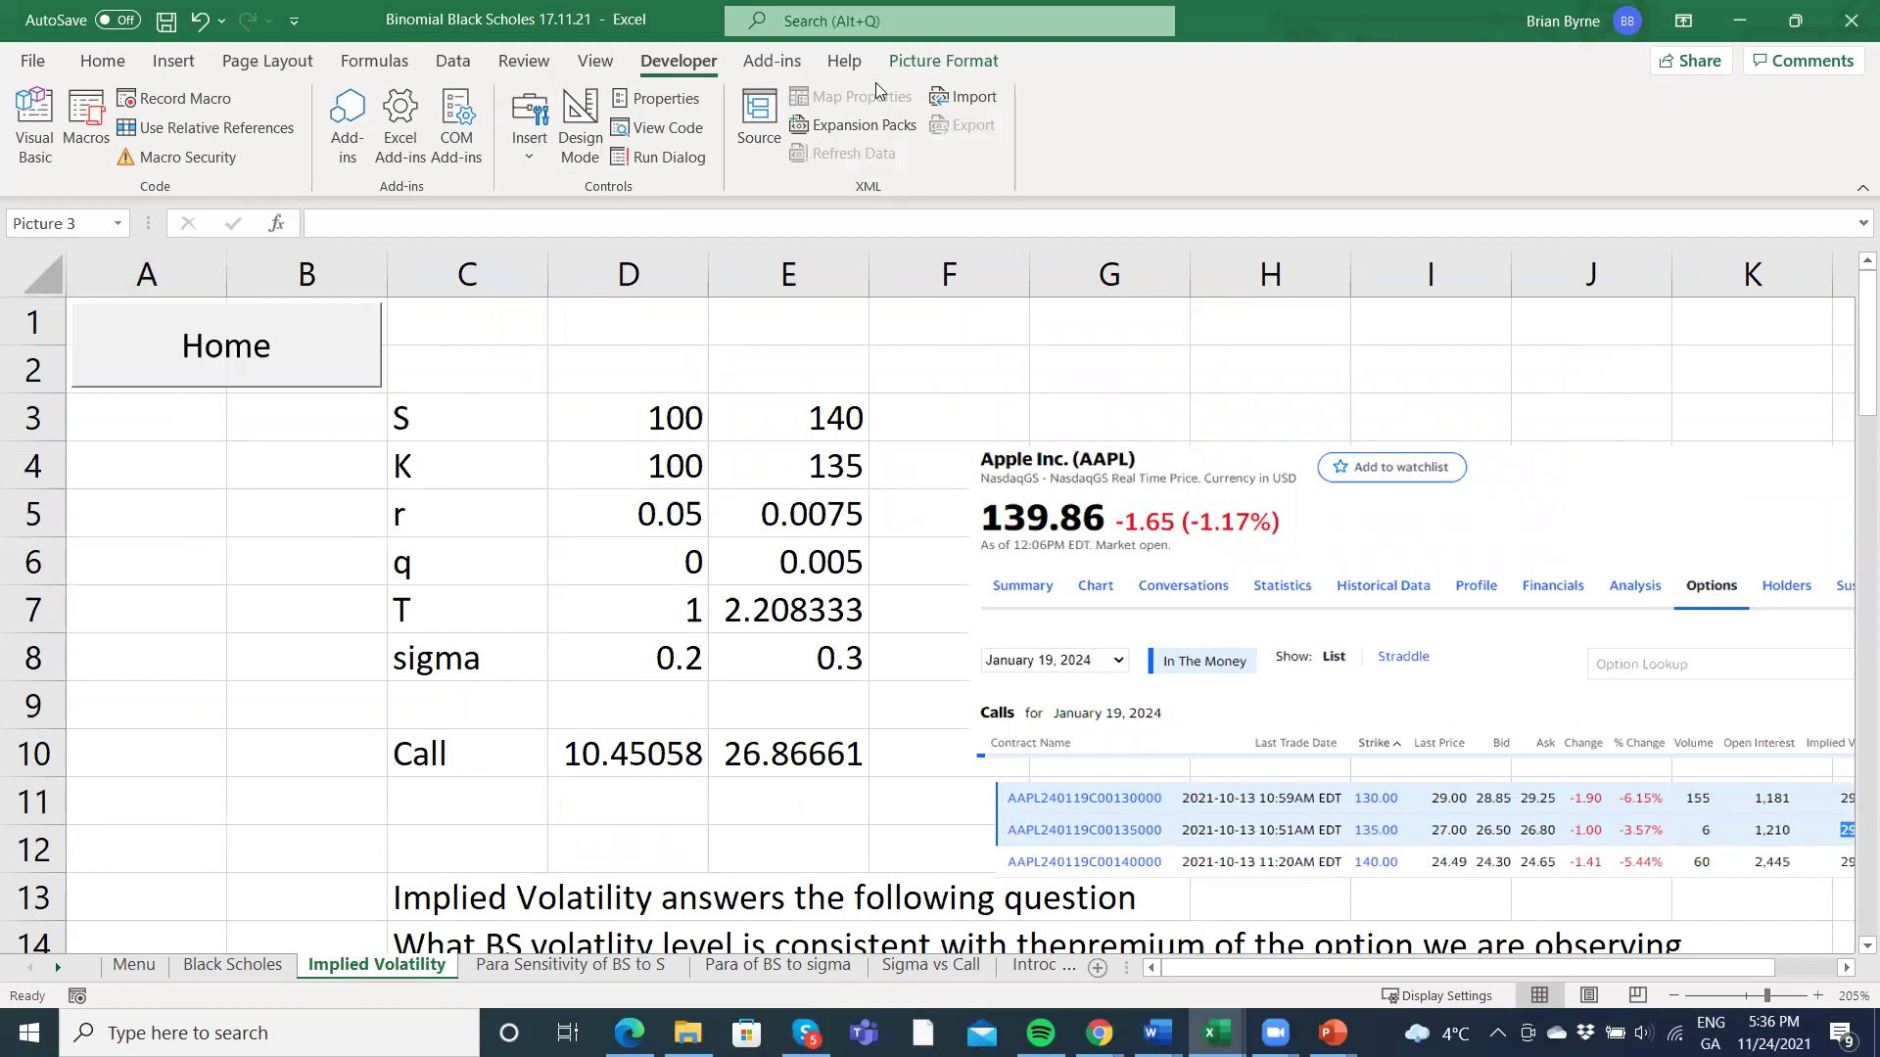
Insert a second form-control button below Home, keeping the default macro.
click(174, 61)
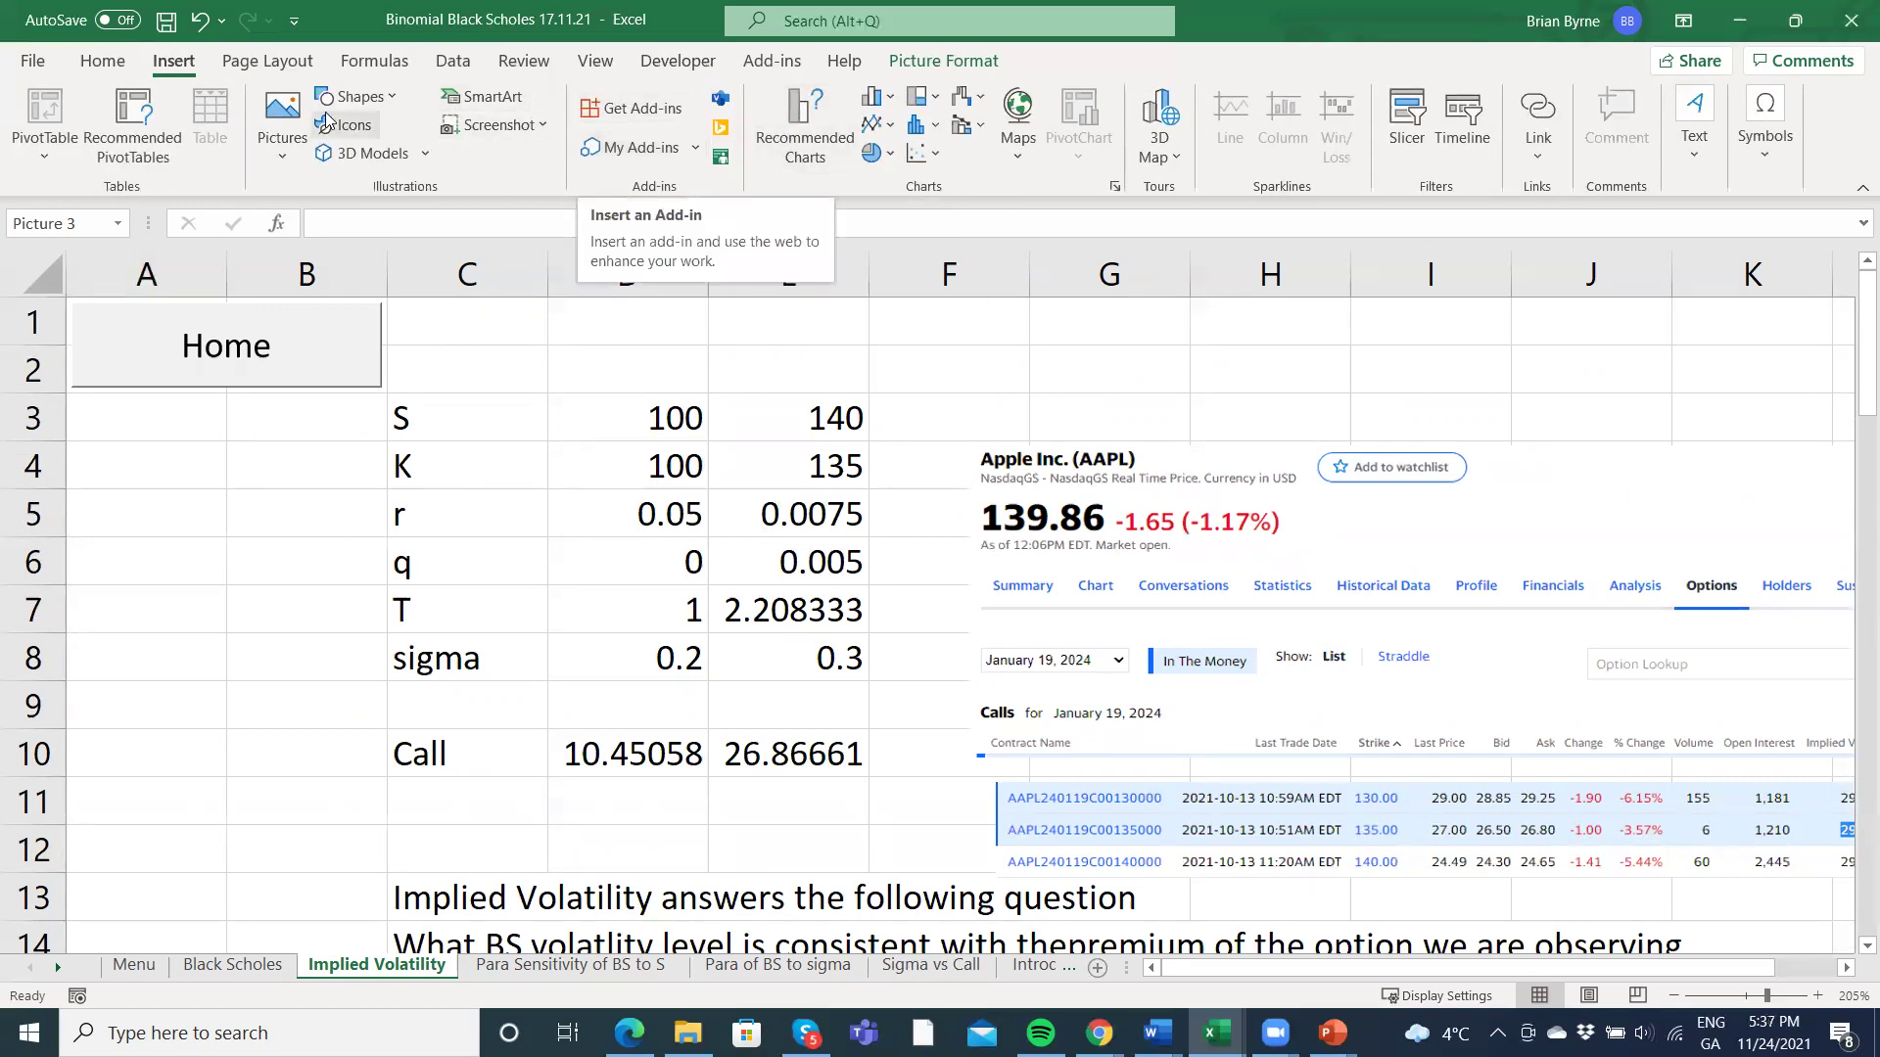
click(678, 62)
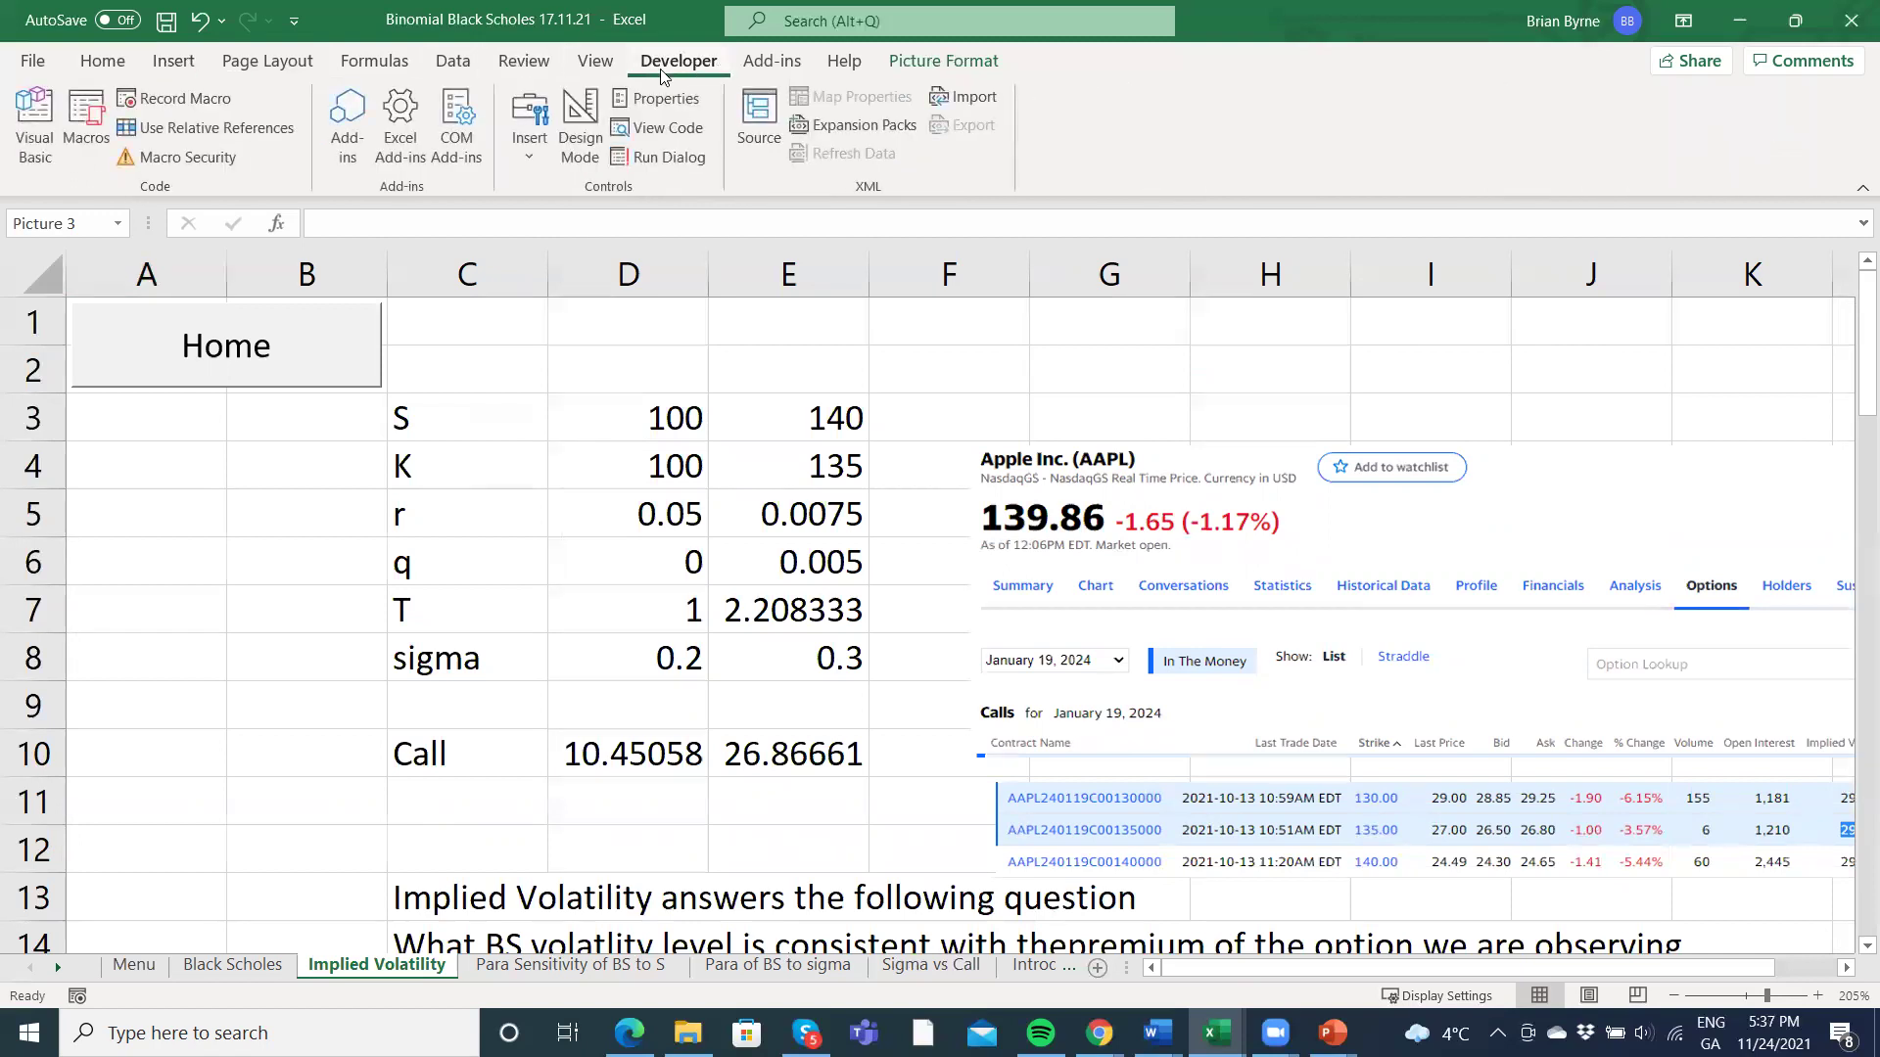
click(529, 137)
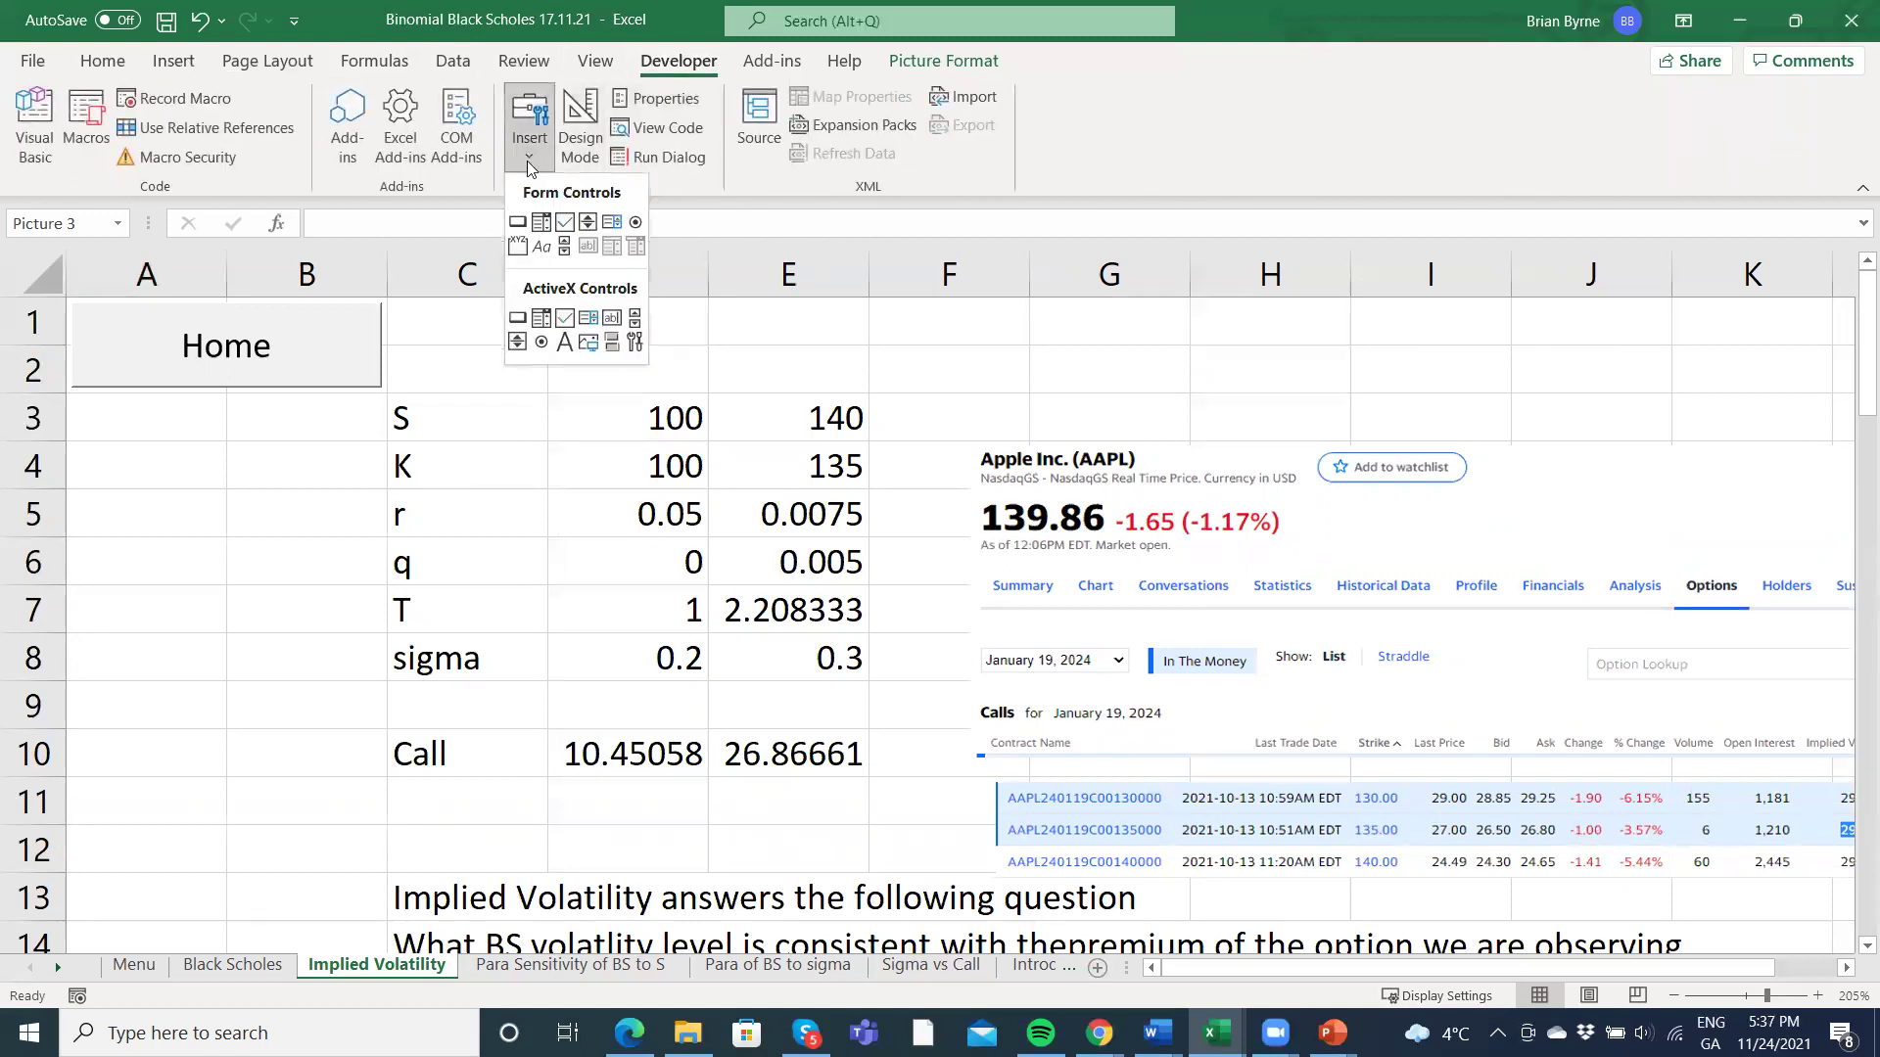
click(517, 224)
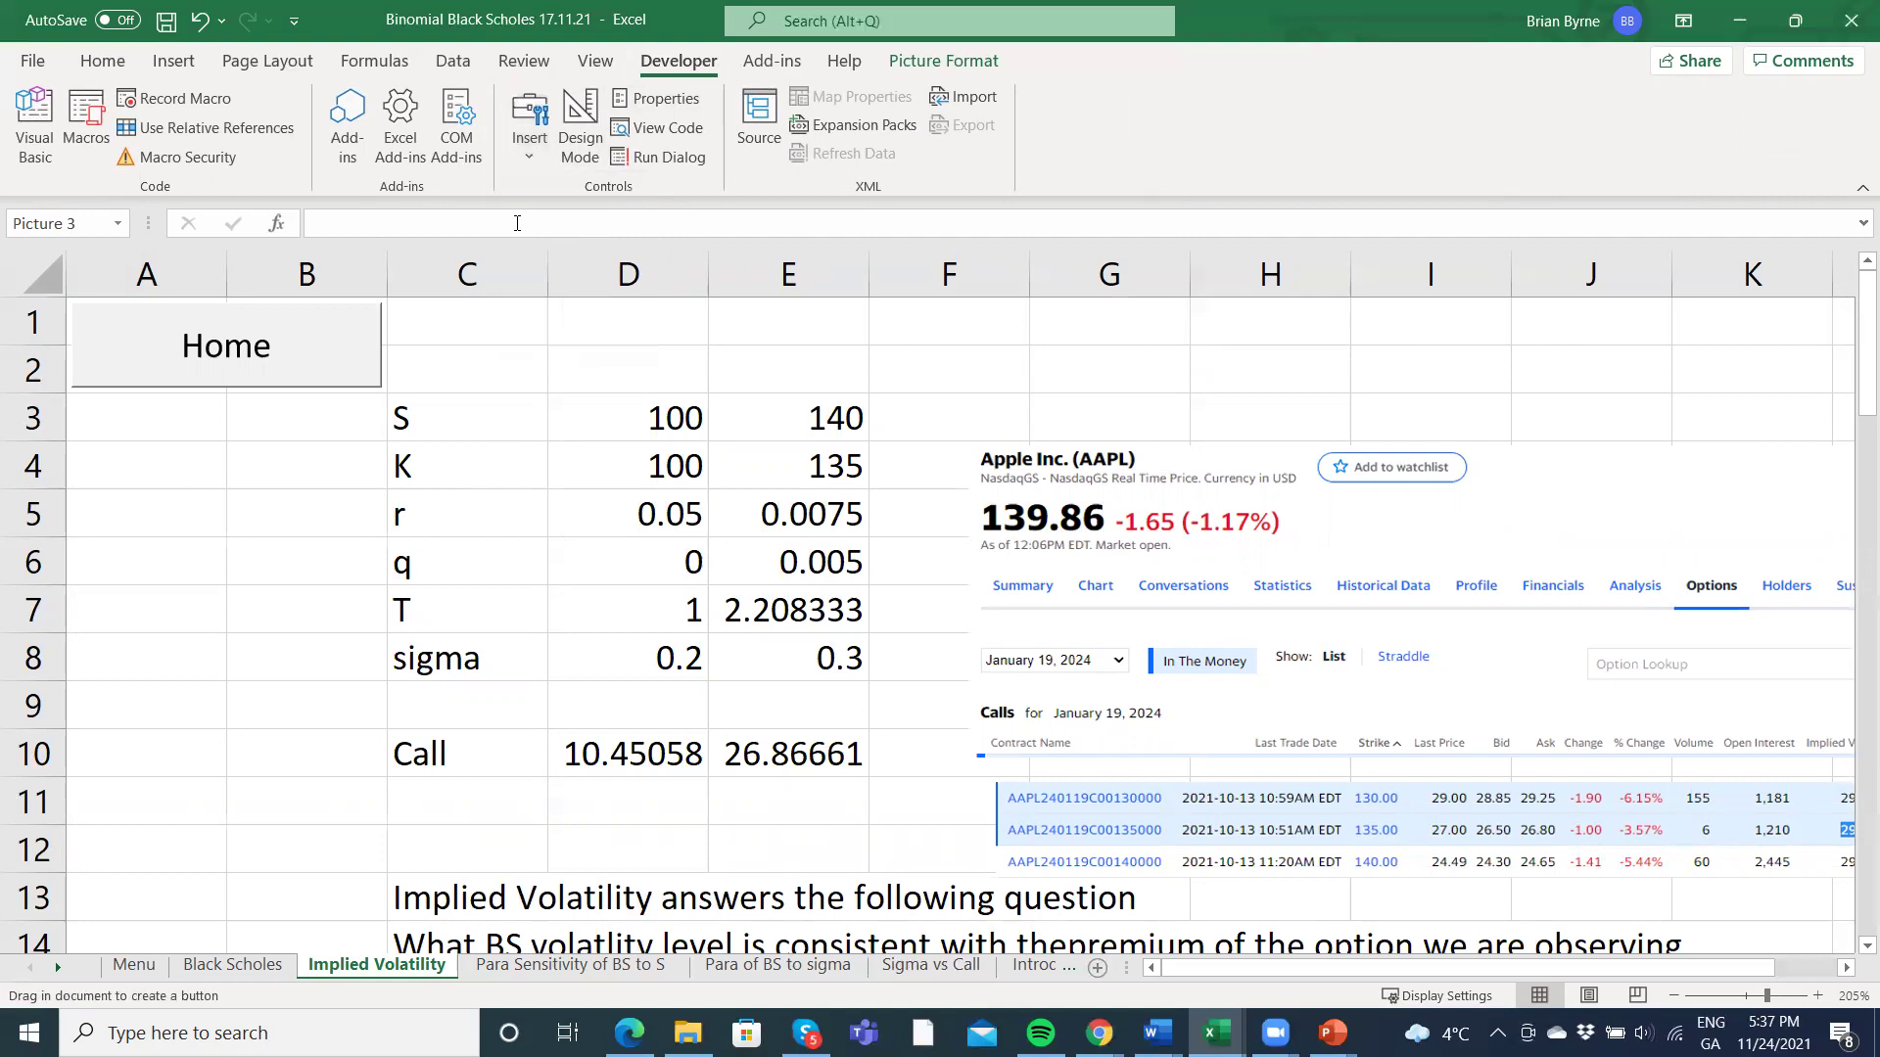
click(151, 417)
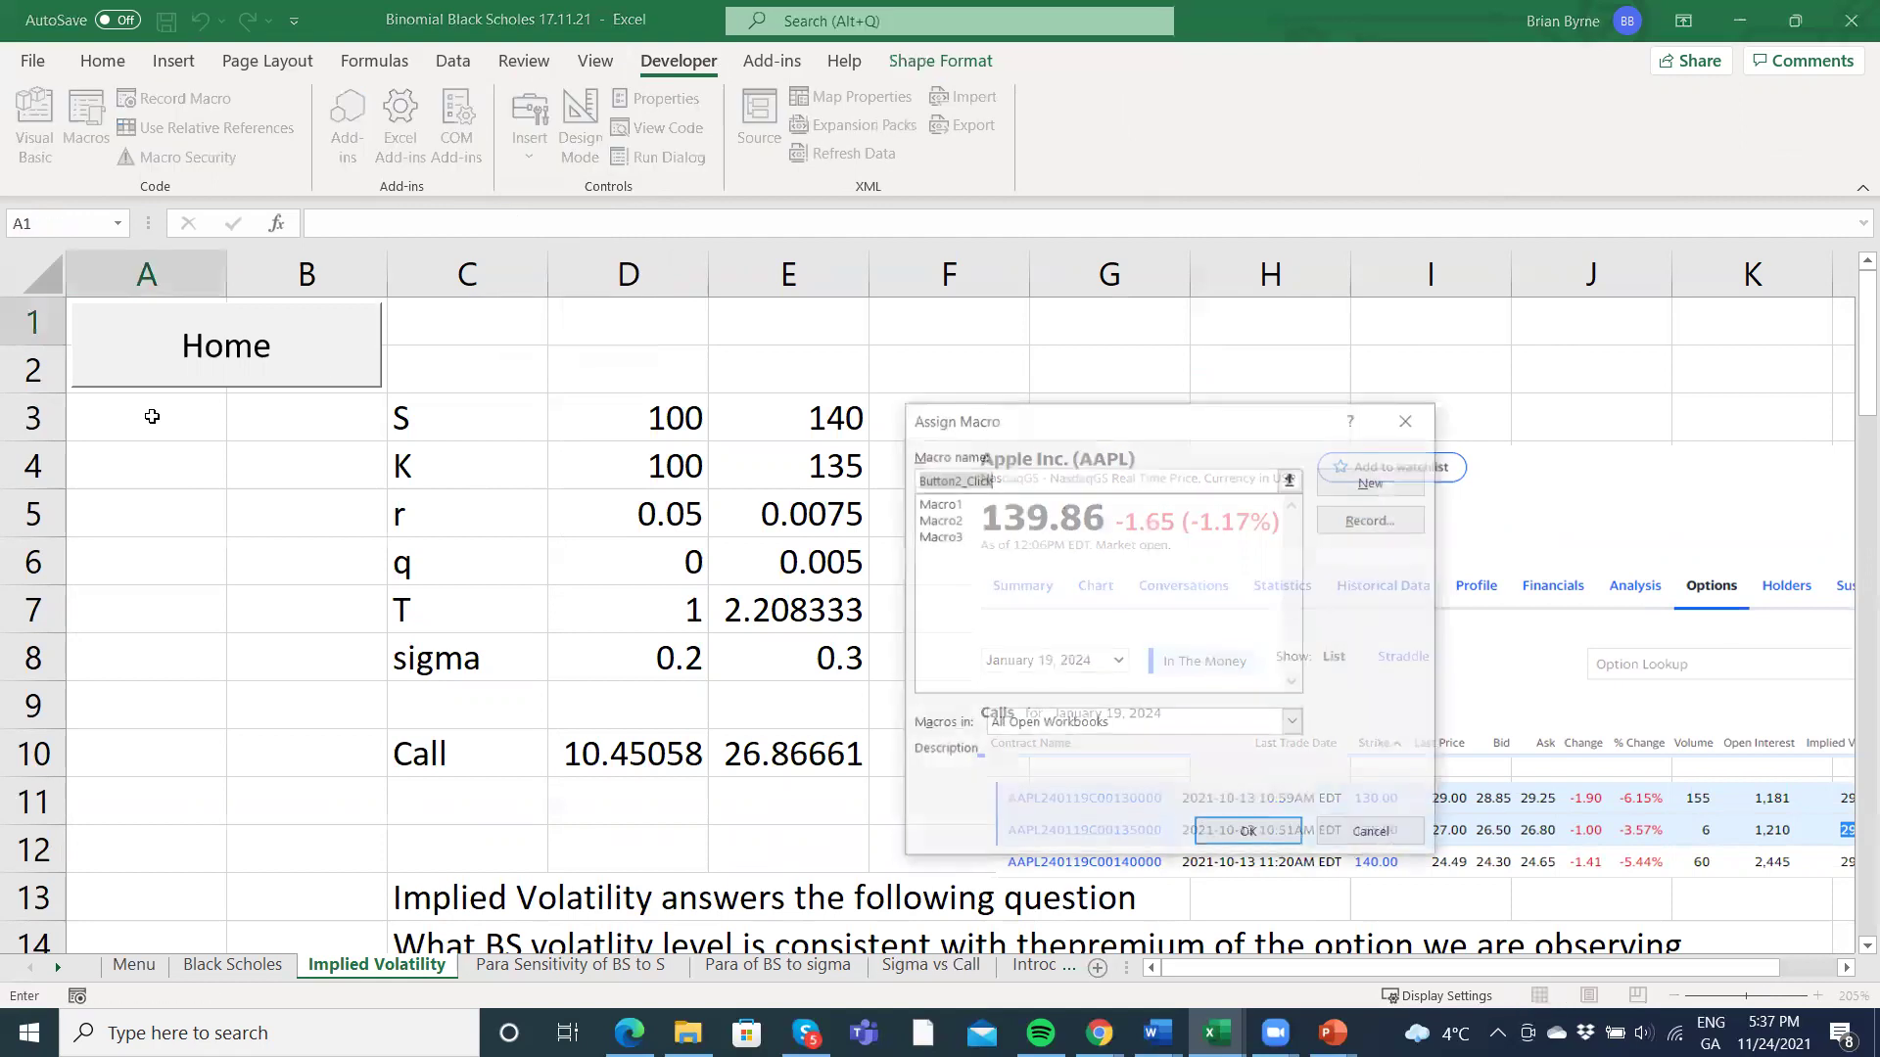
click(1249, 834)
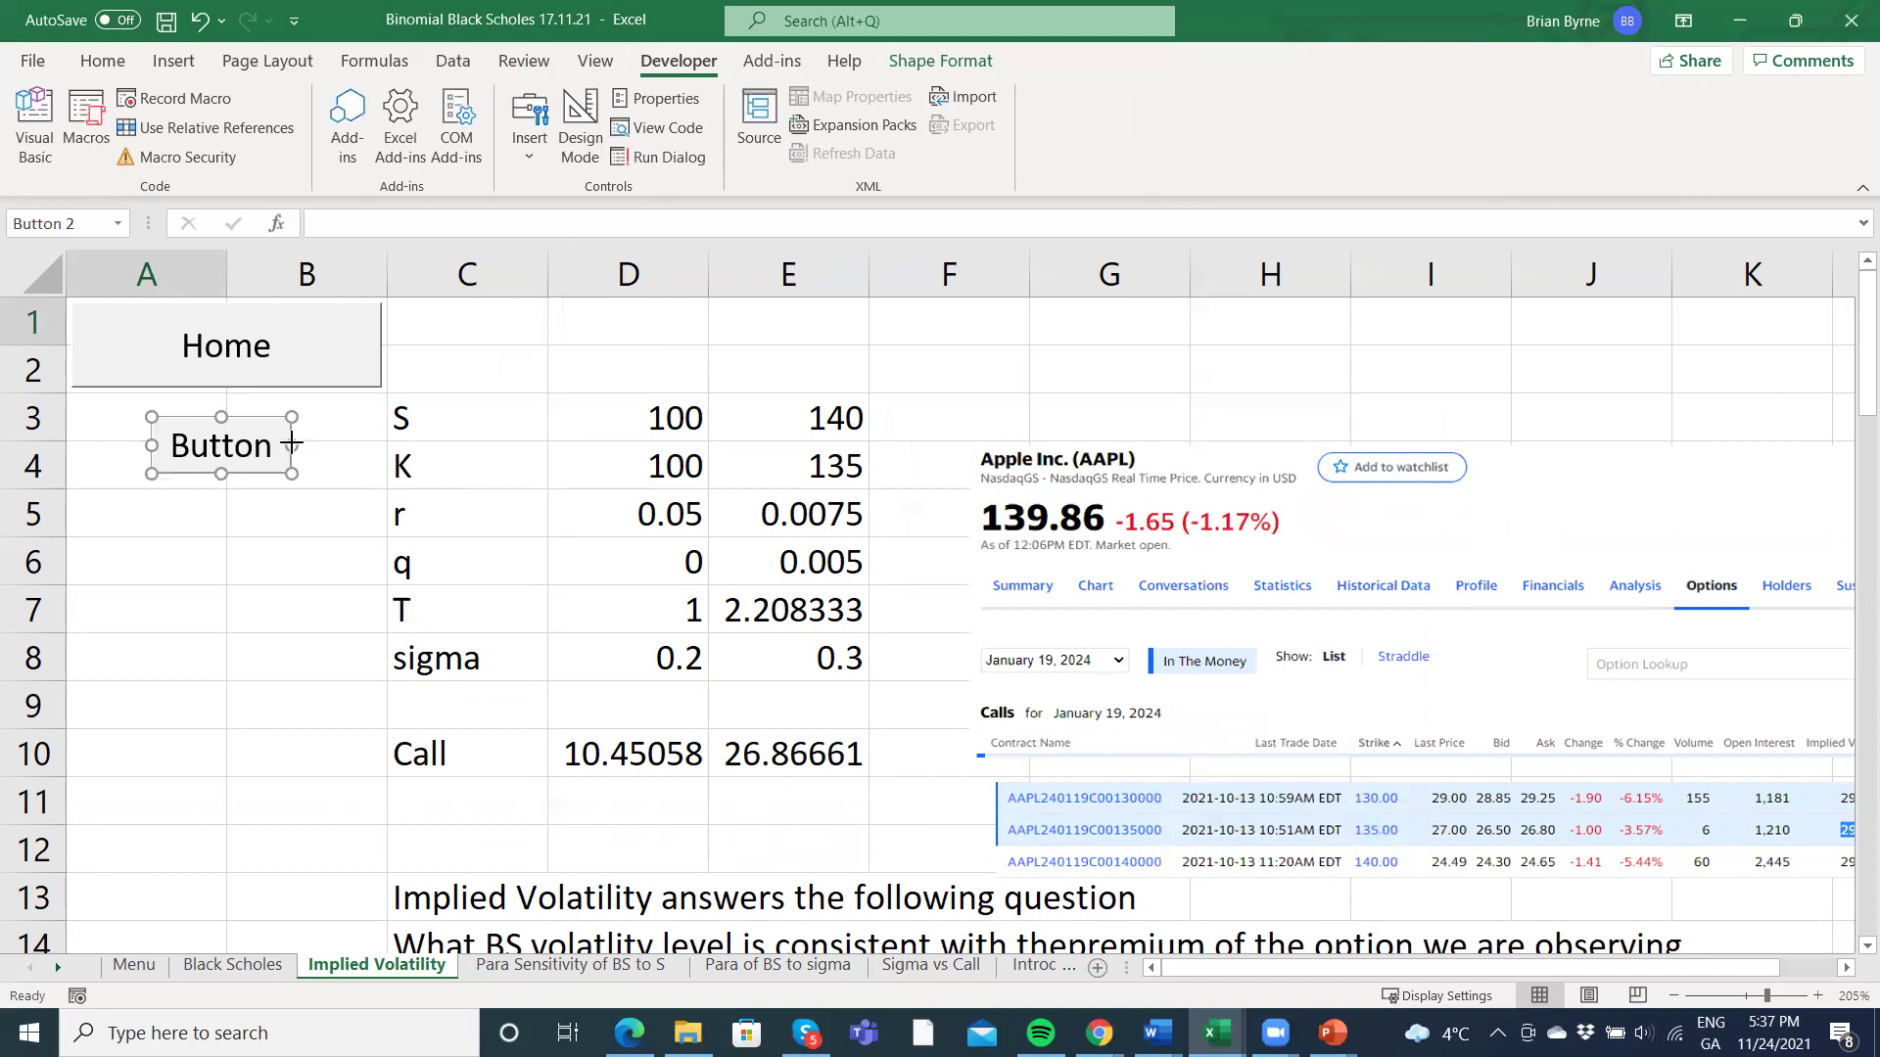
Resize the second button wider and taller.
drag(292, 445, 378, 446)
drag(152, 445, 74, 447)
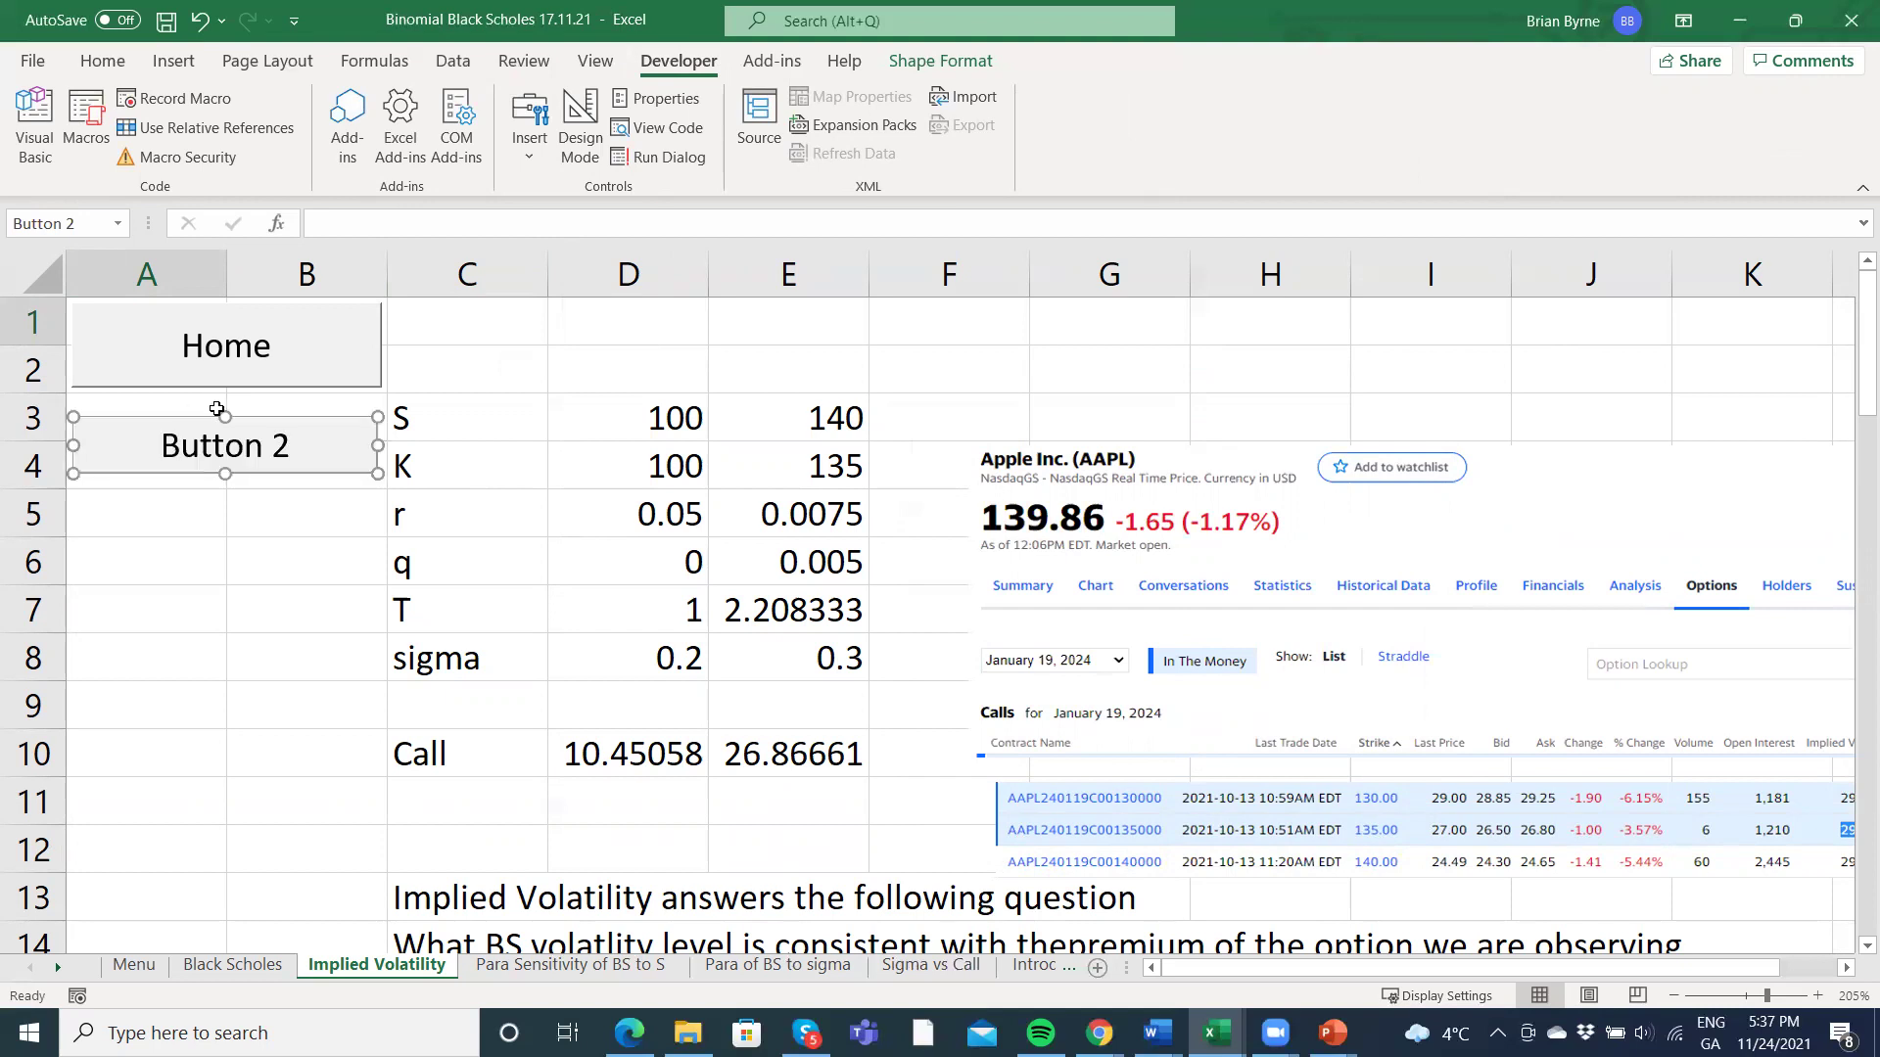
drag(222, 418, 223, 396)
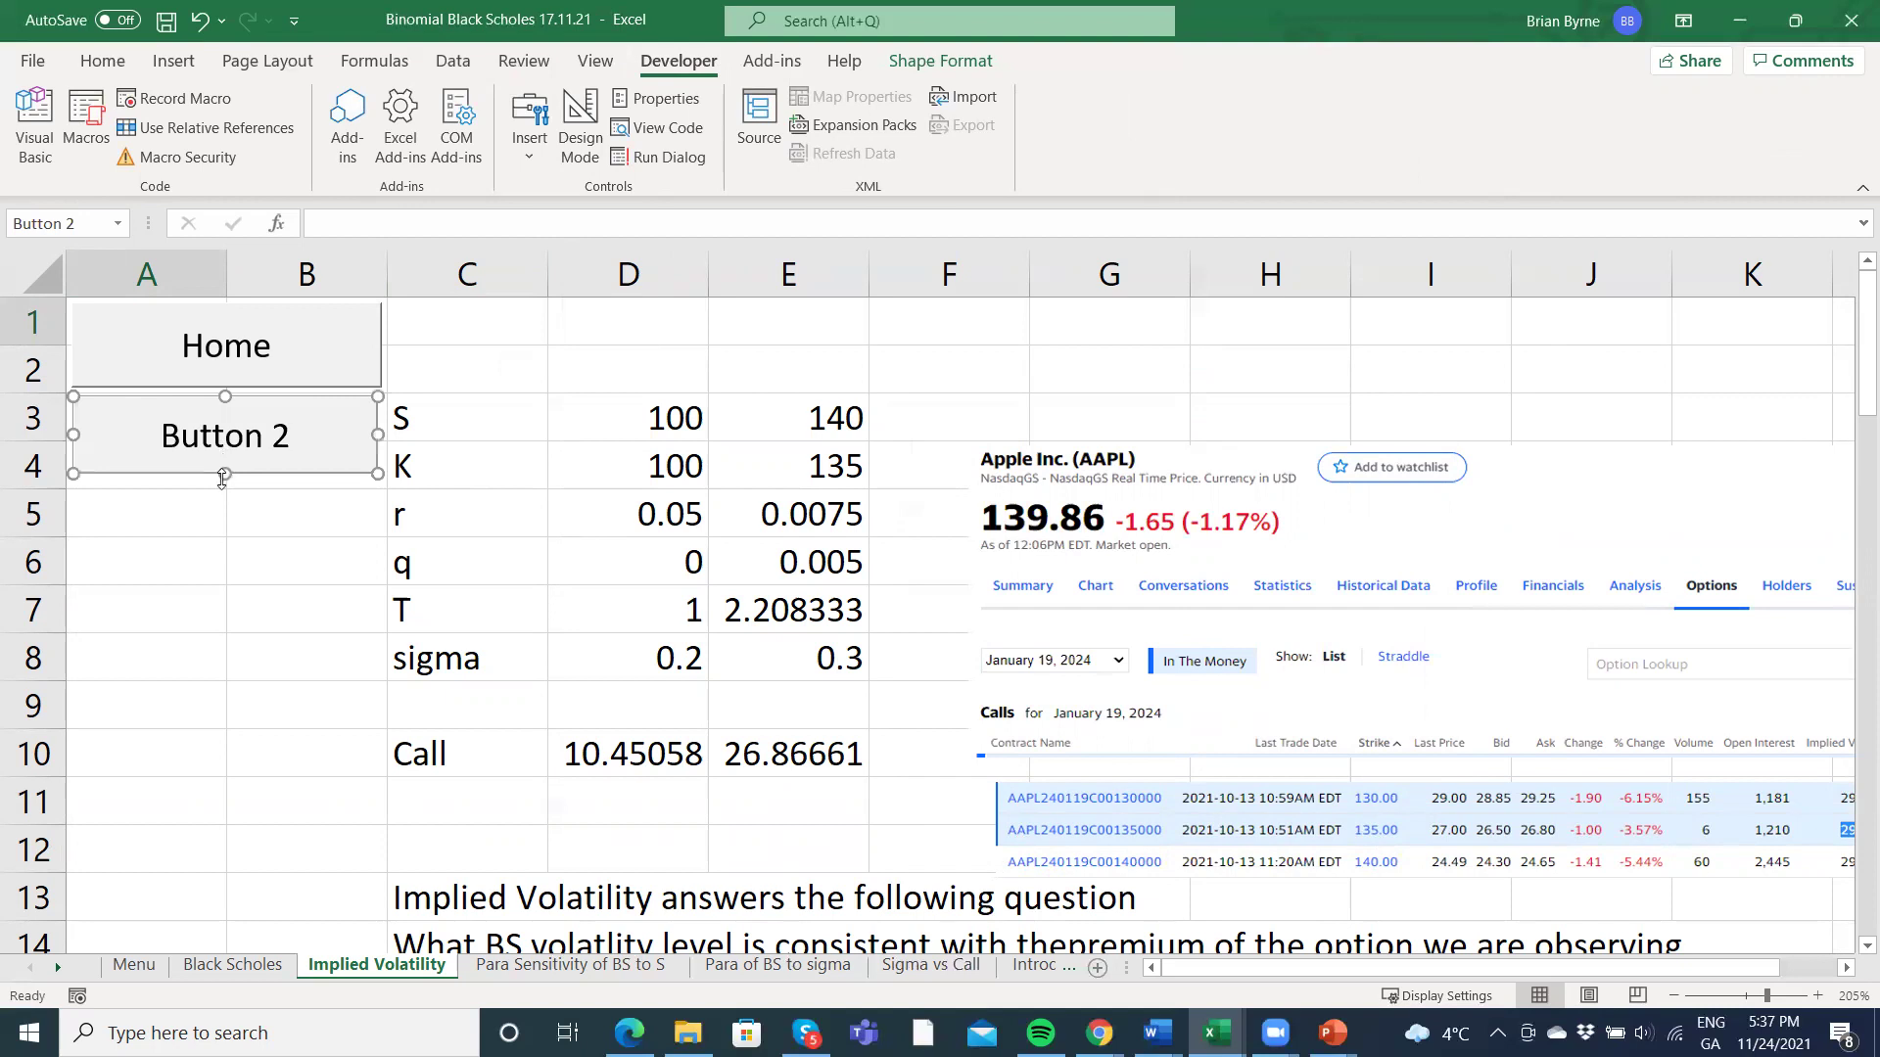
drag(221, 481, 223, 480)
Replace the Button 2 caption with 'Goal Seek'.
click(245, 430)
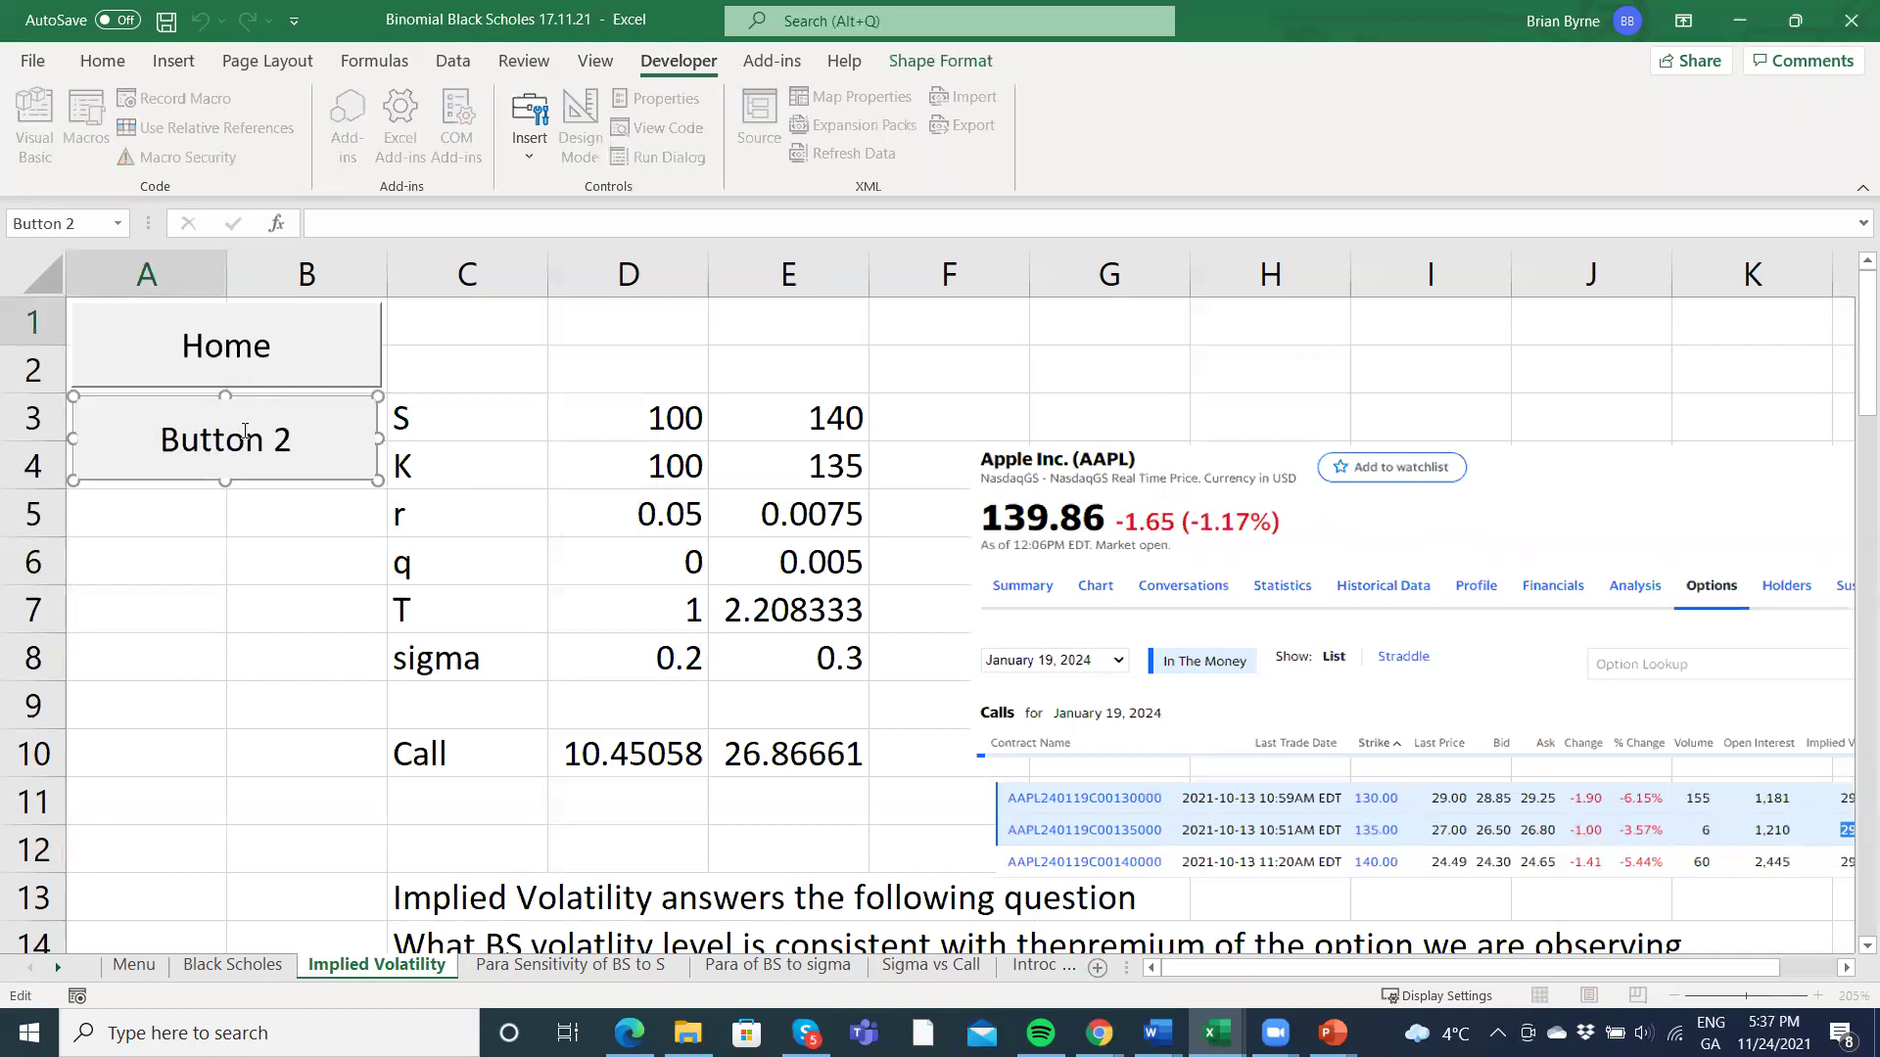
key(Delete)
key(Delete)
key(Delete)
key(Delete)
key(Delete)
key(Delete)
key(Delete)
key(Delete)
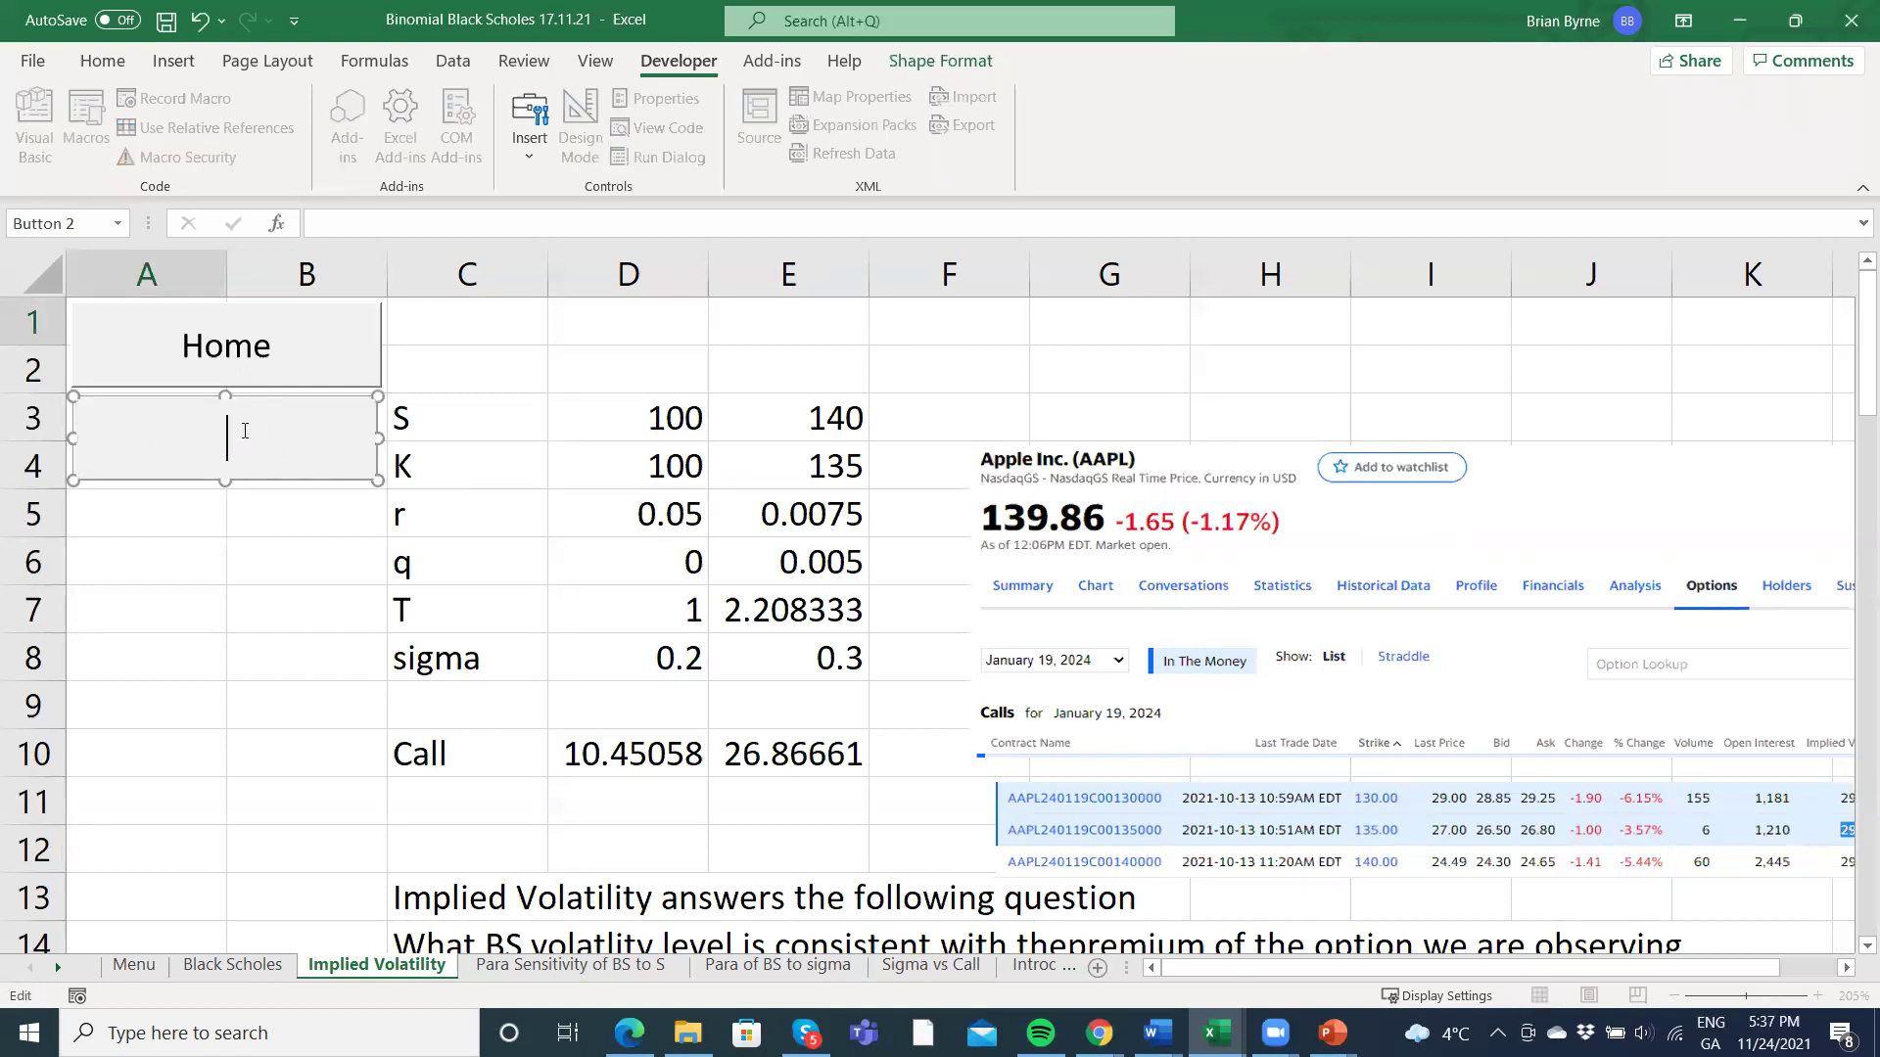
text(Goal See)
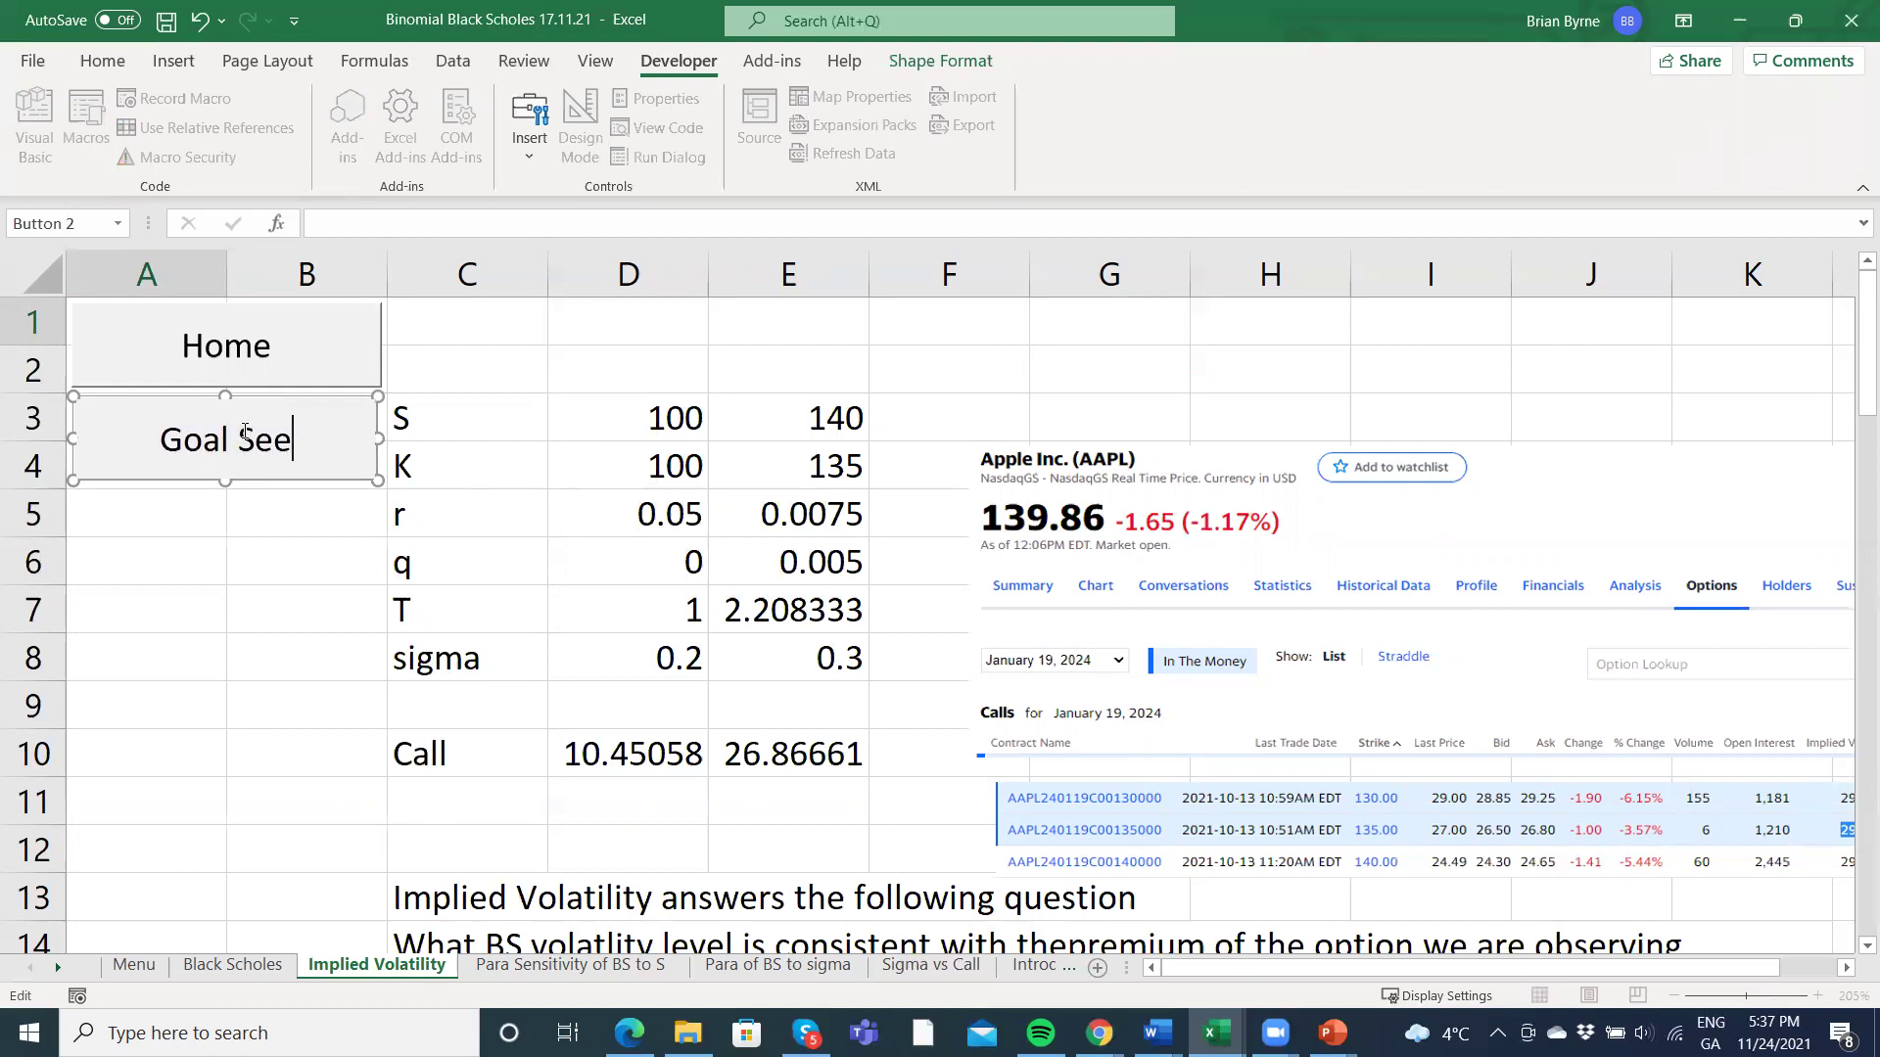
text(k)
Finish the Goal Seek caption, test the button, dismiss its macro error and select A5.
click(209, 637)
click(198, 462)
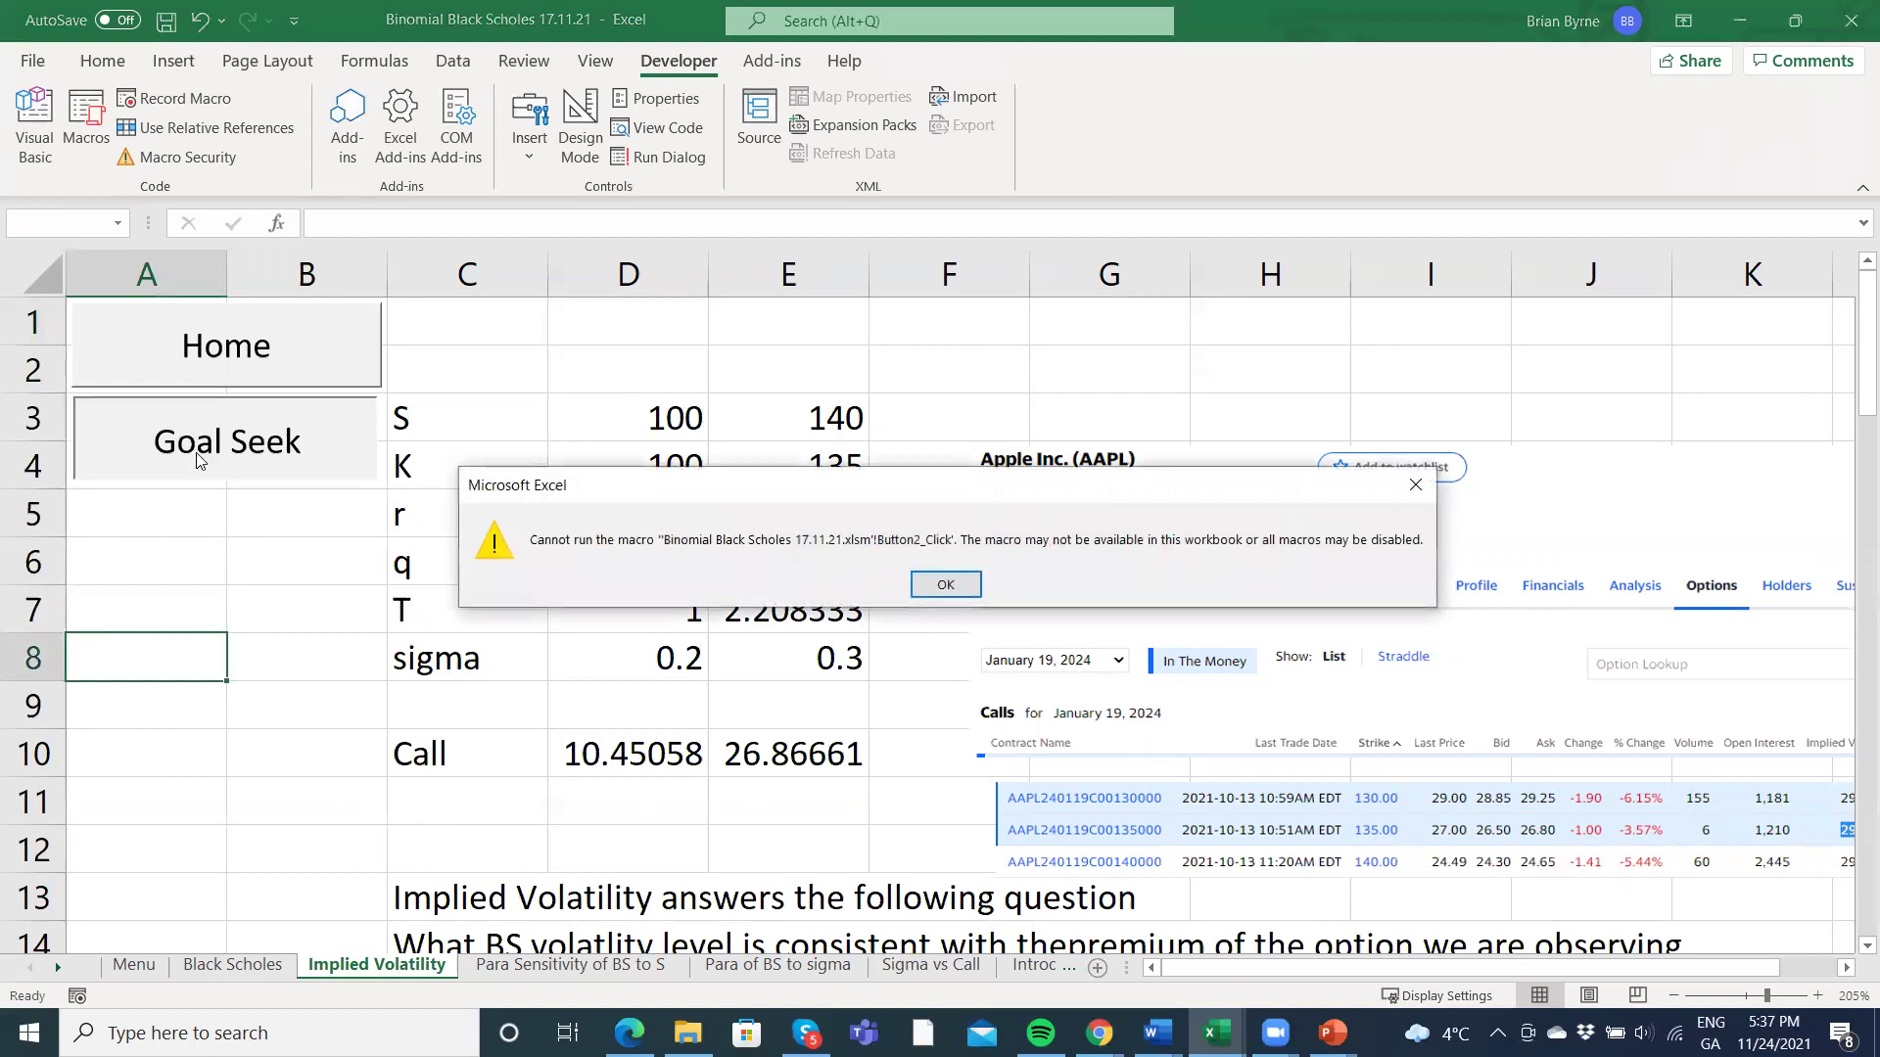
click(943, 585)
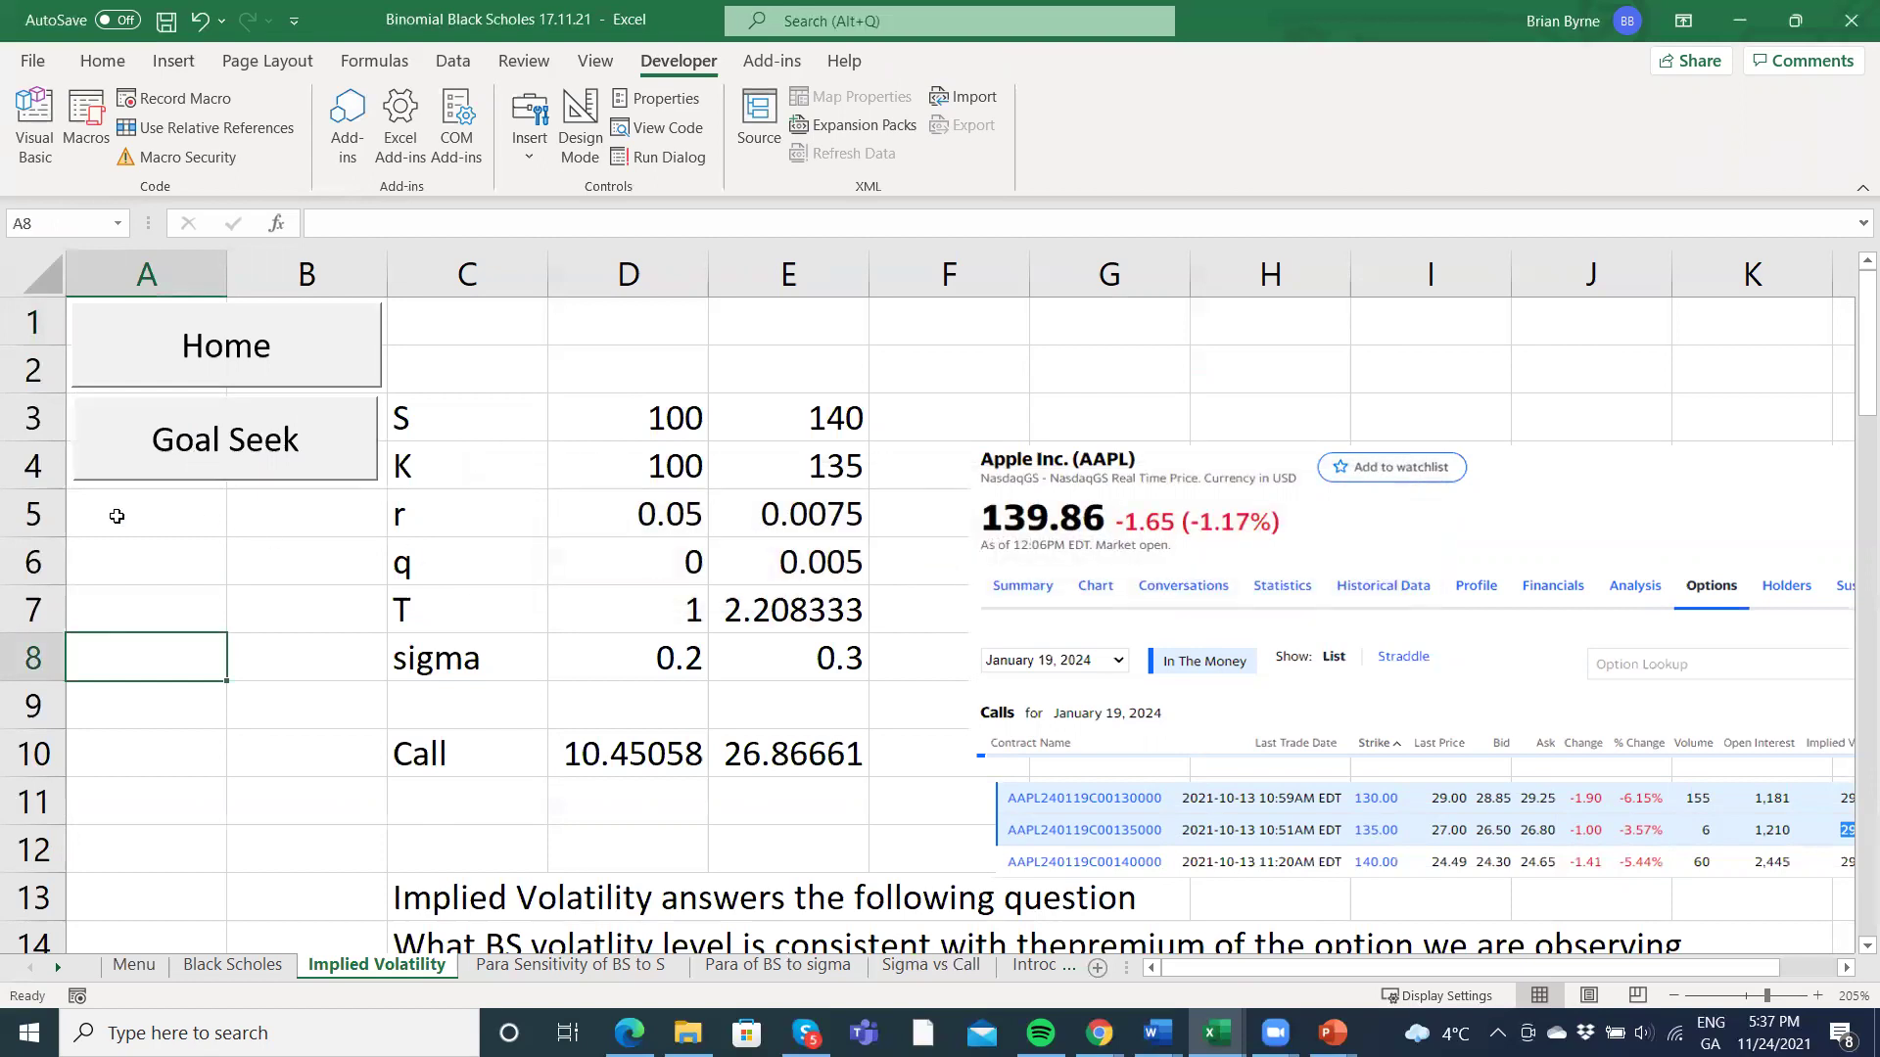
click(114, 516)
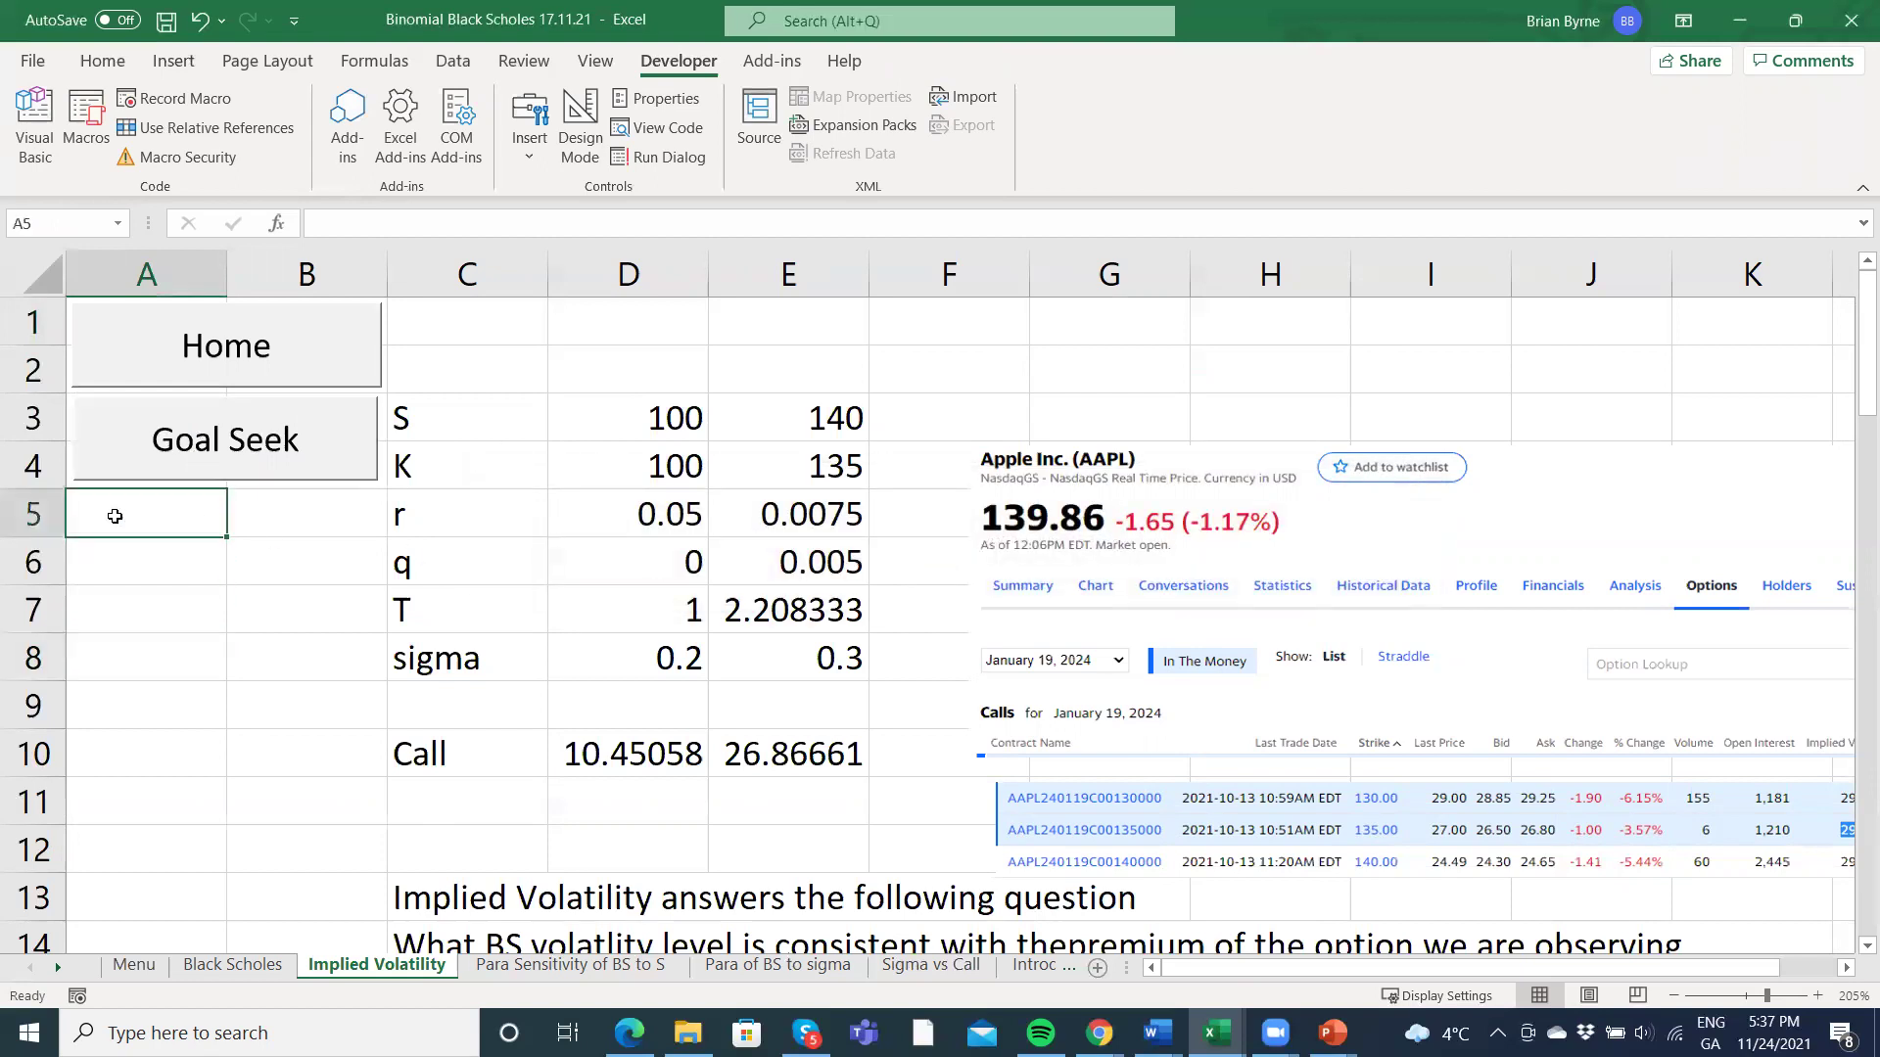
Record Macro4, which moves from A5 down to cell A32 beside the Goal Seek screenshot.
click(177, 99)
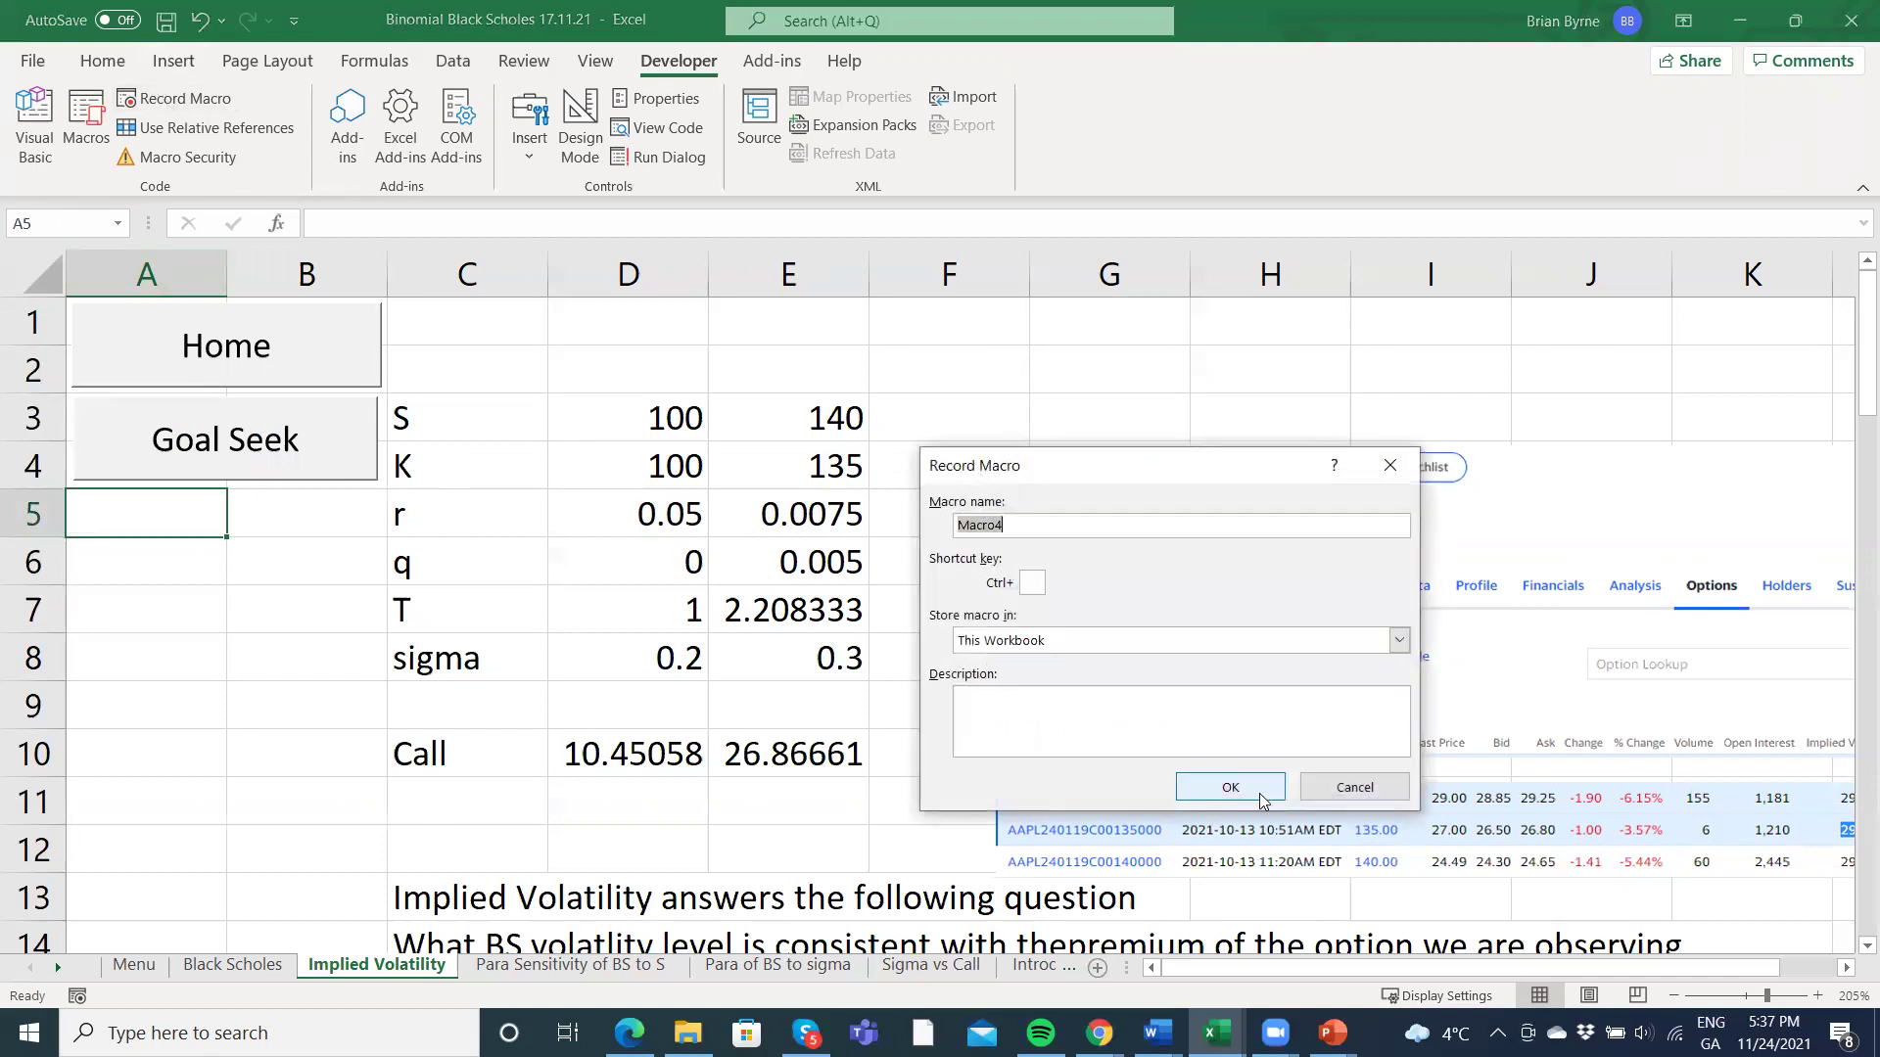
click(1227, 788)
click(230, 579)
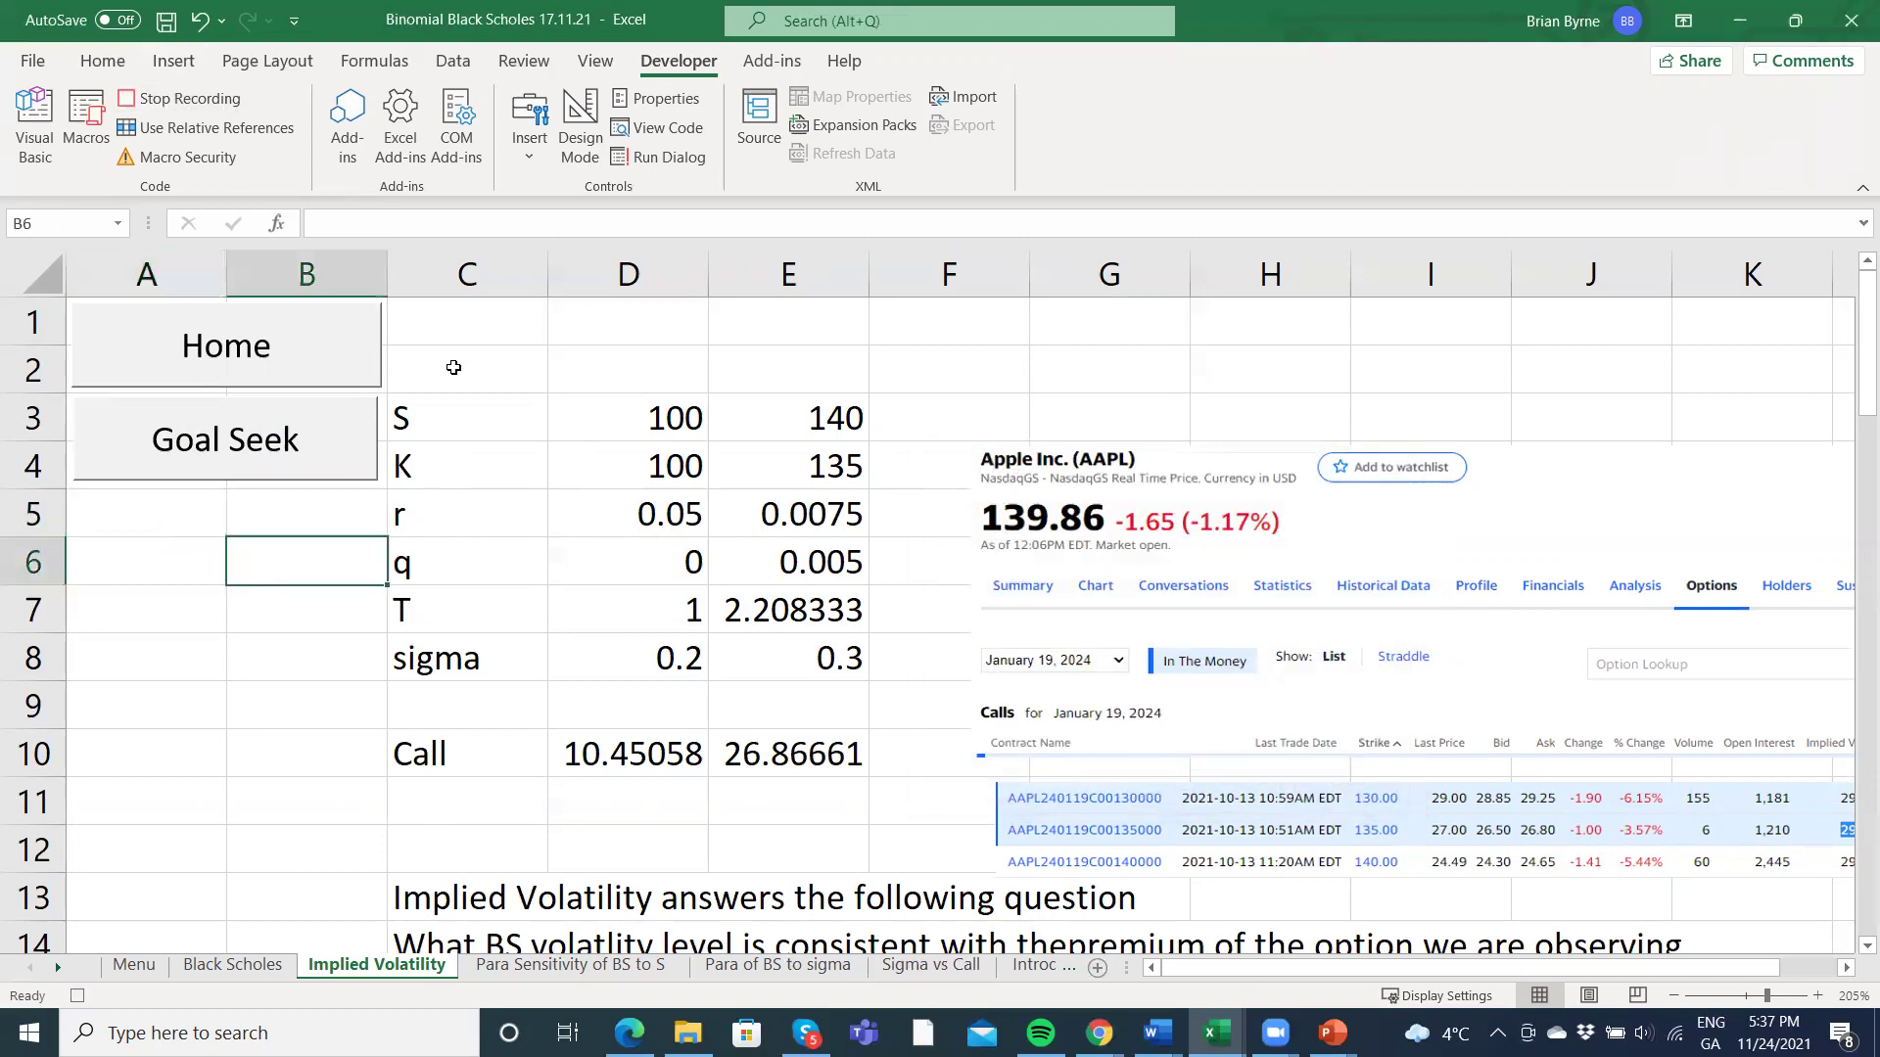
click(439, 306)
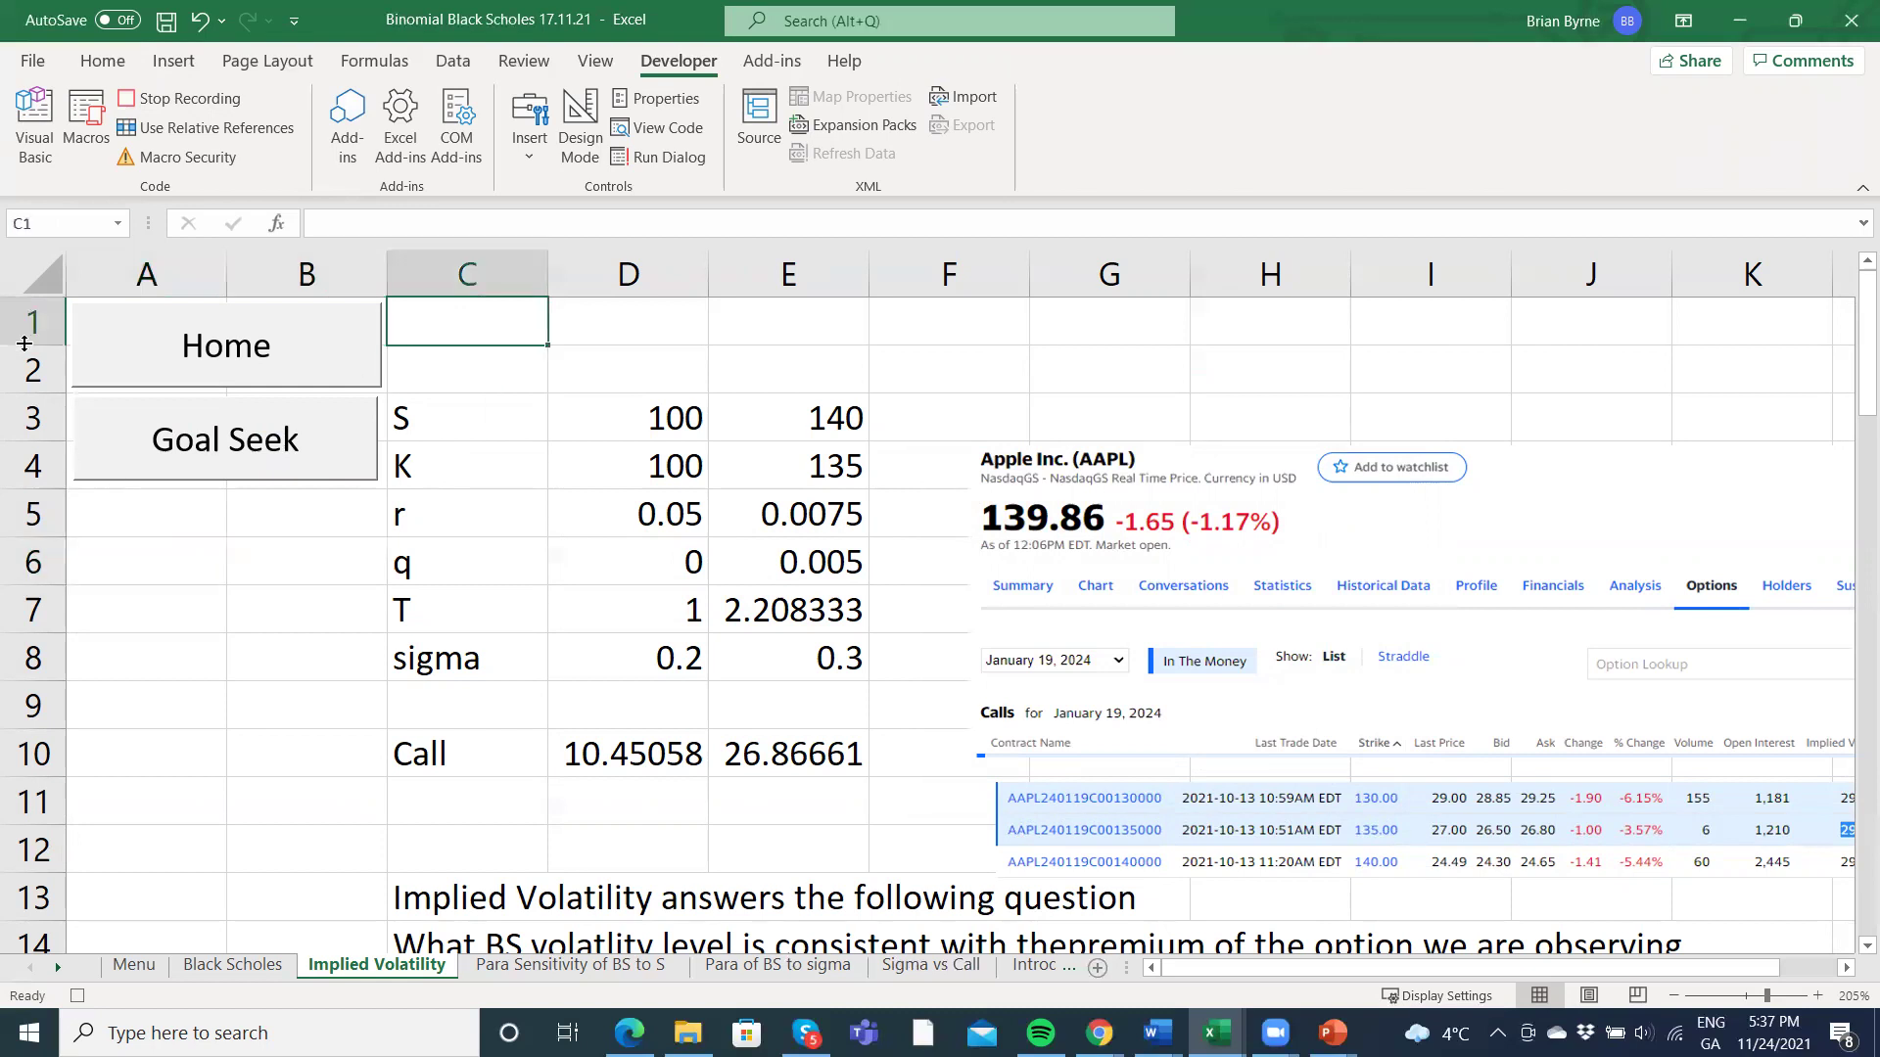
click(124, 498)
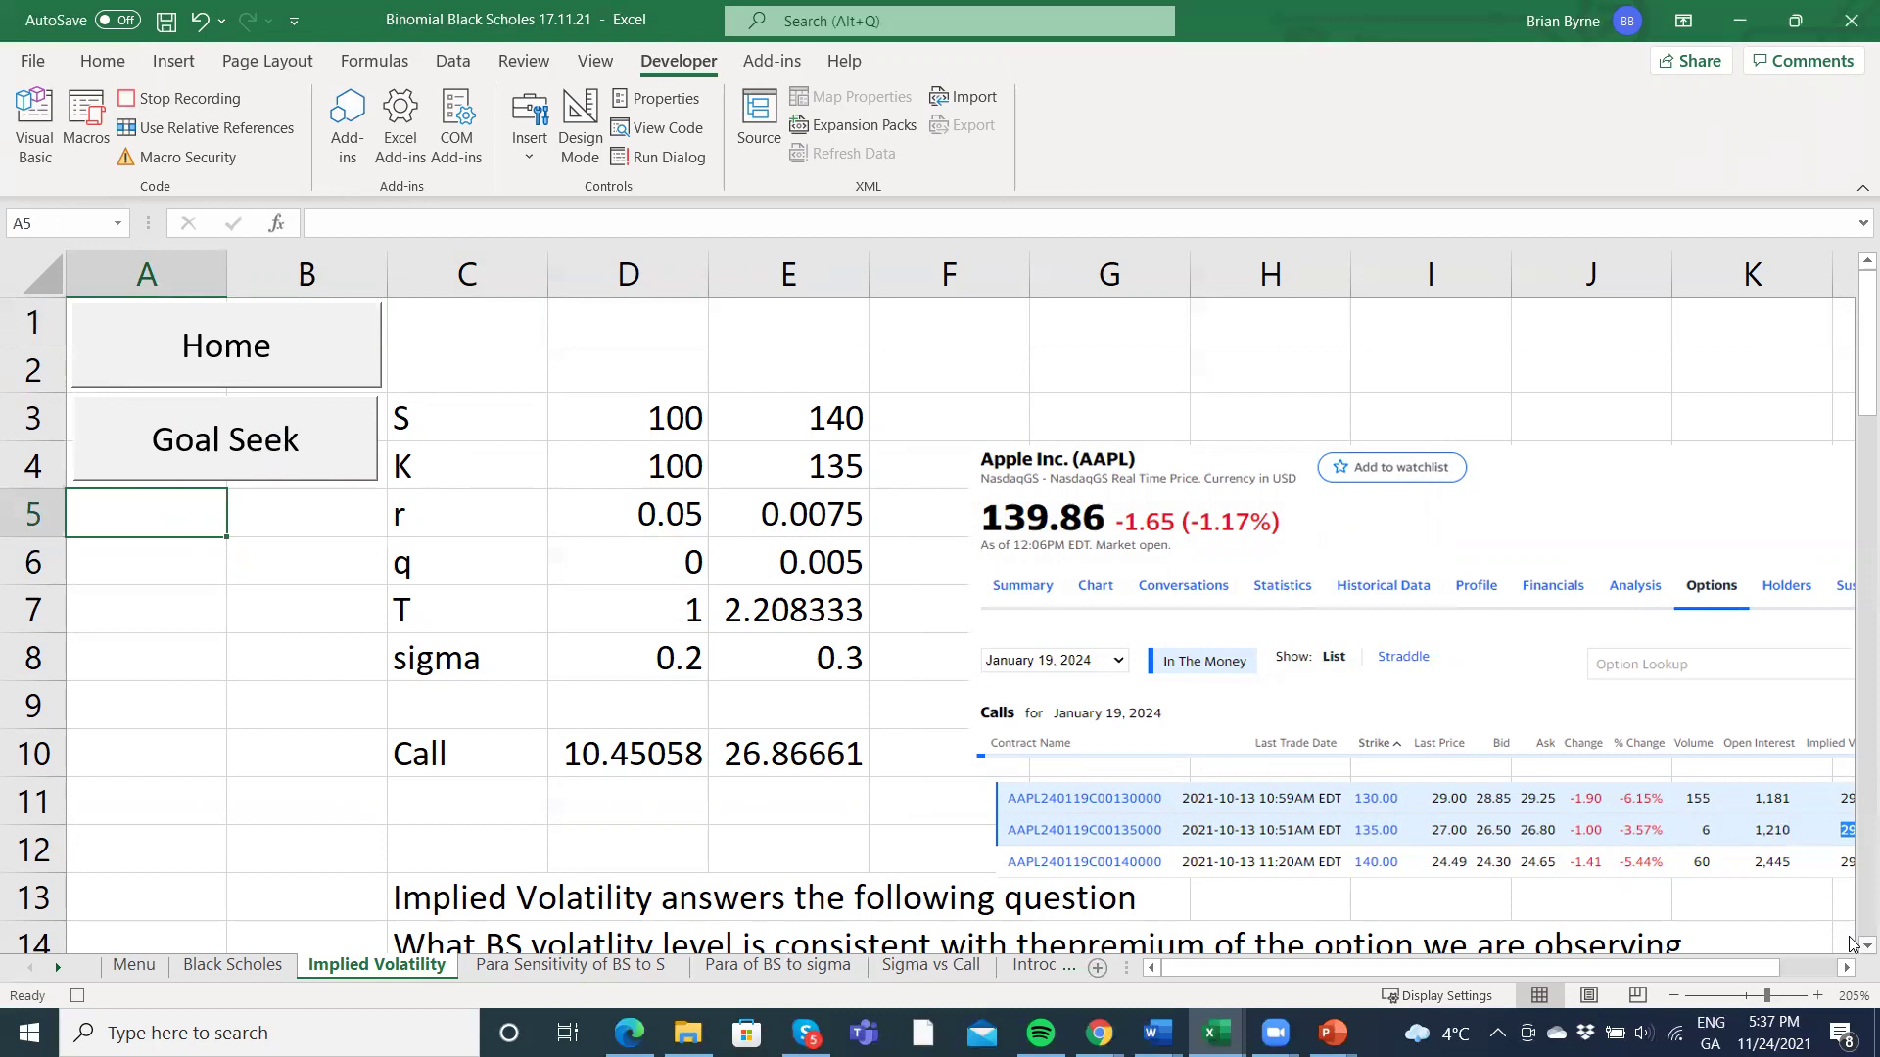
scroll(1850, 942, down, 1)
scroll(1851, 942, down, 4)
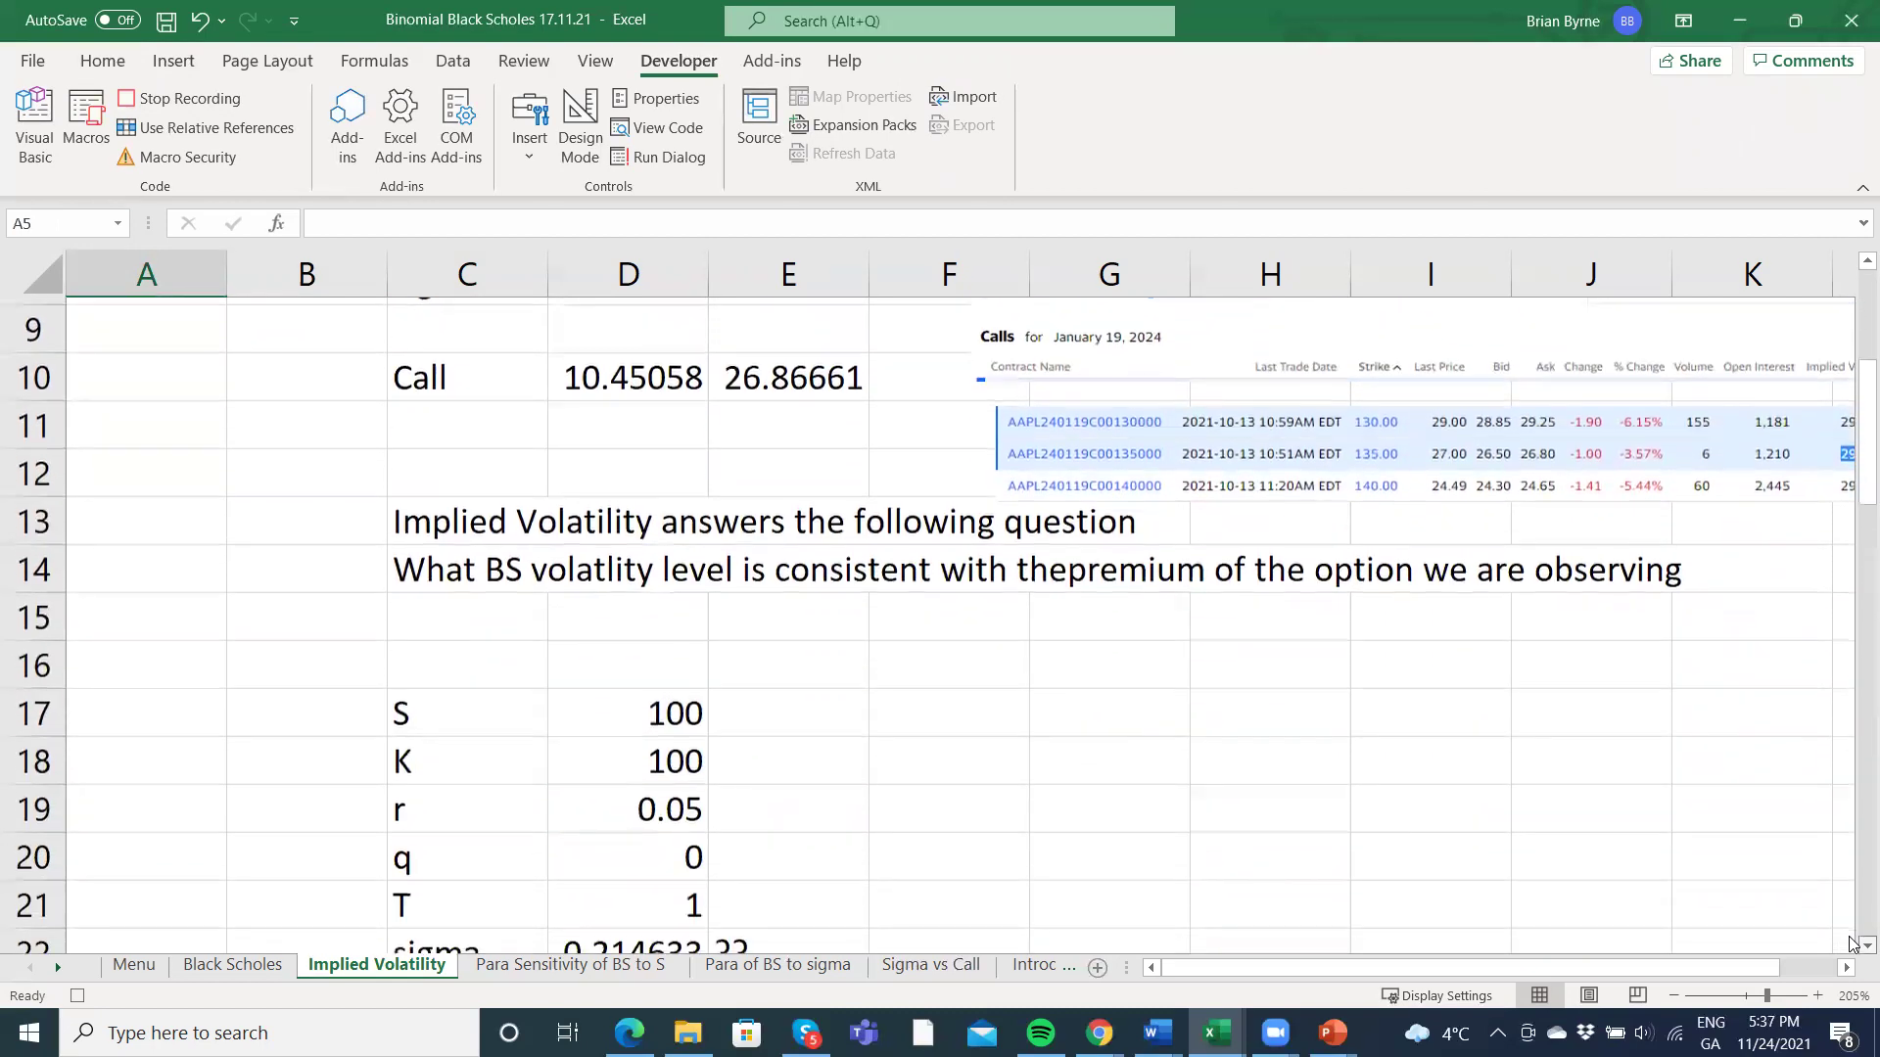
scroll(1851, 943, down, 4)
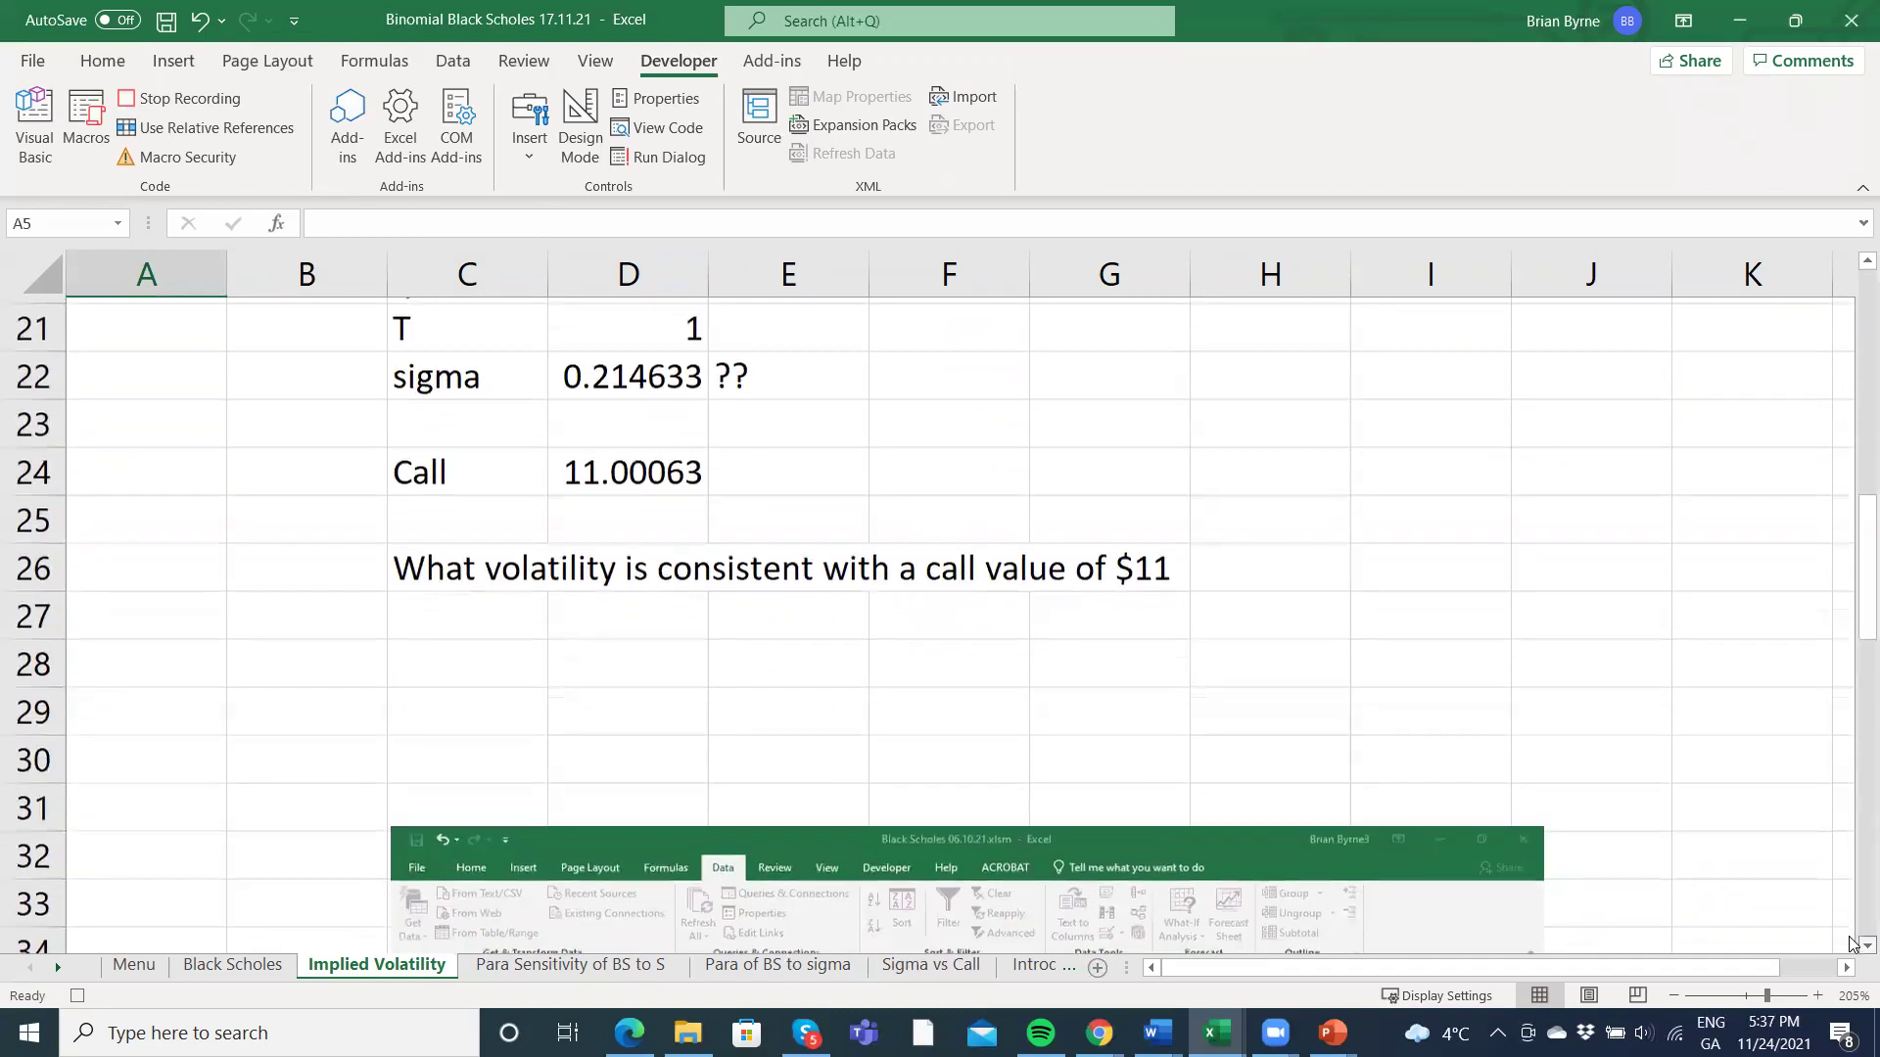
scroll(1851, 943, down, 3)
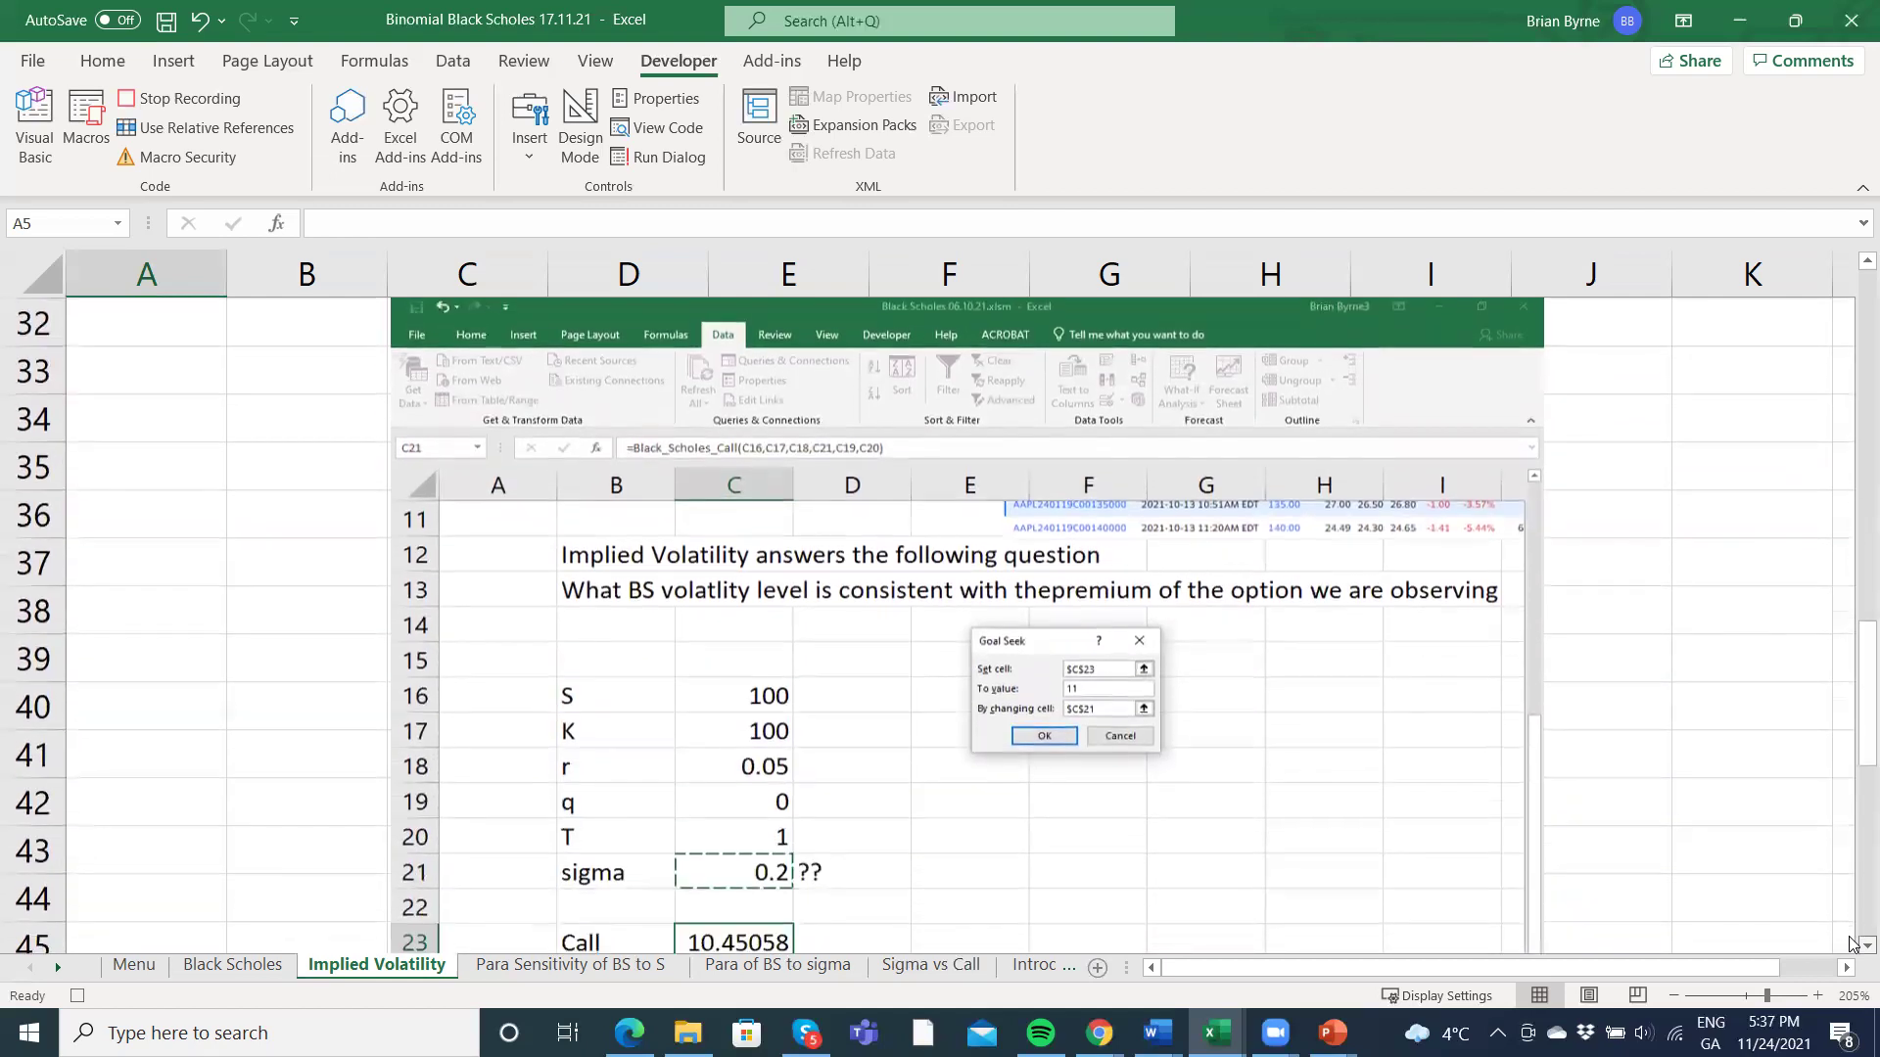
click(132, 308)
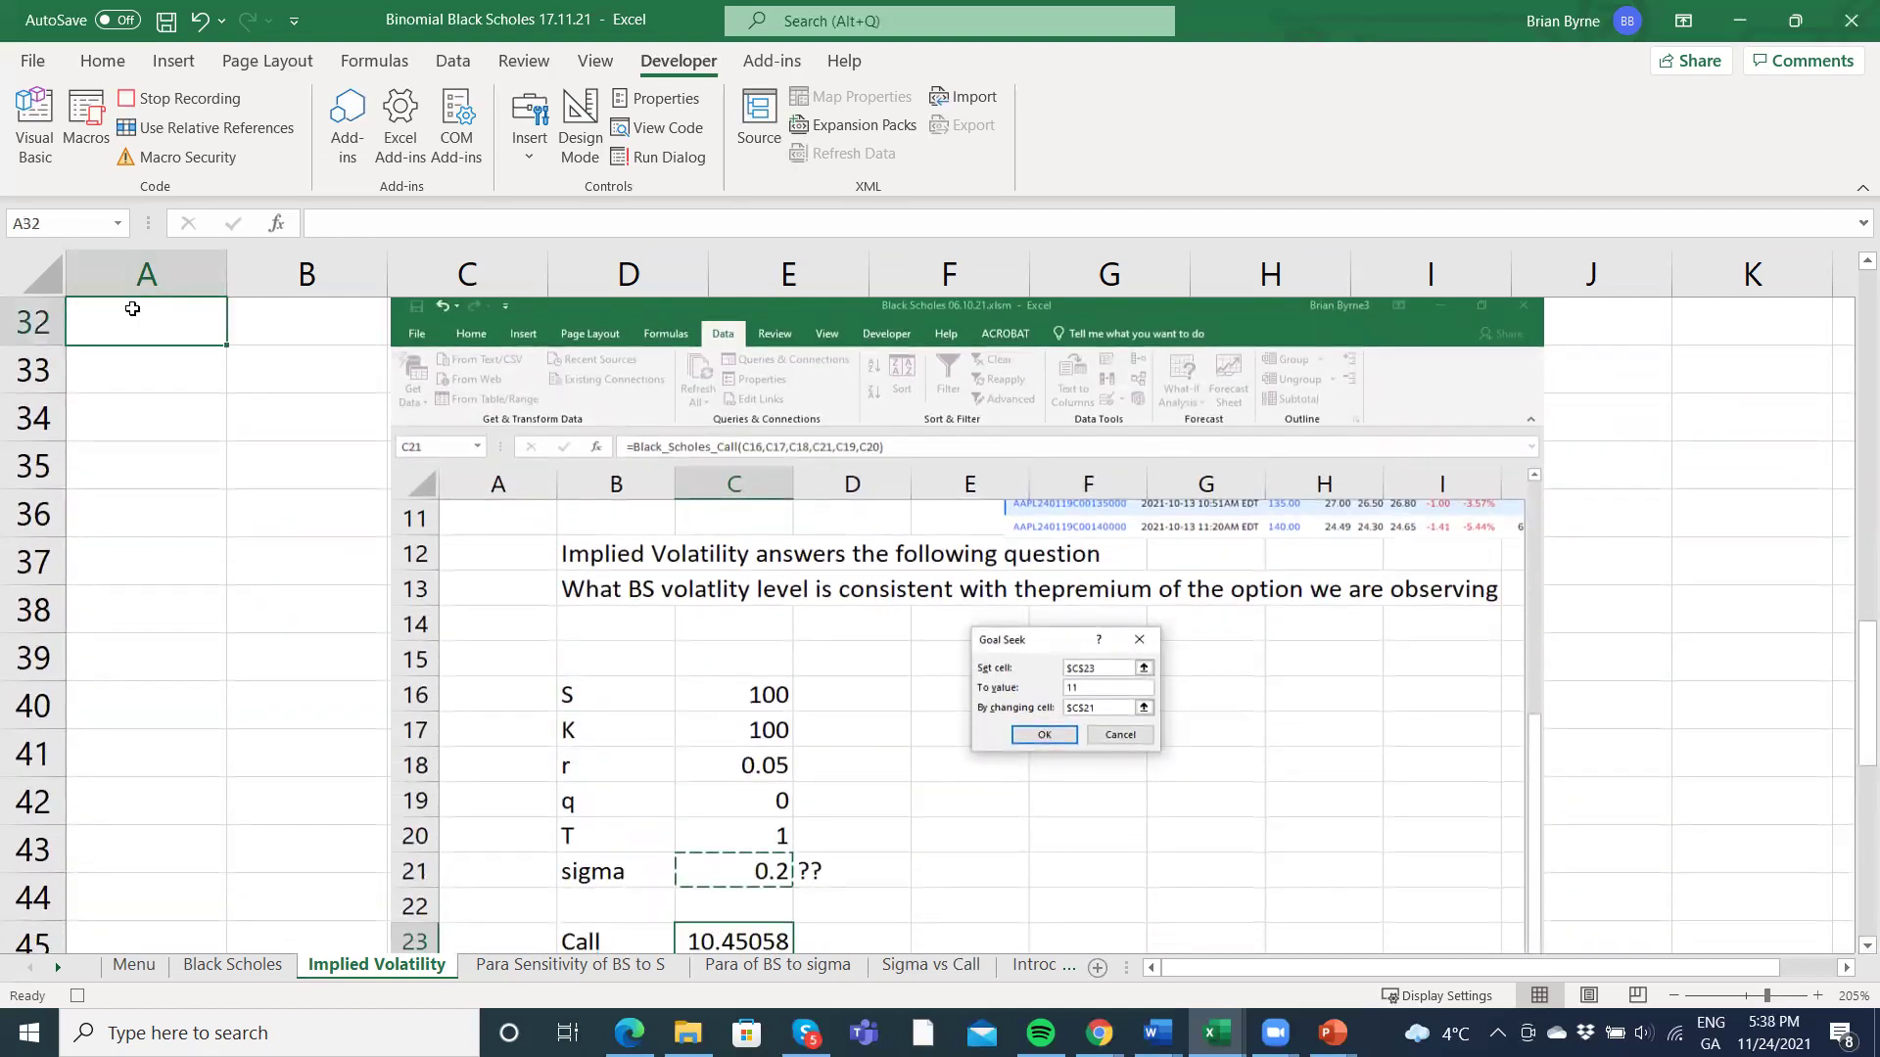
click(175, 101)
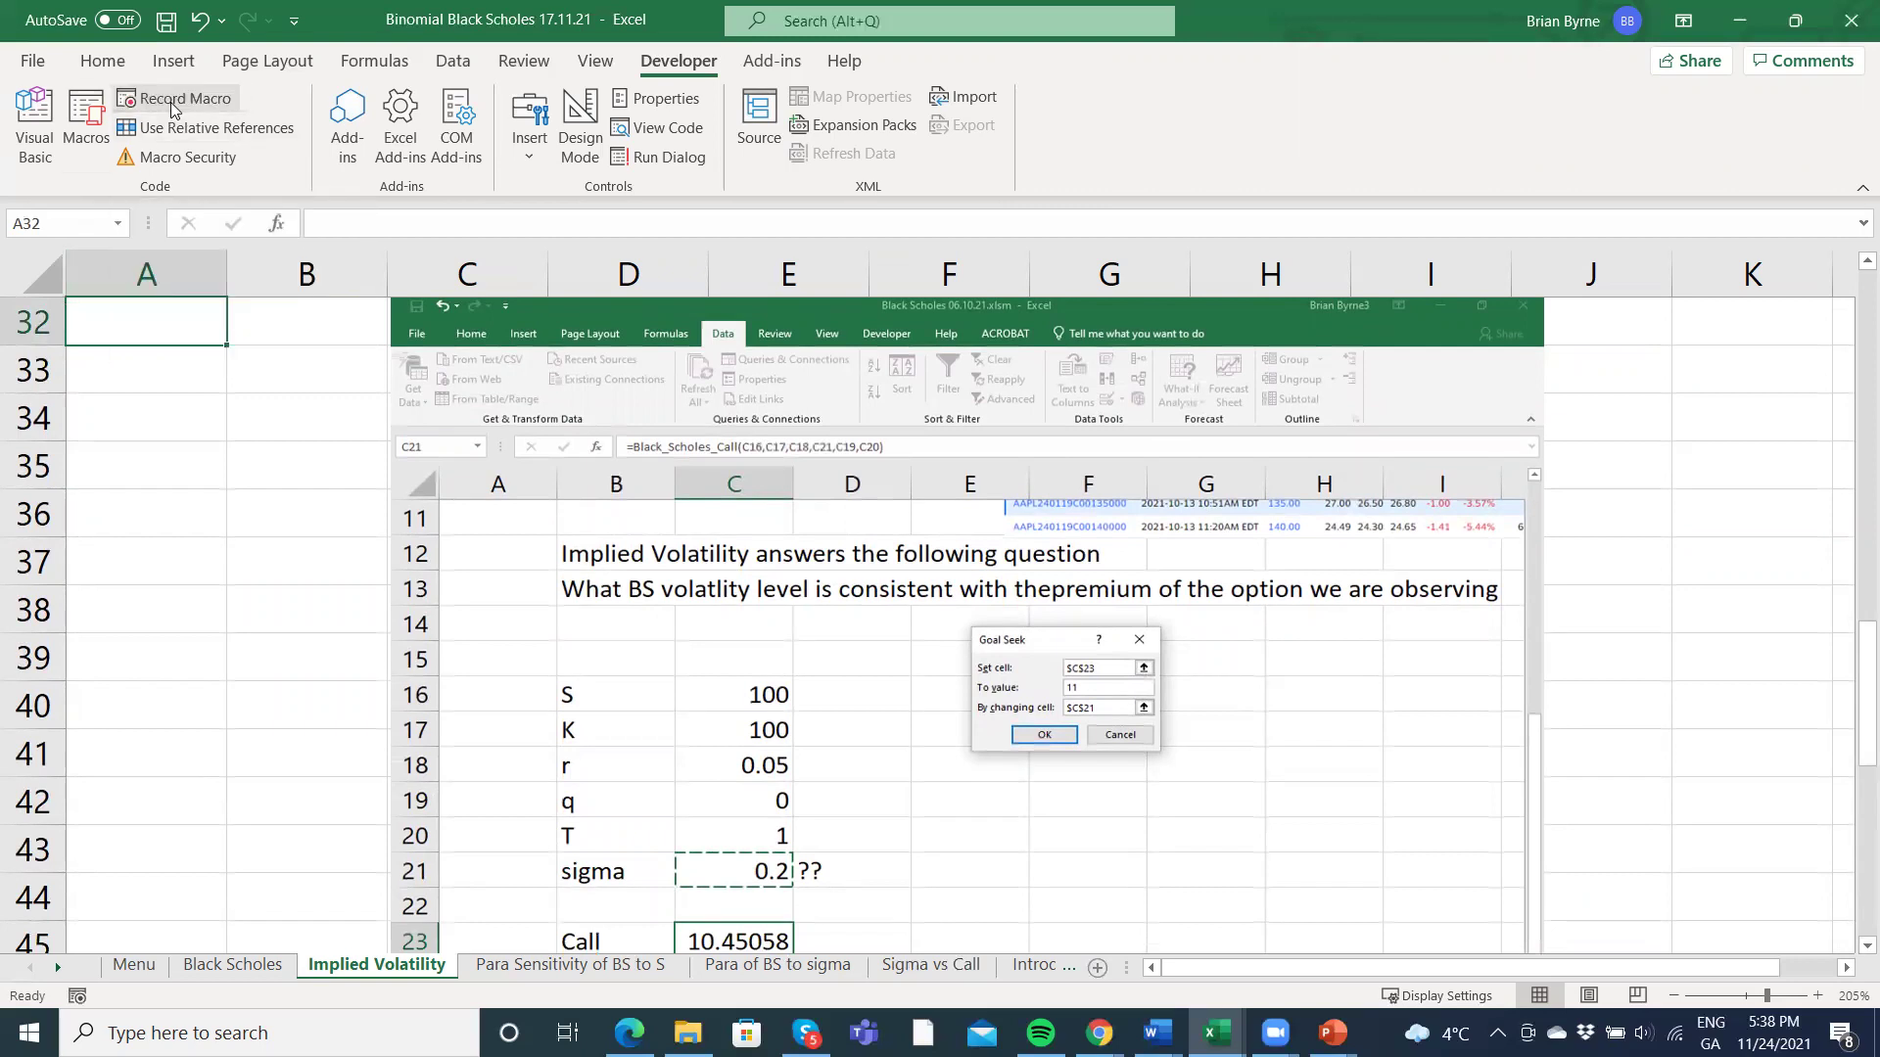
Assign Macro4 to the Goal Seek button and test that it jumps to row 32.
scroll(203, 435, up, 10)
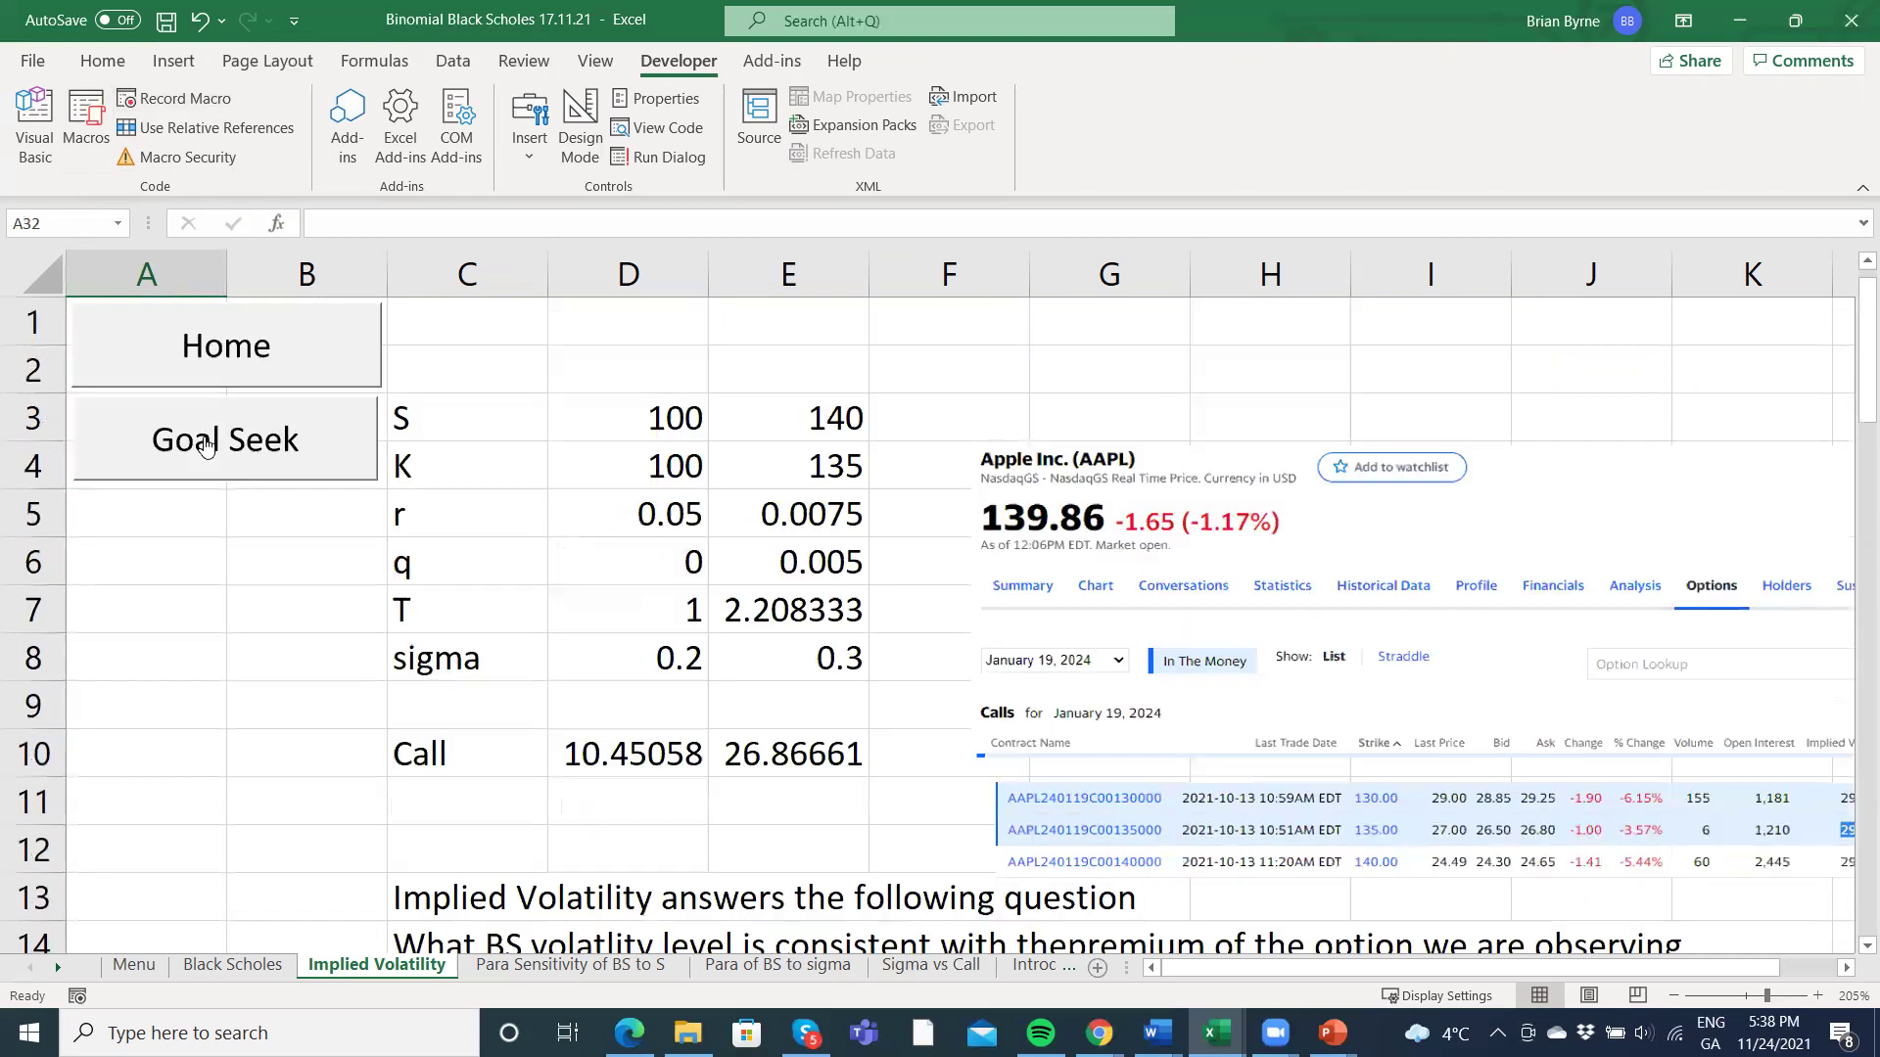
right_click(205, 445)
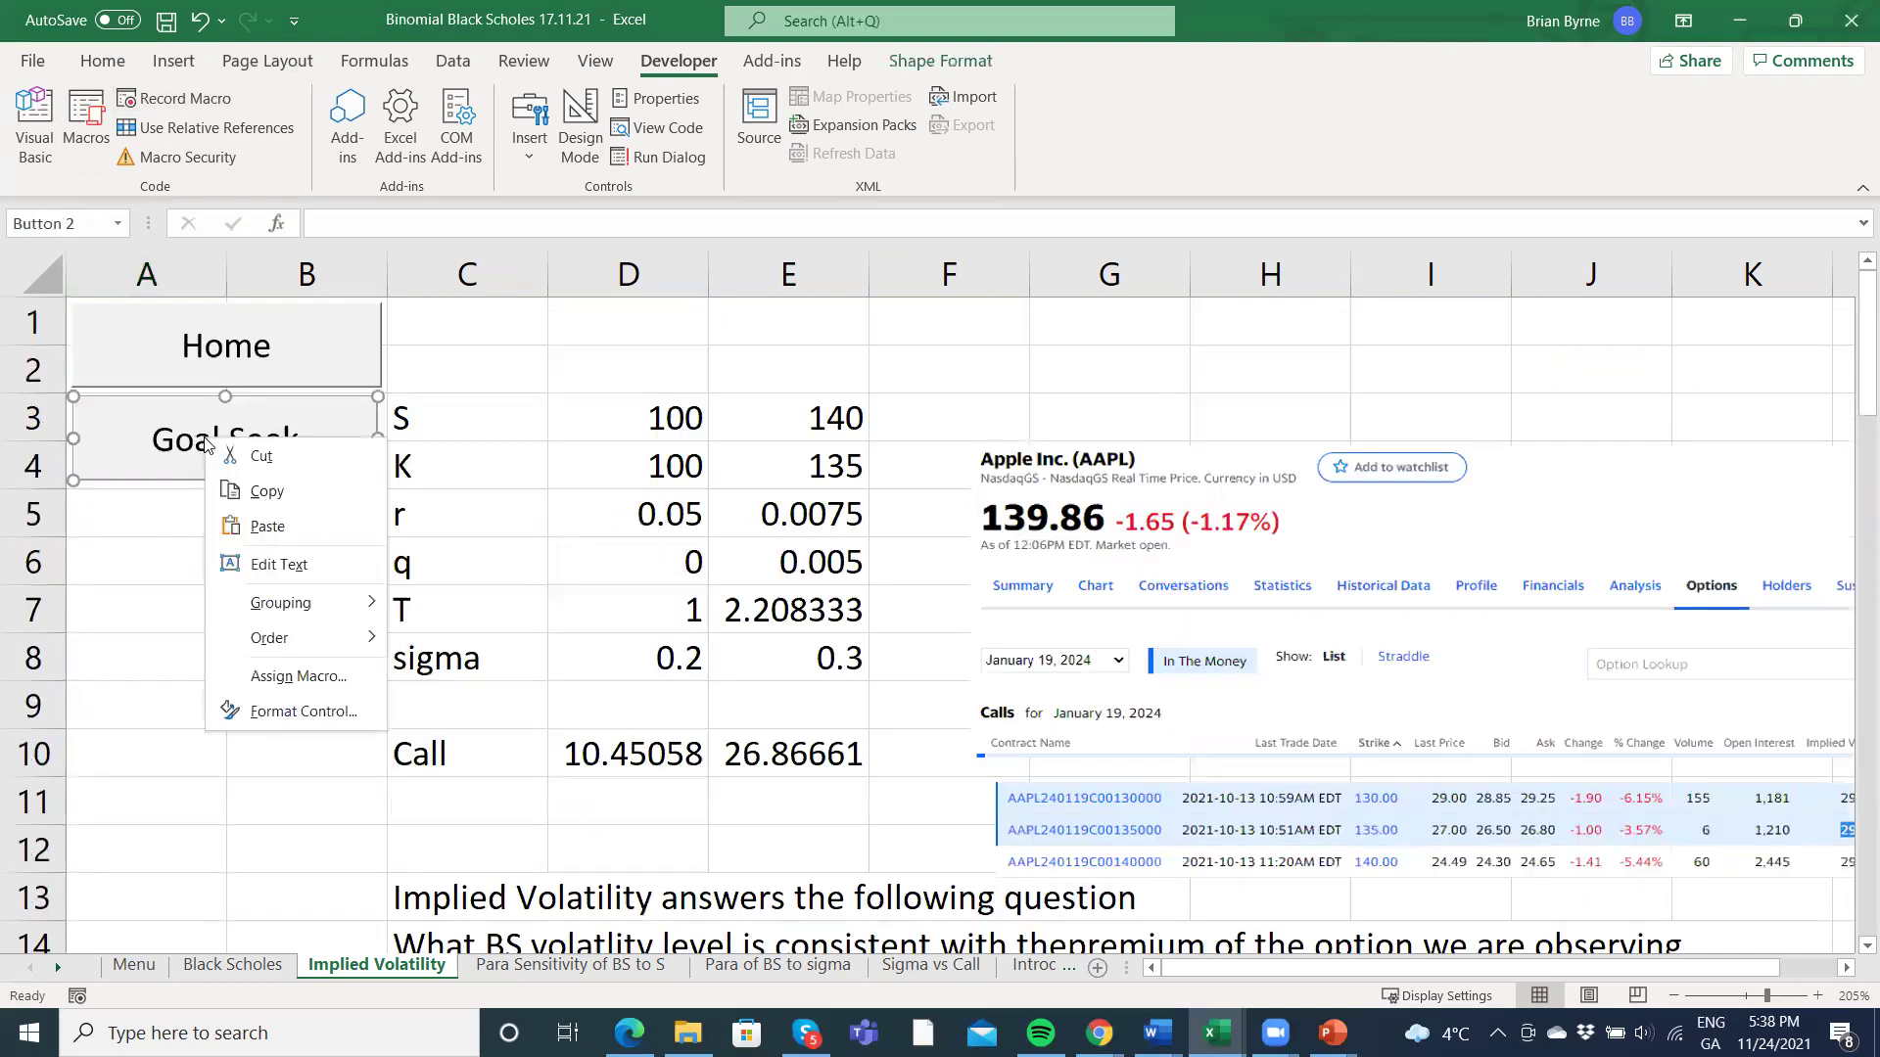
click(279, 677)
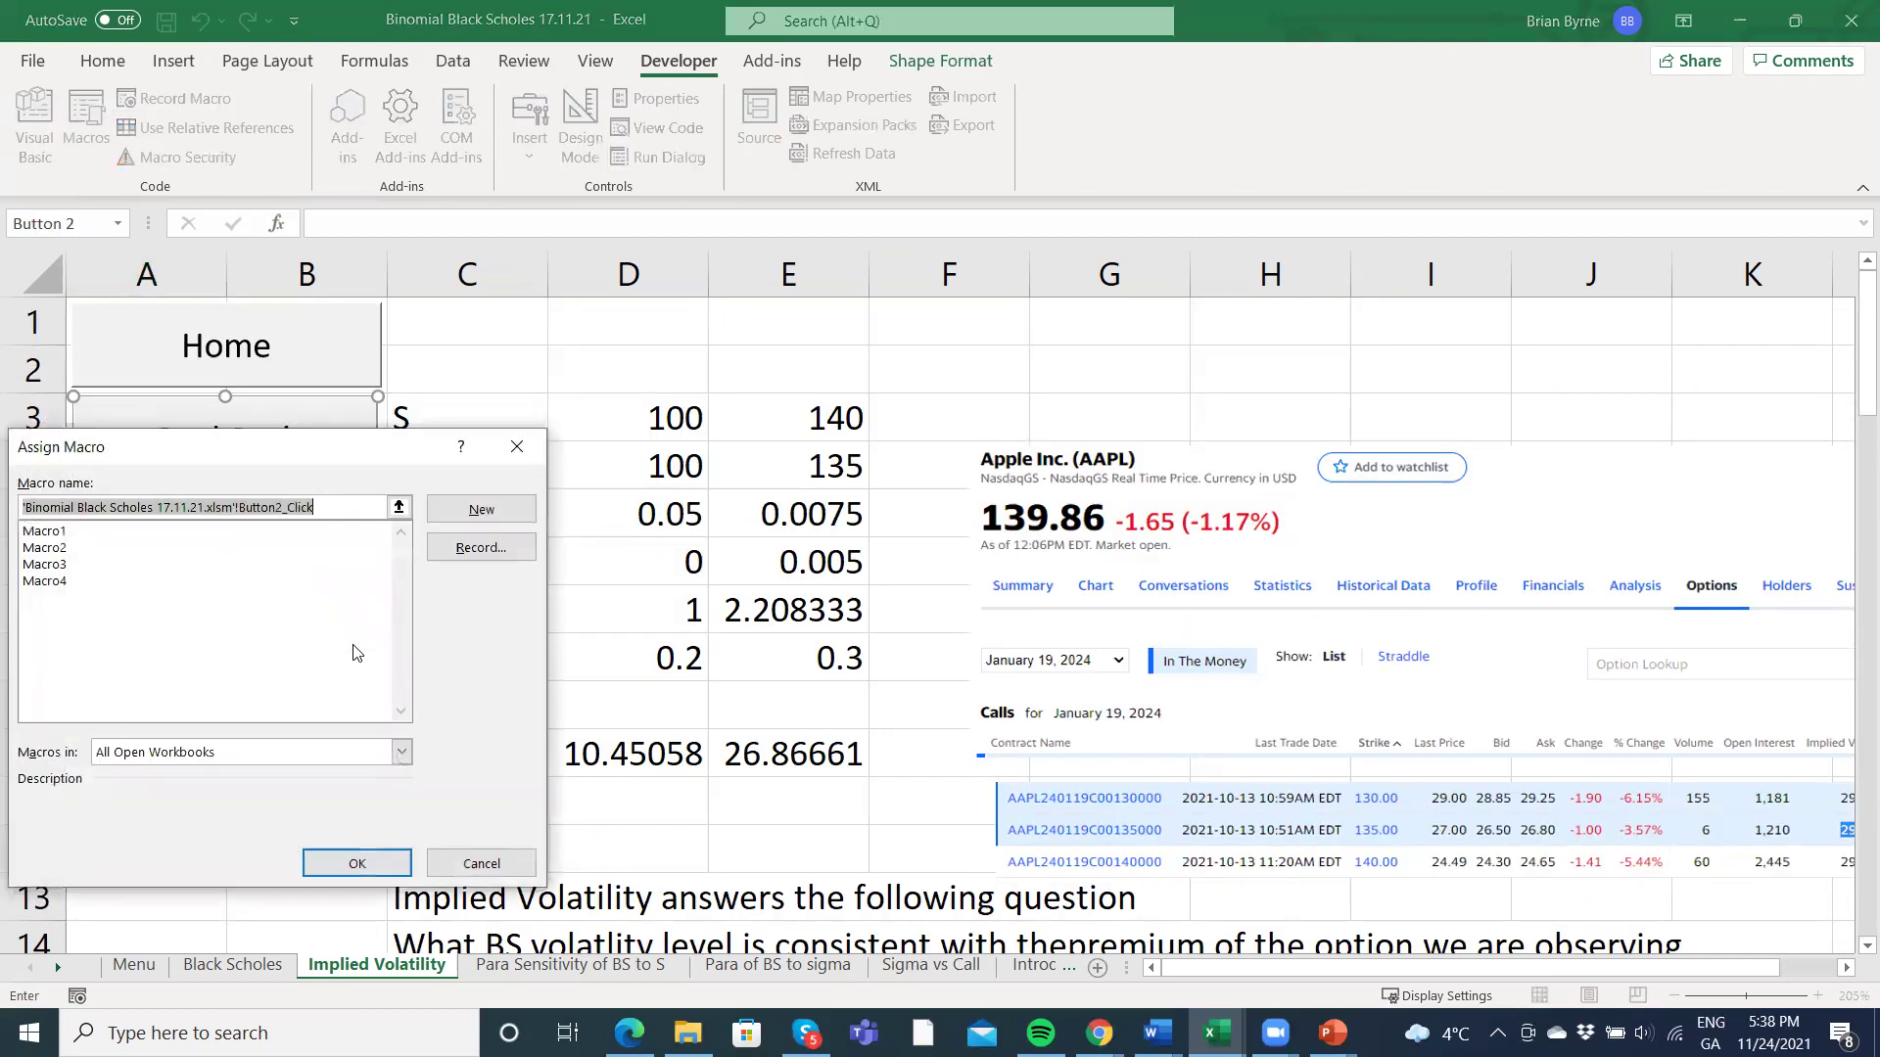
click(128, 585)
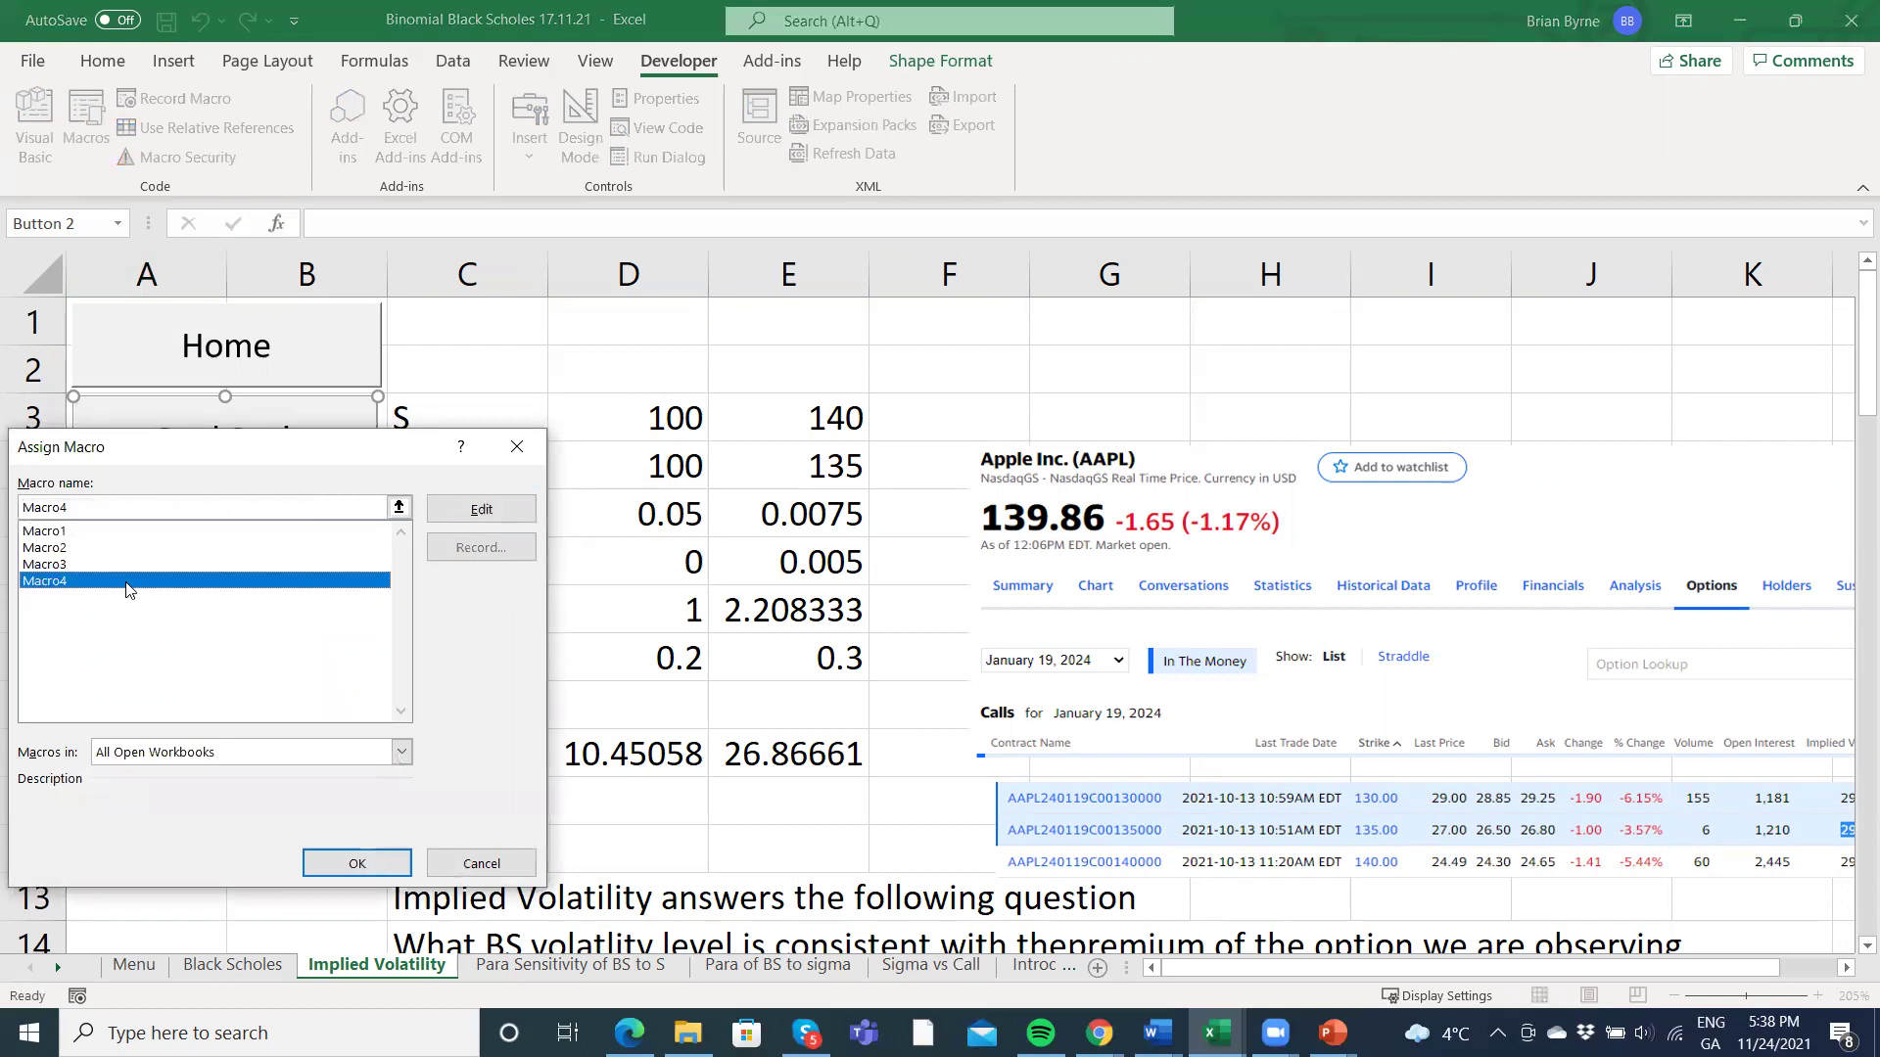
click(377, 863)
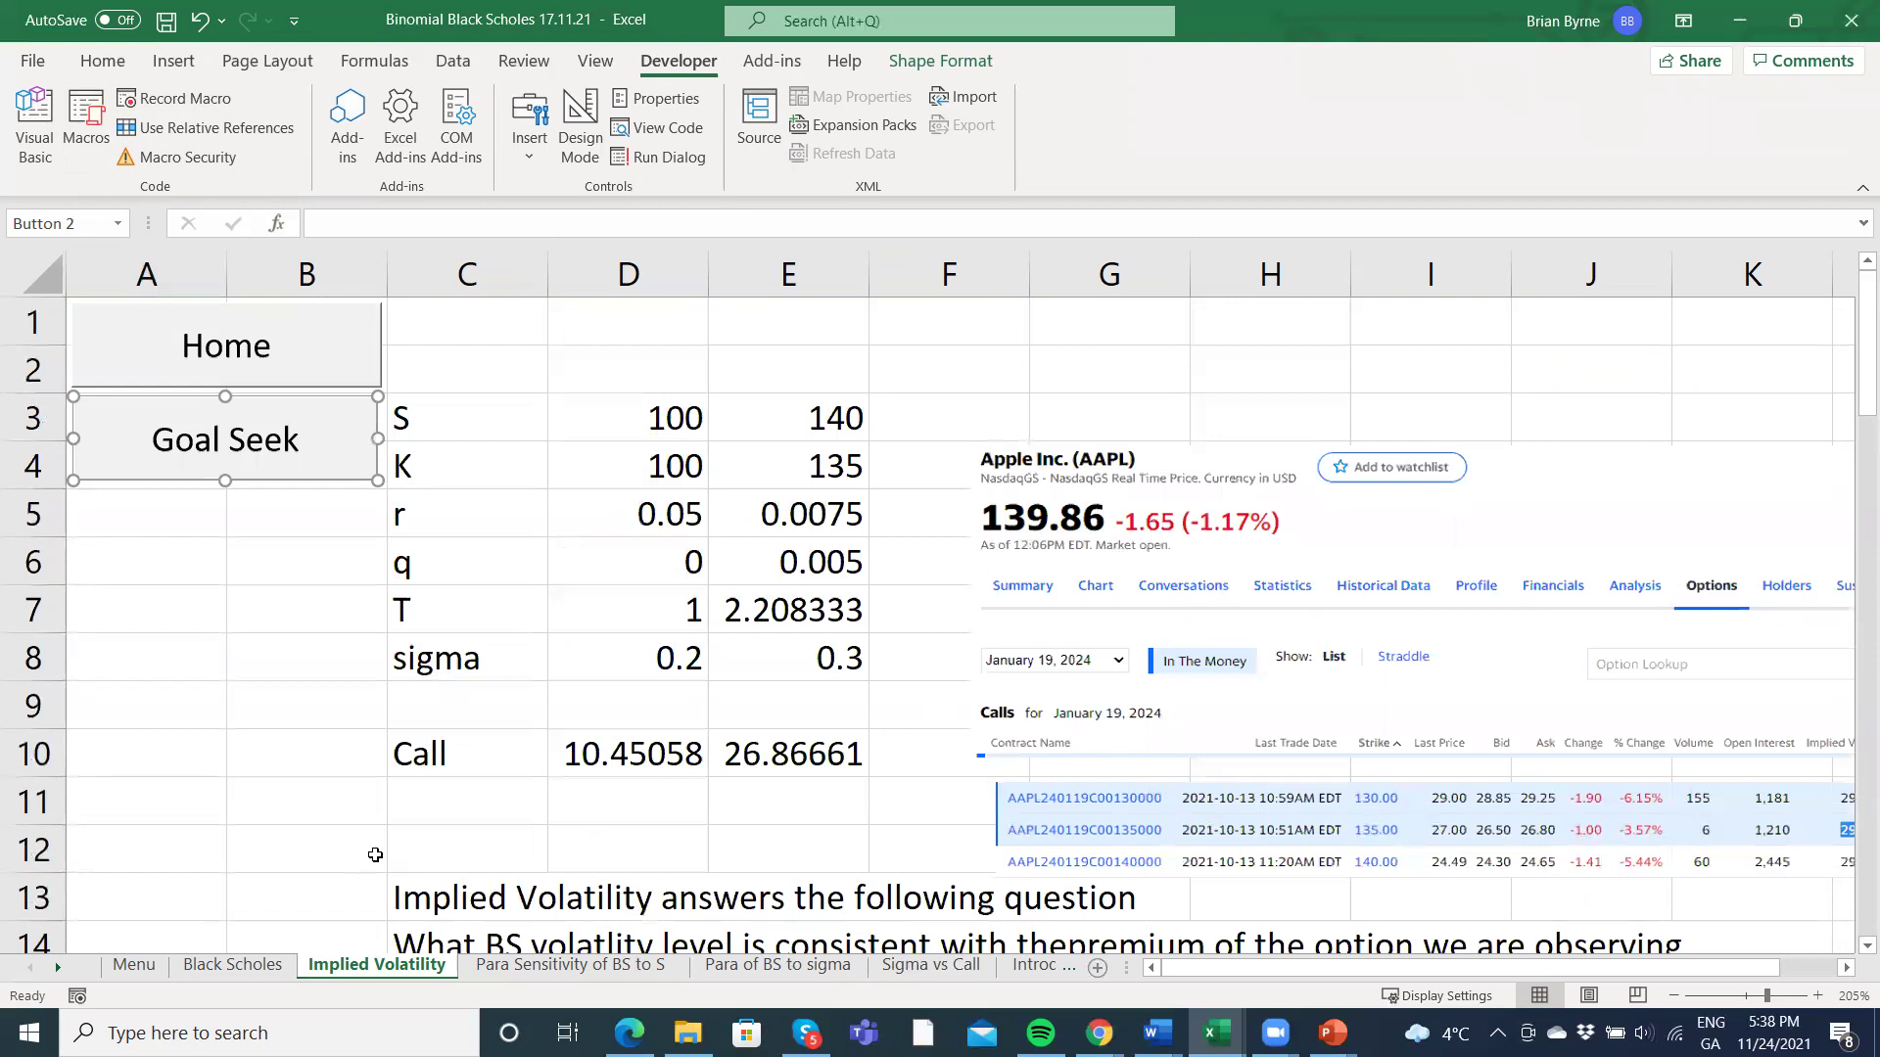
click(222, 694)
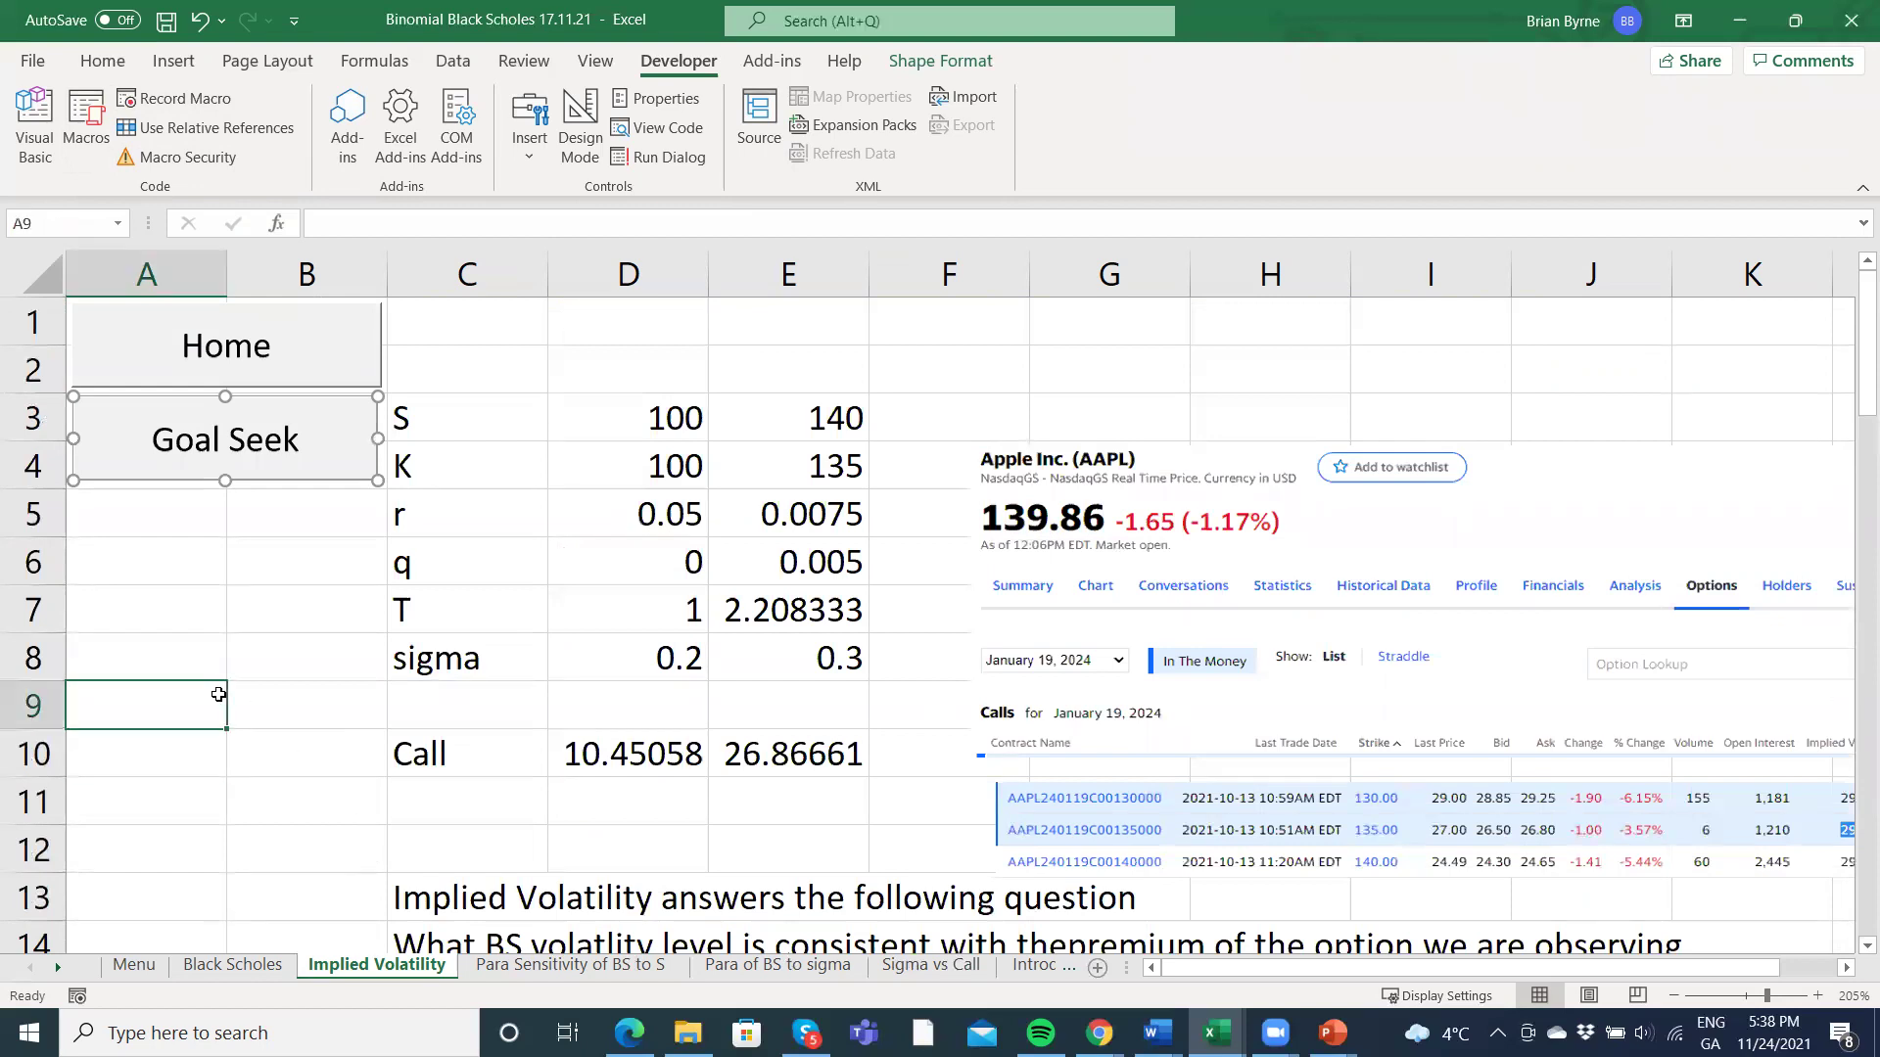
click(199, 471)
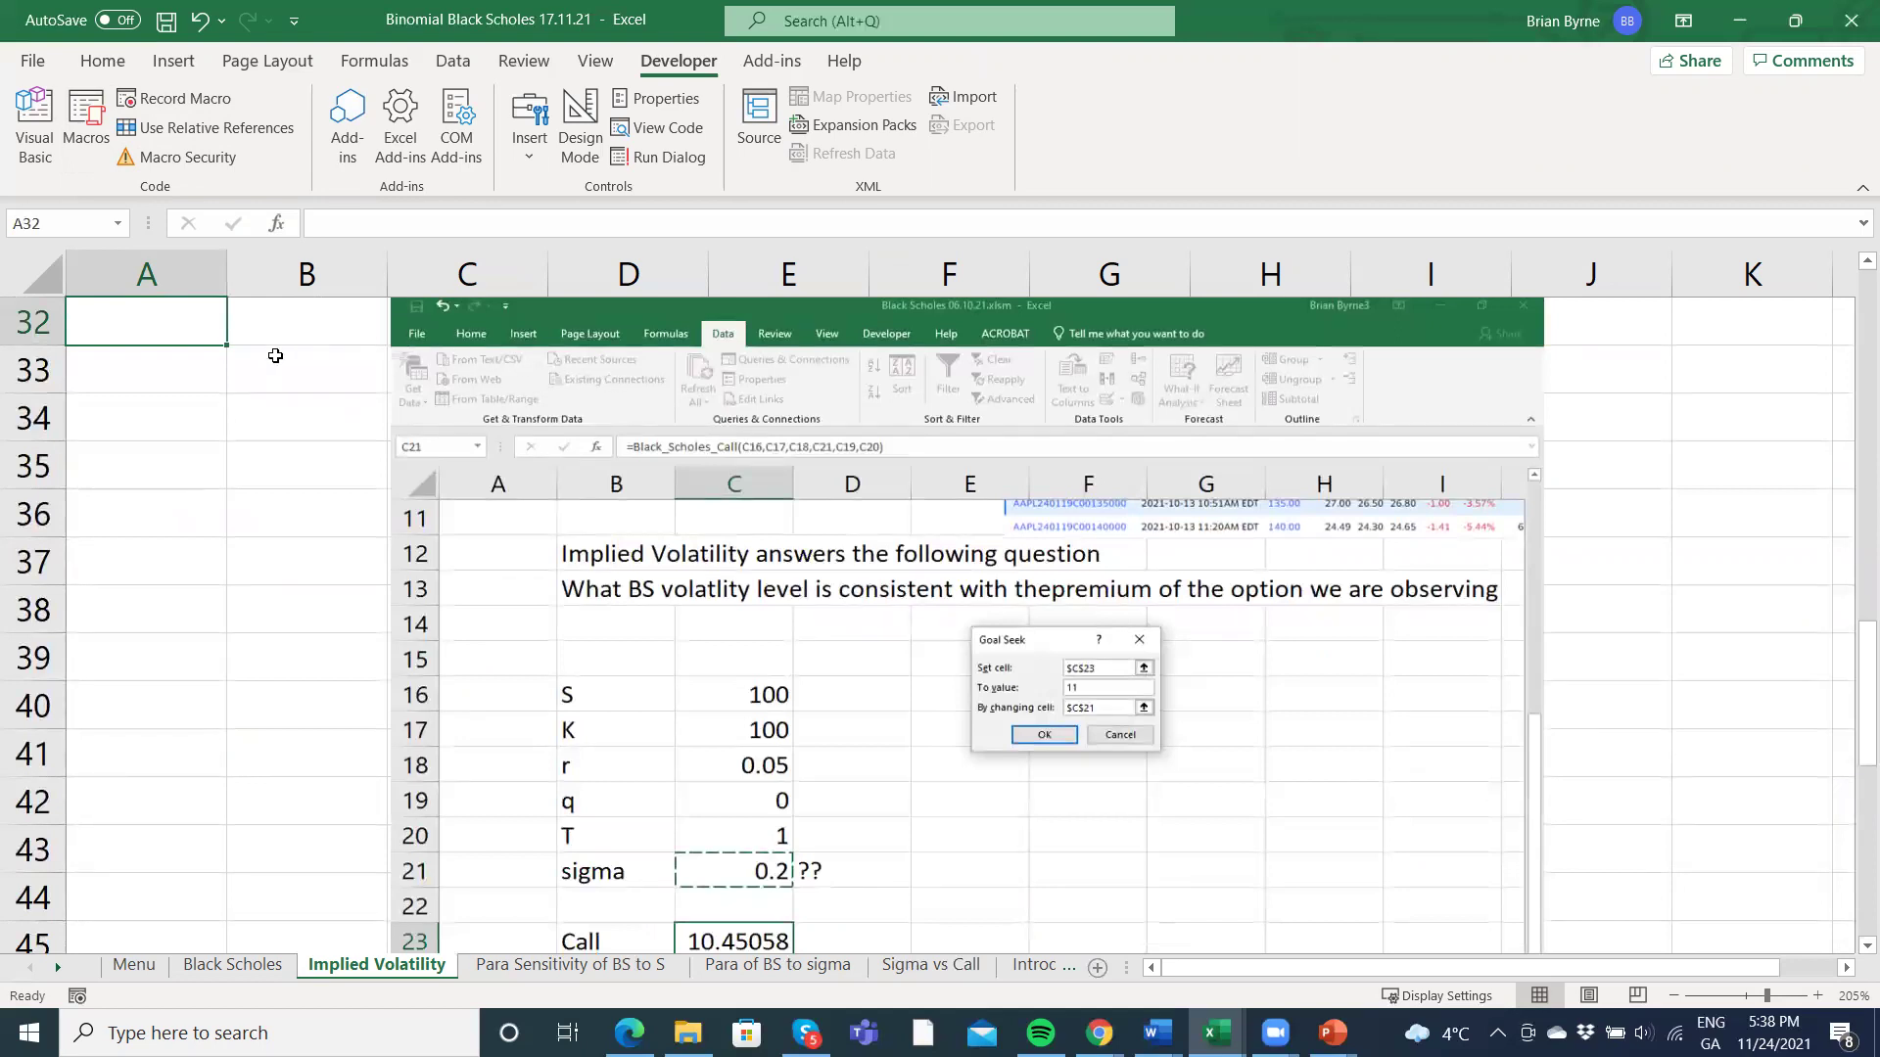
Merge and center C62:F65 beneath the 'from Bisection' heading.
scroll(275, 355, down, 9)
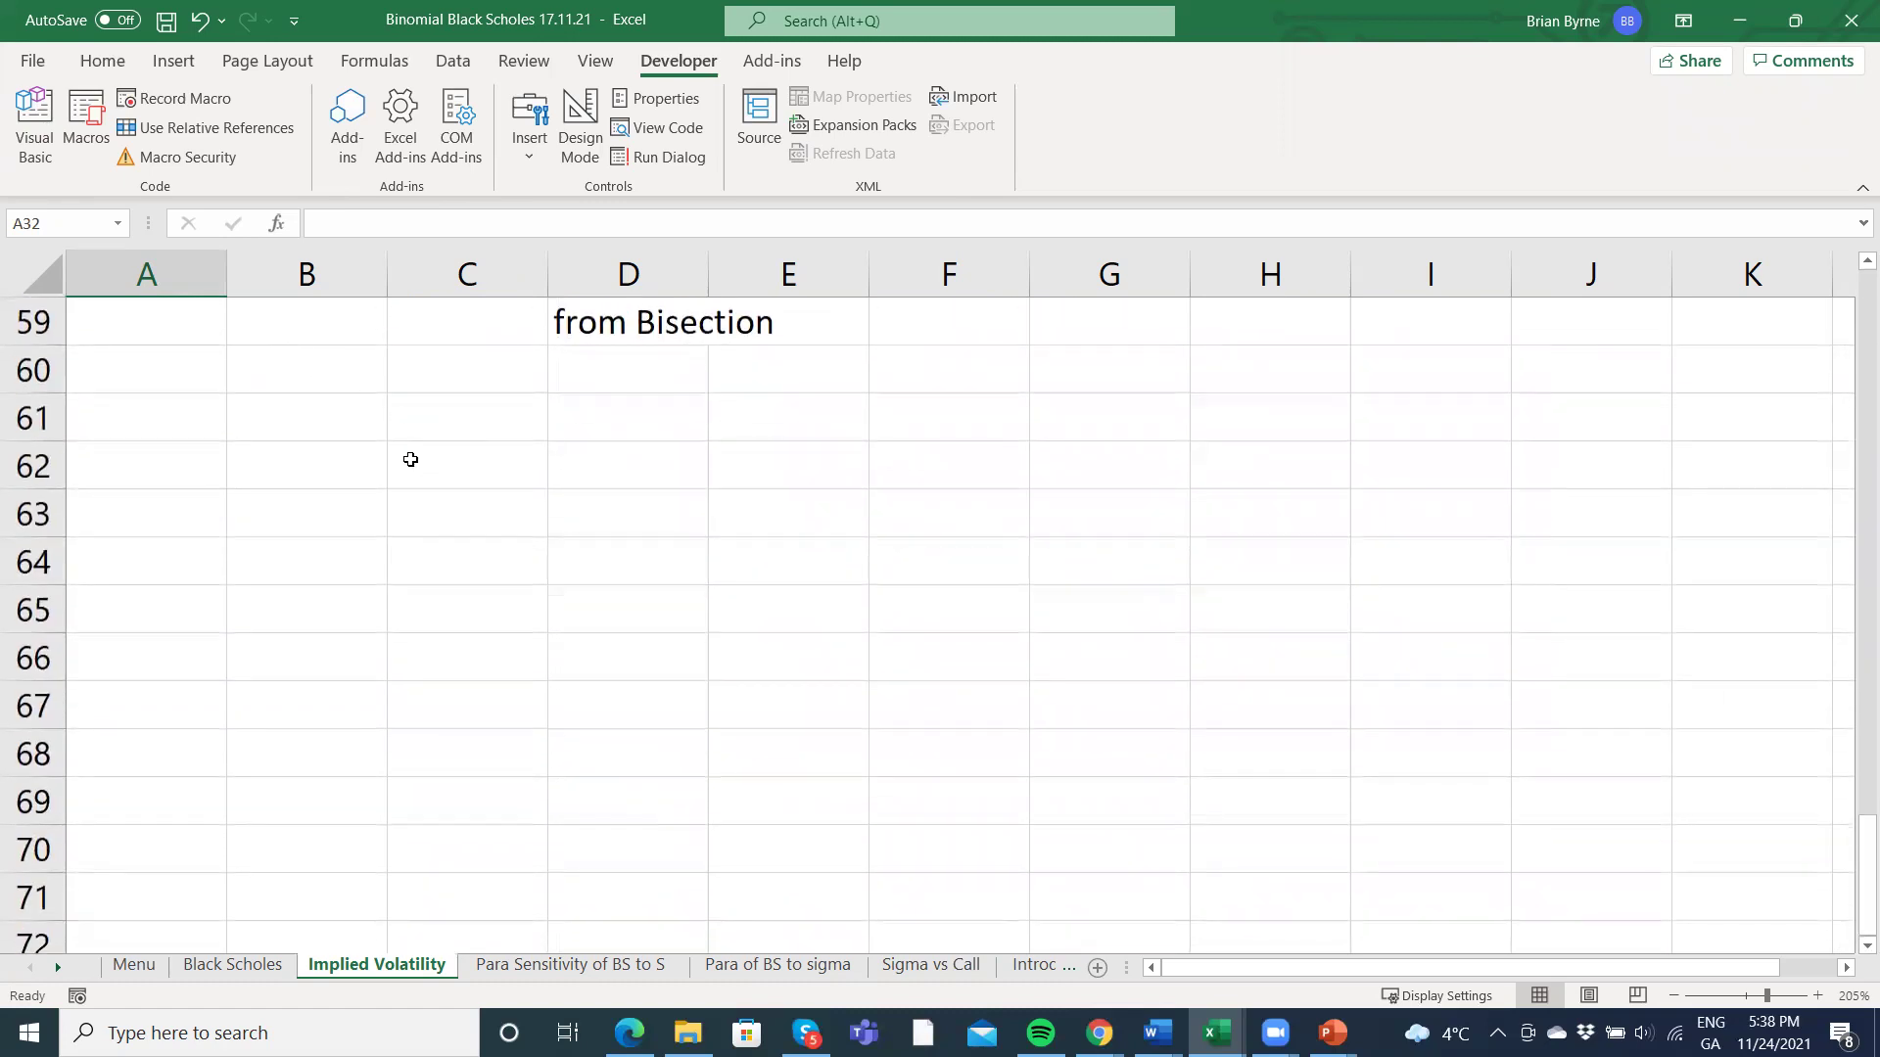
click(411, 459)
mouse_move(411, 459)
mouse_down()
mouse_move(927, 512)
mouse_move(973, 571)
mouse_move(975, 608)
mouse_up()
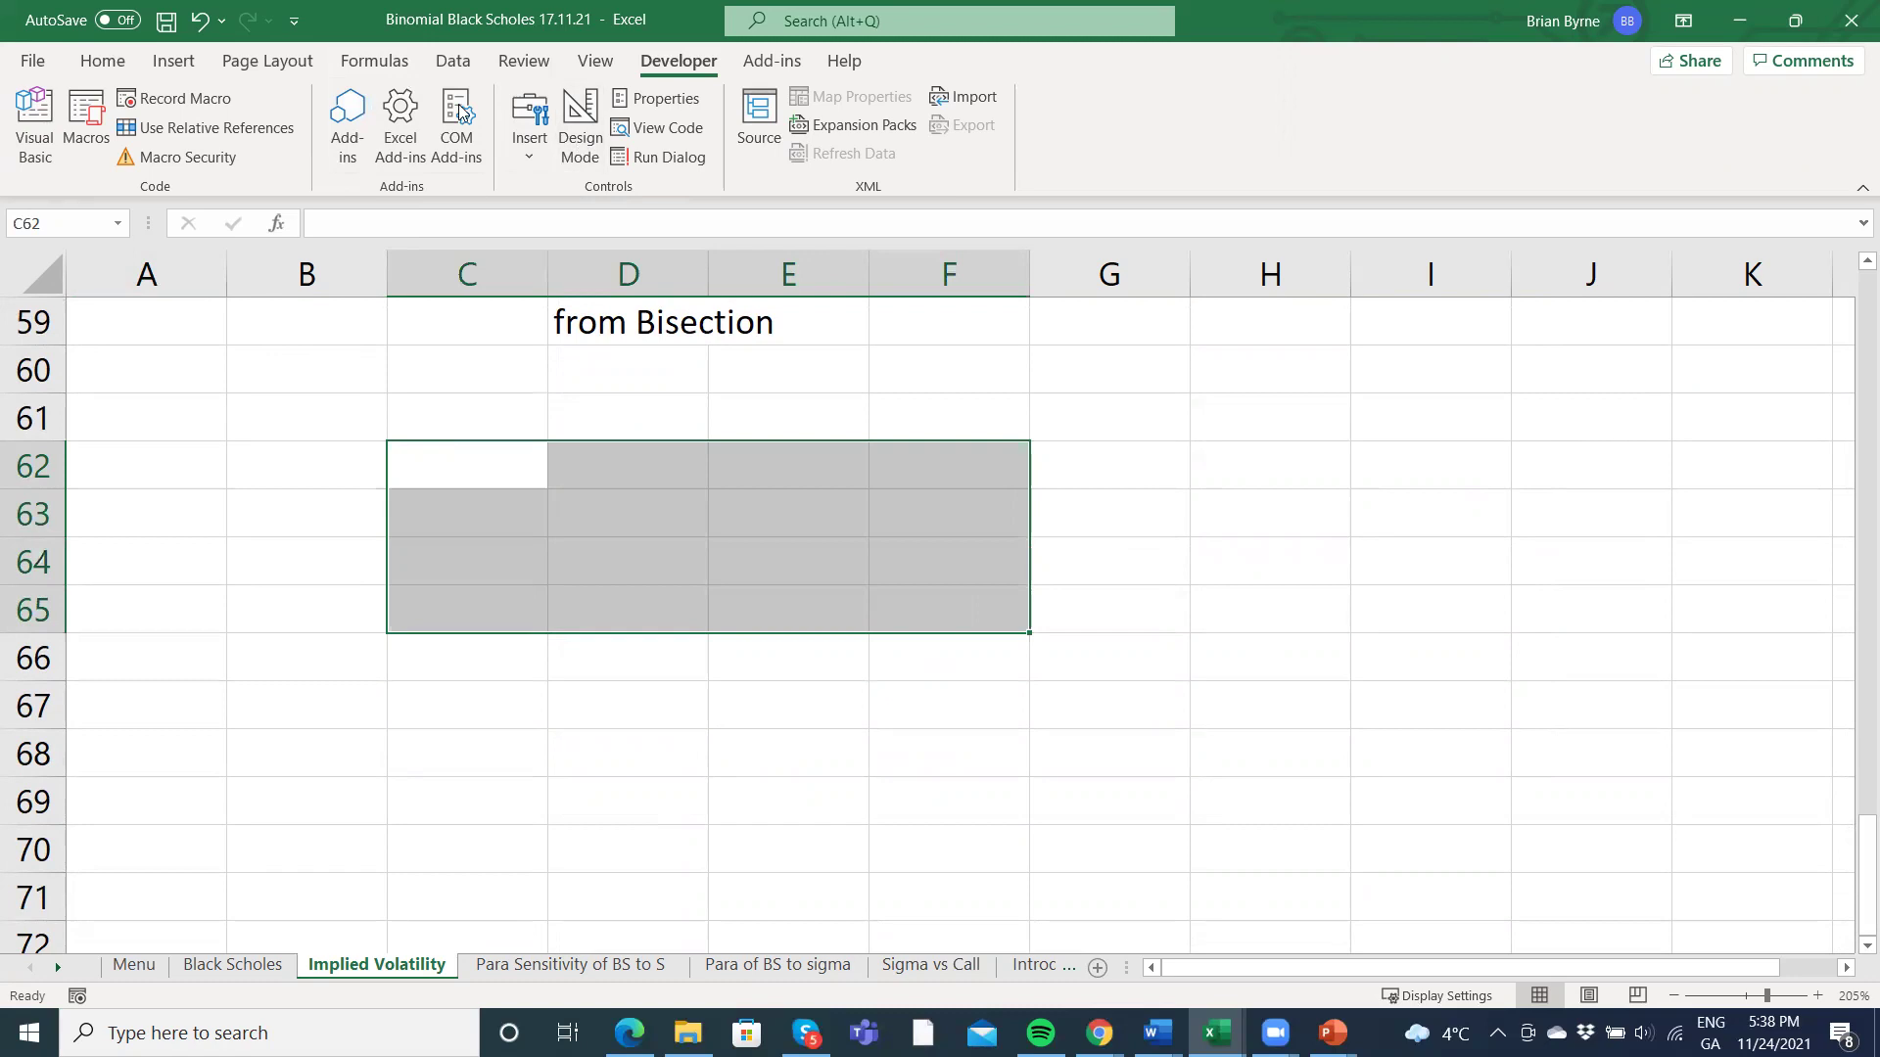
click(100, 61)
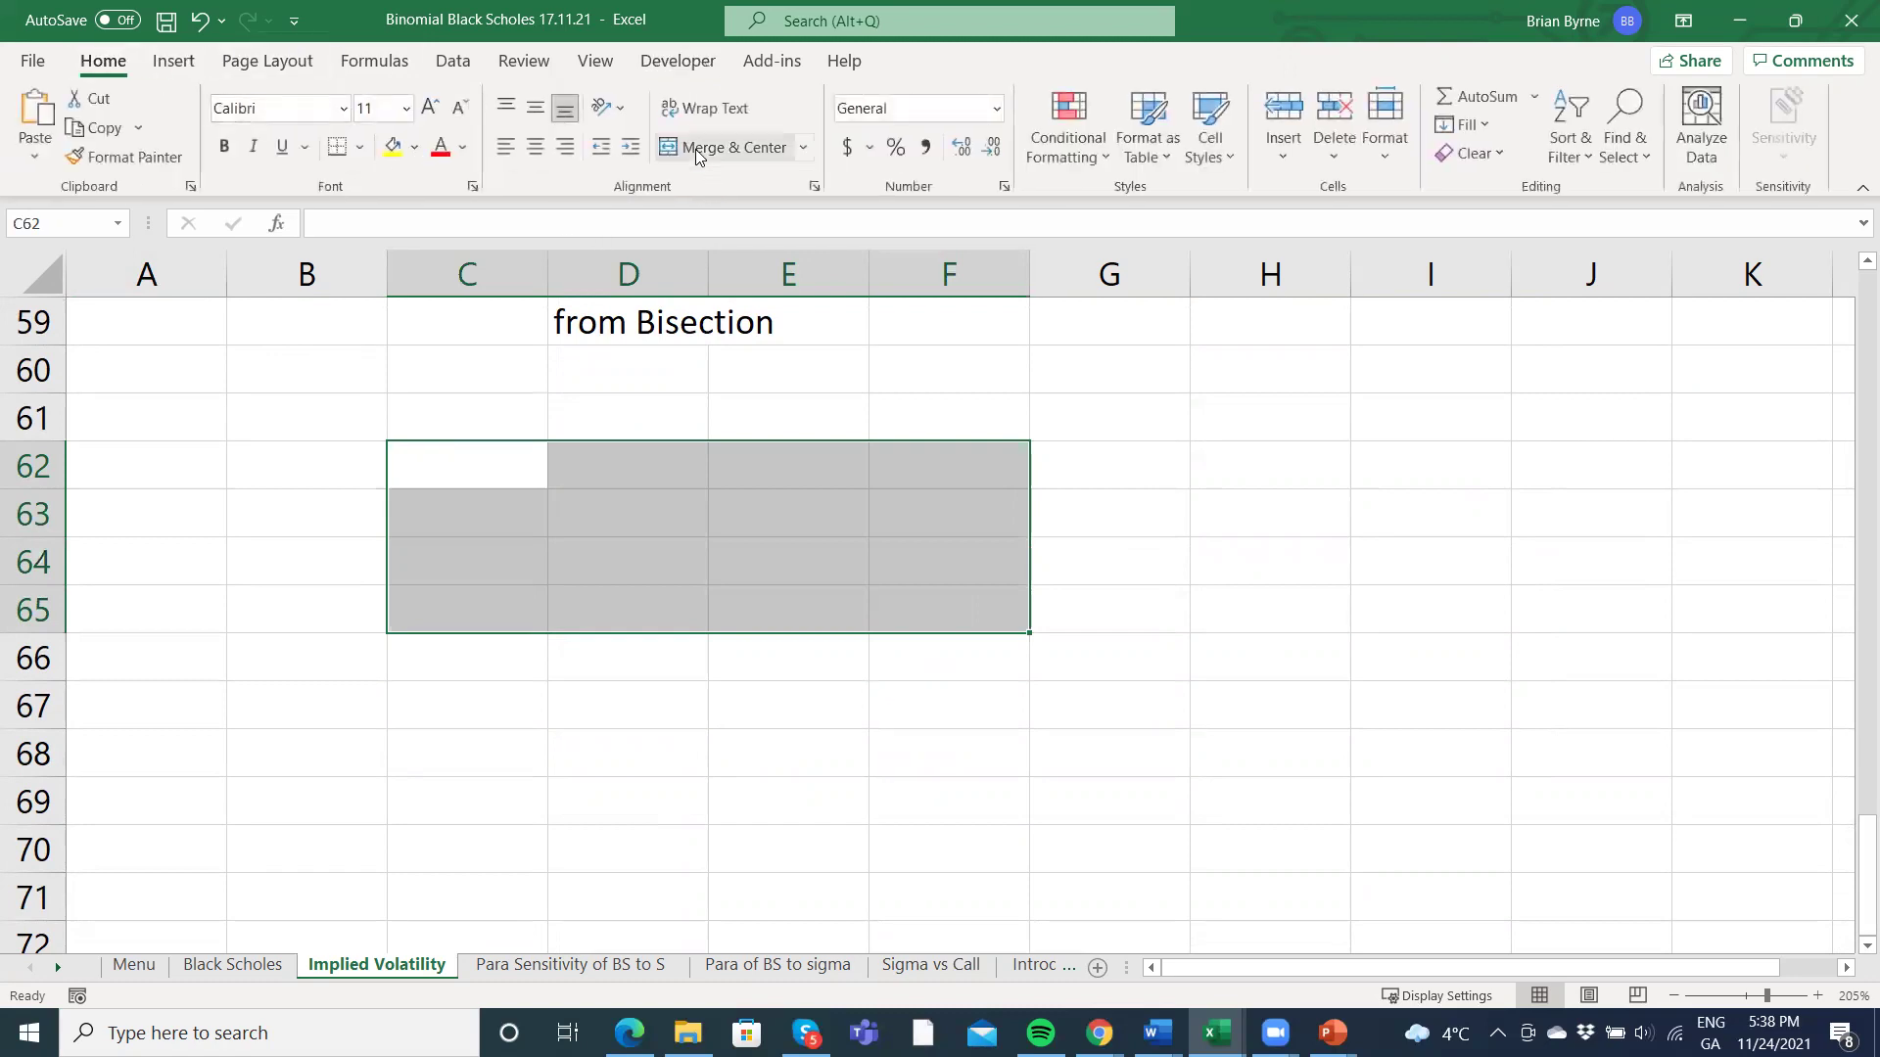
click(698, 148)
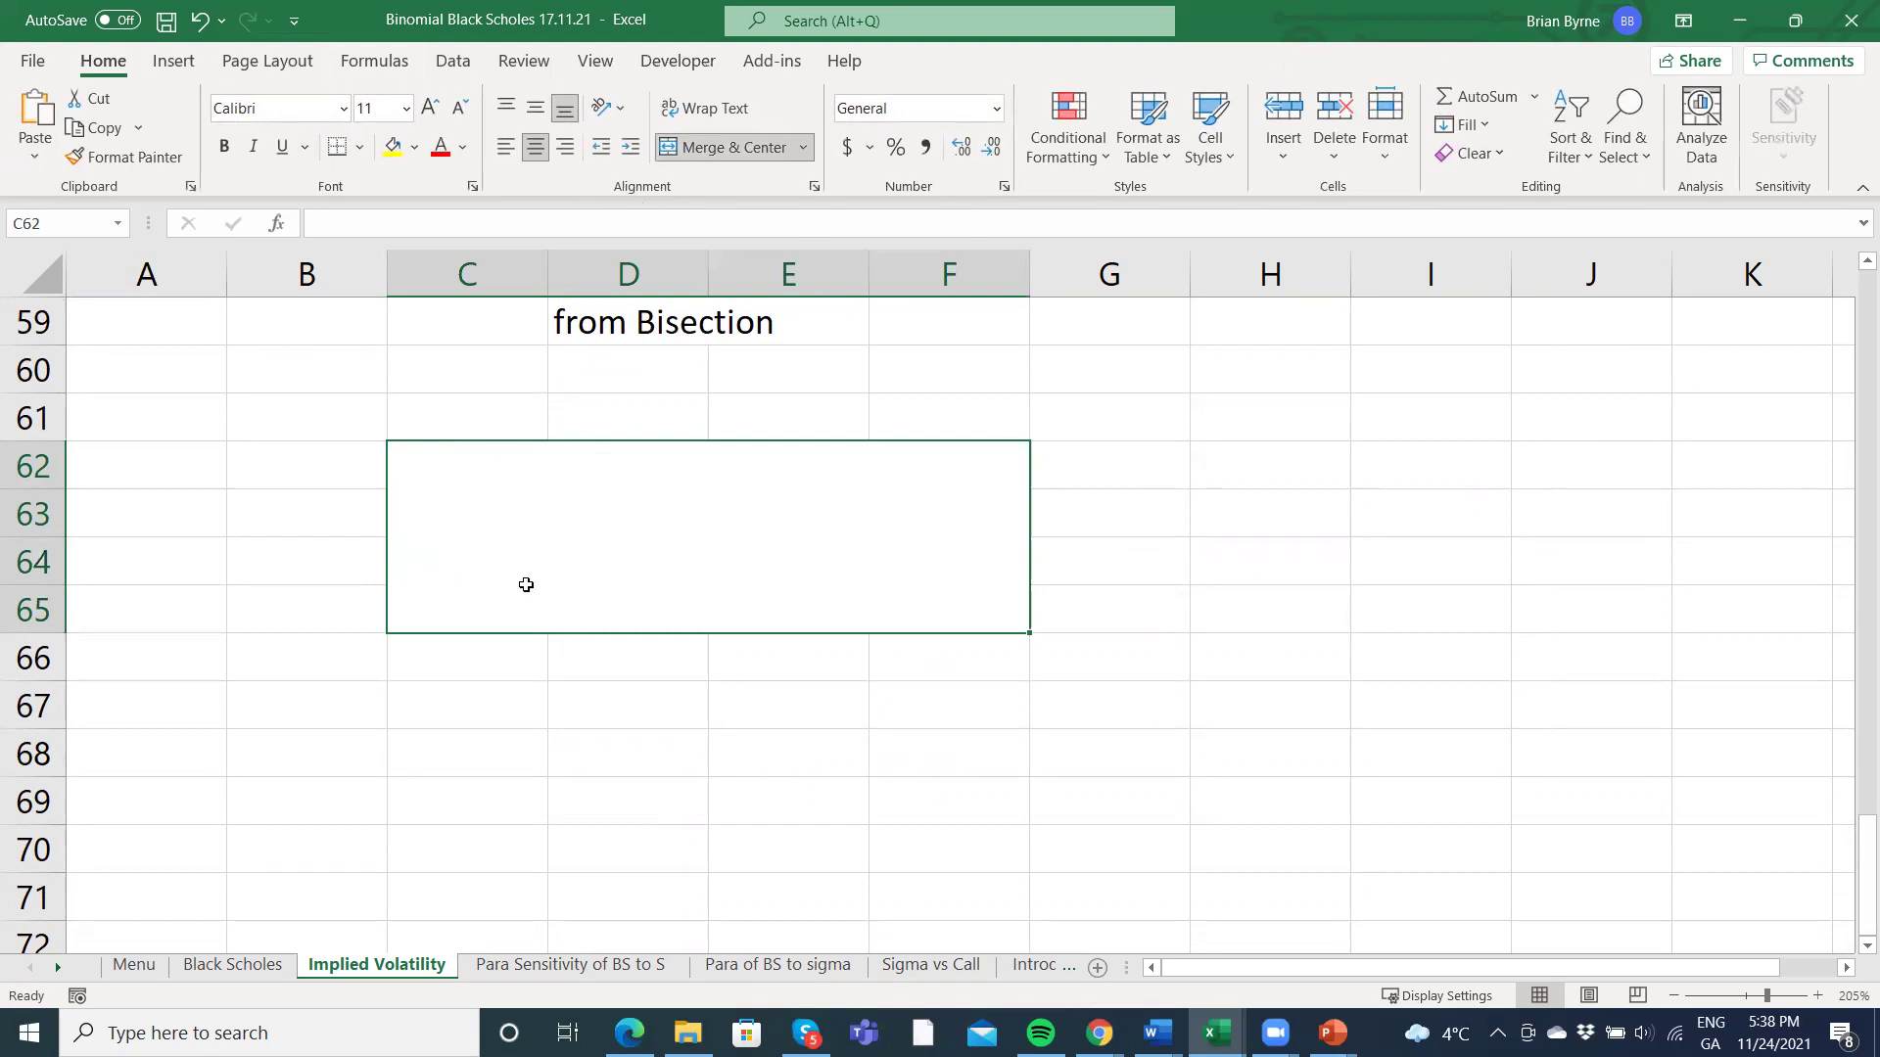
Enter 'Note: Implied Volatility is important for Trades. Goal Seek is a handy method for estimating IV' in C62.
text(Note:)
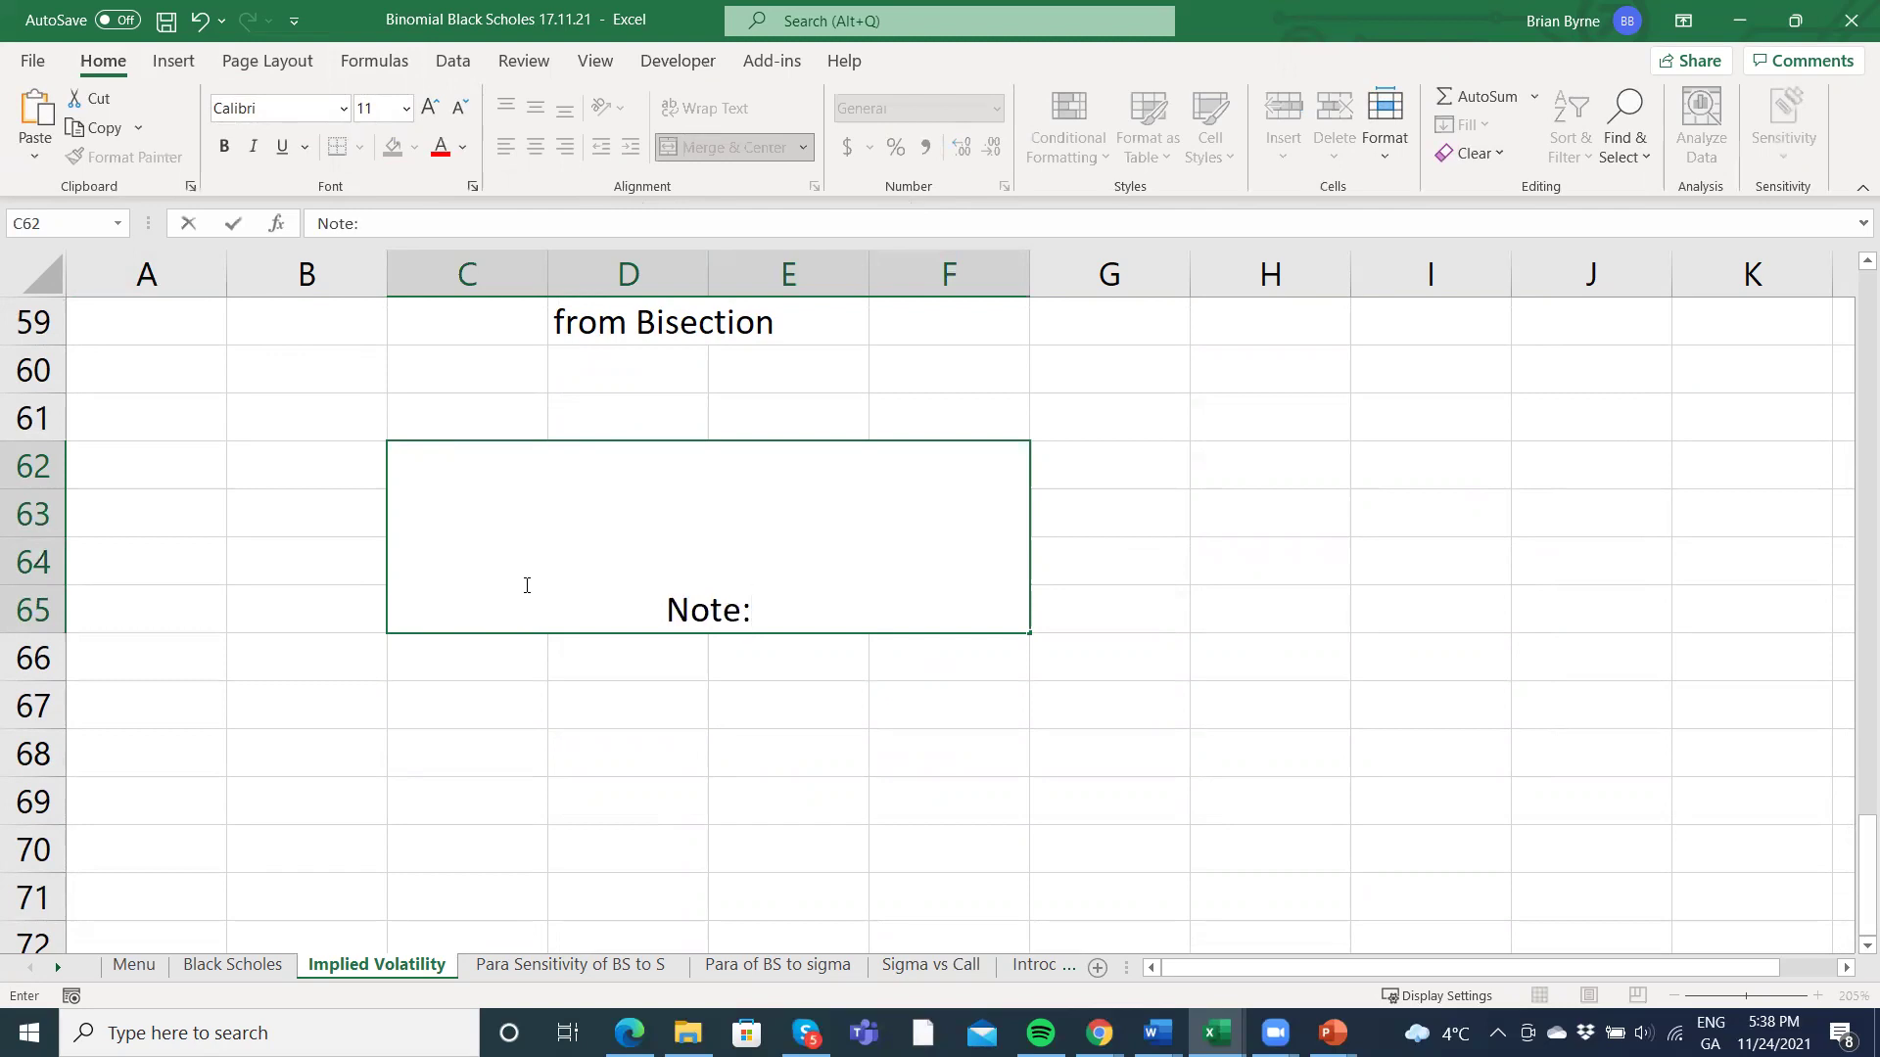
text( Imp)
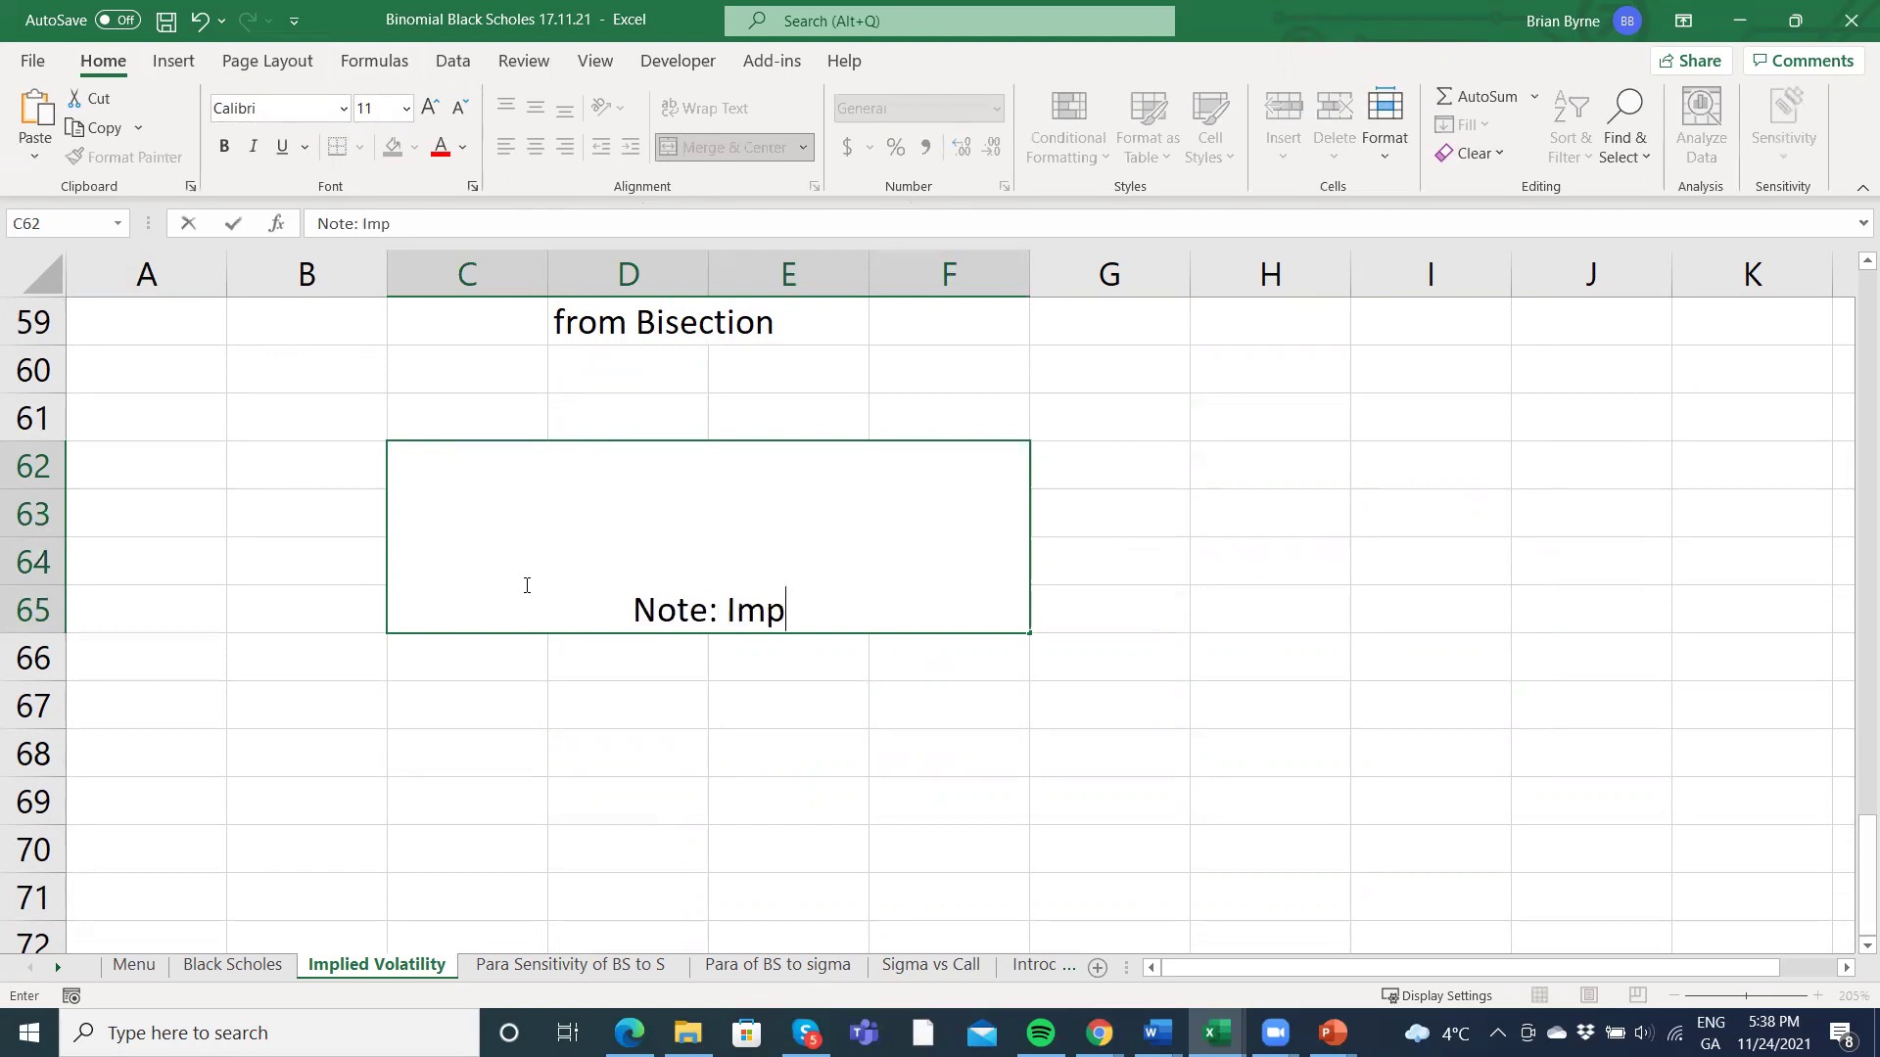
text(lied Vo)
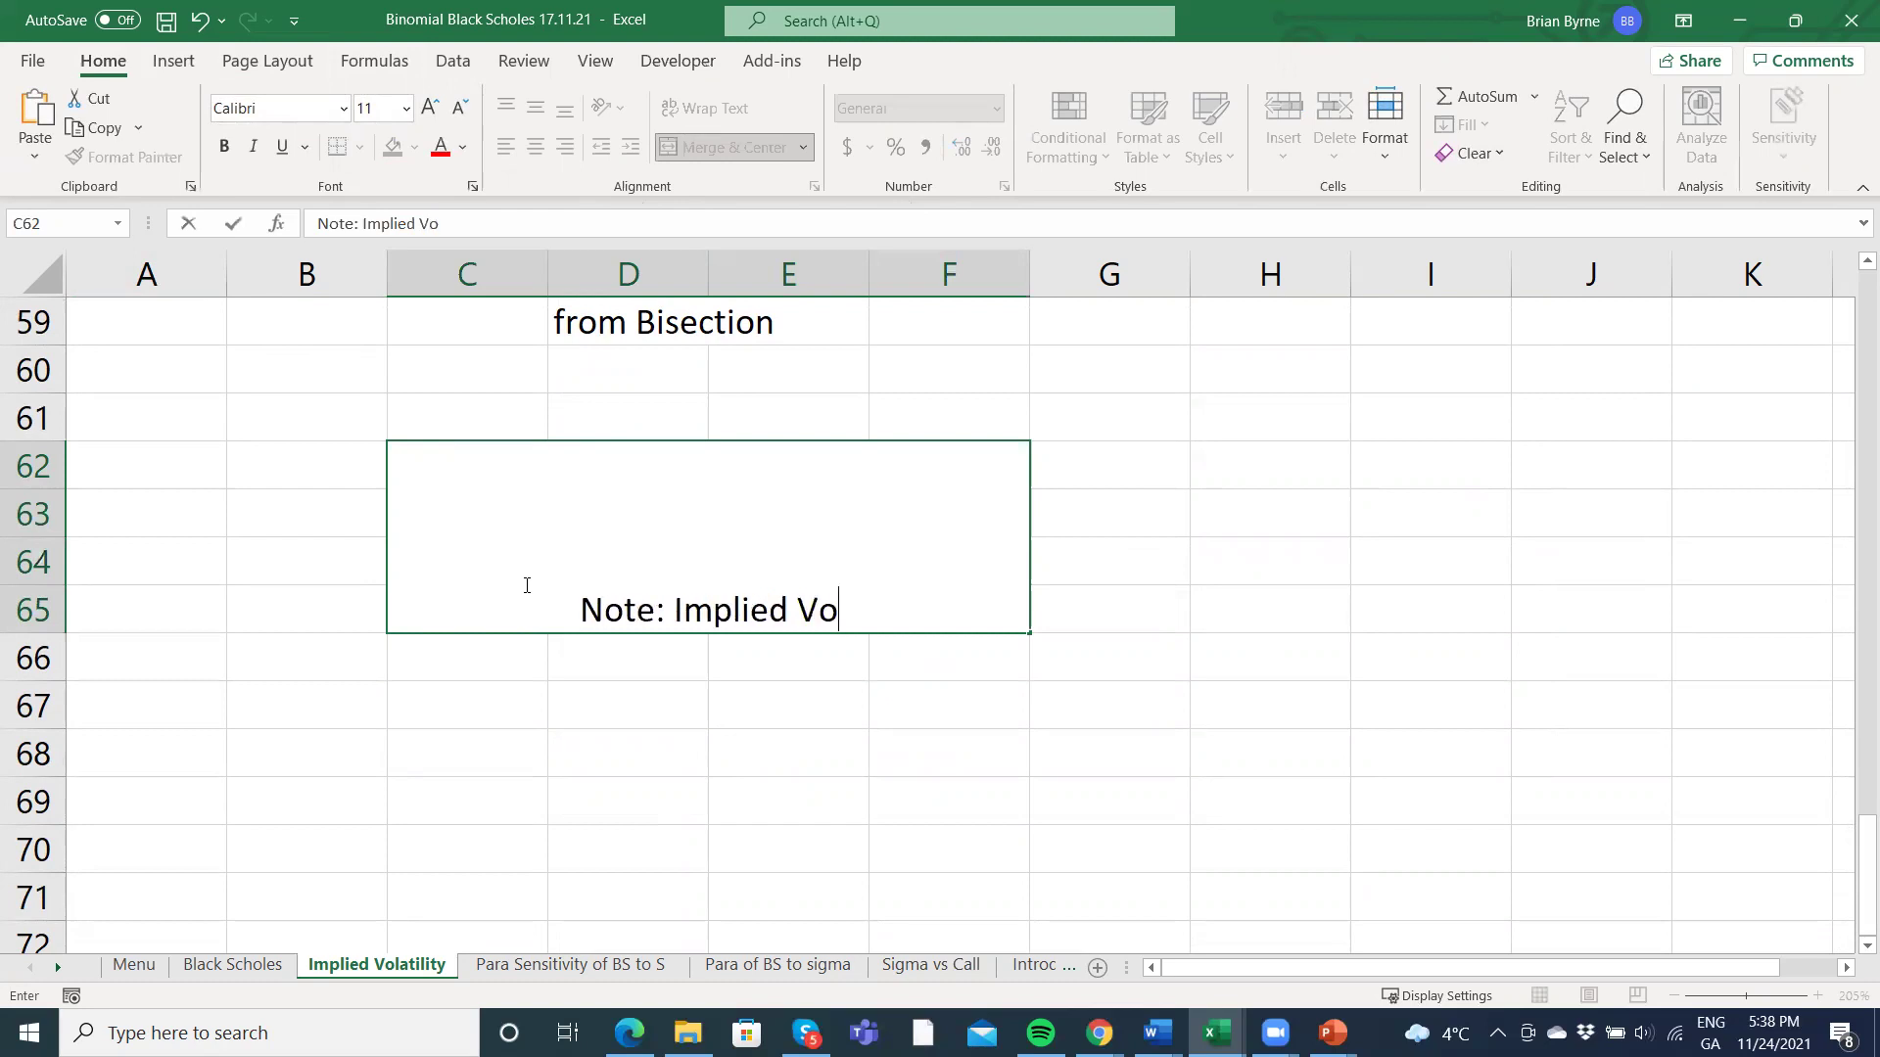
text(latility is important for Trades)
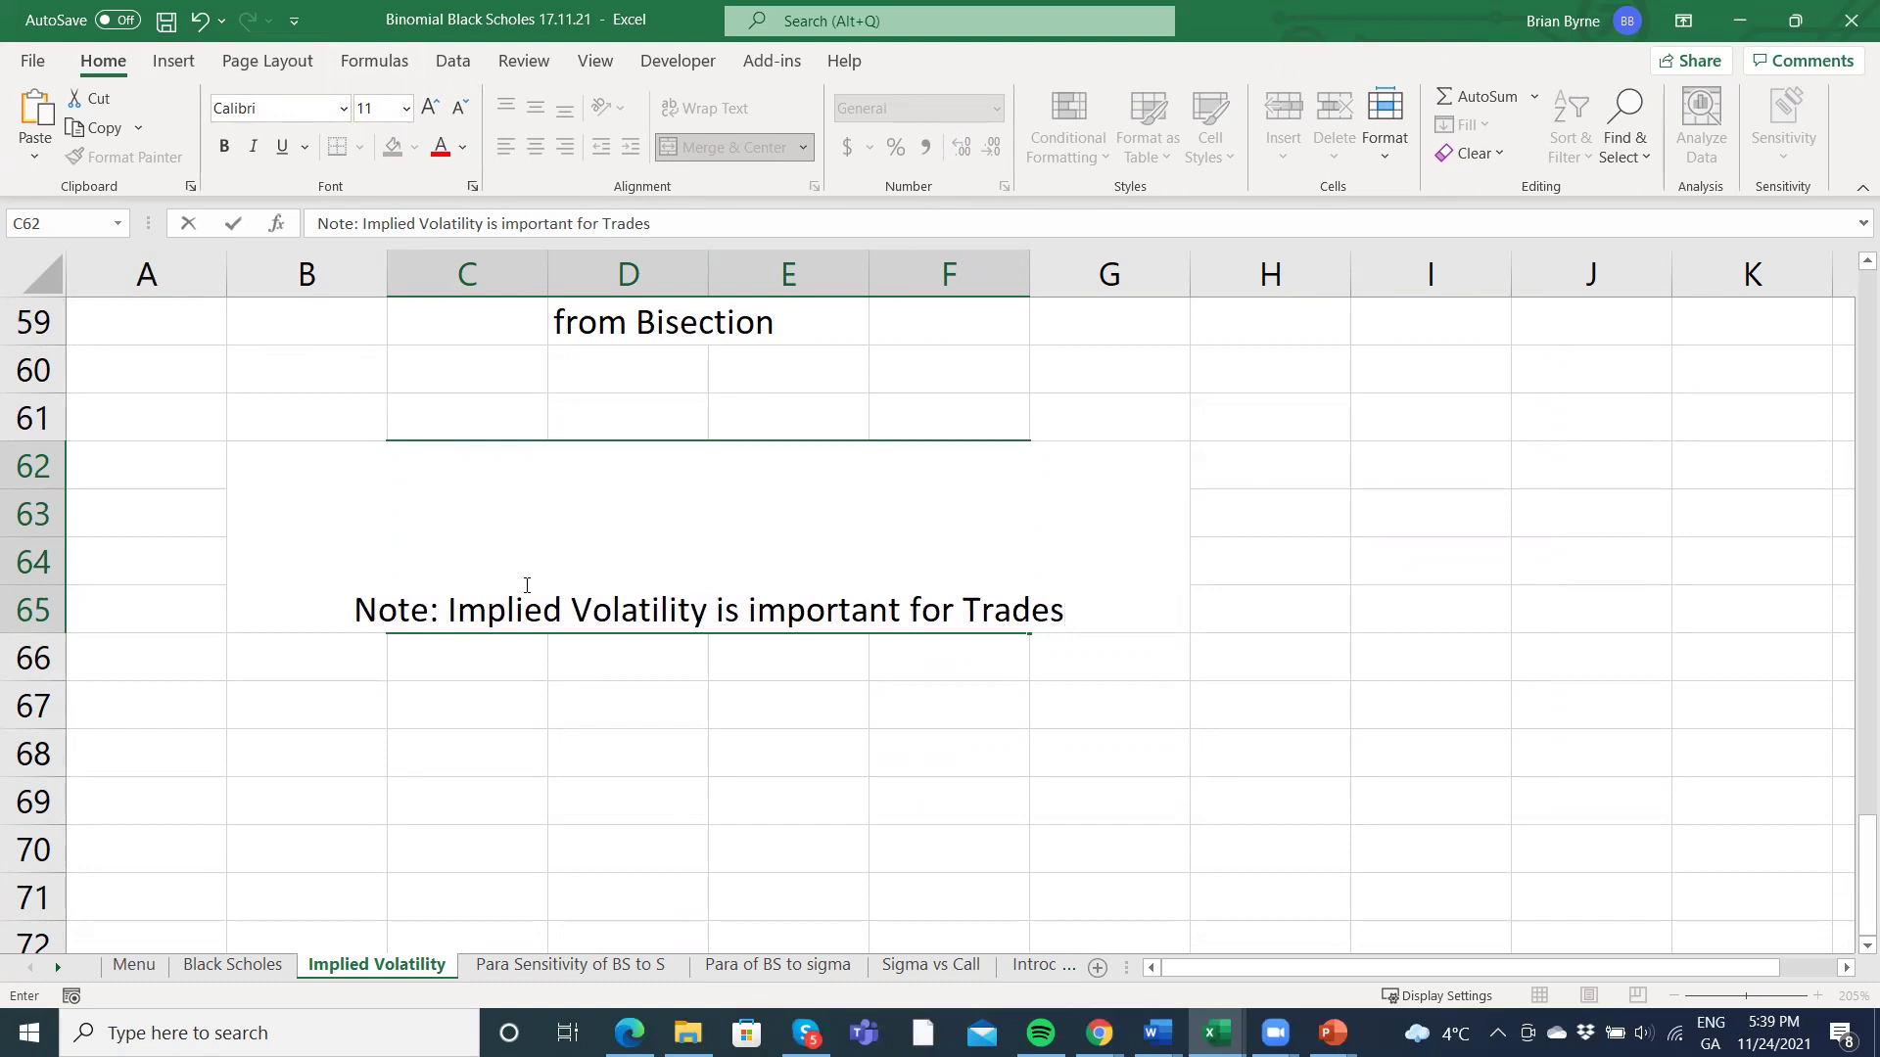
text(. Goal See)
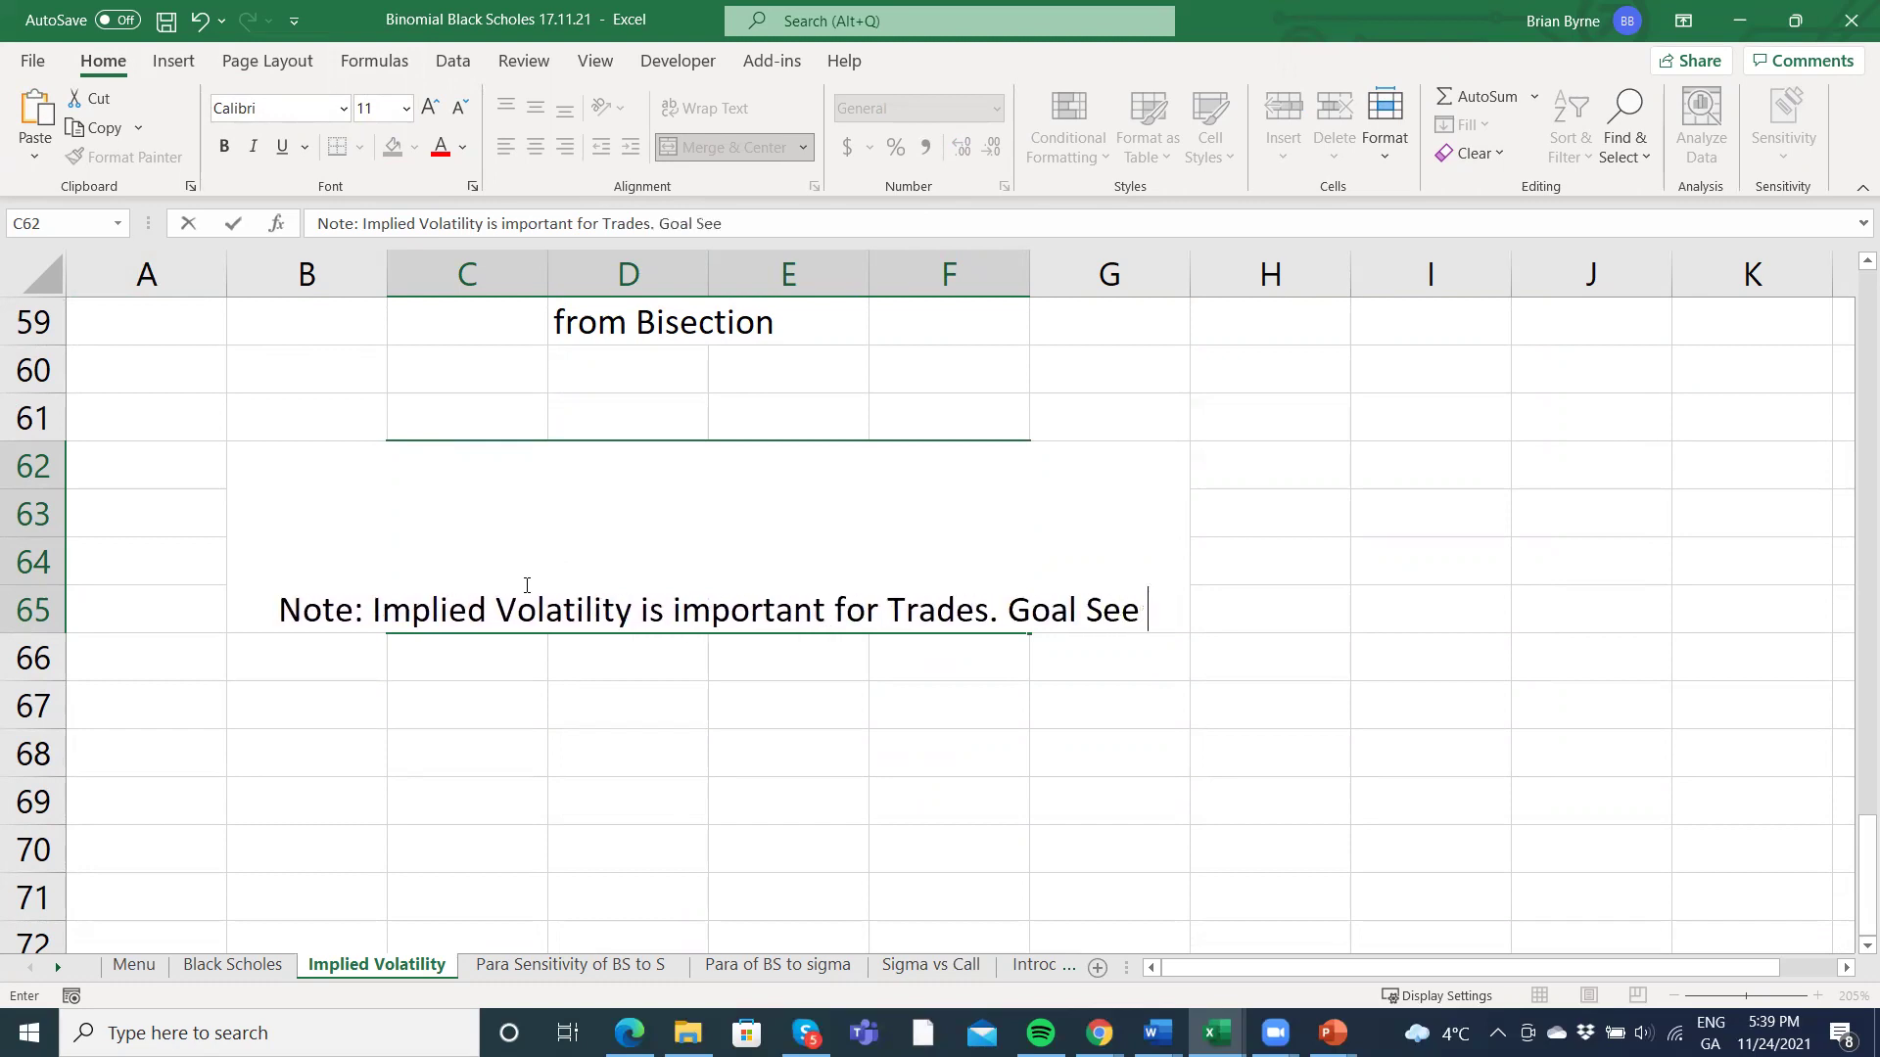
text(k is a han)
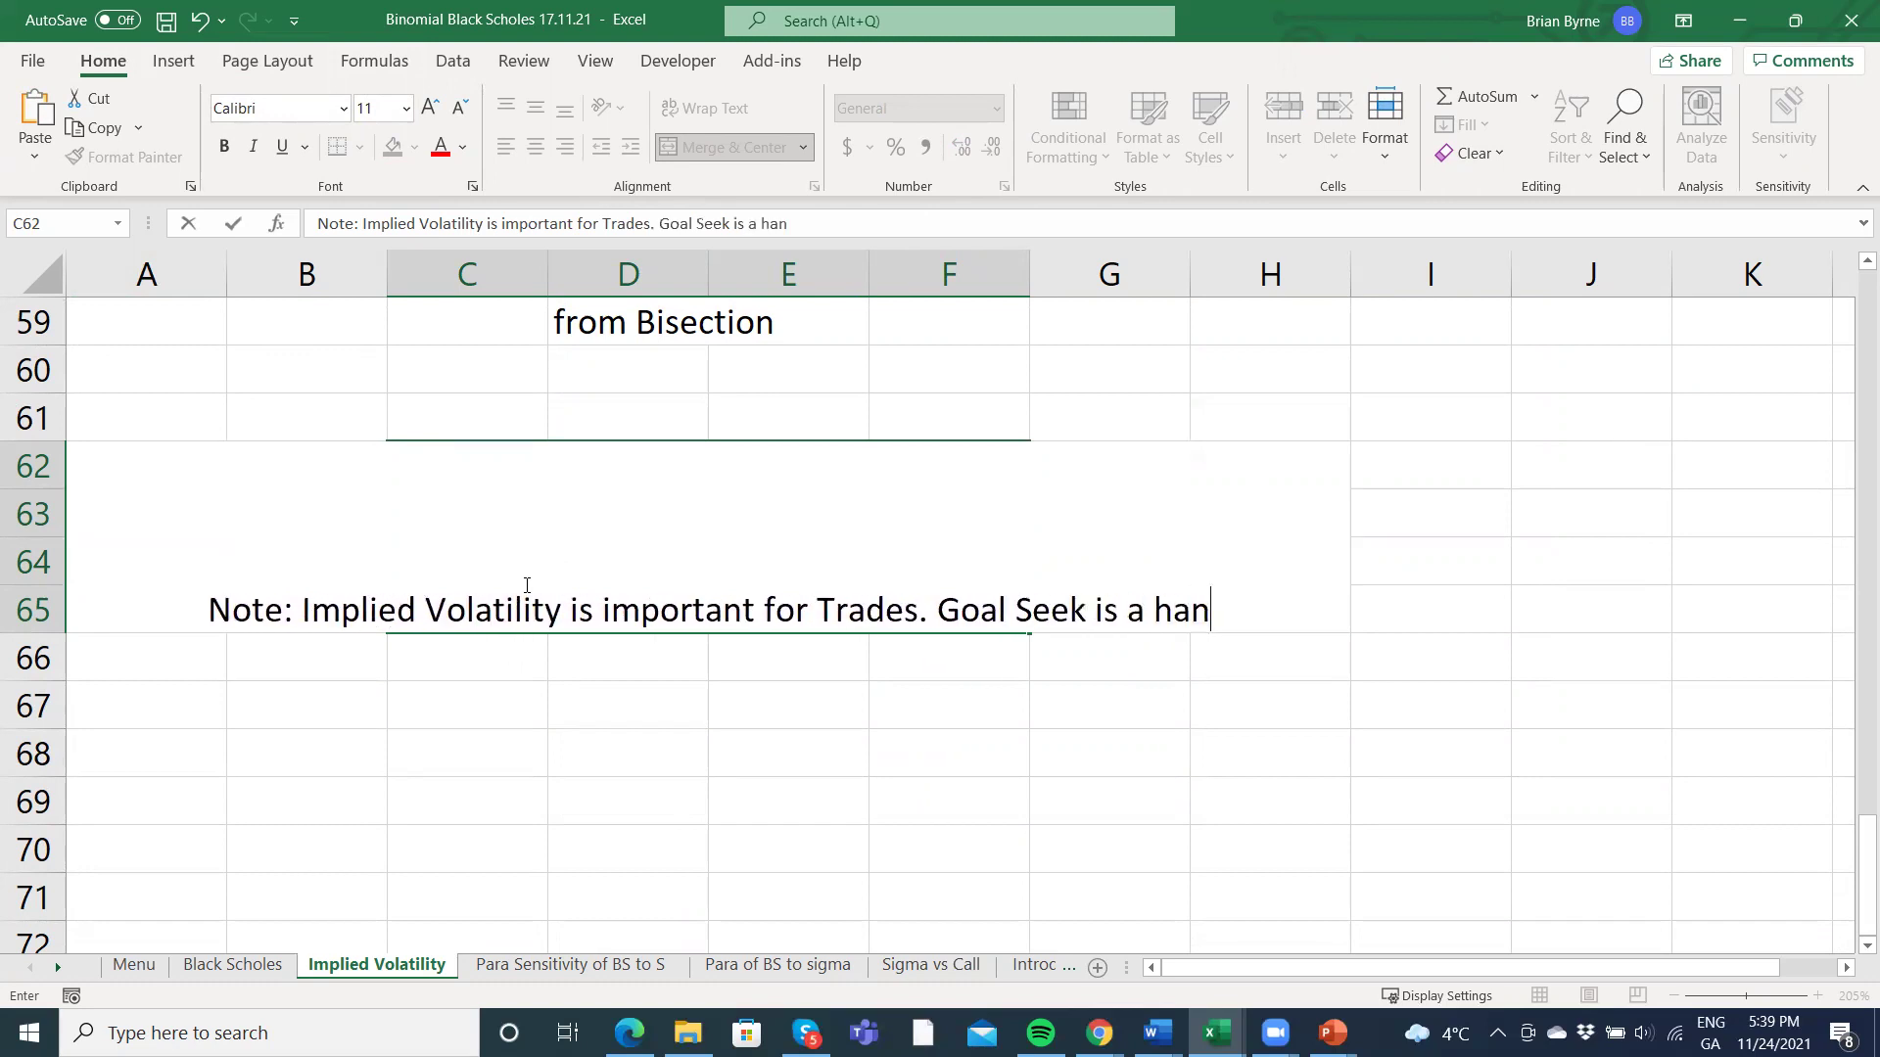
text(dy m)
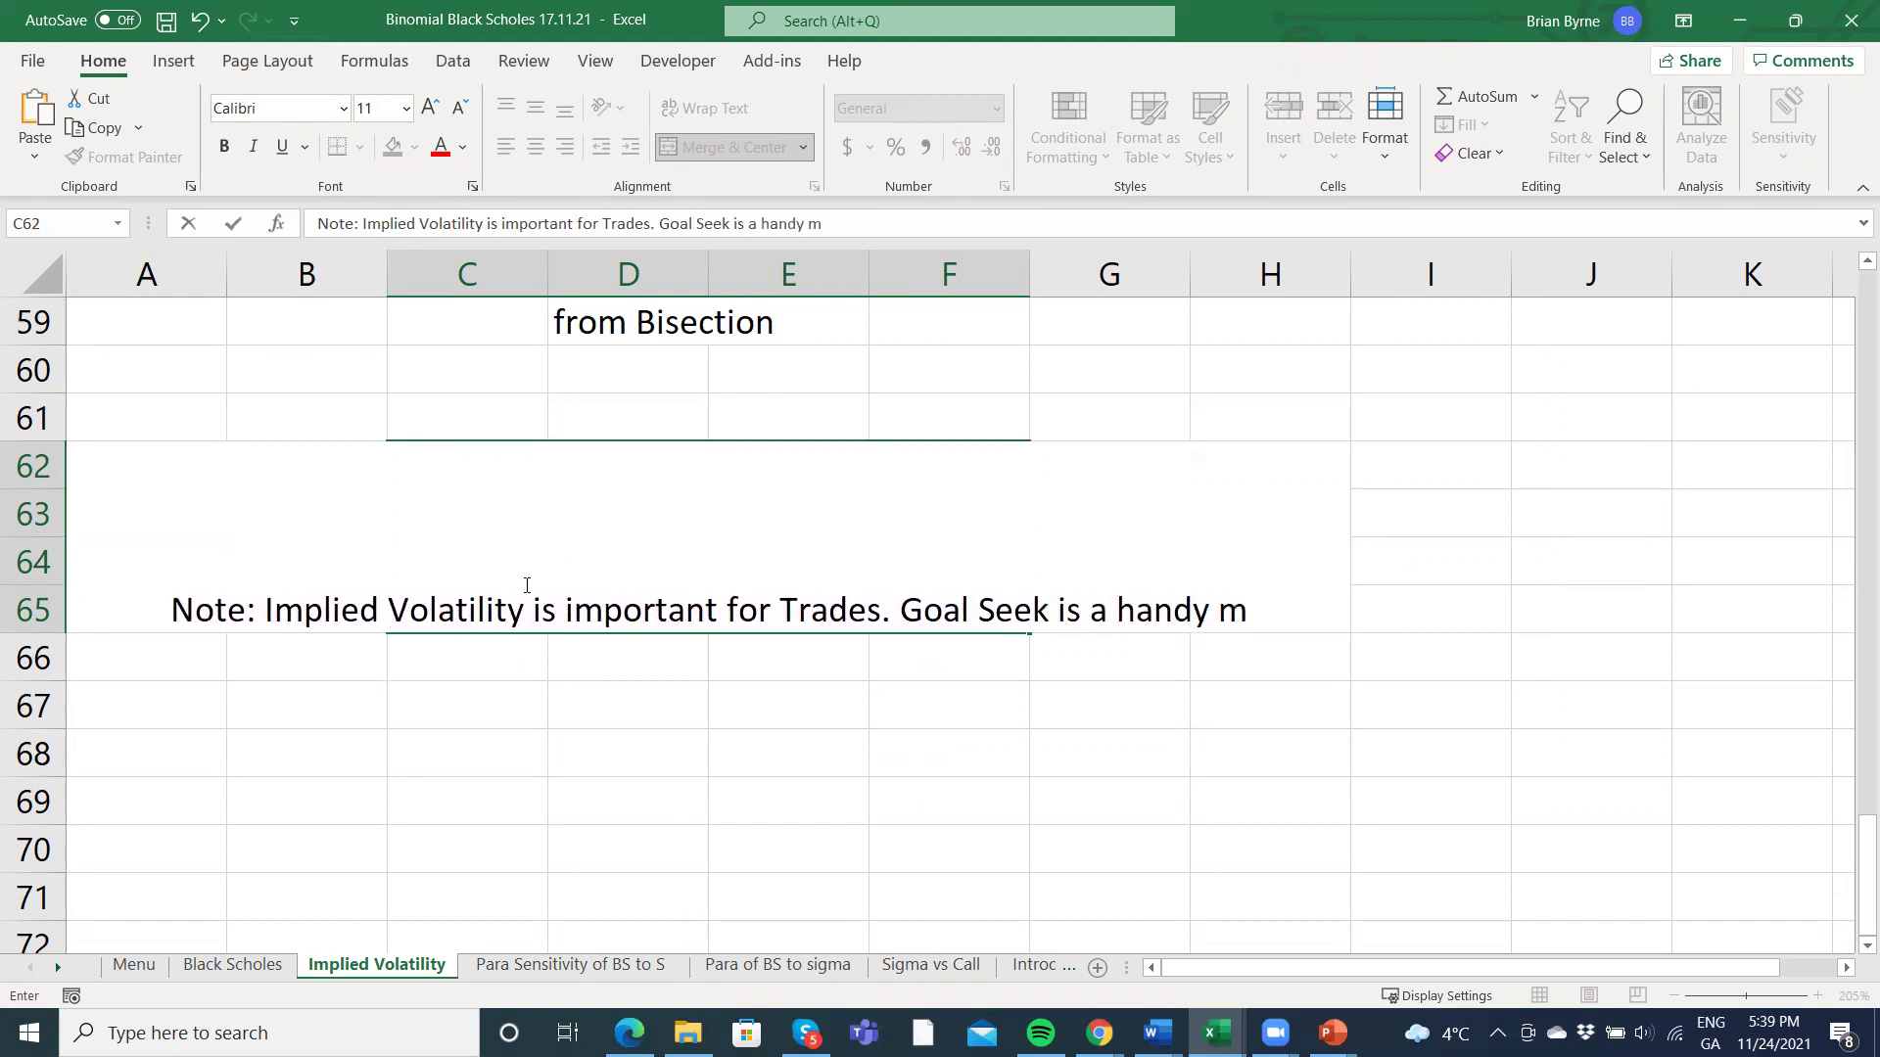
text(etho)
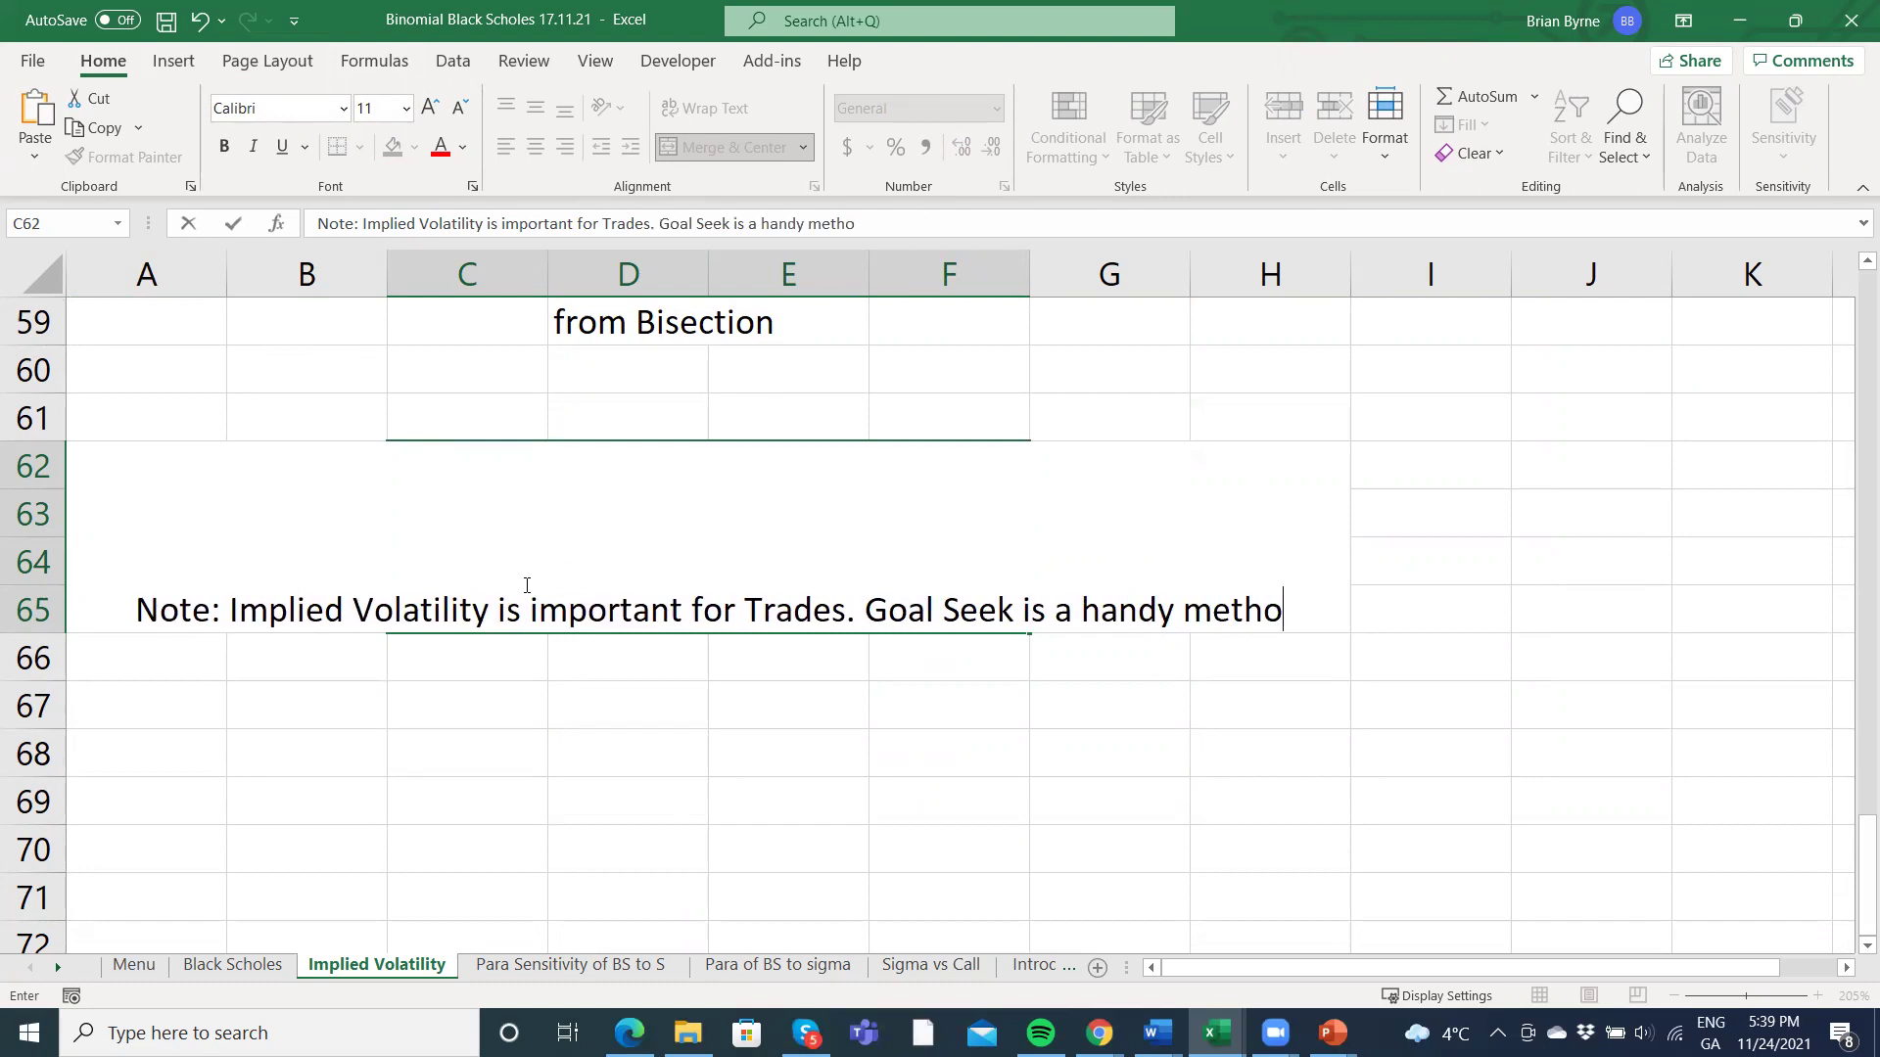
text(d for e)
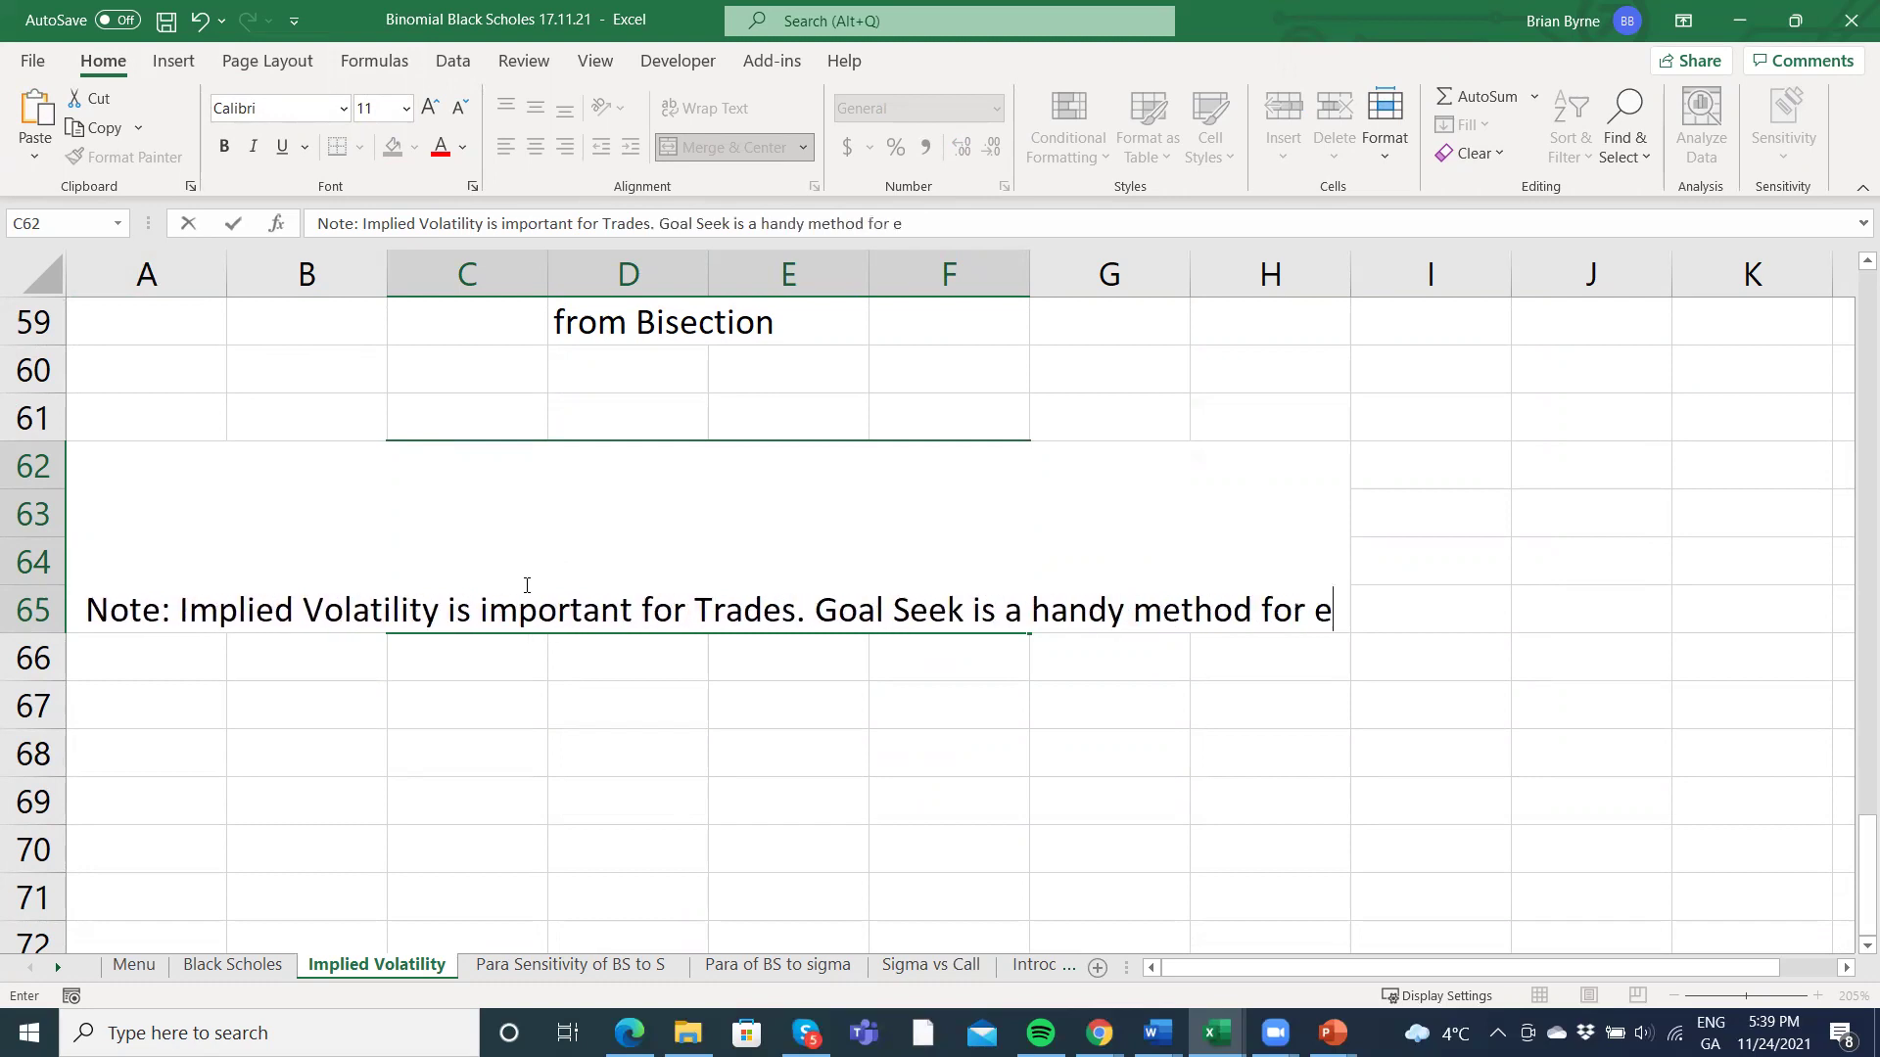
text(stimati)
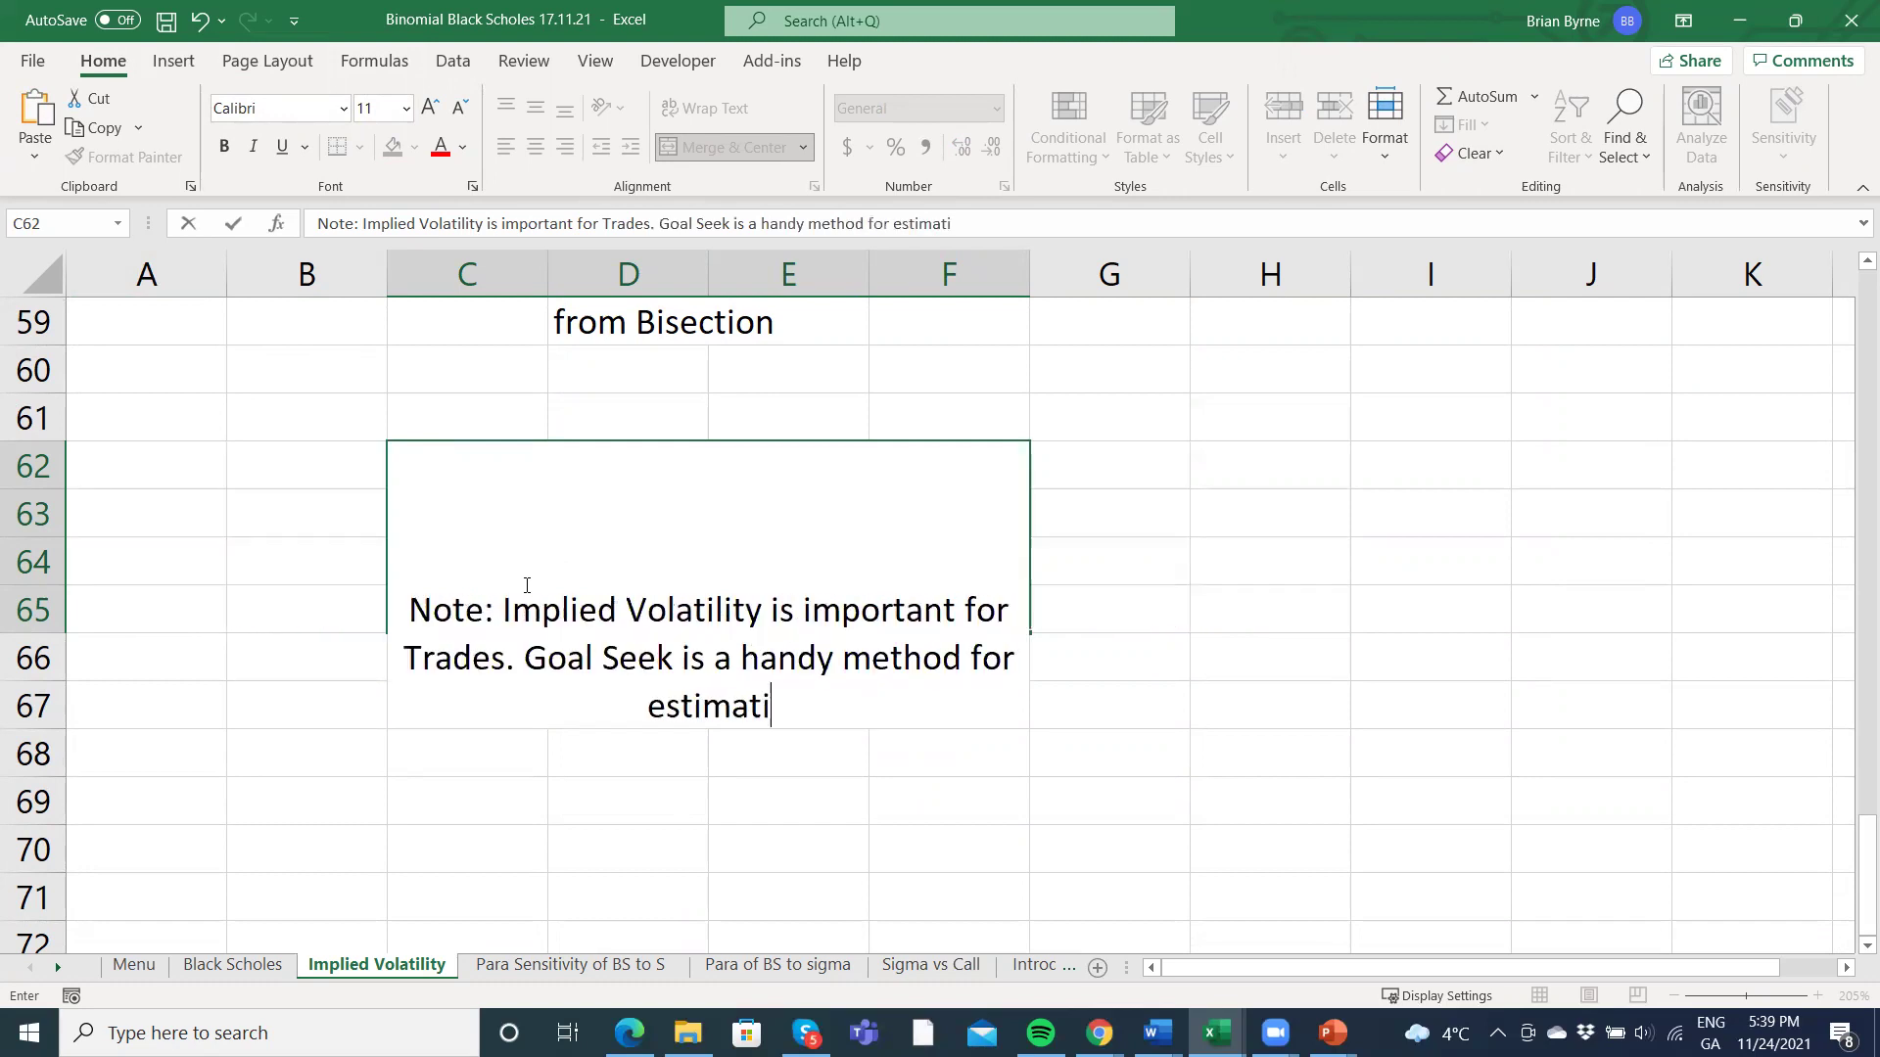
text(ng IV)
key(Return)
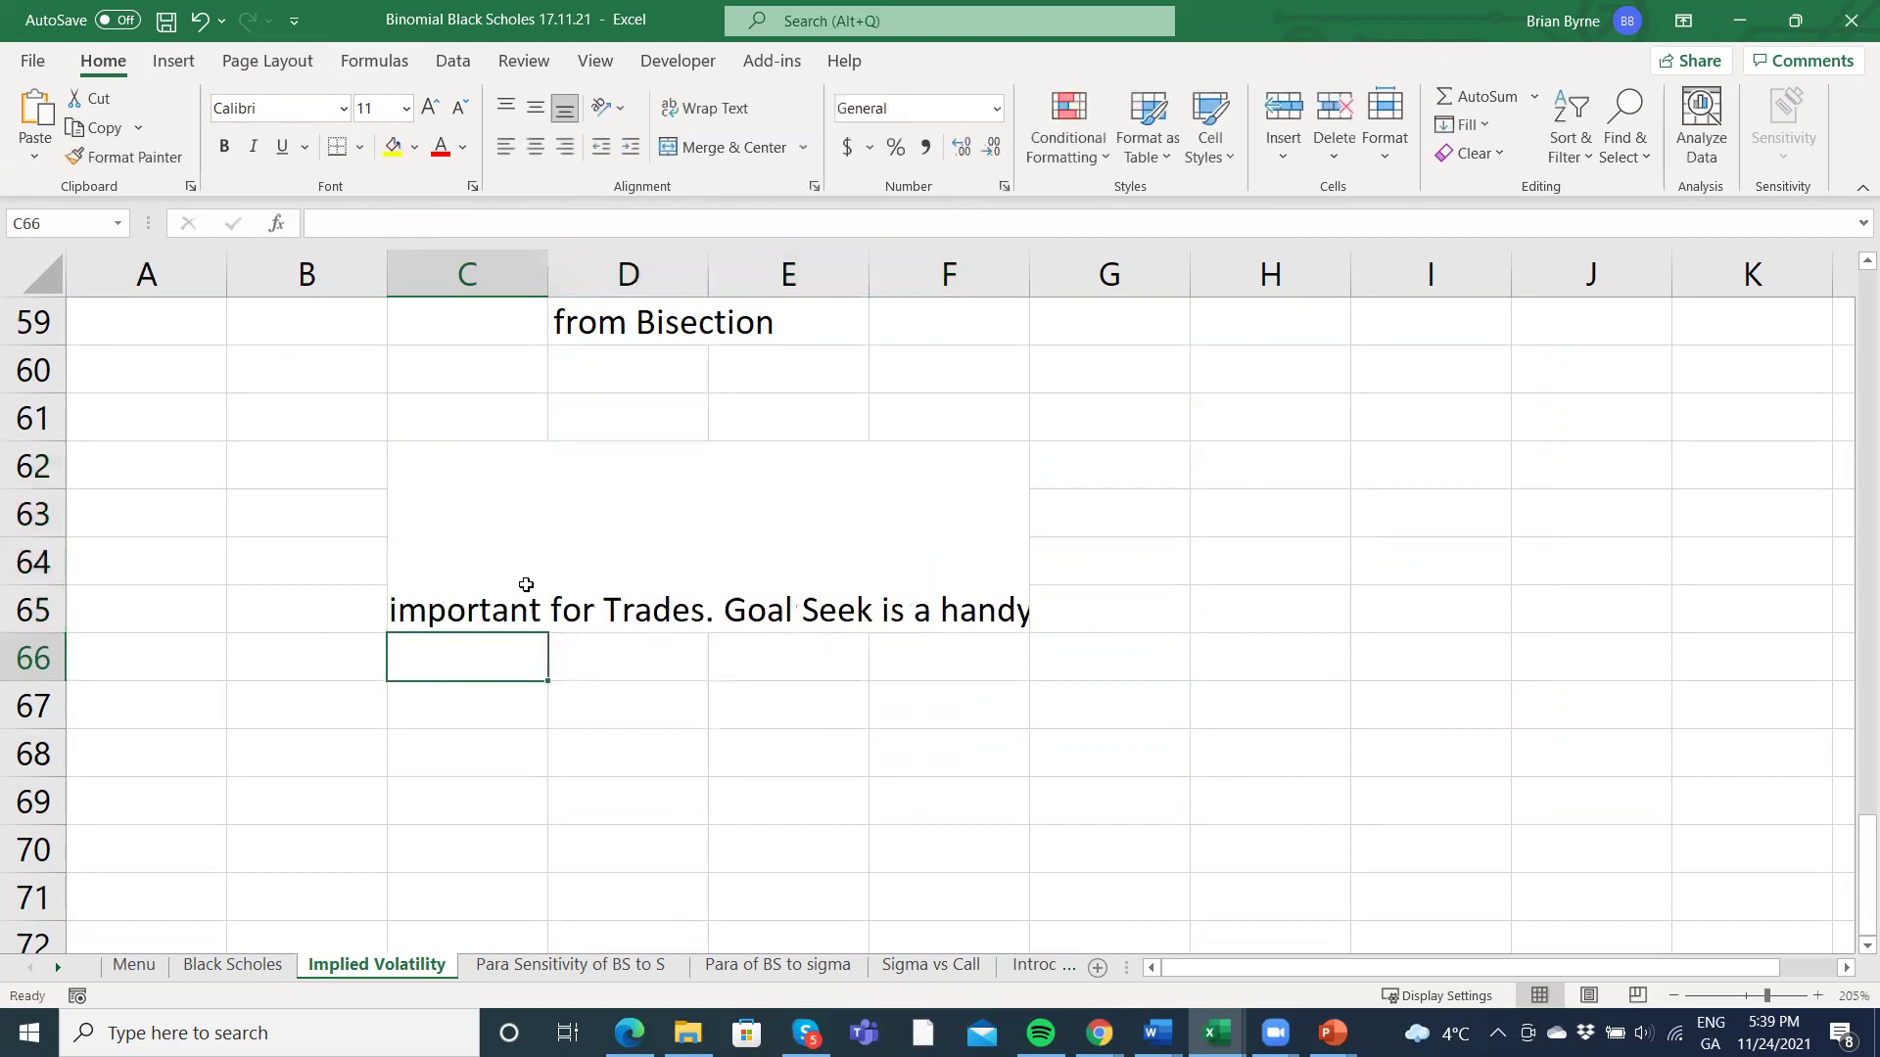
click(525, 585)
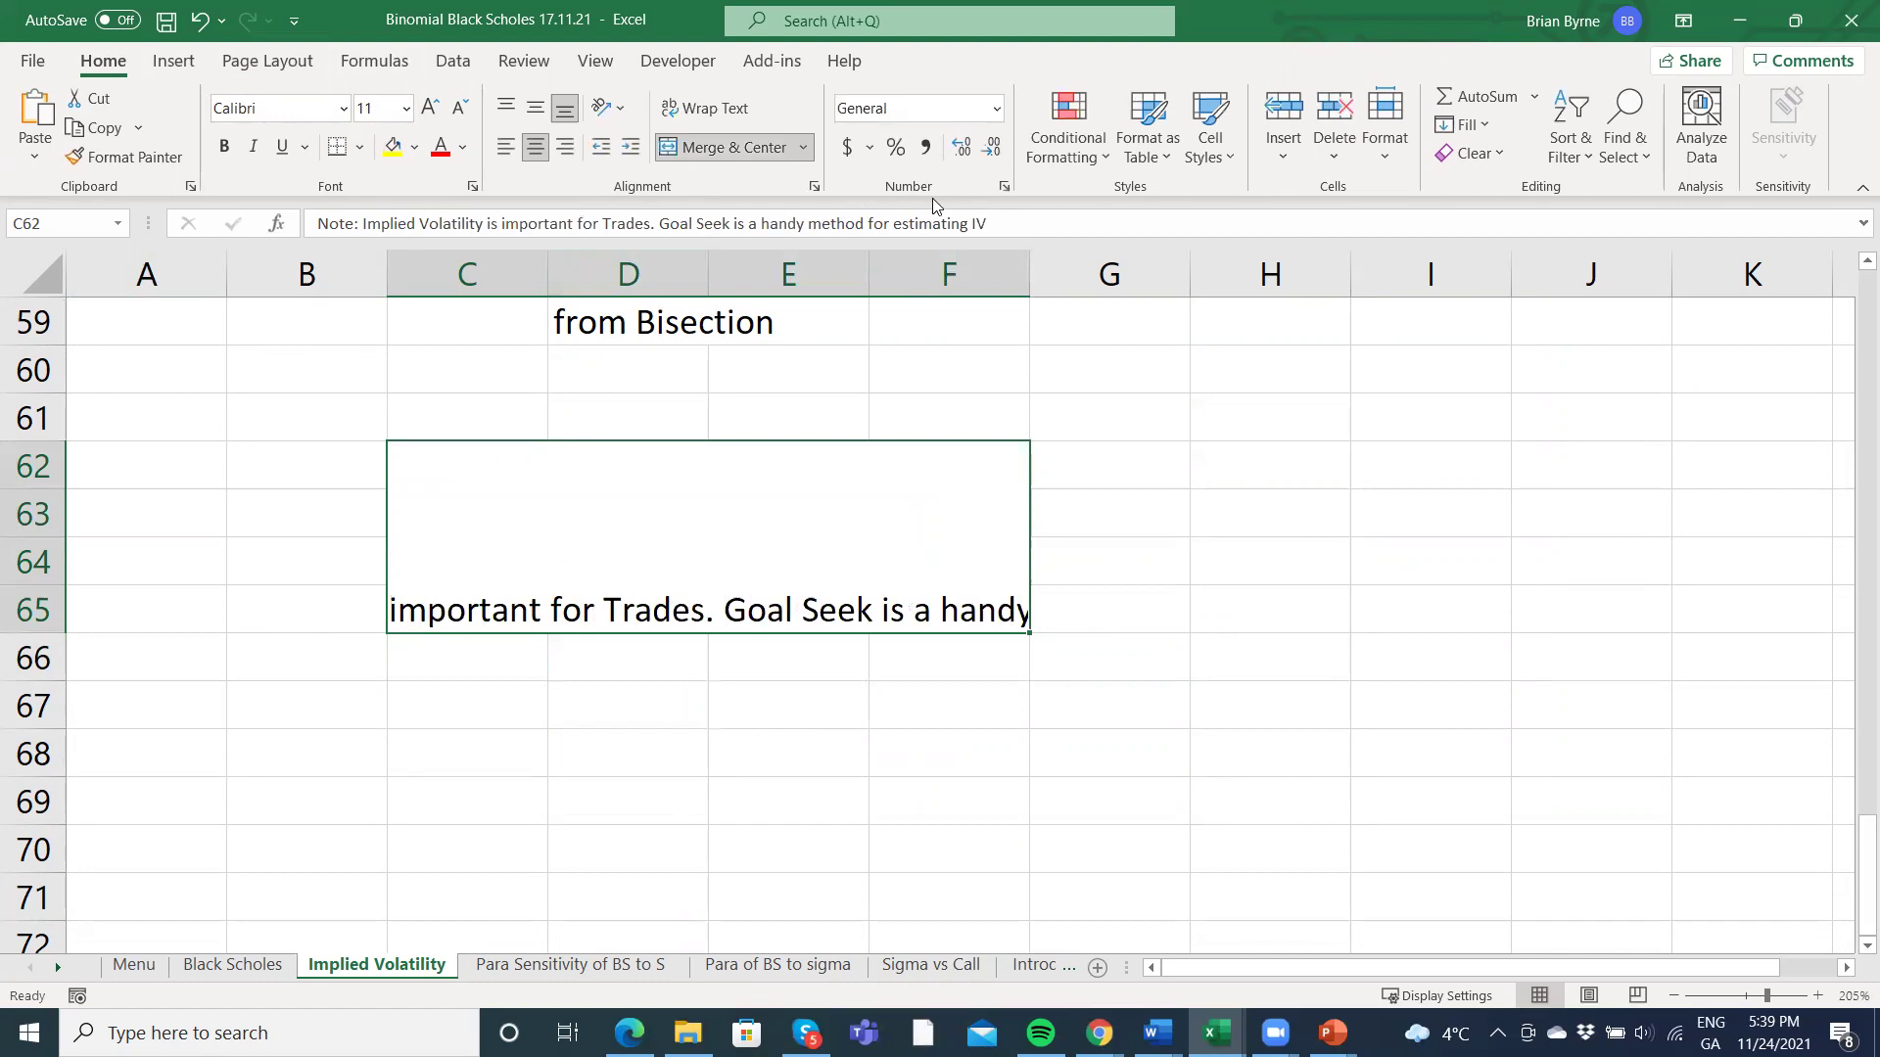
Set the note's vertical alignment to Justify and align it left.
click(812, 190)
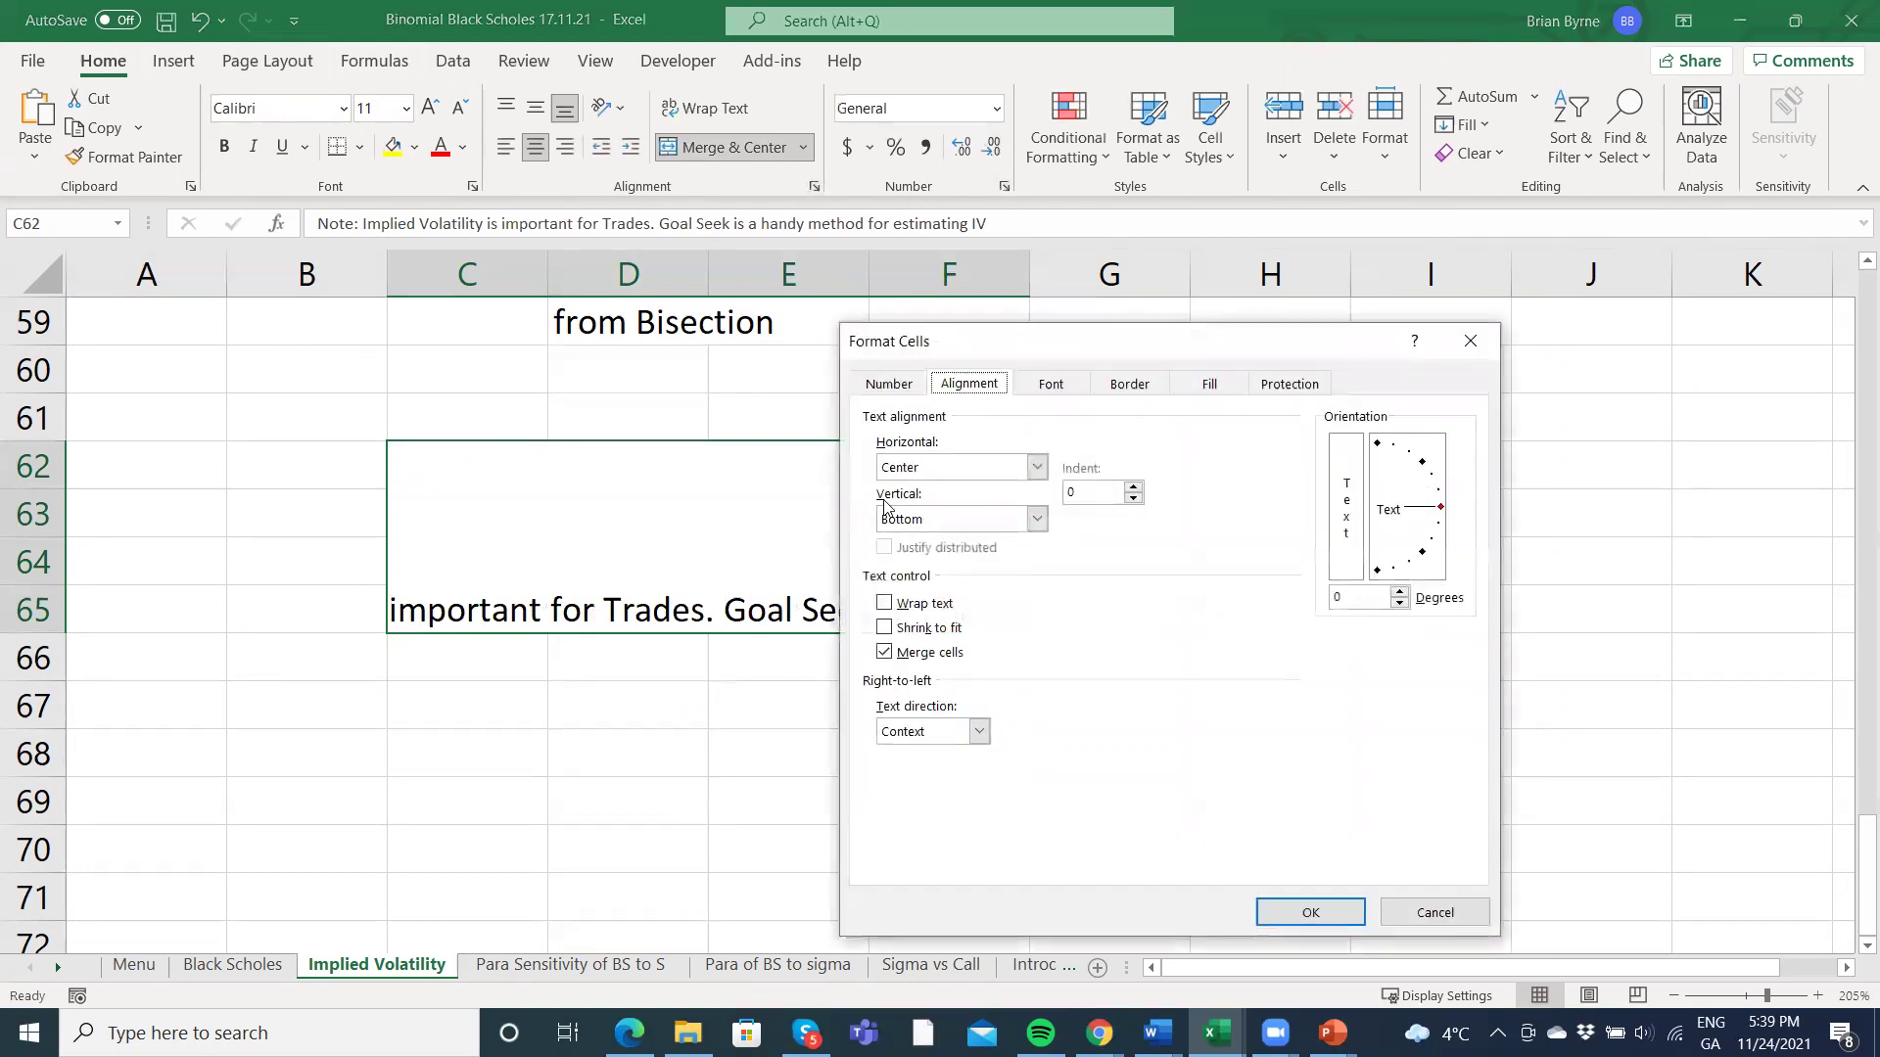
click(1035, 519)
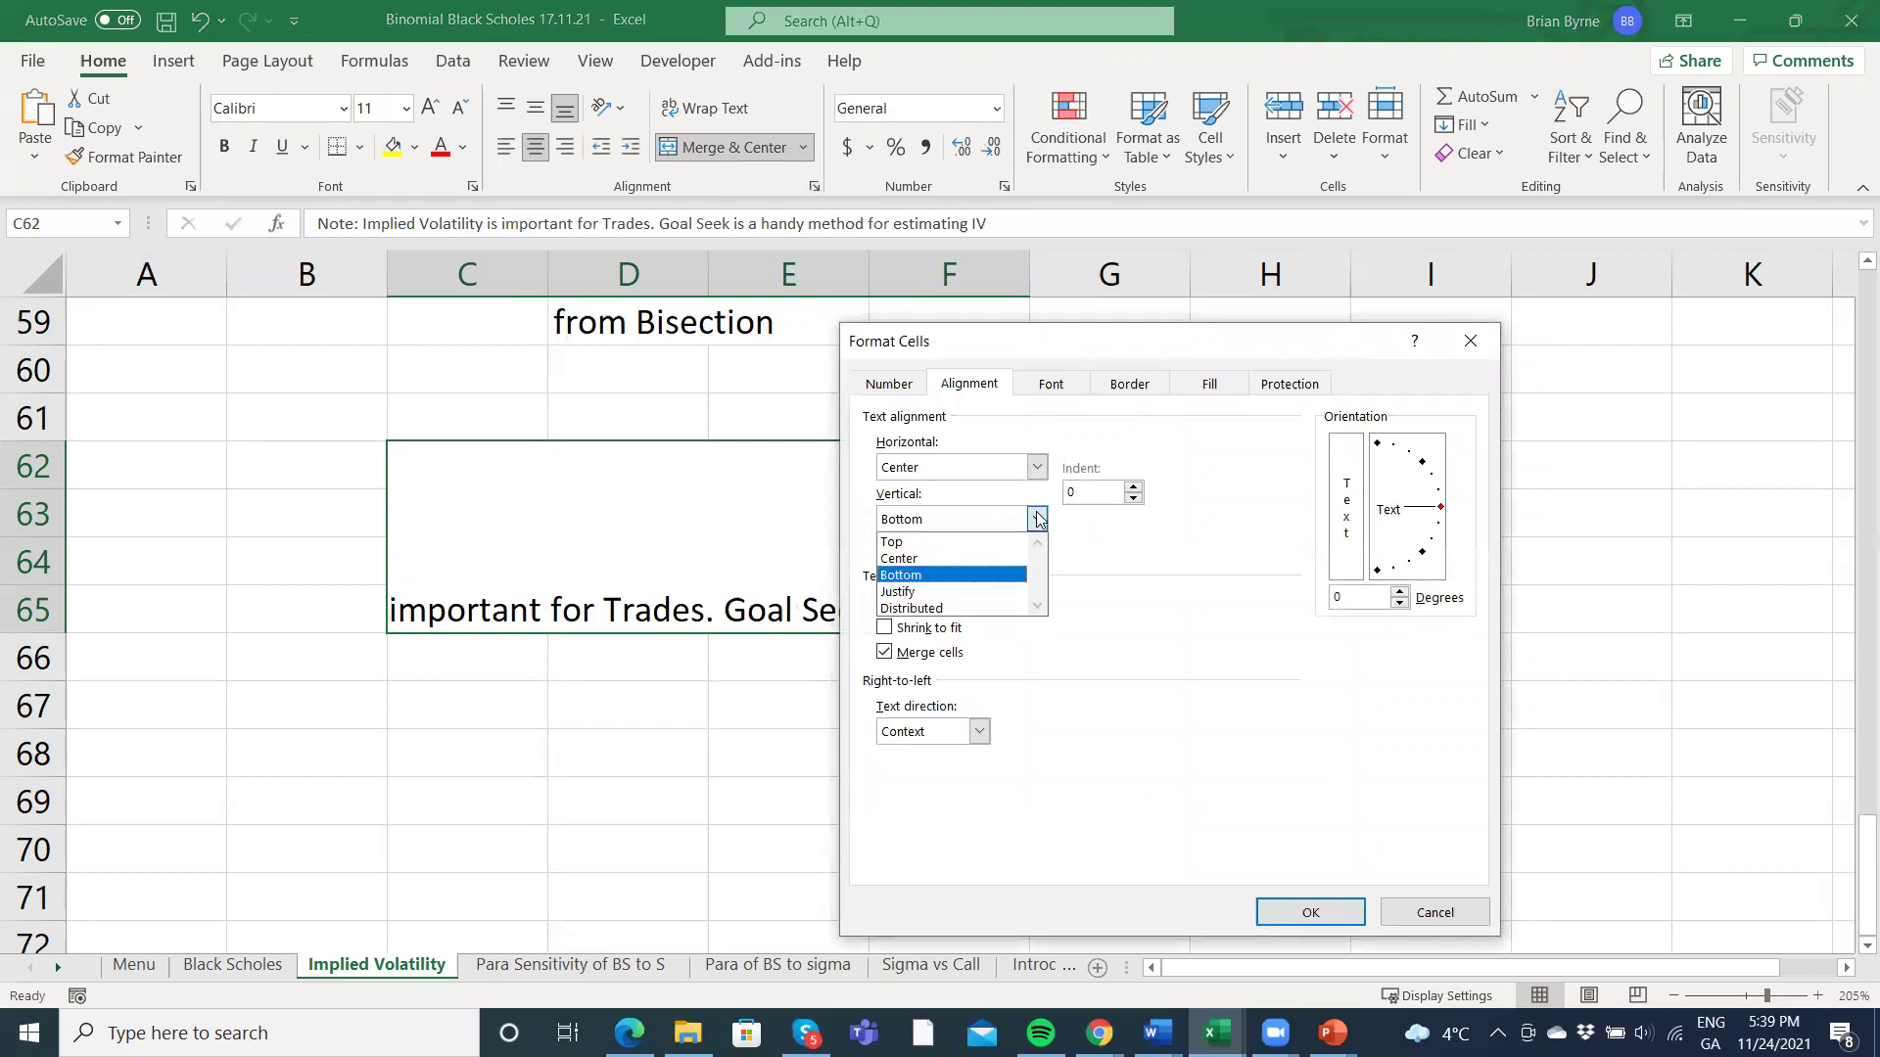
click(988, 592)
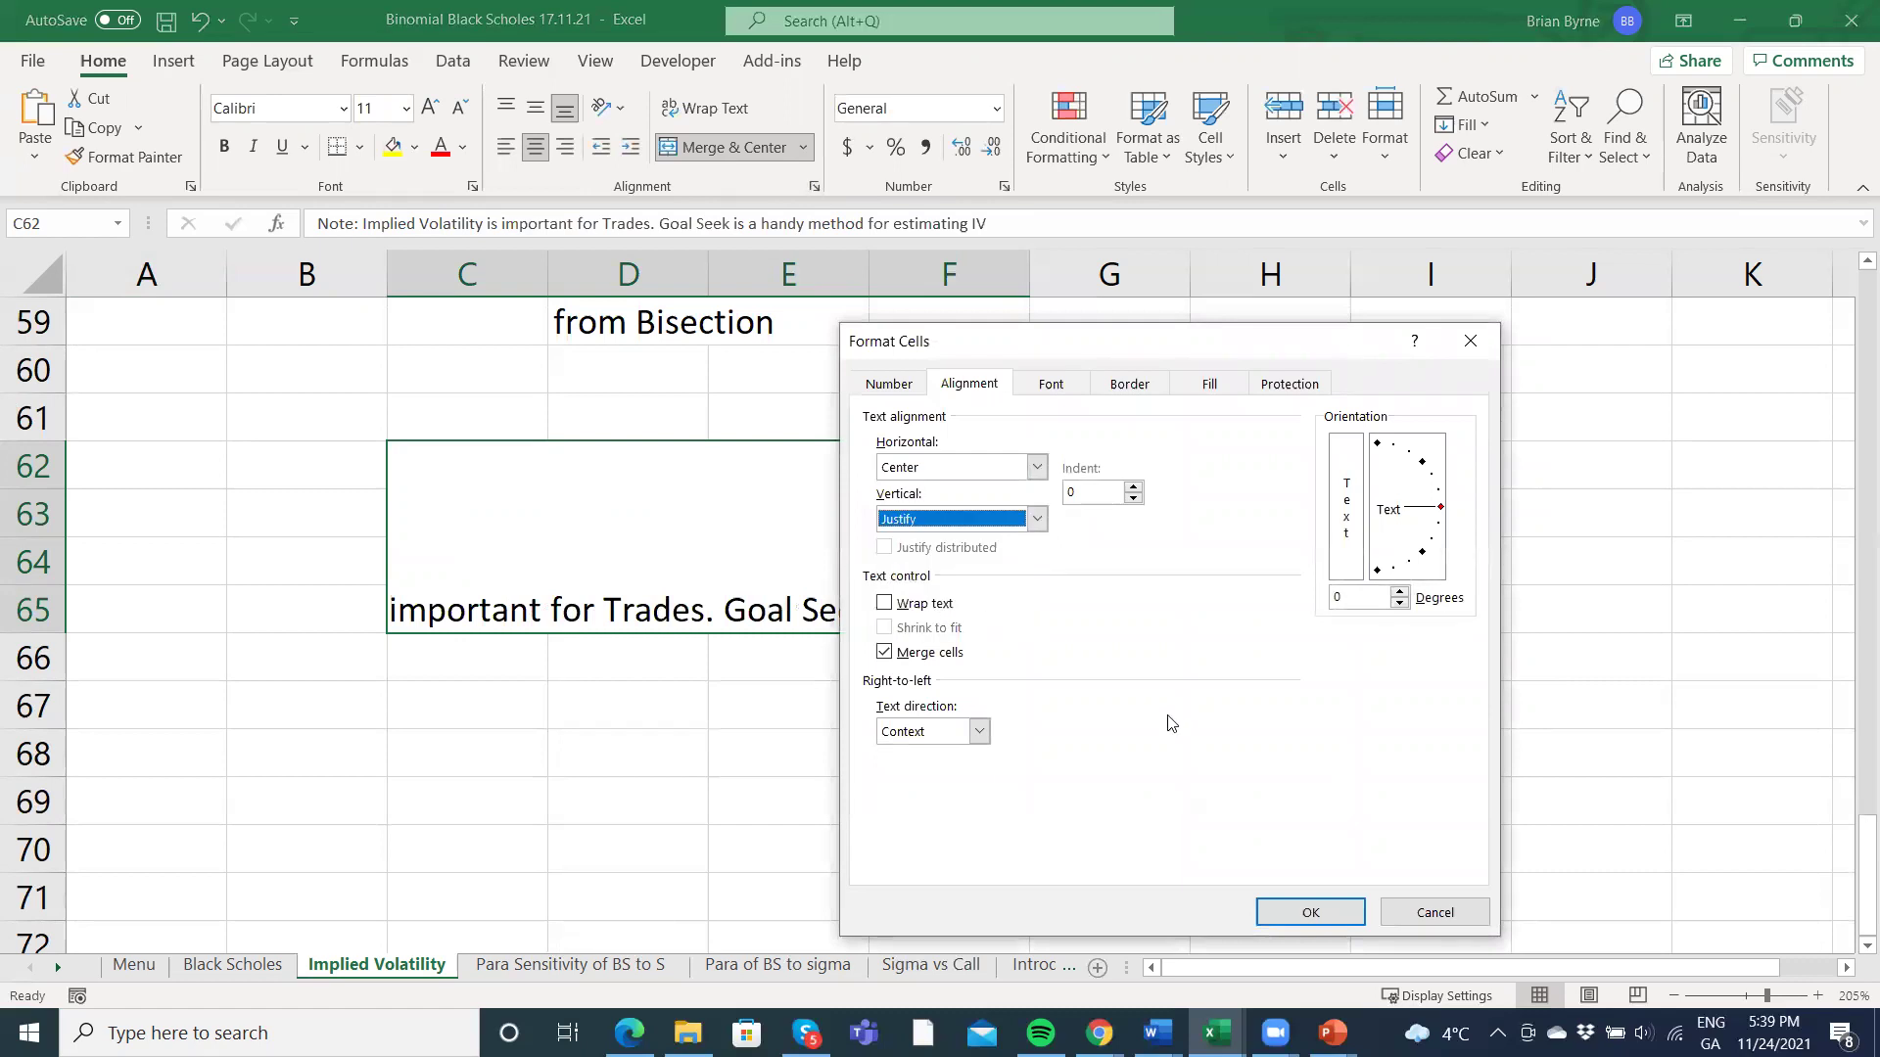
click(1289, 926)
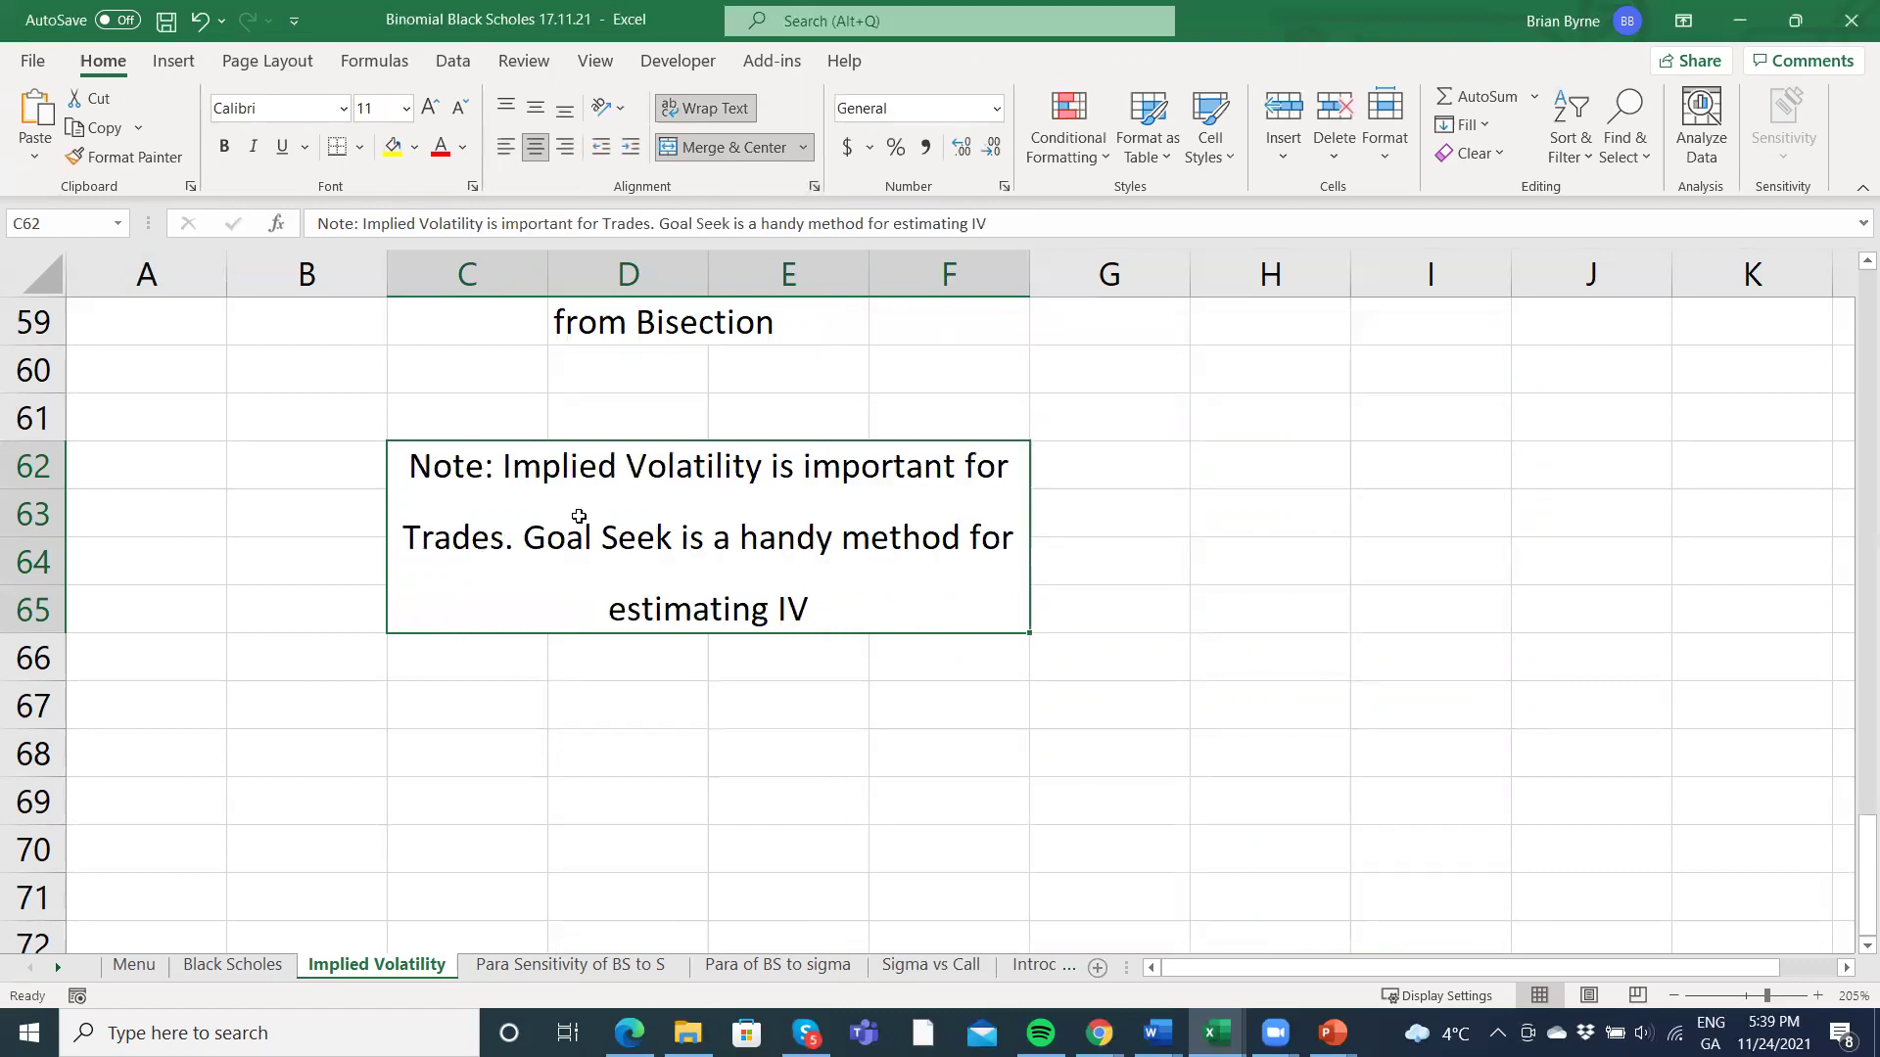
click(505, 147)
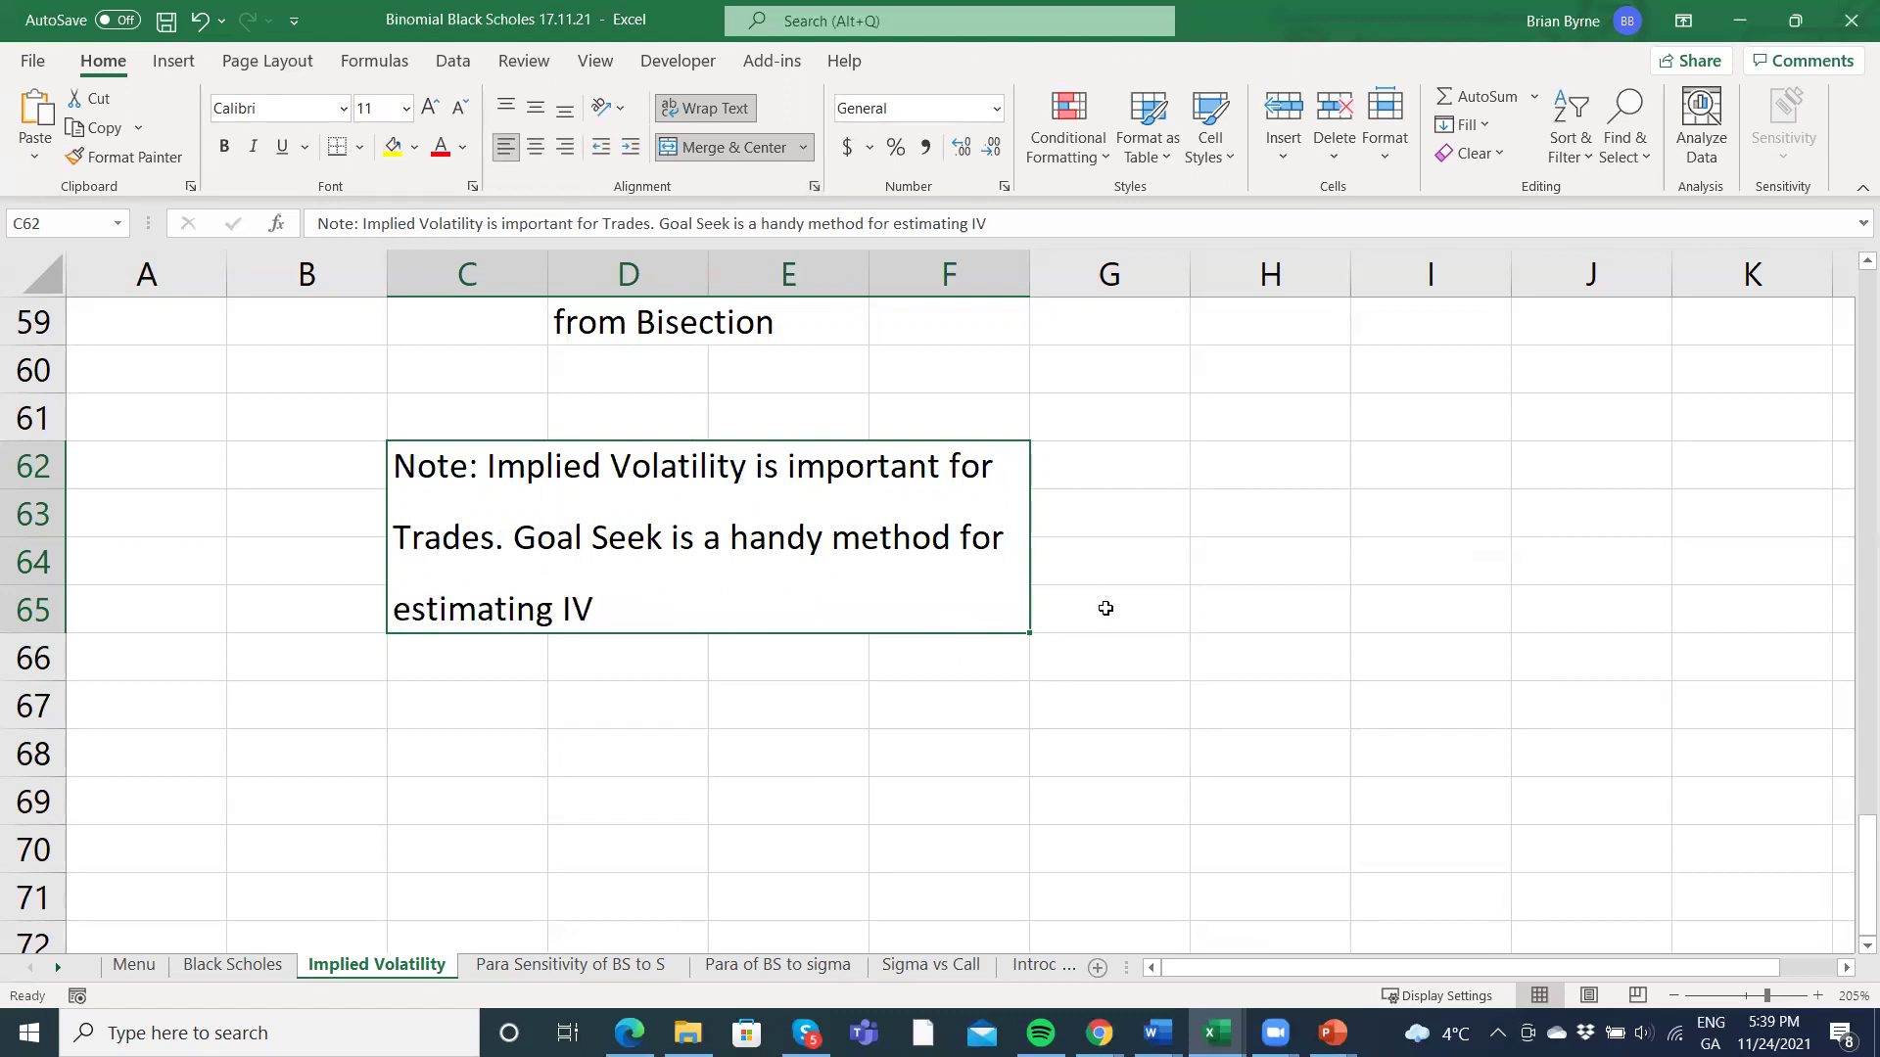
click(798, 729)
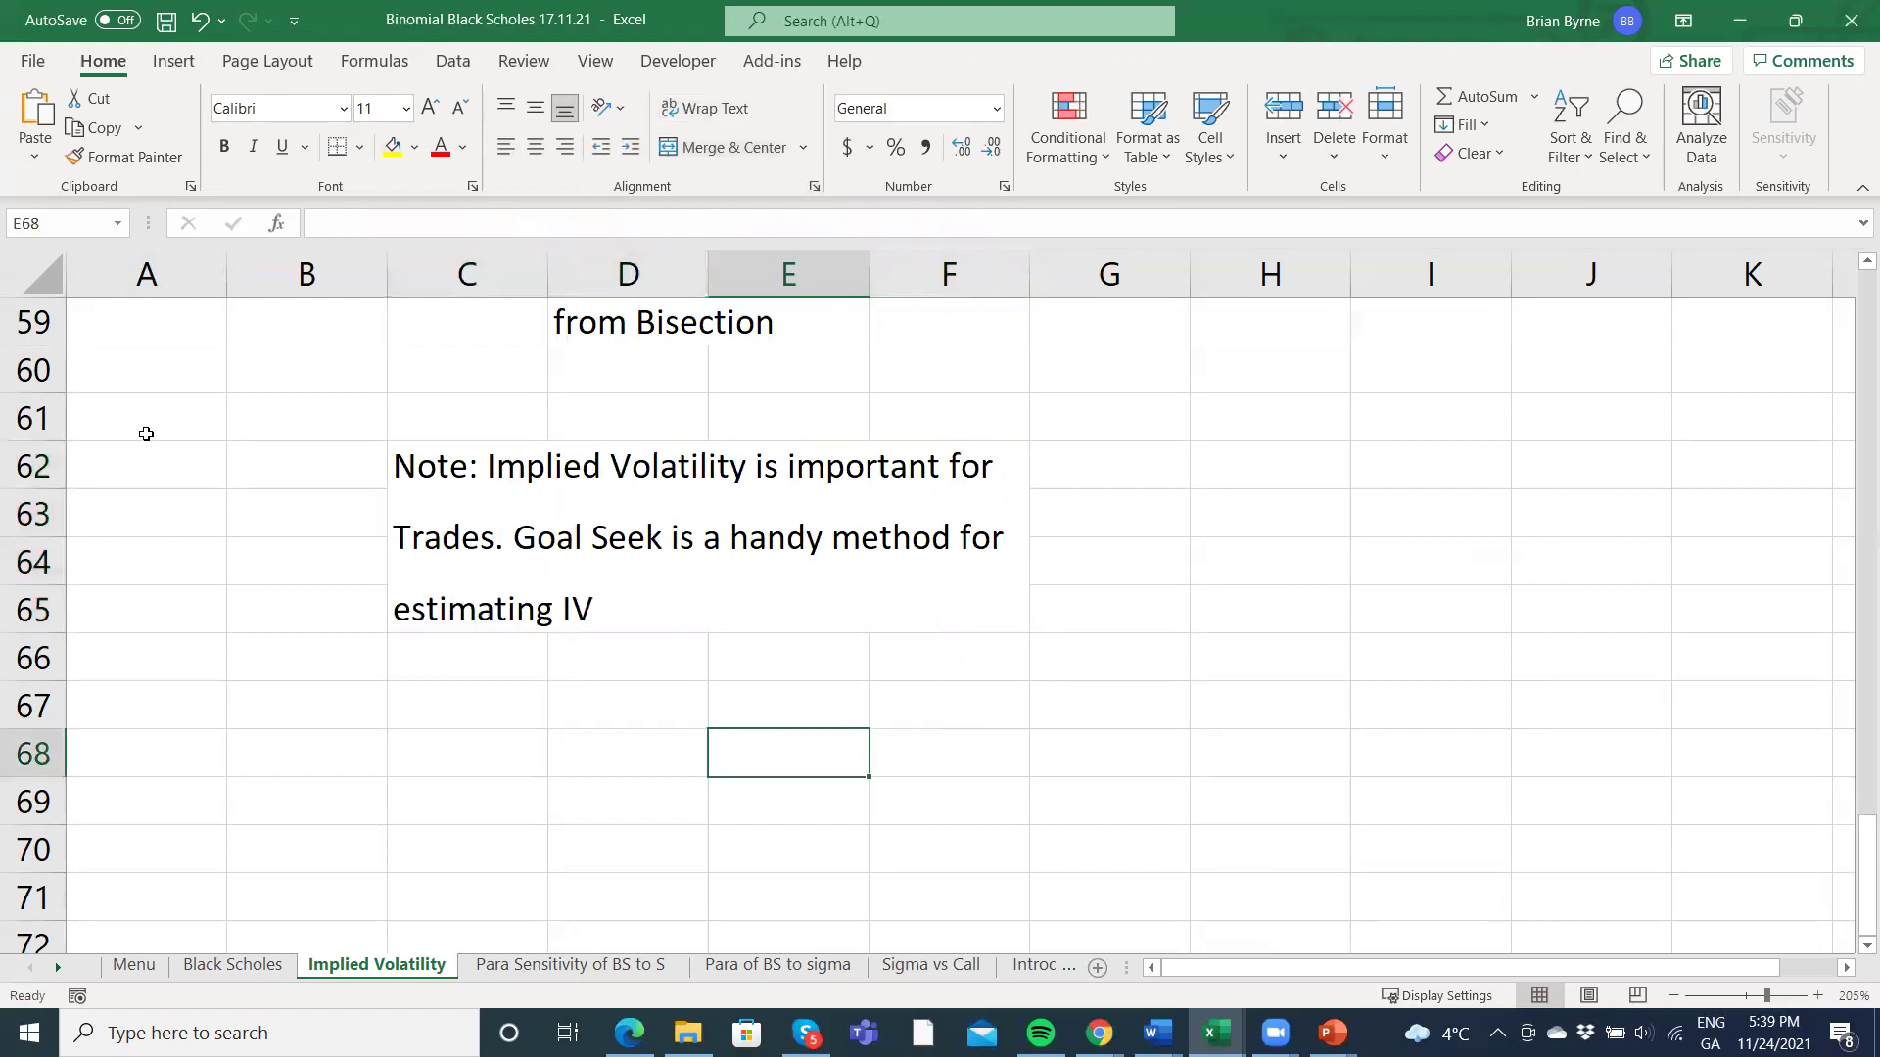
scroll(264, 467, up, 9)
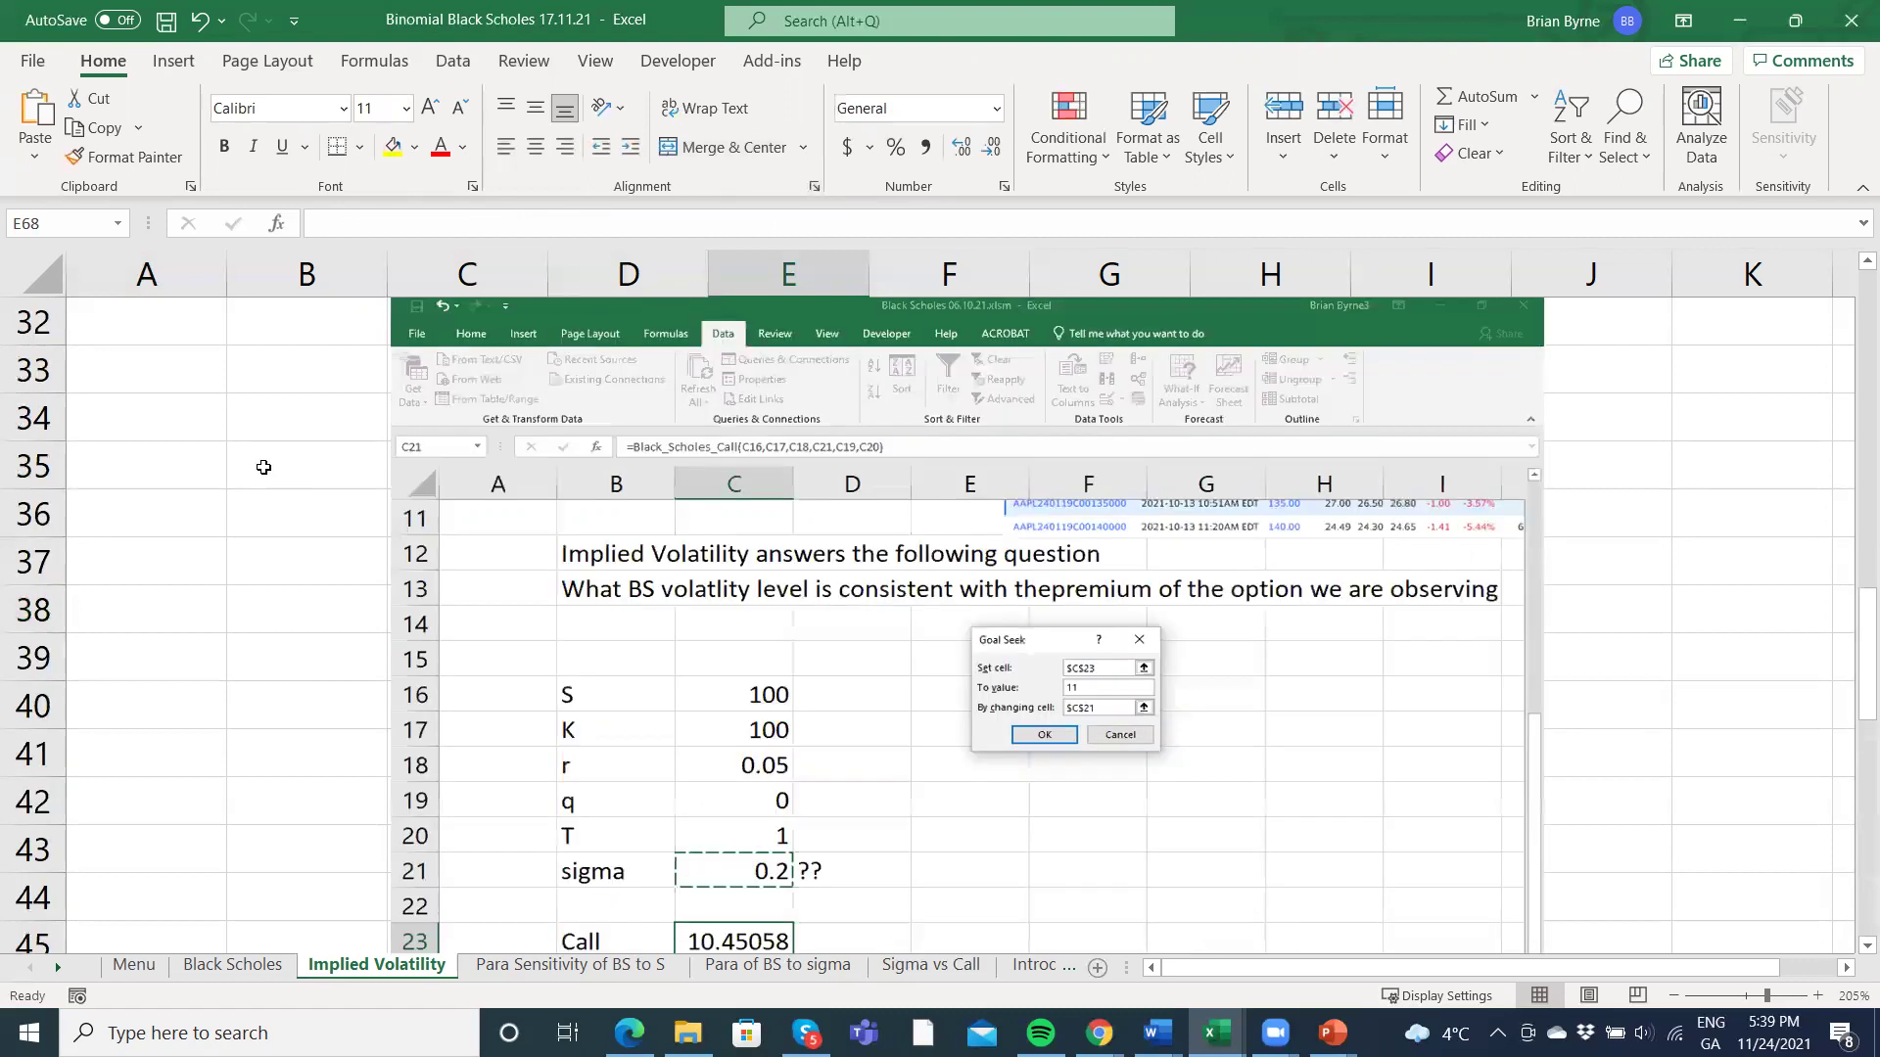
Insert a widened form-control button at cell A32 with the default macro.
click(122, 328)
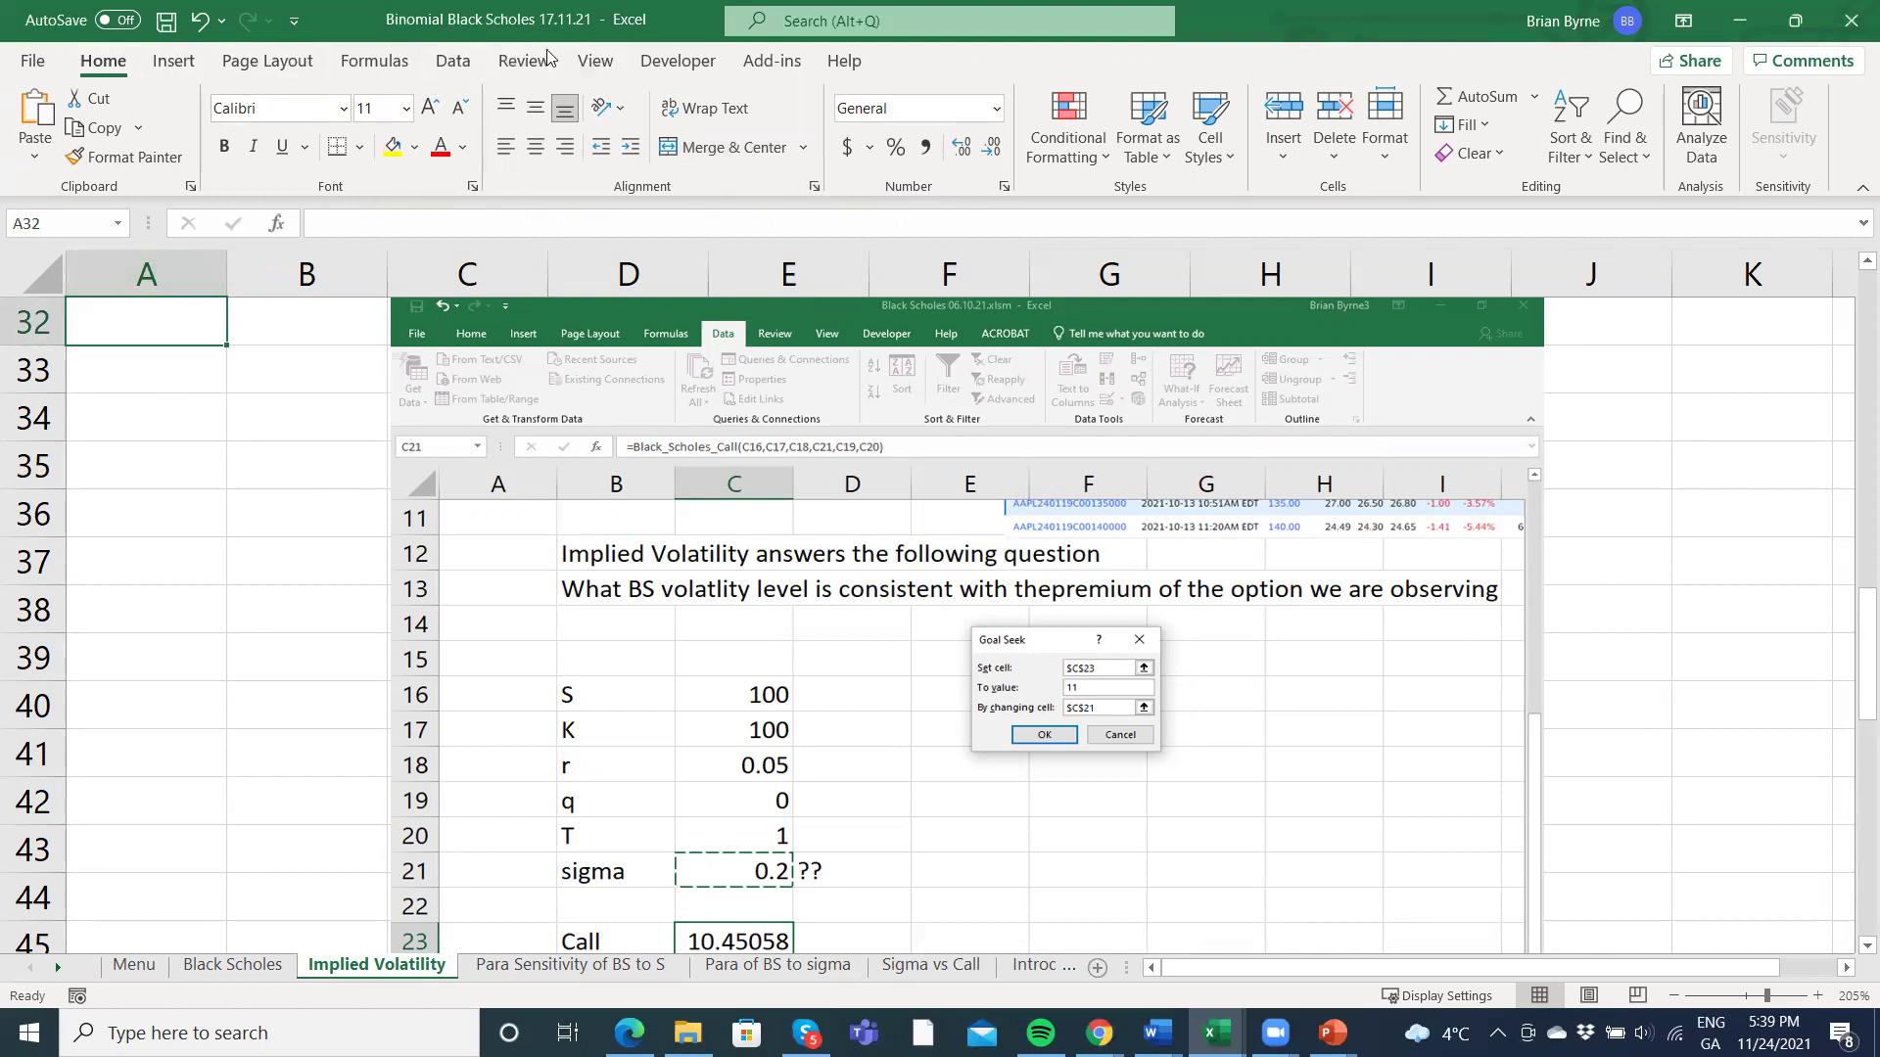
click(678, 61)
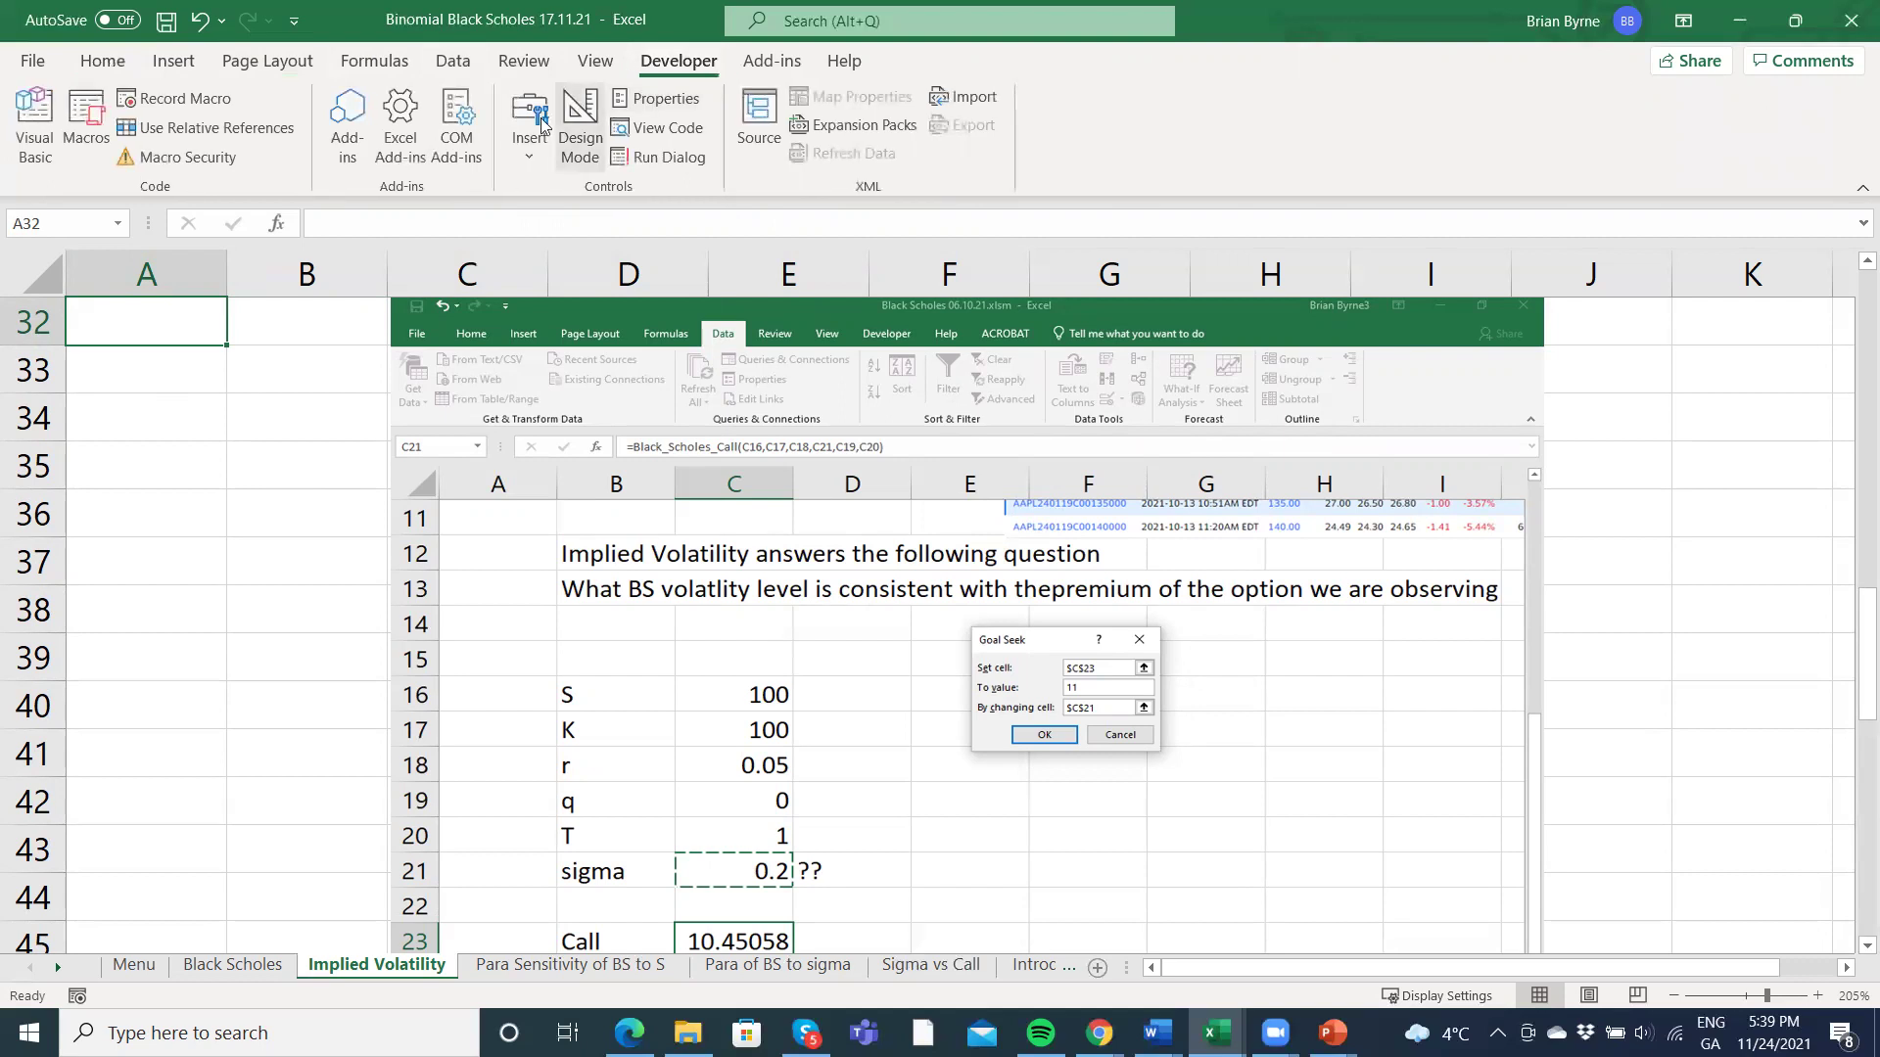
click(526, 146)
click(515, 219)
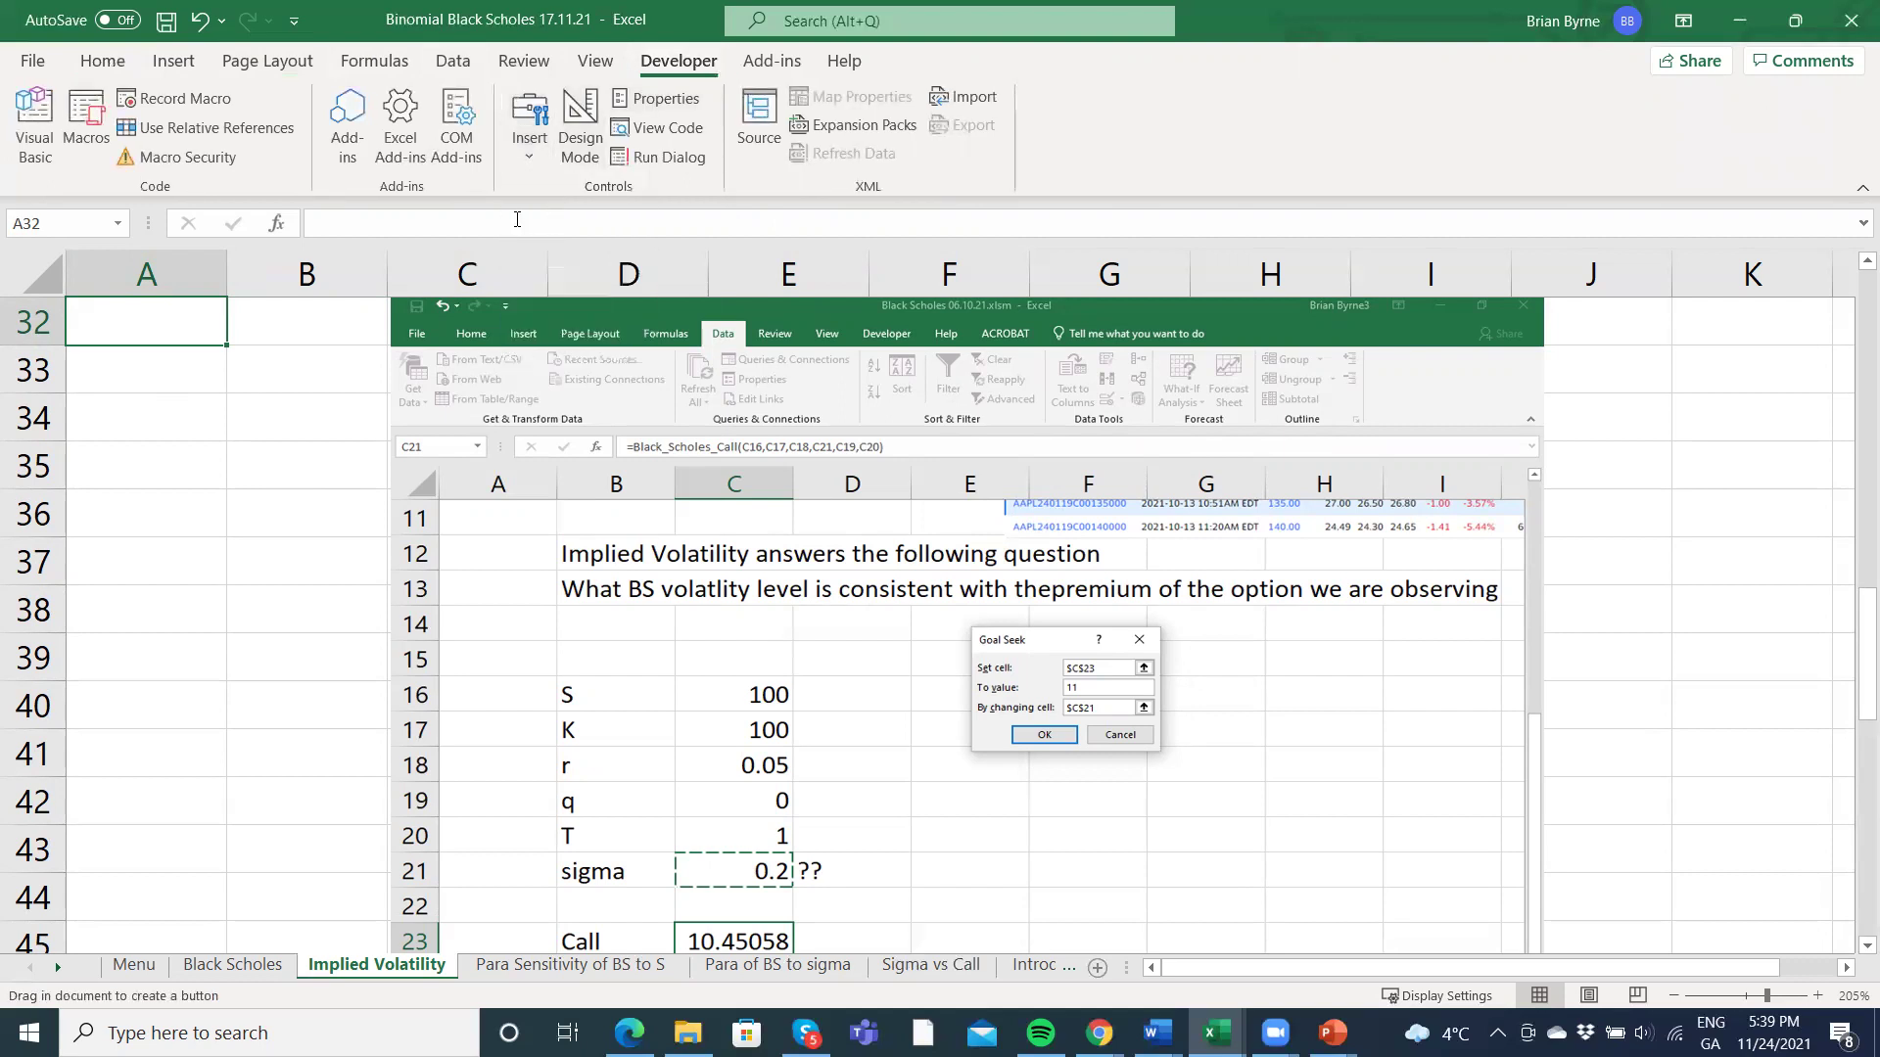
click(101, 318)
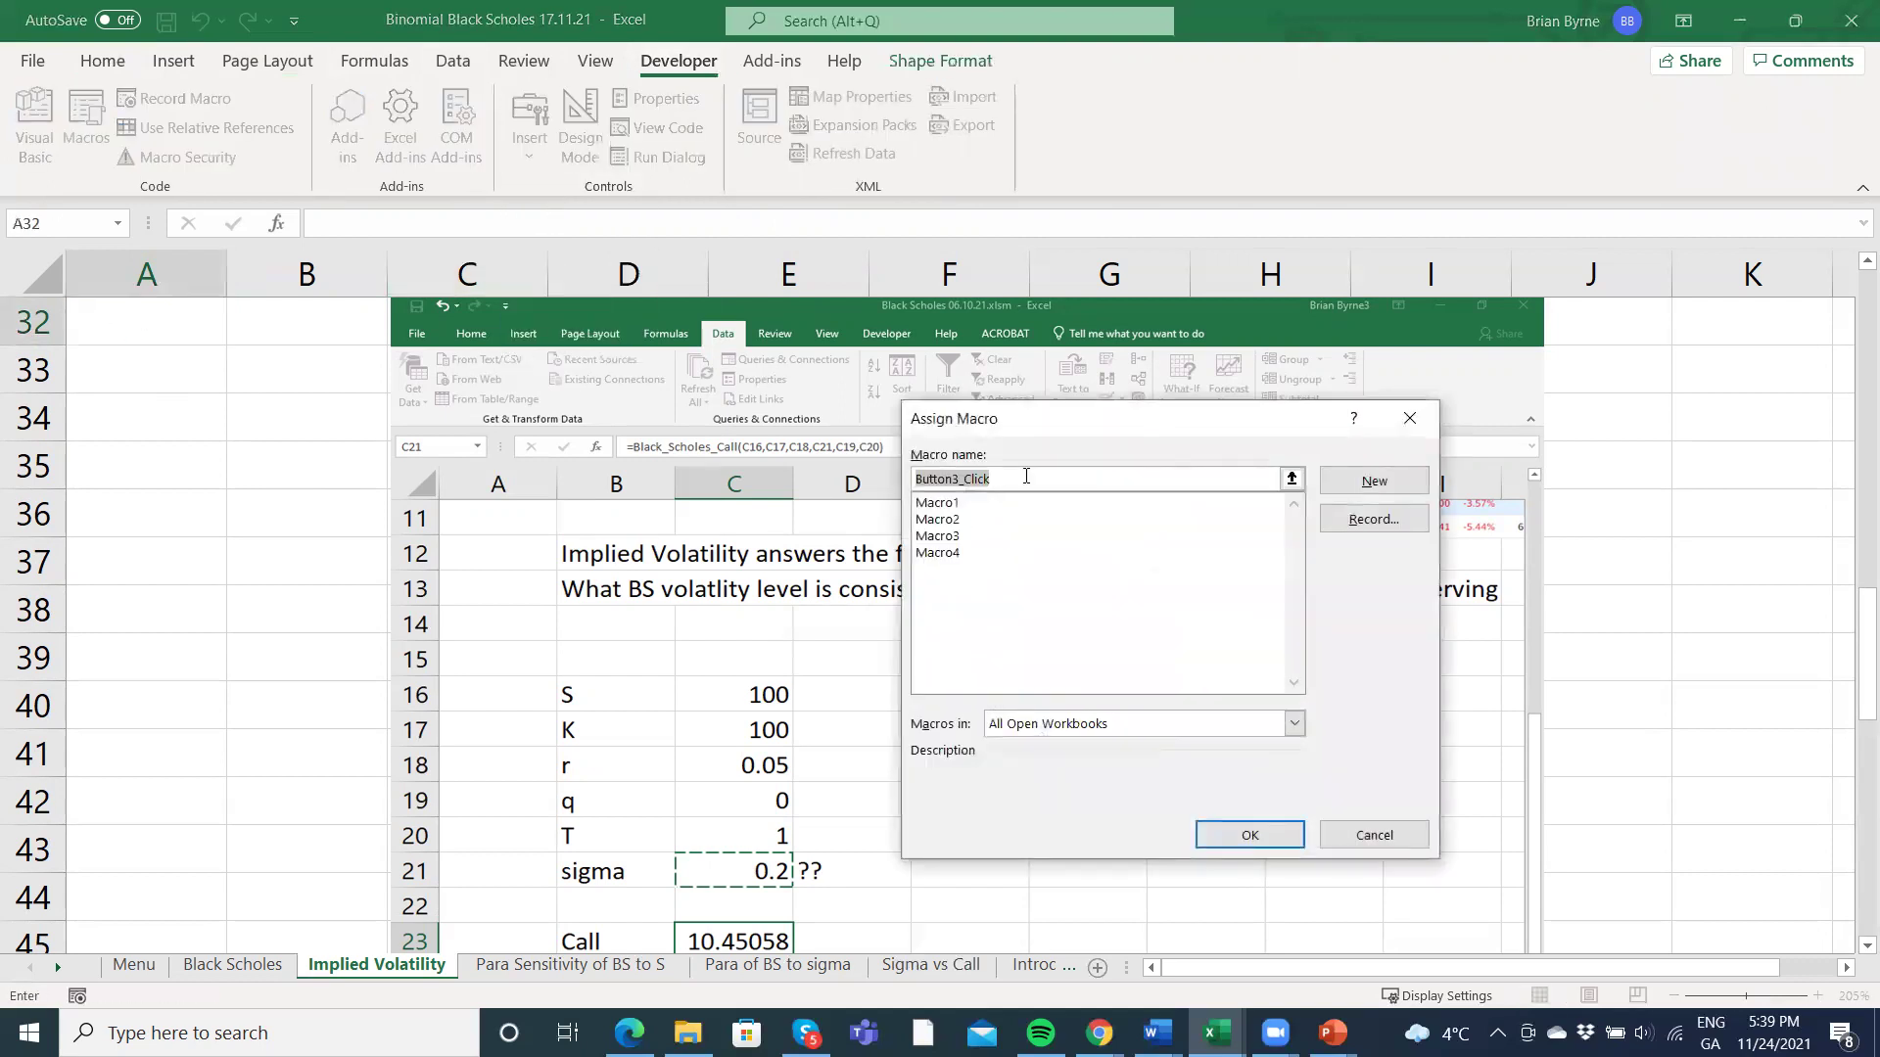
click(1250, 835)
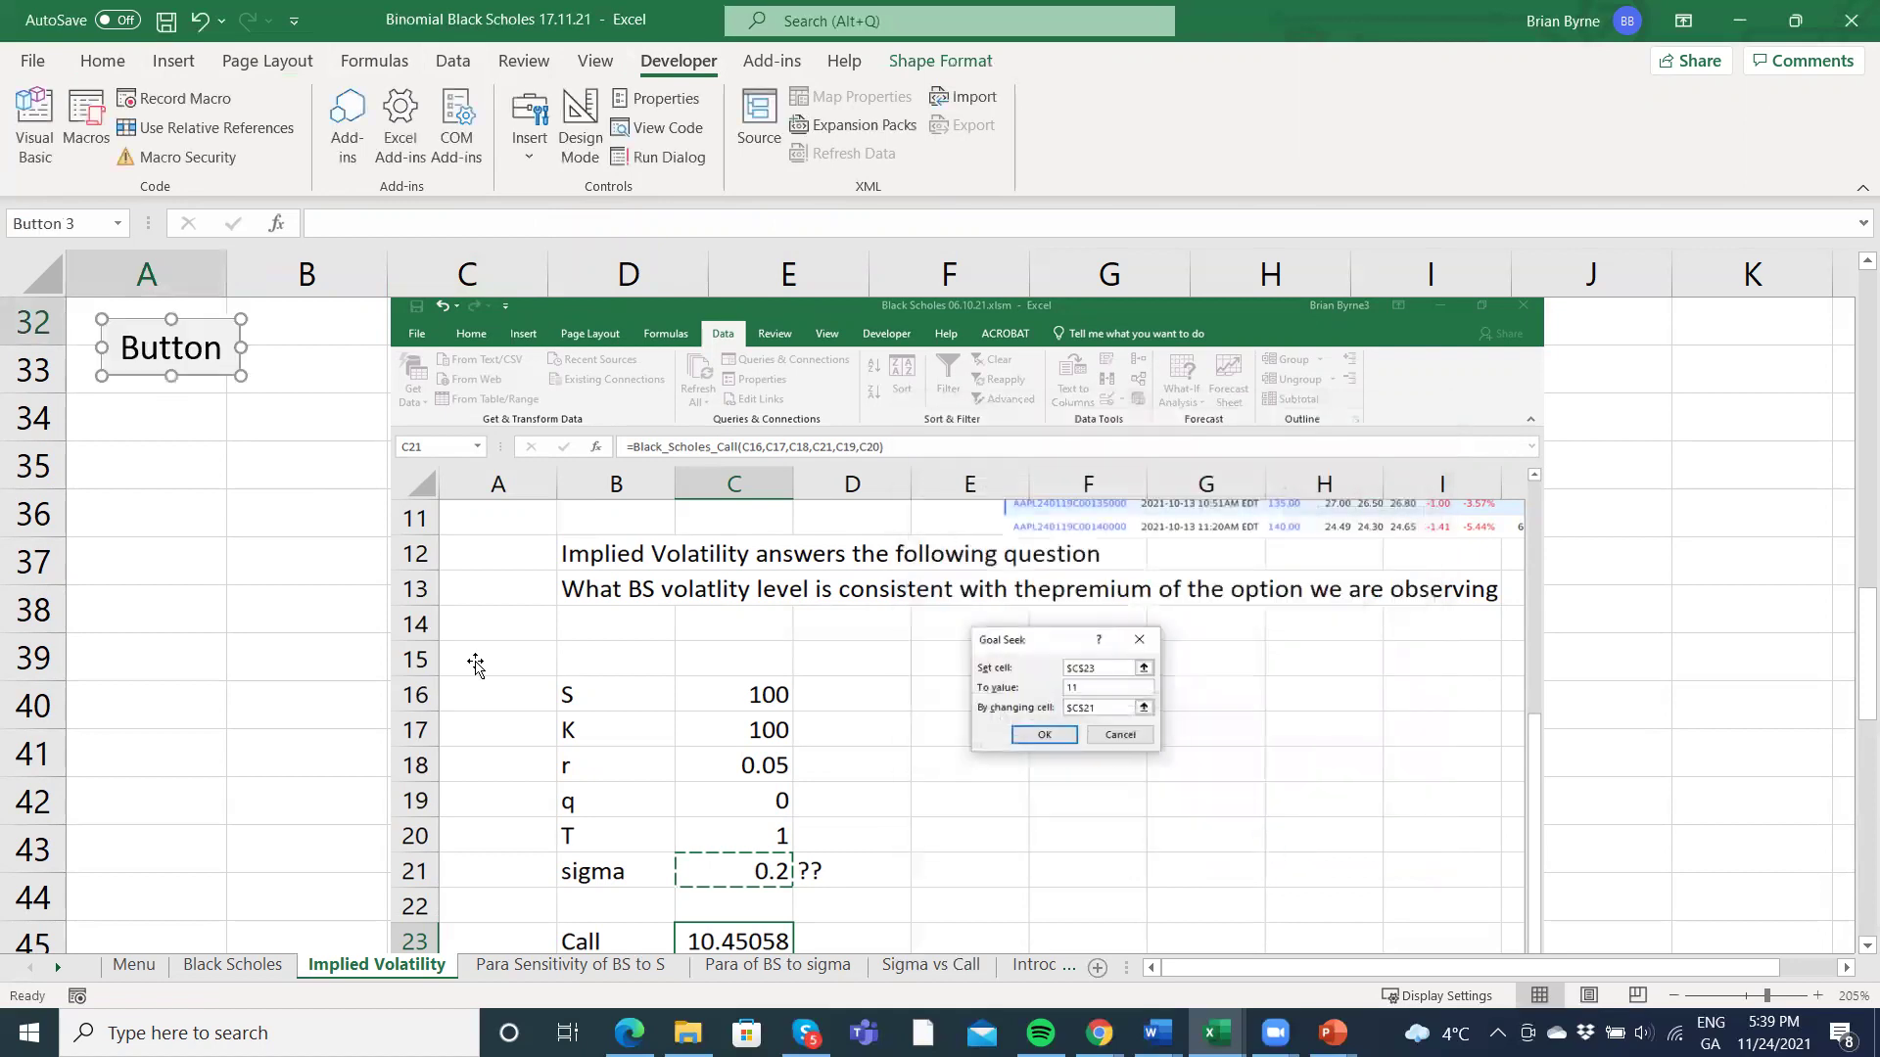
drag(239, 347, 362, 357)
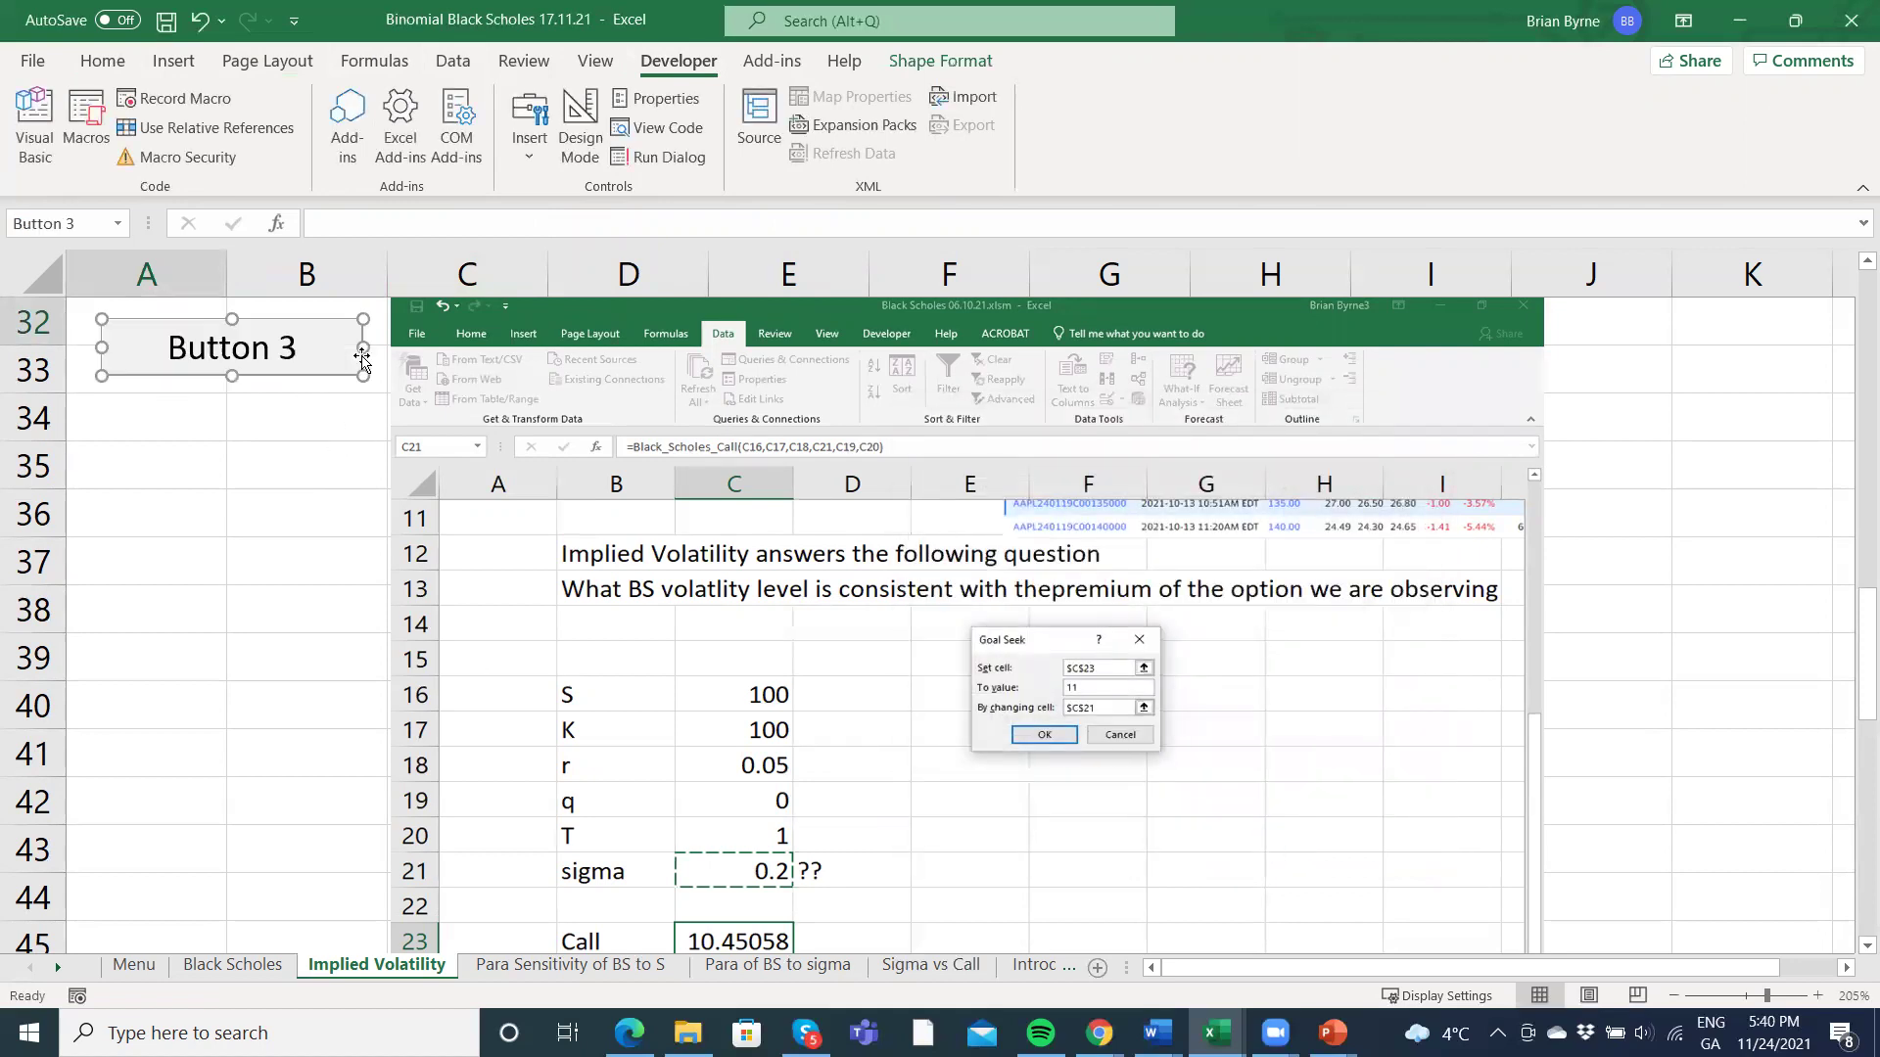
Replace the Button 3 caption with 'Note'.
click(294, 346)
key(Delete)
key(Delete)
key(Delete)
key(Delete)
key(Delete)
key(Delete)
key(Delete)
key(Delete)
text(Note on Goal See)
key(BackSpace)
key(BackSpace)
key(BackSpace)
key(BackSpace)
key(BackSpace)
key(BackSpace)
key(BackSpace)
key(BackSpace)
key(BackSpace)
key(BackSpace)
key(BackSpace)
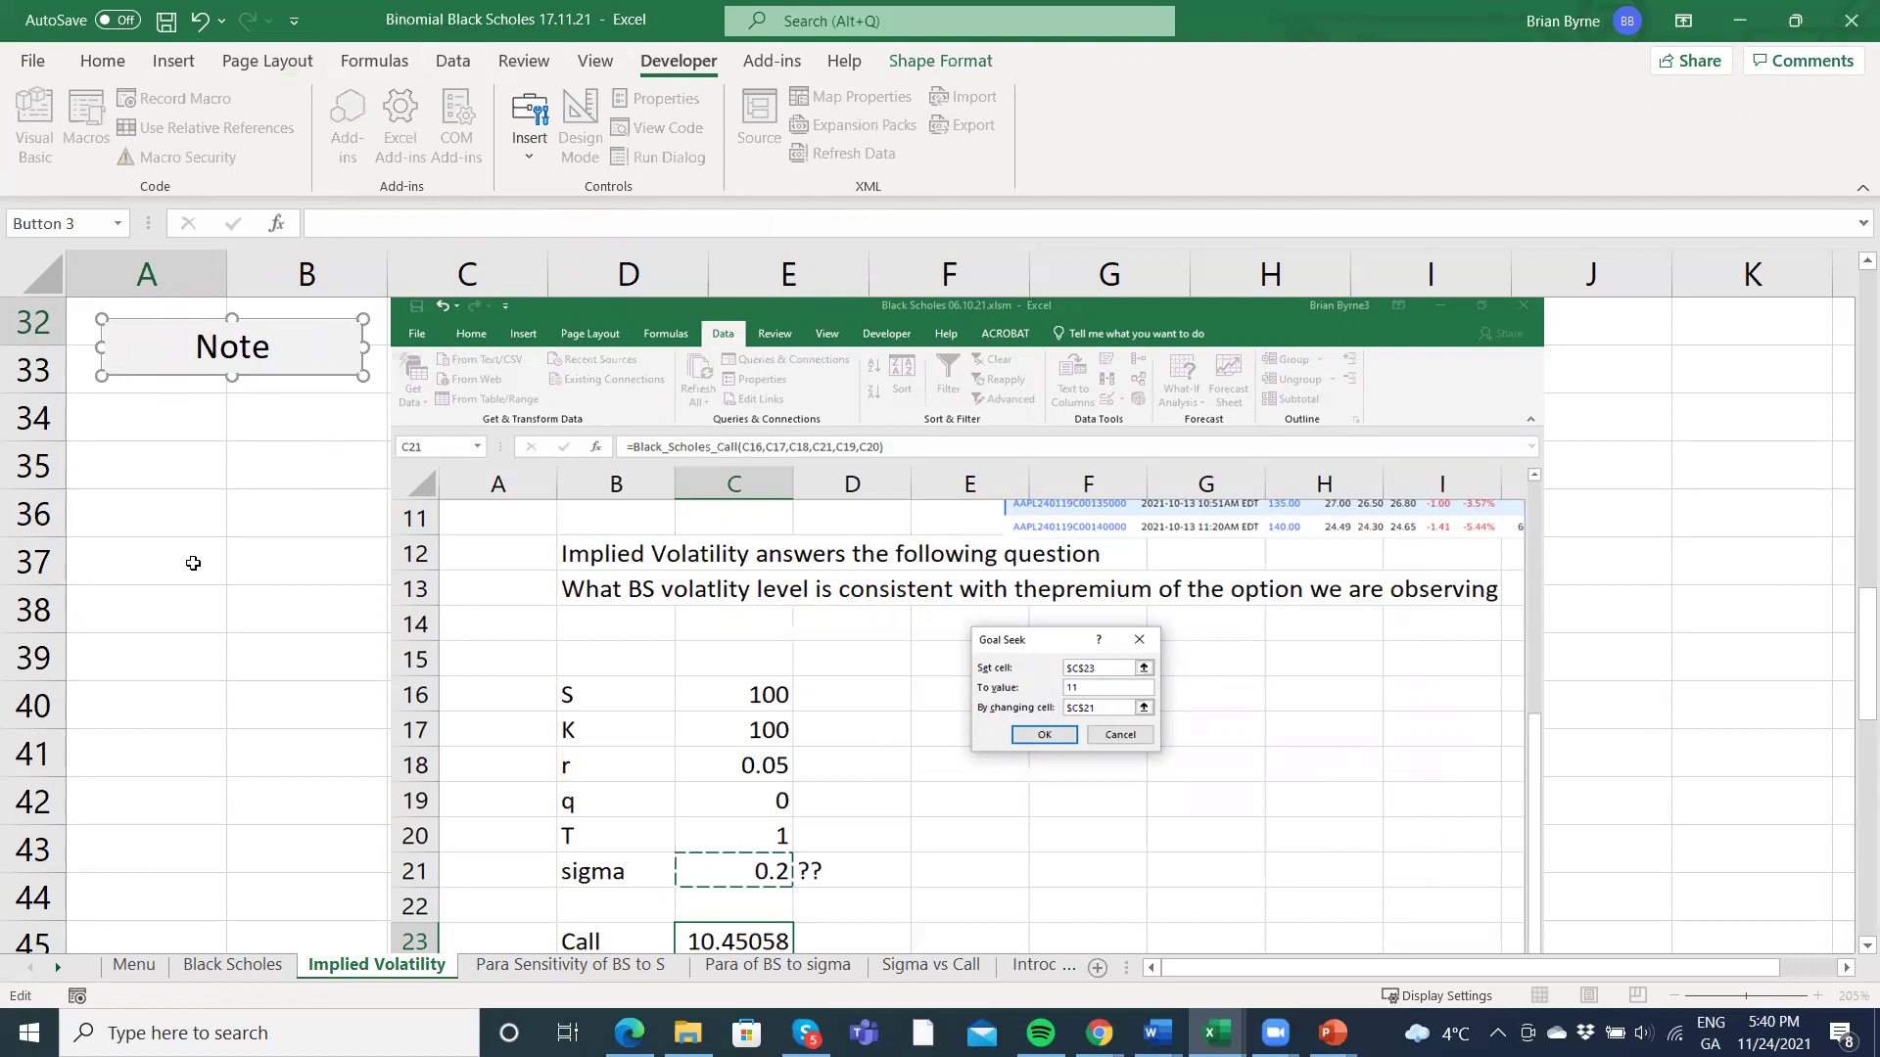
click(193, 563)
Test the Note button twice, dismissing the macro-cannot-run error each time.
click(270, 358)
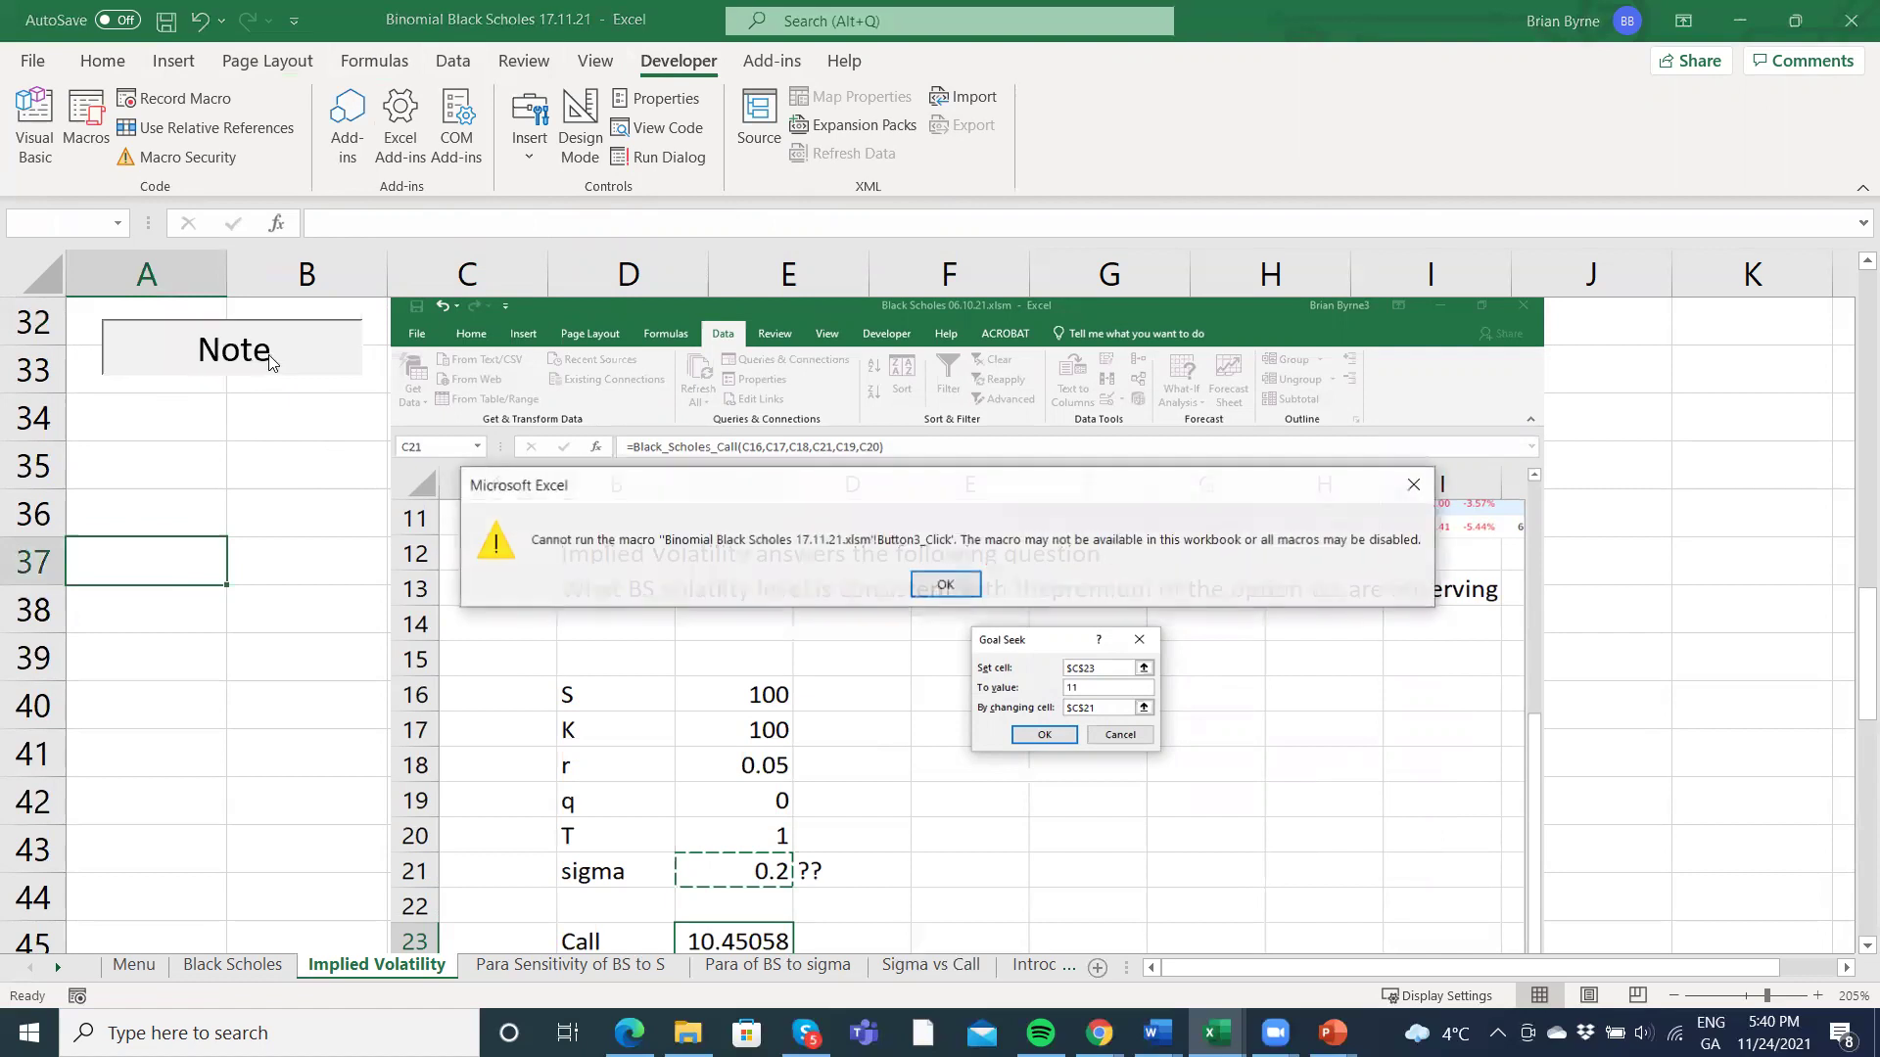
click(919, 589)
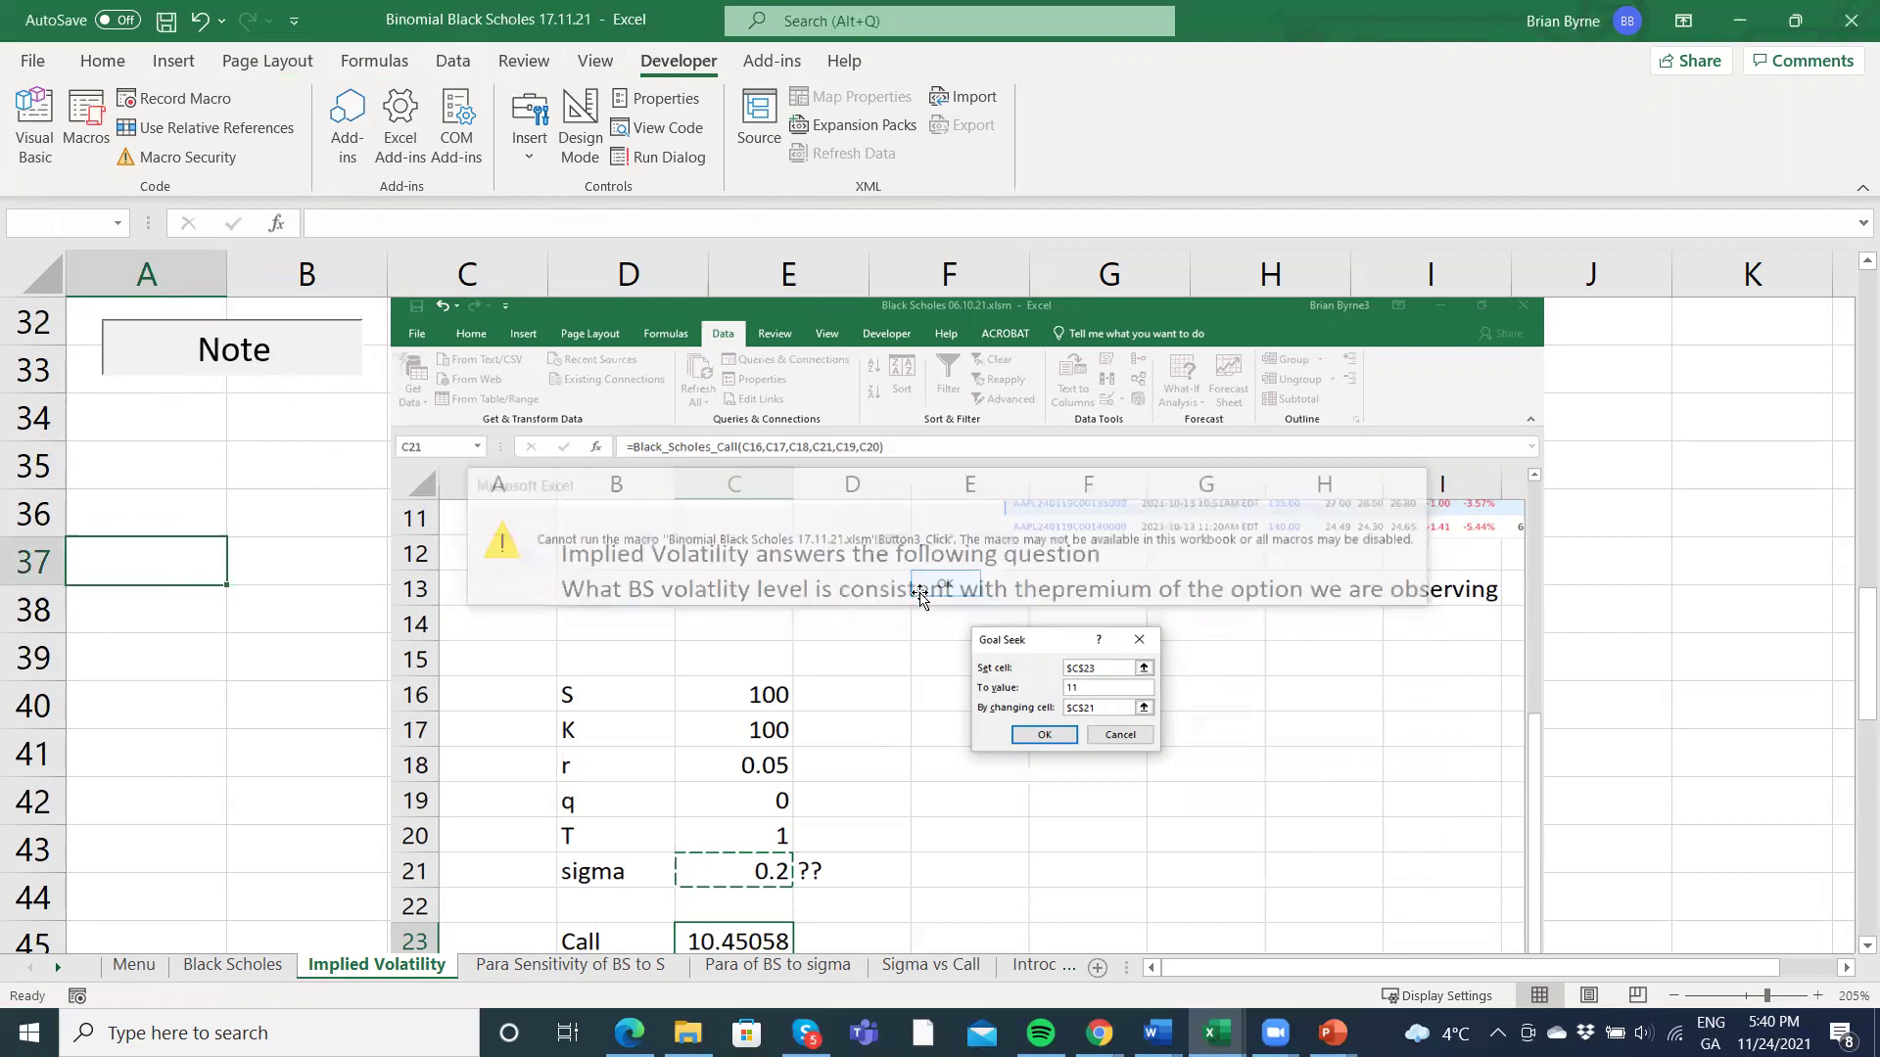
click(327, 502)
click(181, 359)
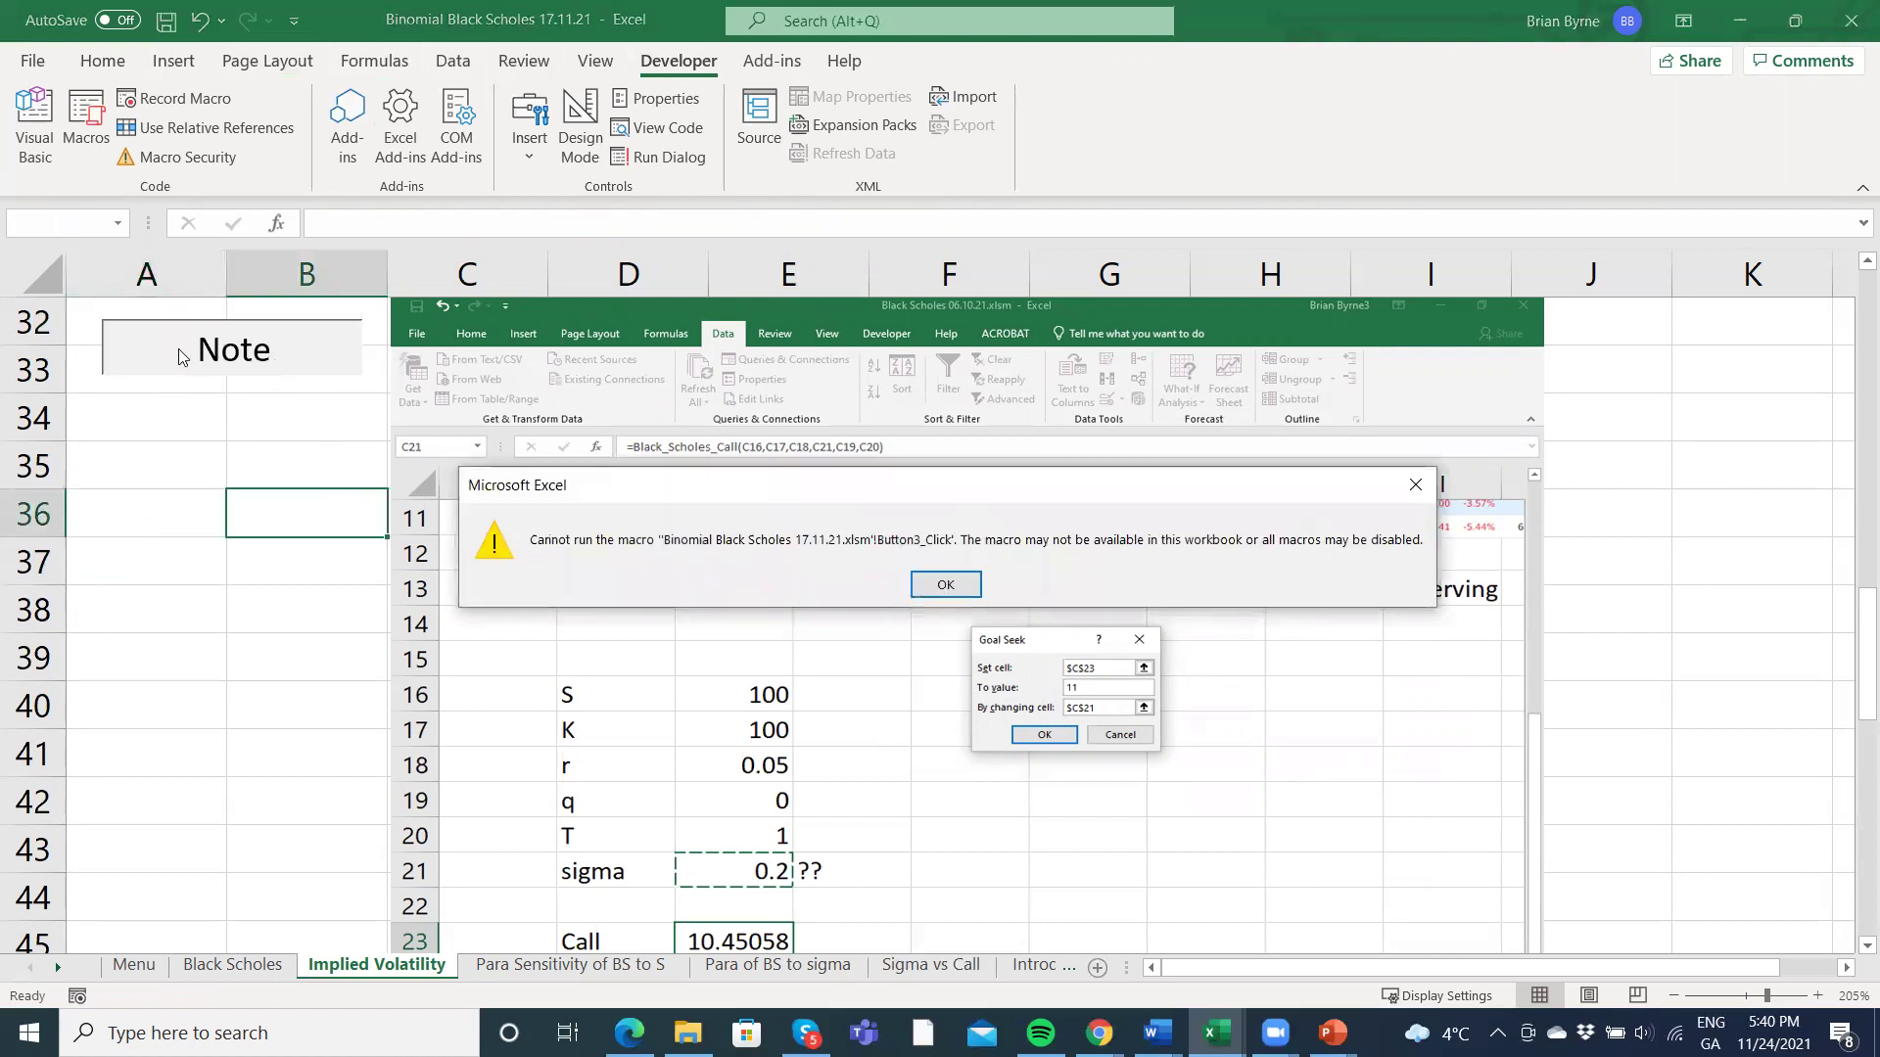
click(946, 584)
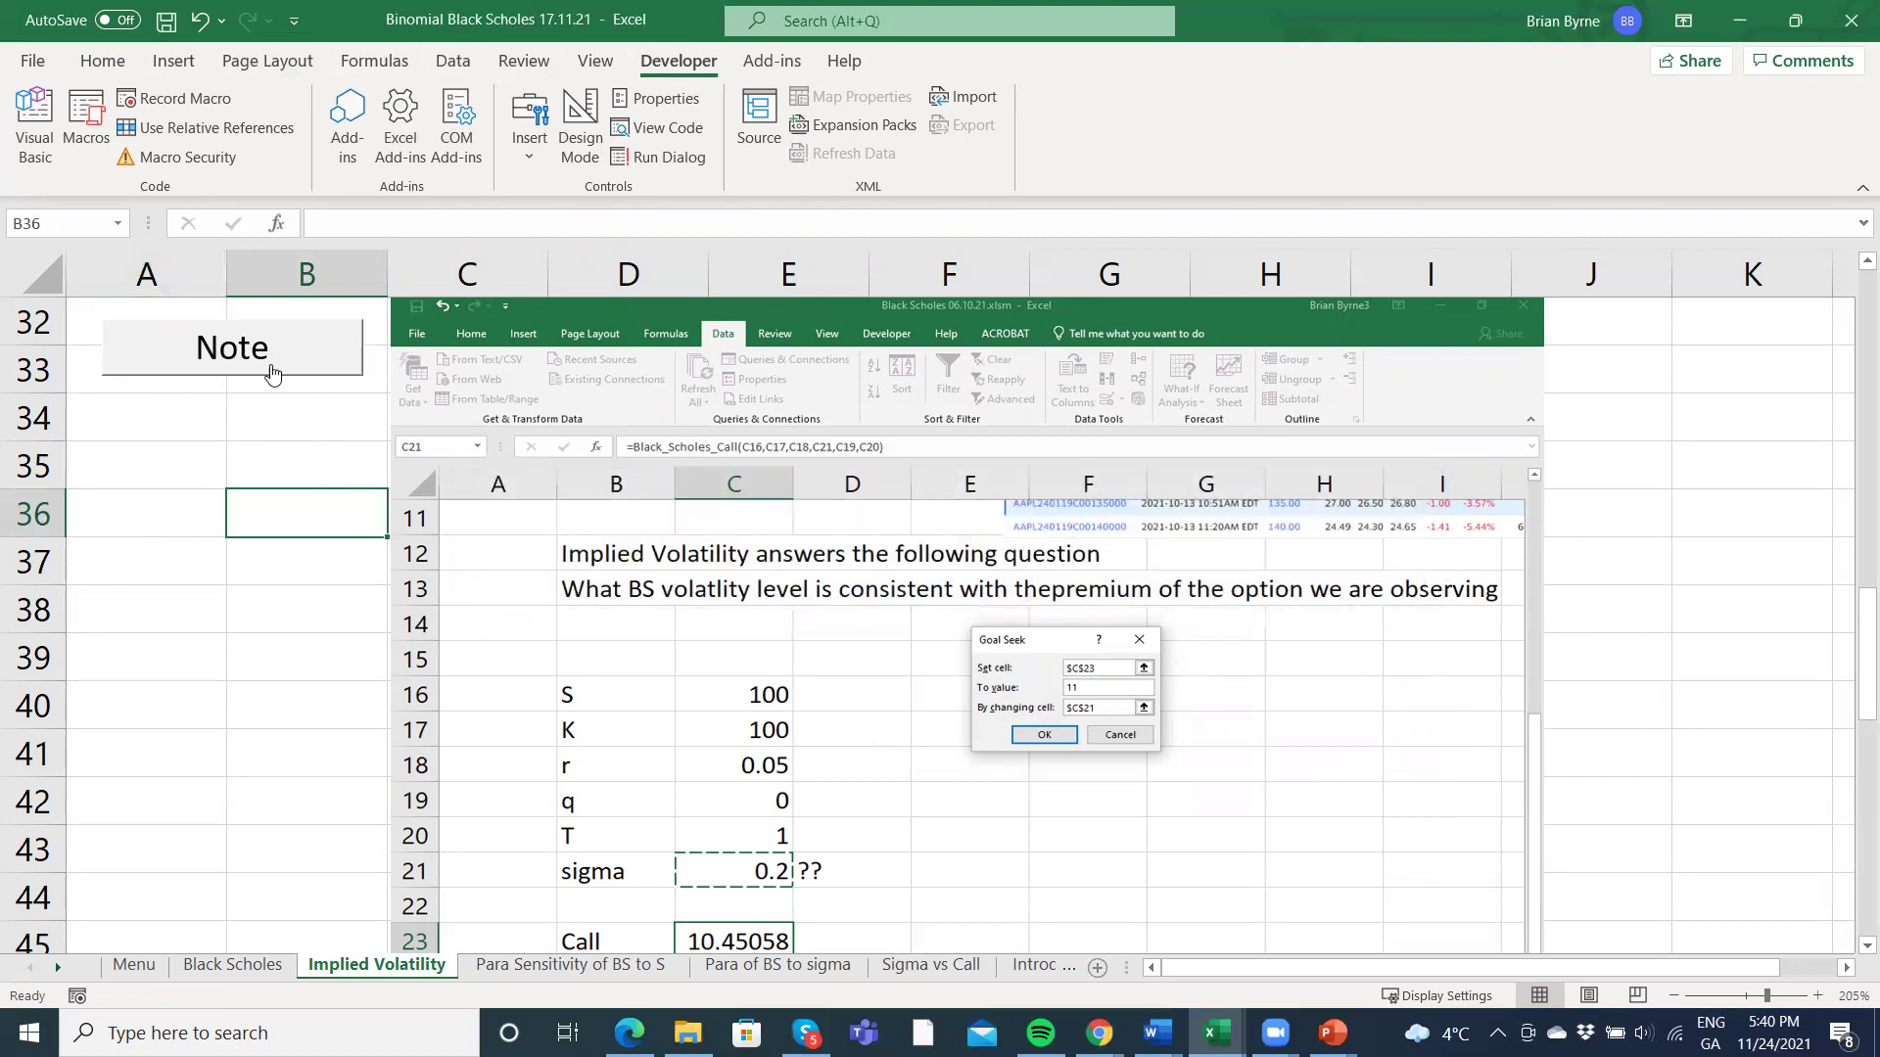
Resize the Note button so it exactly fills cells A32–B33.
ctrl+click(215, 355)
right_click(214, 354)
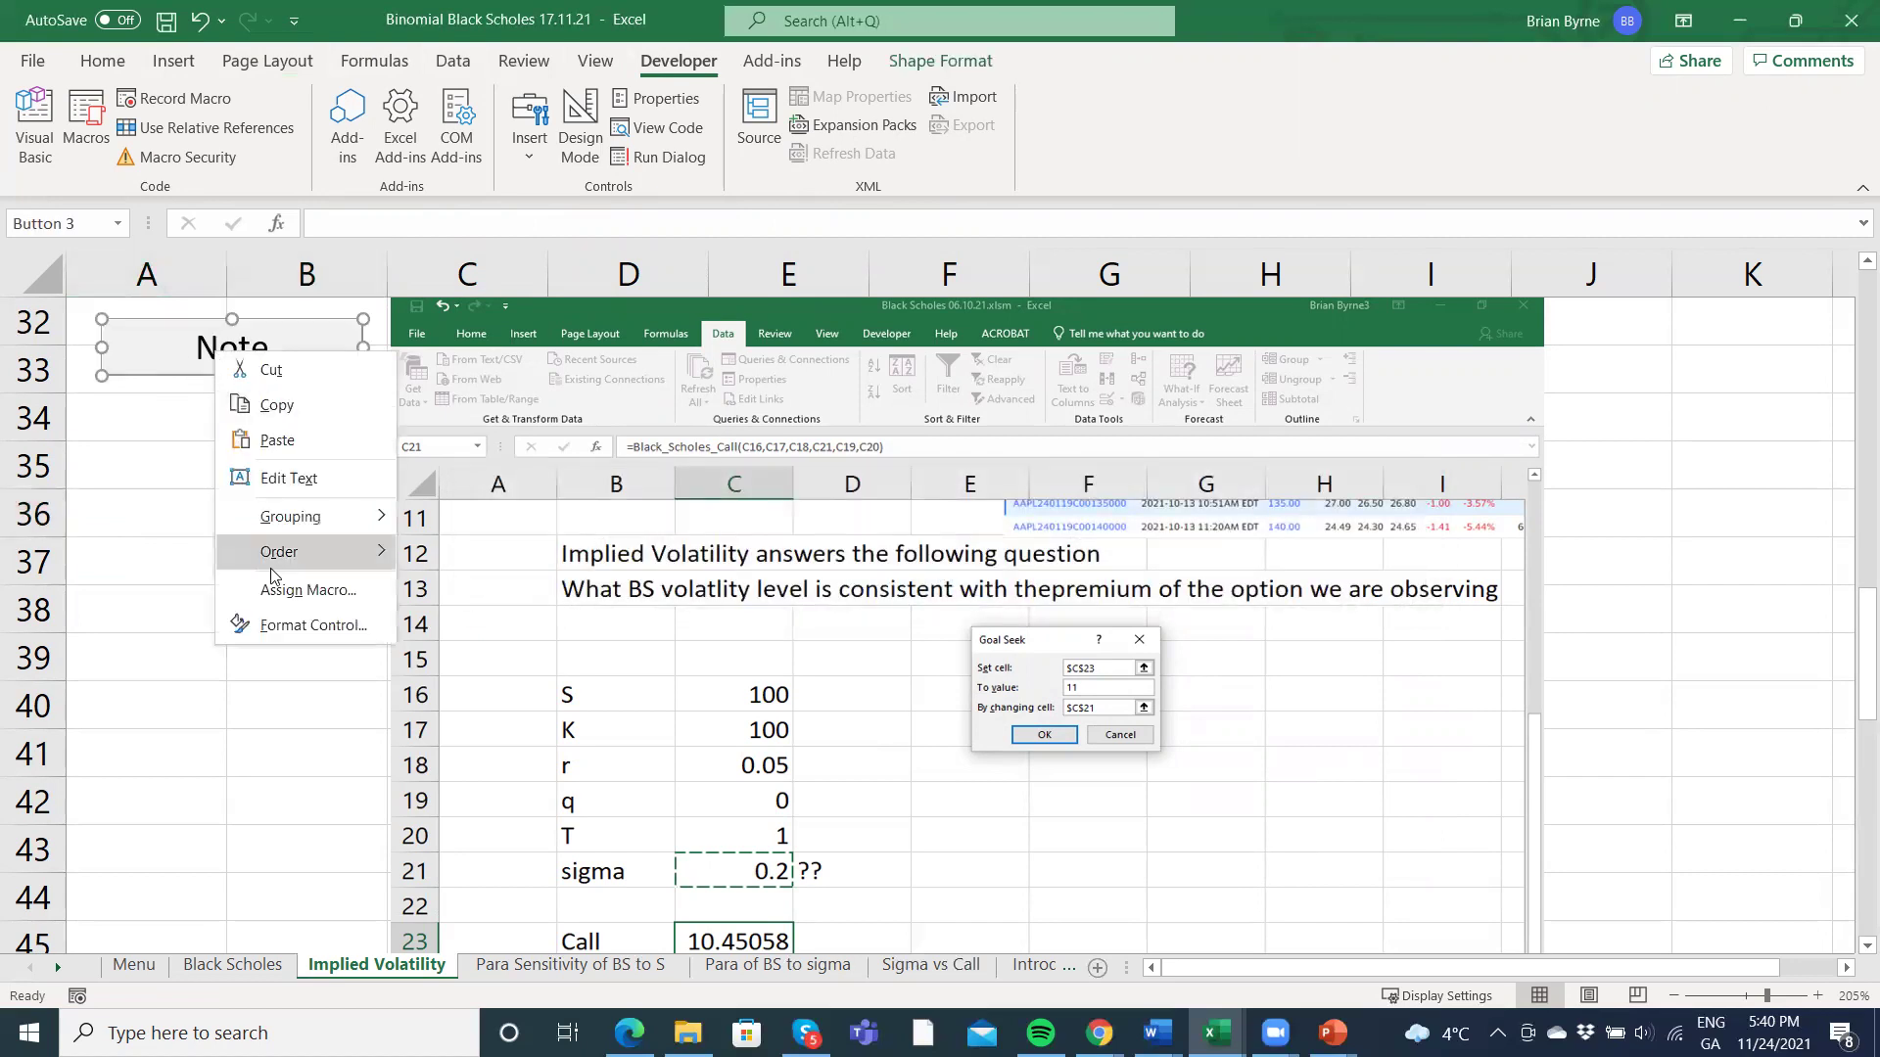
click(290, 629)
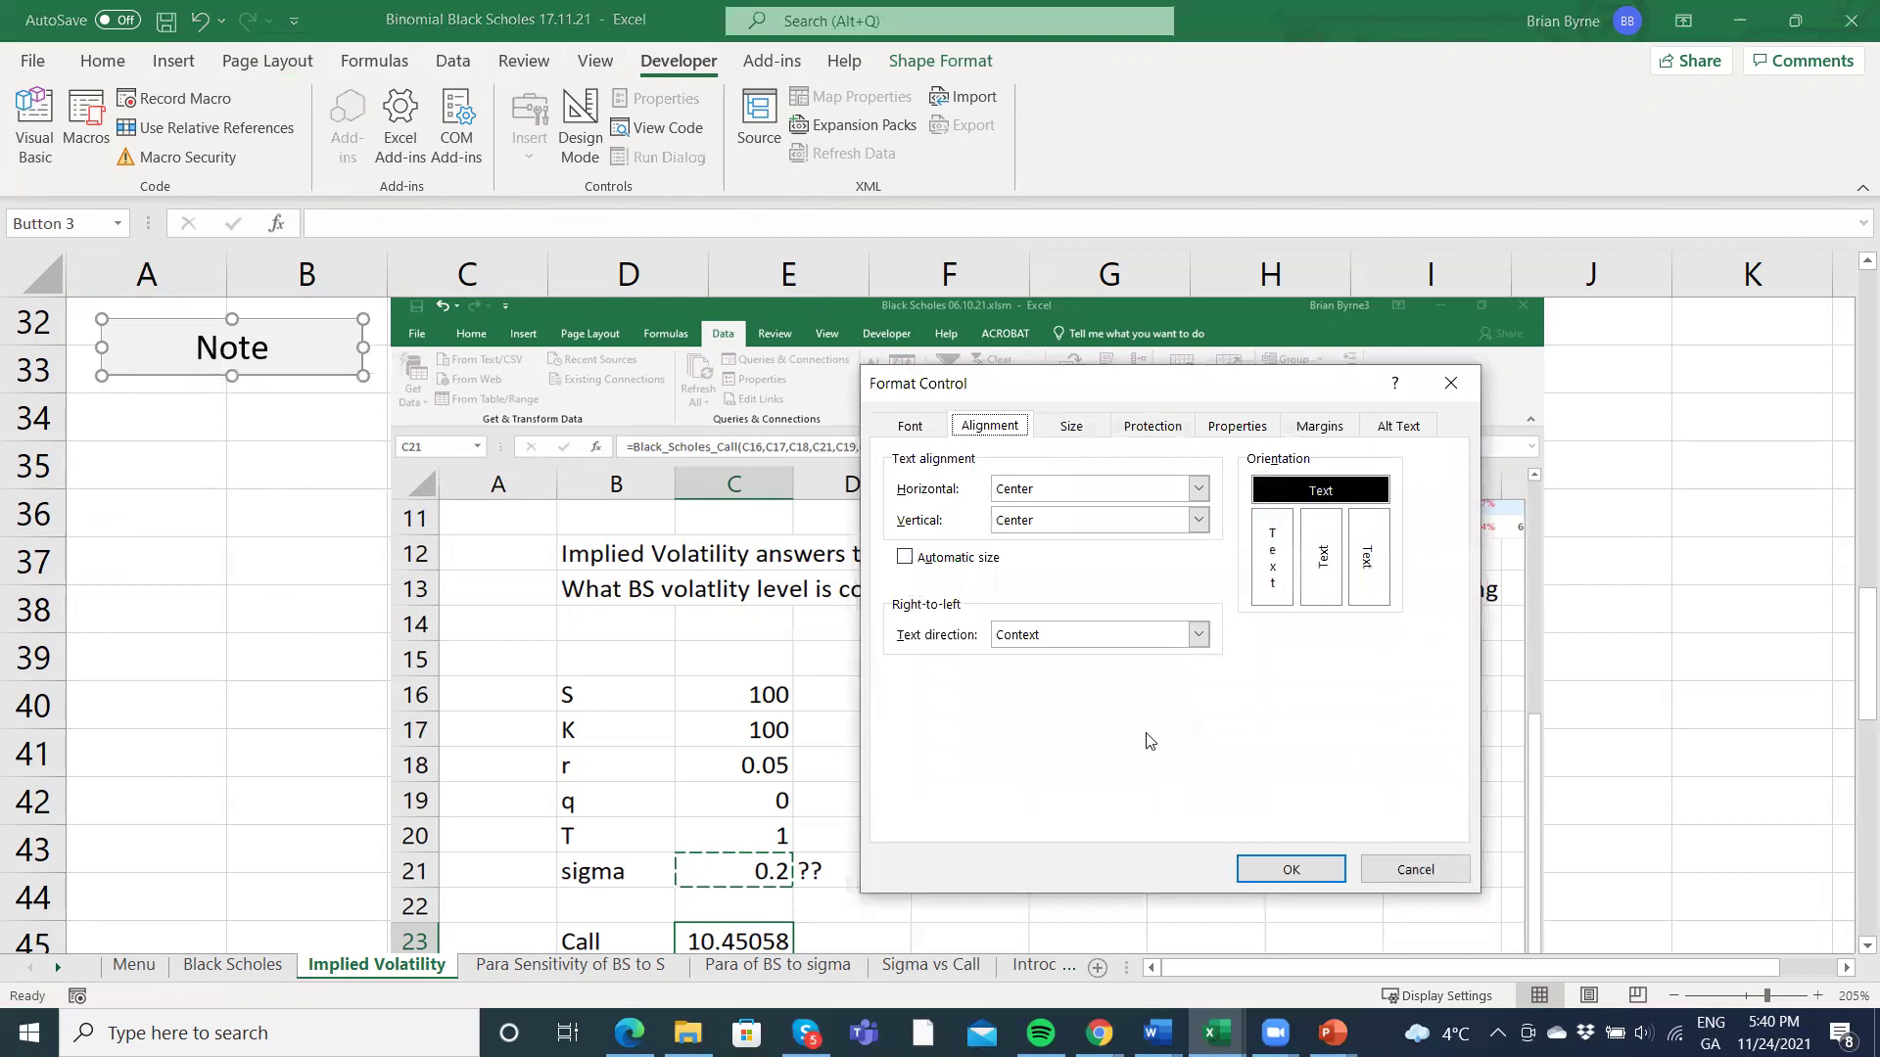
click(1292, 870)
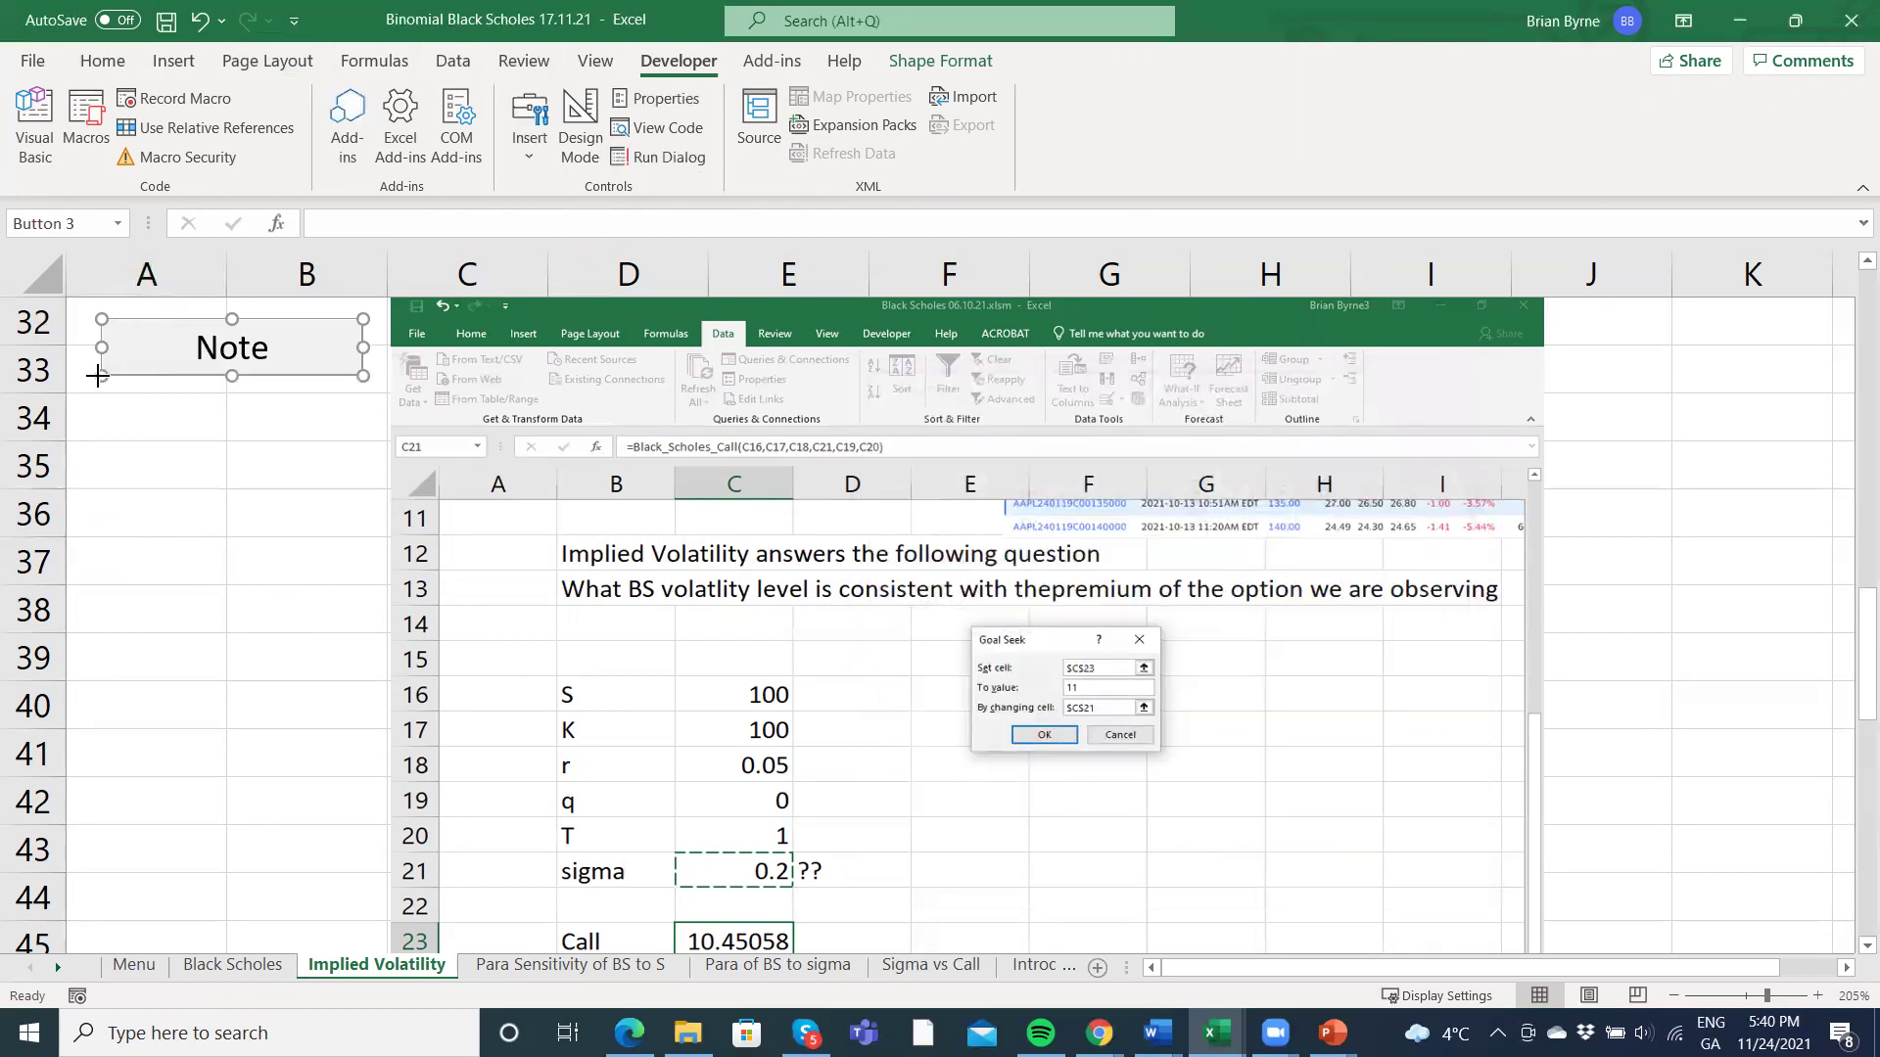
drag(102, 376, 72, 382)
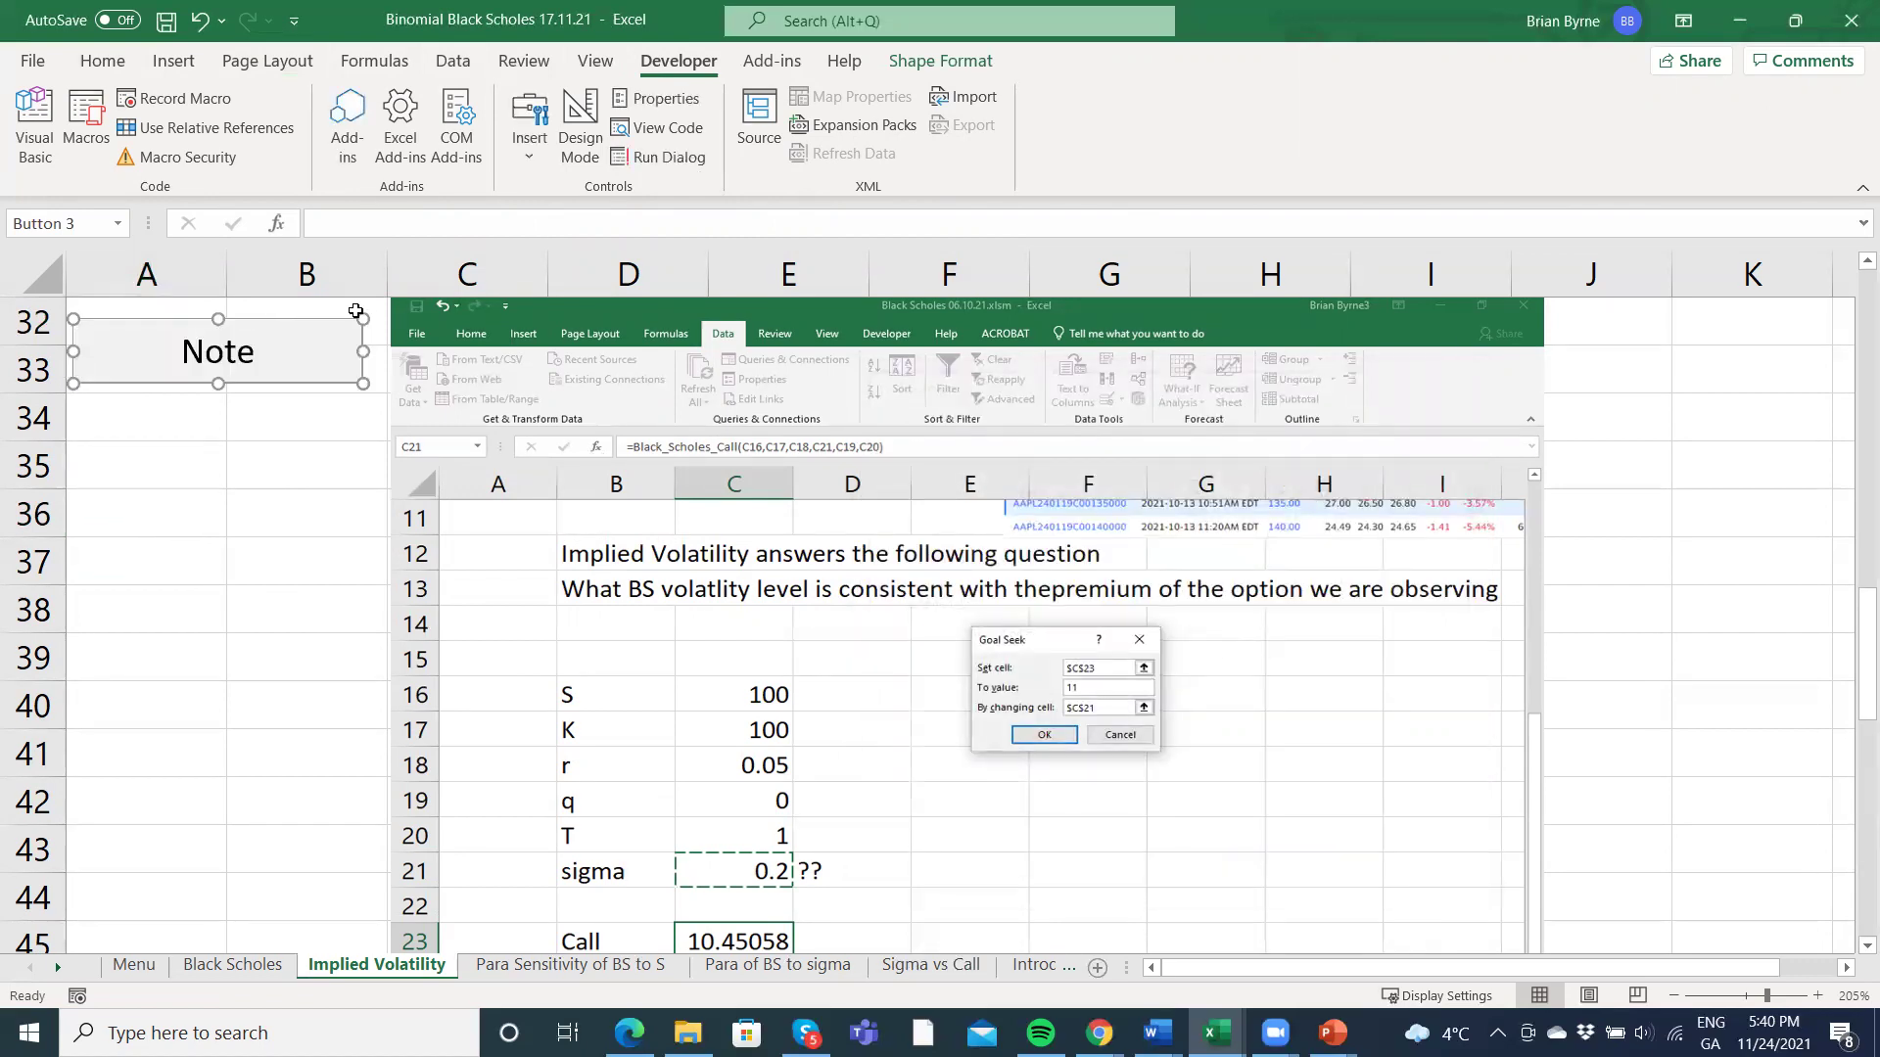
drag(370, 311, 381, 545)
click(285, 739)
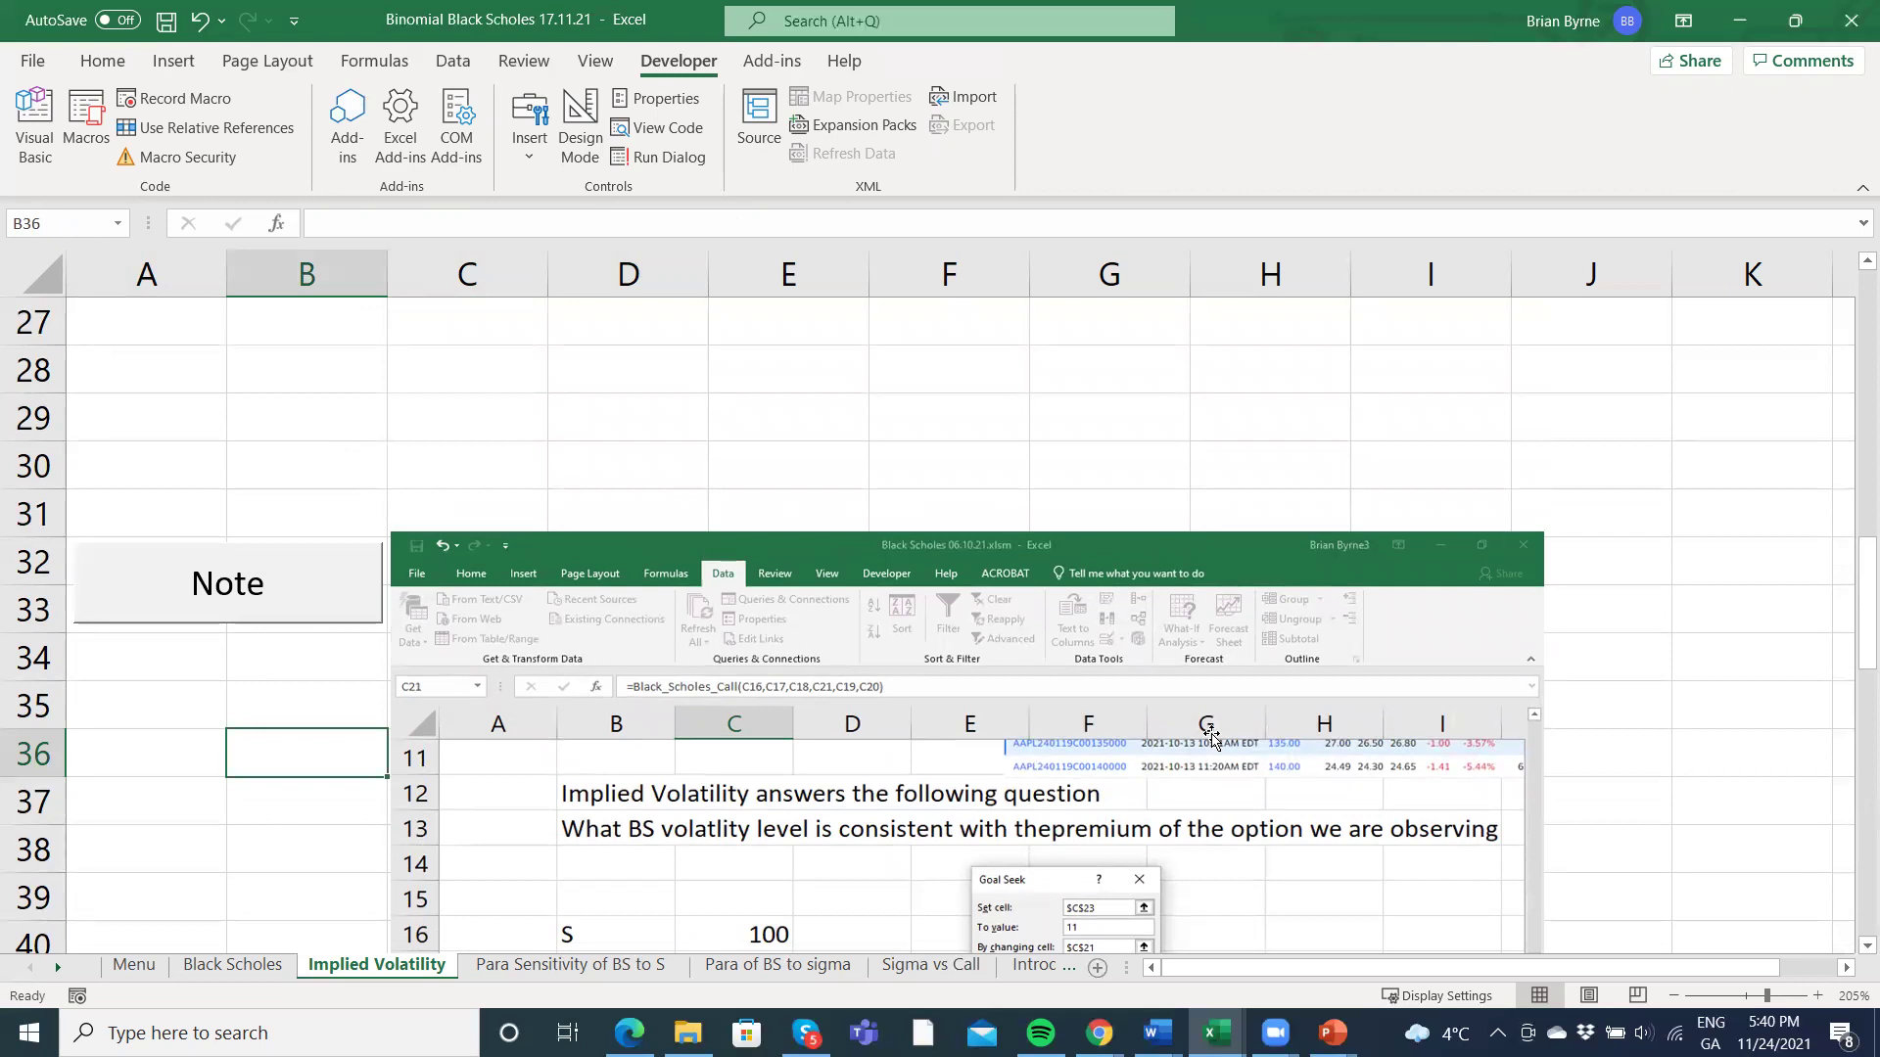
scroll(1848, 955, down, 2)
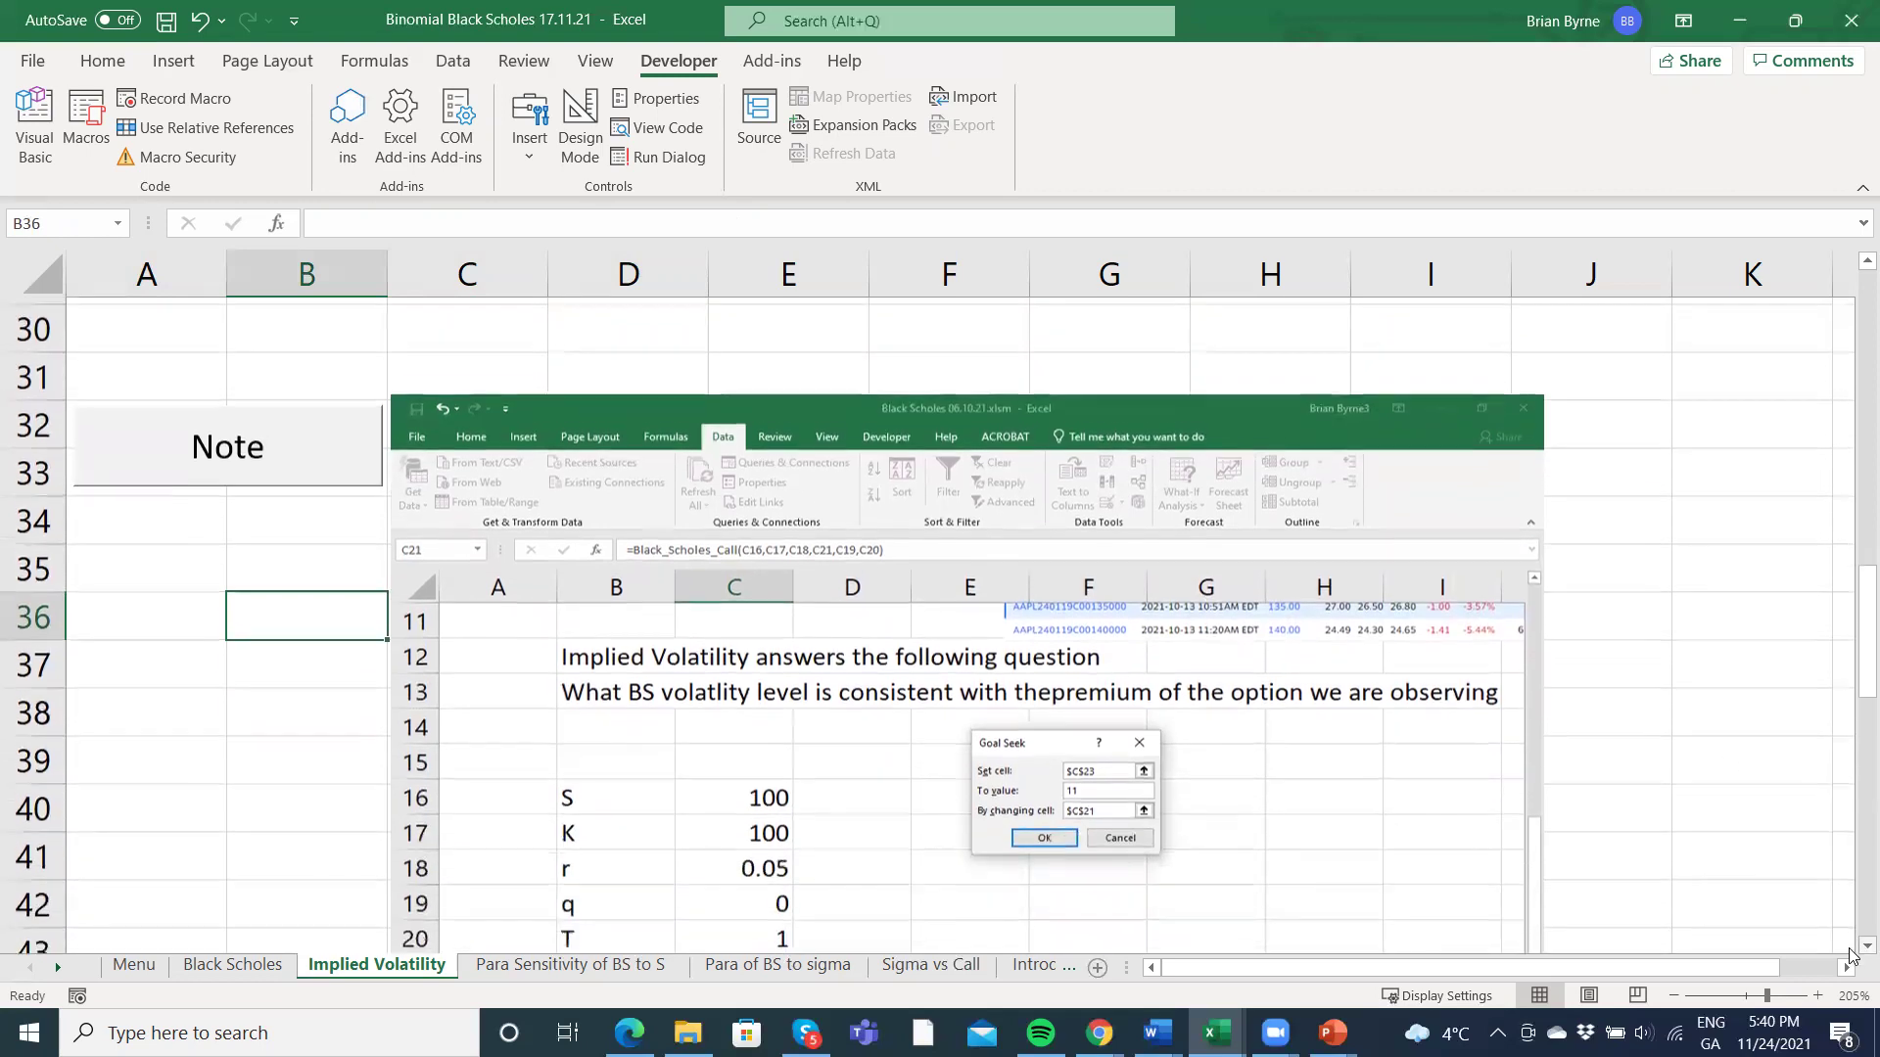
Start a new macro recording and select cell A34.
click(140, 559)
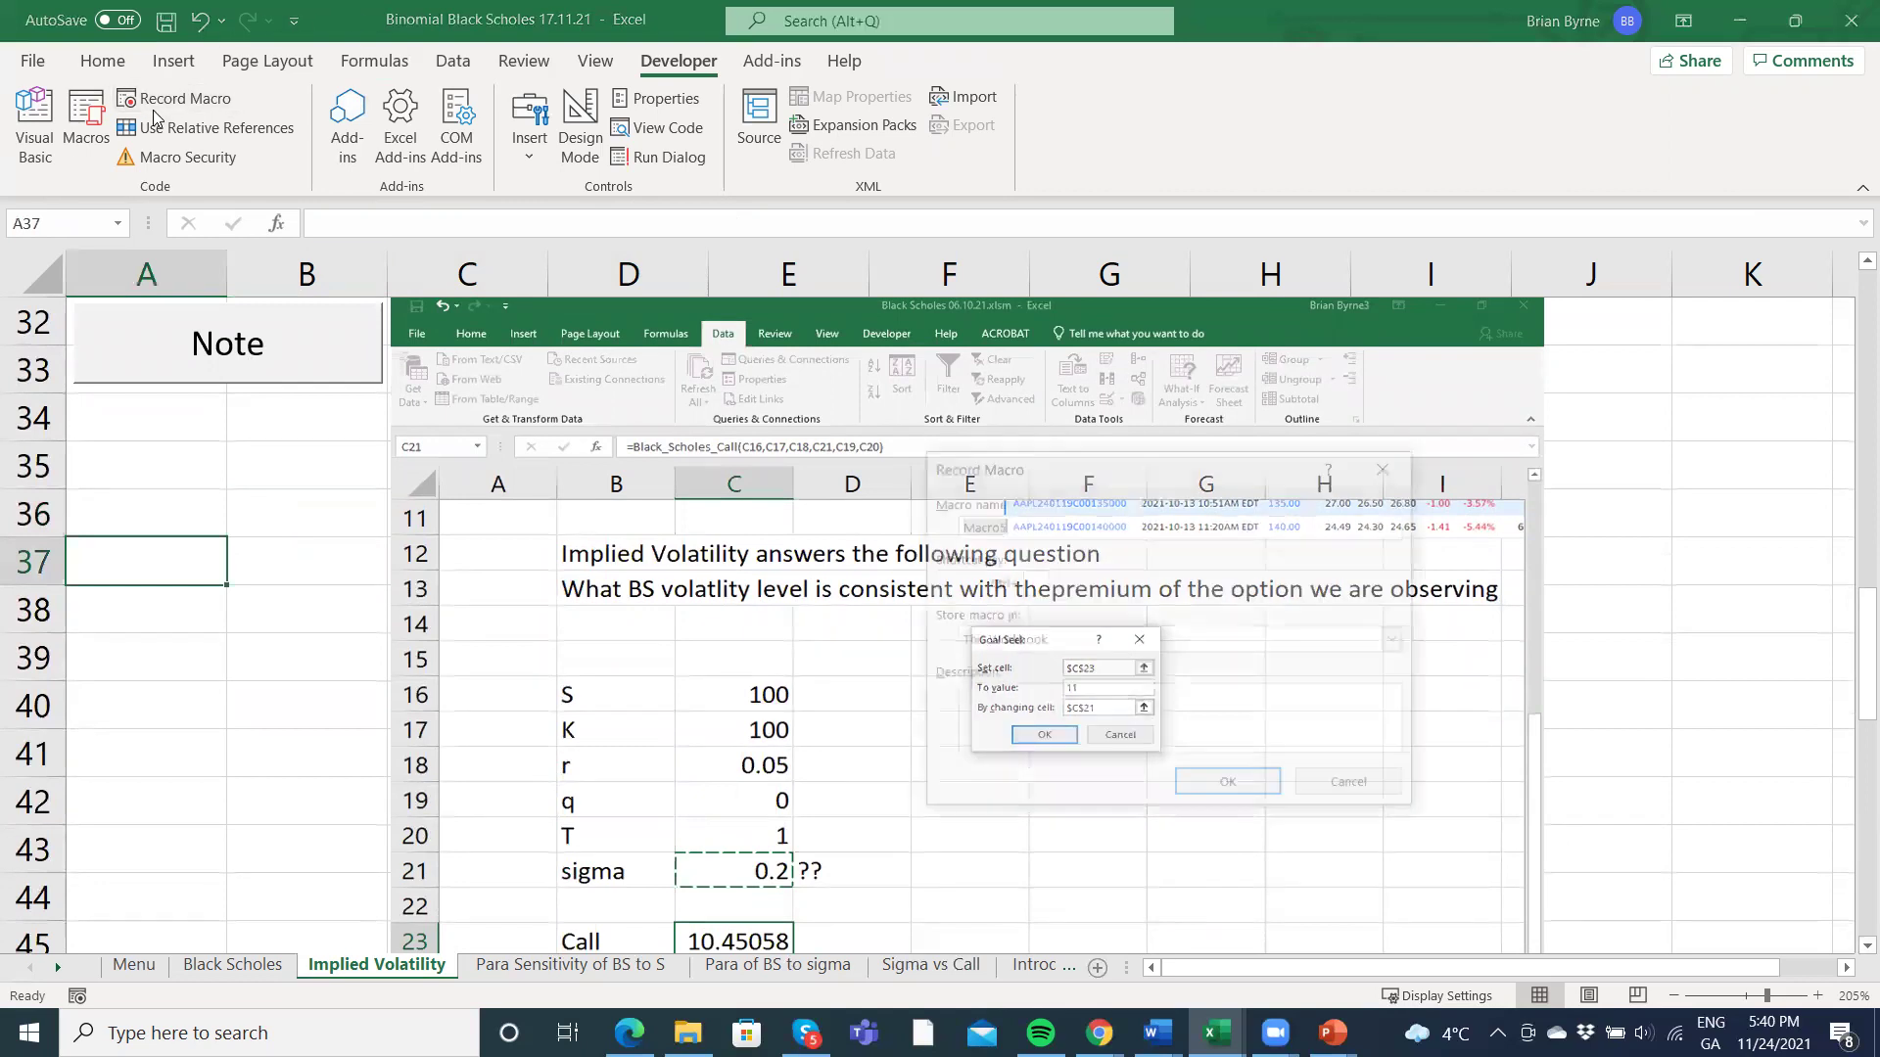
click(1212, 801)
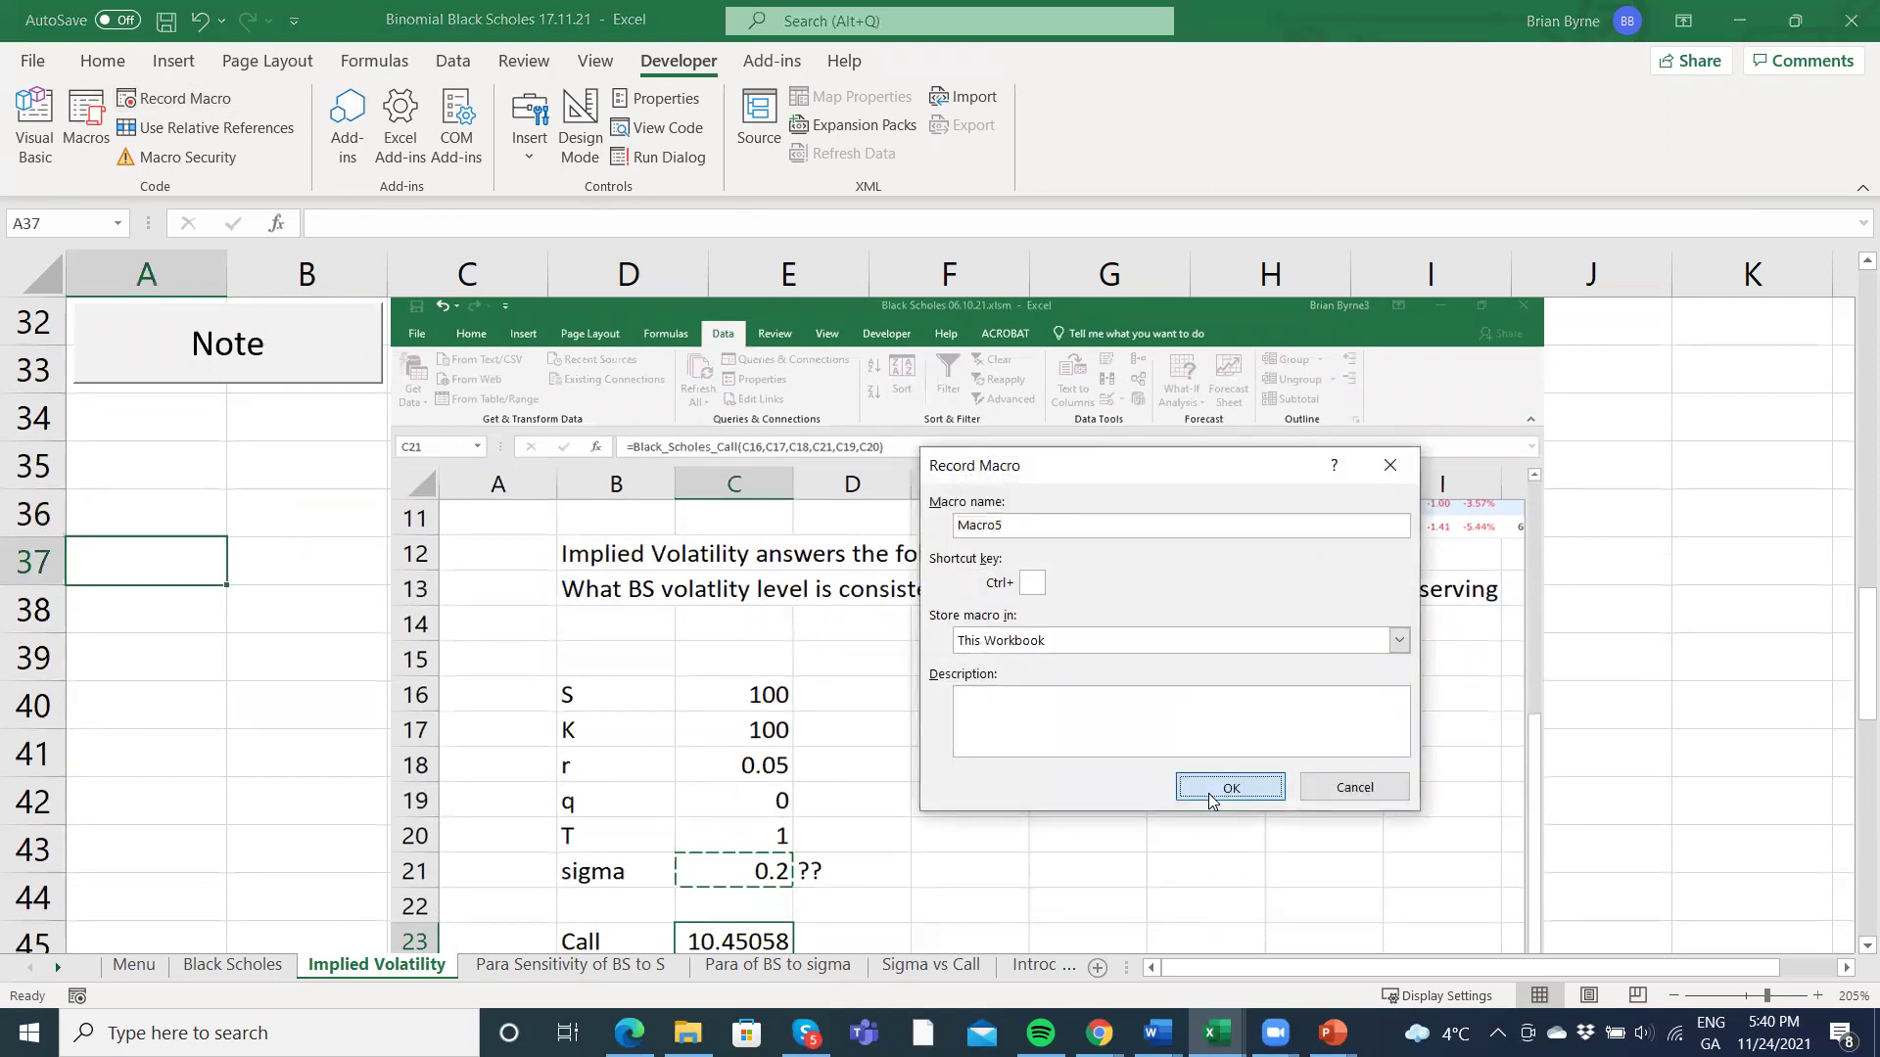
click(165, 409)
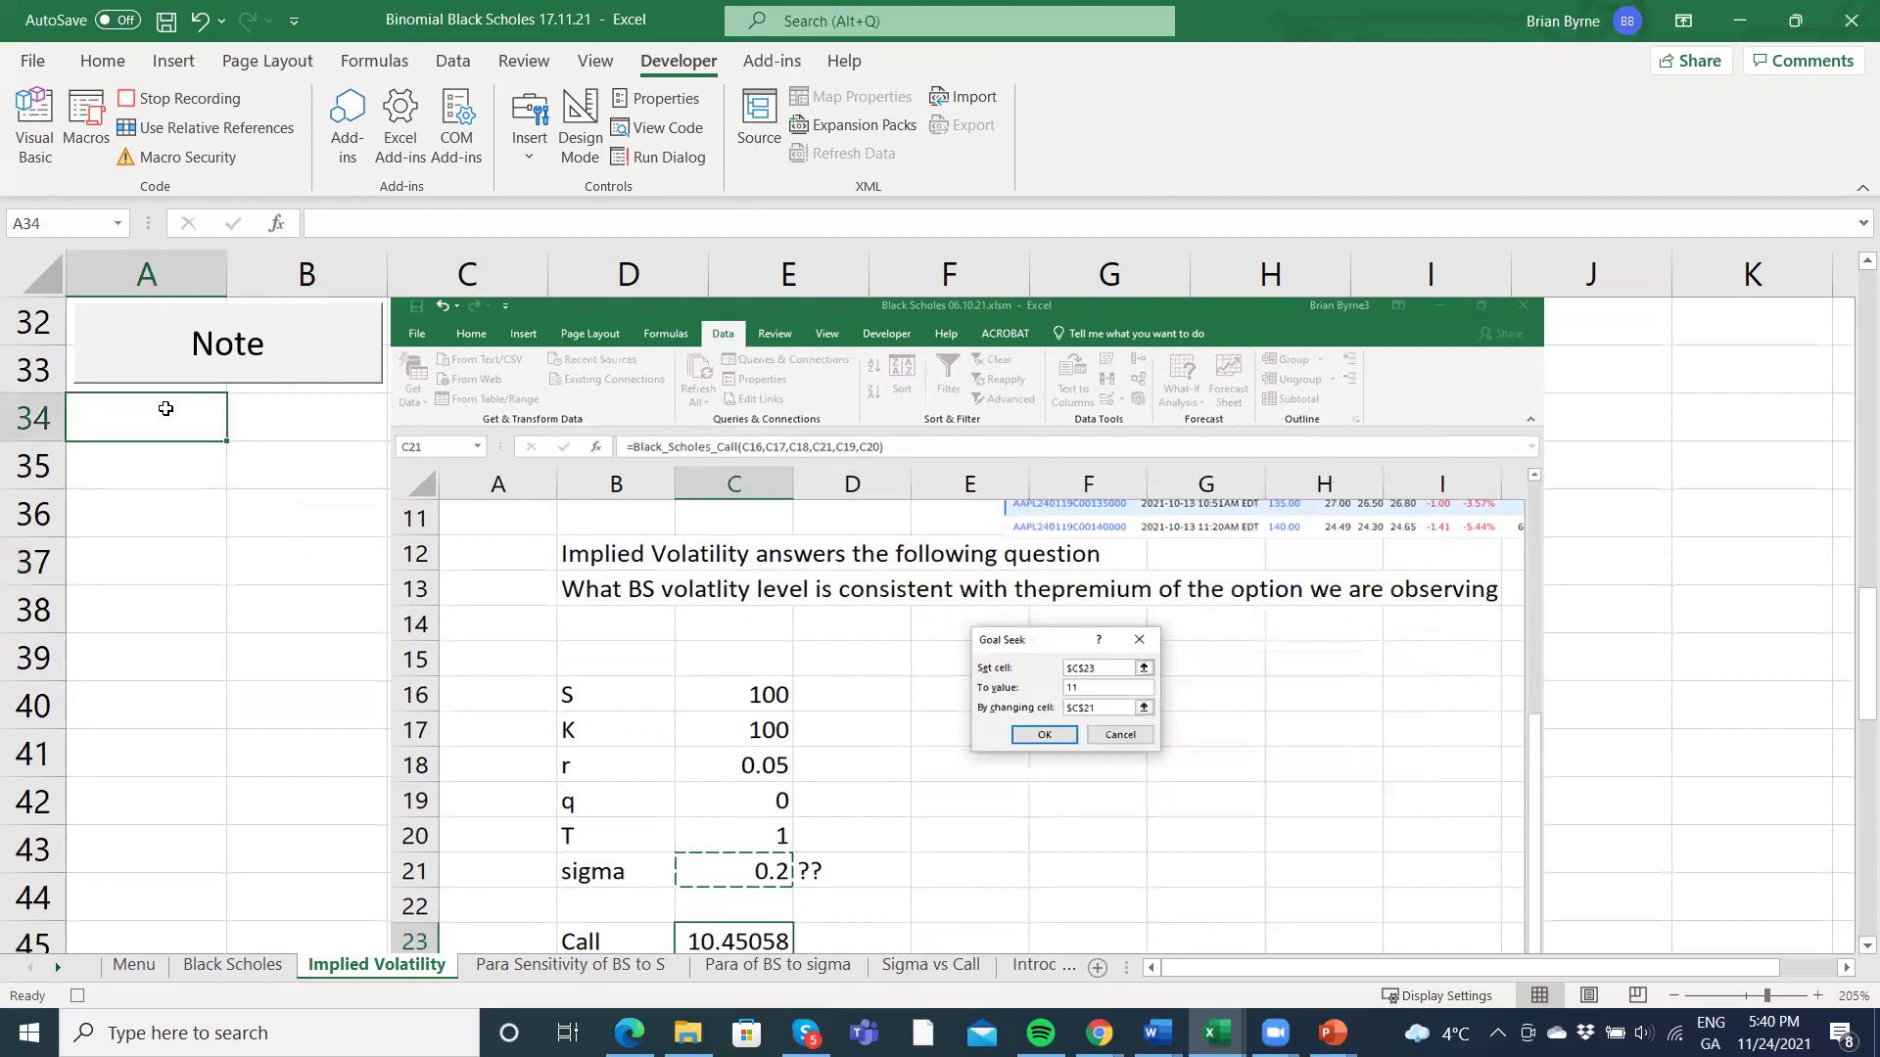
Scroll down to row 62, select A62 beside the note and stop recording.
click(1867, 945)
click(1868, 945)
click(1867, 945)
click(1867, 945)
click(1852, 947)
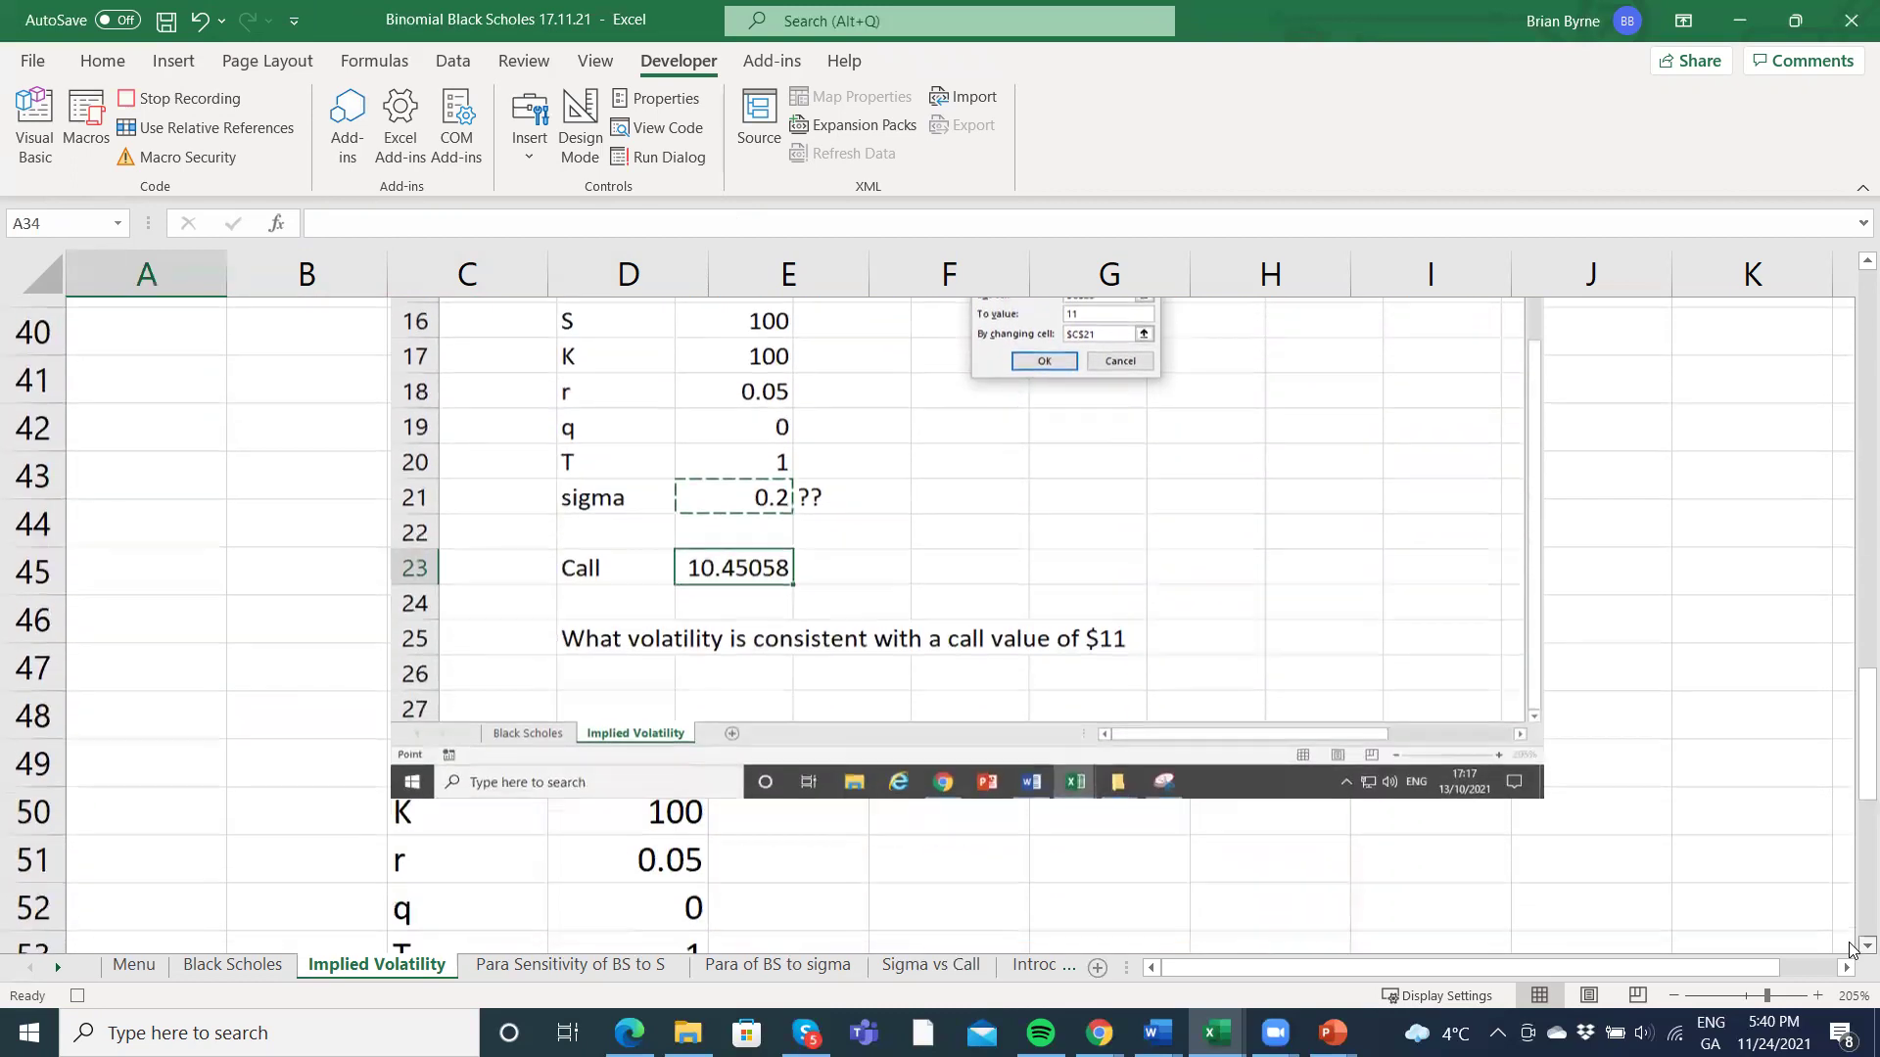
click(1852, 947)
click(1851, 947)
click(1851, 947)
click(1852, 946)
click(1852, 947)
click(1852, 947)
click(1851, 947)
click(1852, 947)
click(1852, 947)
click(1851, 947)
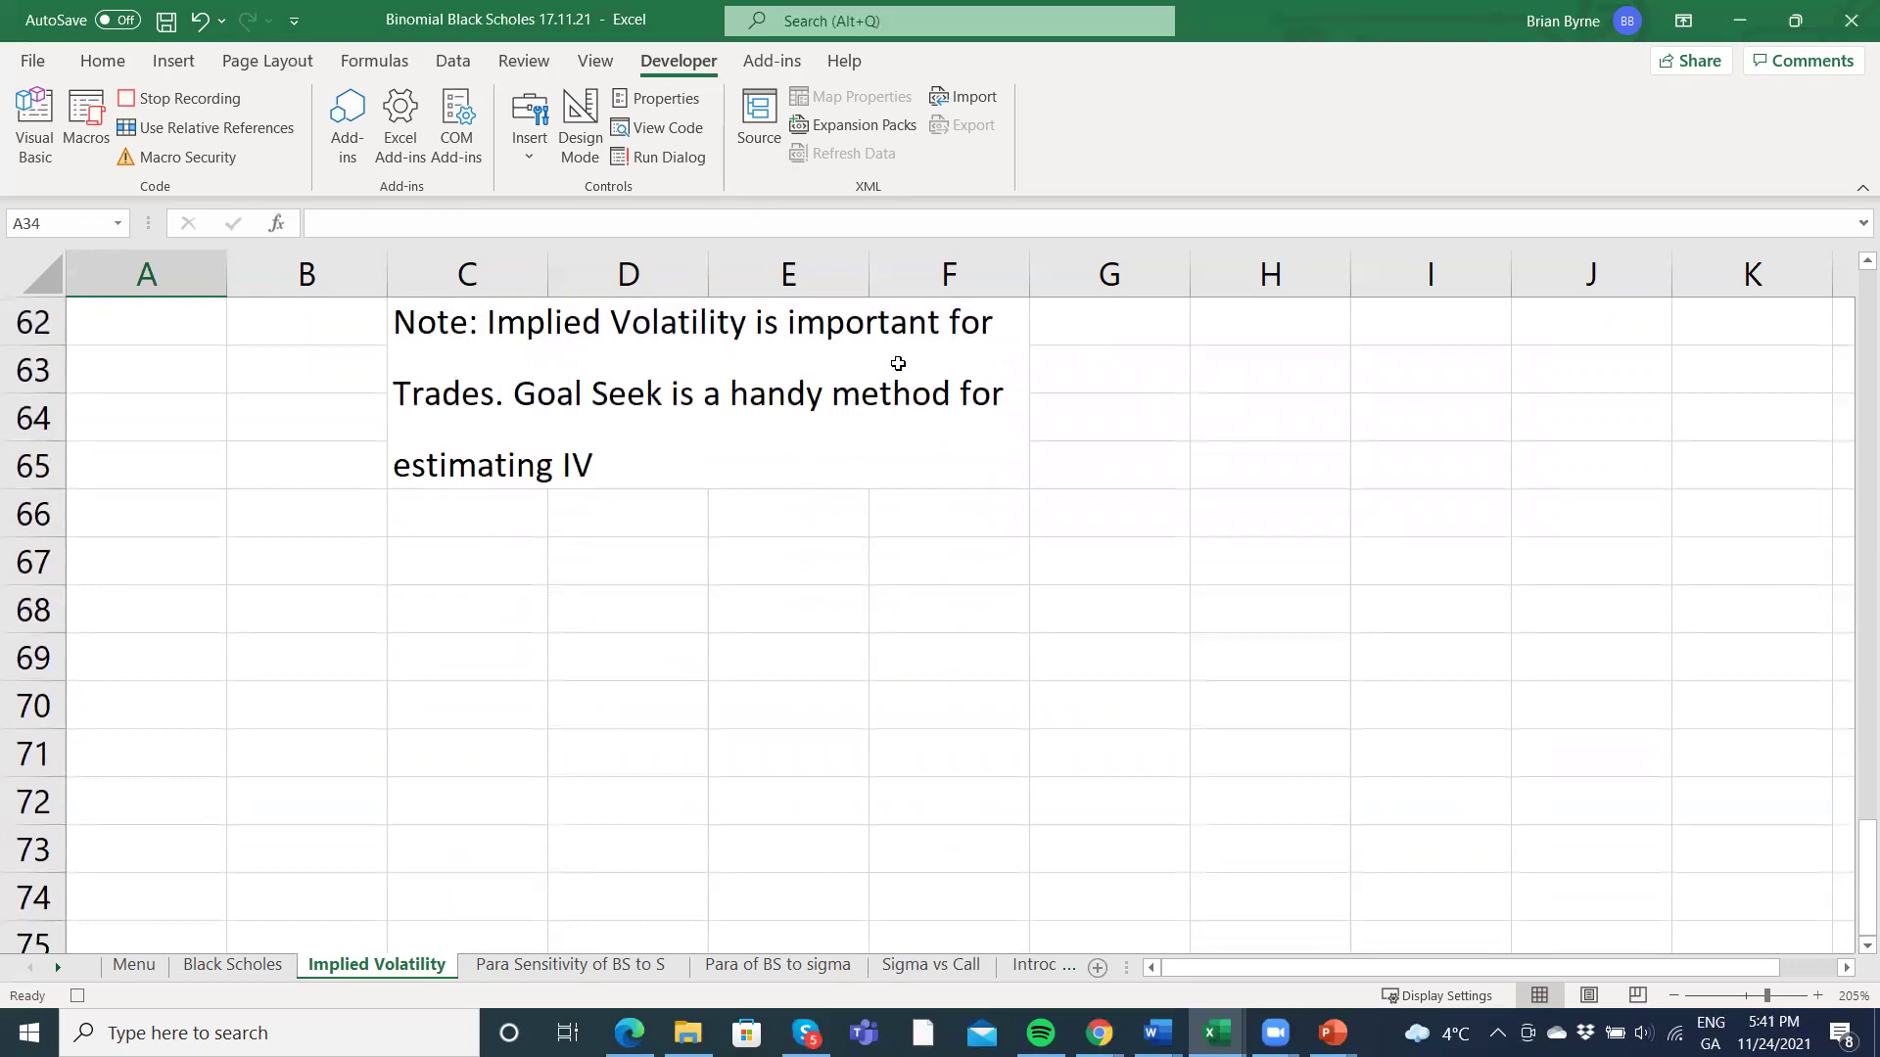
click(114, 320)
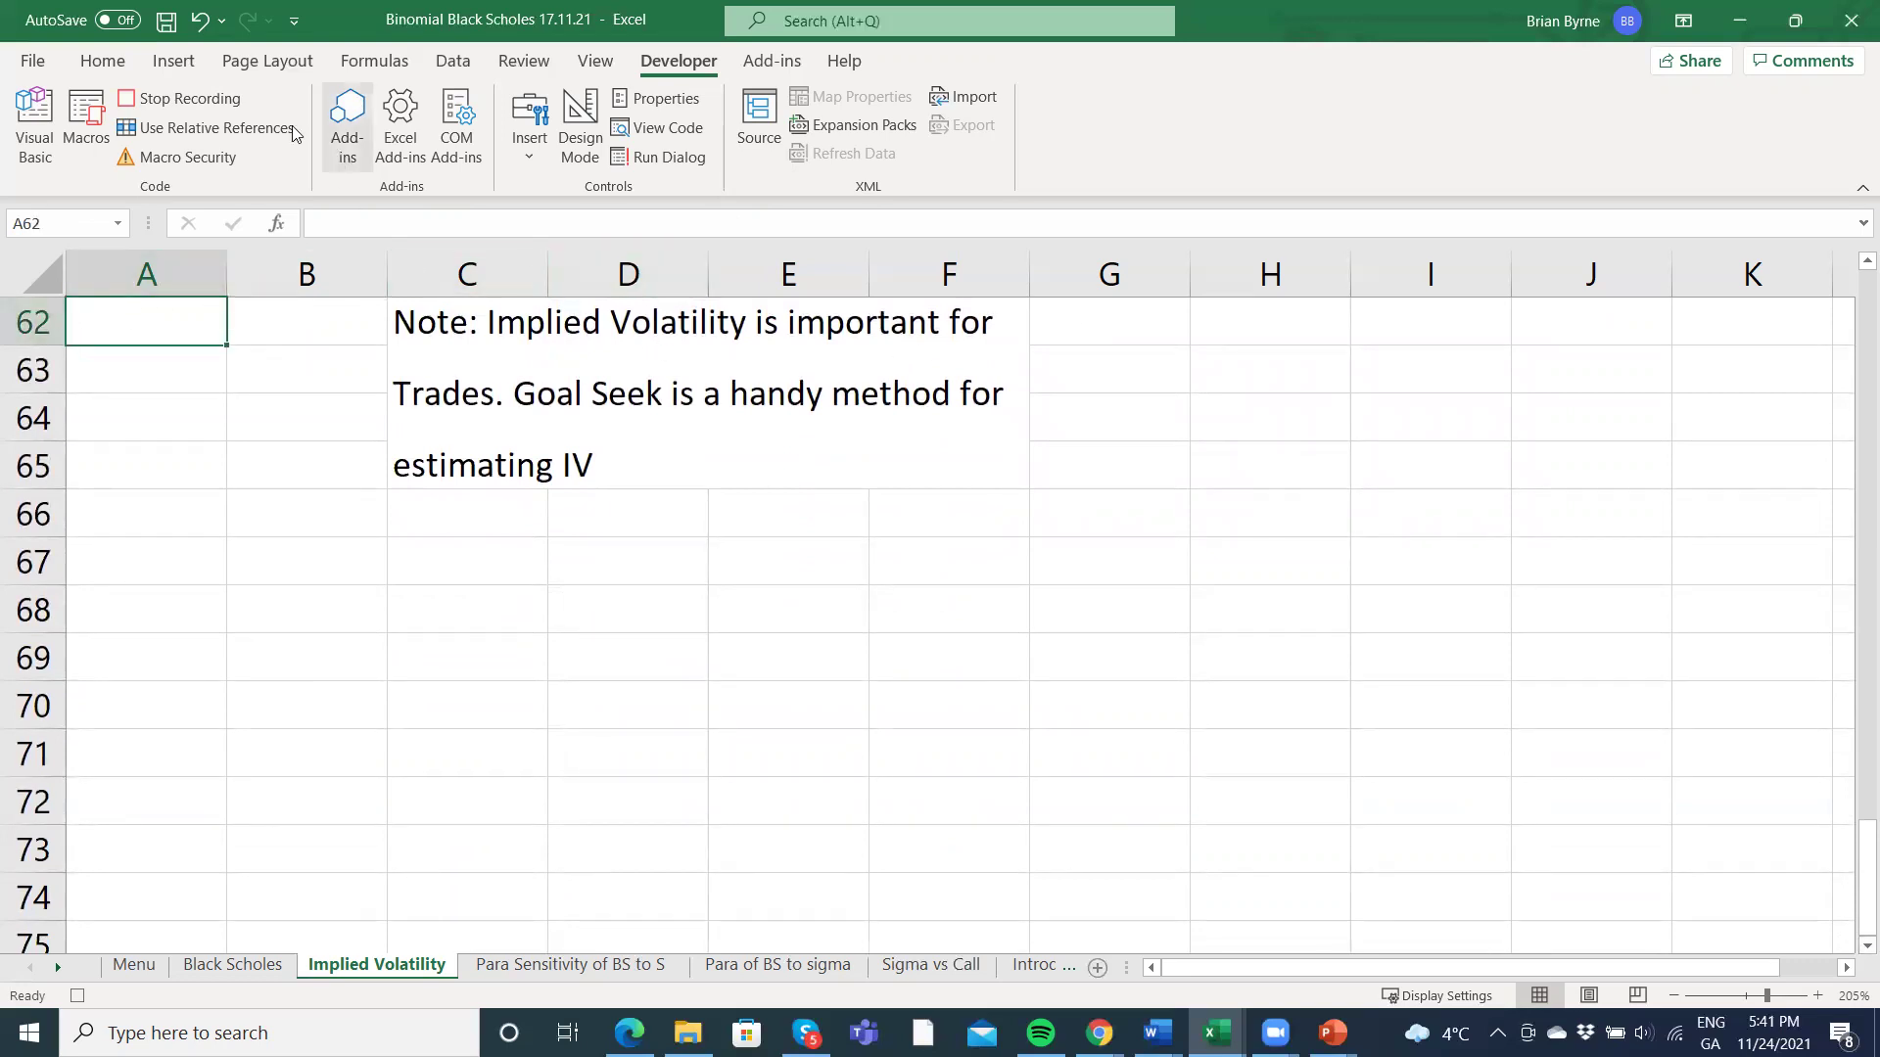
click(172, 98)
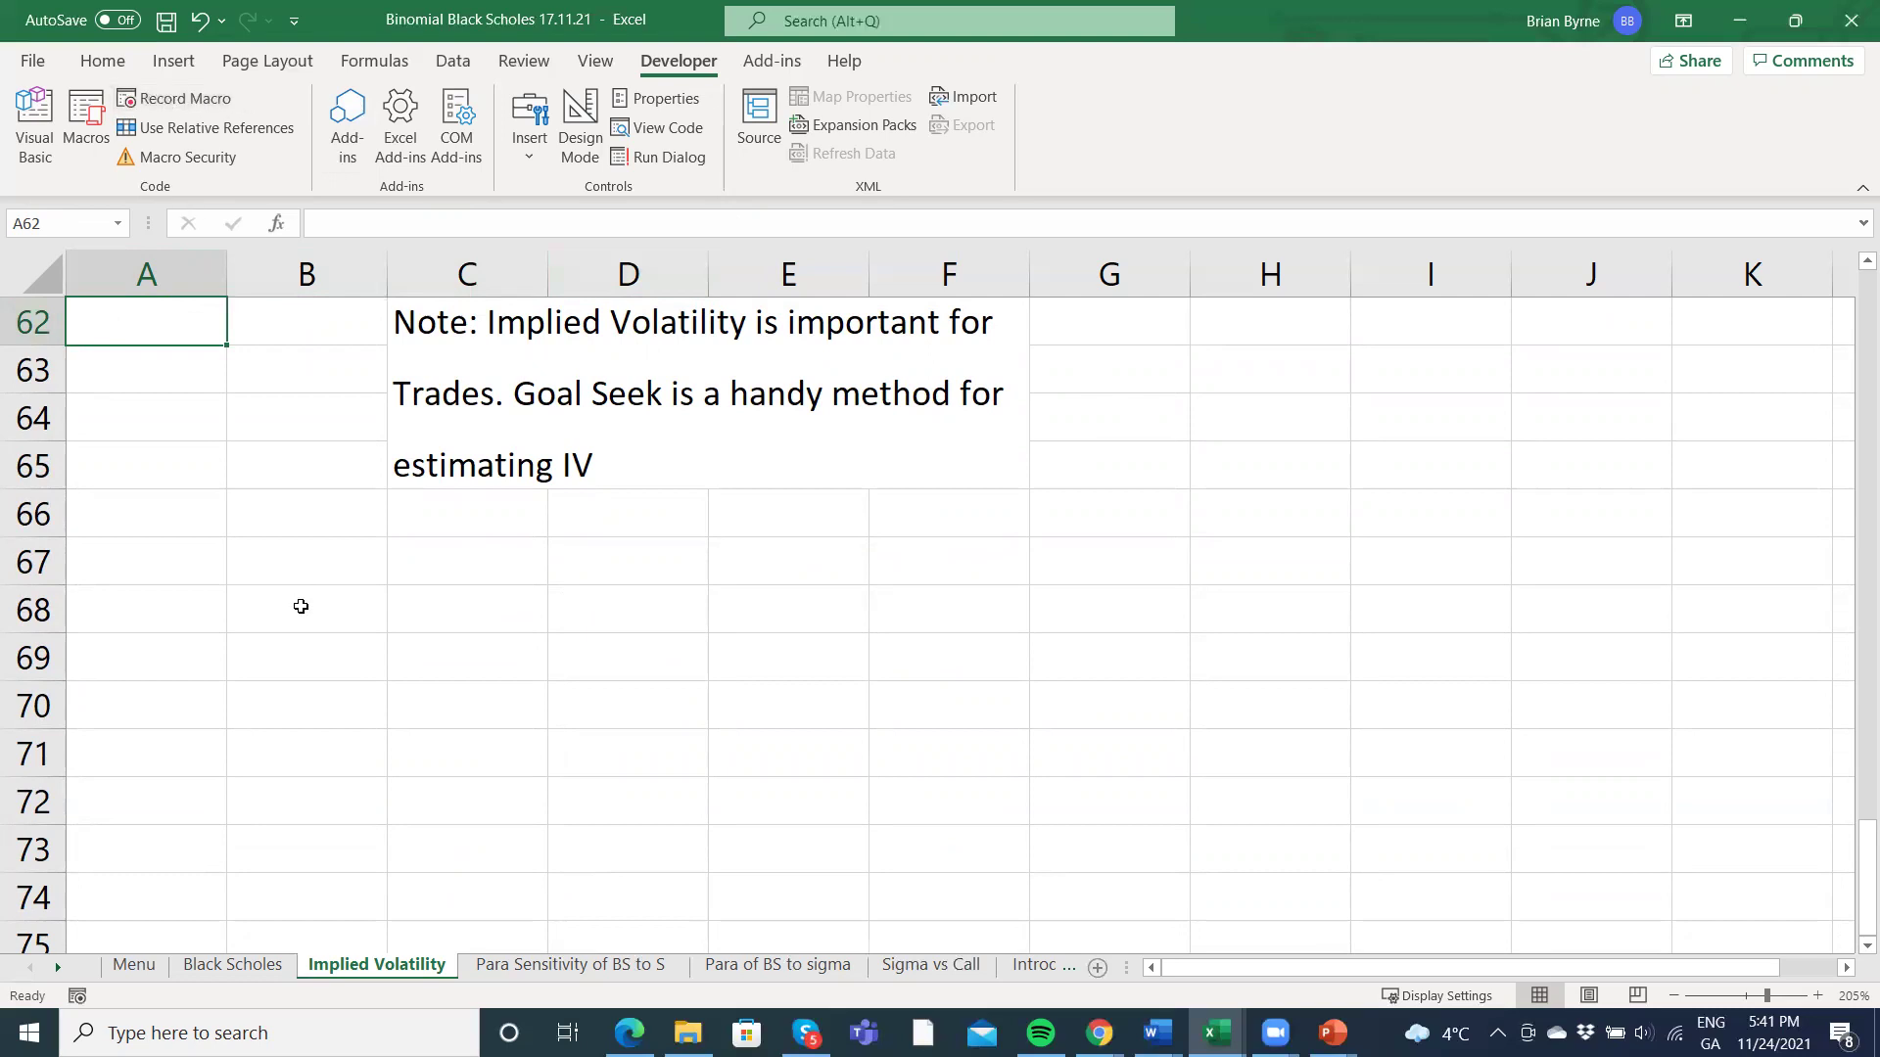
Assign Macro5 to the Note button and confirm it jumps to cell A62 beside the Implied Volatility note.
scroll(301, 606, up, 12)
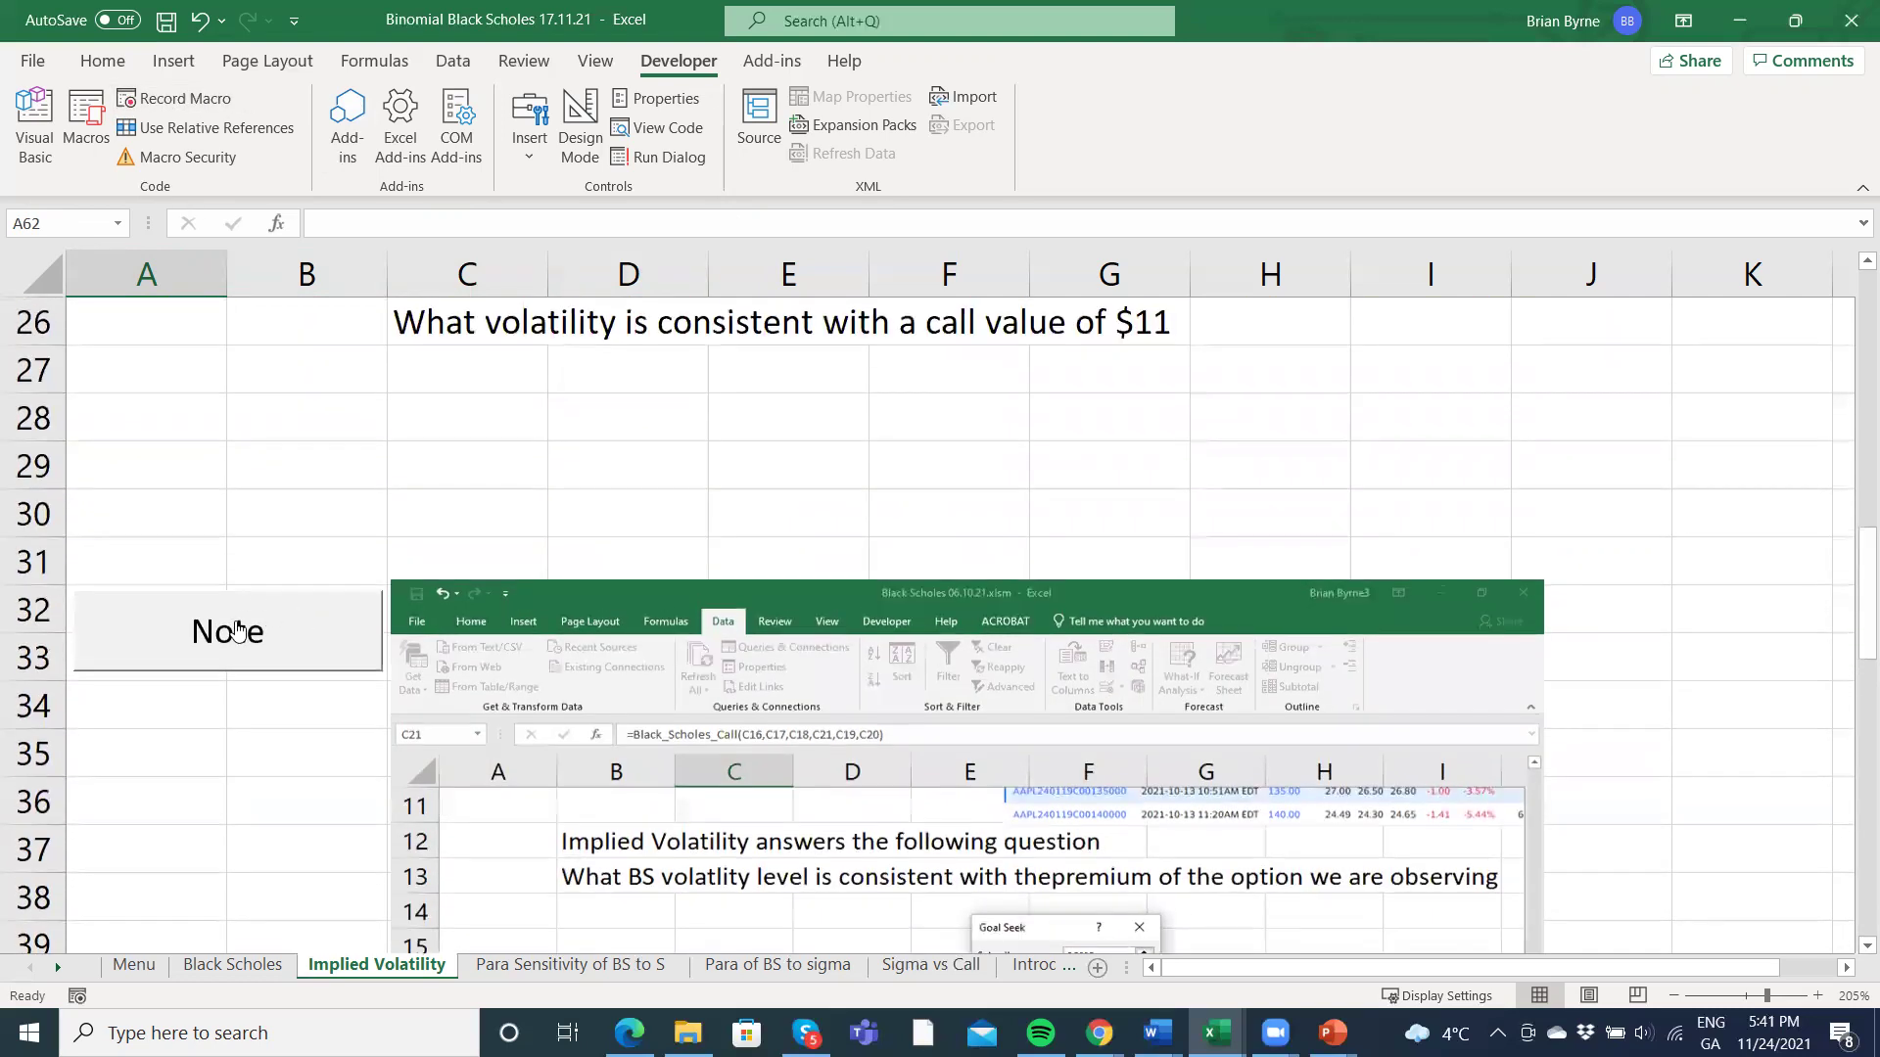
right_click(236, 634)
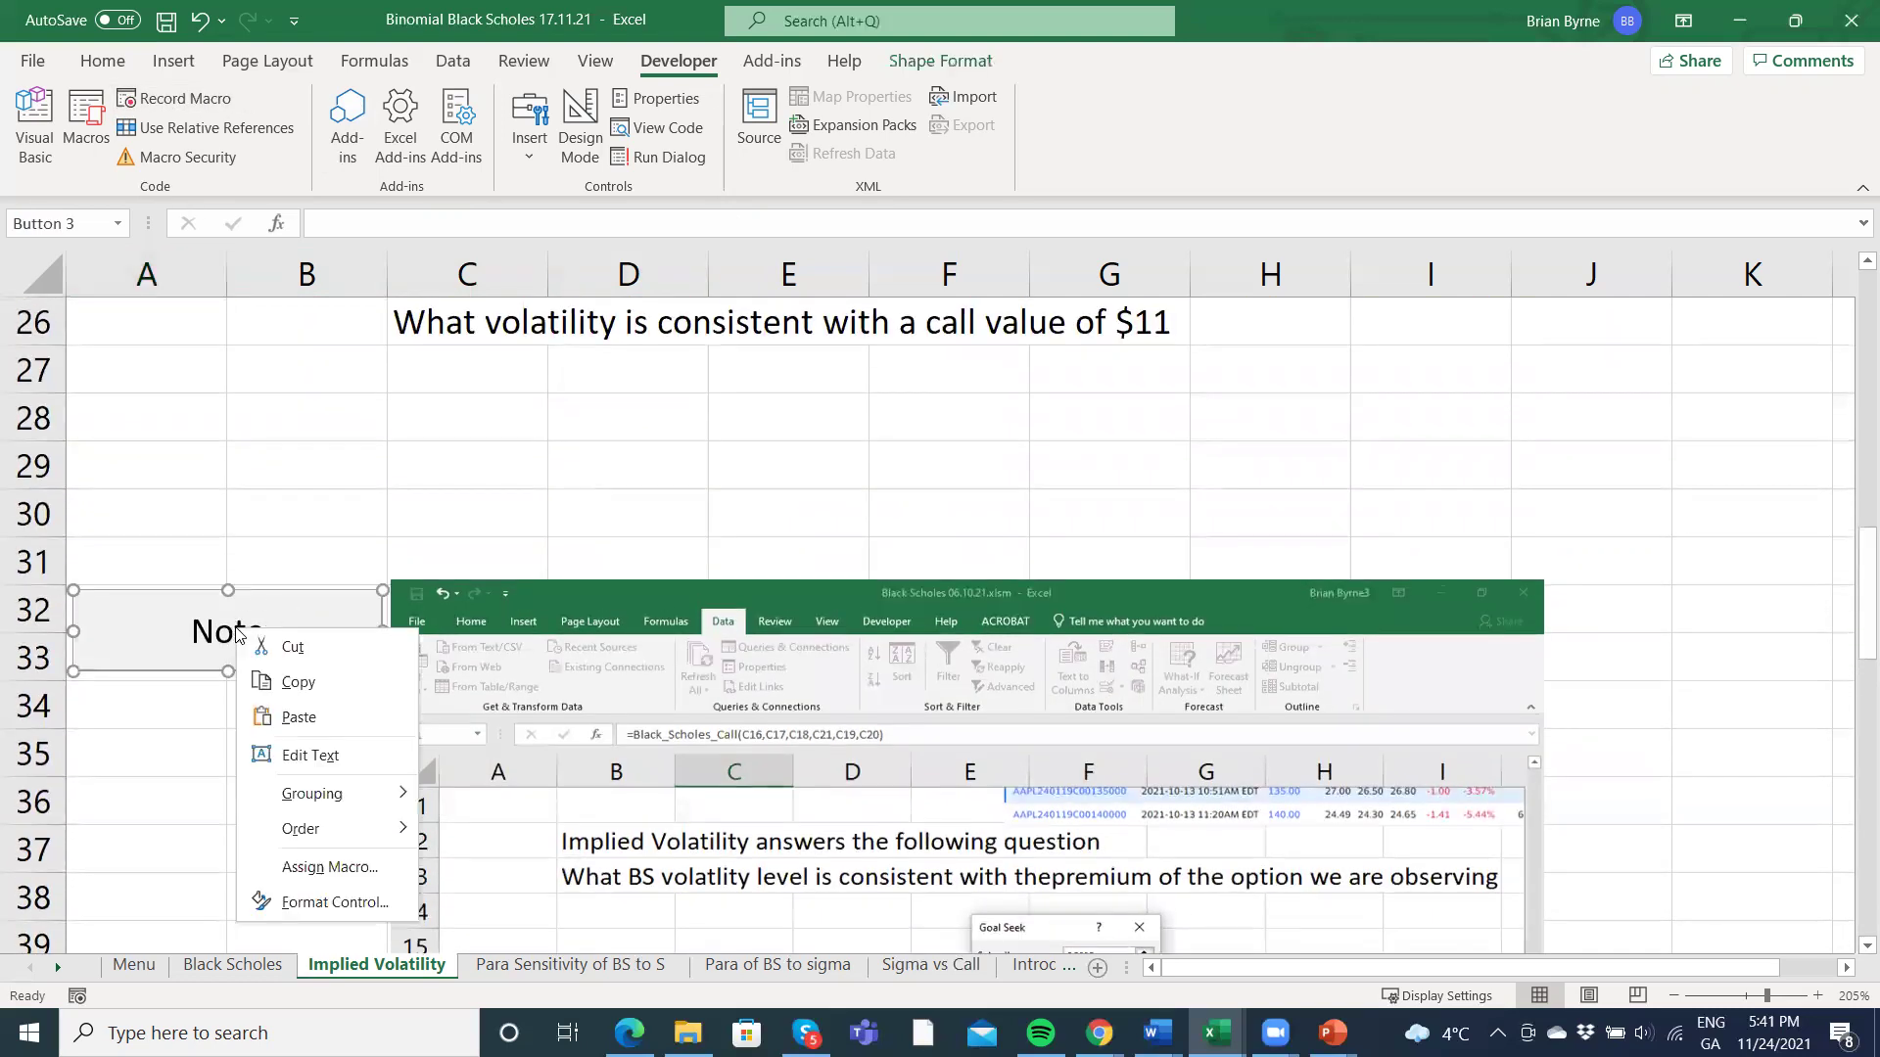
click(306, 870)
click(174, 711)
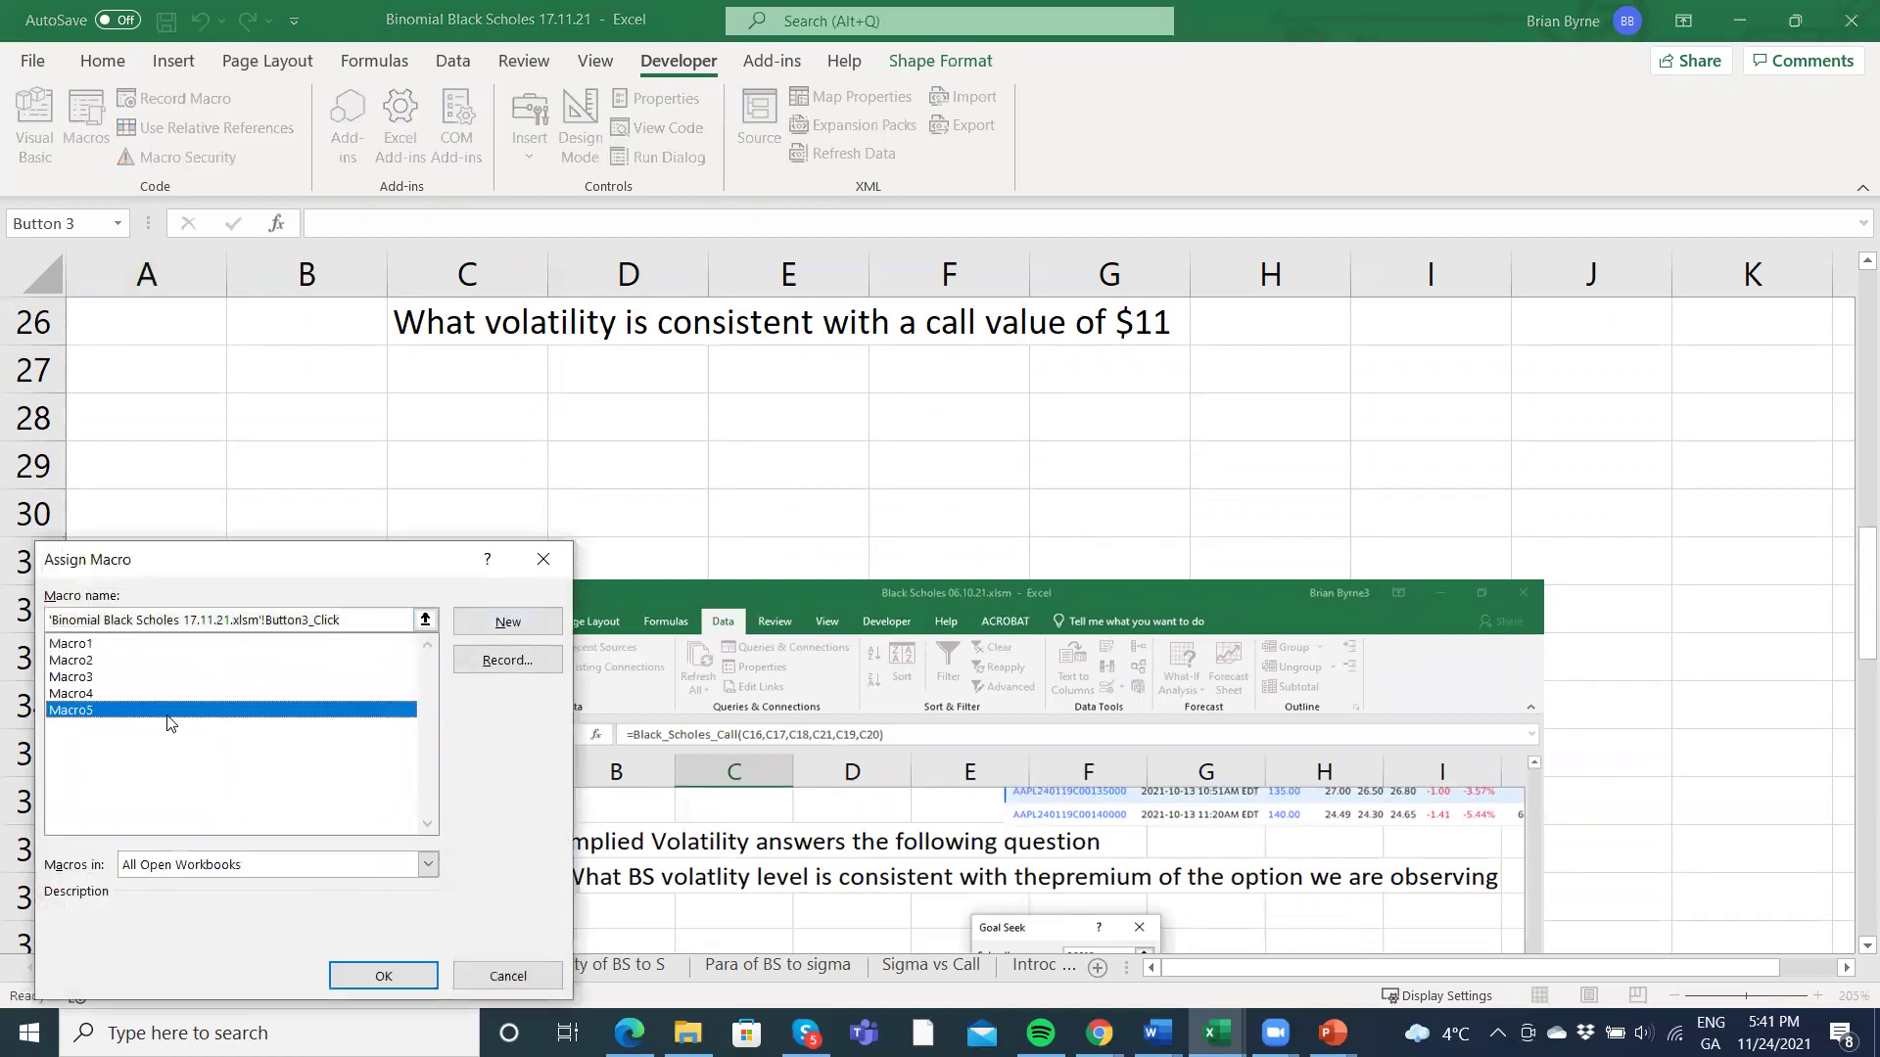
click(382, 976)
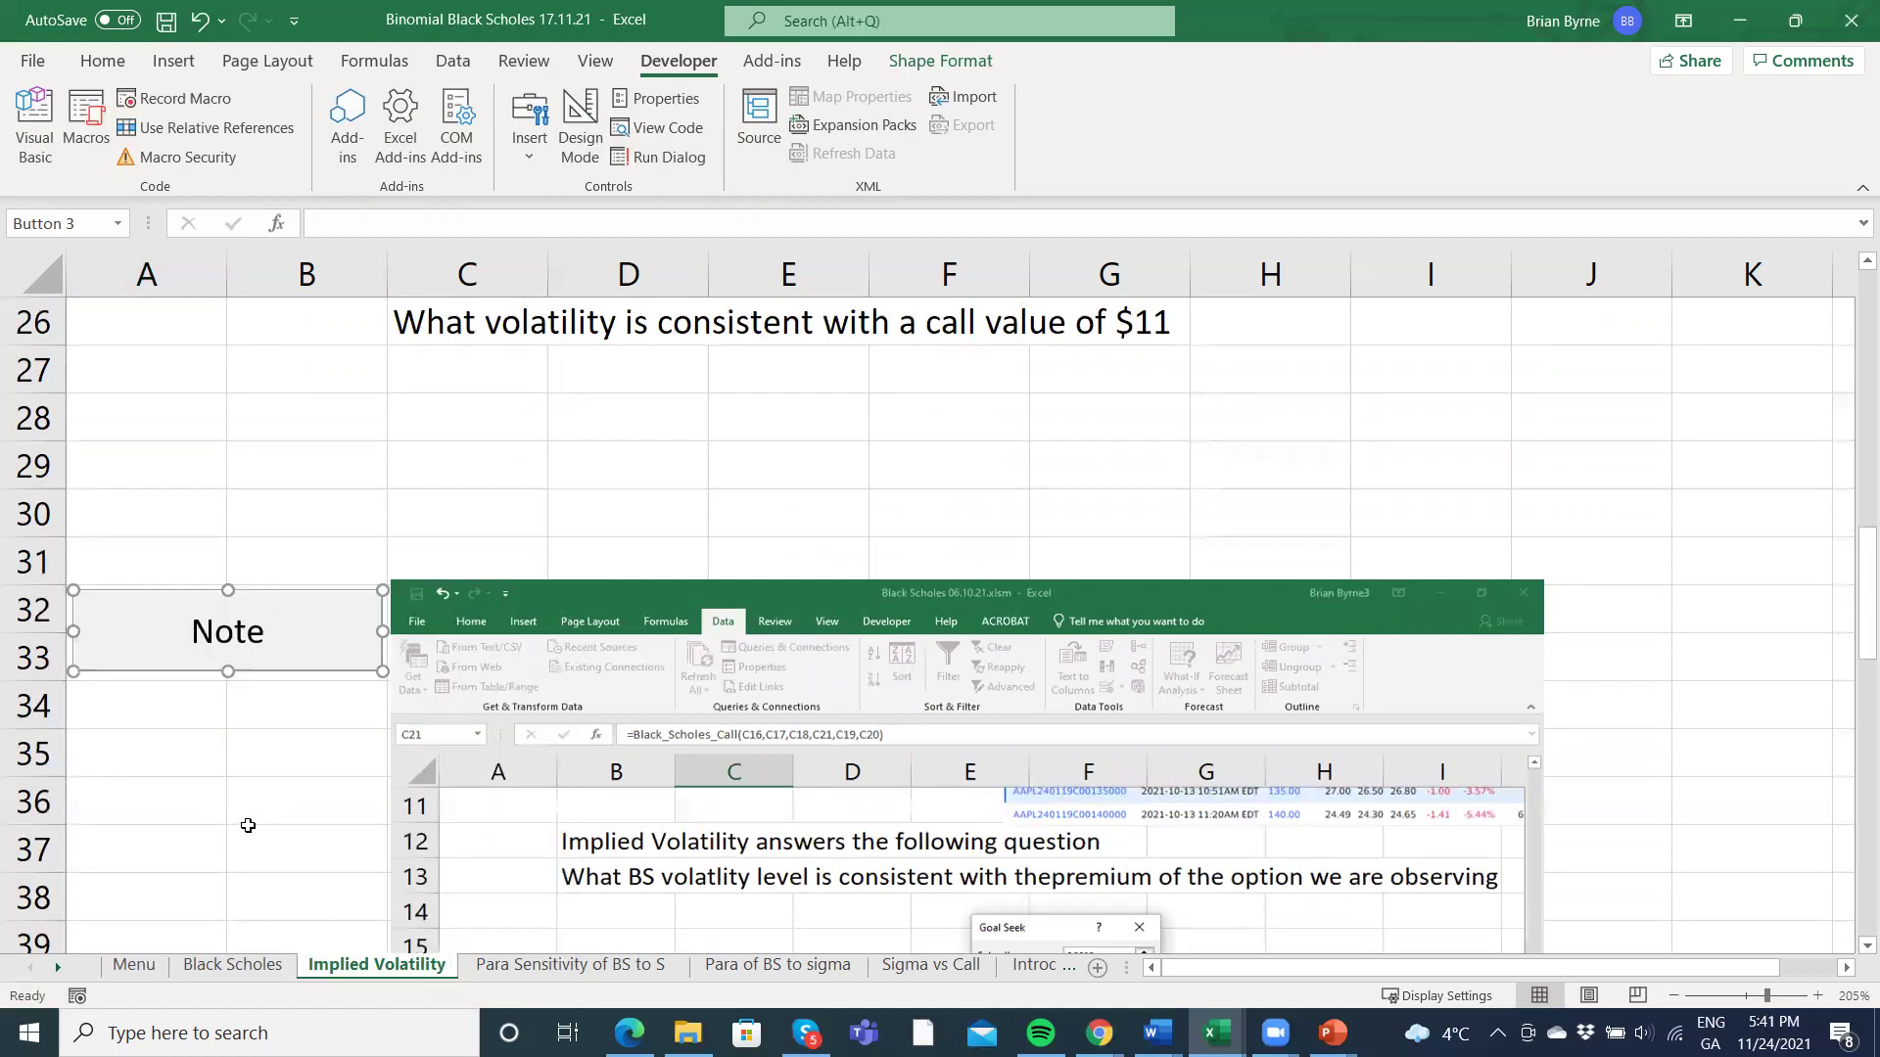
click(248, 830)
click(193, 658)
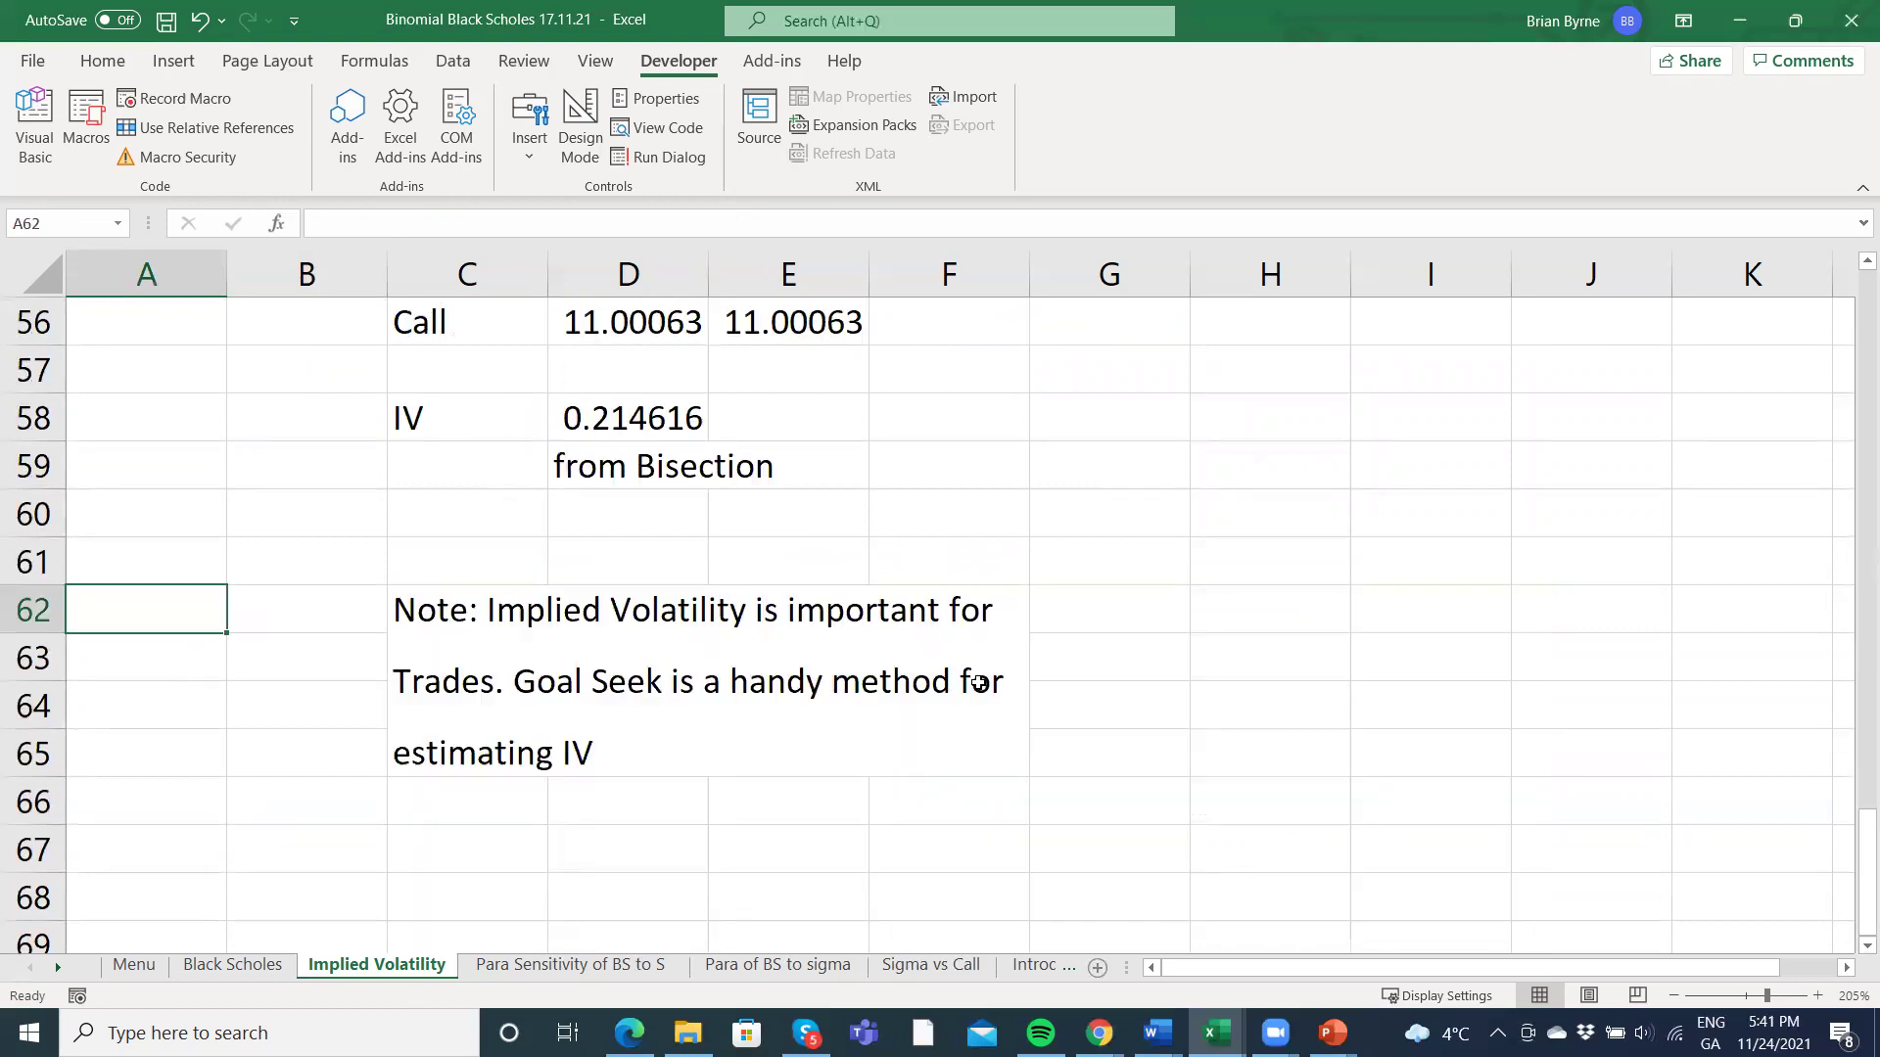
Put a Thick Outside Border around merged note cell C62, then return to the top of the sheet.
click(573, 673)
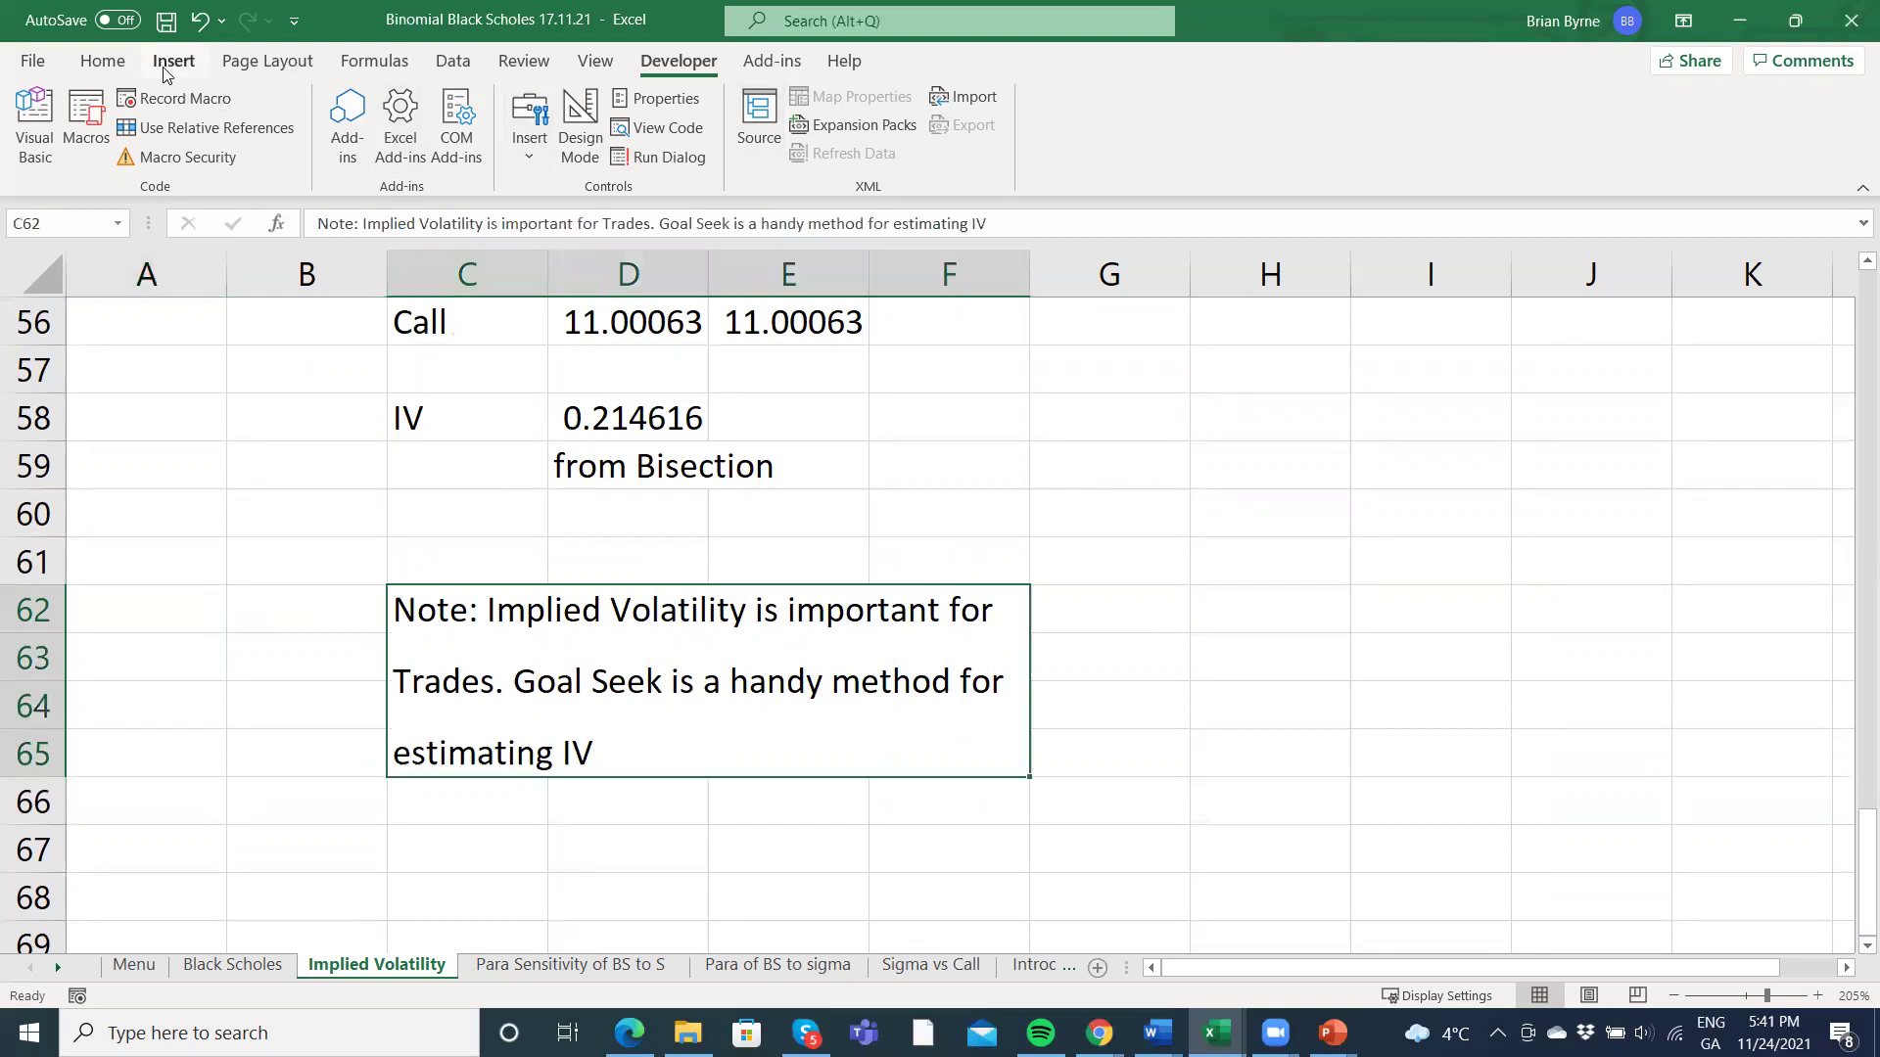
click(103, 61)
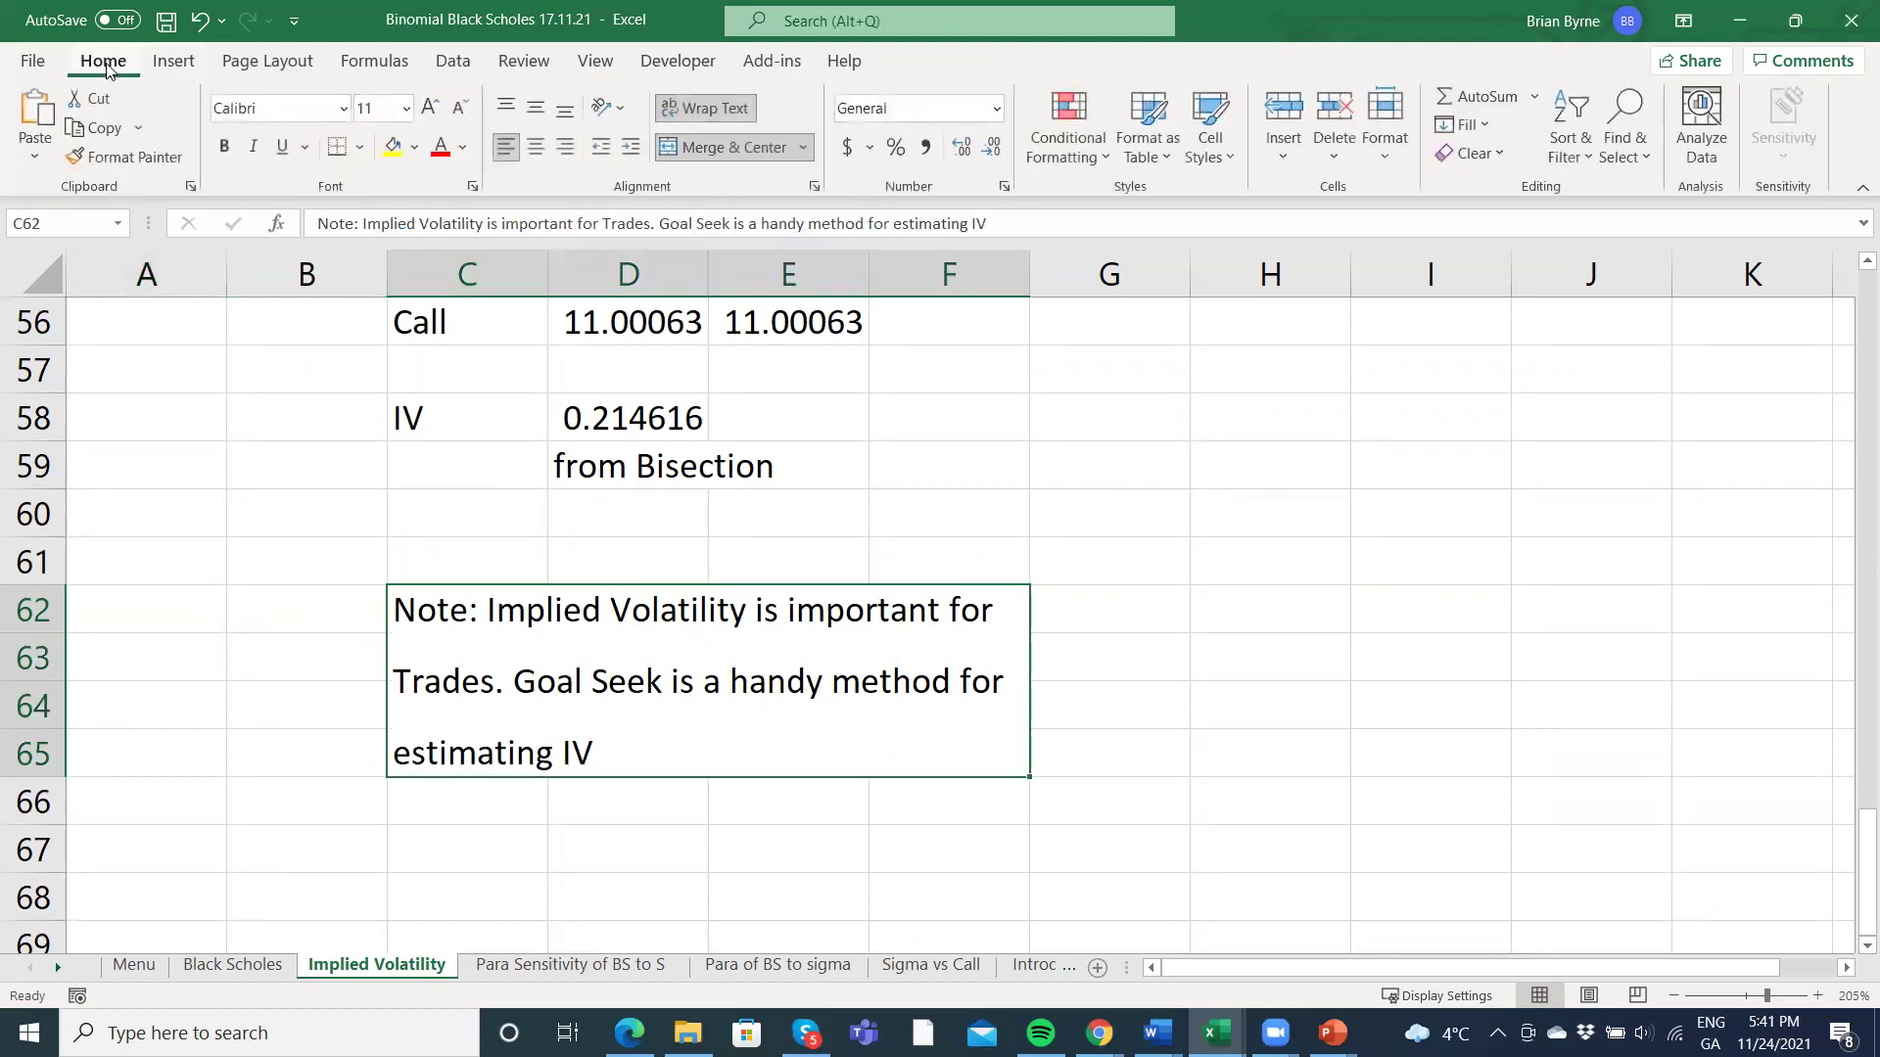
click(359, 146)
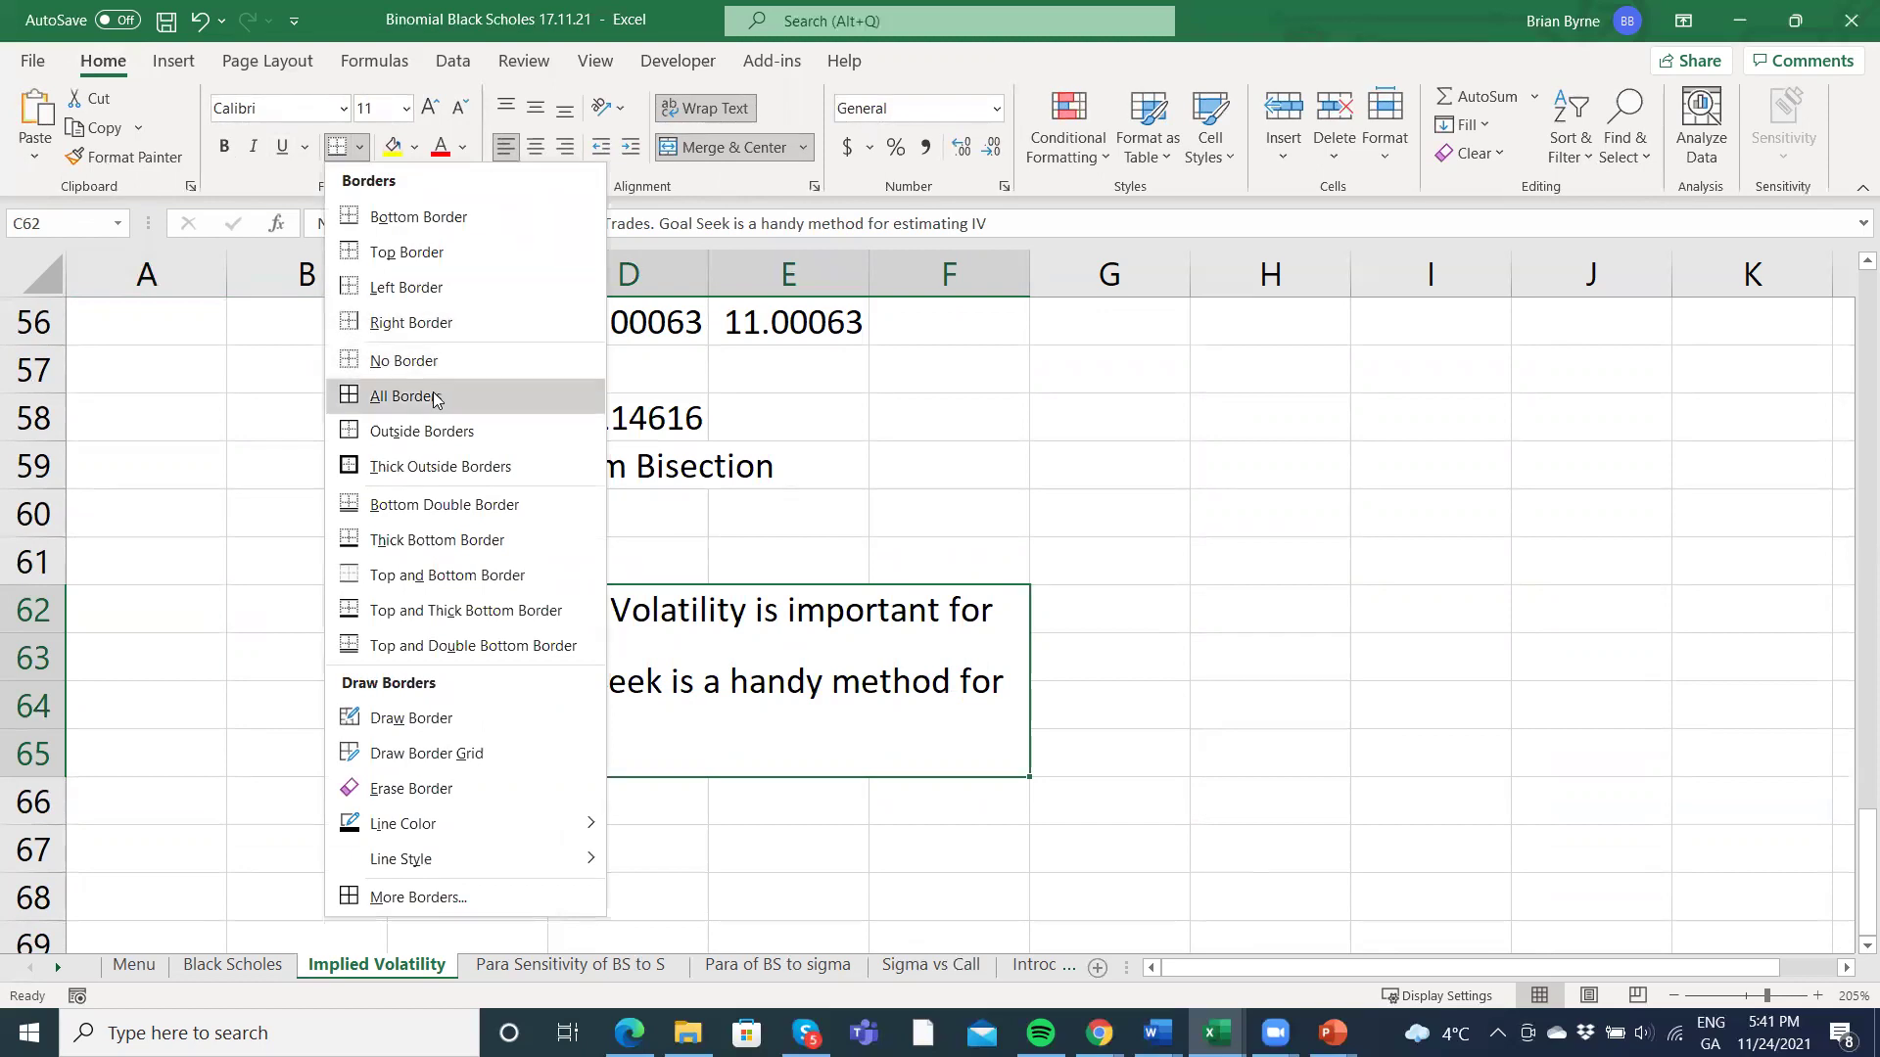
click(432, 462)
click(1121, 610)
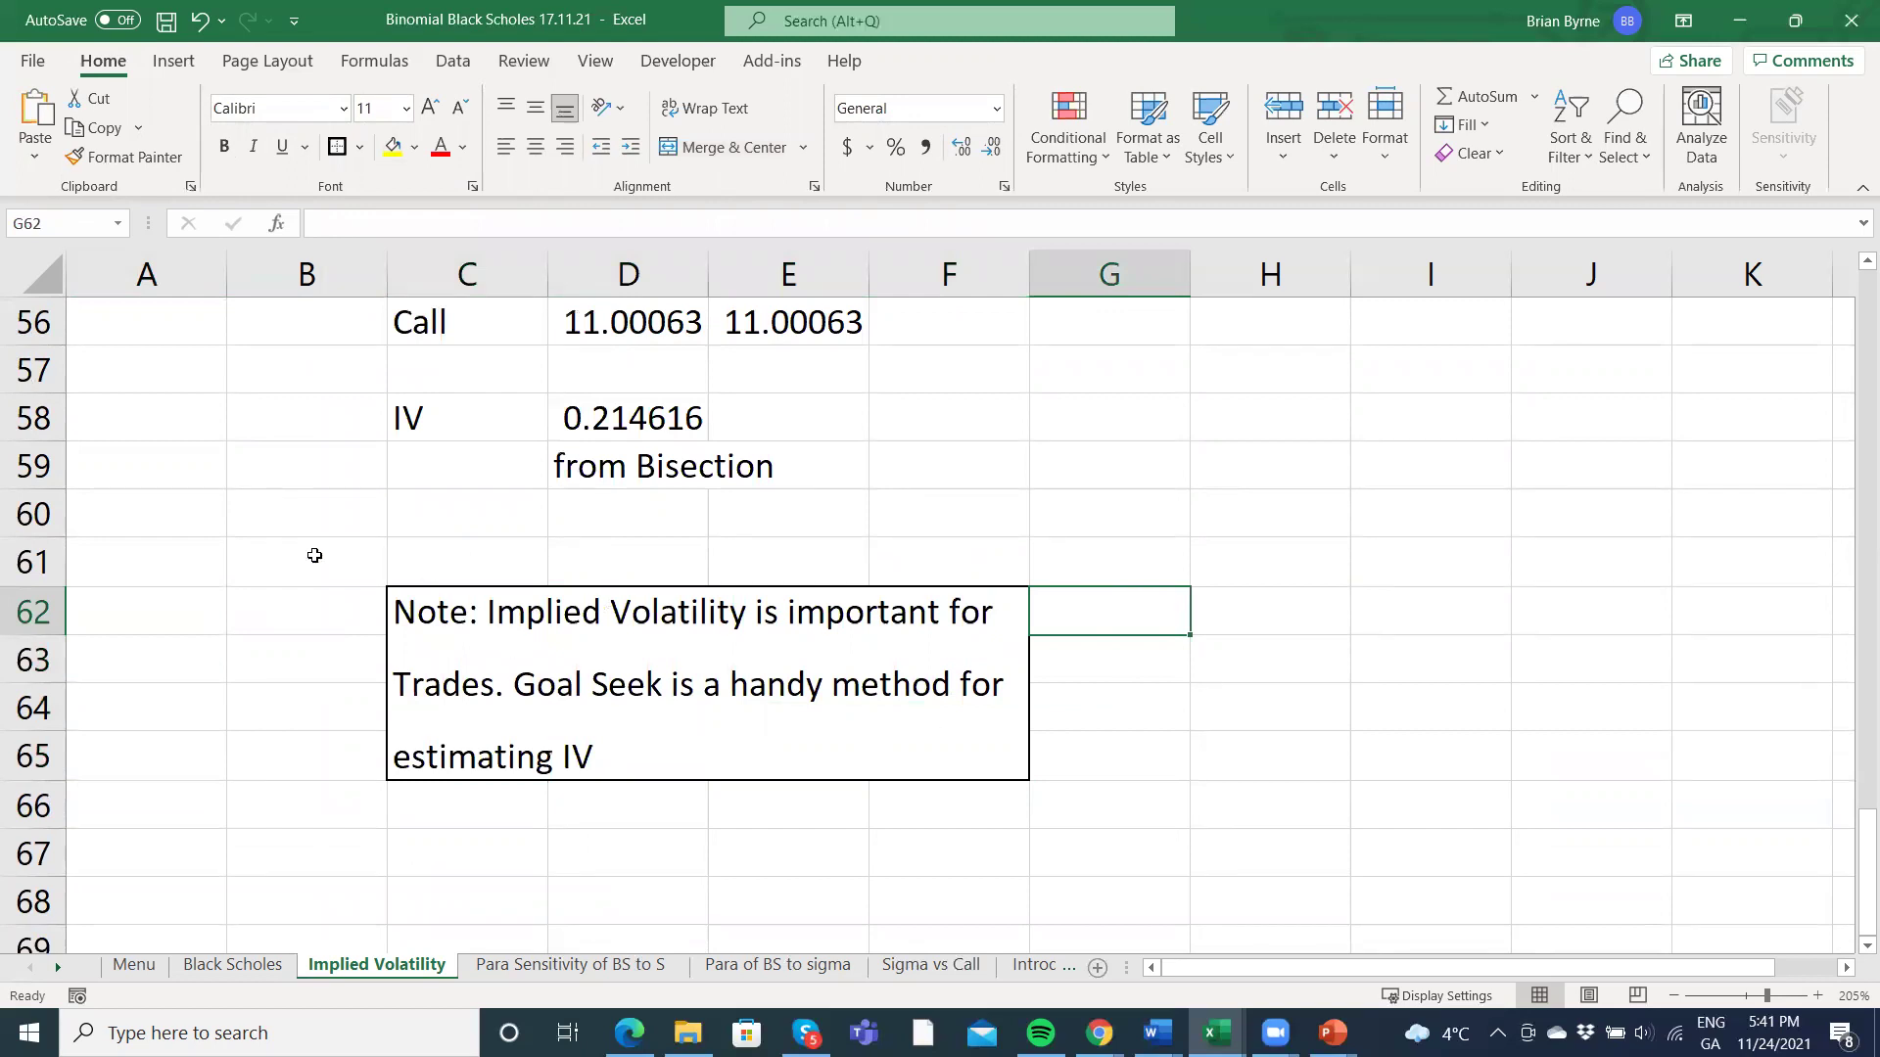
key(ctrl+Home)
click(239, 373)
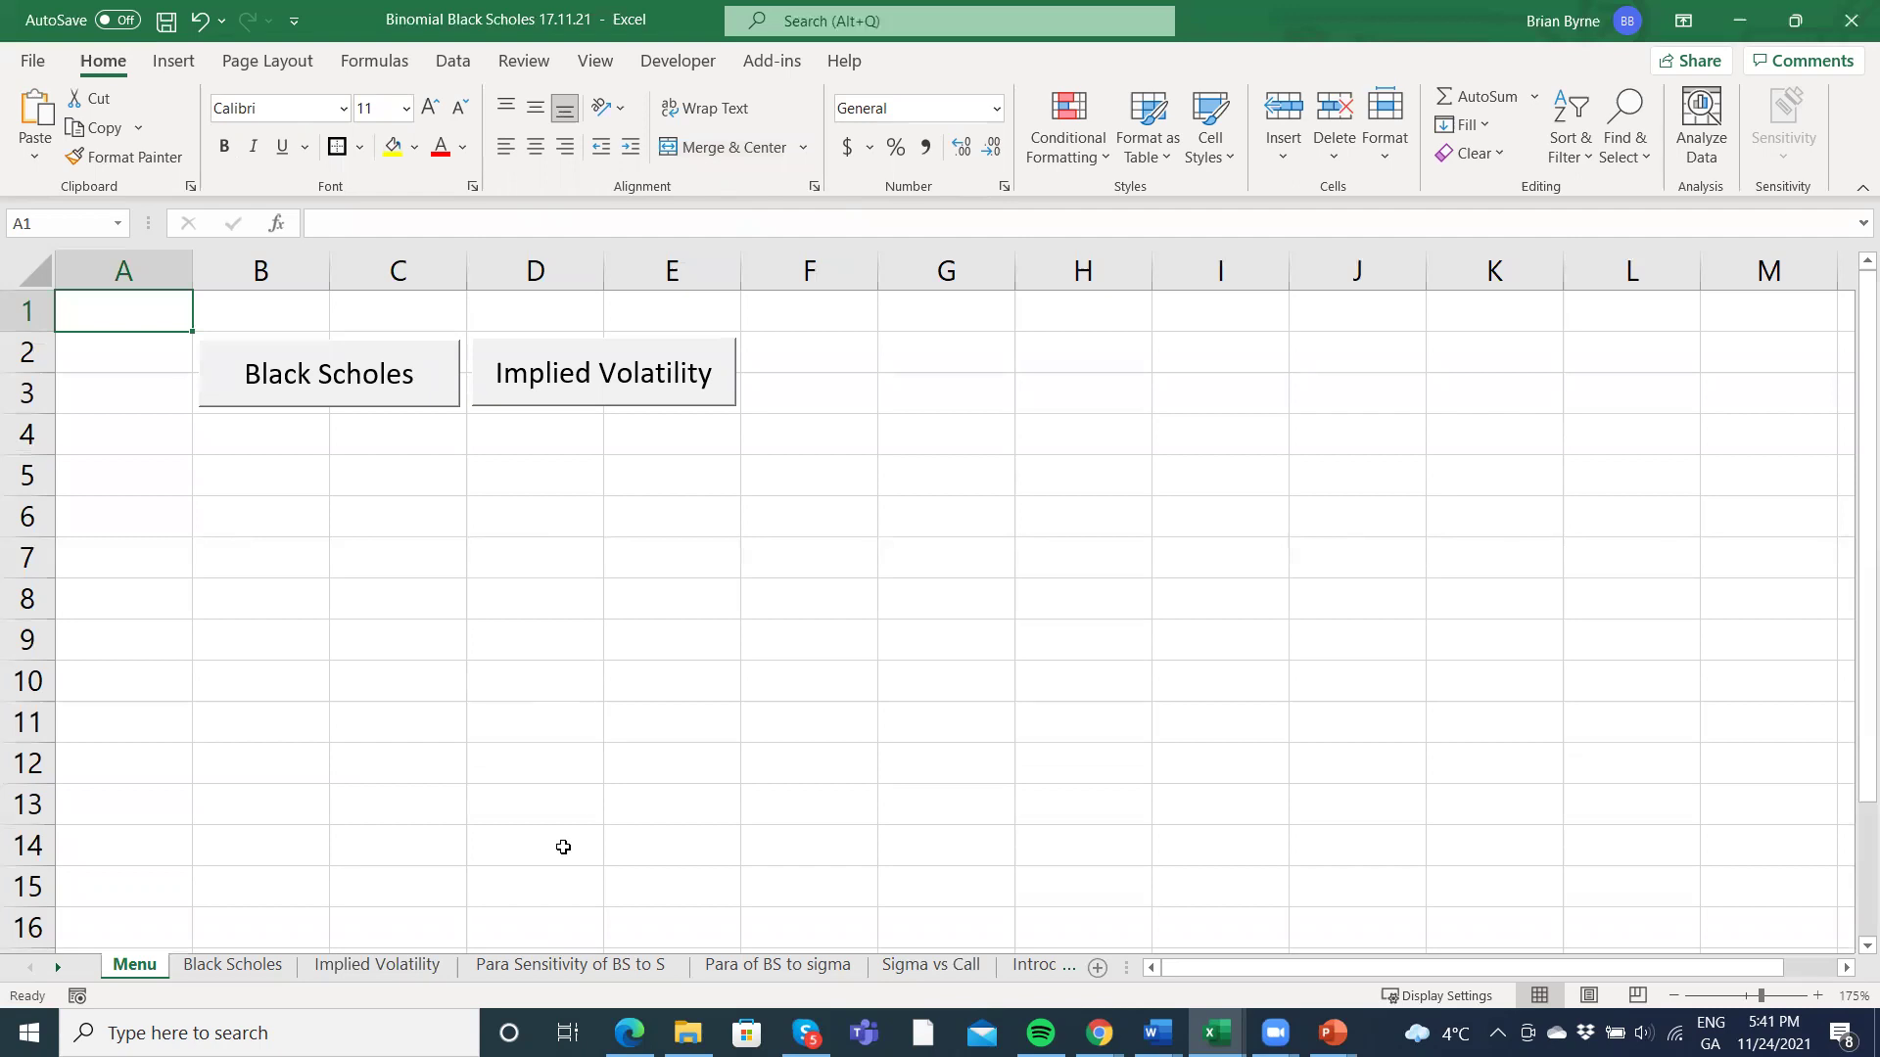
click(553, 964)
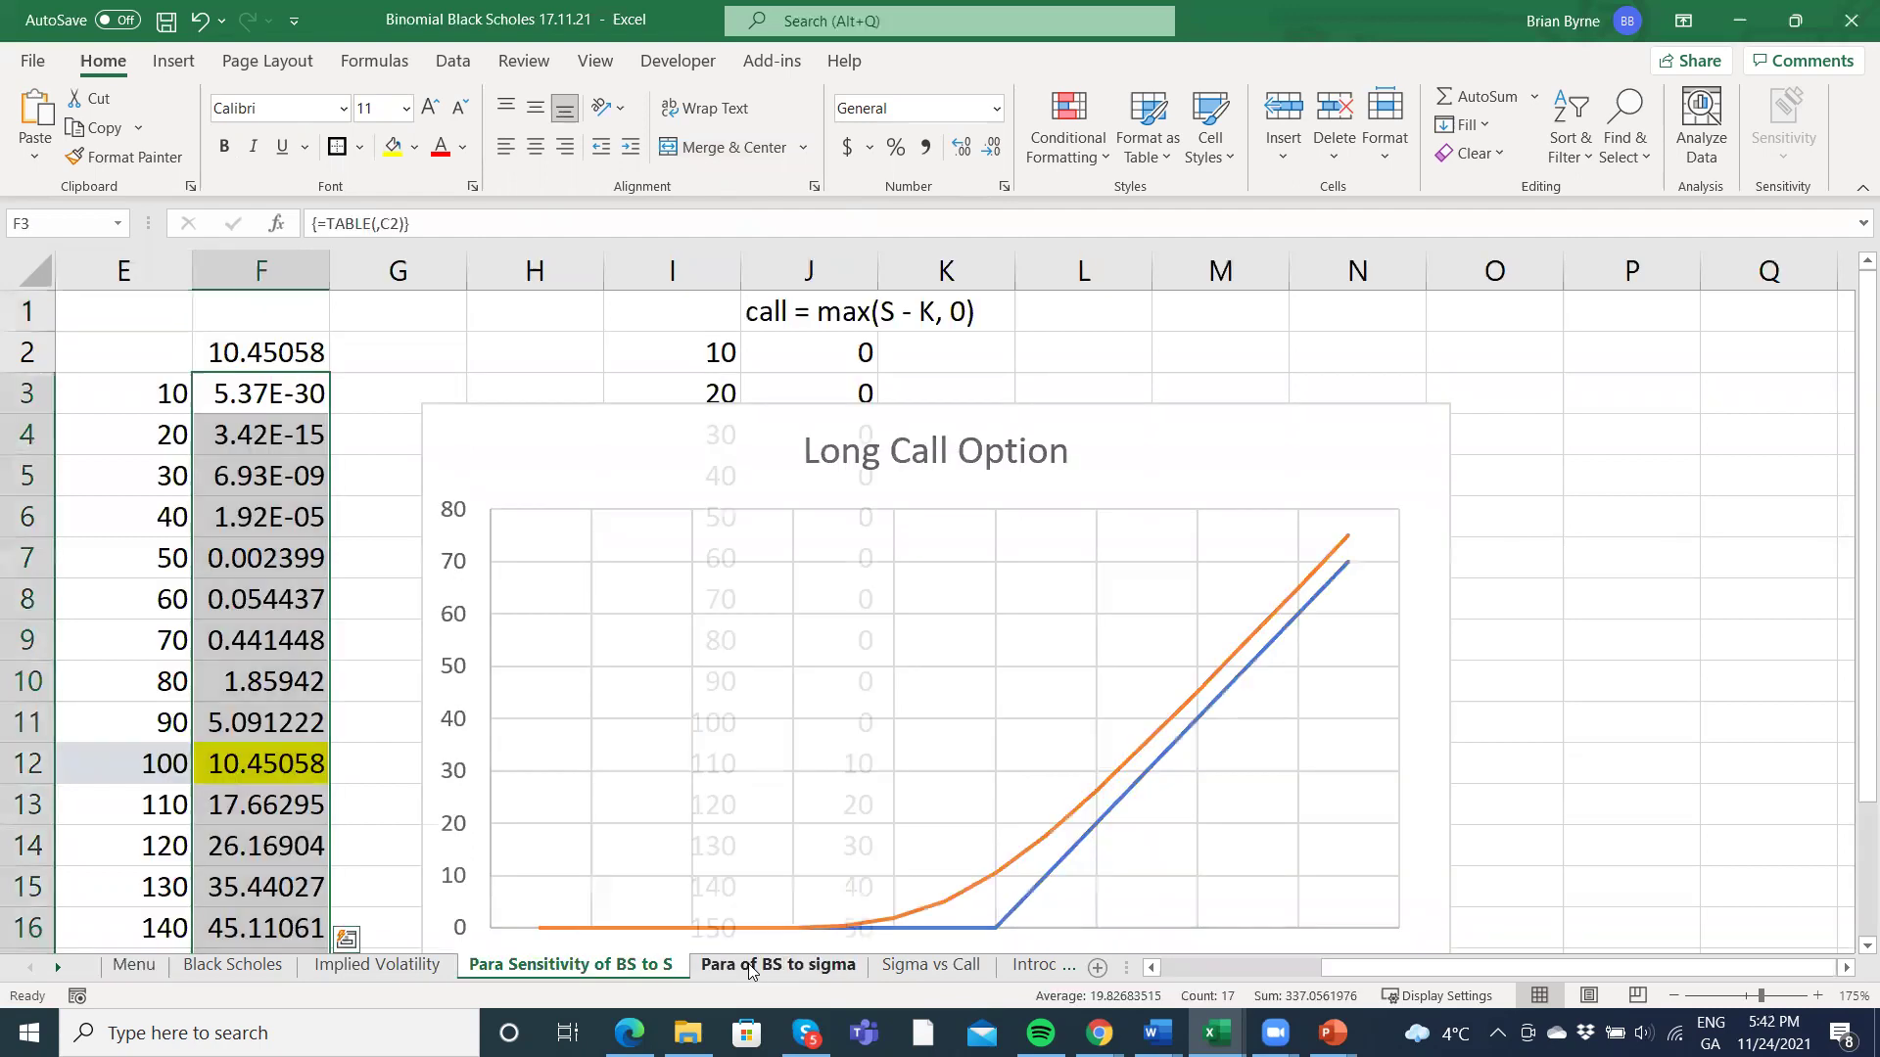
click(749, 968)
click(930, 966)
scroll(358, 692, down, 20)
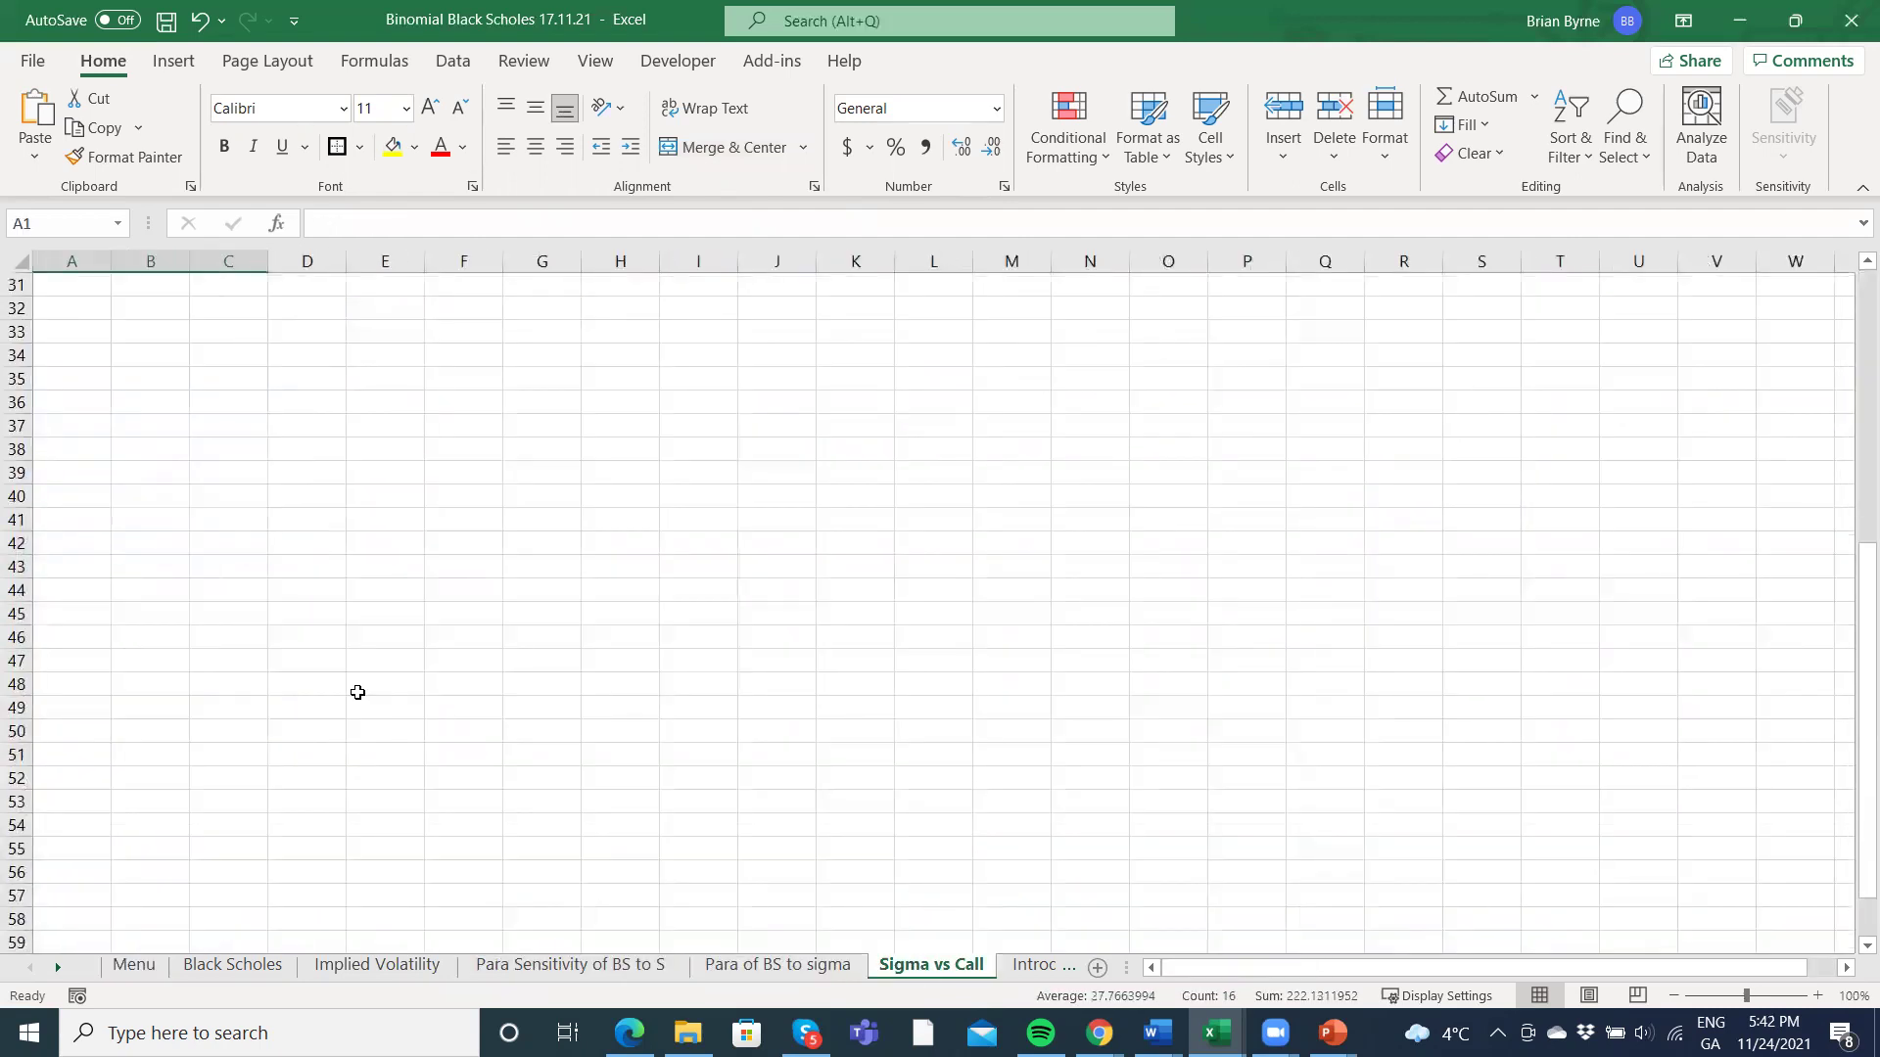
scroll(358, 692, down, 20)
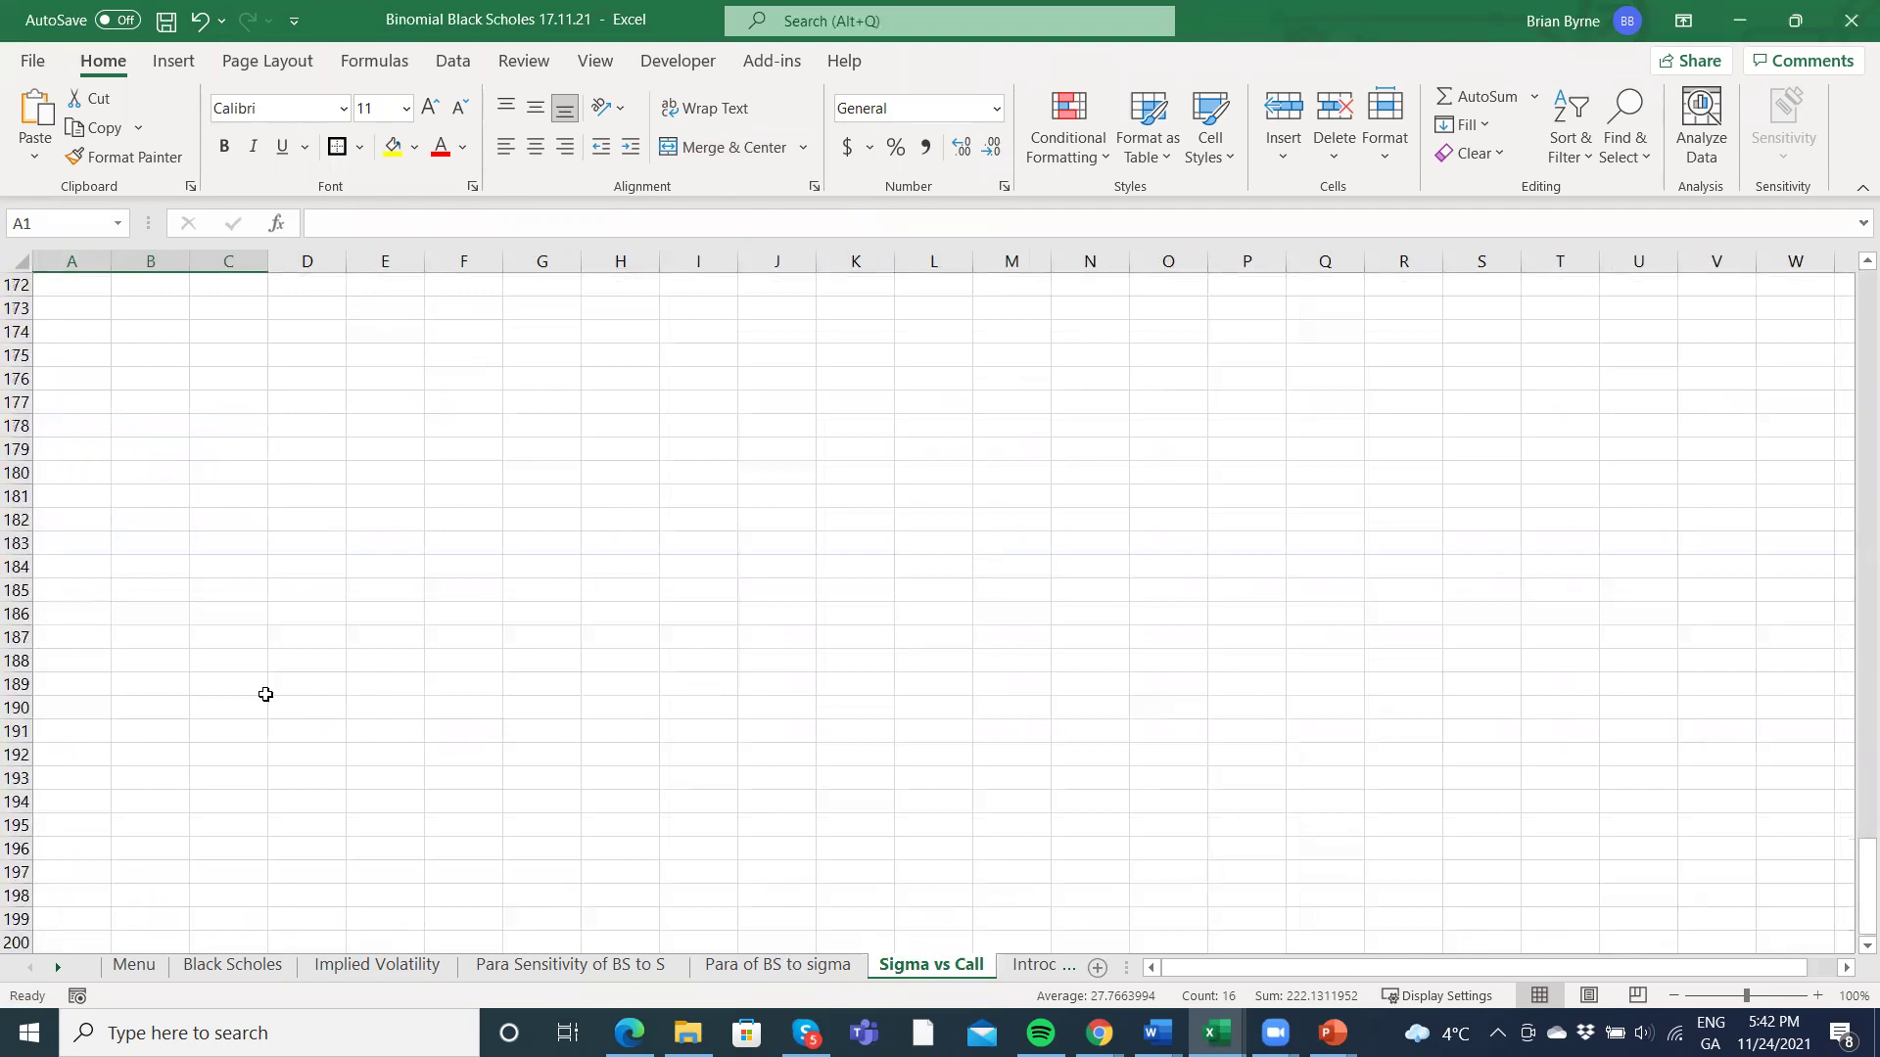
click(163, 735)
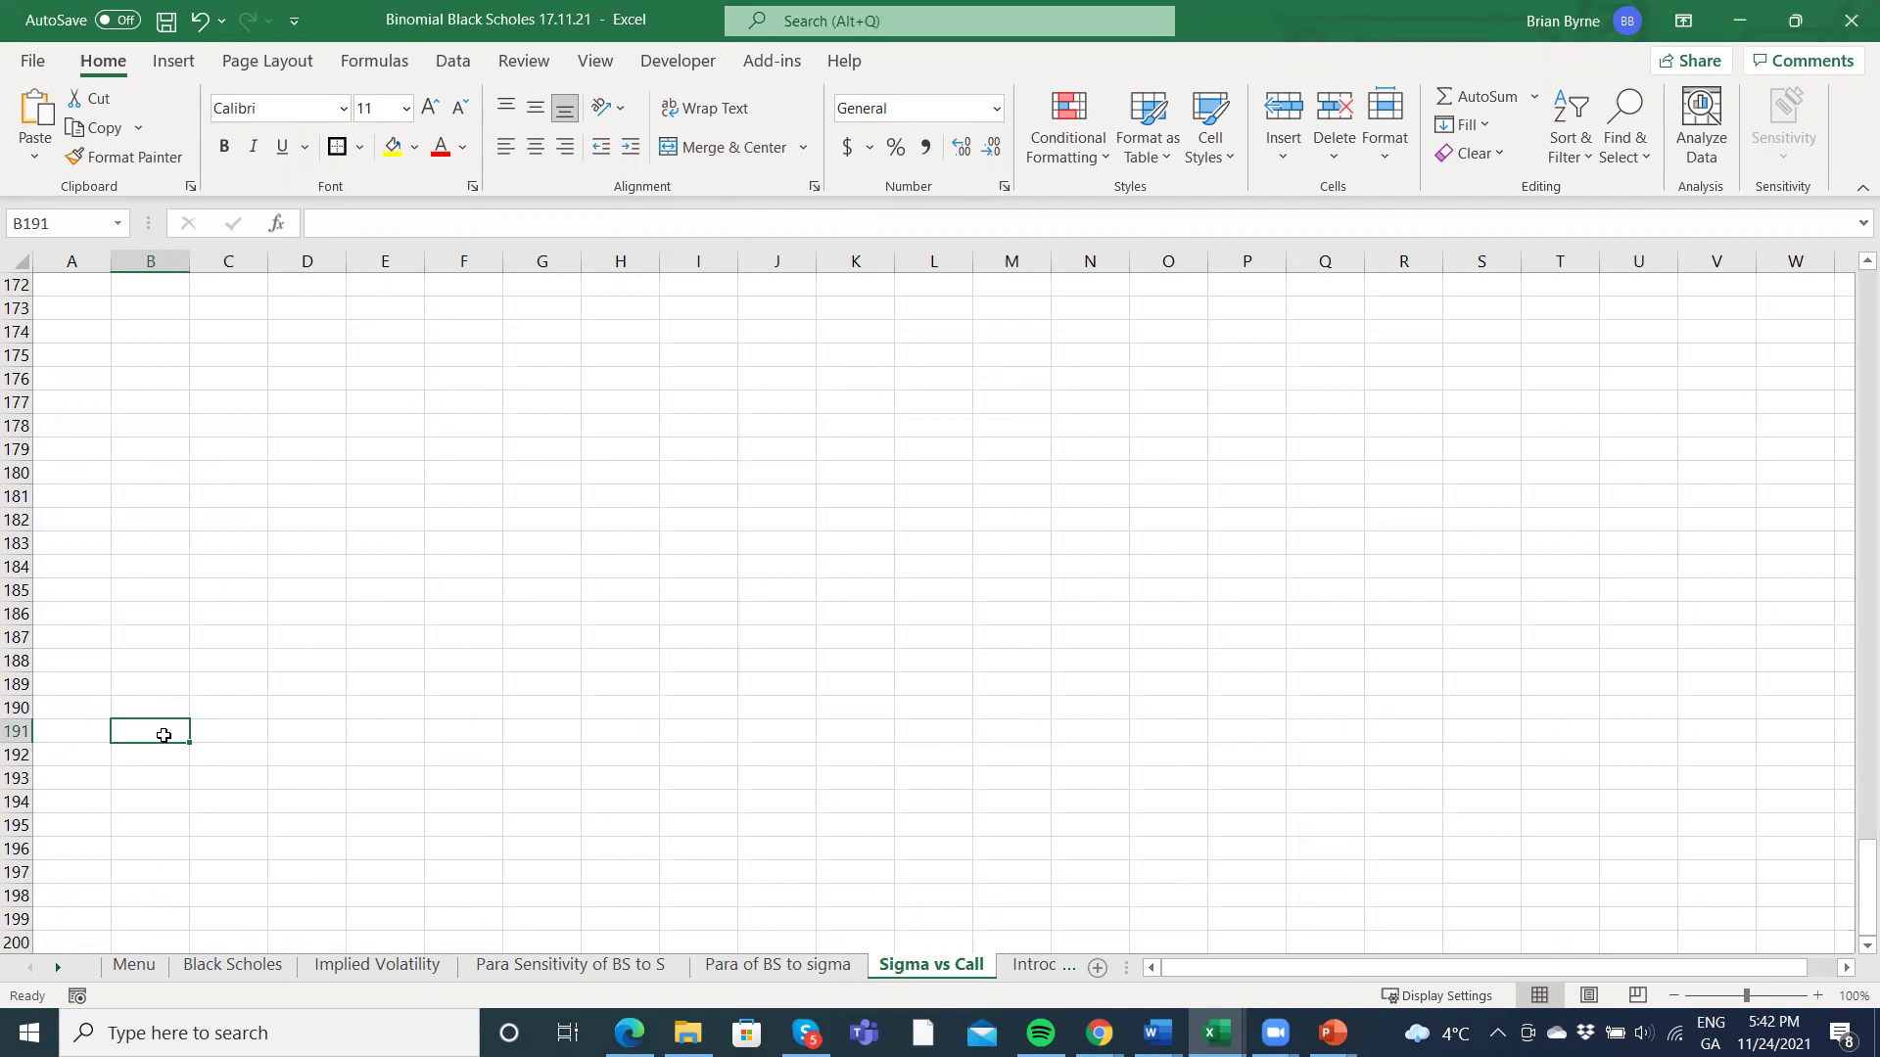
click(147, 970)
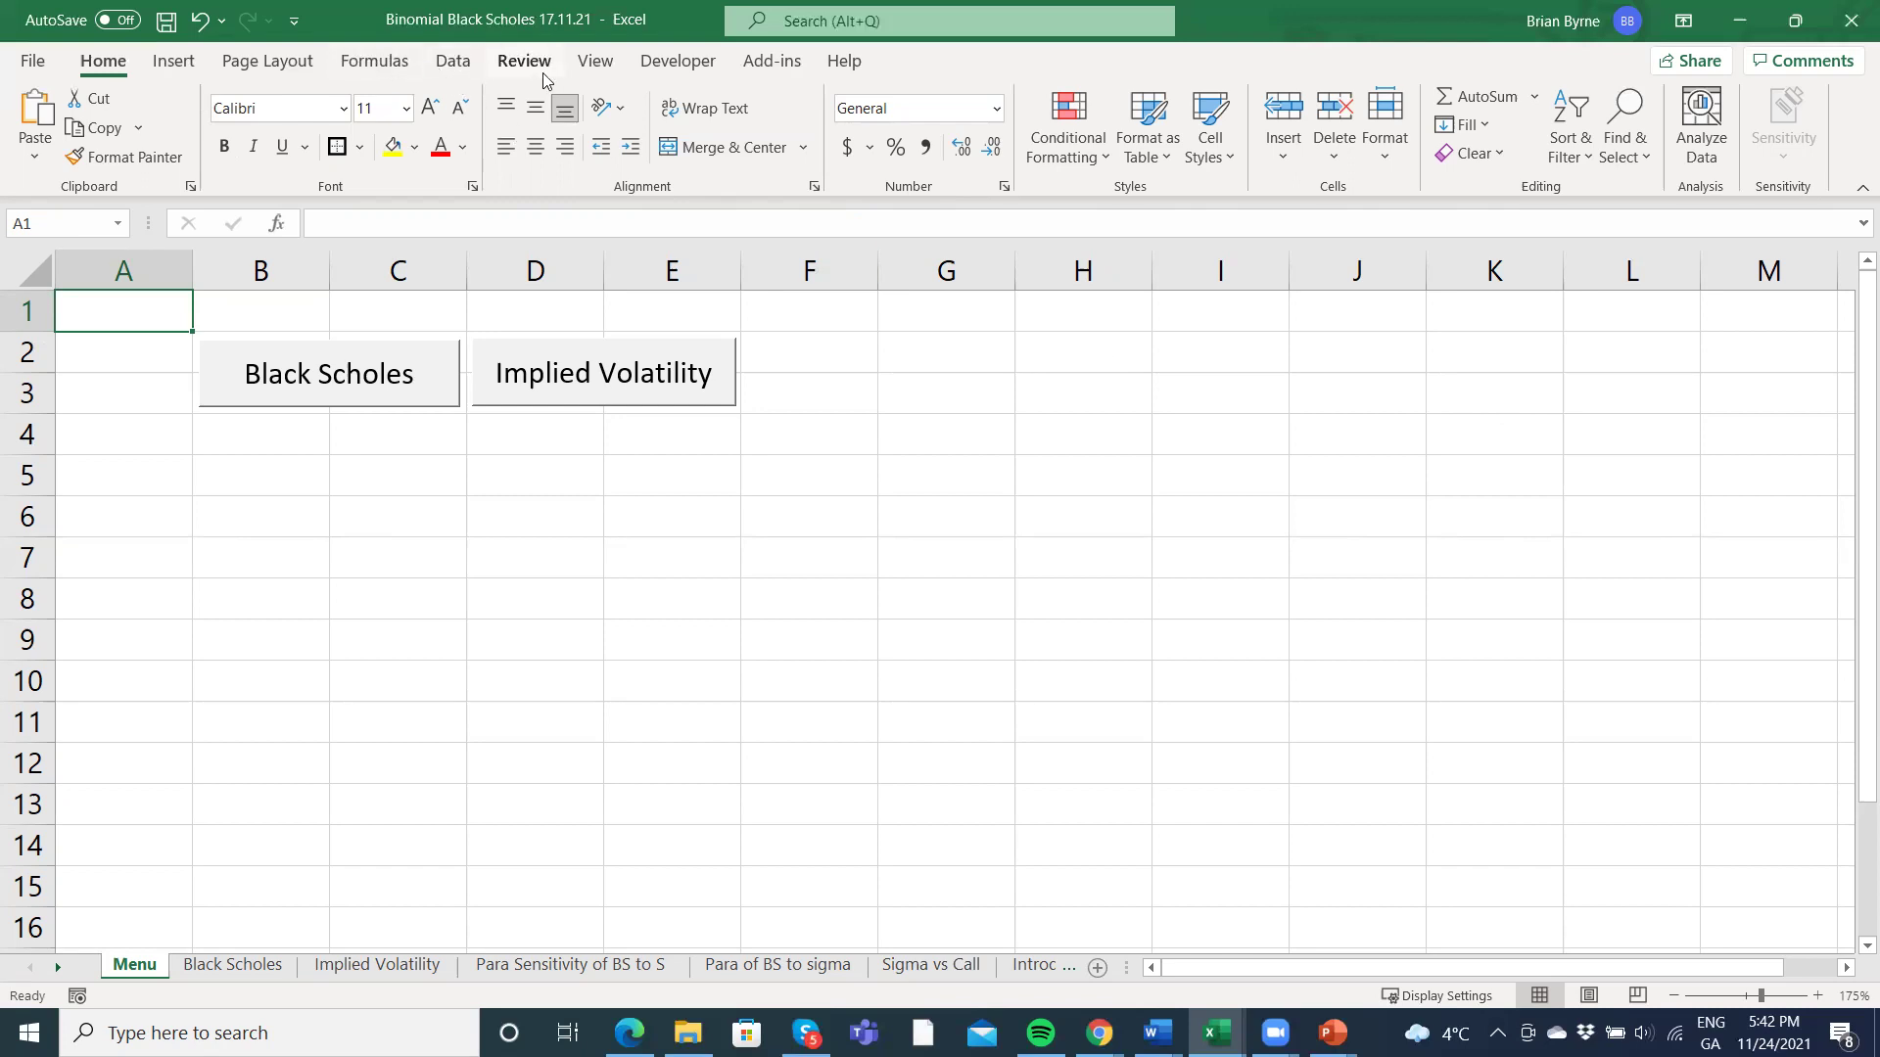
On the Developer tab, open the Insert form controls list, then close it without adding a control.
click(679, 60)
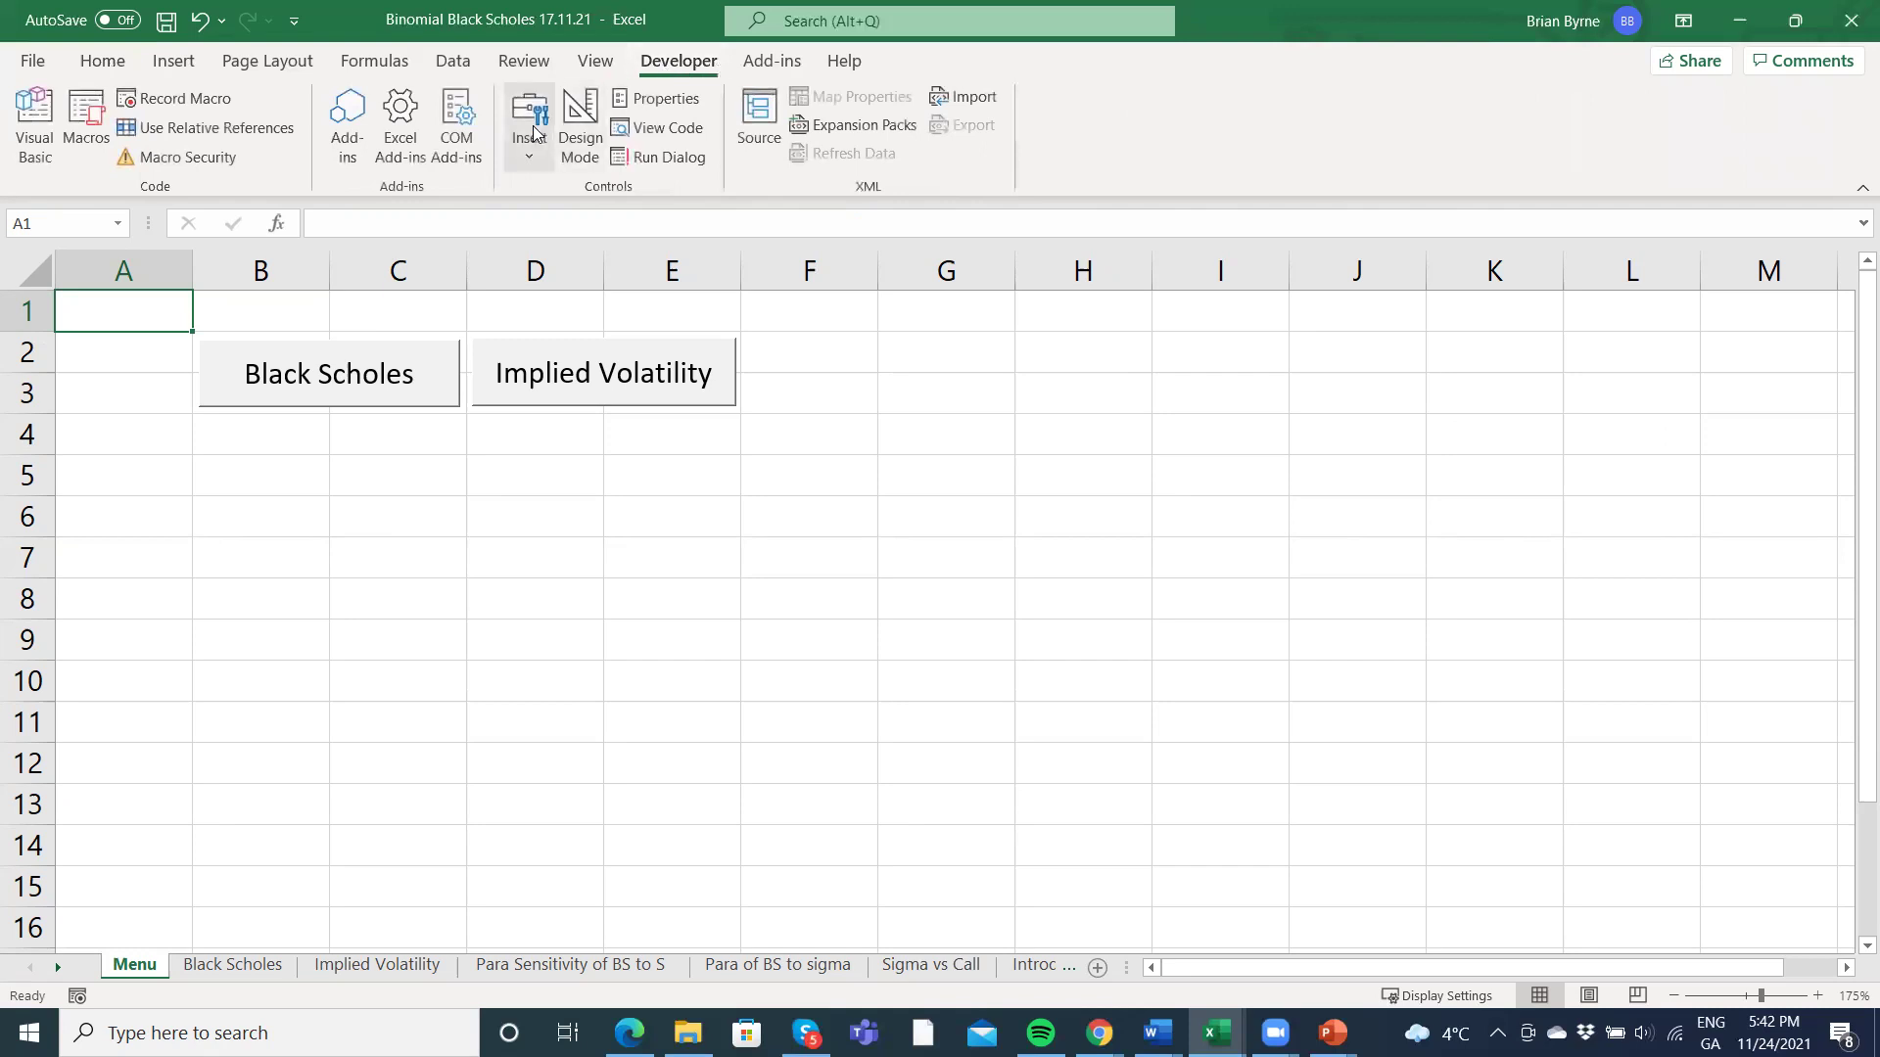
click(523, 167)
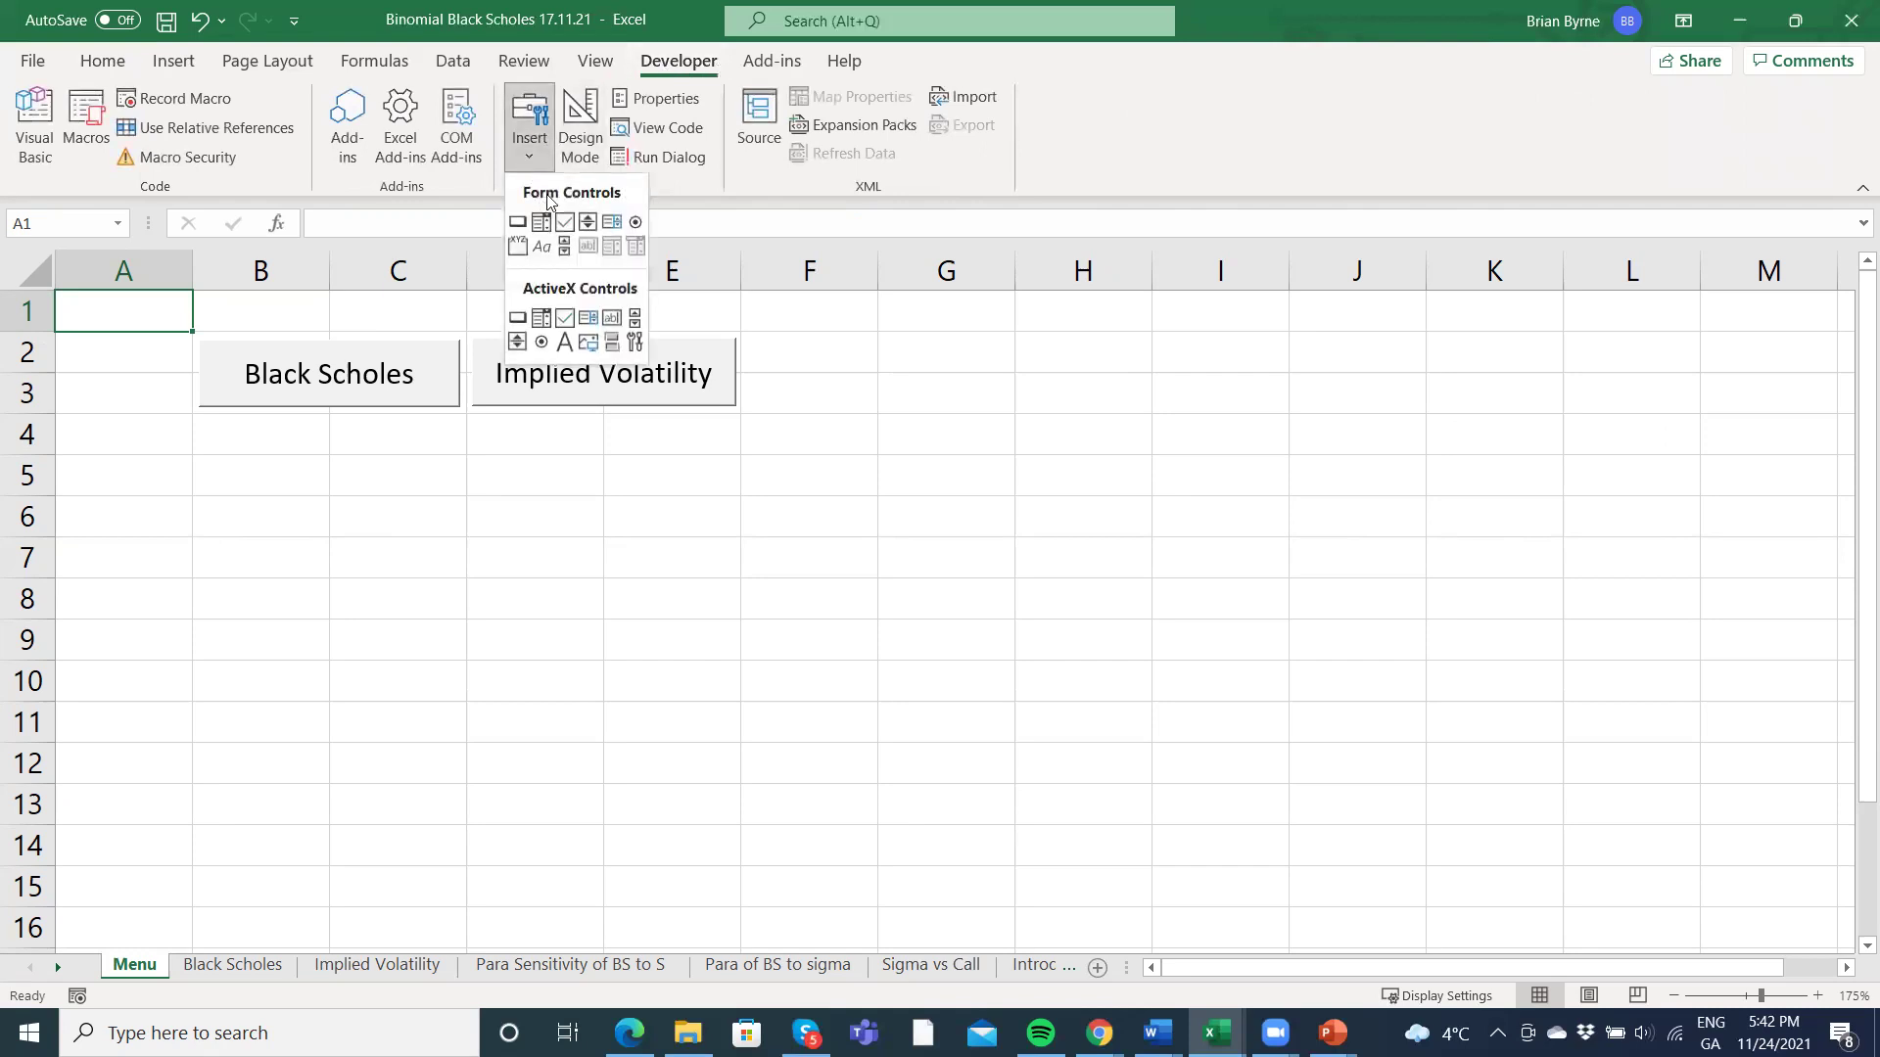
click(476, 474)
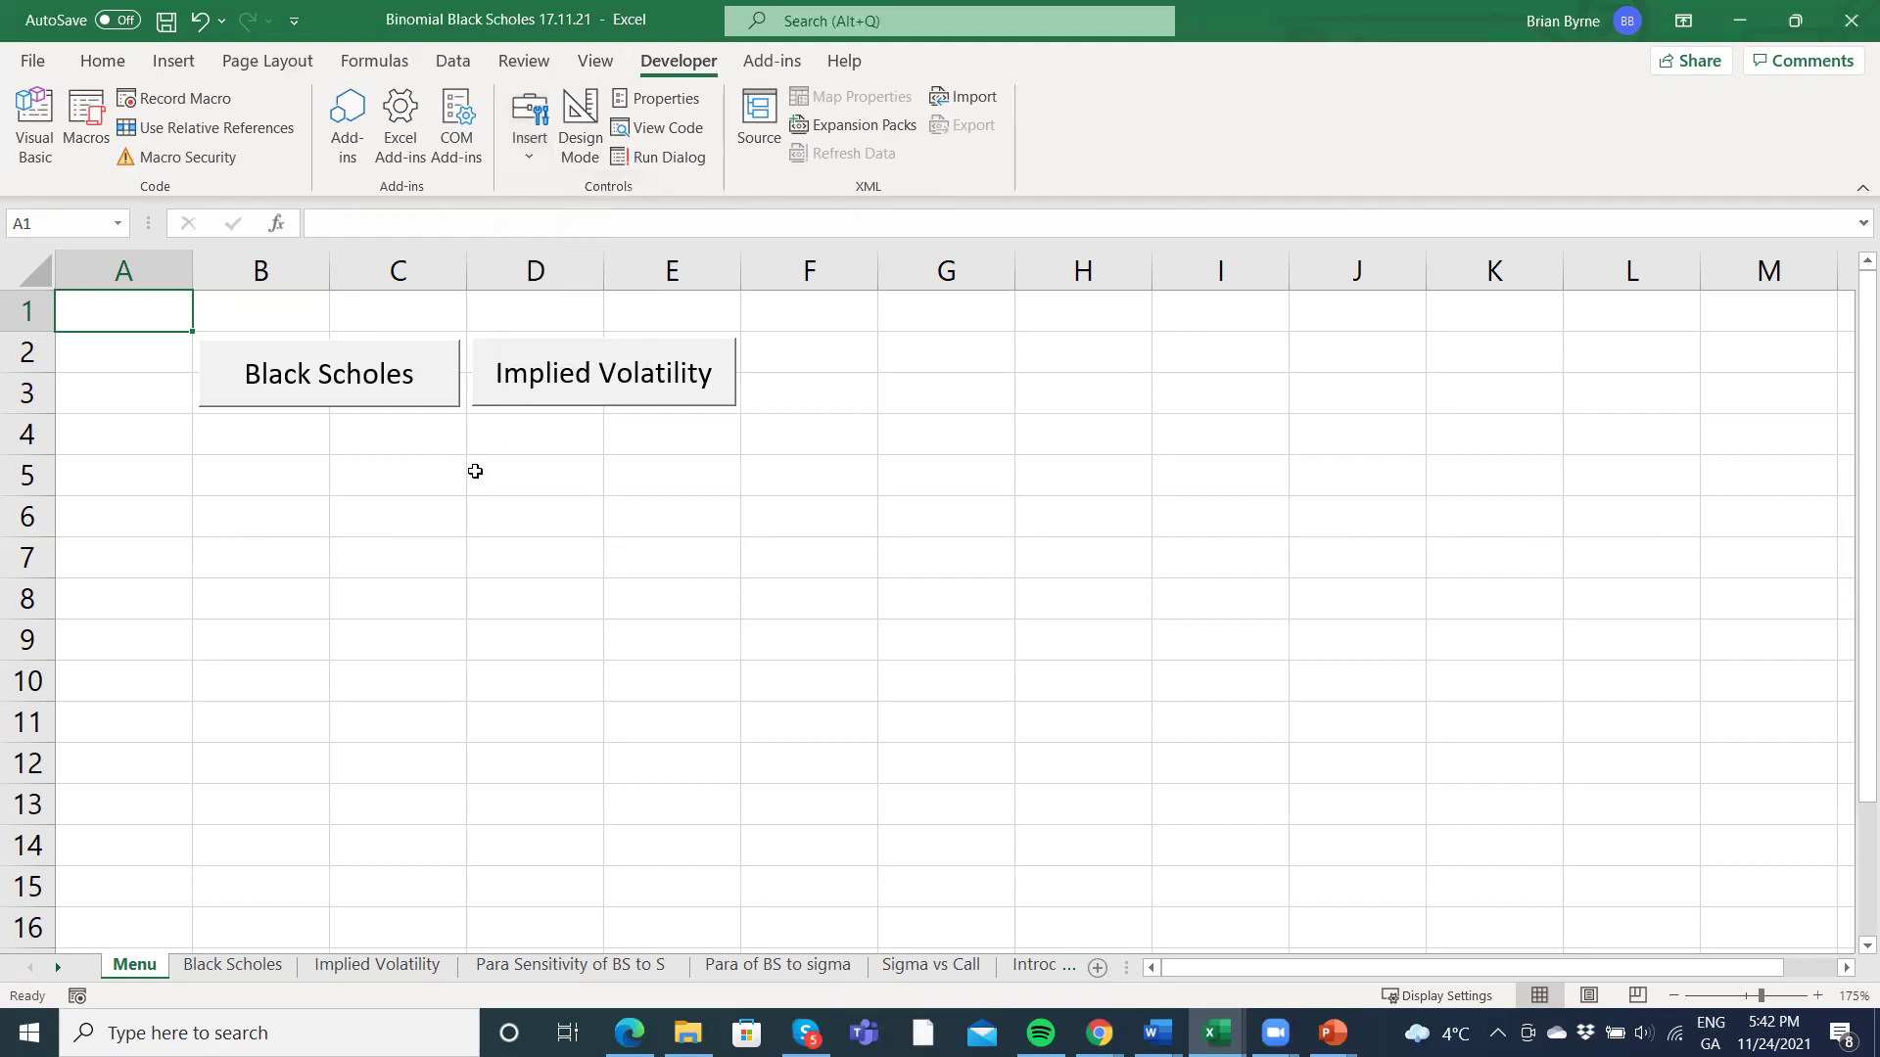